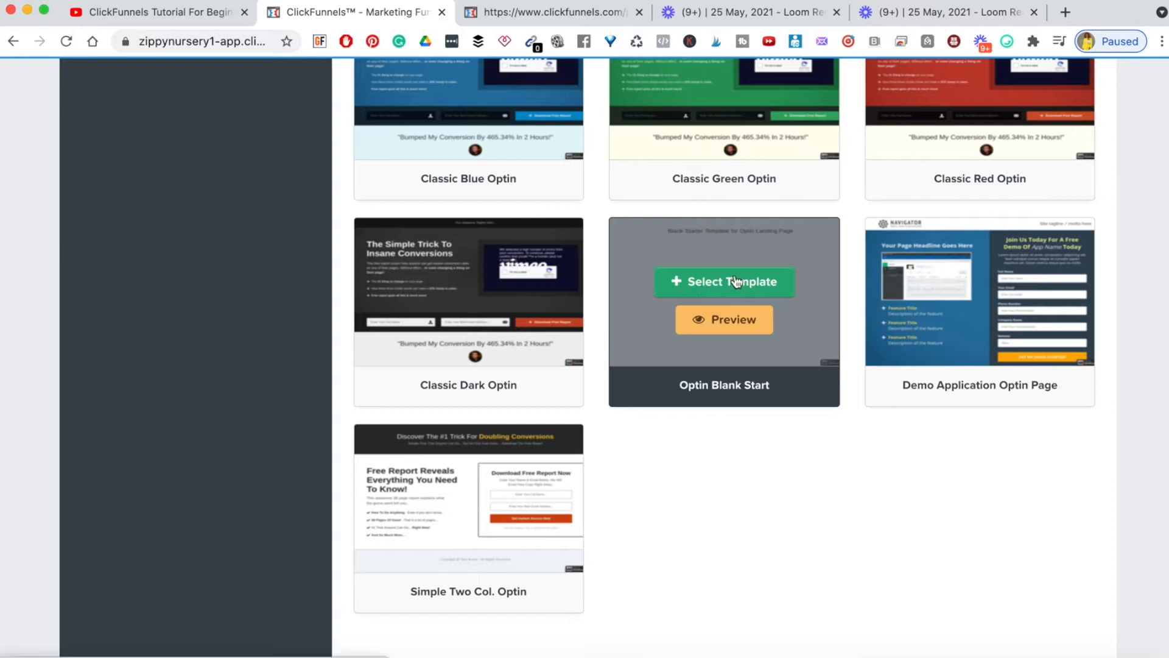
Apply the Optin Blank Start template to the squeeze page and open the page for editing
{"action": "left_click", "coordinate": [735, 282]}
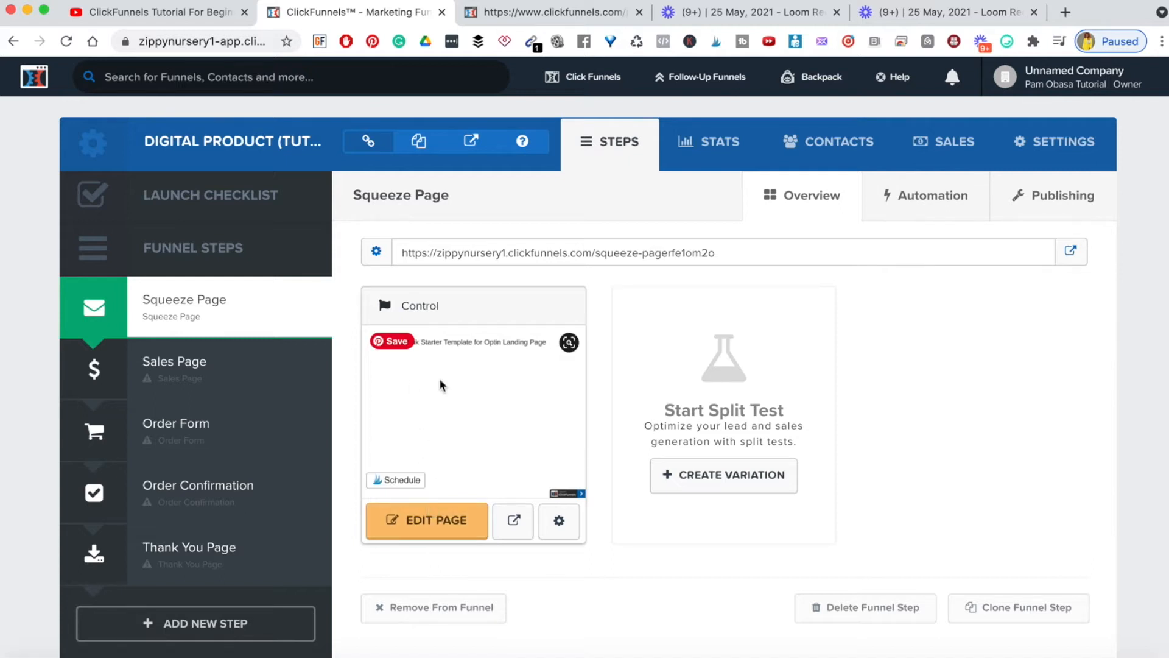
{"action": "left_click", "coordinate": [412, 527]}
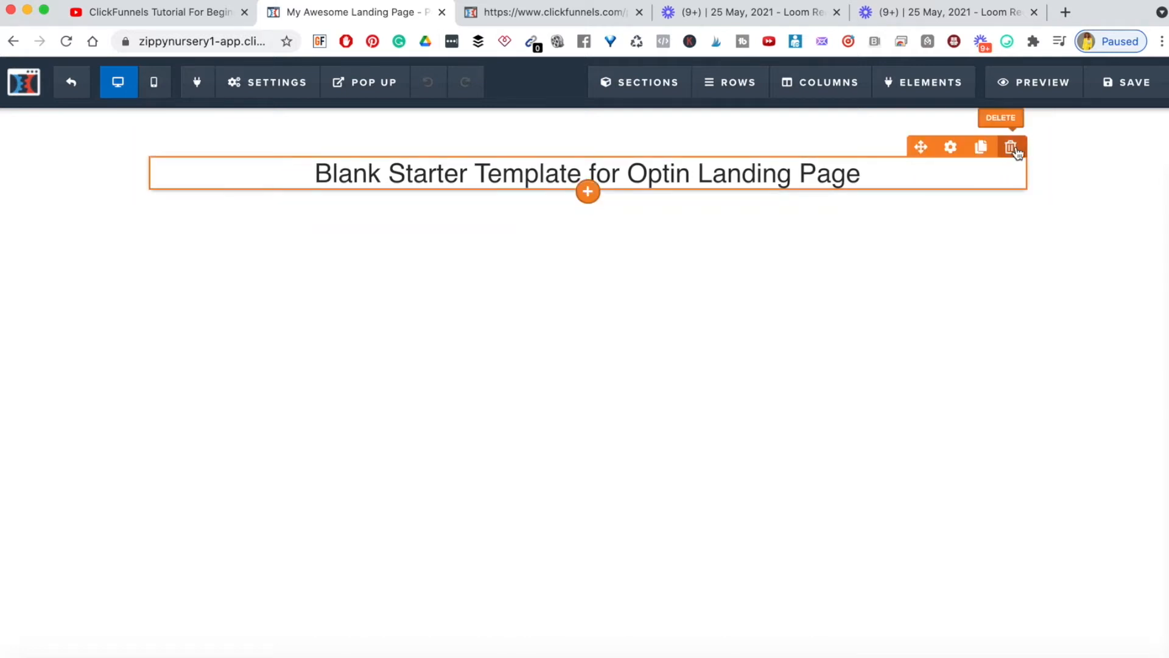
Delete the template's headline element and the empty row that held it
{"action": "left_click", "coordinate": [746, 136]}
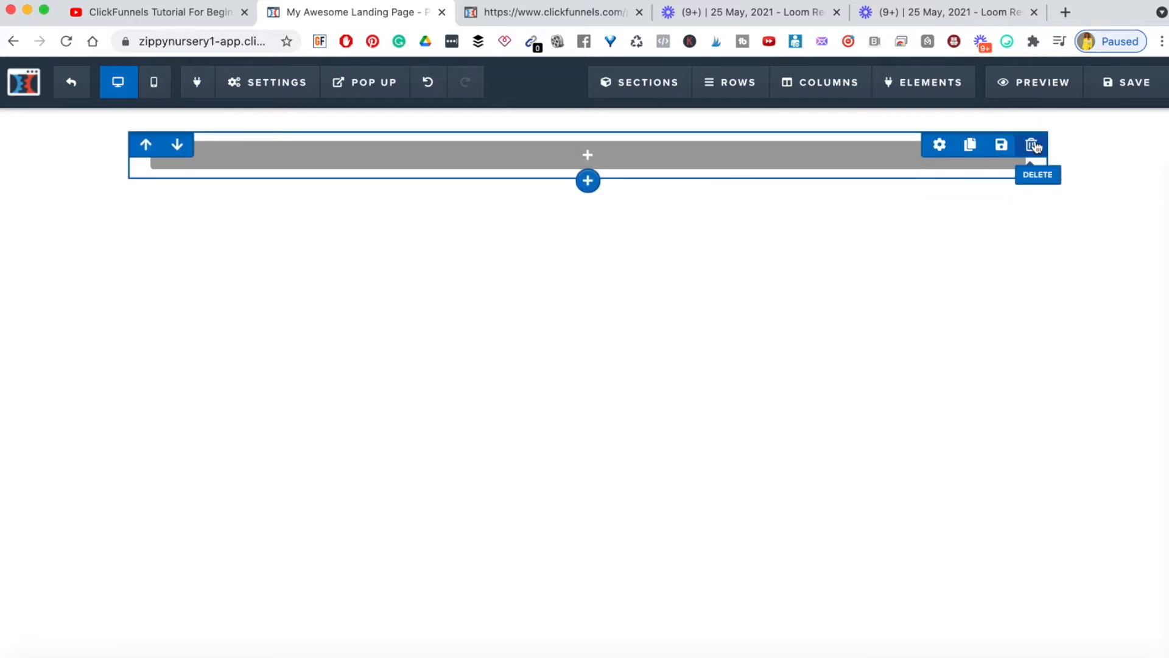
{"action": "left_click", "coordinate": [744, 144]}
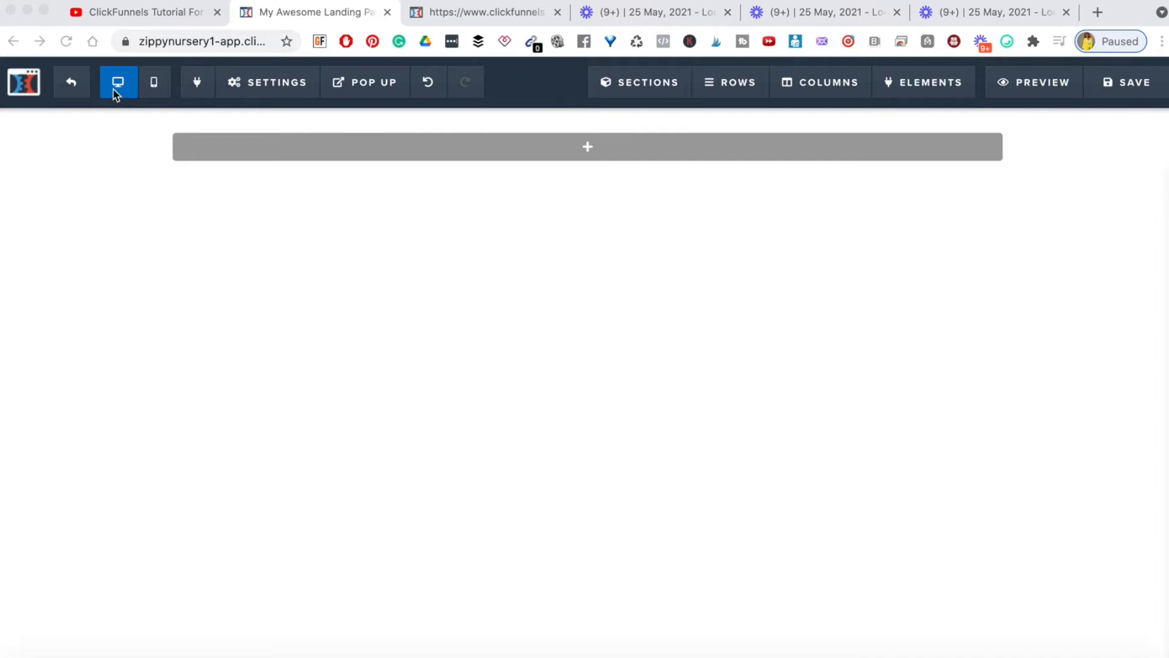
Preview the page in the mobile layout and return to the desktop layout
{"action": "left_click", "coordinate": [151, 92]}
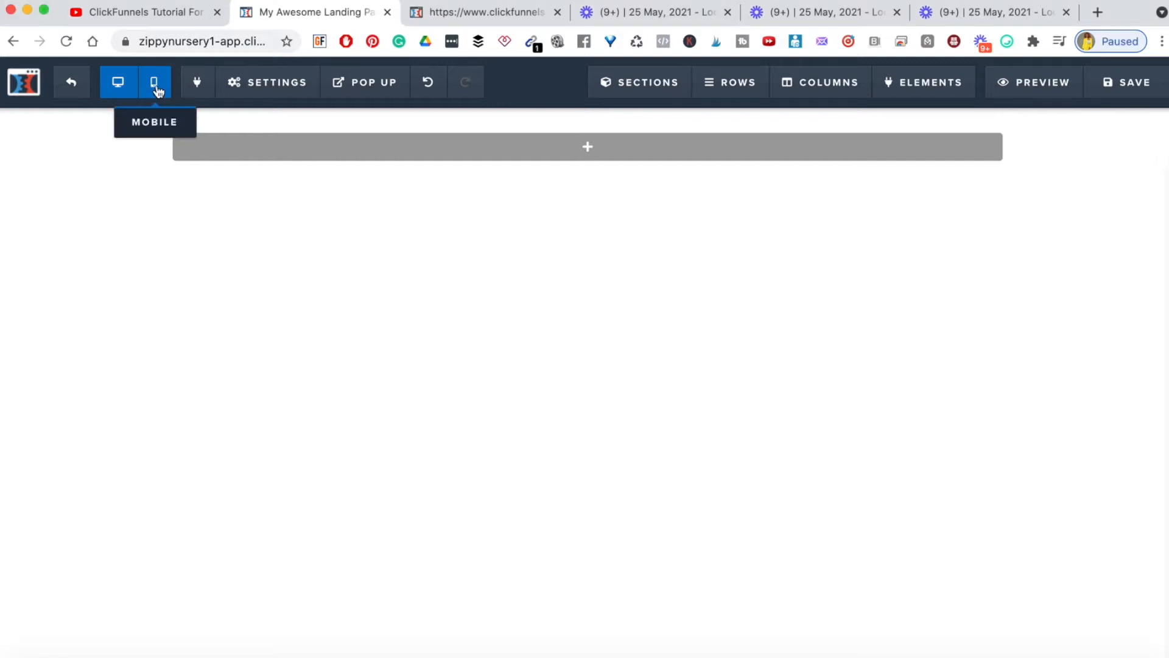
{"action": "left_click", "coordinate": [156, 88]}
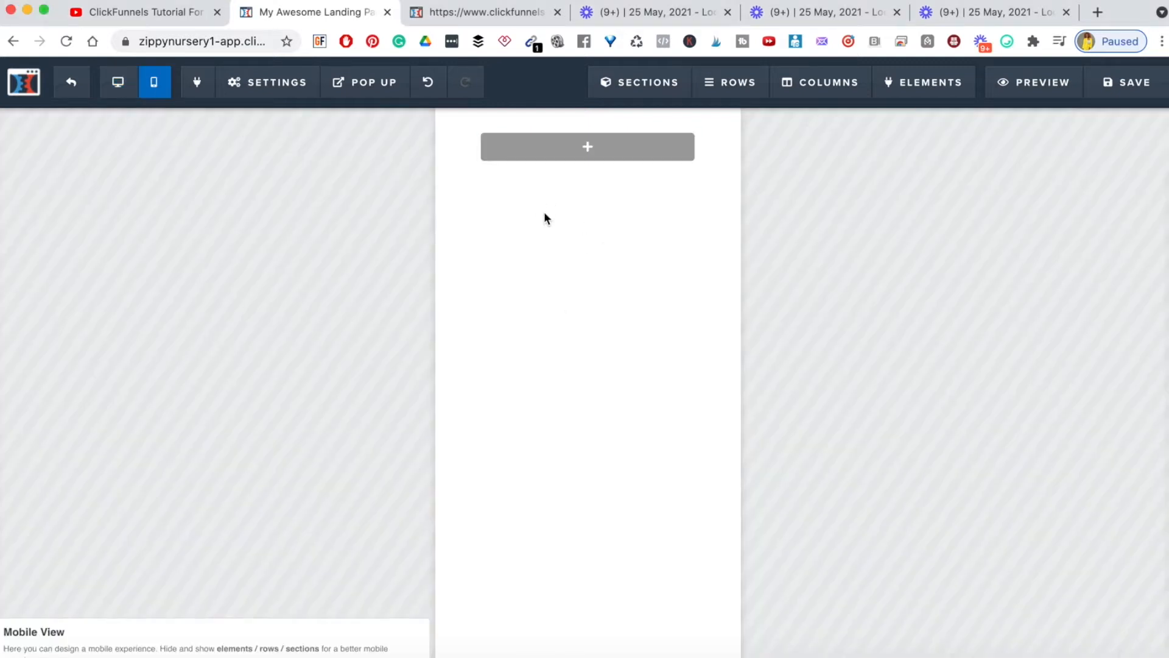
{"action": "left_click", "coordinate": [116, 90]}
{"action": "left_click", "coordinate": [235, 87]}
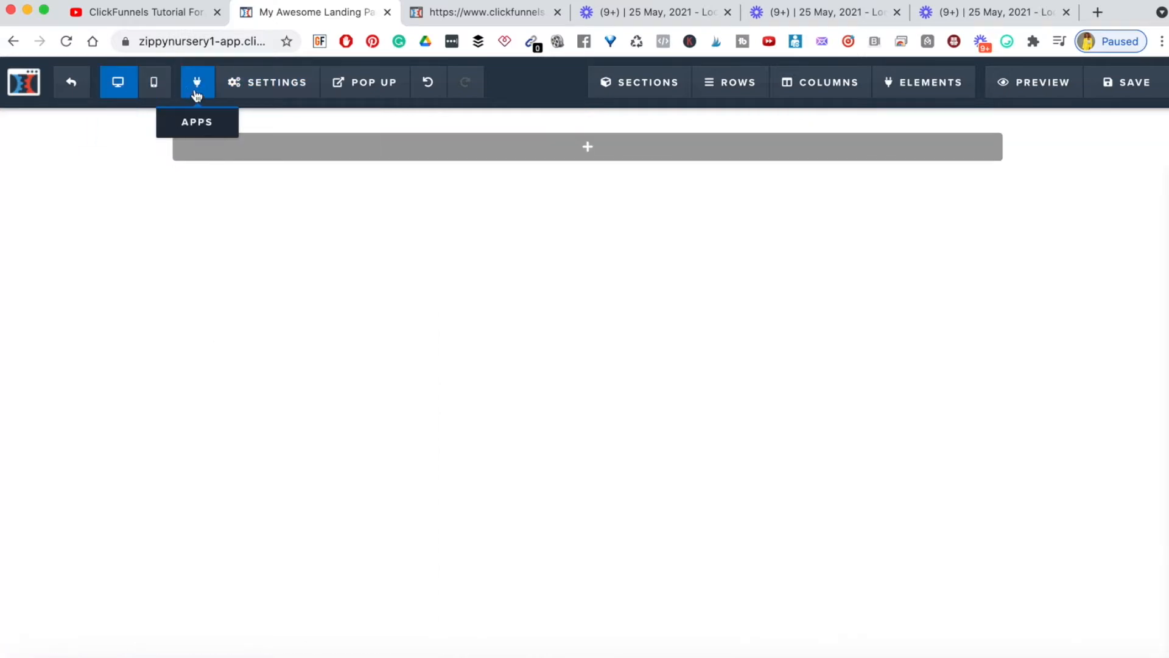
{"action": "mouse_move", "coordinate": [276, 83]}
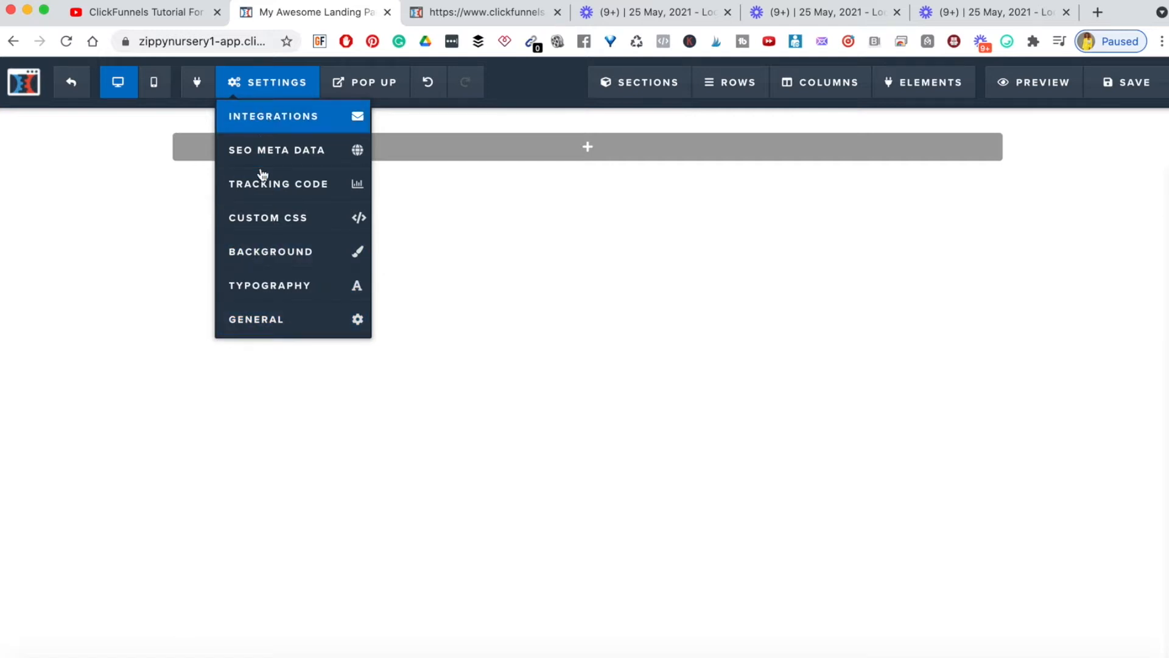
{"action": "mouse_move", "coordinate": [363, 85]}
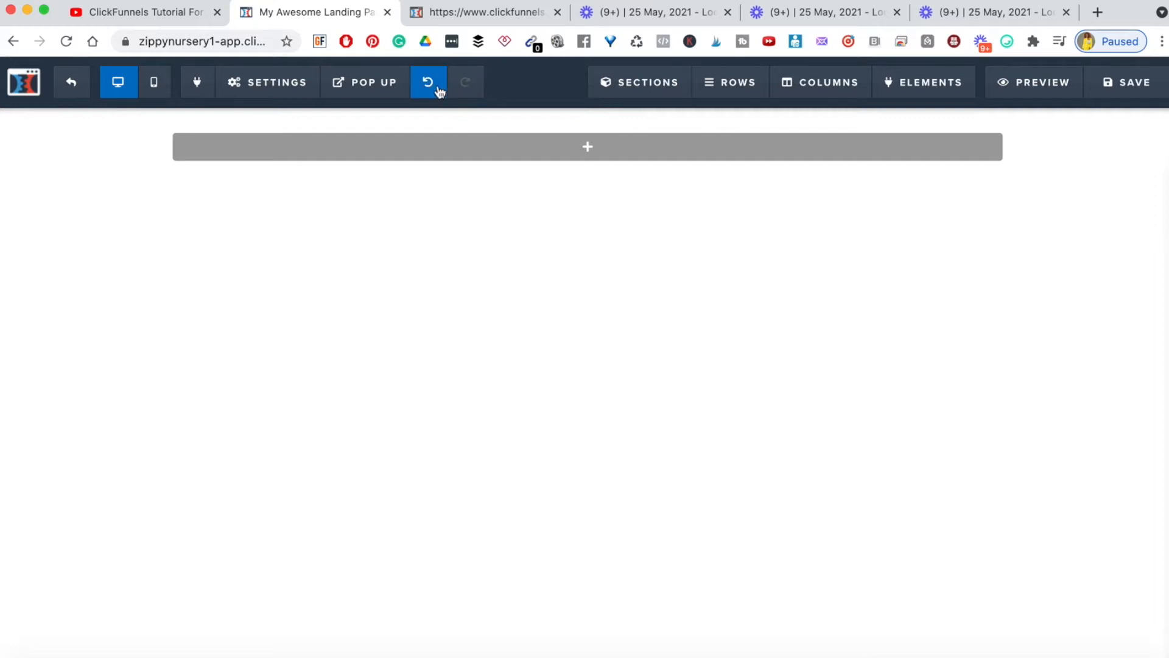
{"action": "mouse_move", "coordinate": [678, 77]}
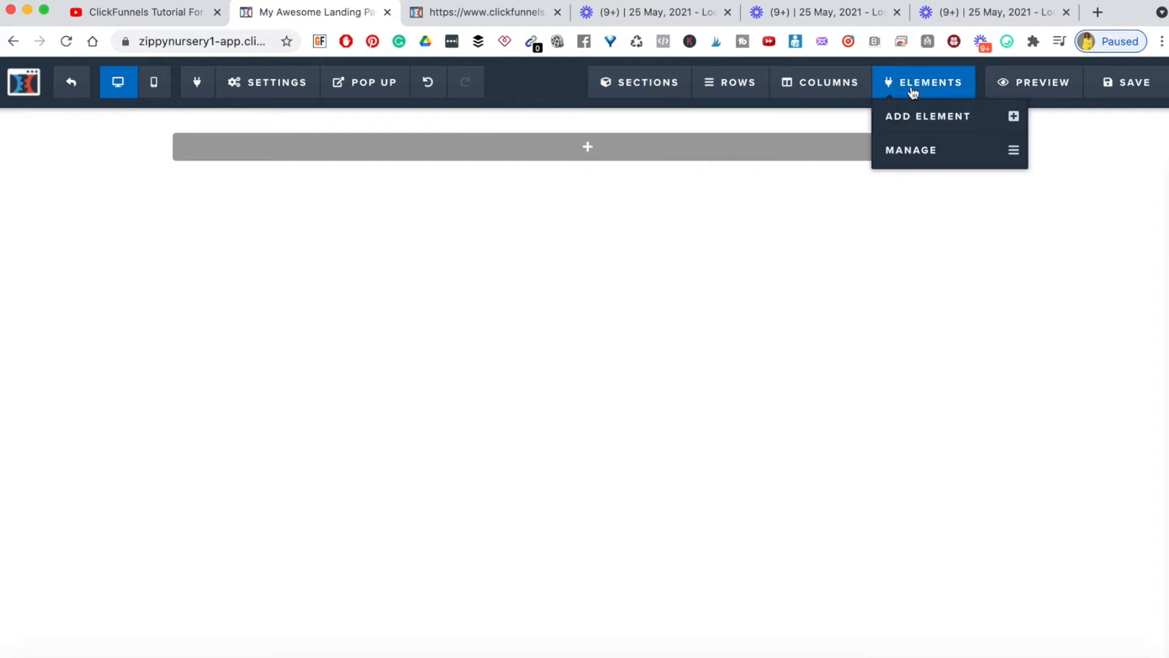
{"action": "mouse_move", "coordinate": [762, 78]}
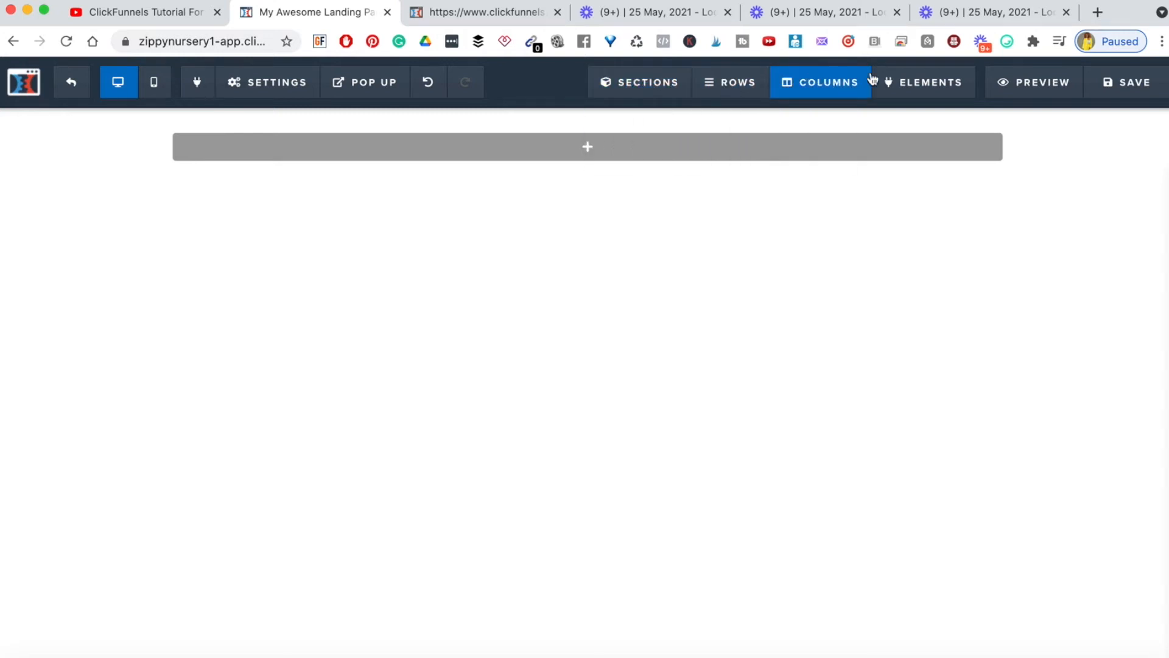
{"action": "mouse_move", "coordinate": [638, 80]}
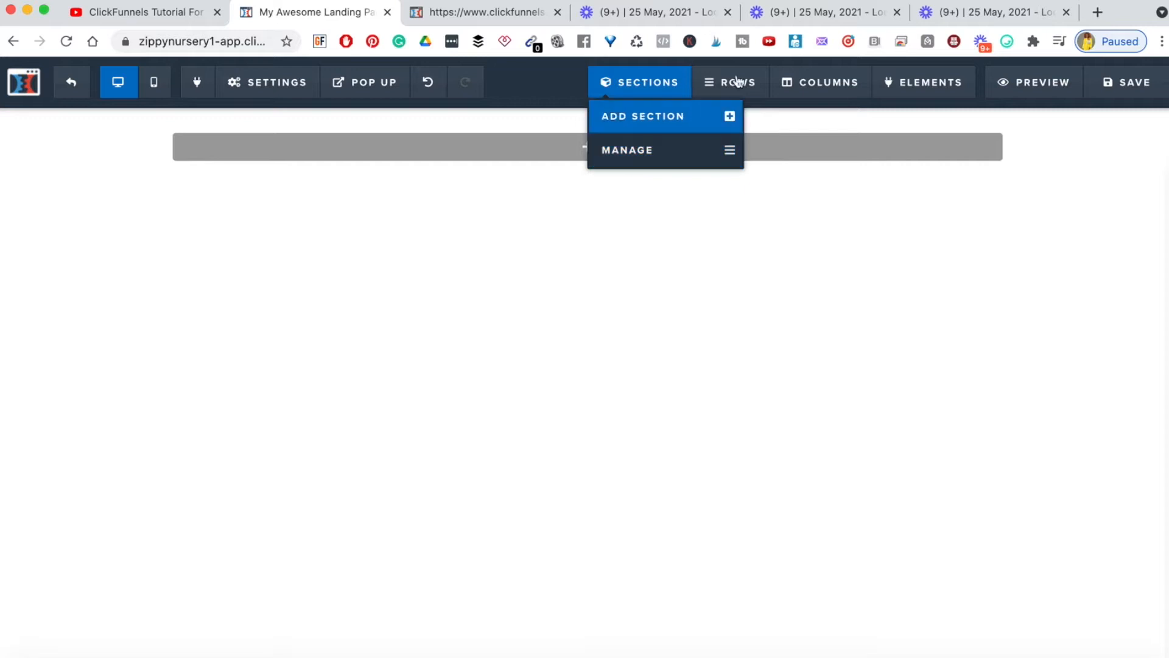
{"action": "mouse_move", "coordinate": [727, 96]}
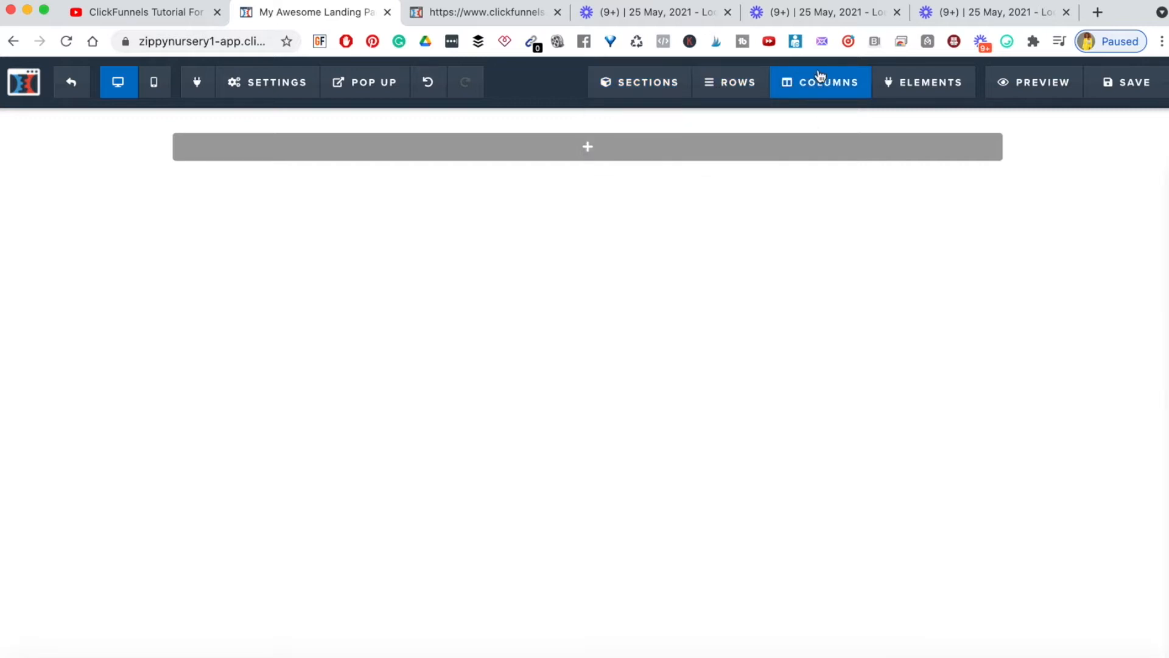
{"action": "mouse_move", "coordinate": [910, 83]}
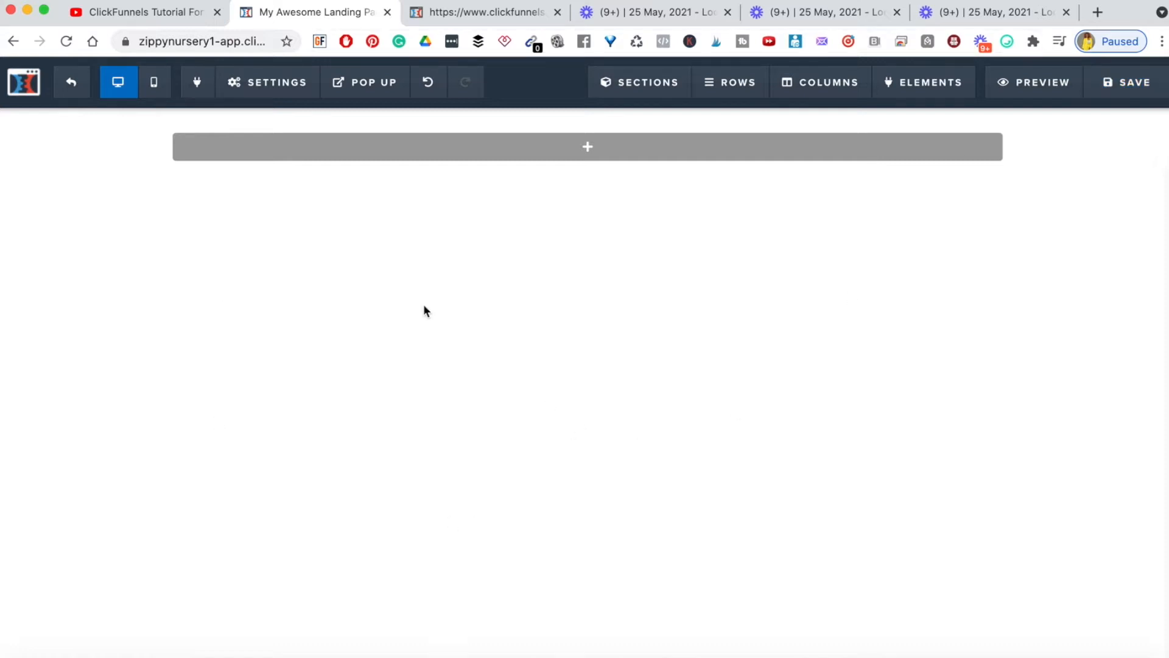
Review the layout of the example squeeze page and add a Wide section to the blank landing page
{"action": "mouse_move", "coordinate": [585, 146]}
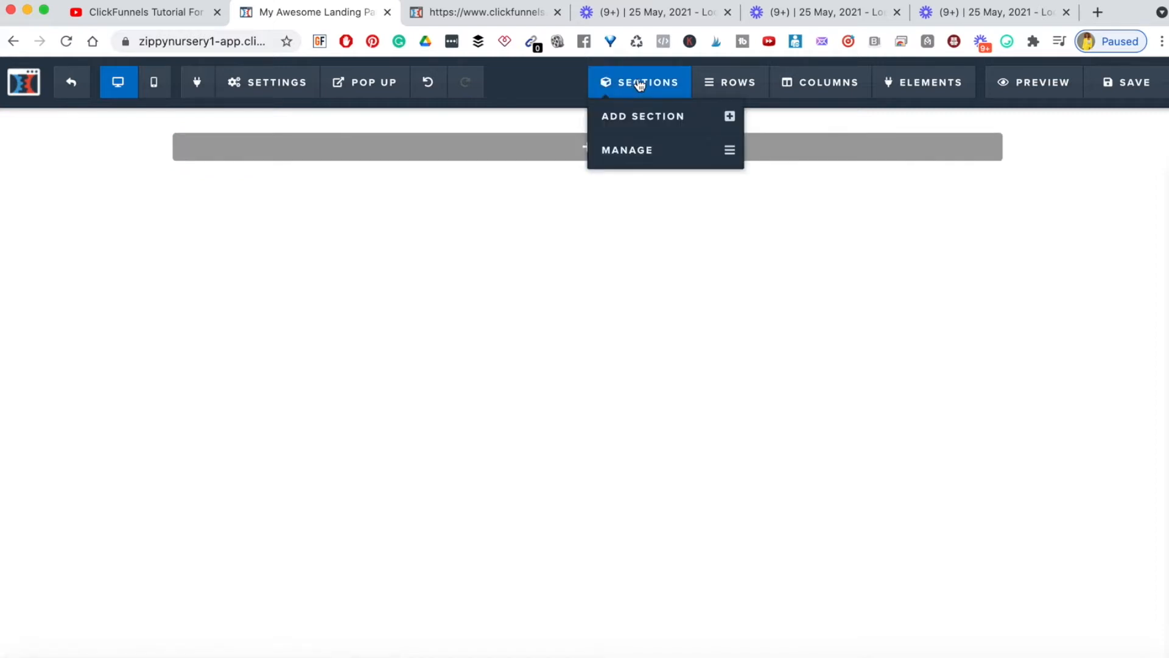
{"action": "left_click", "coordinate": [589, 149]}
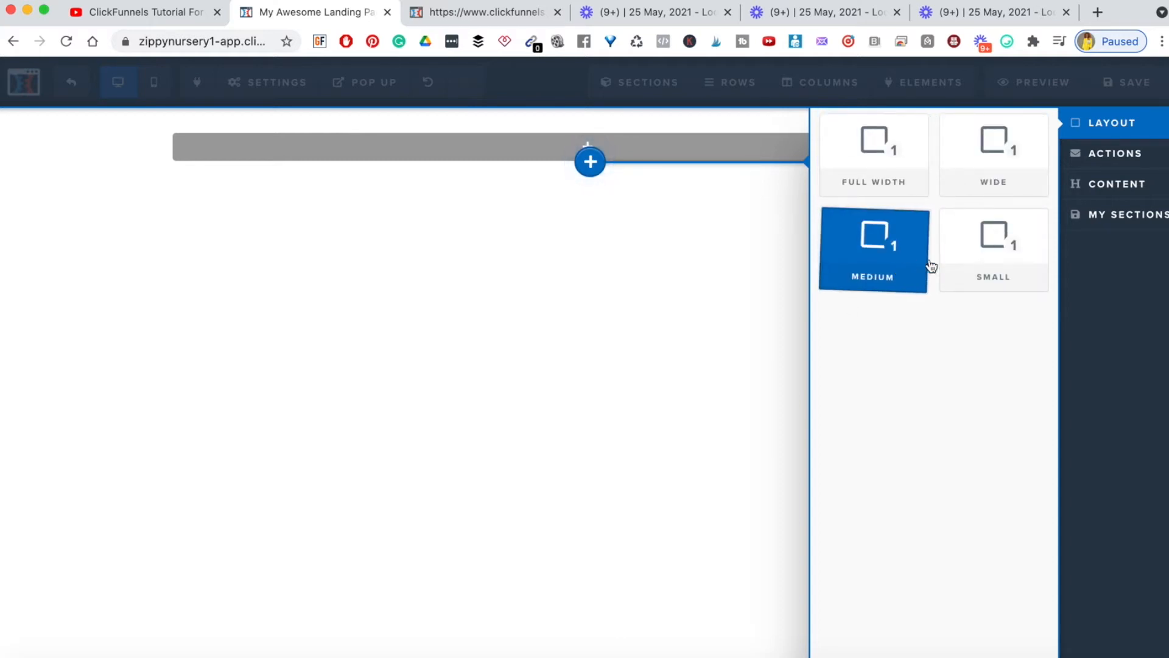
{"action": "left_click", "coordinate": [480, 13]}
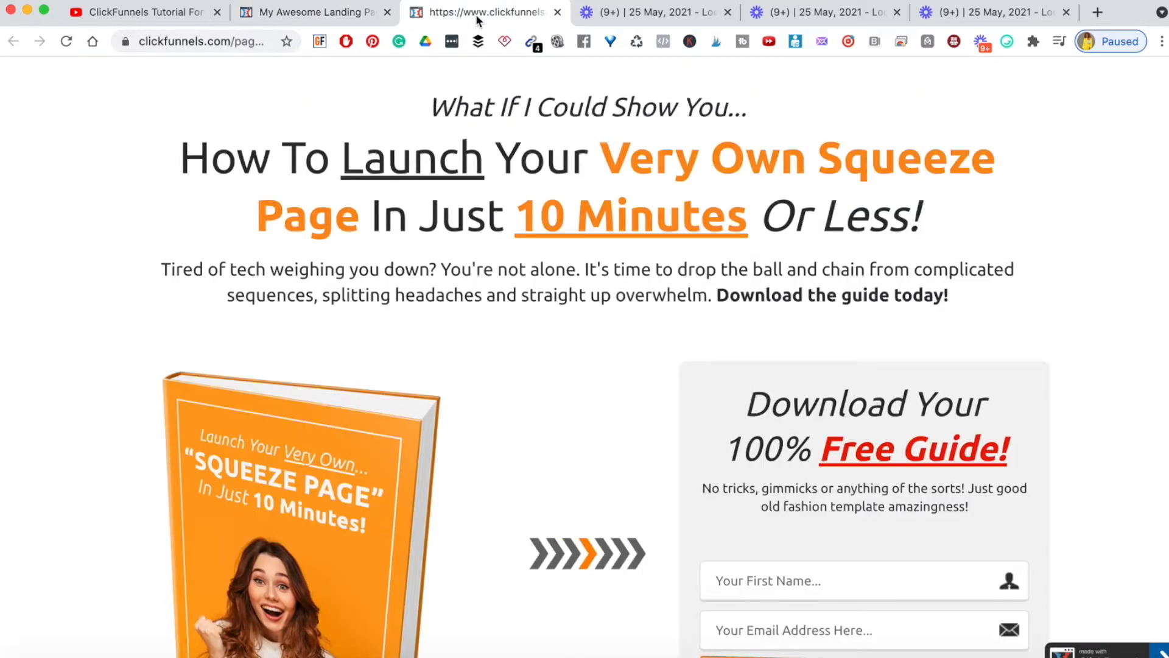
{"action": "scroll", "coordinate": [593, 403], "scroll_direction": "down", "scroll_amount": 6}
{"action": "scroll", "coordinate": [595, 410], "scroll_direction": "up", "scroll_amount": 6}
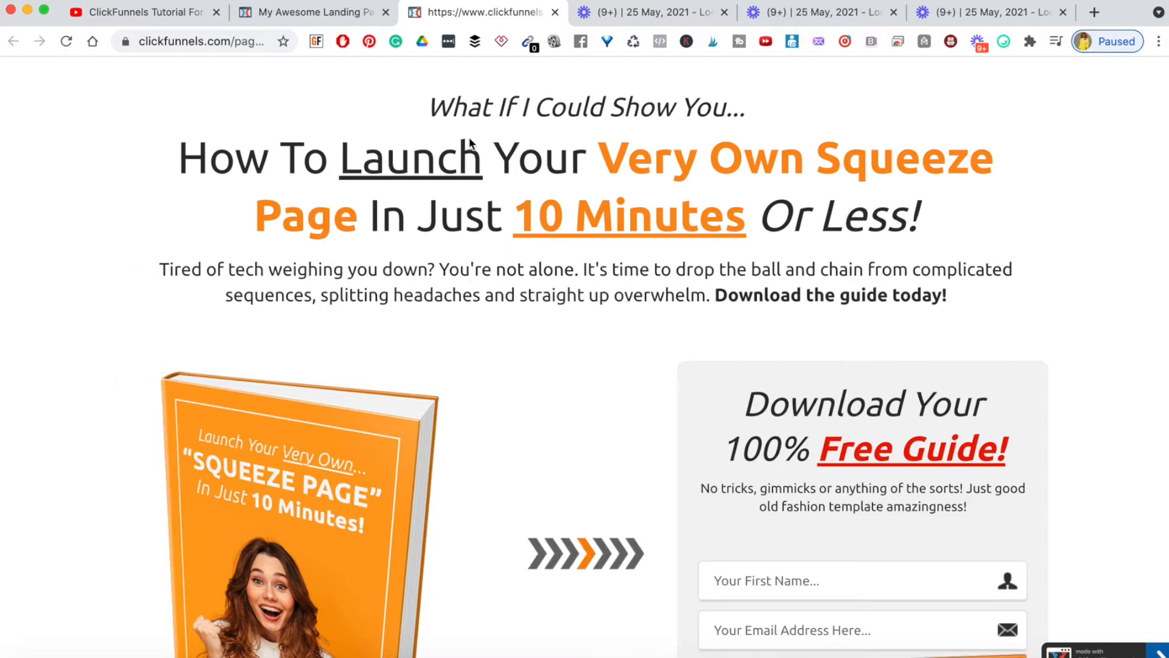
{"action": "left_click", "coordinate": [294, 13]}
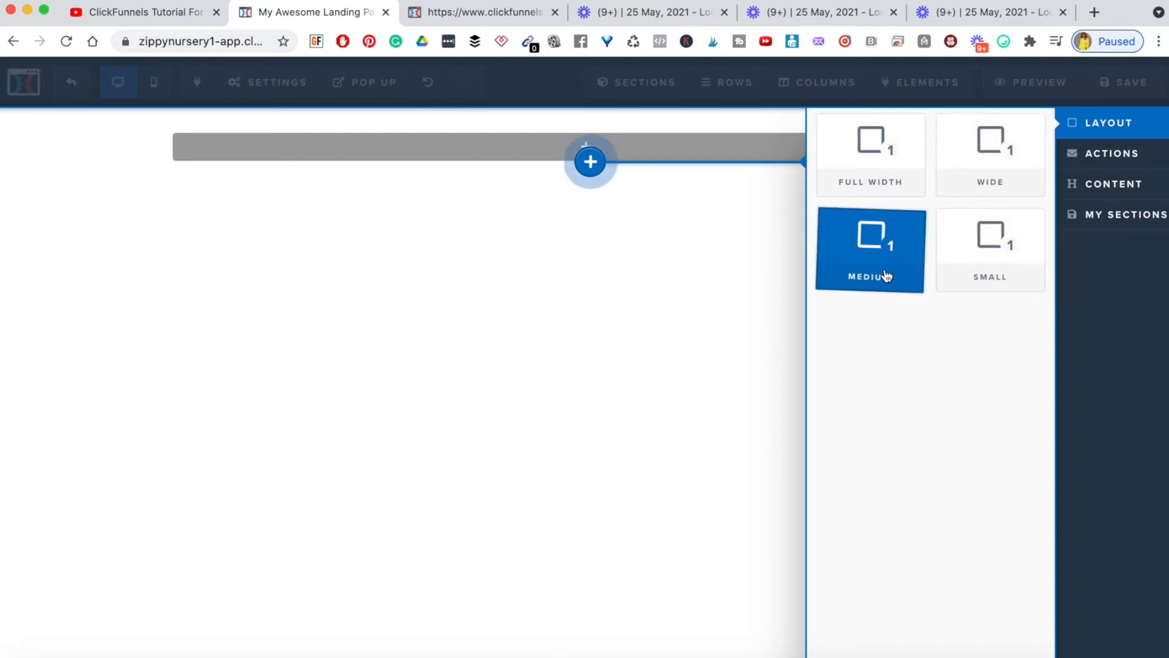
{"action": "left_click", "coordinate": [449, 13]}
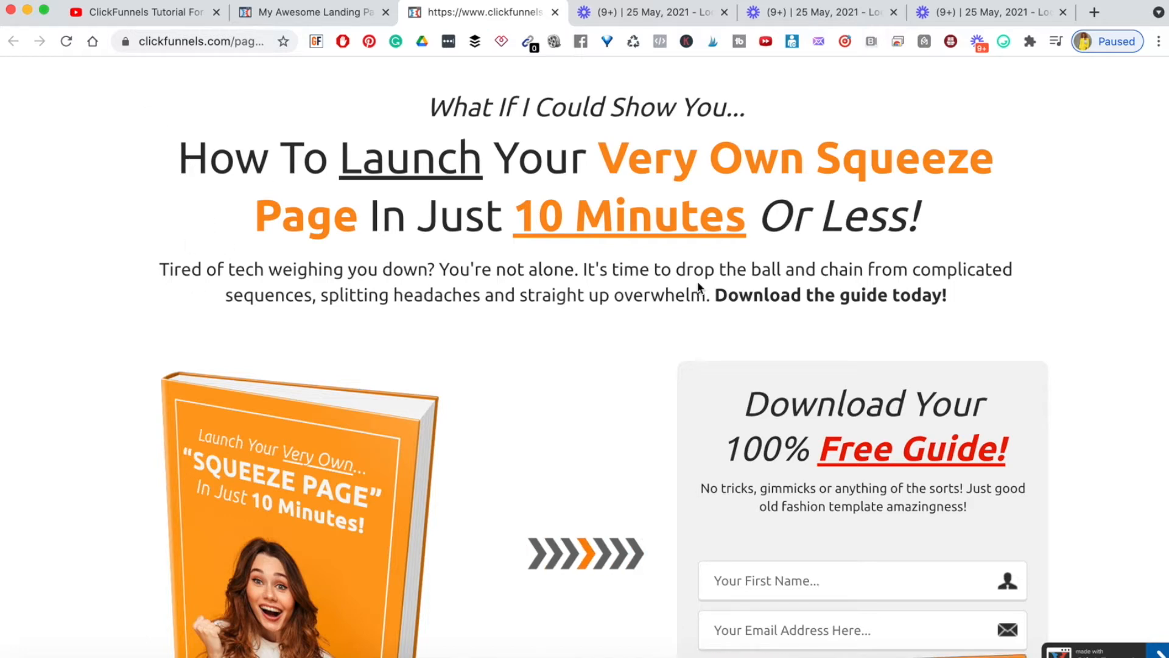
{"action": "left_click", "coordinate": [310, 12]}
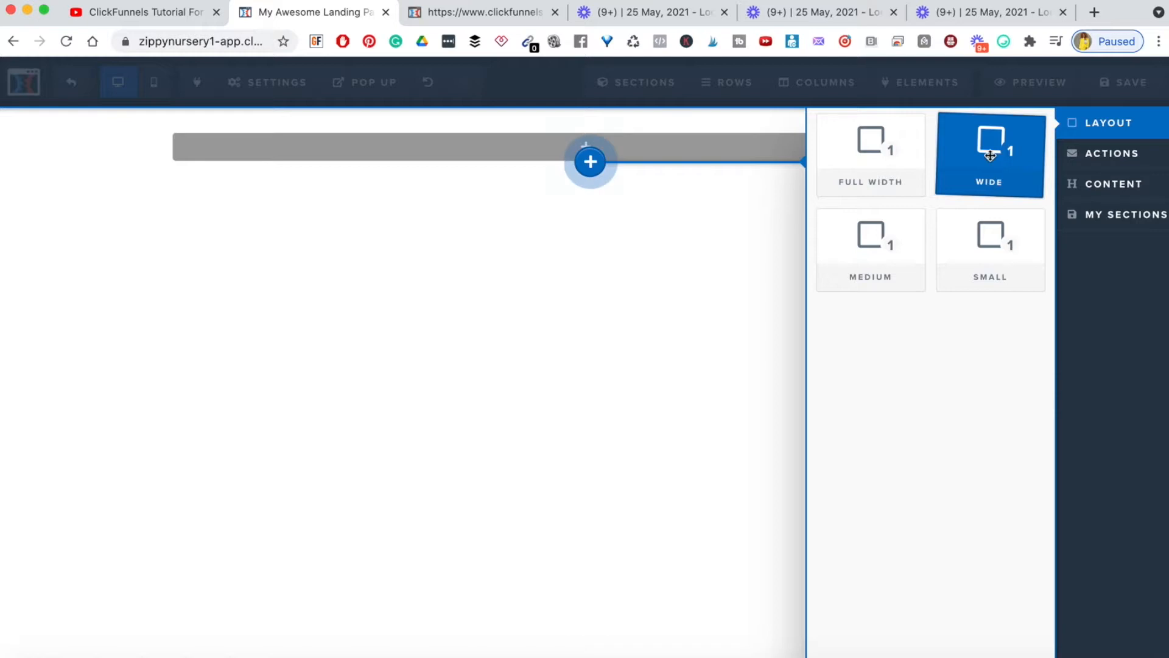
{"action": "left_click", "coordinate": [991, 156]}
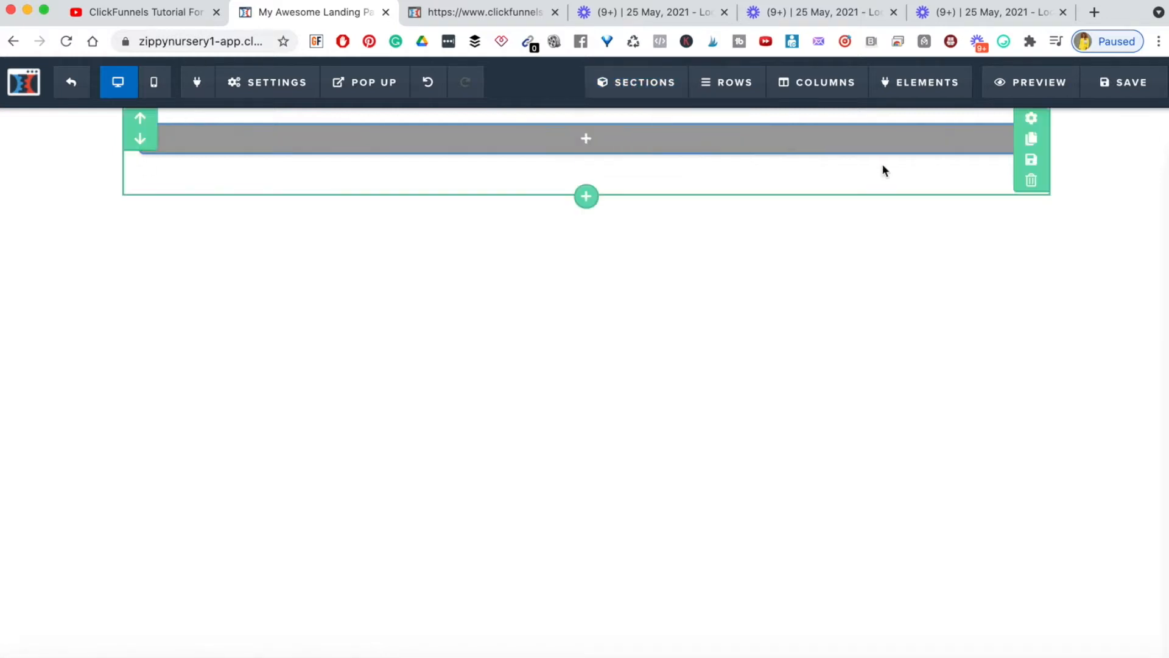
Set the new section's top margin to 20
{"action": "left_click", "coordinate": [1032, 120]}
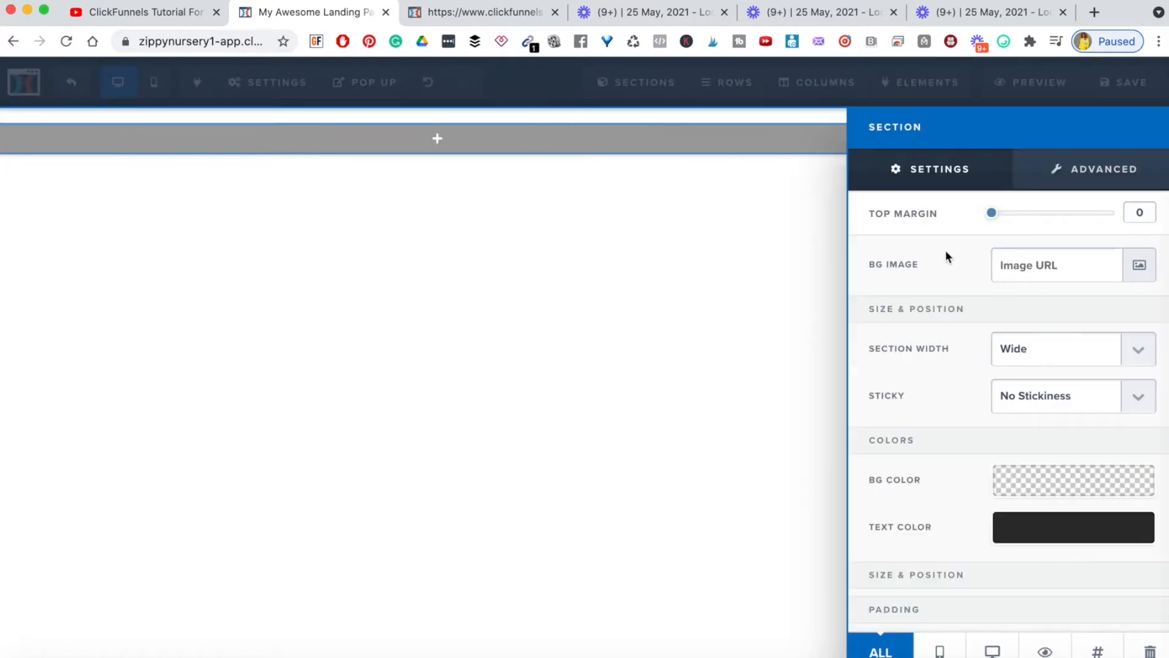
{"action": "mouse_move", "coordinate": [994, 218]}
{"action": "left_mouse_down"}
{"action": "mouse_move", "coordinate": [1105, 209]}
{"action": "mouse_move", "coordinate": [956, 227]}
{"action": "mouse_move", "coordinate": [1034, 215]}
{"action": "mouse_move", "coordinate": [1157, 230]}
{"action": "mouse_move", "coordinate": [984, 230]}
{"action": "left_mouse_up"}
{"action": "scroll", "coordinate": [951, 357], "scroll_direction": "down", "scroll_amount": 1}
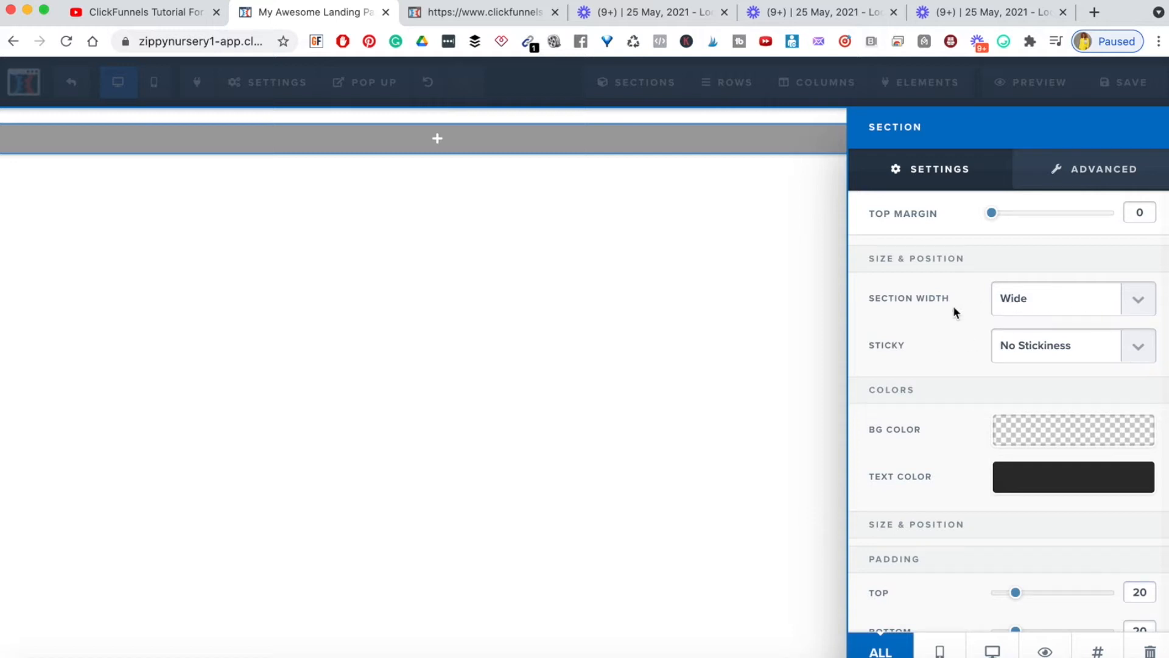
{"action": "left_click_drag", "start_coordinate": [996, 221], "coordinate": [1023, 230]}
Try the Medium and Small widths on the section and set its width back to Wide
{"action": "left_click", "coordinate": [1139, 311]}
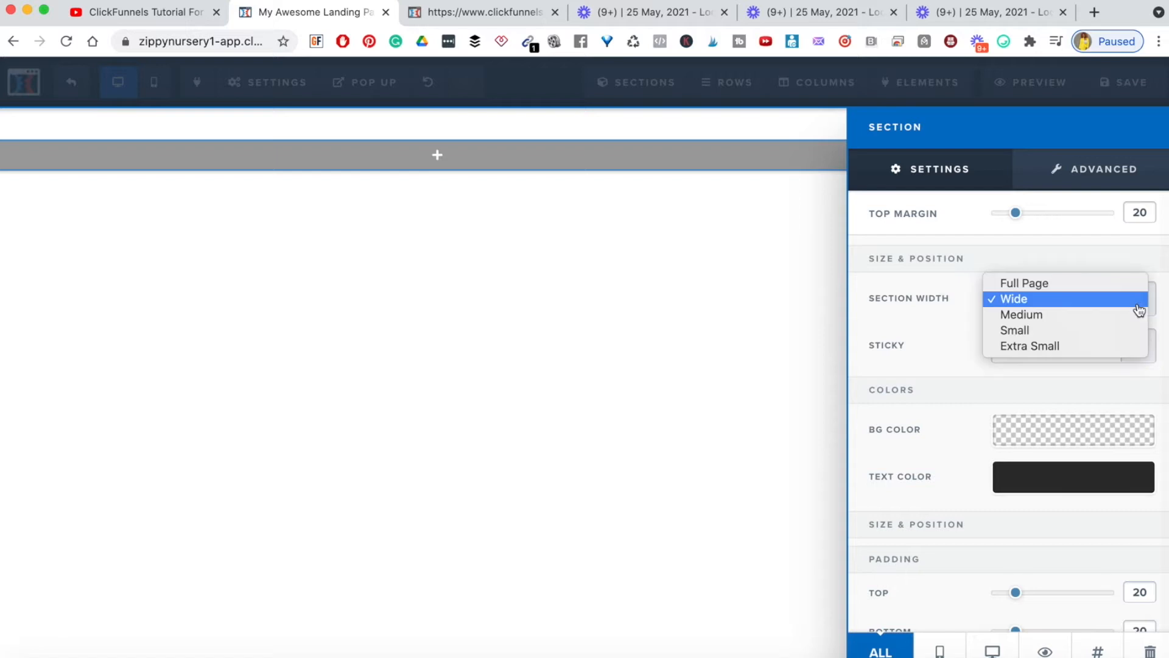
{"action": "left_click", "coordinate": [1043, 316]}
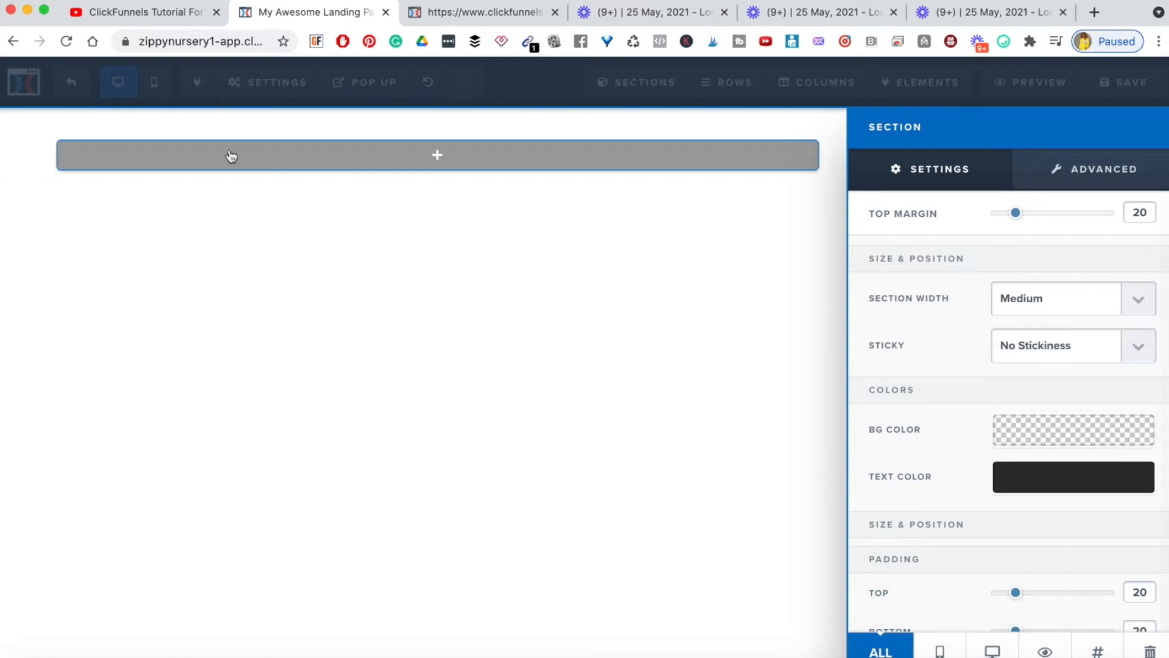
{"action": "left_click", "coordinate": [1137, 308]}
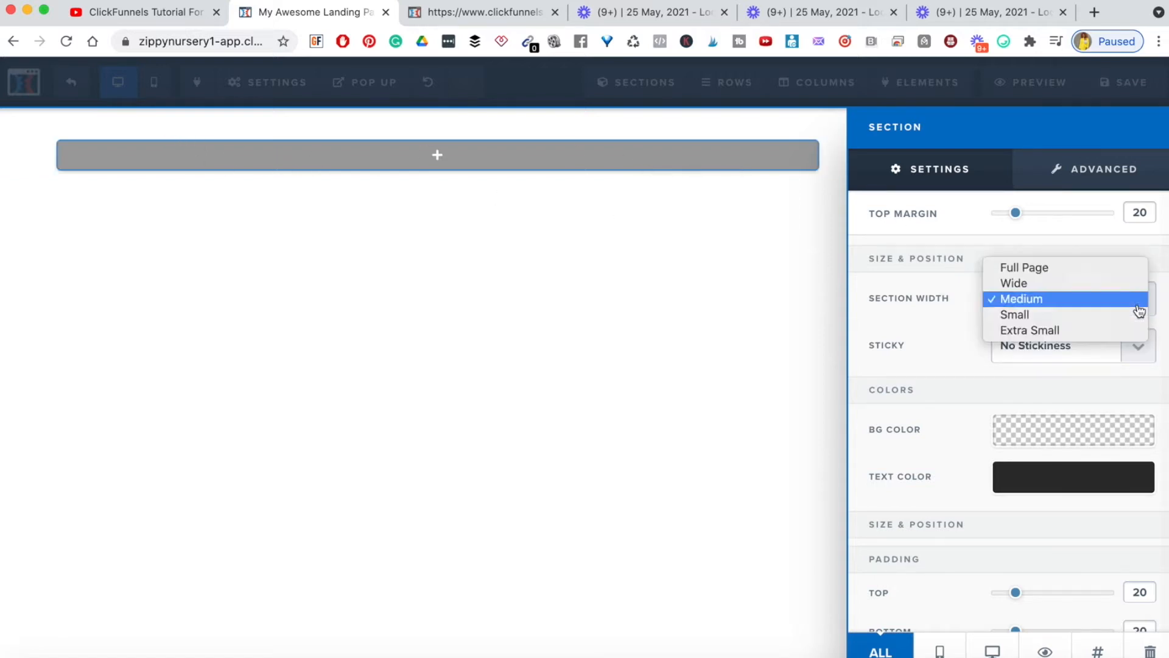
{"action": "left_click", "coordinate": [1083, 315]}
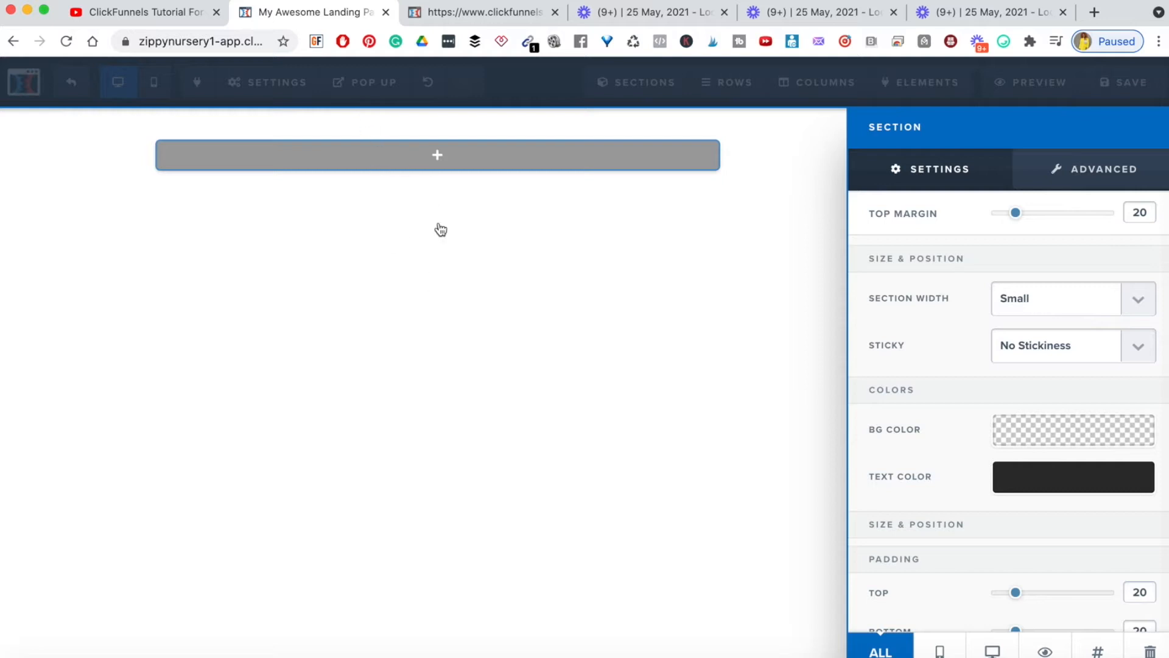
{"action": "left_click", "coordinate": [1126, 313]}
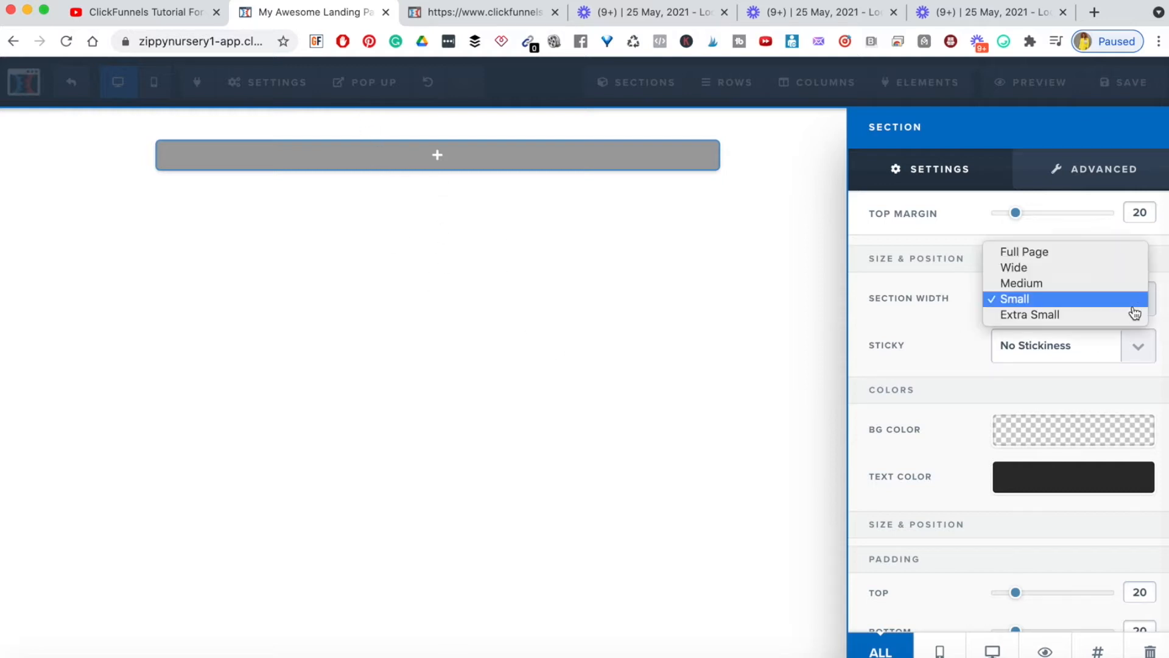
{"action": "left_click", "coordinate": [1095, 278]}
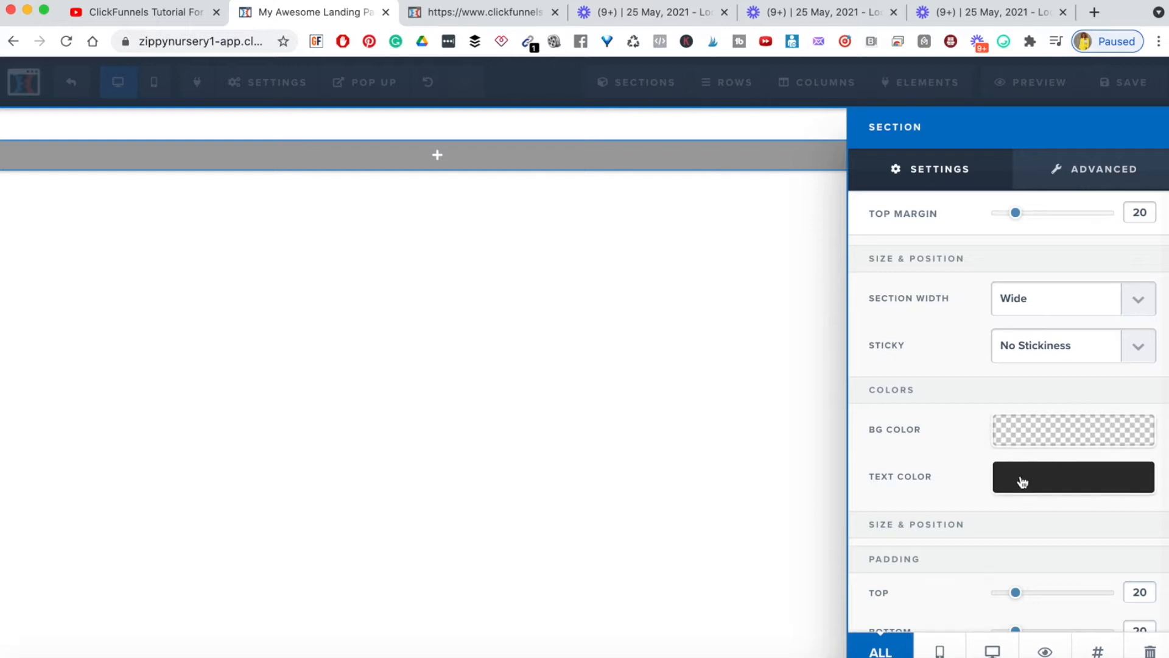
Set the section's top padding to 15
{"action": "scroll", "coordinate": [1035, 484], "scroll_direction": "down", "scroll_amount": 2}
{"action": "mouse_move", "coordinate": [1018, 529]}
{"action": "left_mouse_down"}
{"action": "mouse_move", "coordinate": [989, 530]}
{"action": "mouse_move", "coordinate": [1031, 532]}
{"action": "mouse_move", "coordinate": [993, 537]}
{"action": "mouse_move", "coordinate": [1010, 537]}
{"action": "left_mouse_up"}
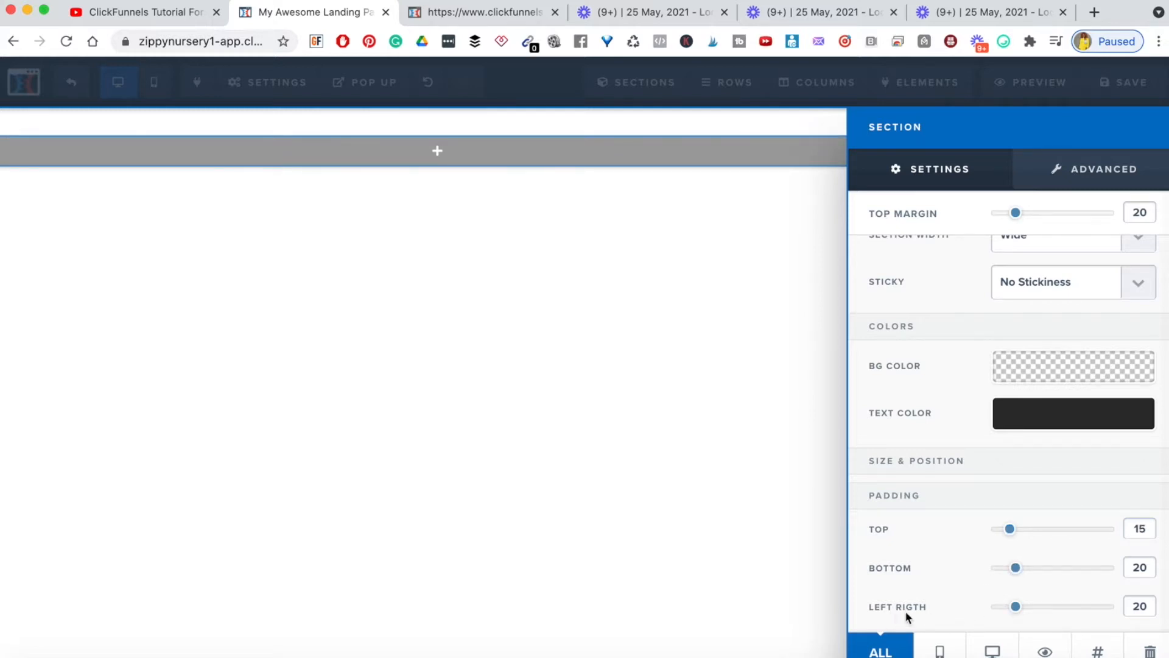
Try the section's mobile-only and all-device display options and set it to desktop only
{"action": "scroll", "coordinate": [1016, 506], "scroll_direction": "up", "scroll_amount": 3}
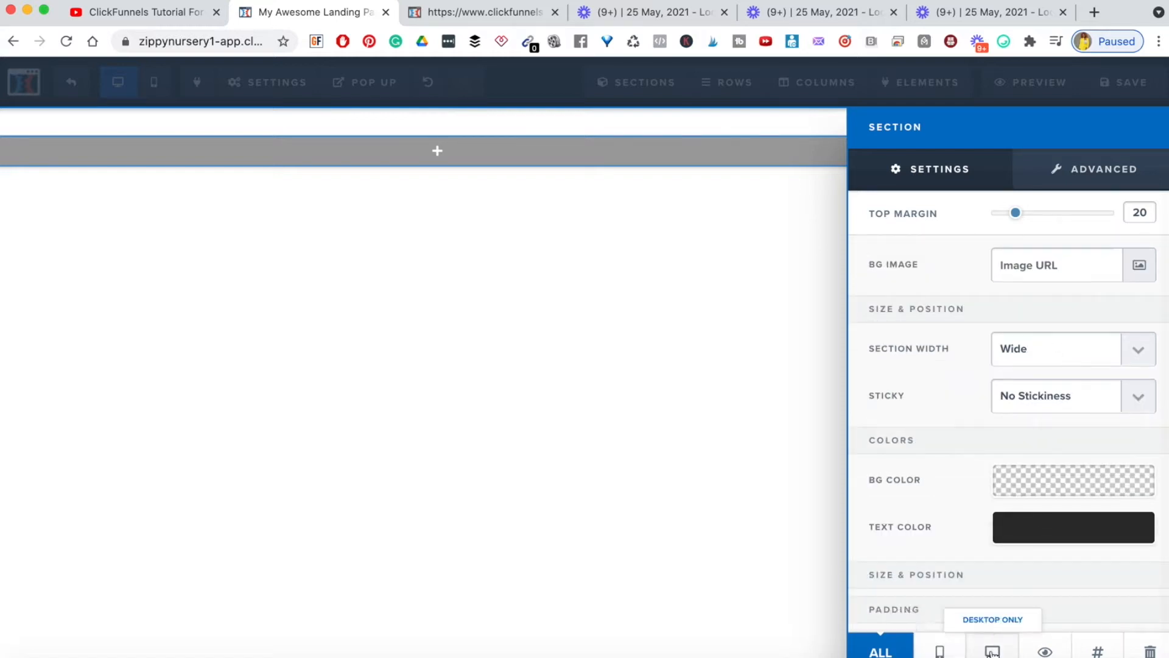
{"action": "left_click", "coordinate": [940, 651]}
{"action": "left_click", "coordinate": [992, 651]}
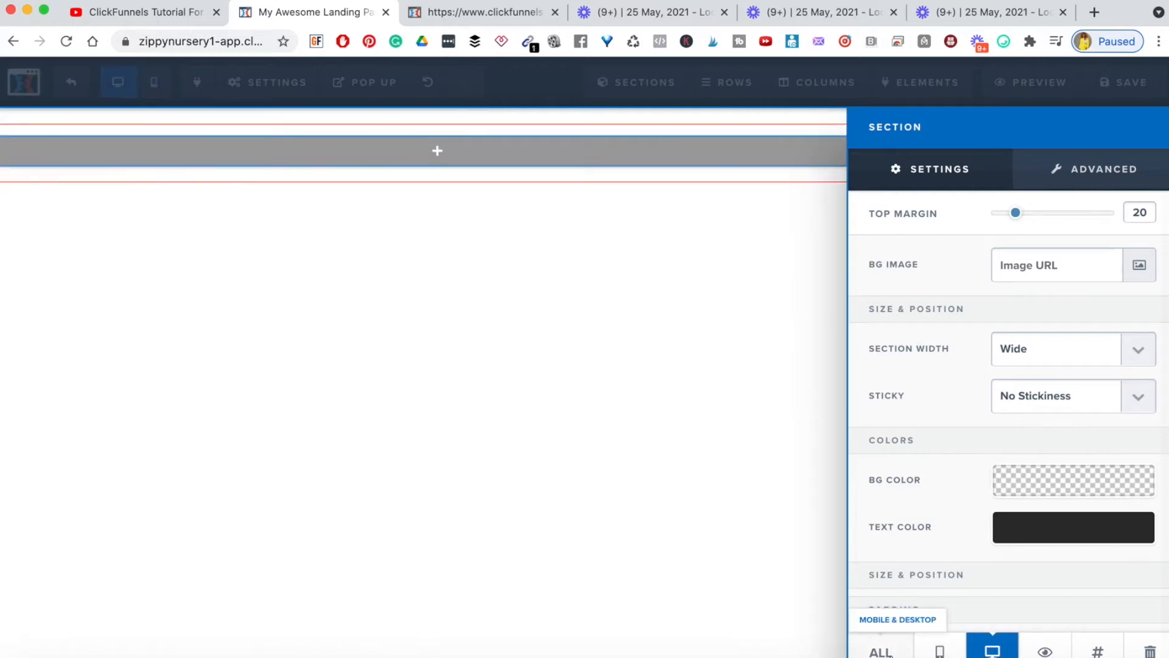
{"action": "left_click", "coordinate": [940, 650]}
{"action": "left_click", "coordinate": [880, 650]}
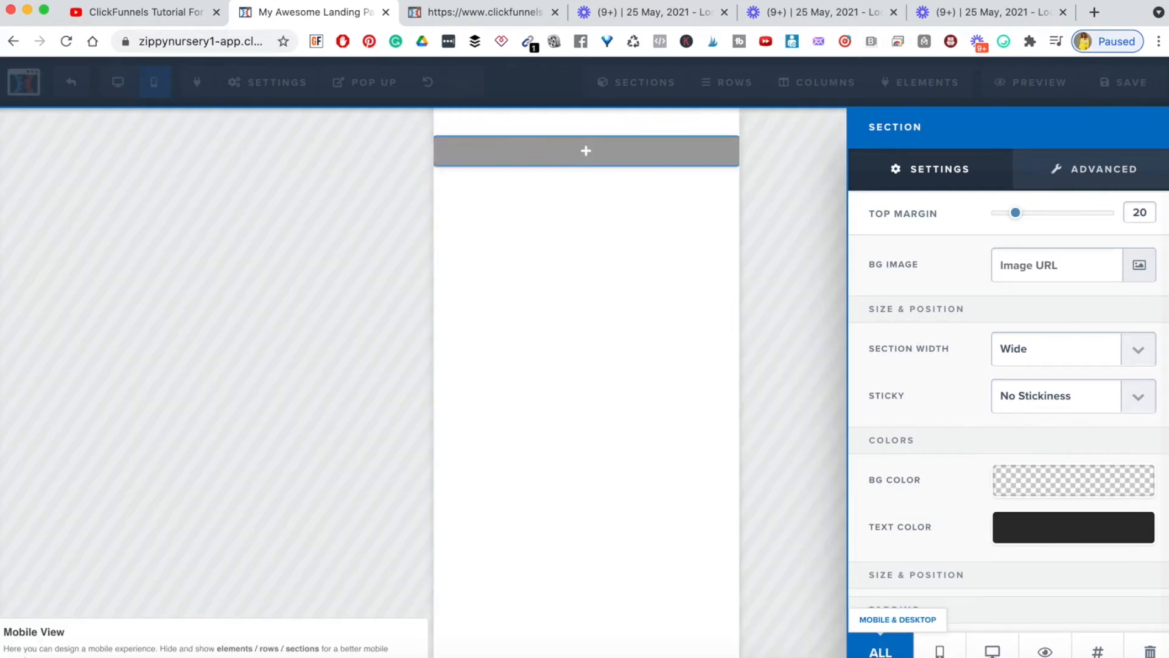
{"action": "left_click", "coordinate": [992, 650]}
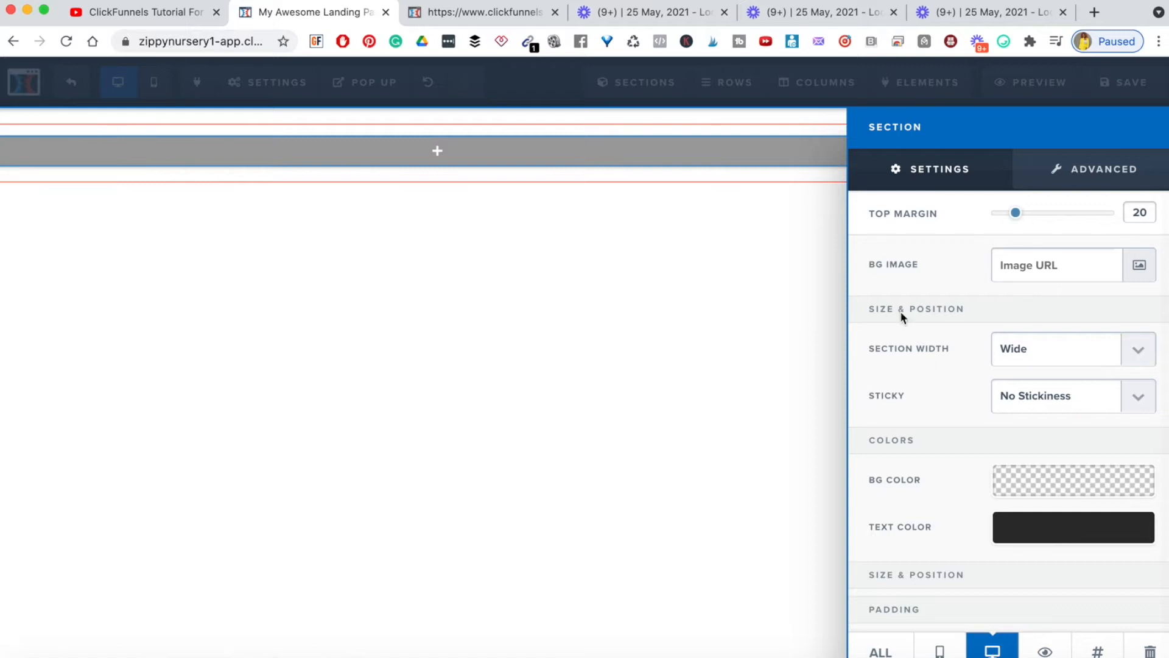
Set the section to display on all devices and close its settings
{"action": "left_click", "coordinate": [881, 650]}
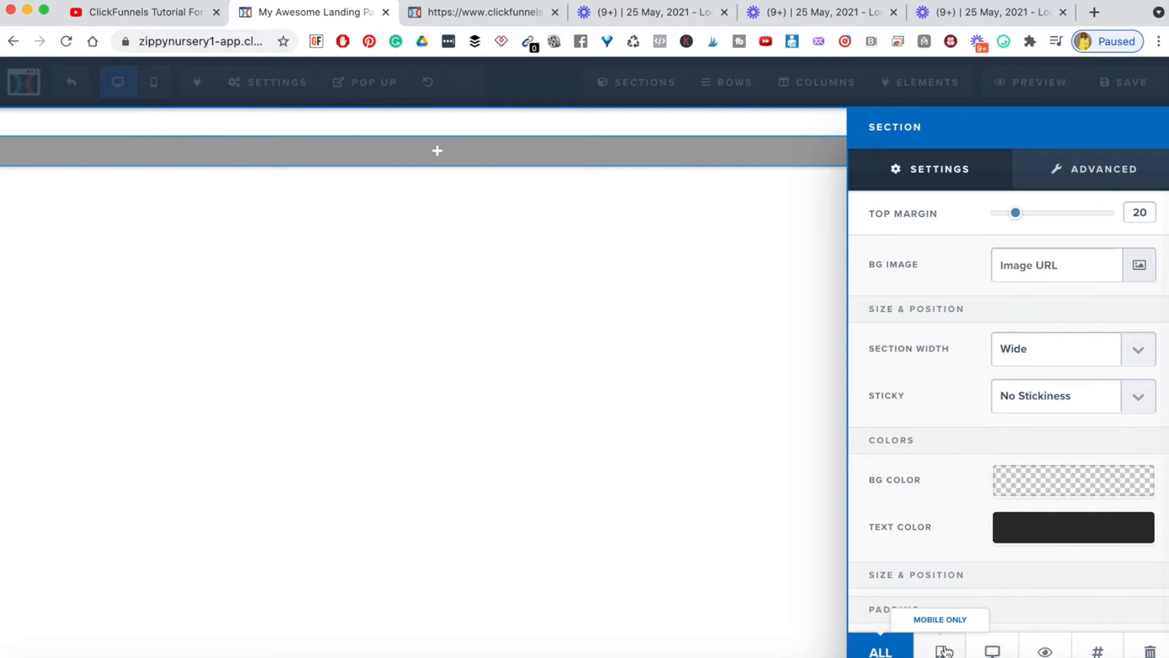
{"action": "left_click", "coordinate": [755, 367]}
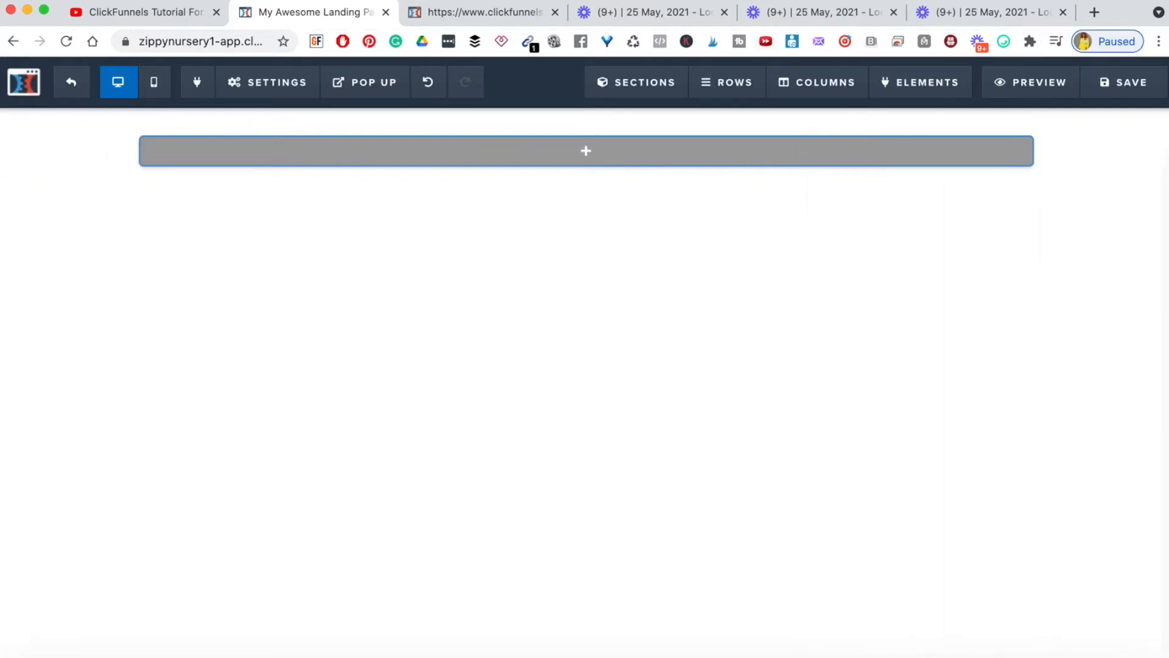
Add a three-column row to the section and shift its column dividers to narrow the first column and widen the middle one
{"action": "mouse_move", "coordinate": [600, 153]}
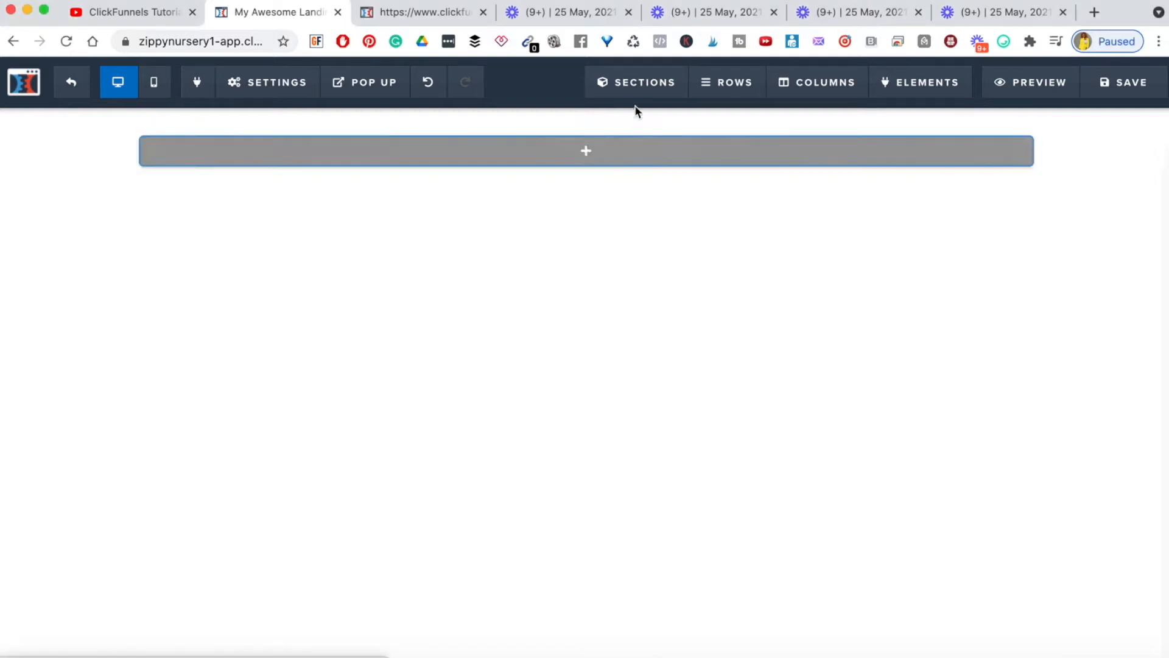
{"action": "mouse_move", "coordinate": [707, 90]}
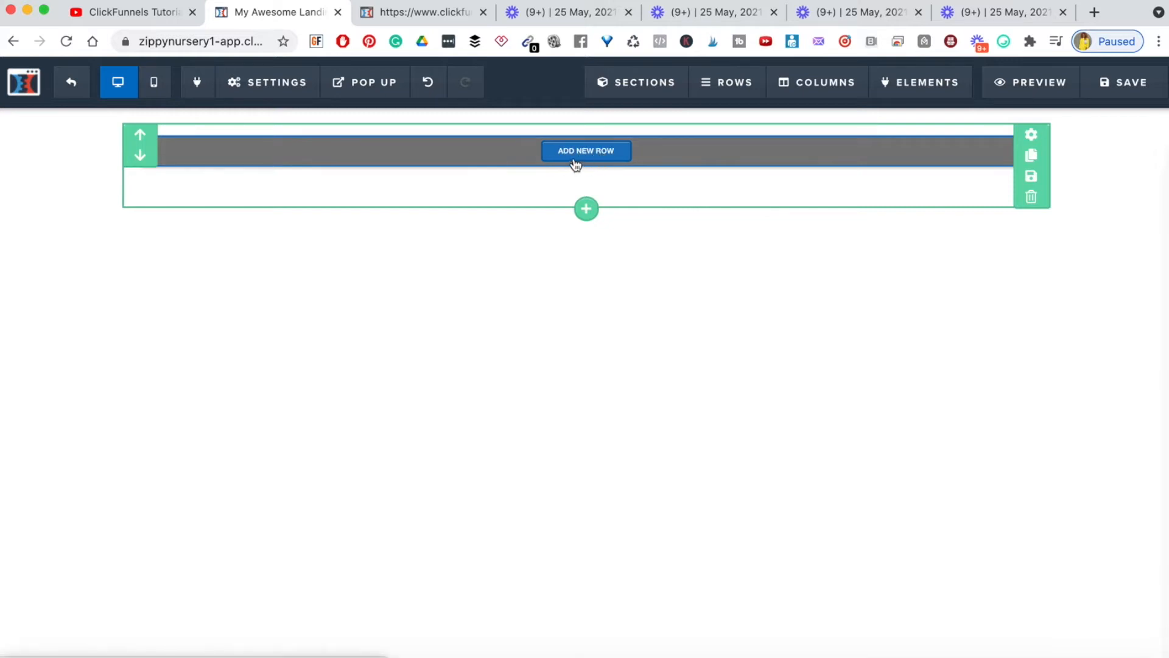
{"action": "left_click", "coordinate": [582, 154]}
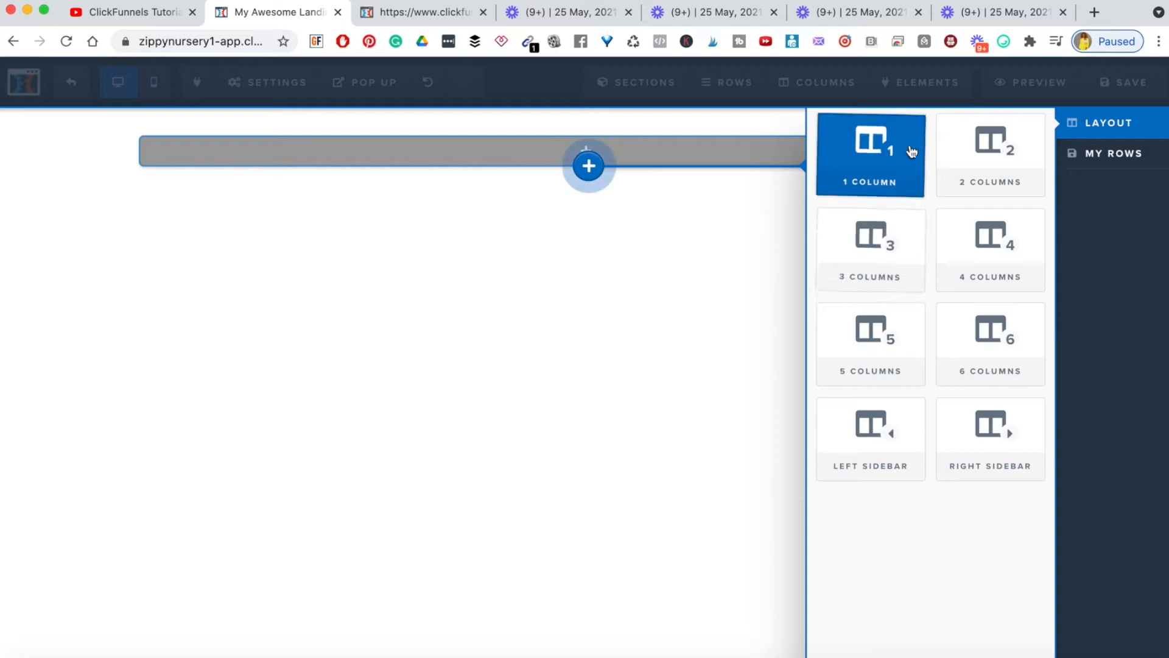
{"action": "left_click", "coordinate": [870, 259]}
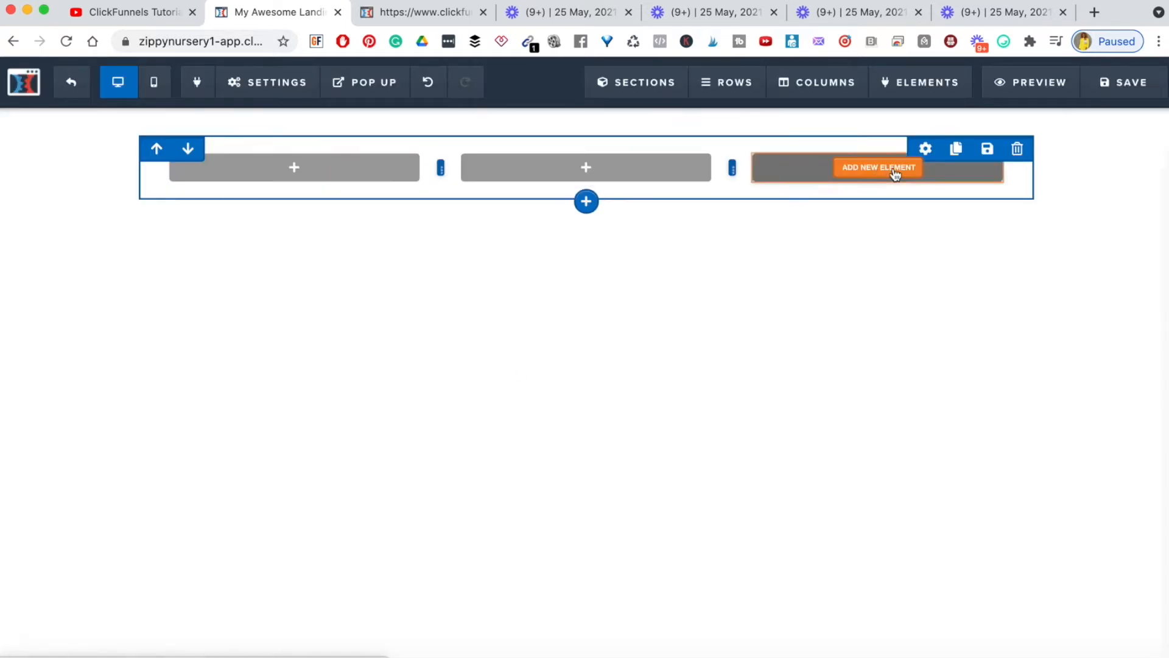
{"action": "left_click_drag", "start_coordinate": [443, 167], "coordinate": [298, 174]}
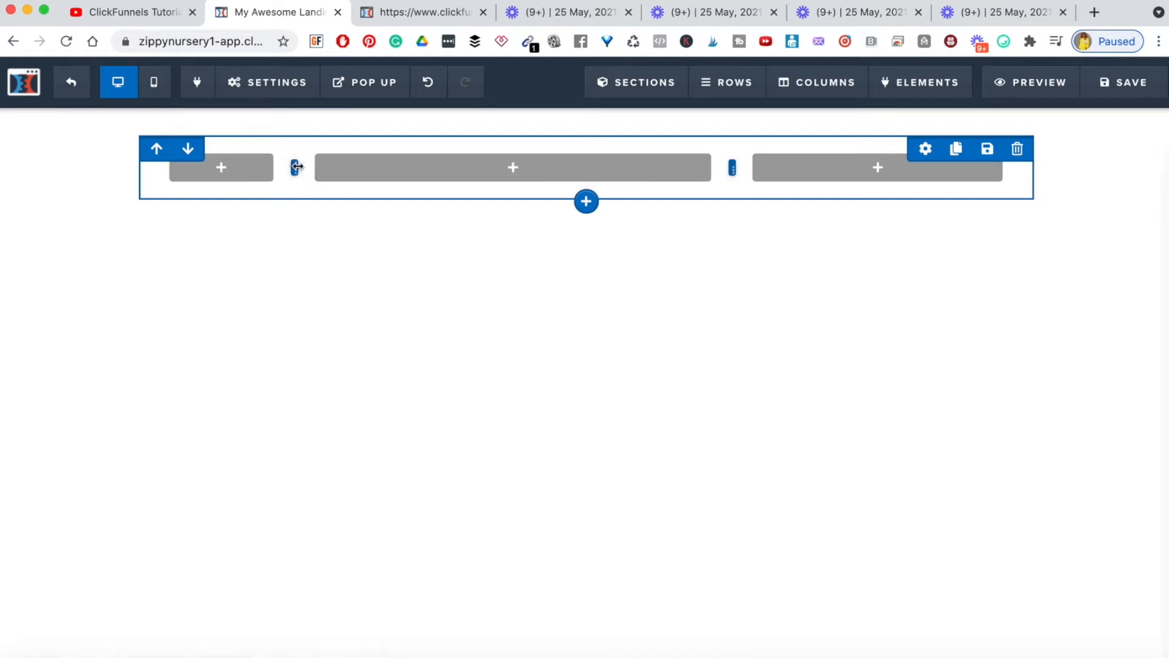
{"action": "left_click_drag", "start_coordinate": [297, 167], "coordinate": [369, 168]}
{"action": "left_click_drag", "start_coordinate": [732, 168], "coordinate": [780, 177]}
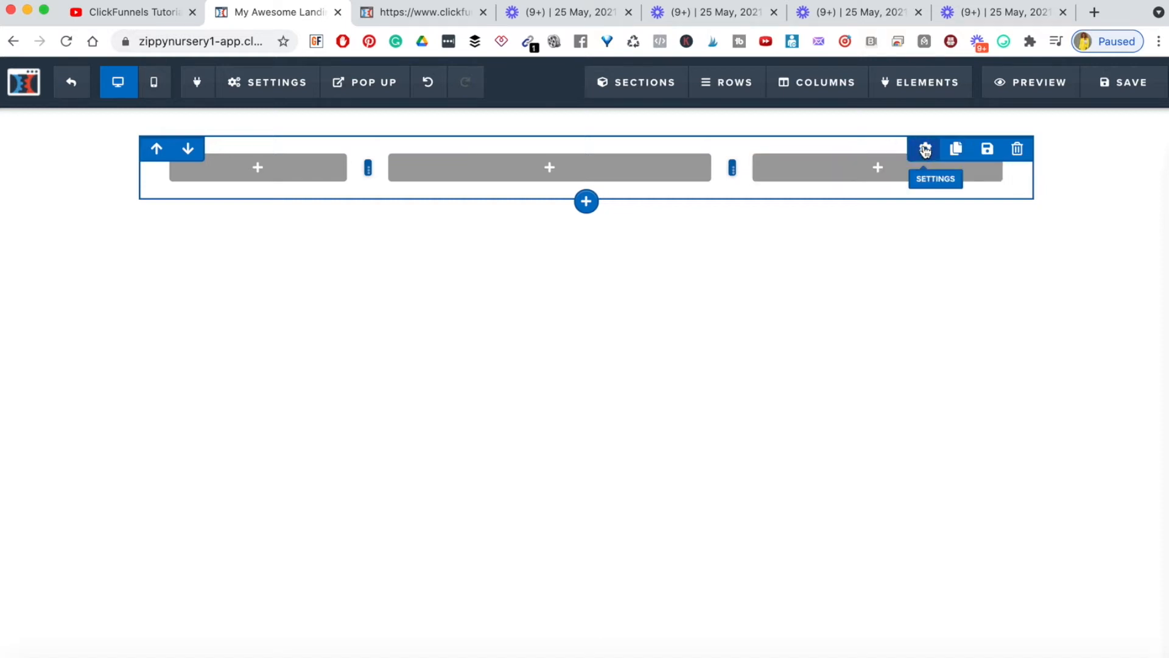
Review the three-column row's settings for margin, colors, width, alignment and padding
{"action": "left_click", "coordinate": [926, 150]}
{"action": "scroll", "coordinate": [959, 453], "scroll_direction": "down", "scroll_amount": 2}
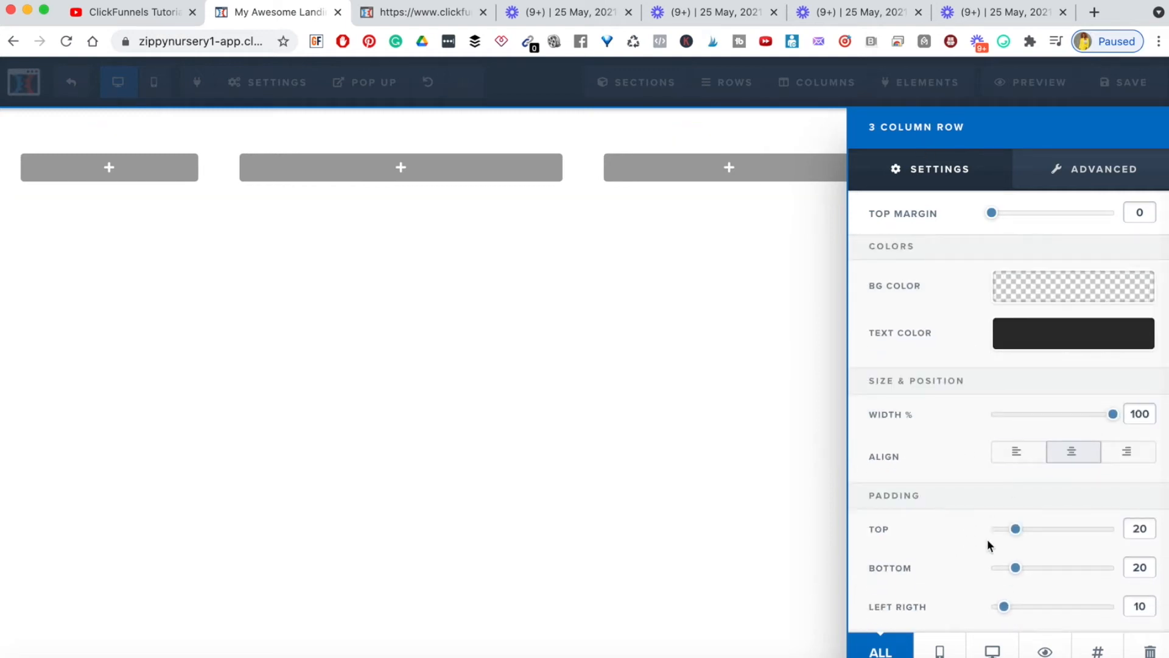
{"action": "left_click", "coordinate": [709, 320]}
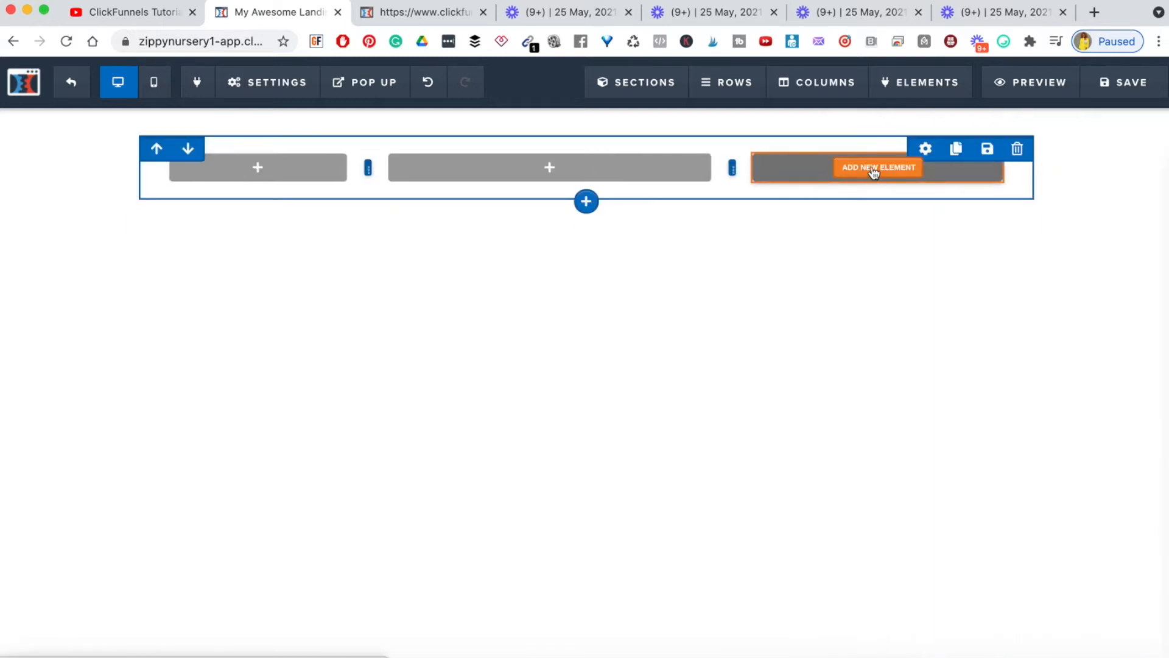
{"action": "left_click", "coordinate": [926, 150]}
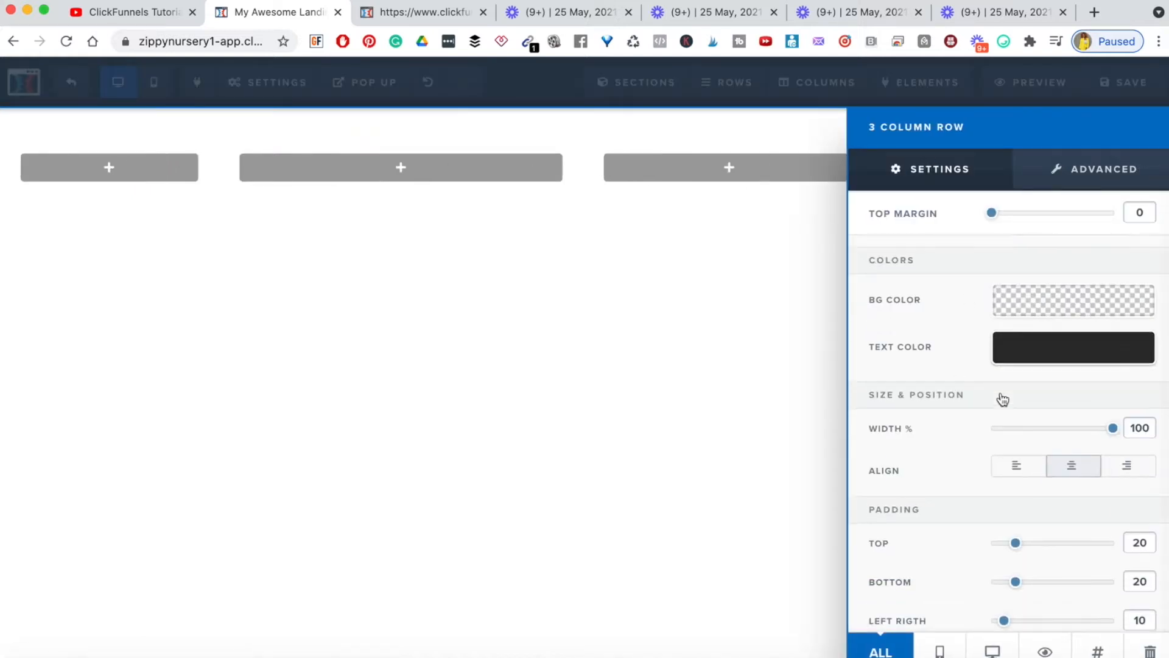
{"action": "left_click", "coordinate": [770, 430]}
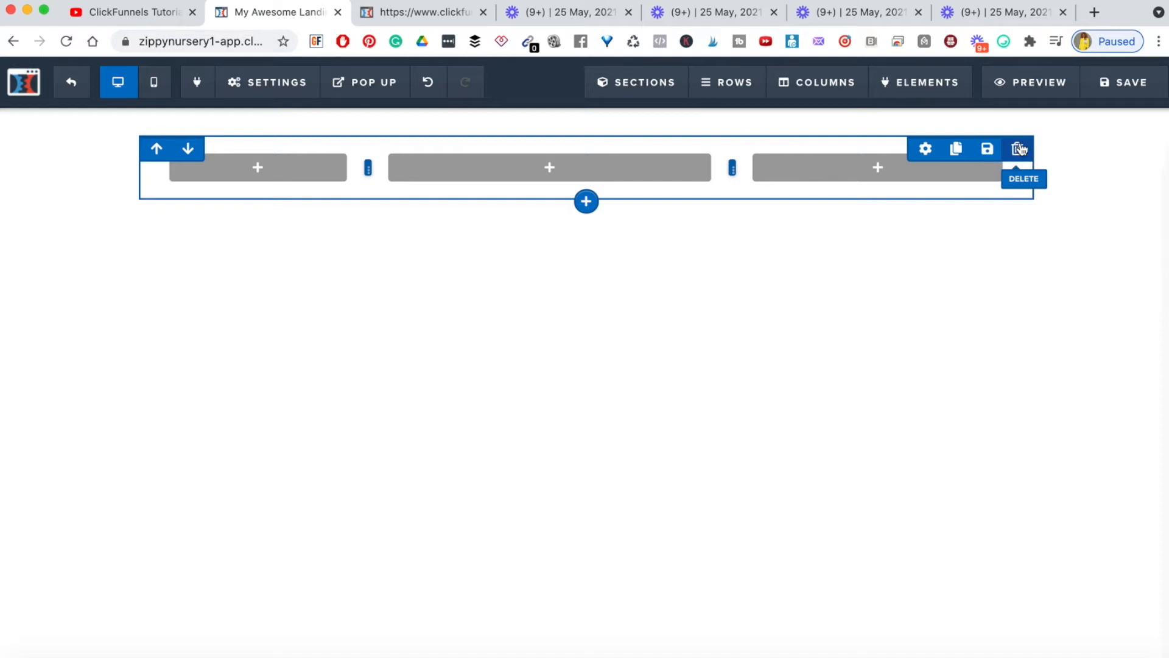
Duplicate the three-column row and delete both copies from the section
{"action": "left_click", "coordinate": [956, 151]}
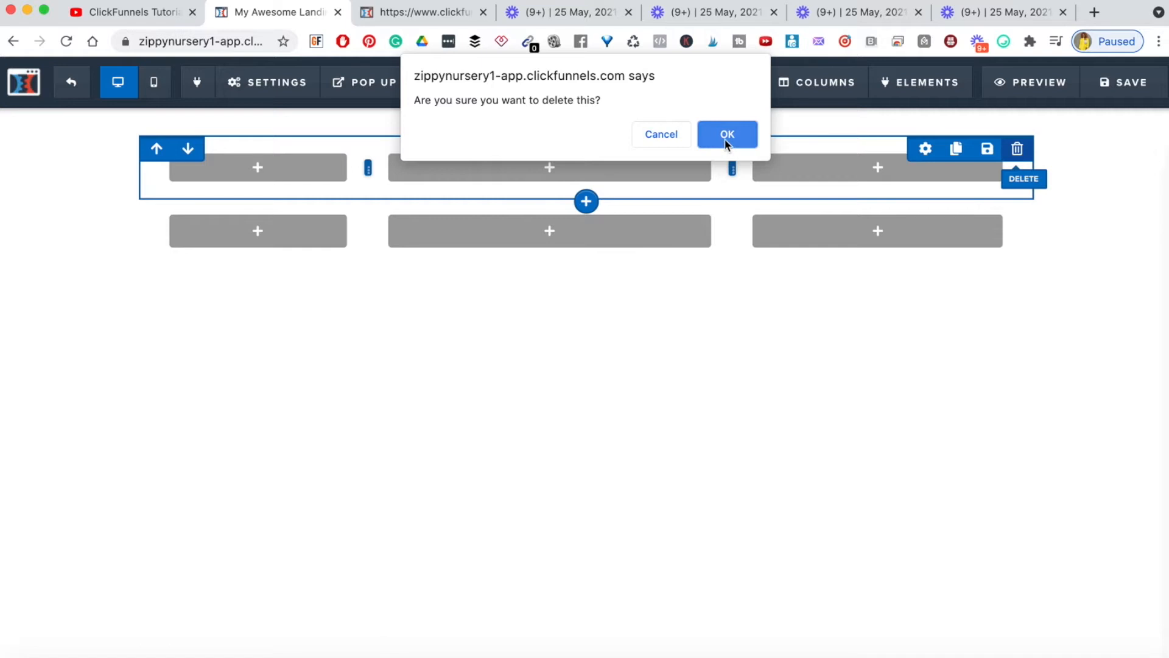
{"action": "left_click", "coordinate": [727, 135]}
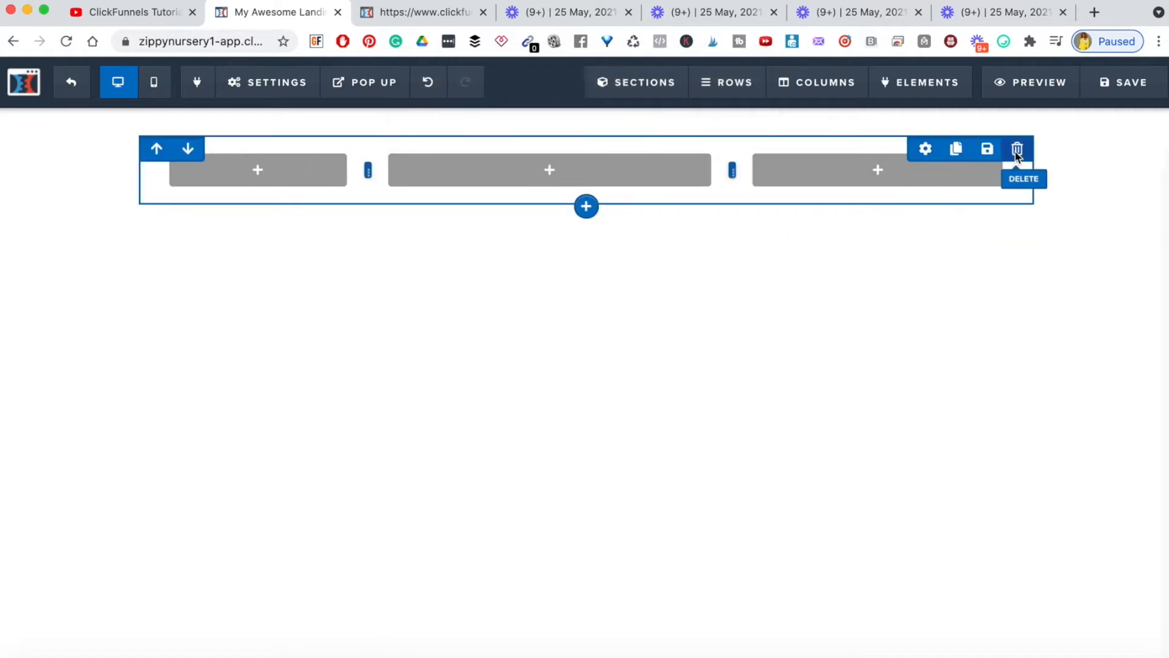
{"action": "left_click", "coordinate": [1017, 154]}
{"action": "left_click", "coordinate": [720, 146]}
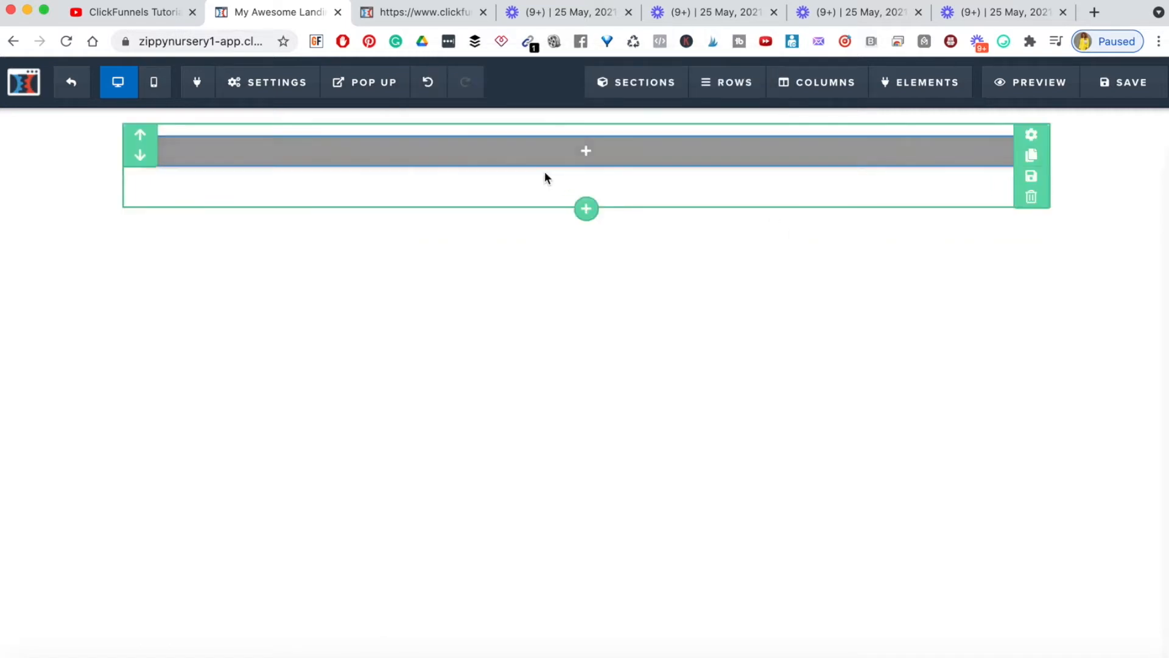
Add a one-column row to the empty section
{"action": "left_click", "coordinate": [586, 161]}
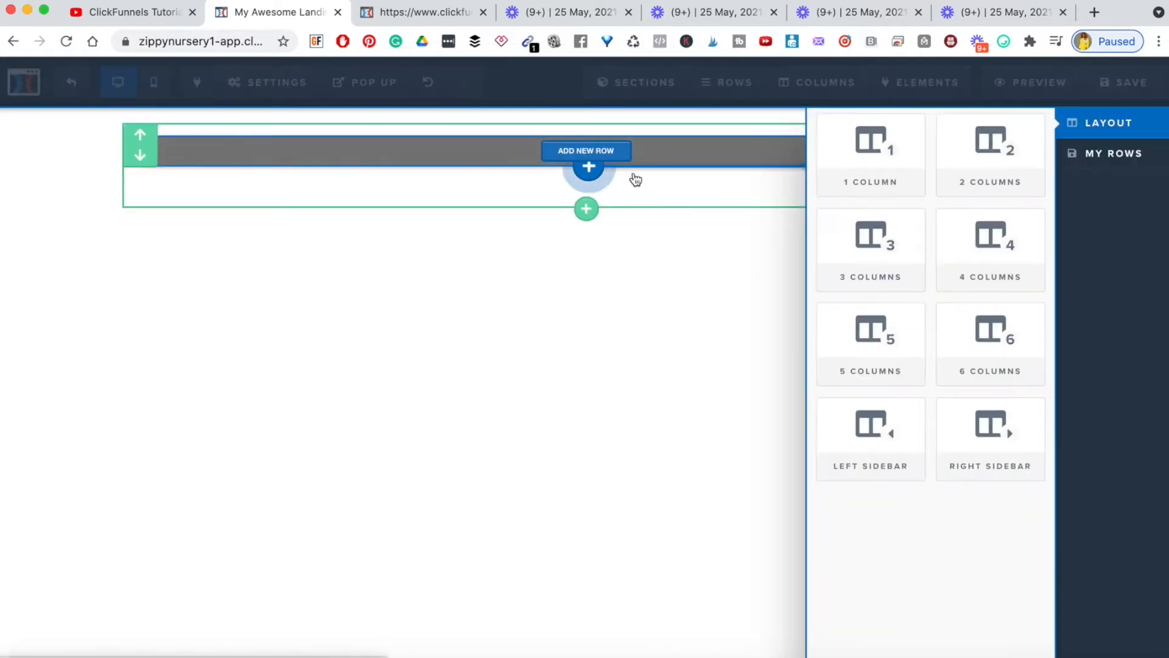
{"action": "left_click", "coordinate": [882, 148]}
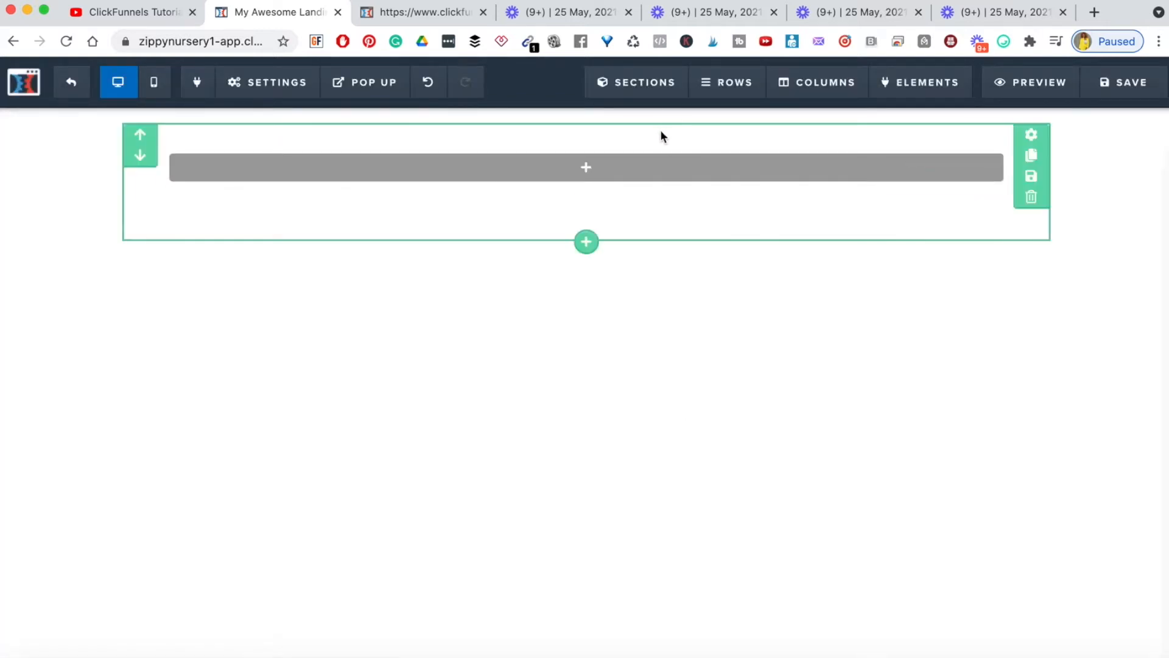
Browse the elements available for the new row, including the Form, Text and Countdown categories and the complete list
{"action": "mouse_move", "coordinate": [607, 174]}
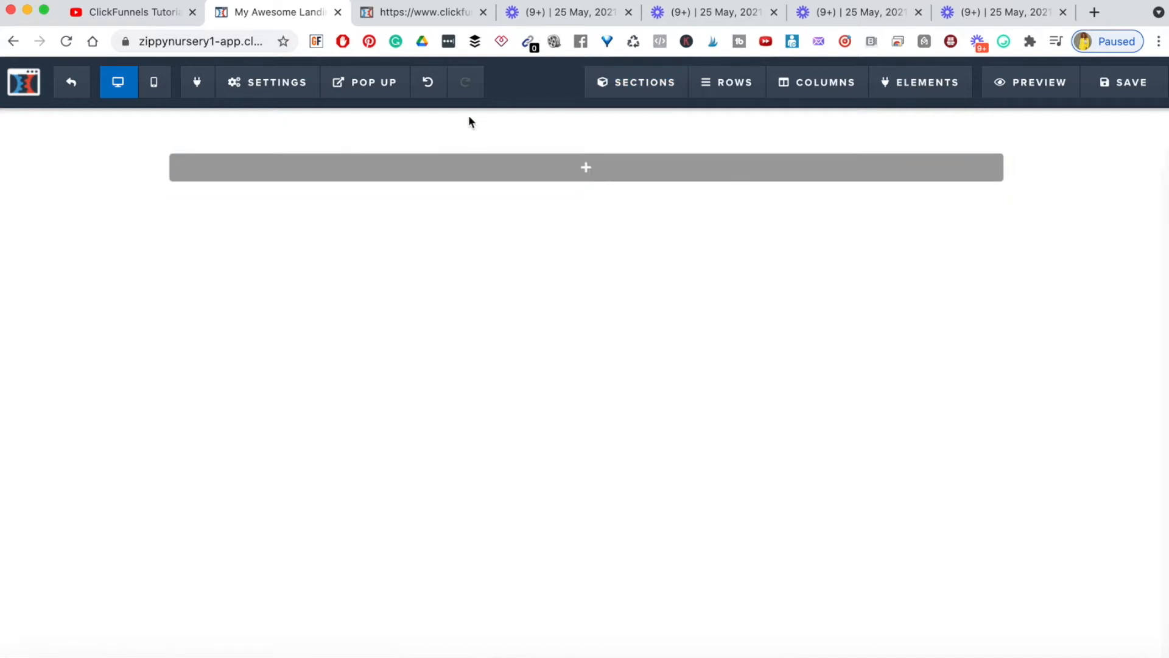
{"action": "mouse_move", "coordinate": [491, 173]}
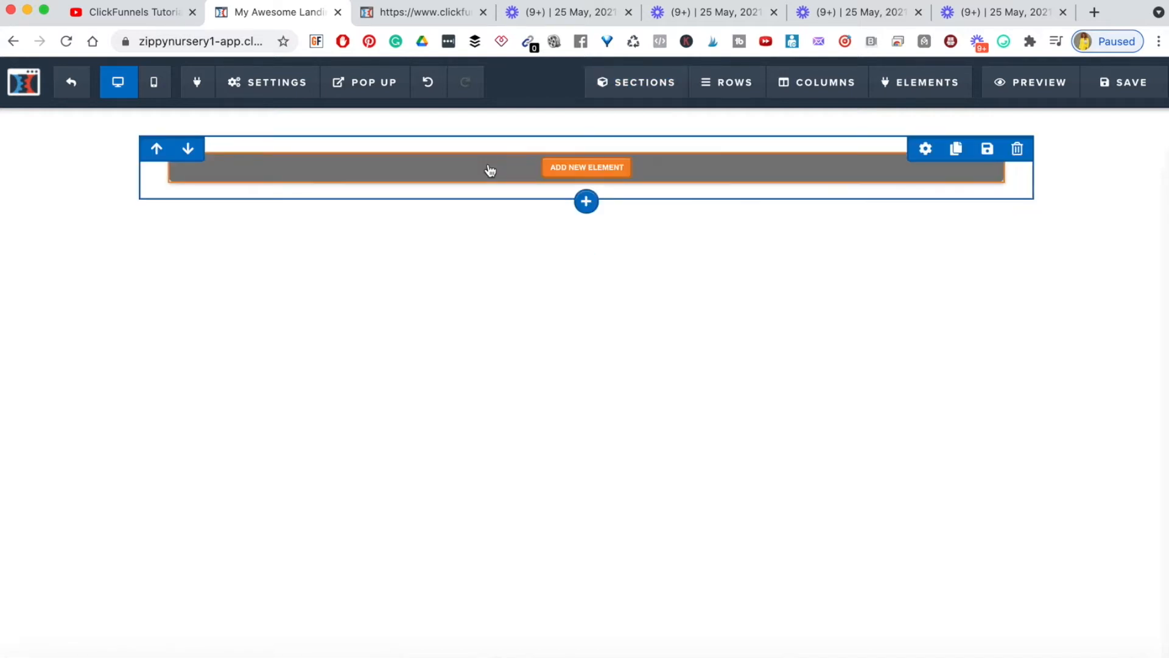
{"action": "left_click", "coordinate": [588, 168]}
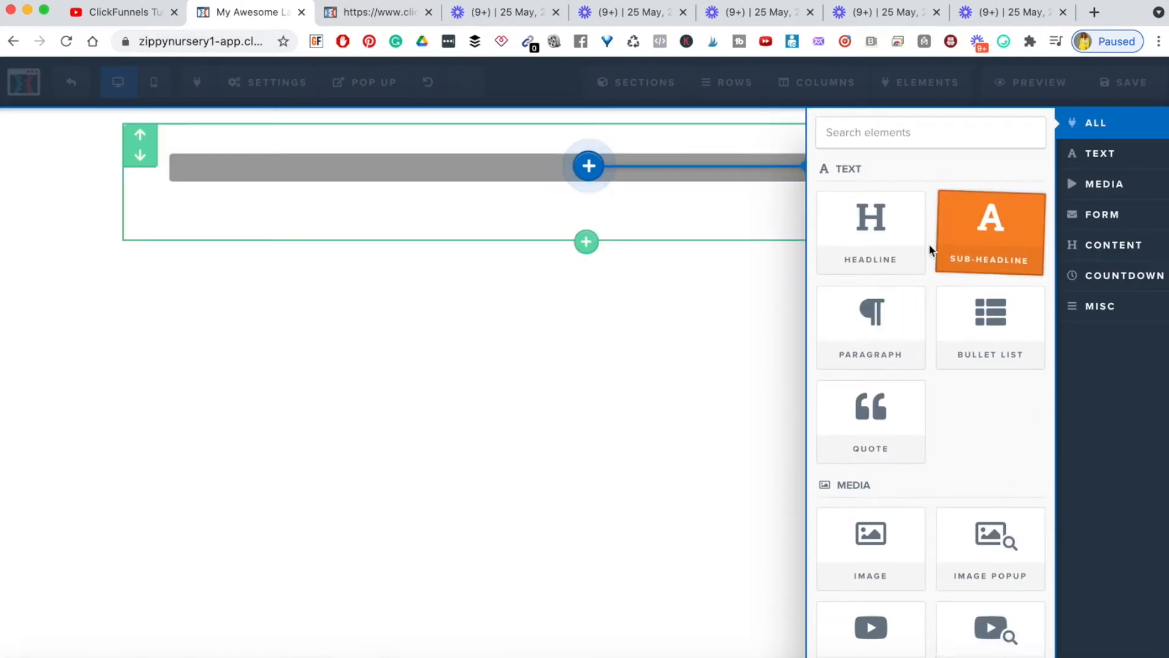
{"action": "left_click", "coordinate": [868, 142]}
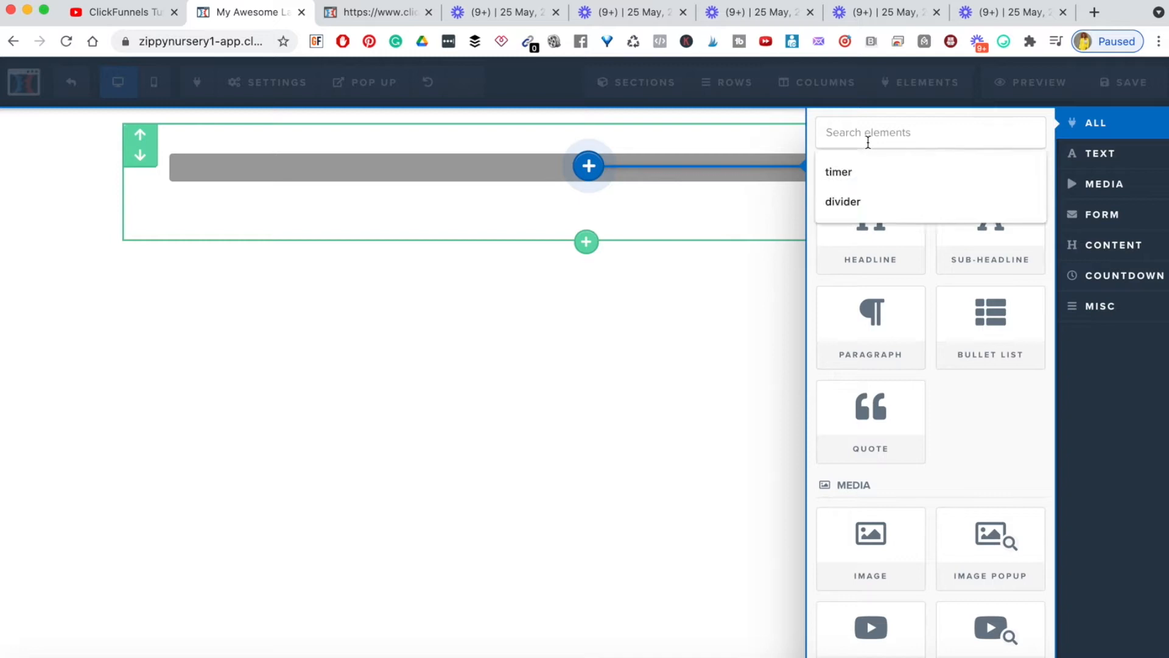
{"action": "left_click", "coordinate": [1004, 404]}
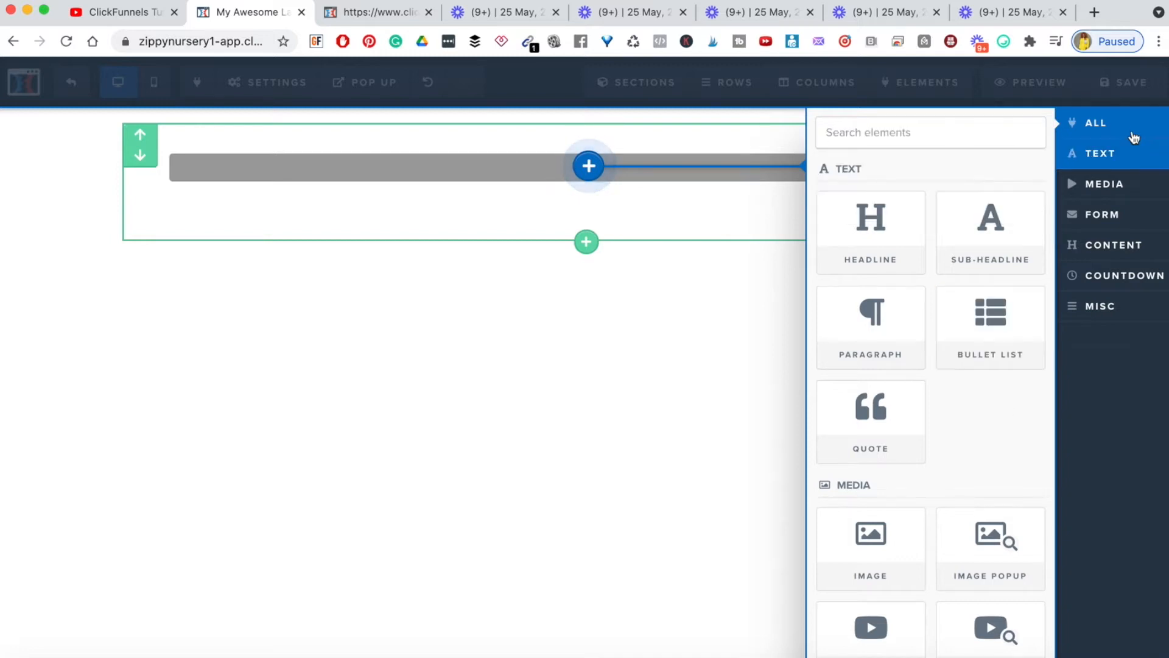
{"action": "left_click", "coordinate": [1100, 214]}
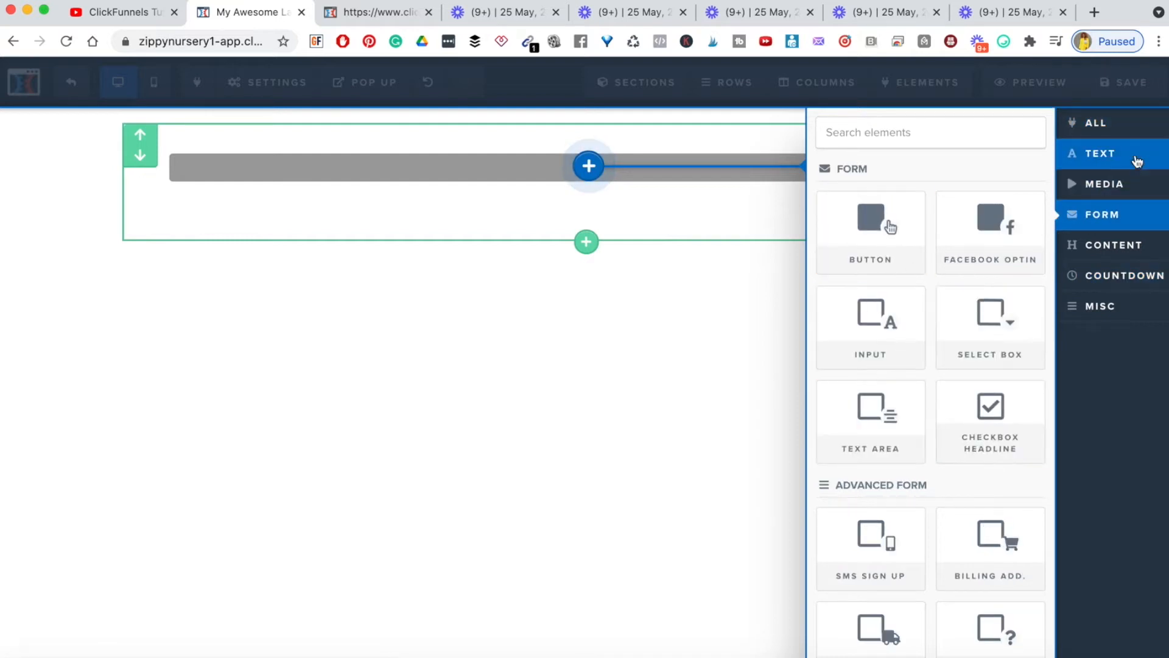
{"action": "left_click", "coordinate": [1099, 156]}
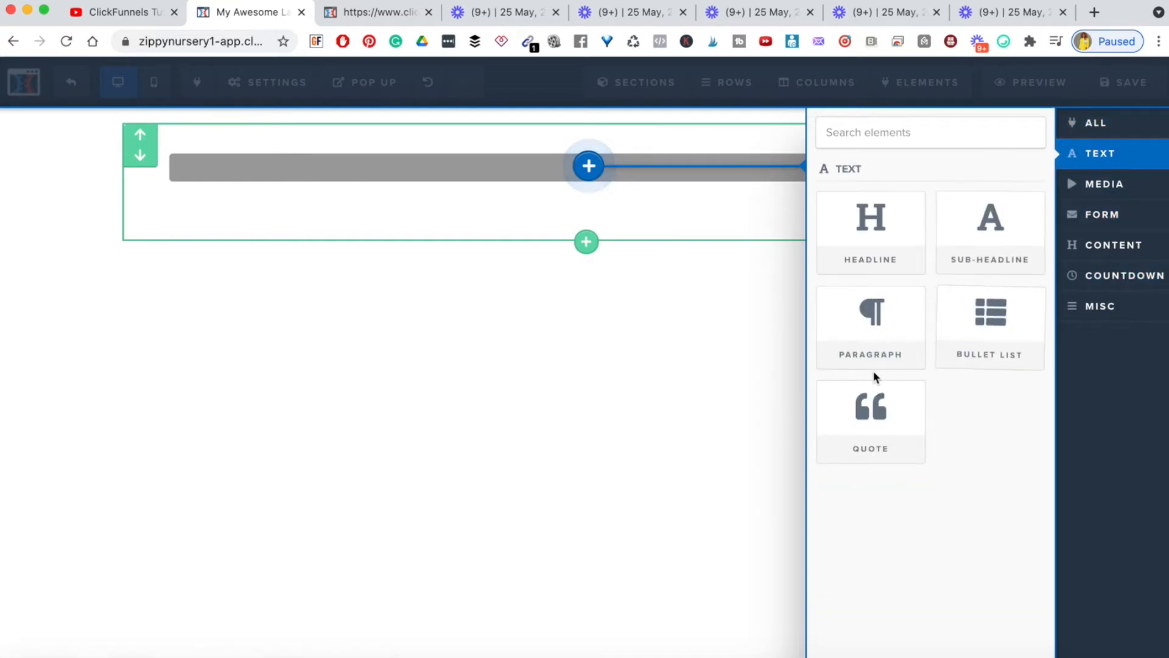
{"action": "left_click", "coordinate": [1092, 275]}
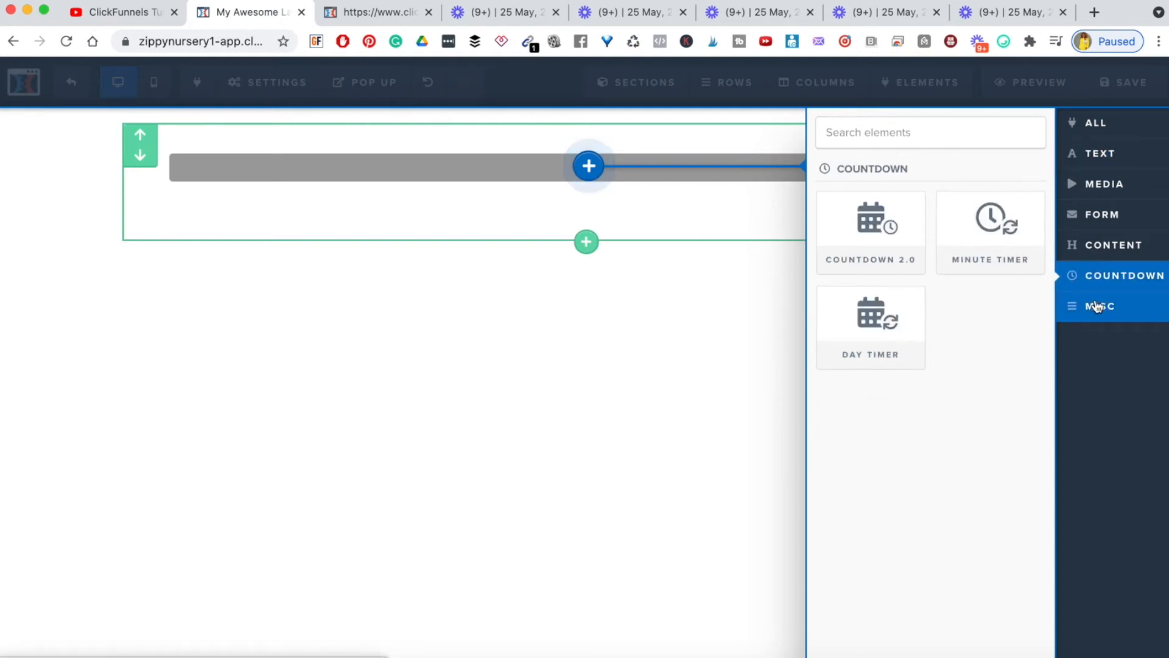
{"action": "left_click", "coordinate": [1084, 126]}
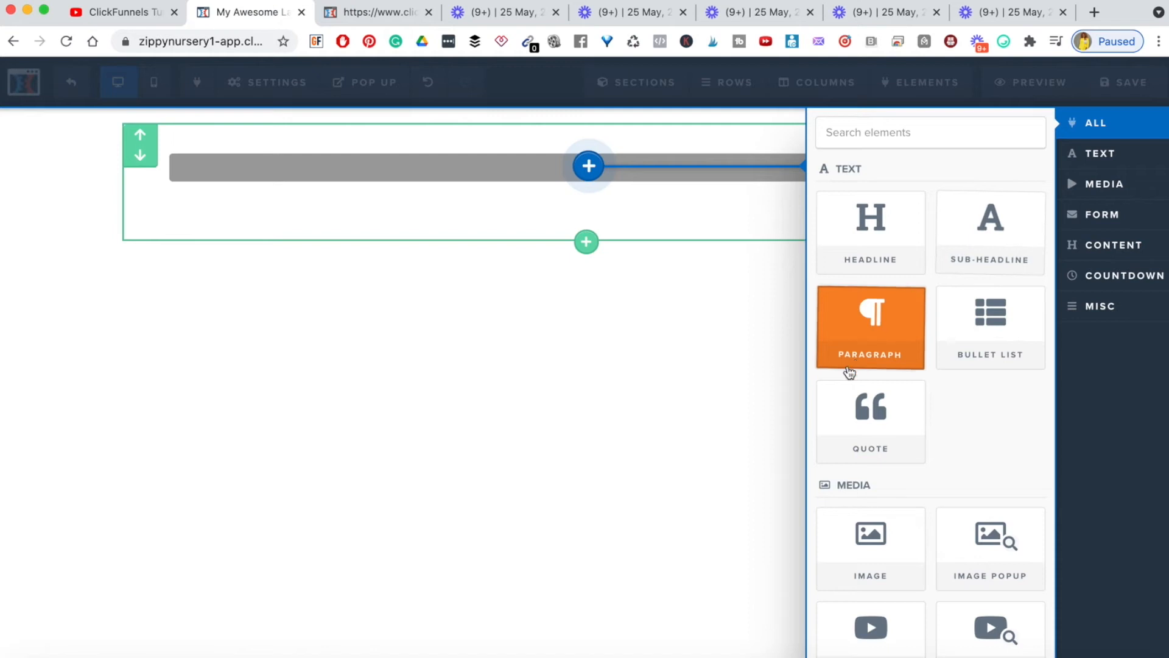
{"action": "scroll", "coordinate": [883, 444], "scroll_direction": "down", "scroll_amount": 5}
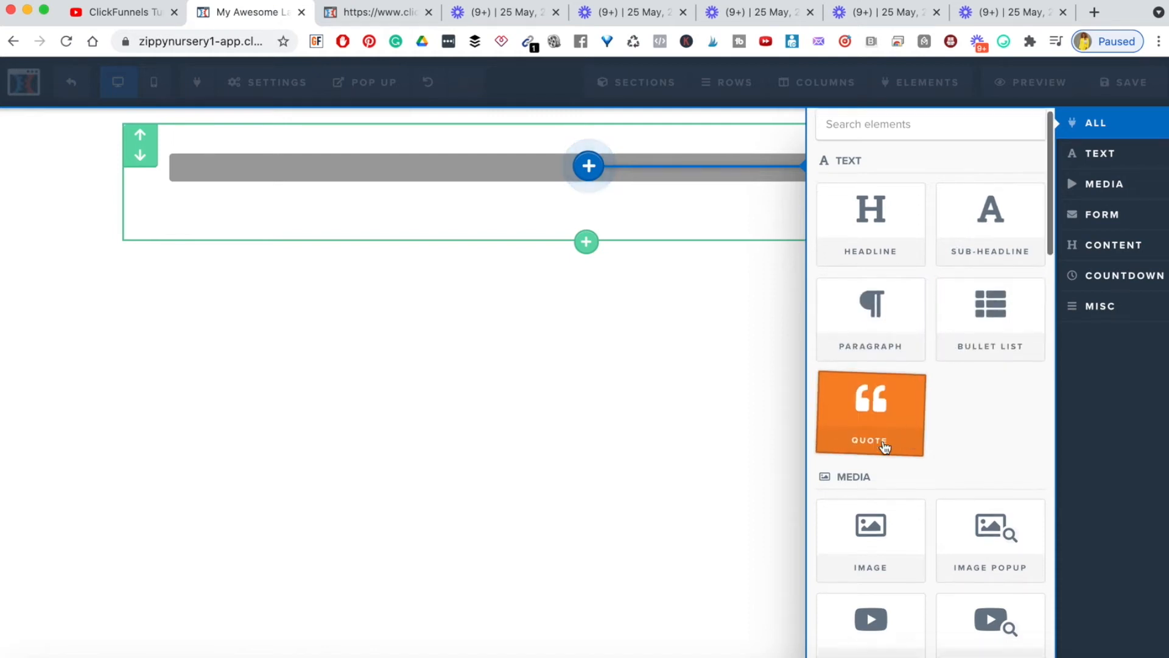
{"action": "scroll", "coordinate": [871, 463], "scroll_direction": "down", "scroll_amount": 5}
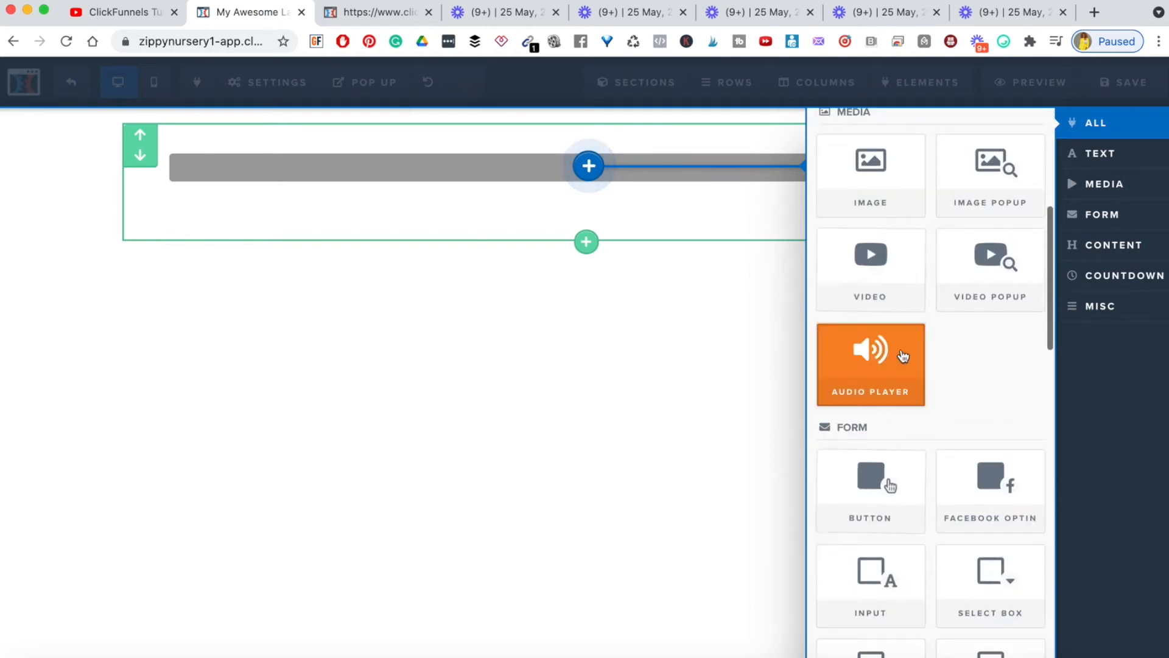
{"action": "scroll", "coordinate": [868, 469], "scroll_direction": "down", "scroll_amount": 4}
{"action": "scroll", "coordinate": [901, 383], "scroll_direction": "down", "scroll_amount": 10}
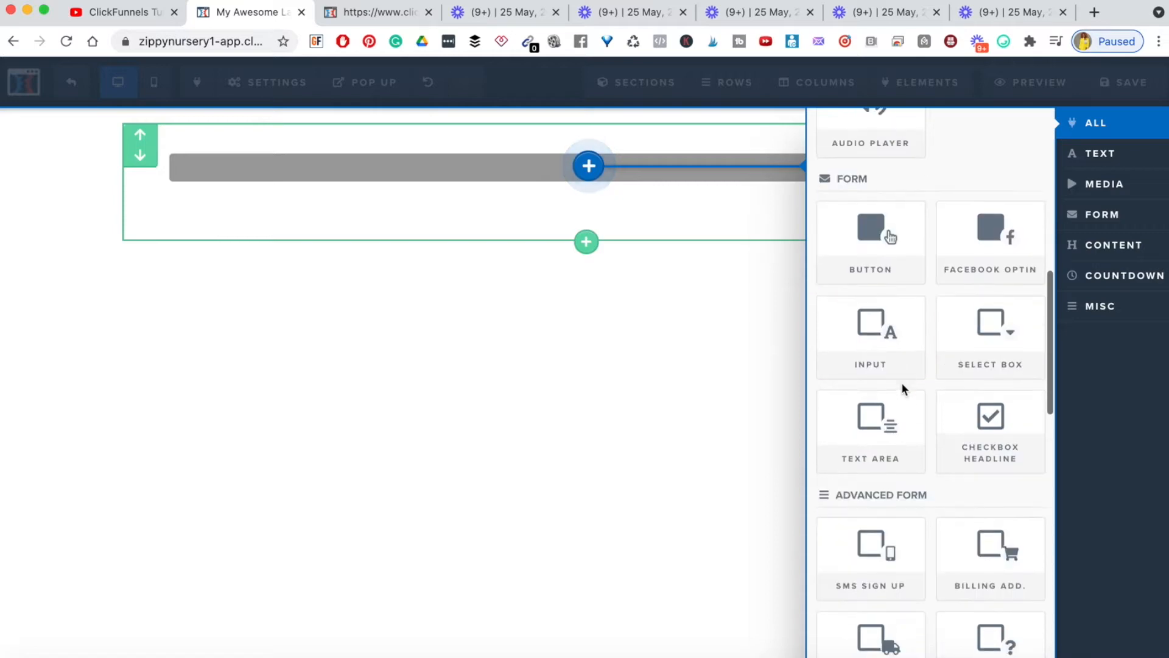
{"action": "scroll", "coordinate": [911, 439], "scroll_direction": "down", "scroll_amount": 1}
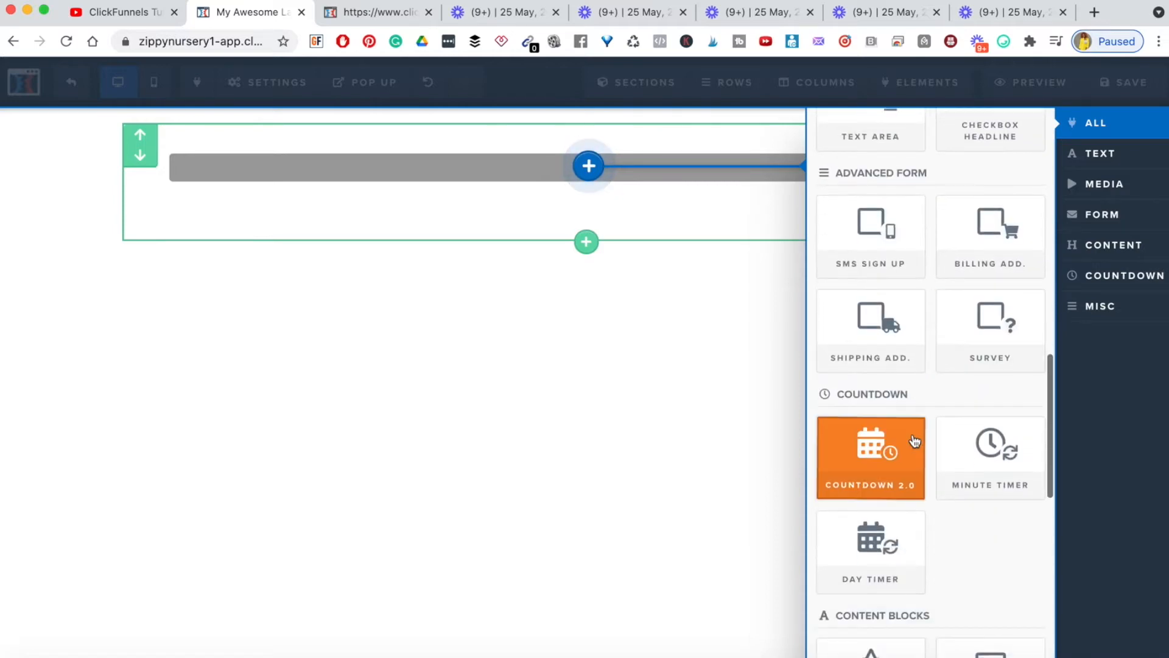
{"action": "scroll", "coordinate": [861, 399], "scroll_direction": "down", "scroll_amount": 13}
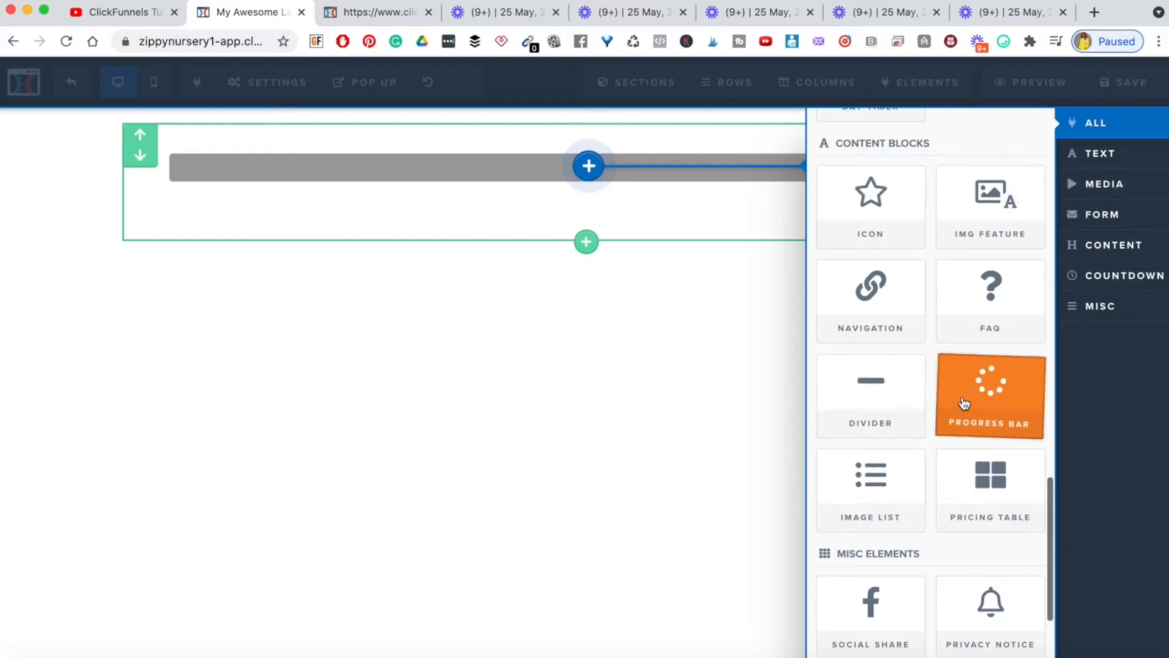
{"action": "scroll", "coordinate": [901, 475], "scroll_direction": "down", "scroll_amount": 5}
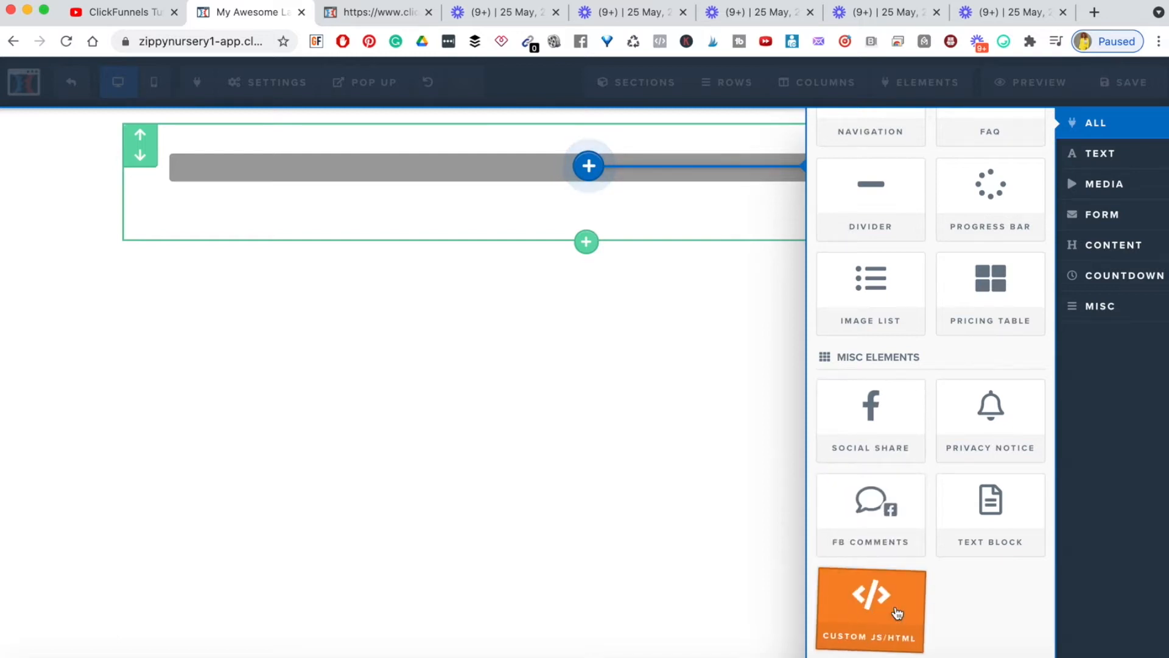
{"action": "scroll", "coordinate": [934, 377], "scroll_direction": "up", "scroll_amount": 10}
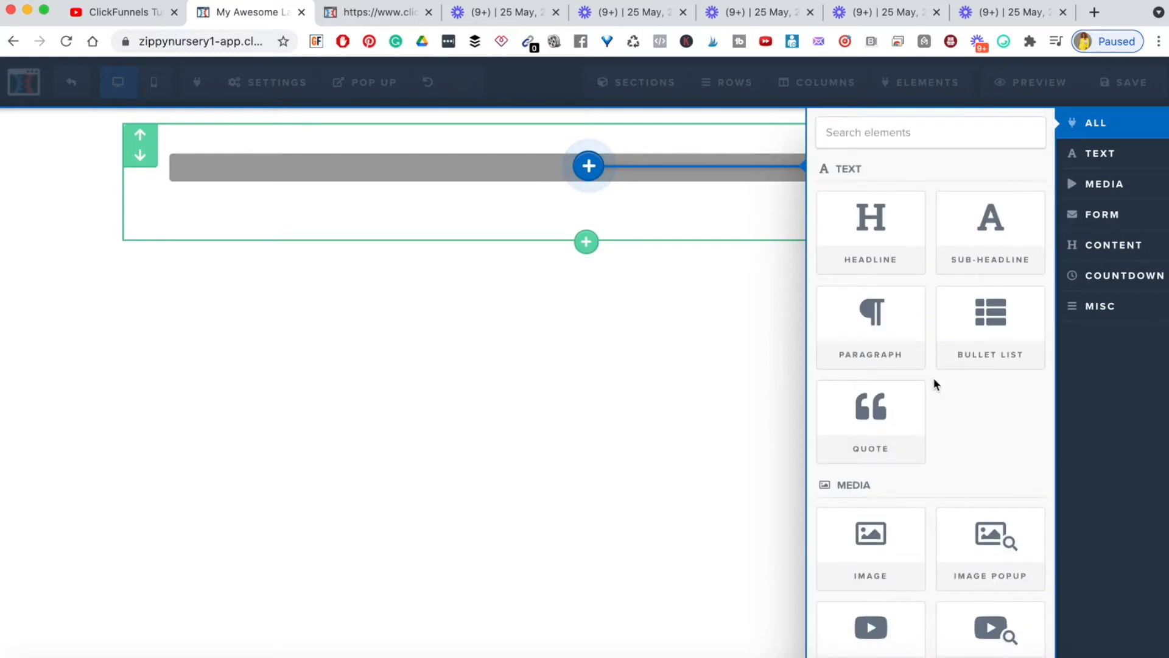
Switch to the example squeeze page and copy its opening line "What If I Could Show You..."
{"action": "left_click", "coordinate": [359, 18]}
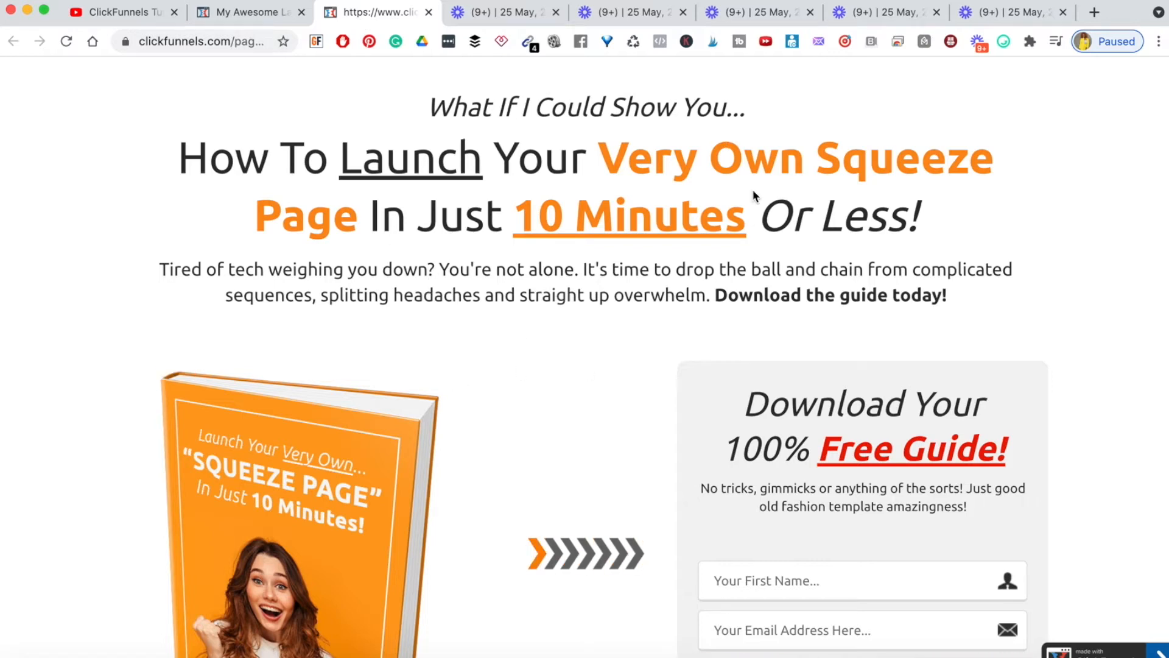
{"action": "triple_click", "coordinate": [487, 113]}
{"action": "key", "text": "ctrl+c"}
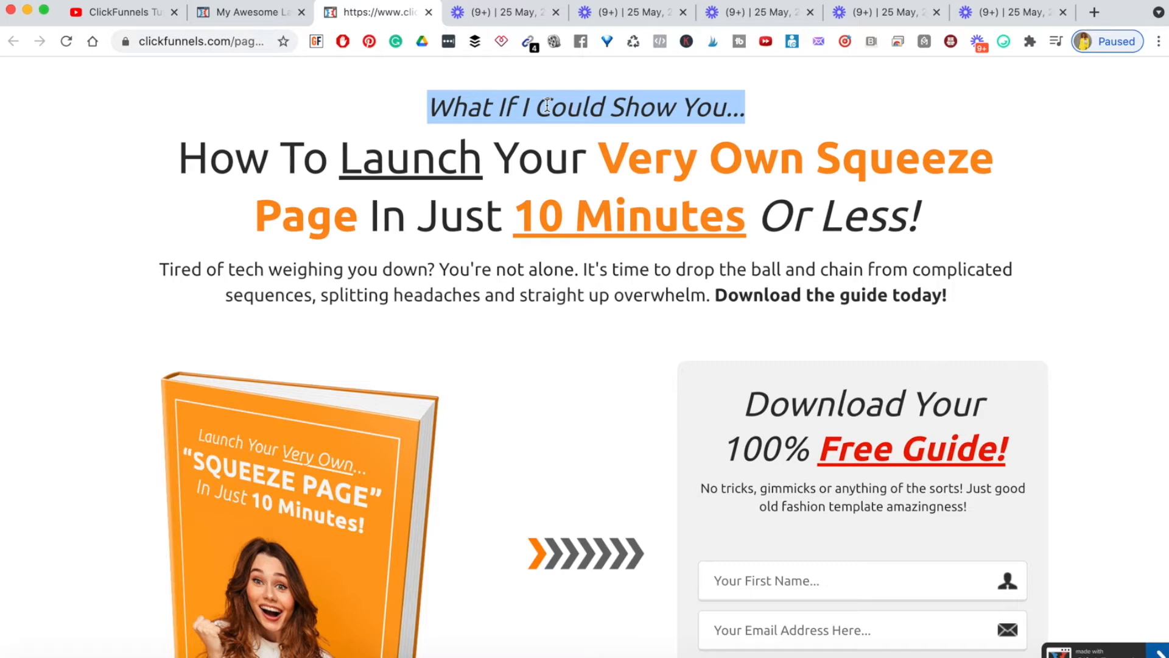
Switch back to the page editor and add a Headline element to the empty one-column row
{"action": "left_click", "coordinate": [253, 13]}
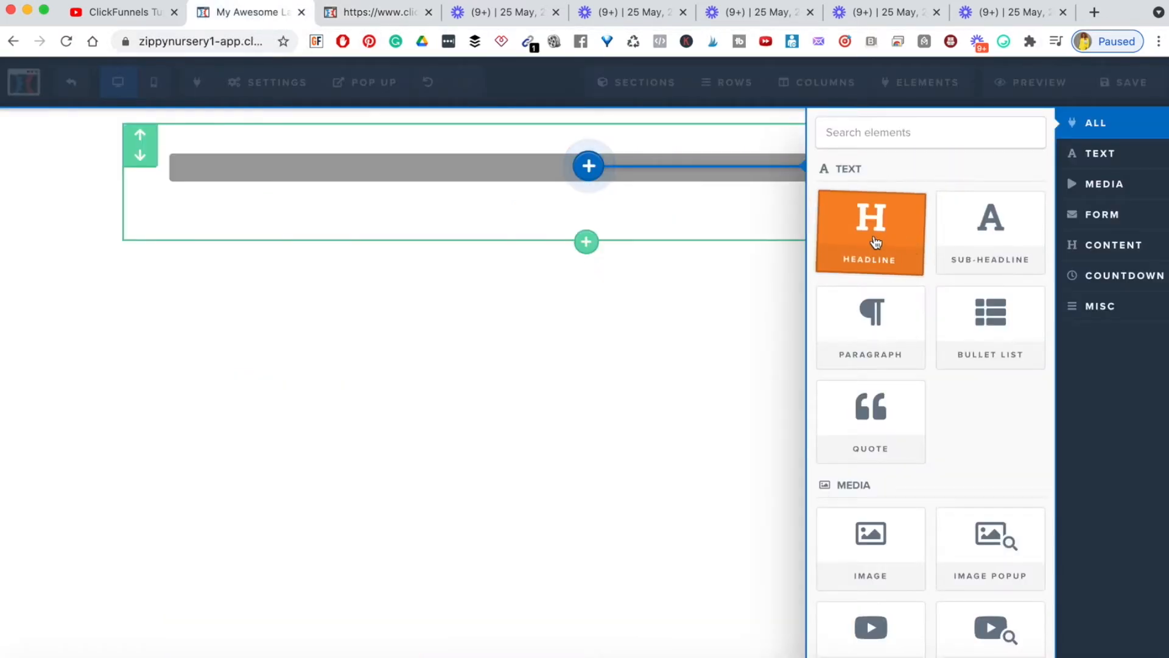
{"action": "left_click", "coordinate": [871, 241]}
{"action": "left_click", "coordinate": [586, 163]}
{"action": "double_click", "coordinate": [584, 158]}
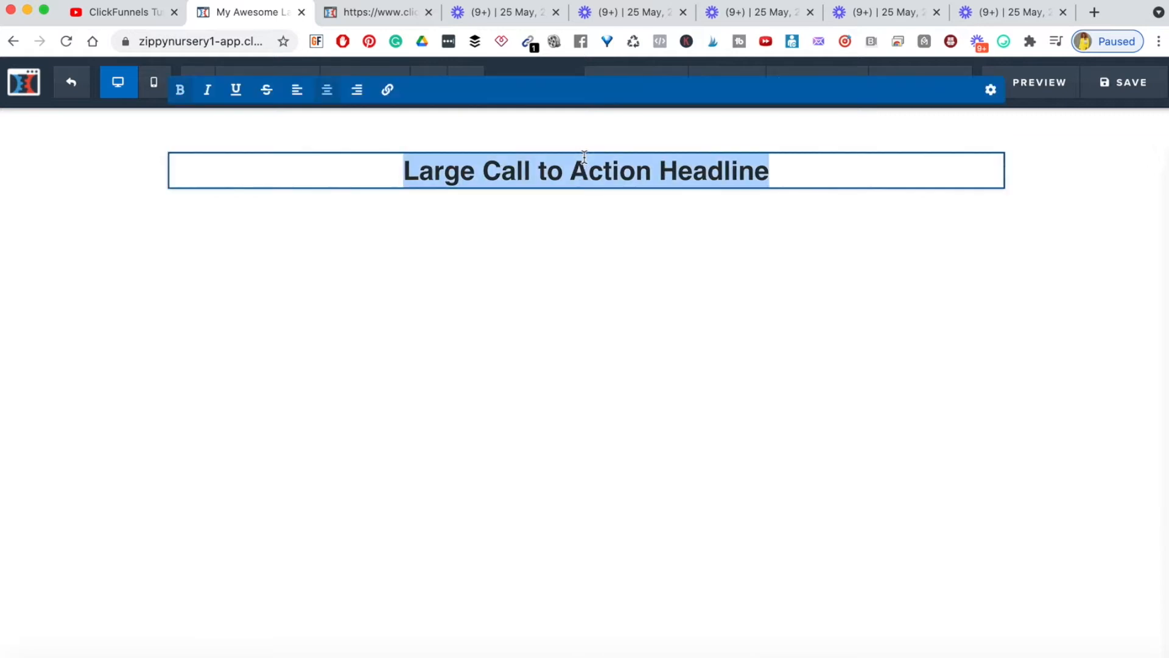
{"action": "left_click", "coordinate": [569, 167]}
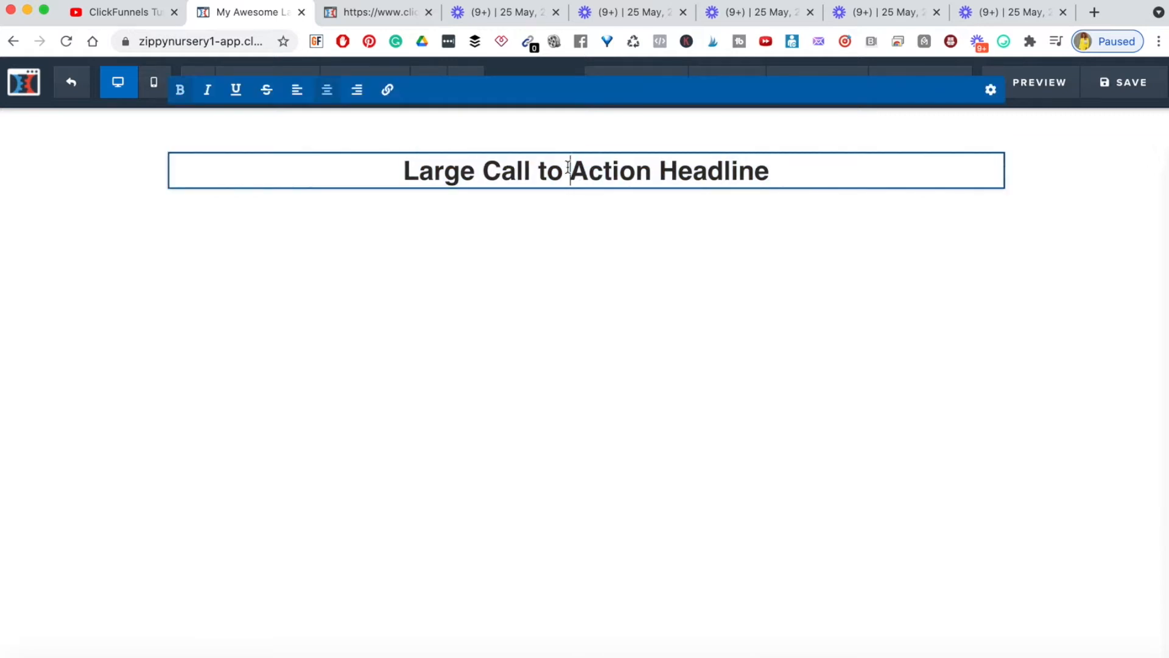
{"action": "left_click", "coordinate": [531, 291]}
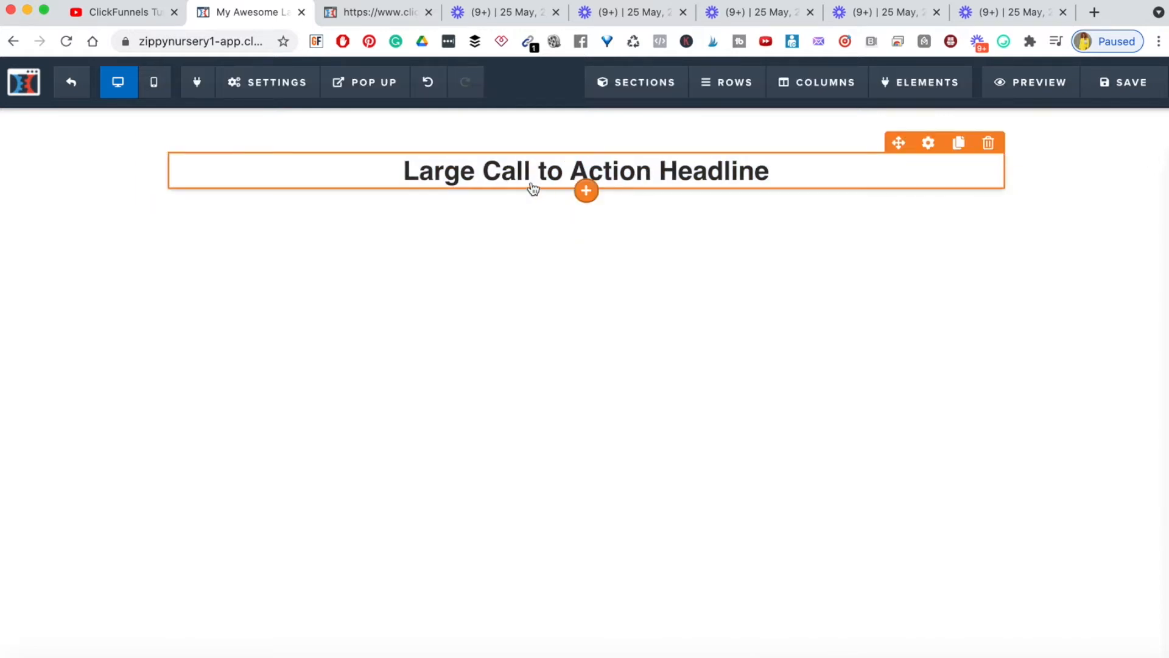
Replace the placeholder headline with the copied line "What If I Could Show You...", without a trailing line break
{"action": "left_click", "coordinate": [377, 12]}
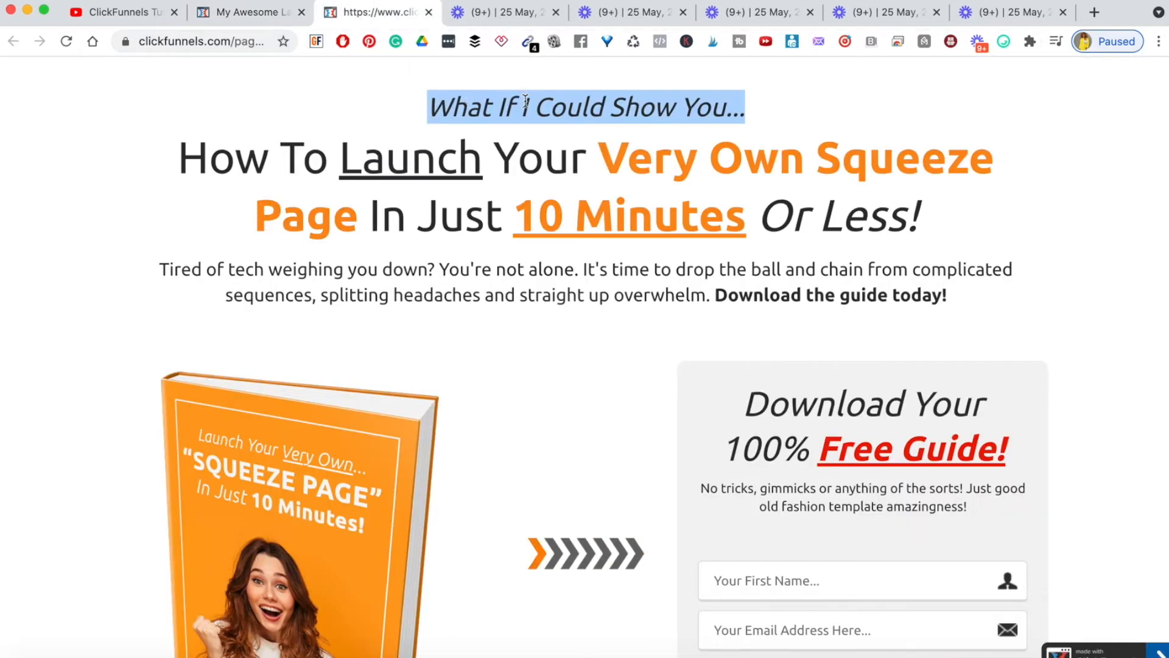
{"action": "left_click", "coordinate": [258, 15]}
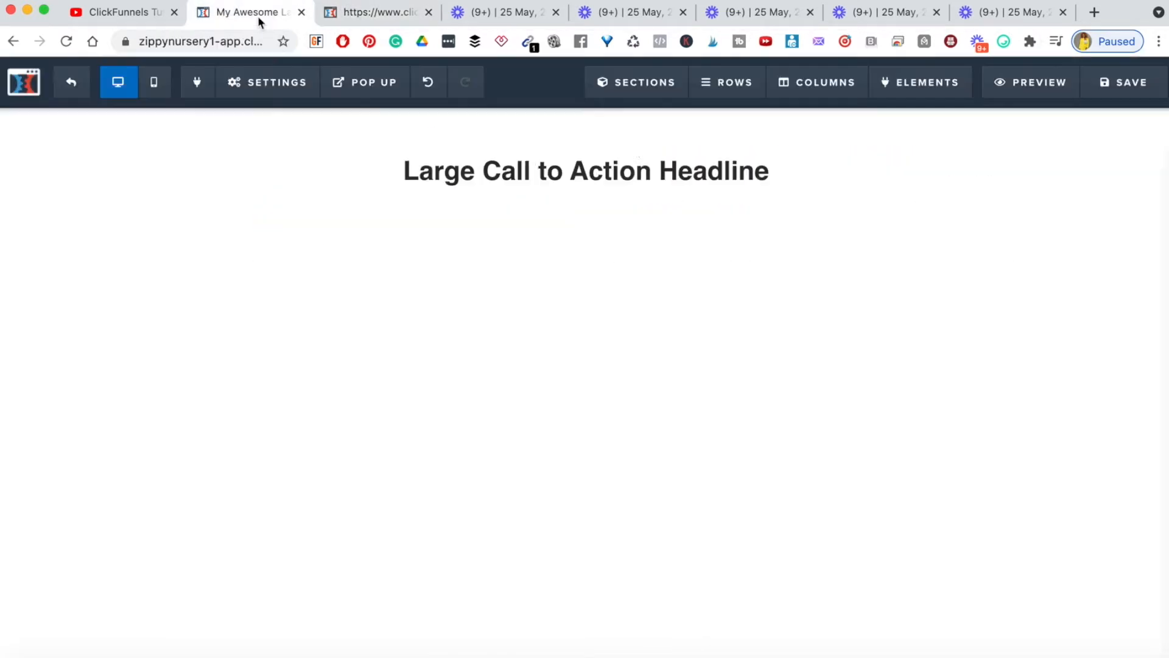
{"action": "double_click", "coordinate": [643, 161]}
{"action": "key", "text": "ctrl+a"}
{"action": "key", "text": "ctrl+v"}
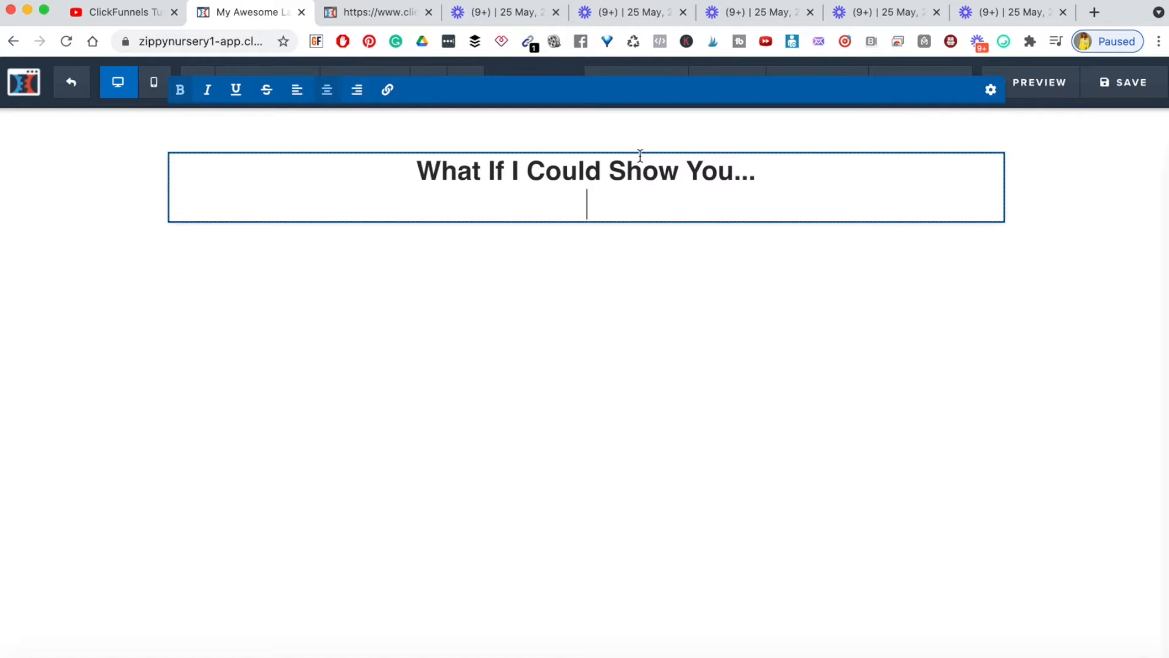
{"action": "key", "text": "BackSpace"}
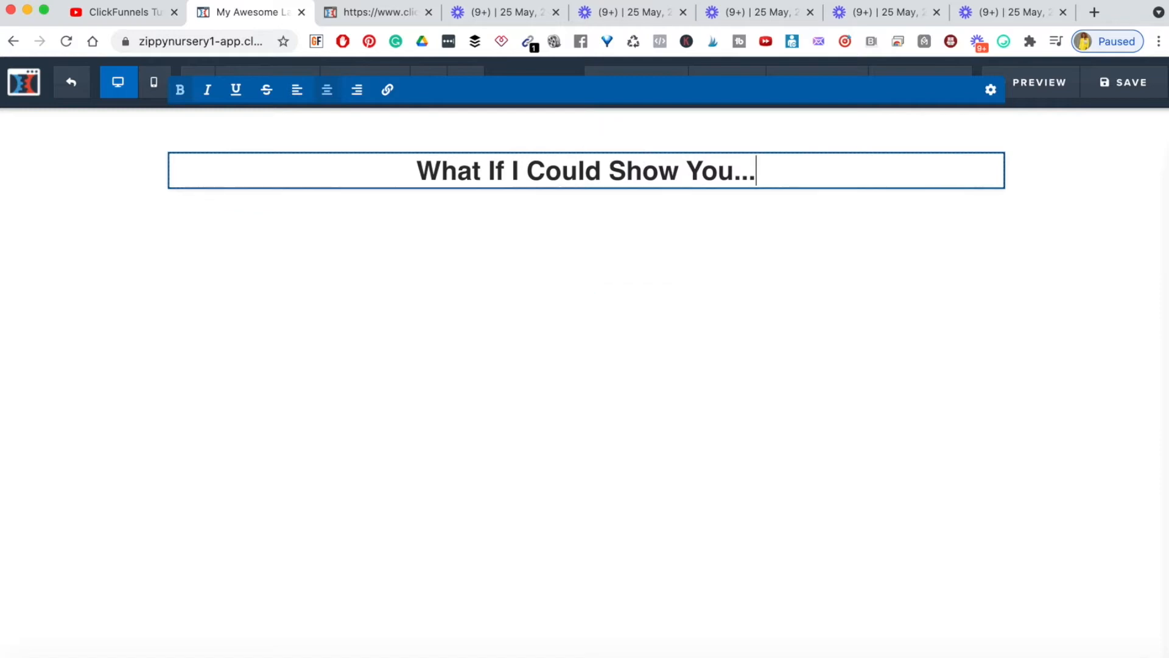
Check the example's styling and italicize the whole "What If I Could Show You..." headline in the editor
{"action": "left_click", "coordinate": [366, 13]}
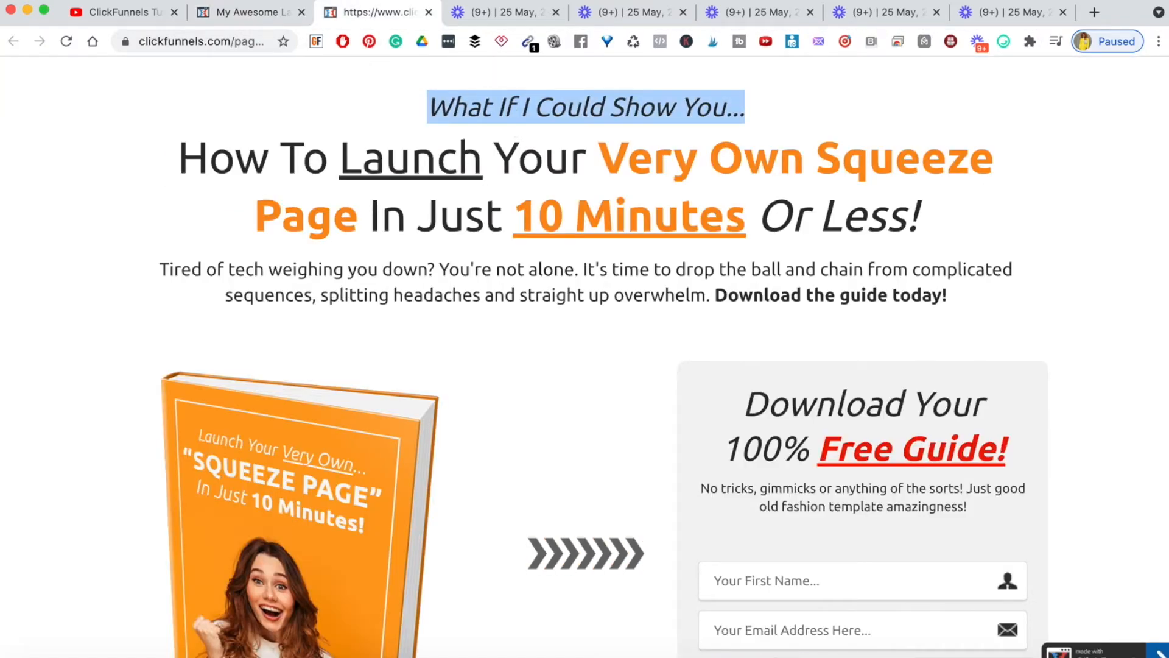
{"action": "left_click", "coordinate": [258, 13]}
{"action": "key", "text": "super+a"}
{"action": "key", "text": "super+i"}
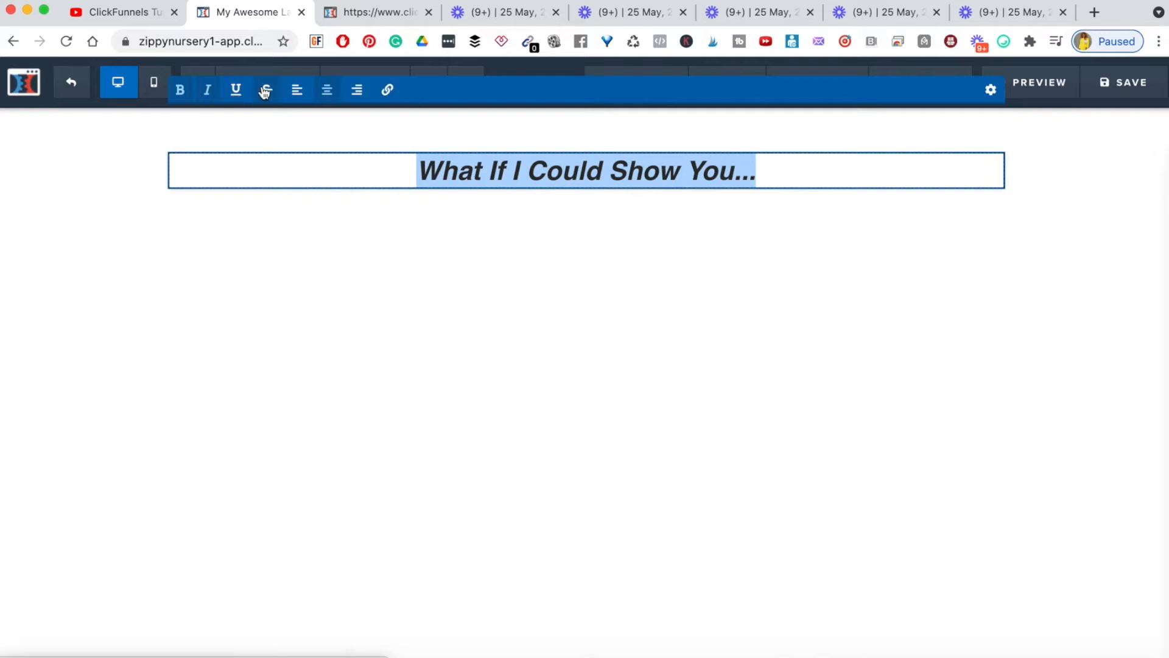
{"action": "left_click", "coordinate": [400, 292]}
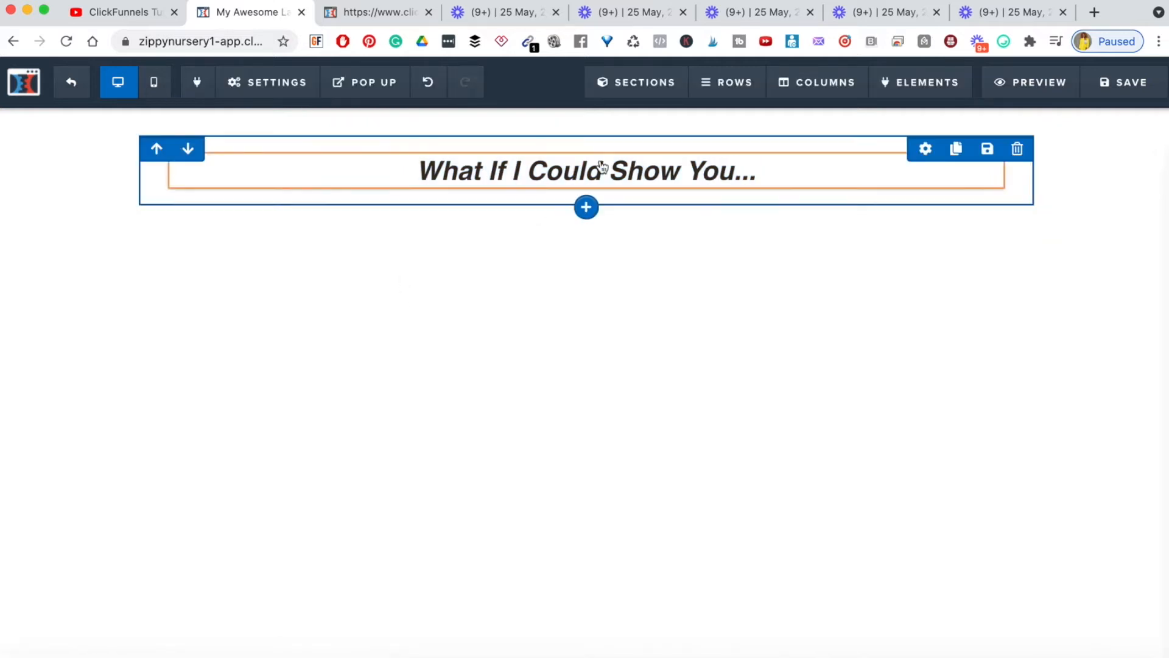
Switch to the example squeeze page and copy its main headline "How To Launch Your Very Own Squeeze Page In Just 10 Minutes Or Less!"
{"action": "left_click", "coordinate": [364, 20]}
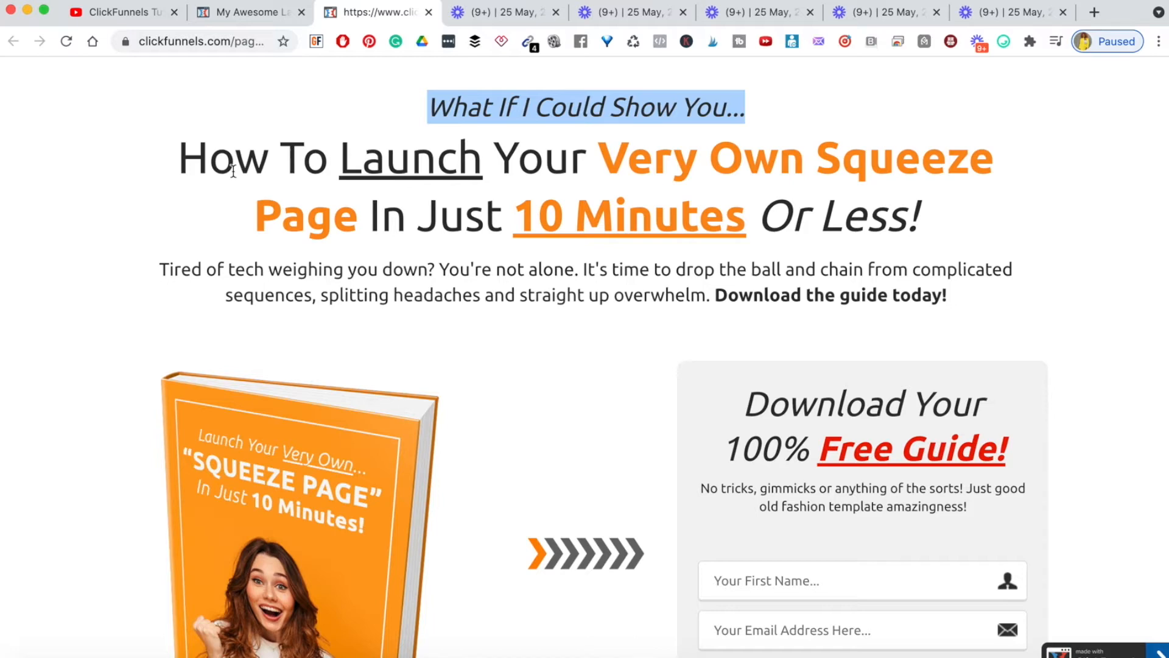
{"action": "triple_click", "coordinate": [634, 189]}
{"action": "key", "text": "super+c"}
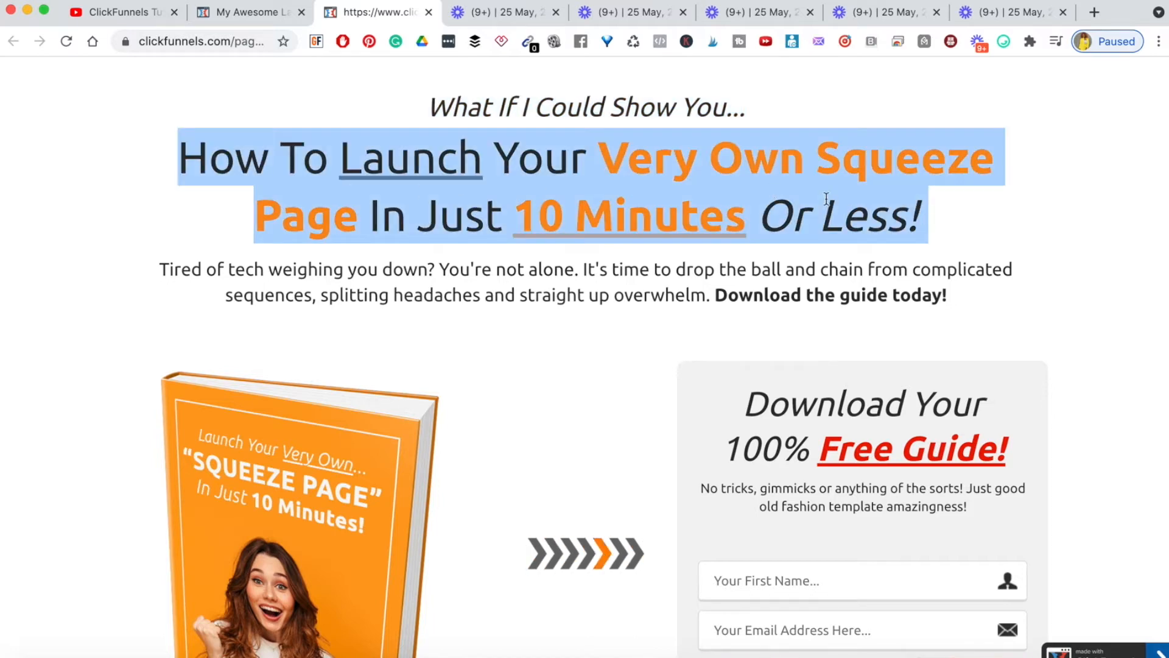
Return to the editor and add a second Headline element below "What If I Could Show You..."
{"action": "left_click", "coordinate": [250, 18]}
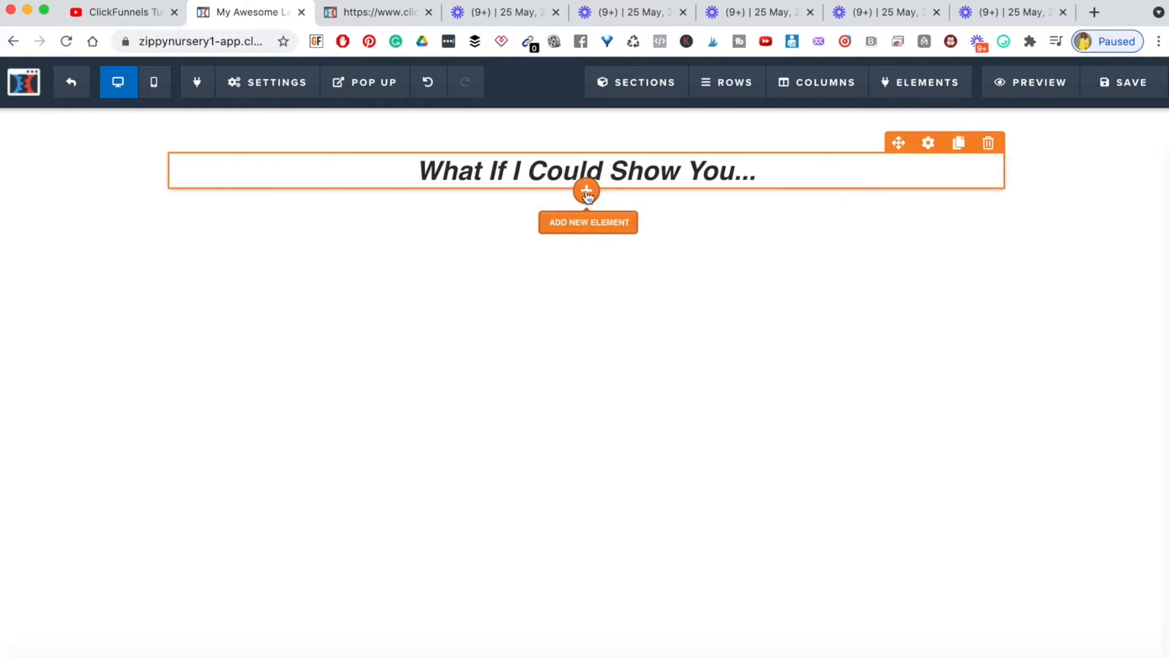
{"action": "left_click", "coordinate": [587, 192]}
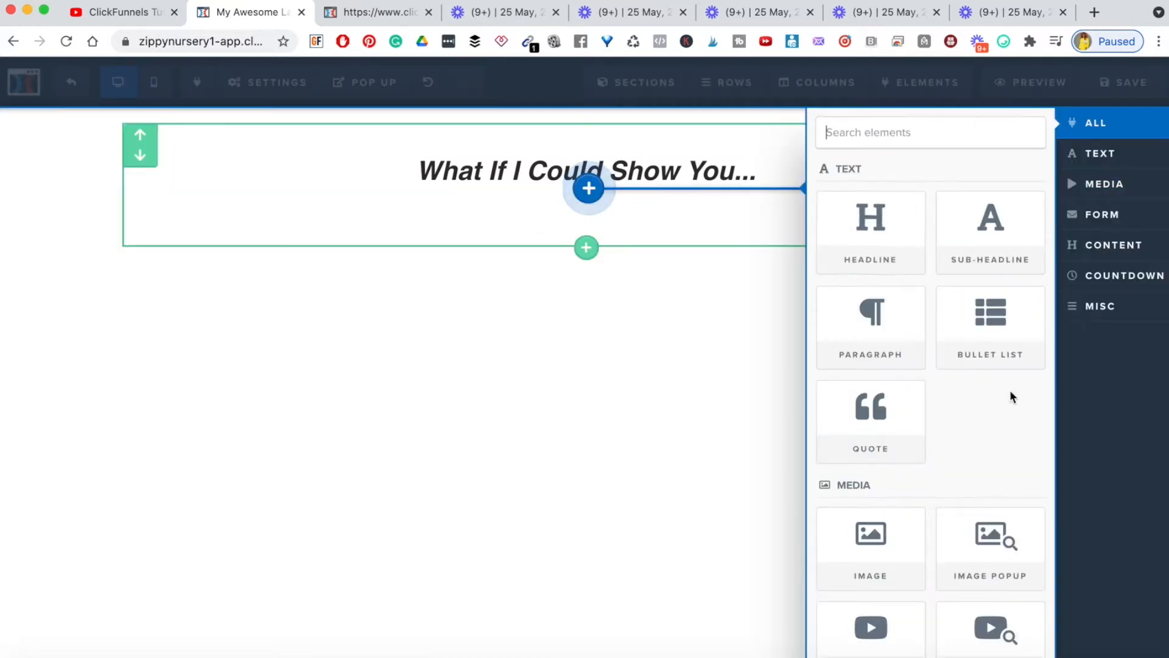
{"action": "left_click", "coordinate": [860, 250]}
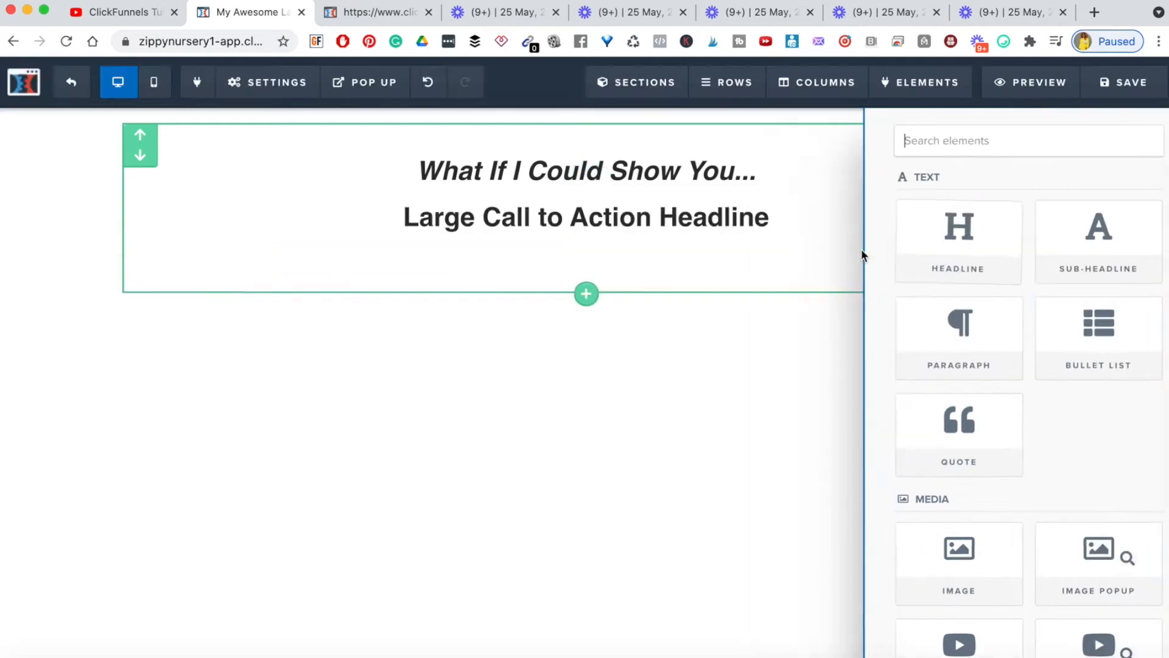
Replace the second headline's placeholder with the copied "How To Launch Your Very Own Squeeze Page In Just 10 Minutes Or Less!"
{"action": "left_click", "coordinate": [376, 17]}
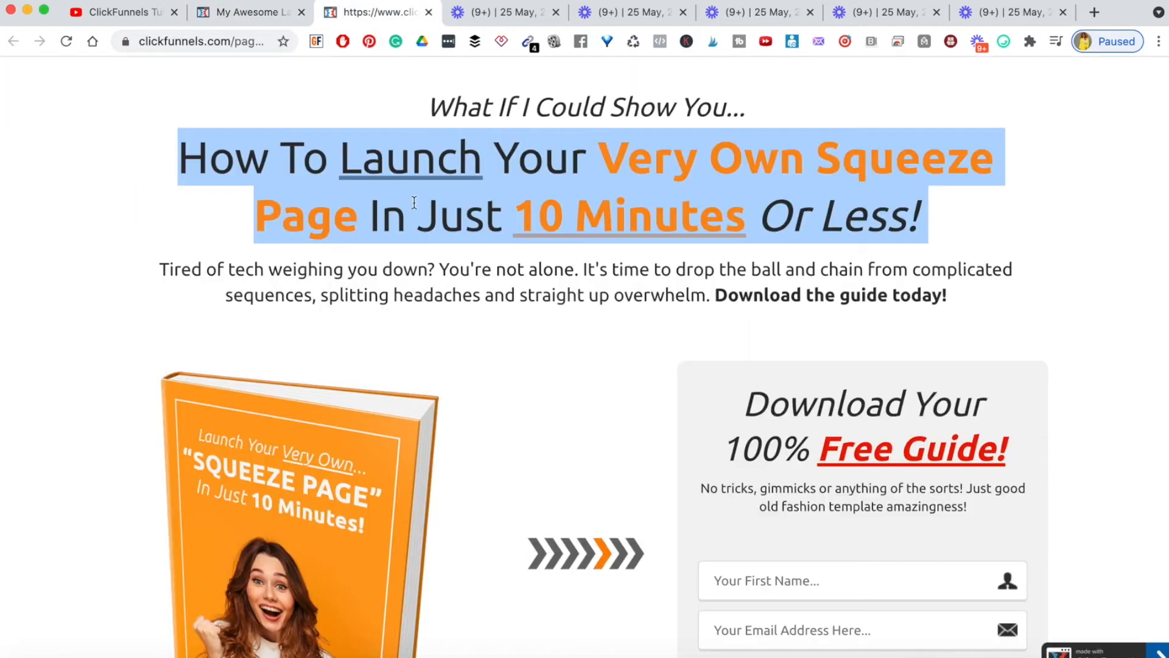
{"action": "left_click", "coordinate": [237, 18]}
{"action": "triple_click", "coordinate": [523, 207]}
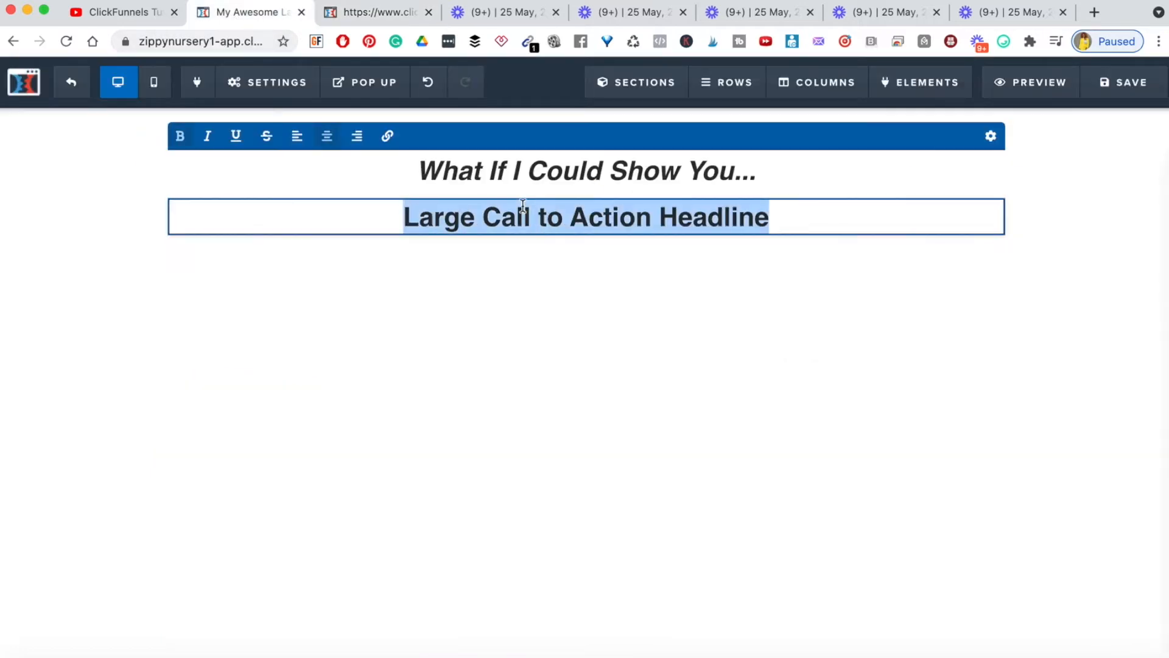
{"action": "key", "text": "super+v"}
{"action": "key", "text": "BackSpace"}
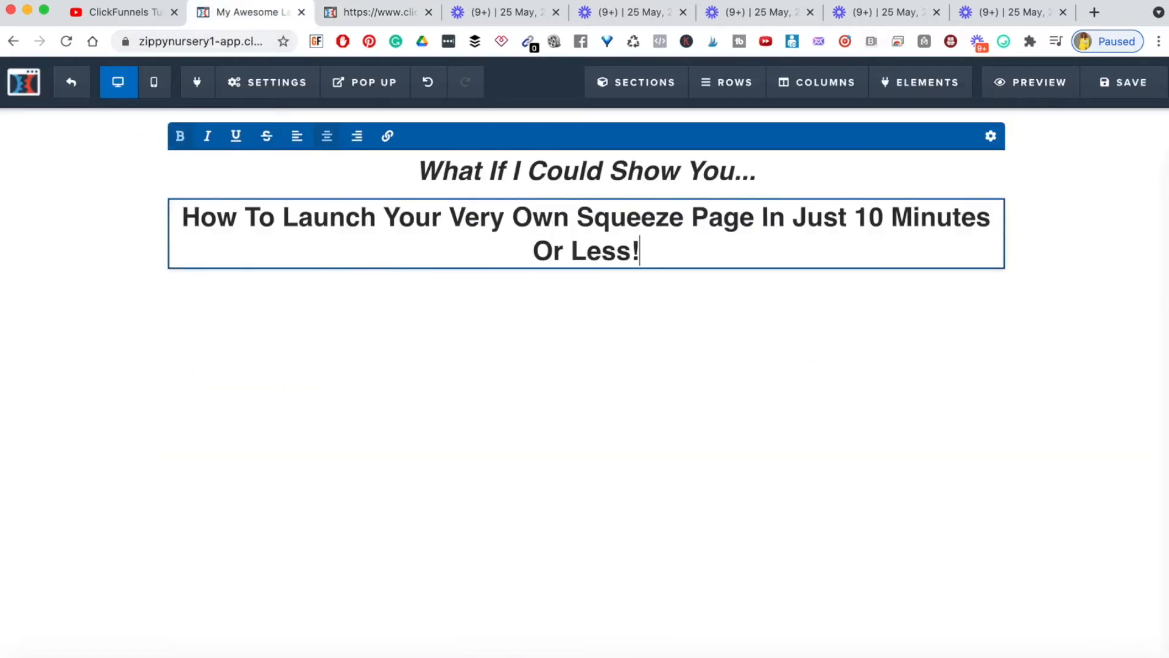
{"action": "left_click", "coordinate": [557, 503]}
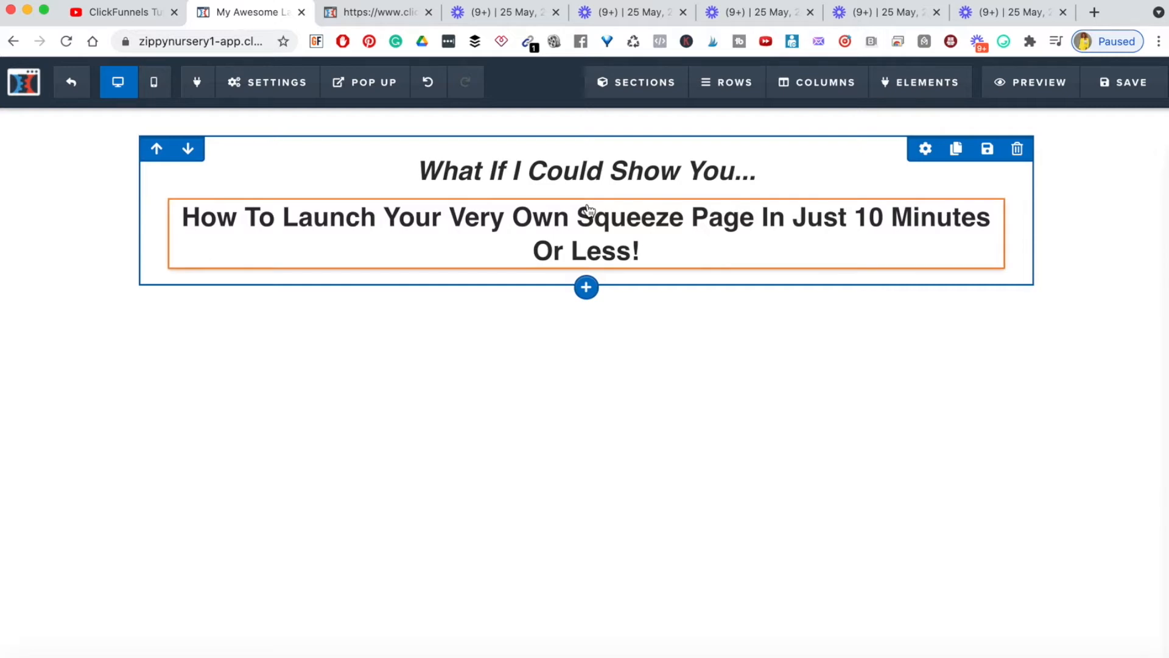
Compare the main headline's formatting on the example page with the plain version in the editor
{"action": "left_click", "coordinate": [353, 13]}
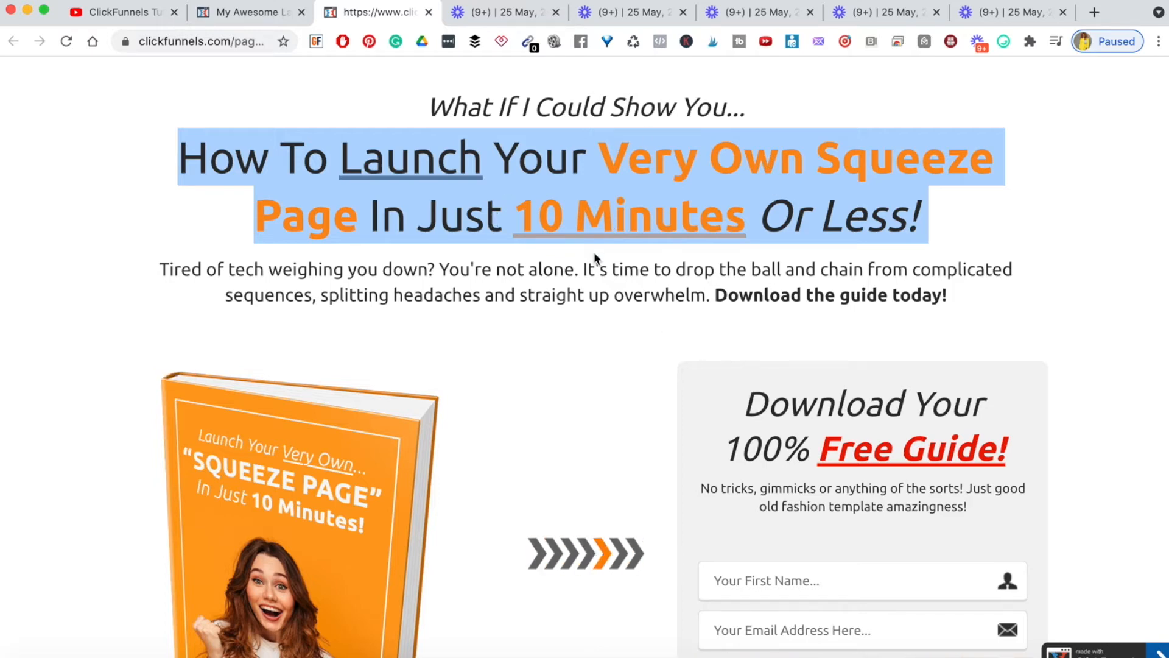
{"action": "left_click", "coordinate": [226, 12]}
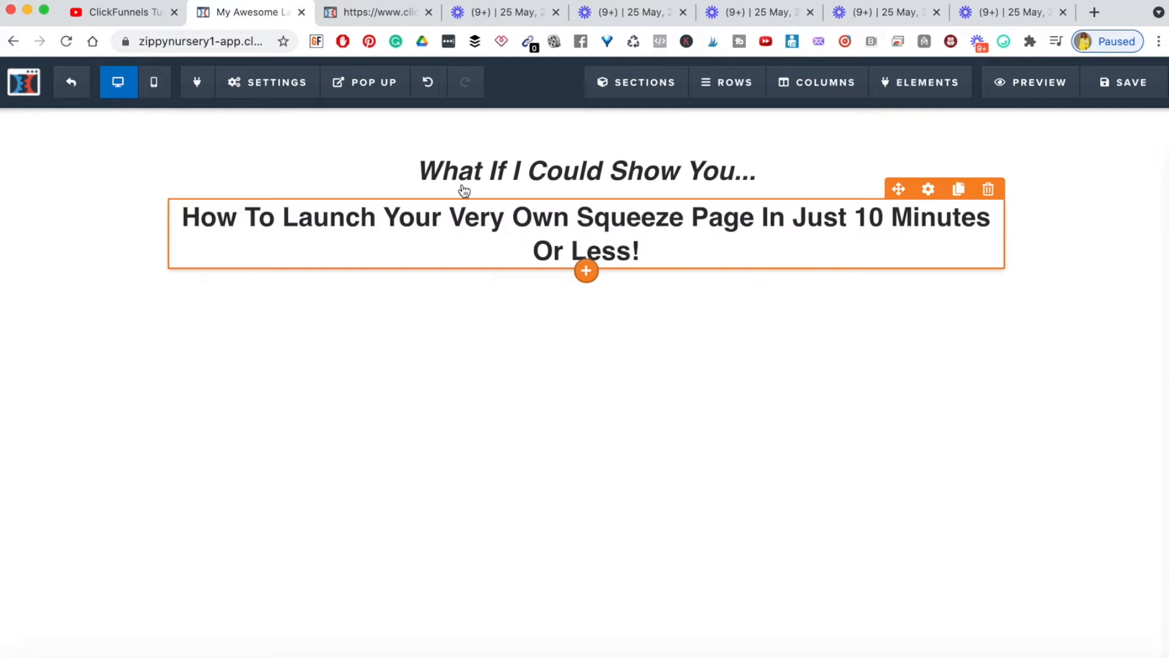
{"action": "left_click", "coordinate": [348, 18]}
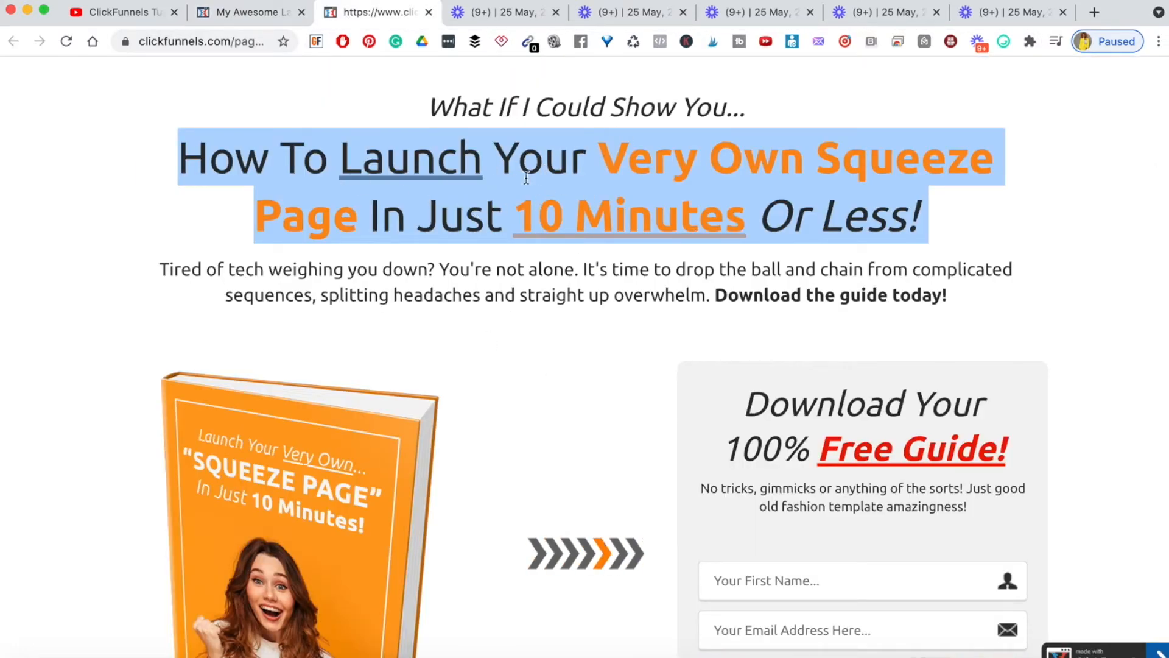
{"action": "left_click", "coordinate": [243, 12]}
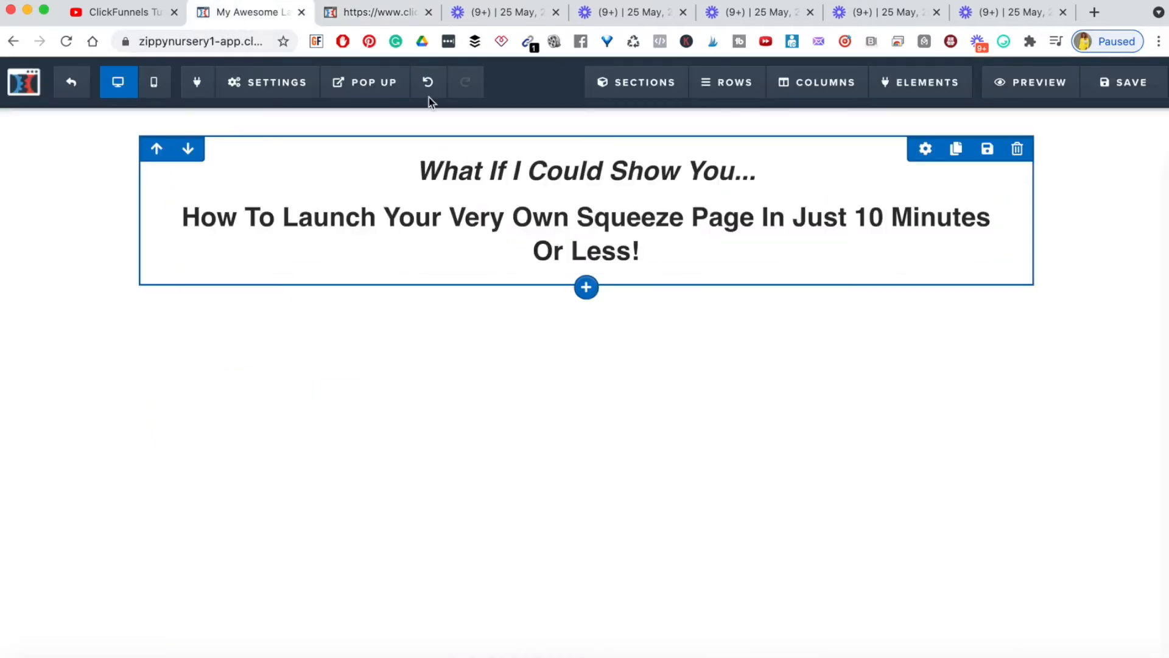
{"action": "left_click", "coordinate": [385, 15]}
{"action": "left_click", "coordinate": [383, 190]}
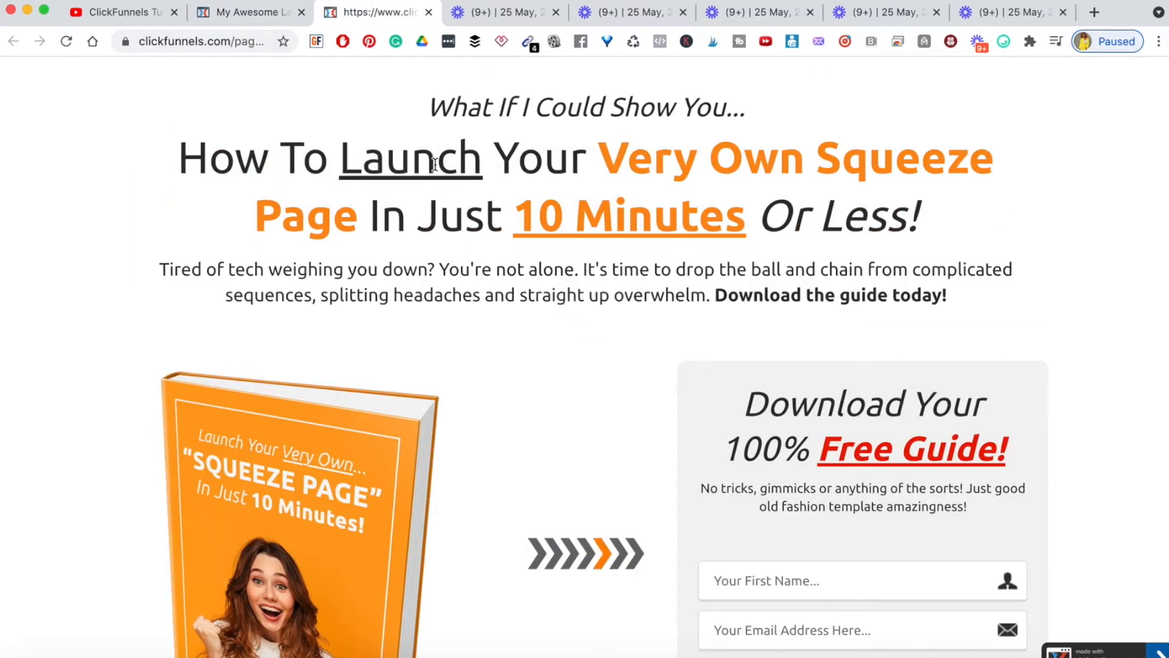
{"action": "left_click_drag", "start_coordinate": [613, 160], "coordinate": [792, 160]}
{"action": "left_click", "coordinate": [613, 155]}
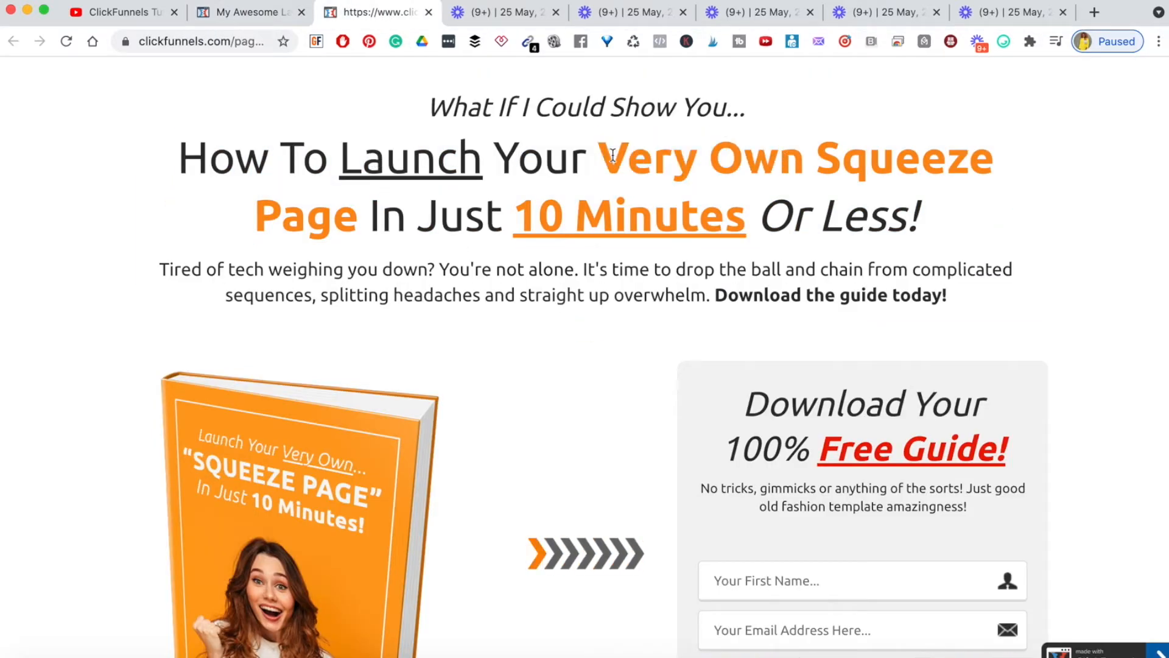
Switch back to the editor and underline the word "Launch" in the second headline
{"action": "left_click", "coordinate": [242, 13]}
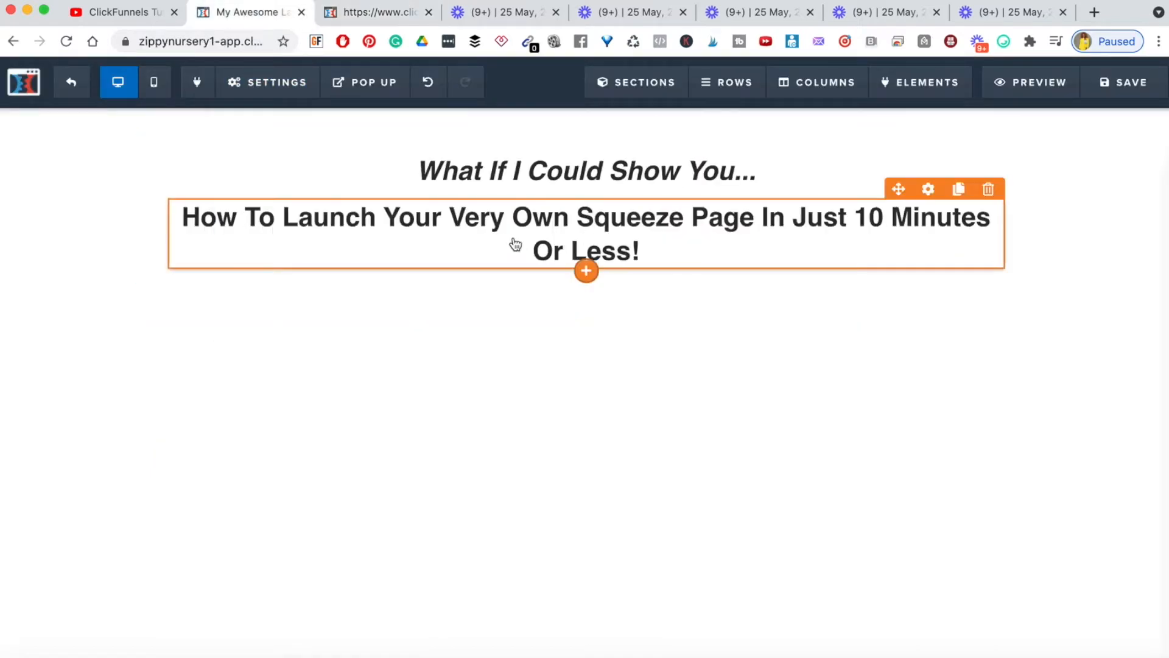
{"action": "double_click", "coordinate": [345, 211]}
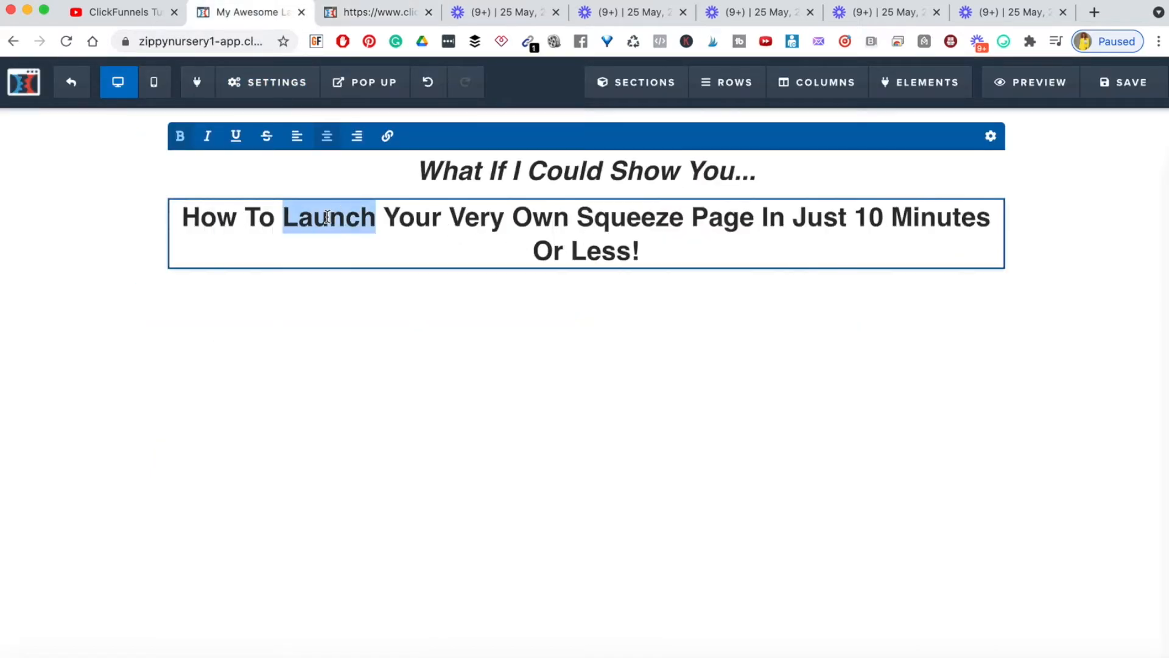
{"action": "left_click", "coordinate": [236, 137]}
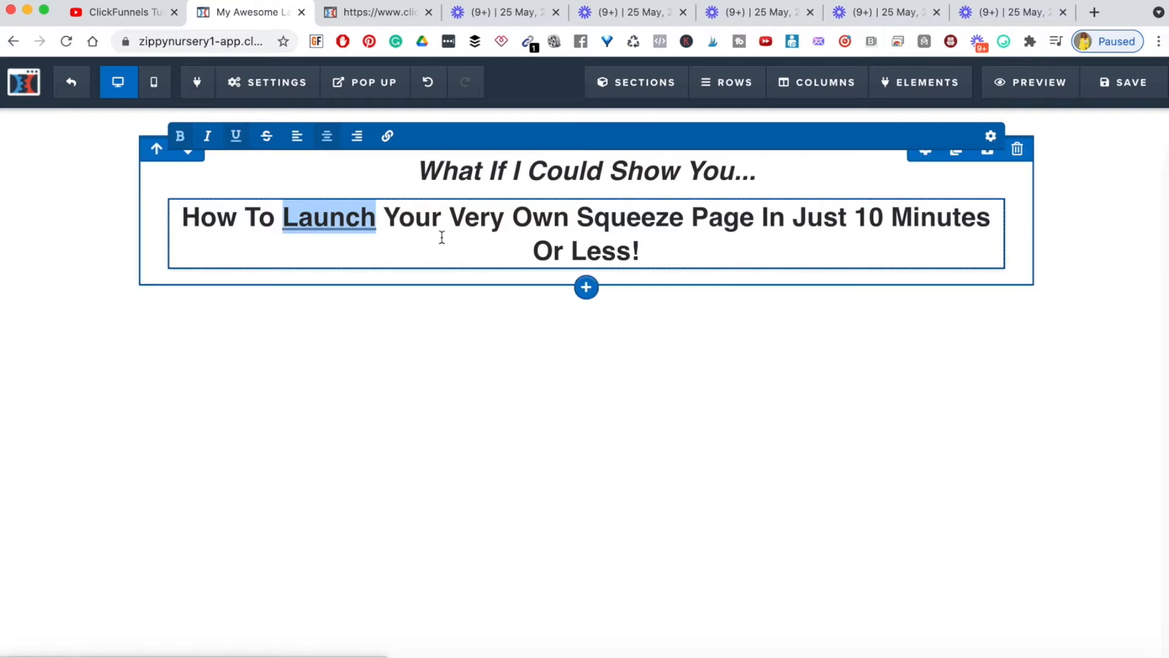
Replace "Own Squeeze Page" in the second headline with "Digital Product Funnel"
{"action": "left_click", "coordinate": [506, 219]}
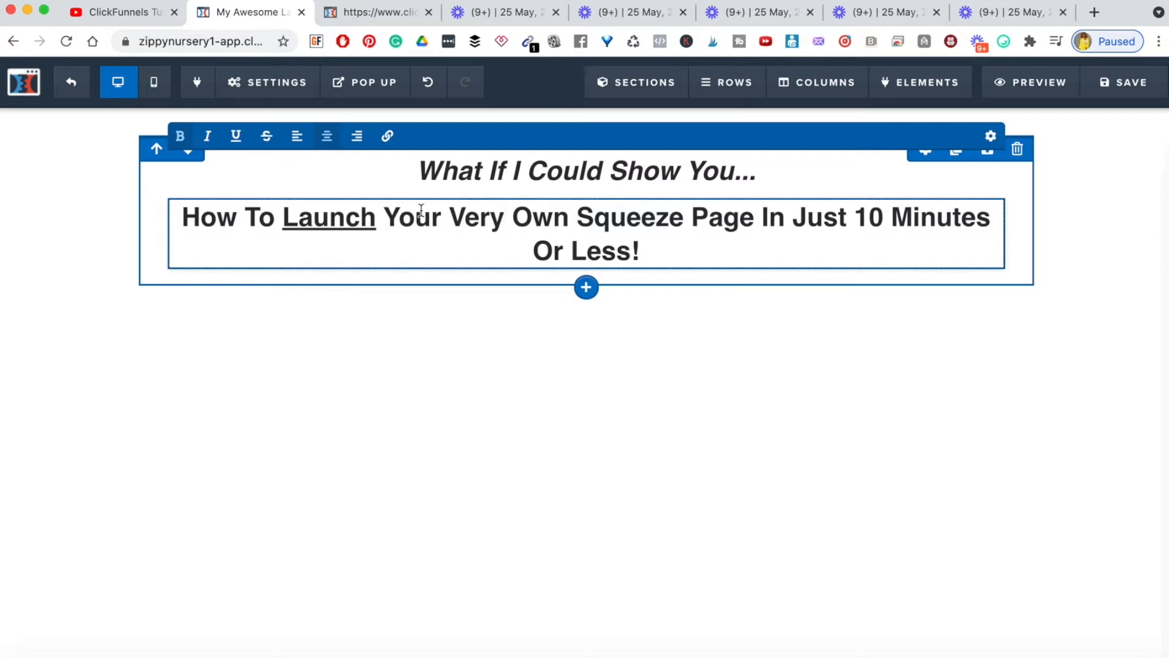
{"action": "left_click_drag", "start_coordinate": [521, 214], "coordinate": [702, 221]}
{"action": "type", "text": "Digital Pr"}
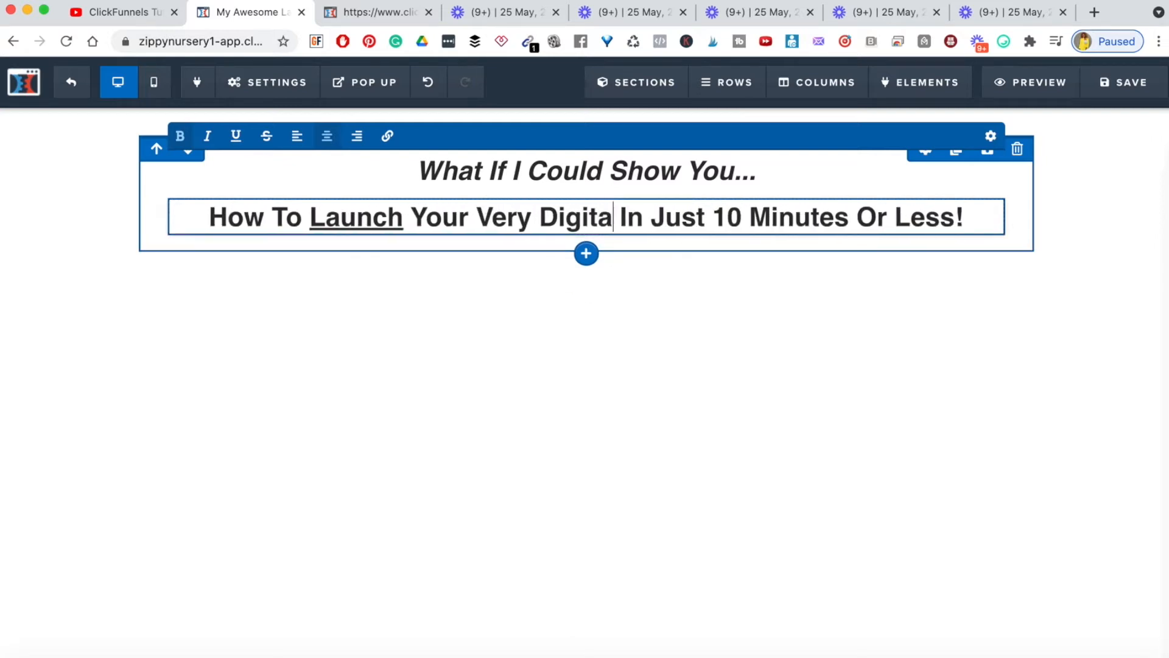
{"action": "type", "text": "oduct "}
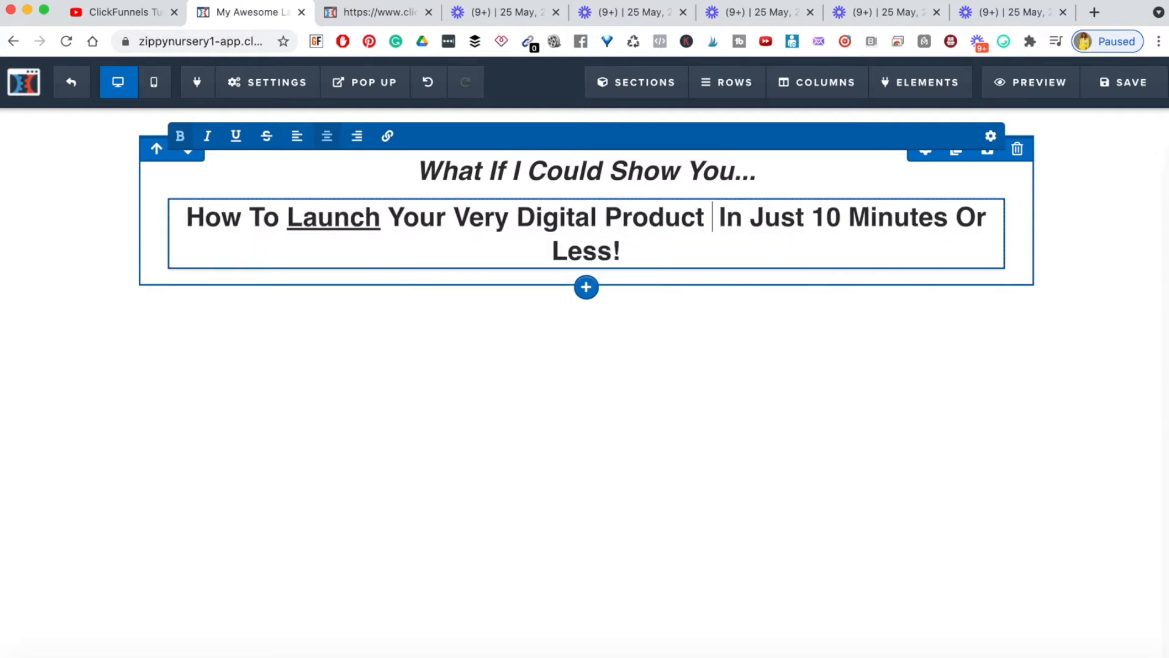
{"action": "type", "text": "Funell"}
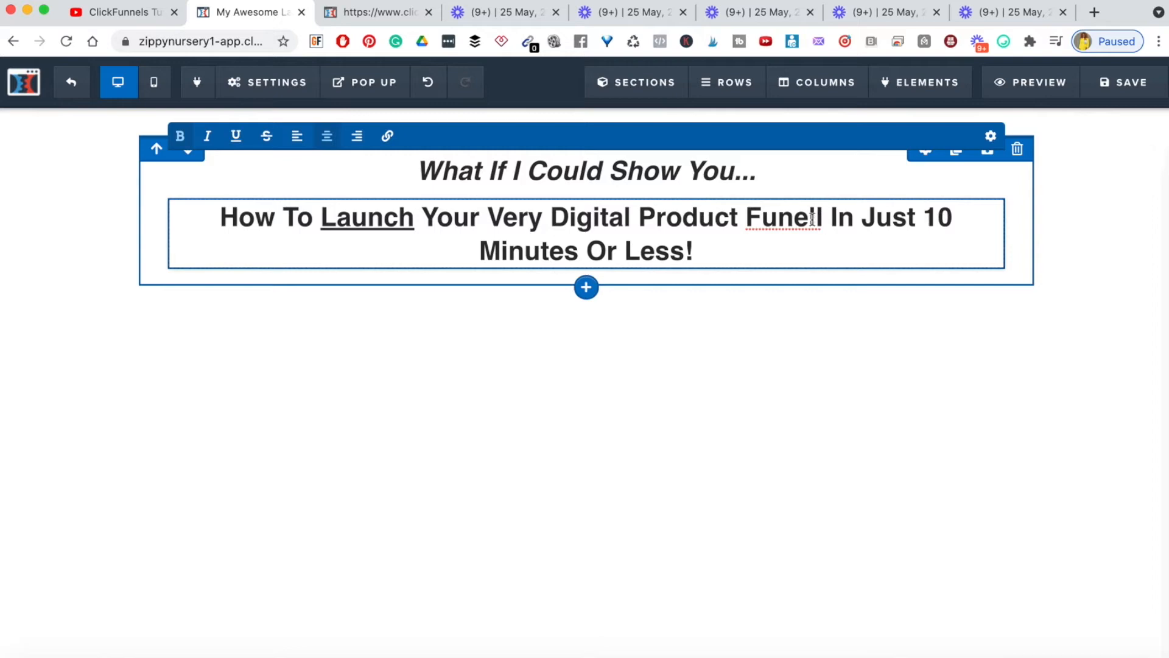
{"action": "key", "text": "BackSpace"}
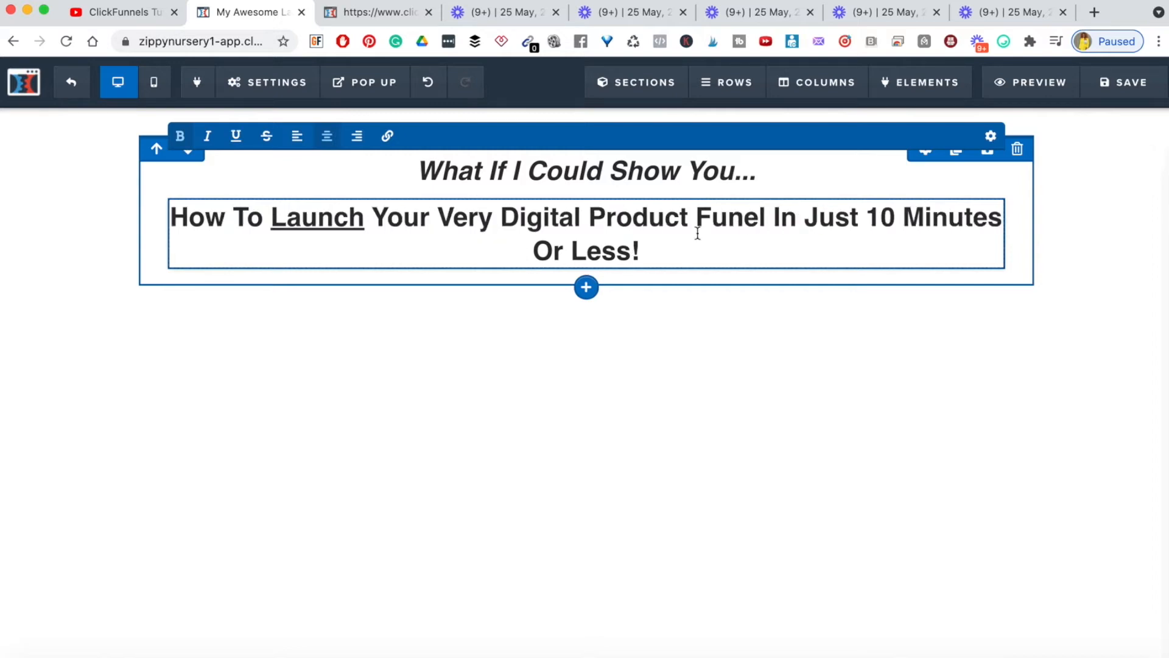
{"action": "type", "text": "n"}
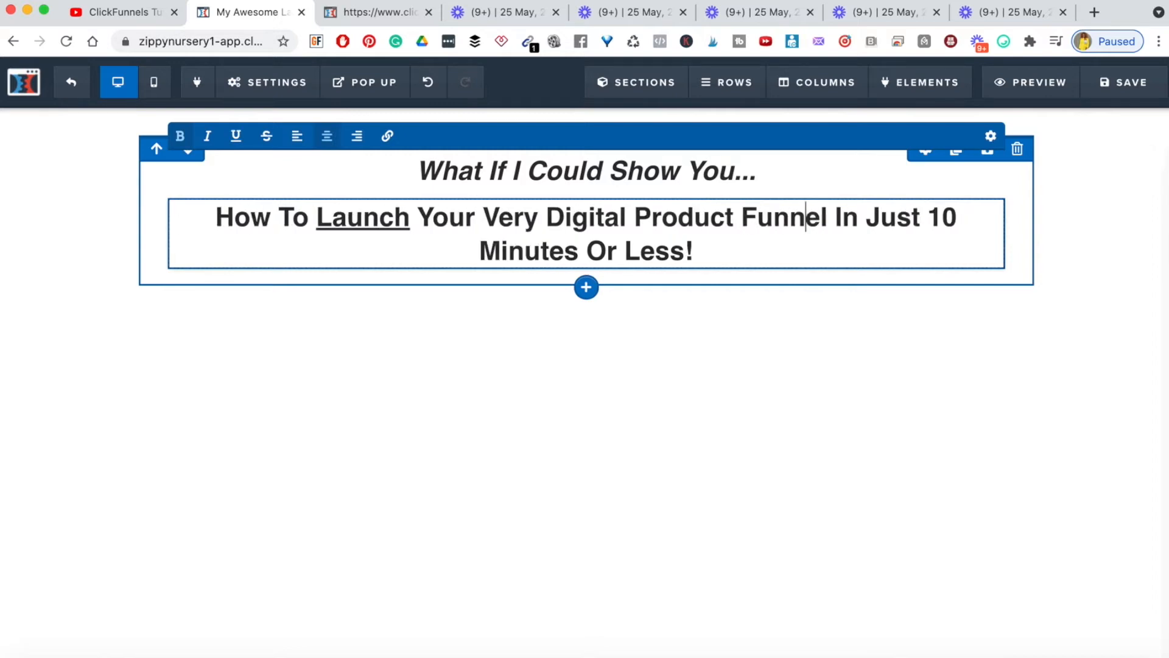
Insert the word "Sale" before "Funnel" in the second headline
{"action": "left_click", "coordinate": [742, 217]}
{"action": "type", "text": "Sale"}
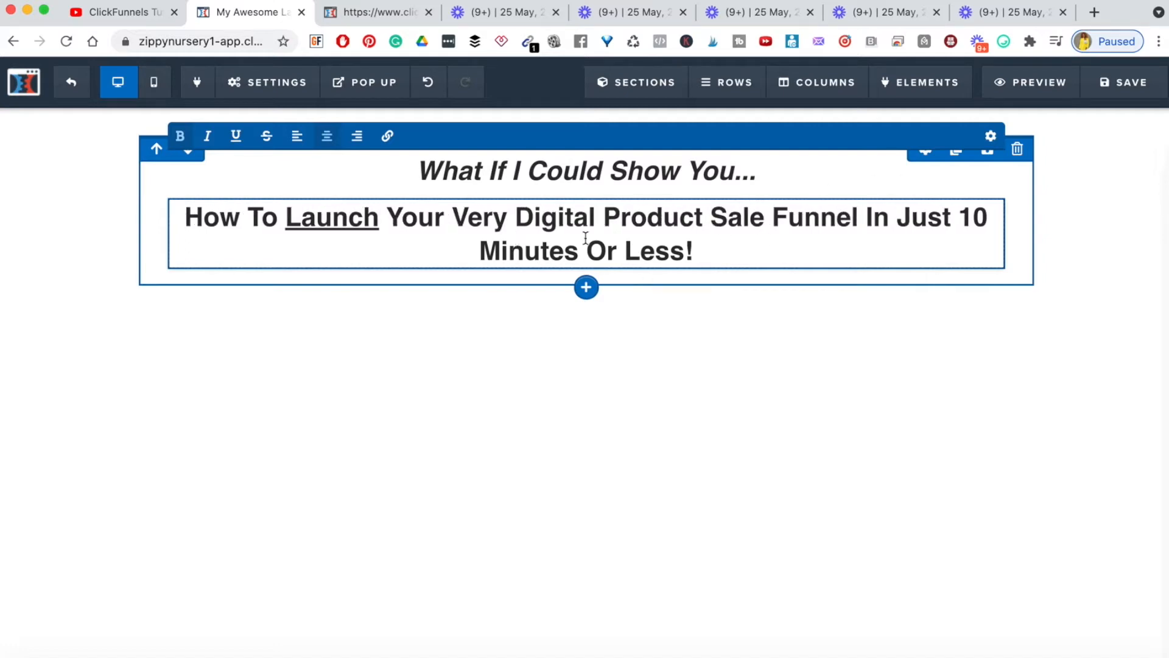
Compare the example headline's coloured words with the matching phrases in the editor's second headline, and look at that headline's settings
{"action": "left_click", "coordinate": [358, 17]}
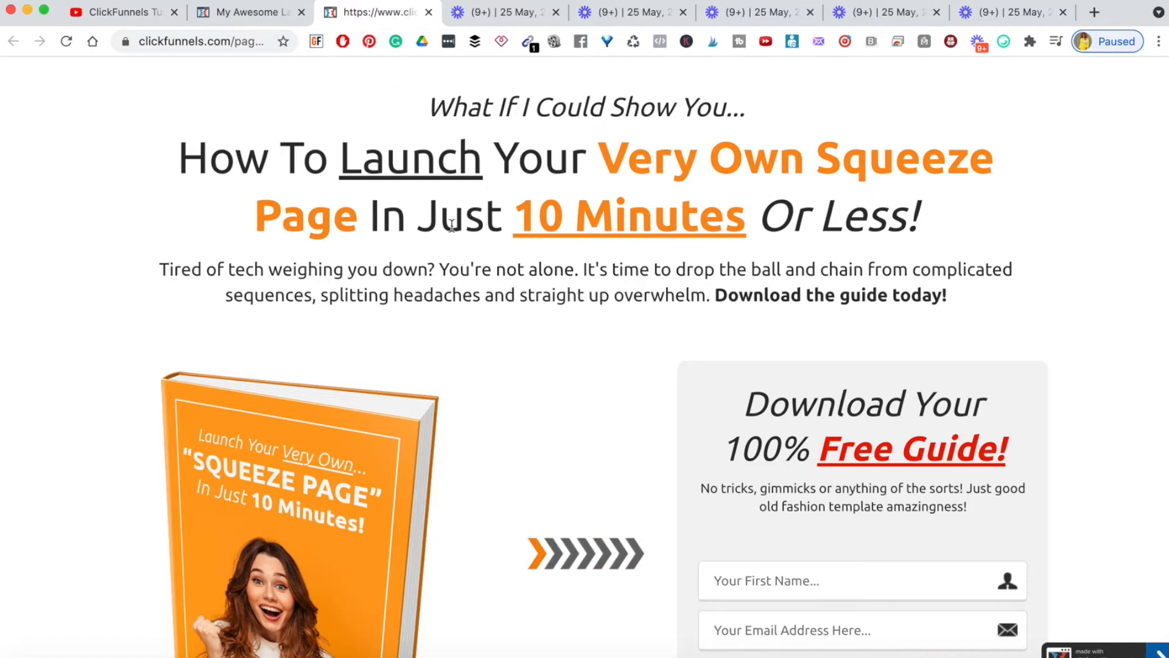
{"action": "left_click", "coordinate": [261, 20]}
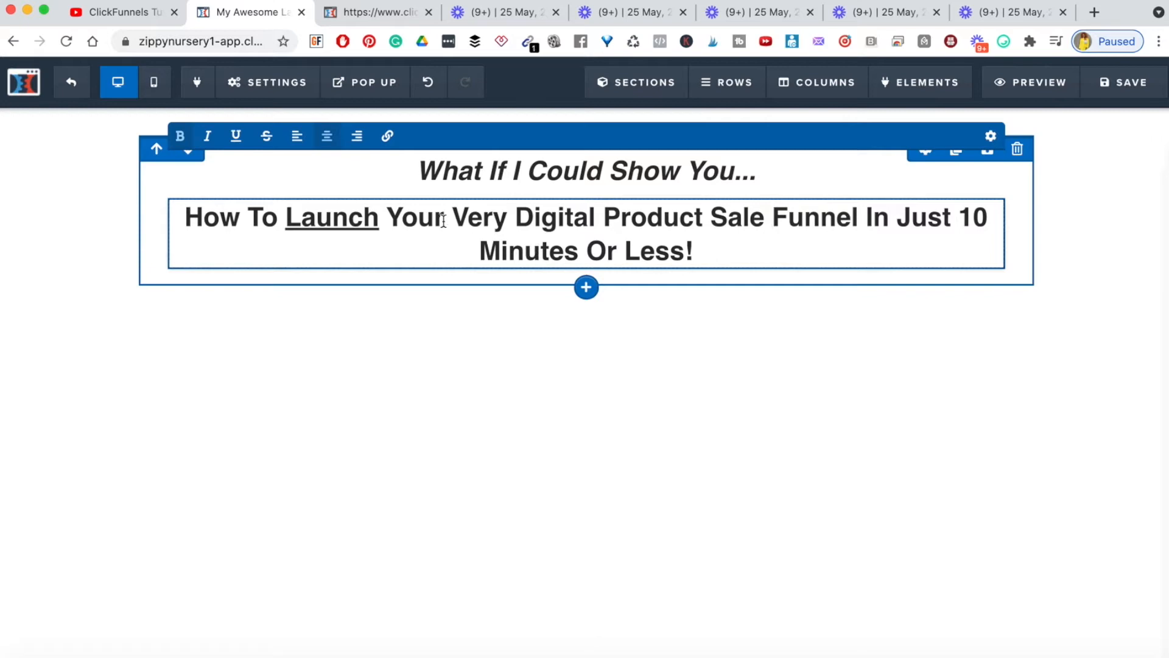
{"action": "left_click_drag", "start_coordinate": [648, 223], "coordinate": [810, 226]}
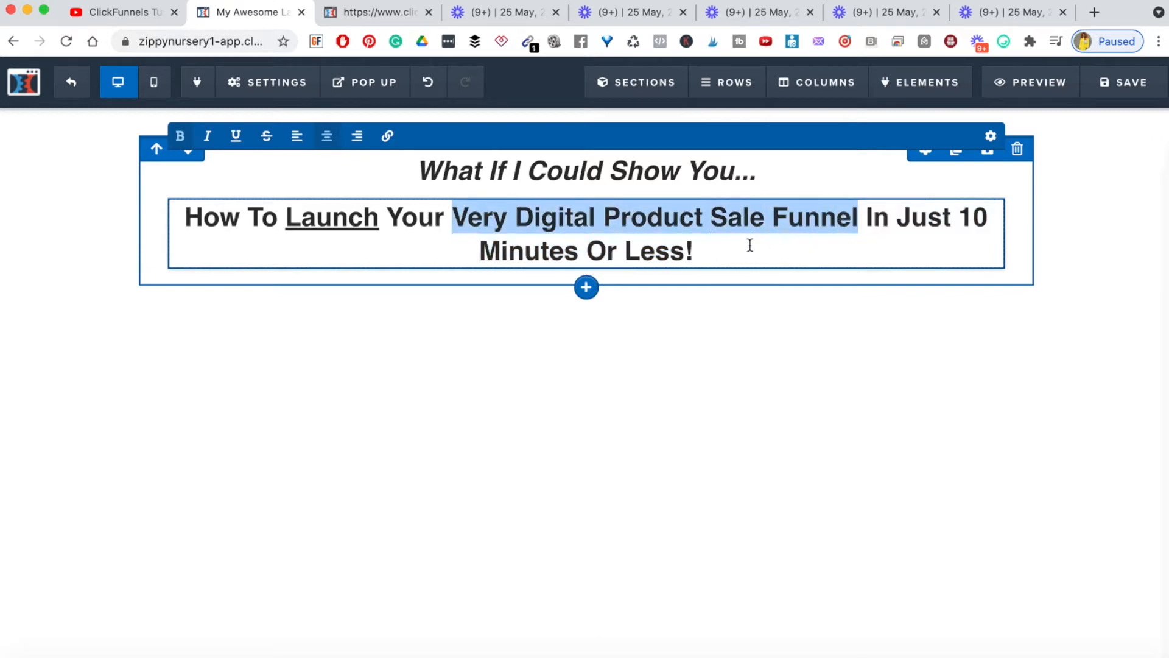
{"action": "left_click", "coordinate": [833, 255]}
{"action": "left_click_drag", "start_coordinate": [961, 218], "coordinate": [607, 256]}
{"action": "left_click", "coordinate": [736, 350]}
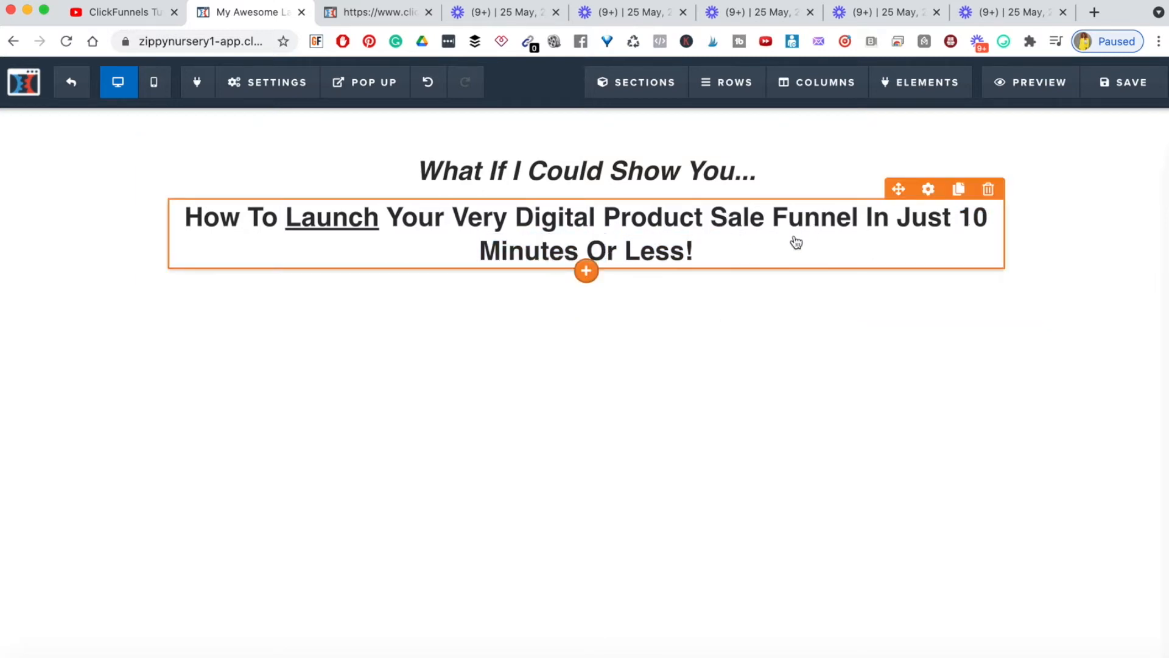
{"action": "left_click", "coordinate": [929, 190]}
{"action": "left_click", "coordinate": [699, 475]}
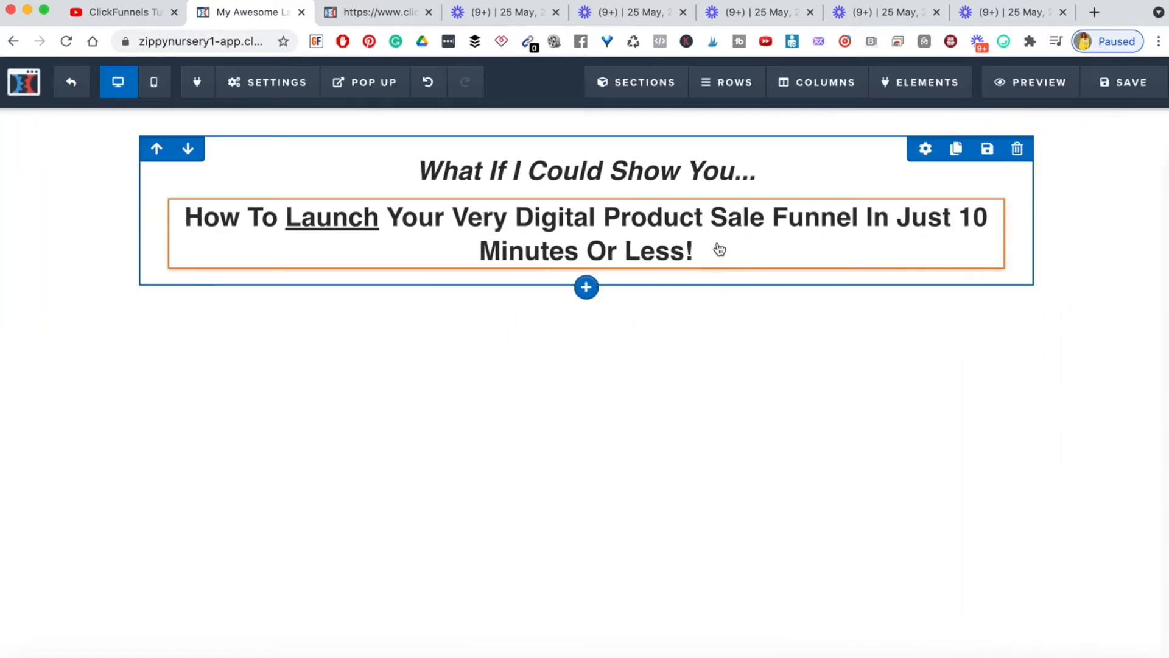
{"action": "left_click", "coordinate": [928, 191]}
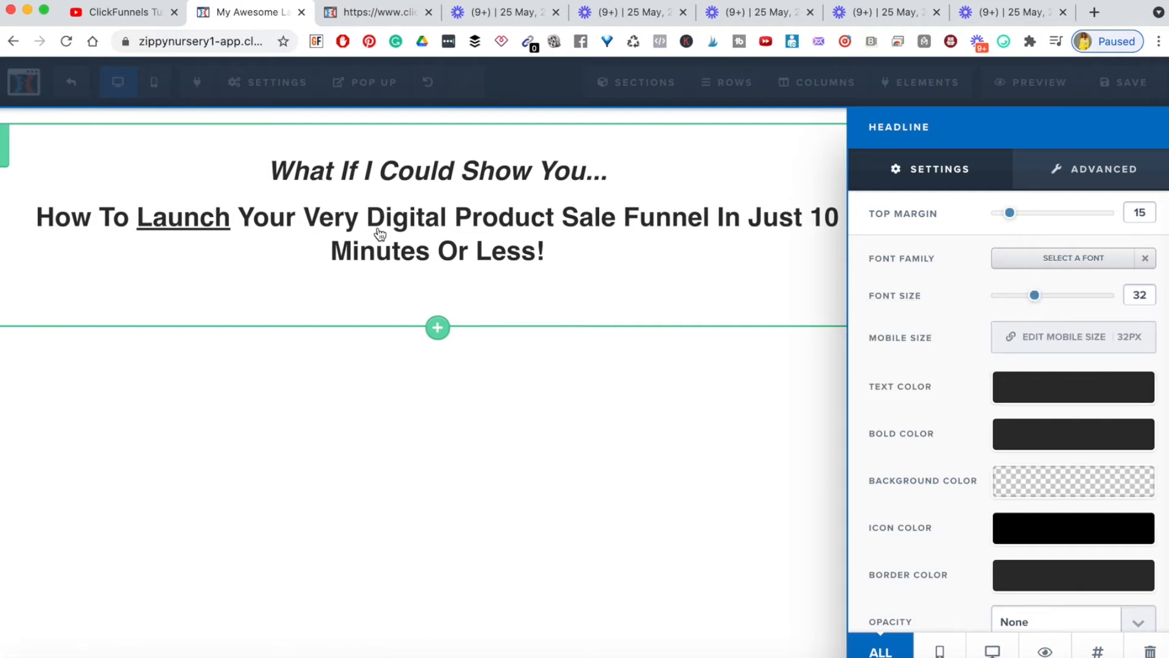
Compare the sizes of the example page's two headlines with those in the editor
{"action": "left_click", "coordinate": [385, 10]}
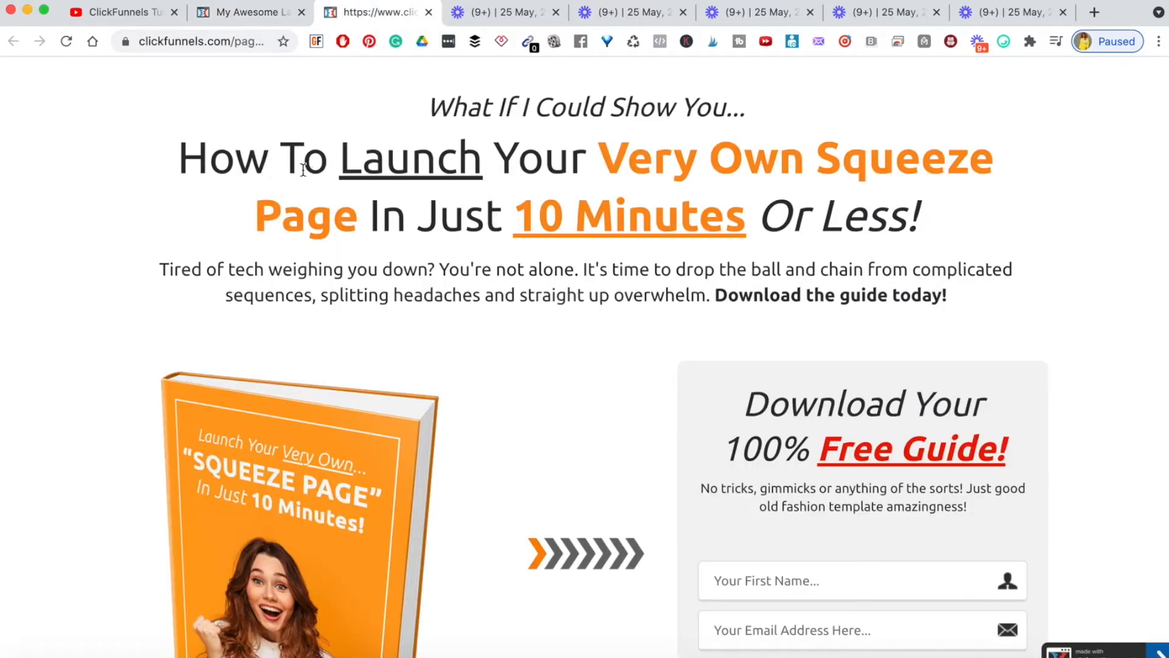
{"action": "triple_click", "coordinate": [343, 148]}
{"action": "double_click", "coordinate": [480, 115]}
{"action": "triple_click", "coordinate": [480, 116]}
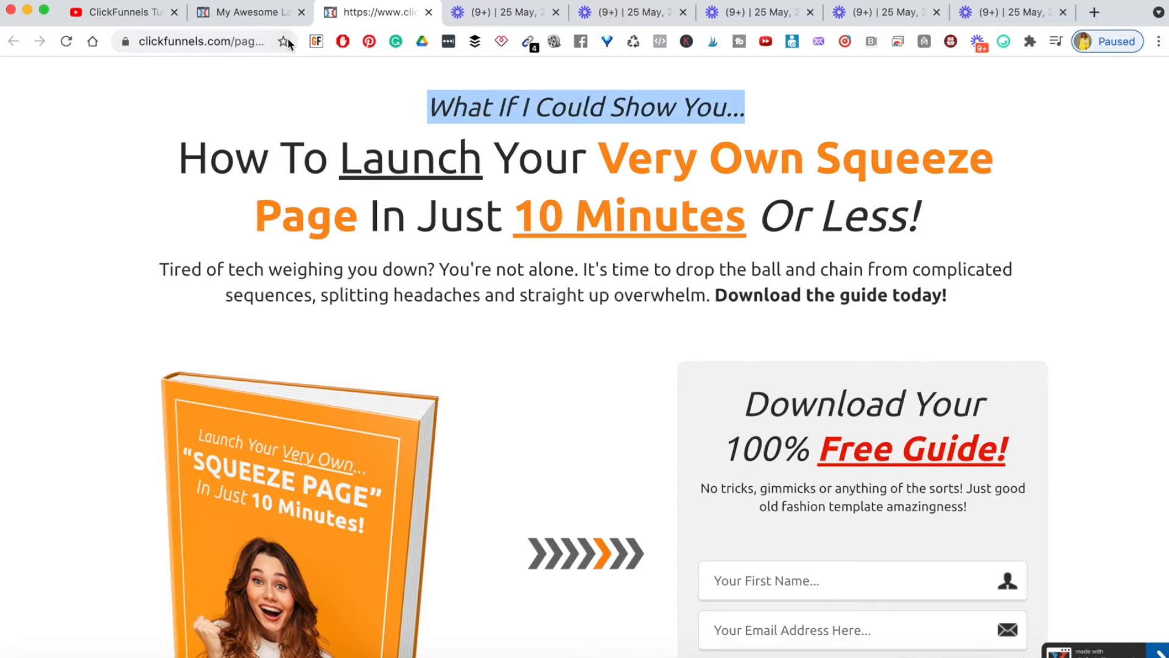
{"action": "left_click", "coordinate": [244, 12]}
{"action": "triple_click", "coordinate": [530, 237]}
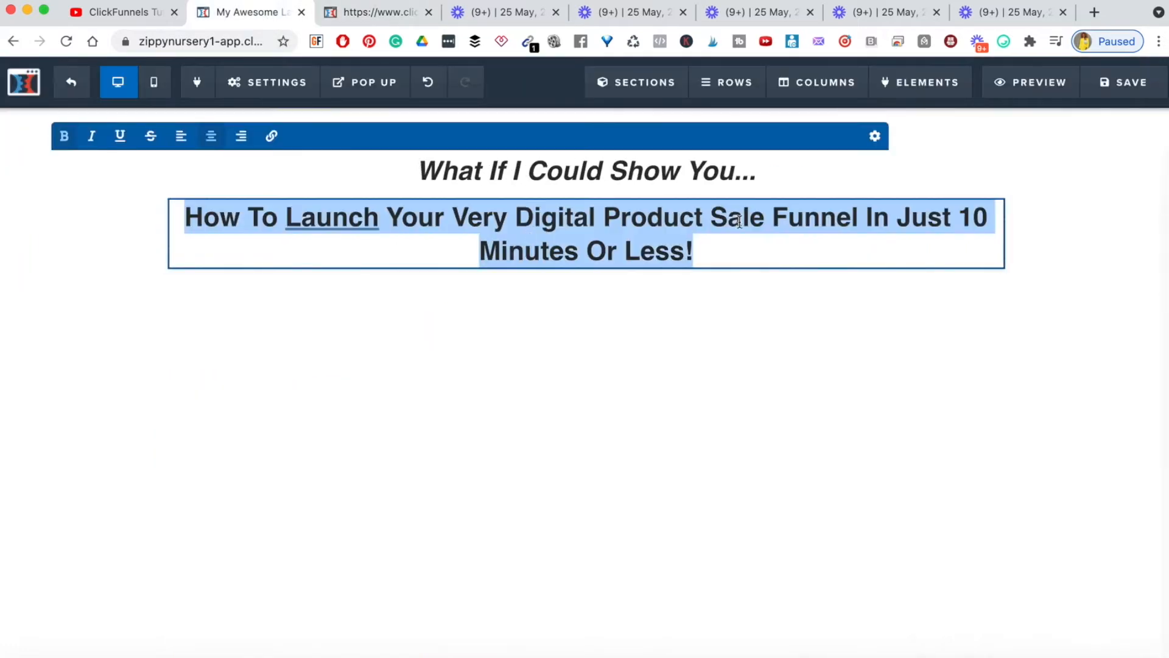
Set the second headline's font size to 50 and open its bold colour for editing
{"action": "left_click", "coordinate": [841, 299]}
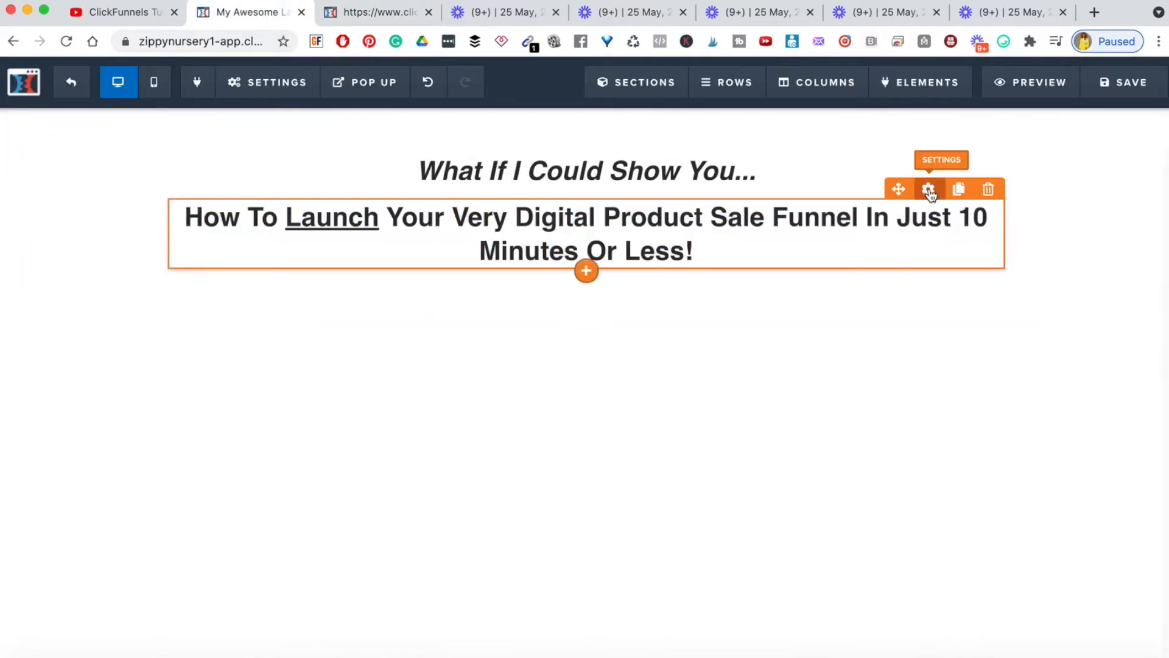
{"action": "left_click", "coordinate": [1004, 249]}
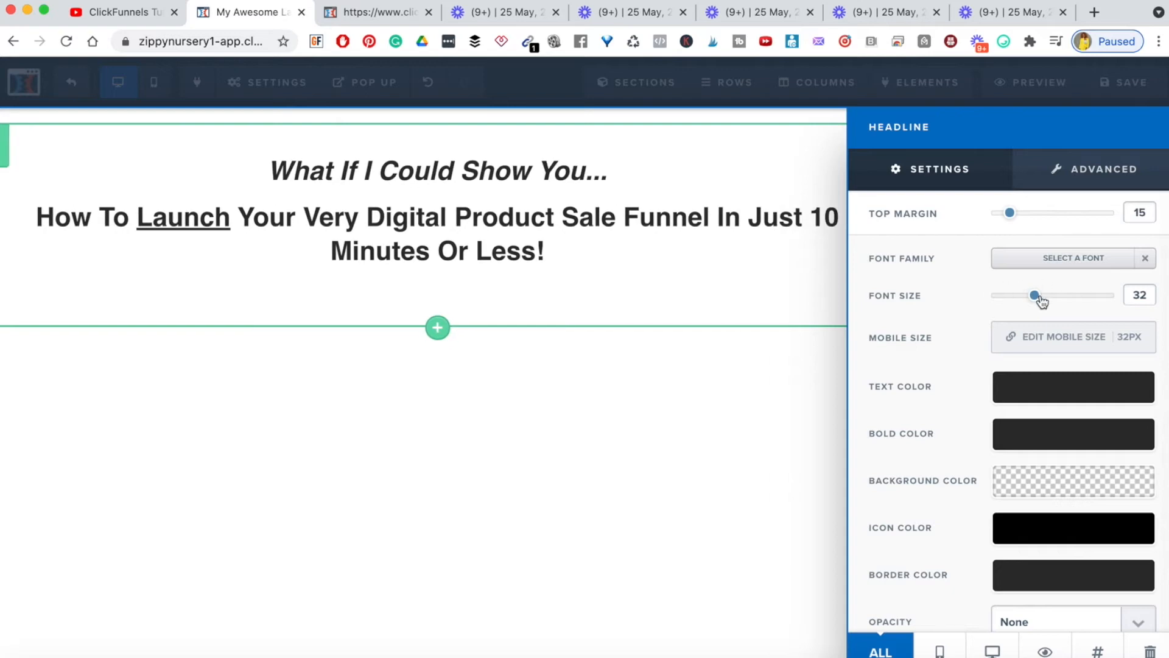
{"action": "left_click_drag", "start_coordinate": [1035, 296], "coordinate": [1073, 299]}
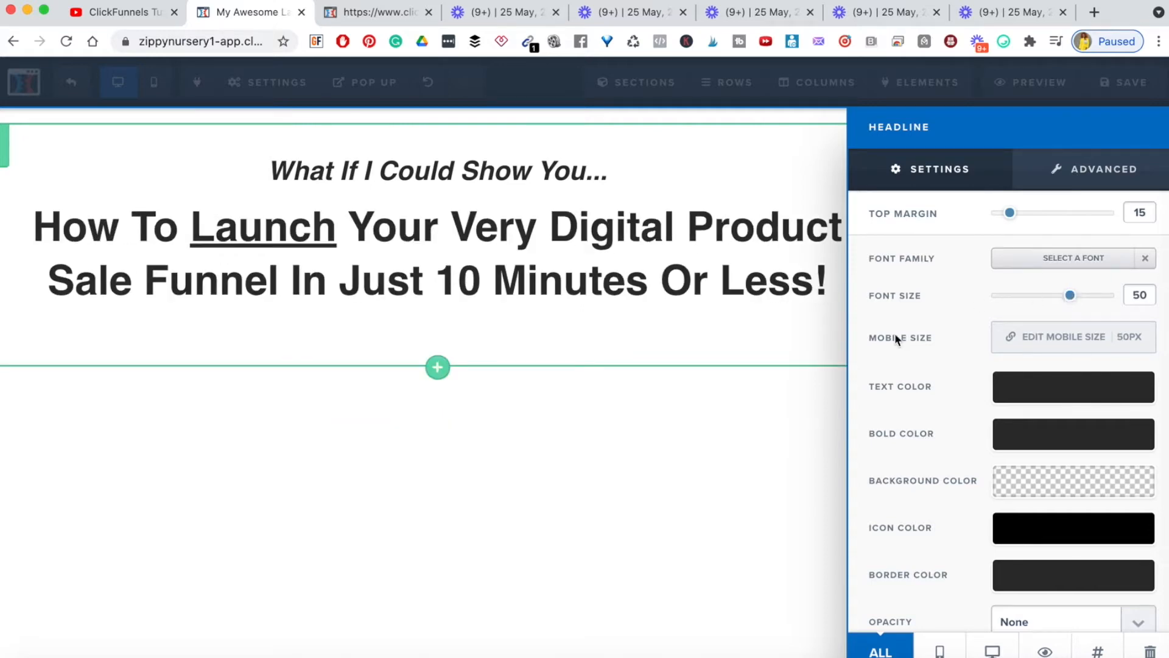
{"action": "scroll", "coordinate": [935, 388], "scroll_direction": "down", "scroll_amount": 2}
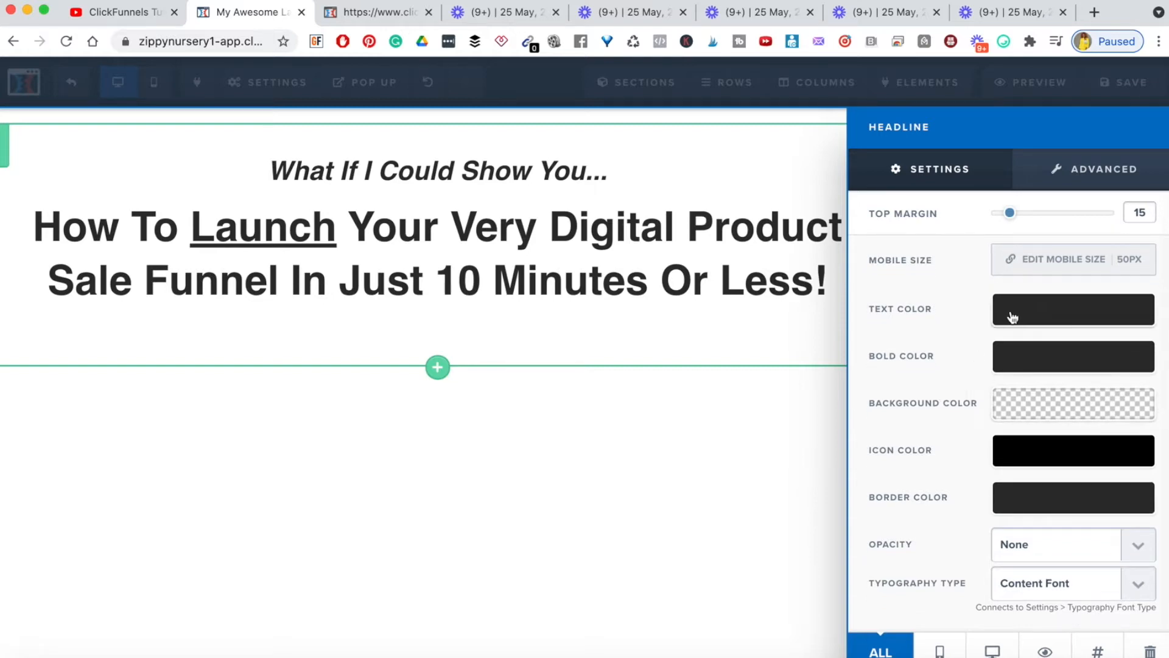
{"action": "left_click", "coordinate": [1047, 353]}
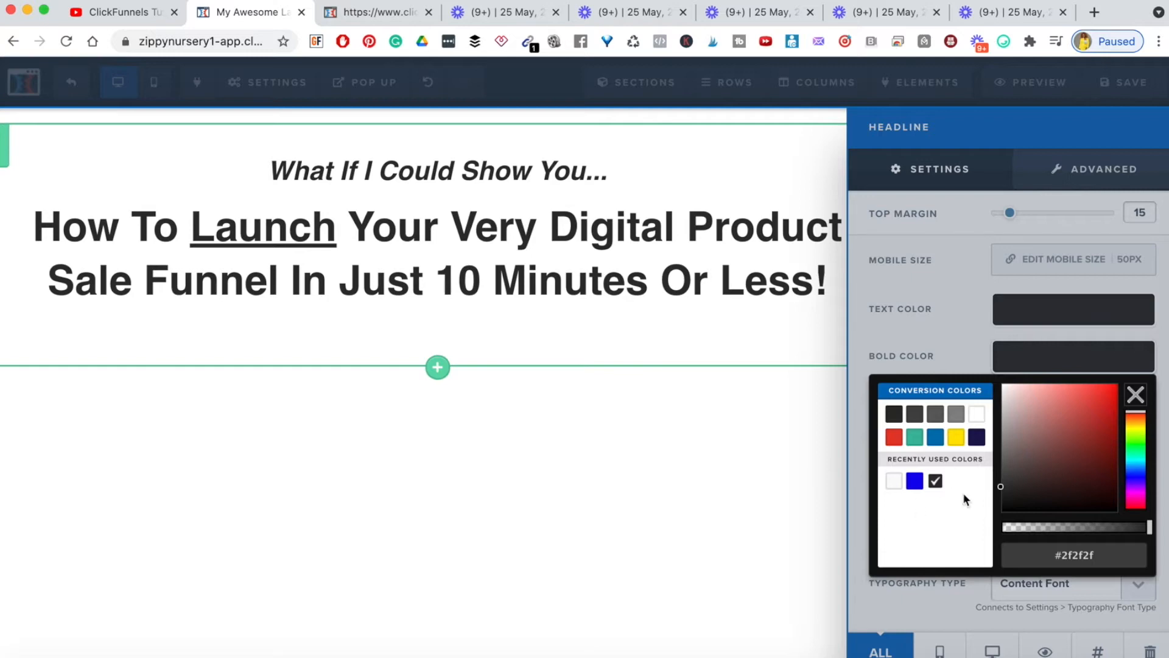
Try purple #a05ca3 and bright pink #e742ef as the second headline's bold colour
{"action": "triple_click", "coordinate": [1068, 557]}
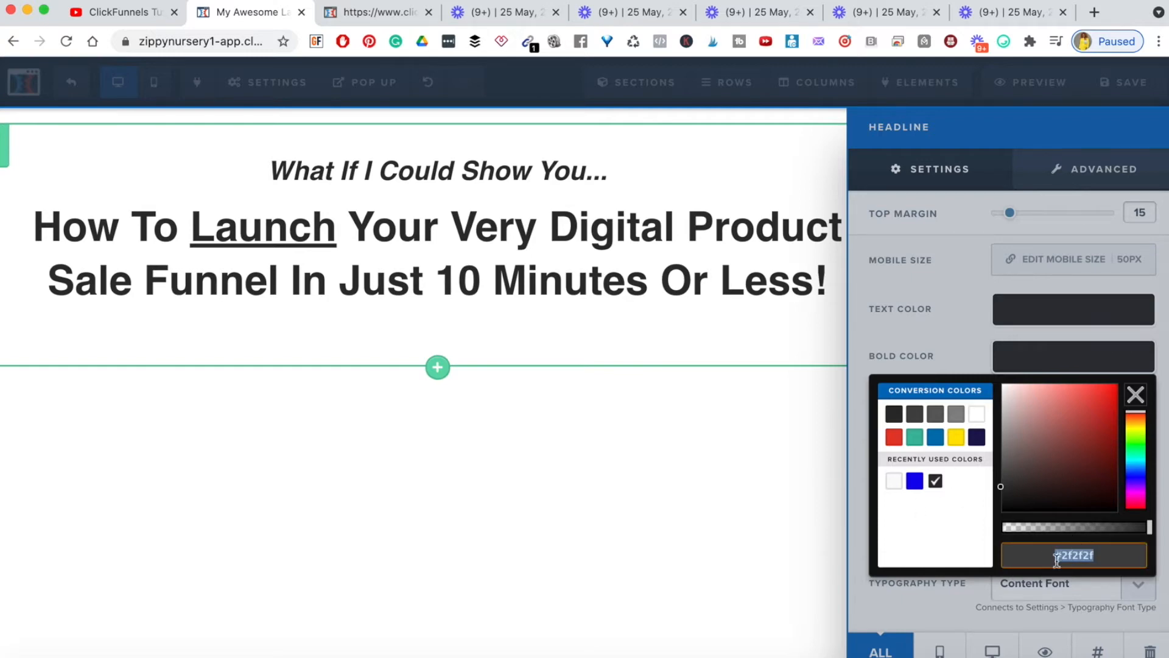
{"action": "left_click", "coordinate": [1137, 492]}
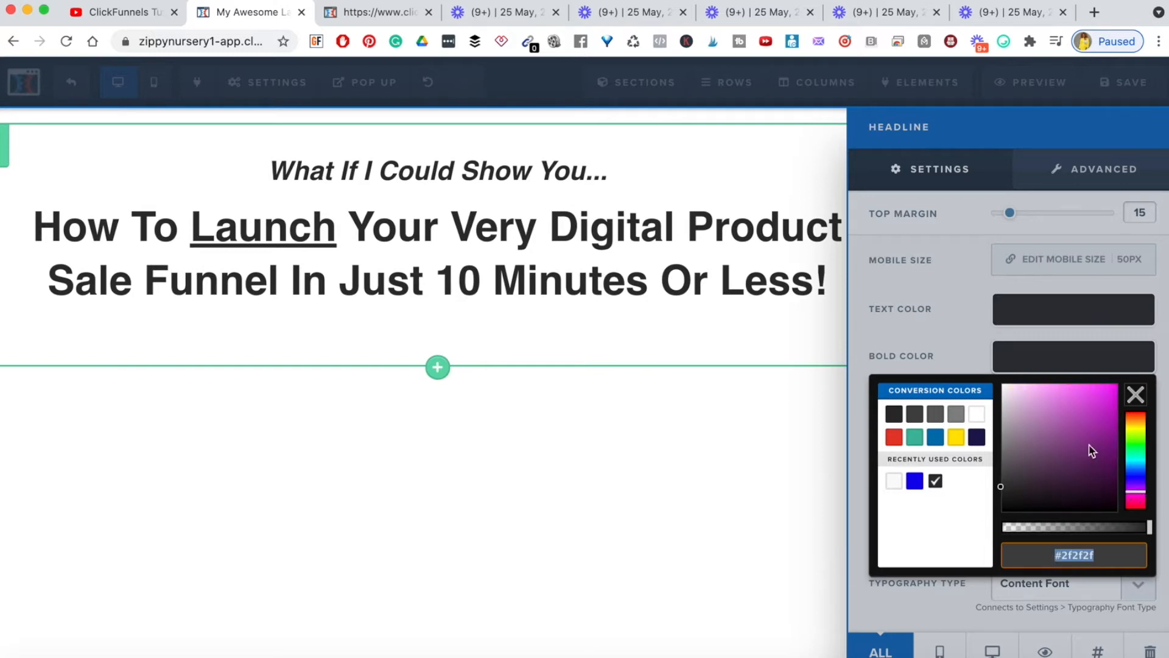
{"action": "left_click", "coordinate": [1039, 426]}
{"action": "mouse_move", "coordinate": [1045, 411]}
{"action": "left_mouse_down"}
{"action": "mouse_move", "coordinate": [1076, 397]}
{"action": "mouse_move", "coordinate": [1052, 403]}
{"action": "left_mouse_up"}
{"action": "left_click", "coordinate": [1052, 429]}
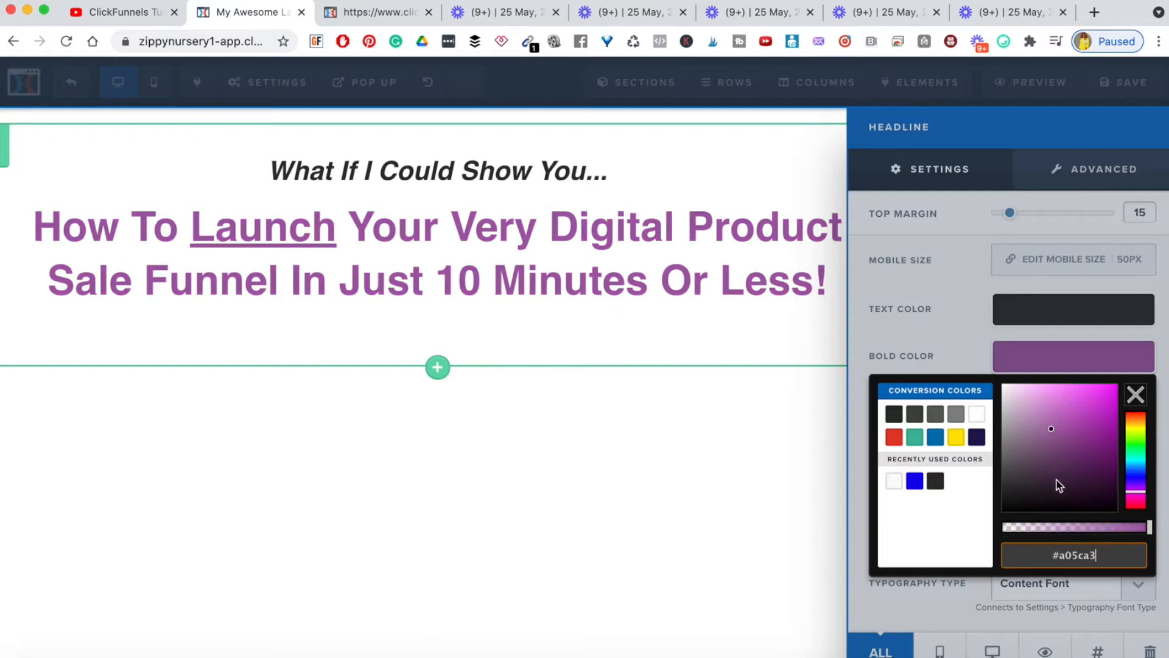
{"action": "left_click", "coordinate": [1085, 418]}
{"action": "mouse_move", "coordinate": [1027, 422]}
{"action": "left_mouse_down"}
{"action": "mouse_move", "coordinate": [1023, 394]}
{"action": "mouse_move", "coordinate": [1070, 407]}
{"action": "left_mouse_up"}
{"action": "left_click", "coordinate": [1085, 391]}
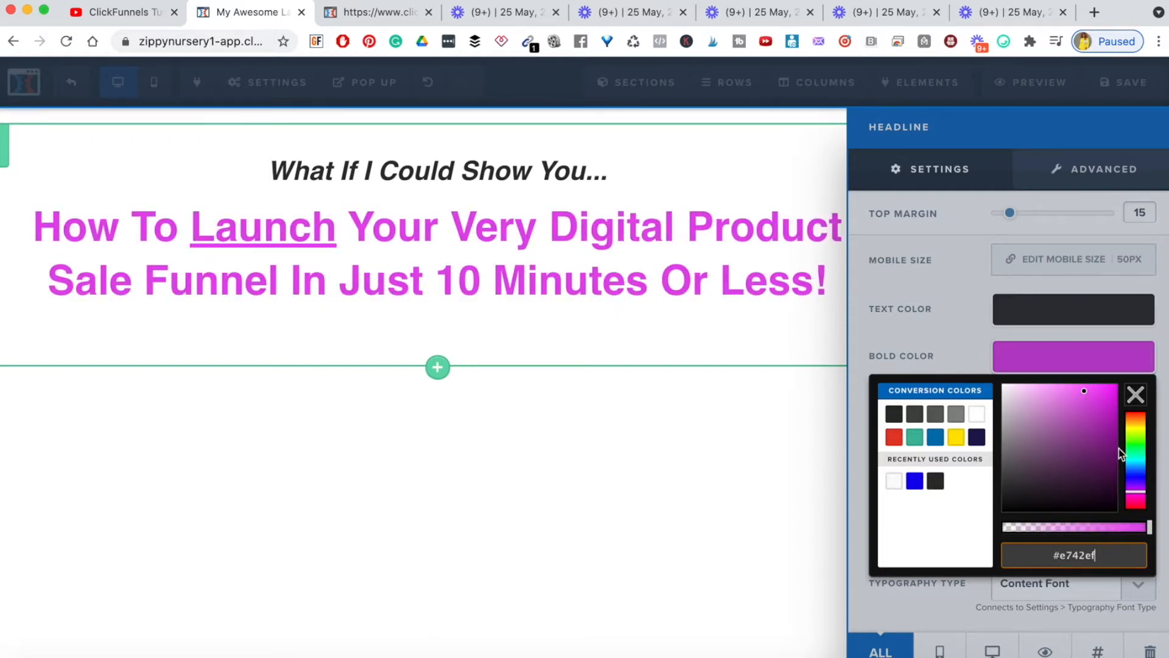
Try a semi-transparent orange, rgba(250, 134, 69, 0.66), as the second headline's bold colour
{"action": "left_click_drag", "start_coordinate": [1150, 530], "coordinate": [1100, 528]}
{"action": "left_click", "coordinate": [1064, 438]}
{"action": "left_click_drag", "start_coordinate": [1082, 417], "coordinate": [1084, 392]}
{"action": "left_click", "coordinate": [1132, 417]}
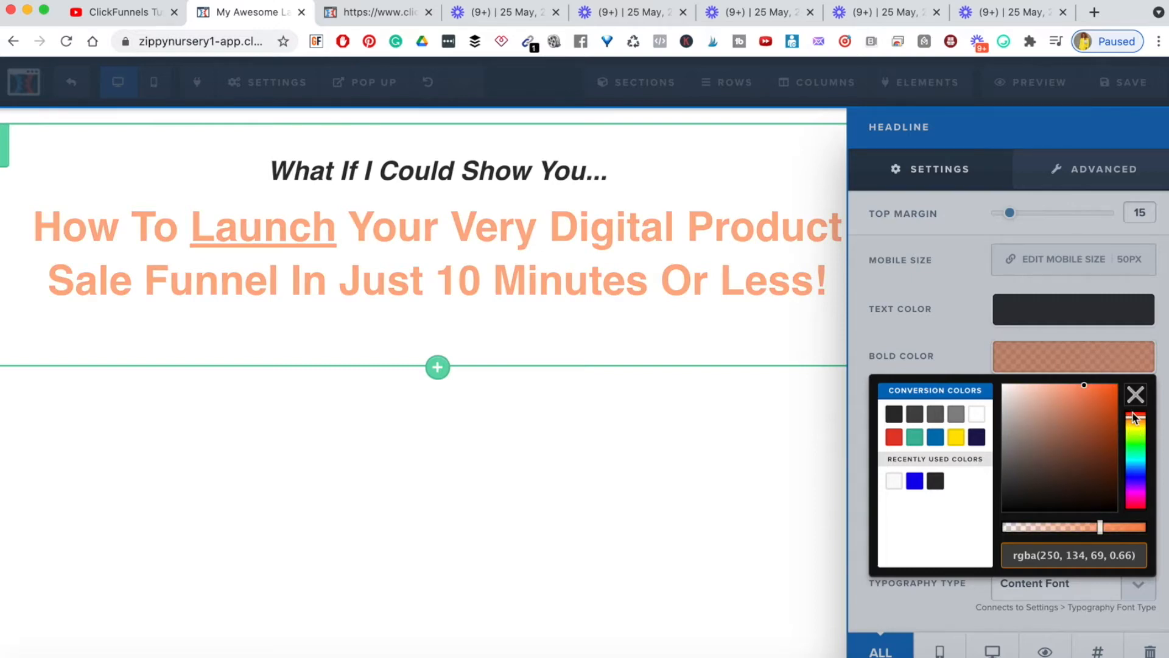
{"action": "left_click", "coordinate": [1134, 417]}
Set the second headline's bold colour to the preset red #e43b2c and close its settings
{"action": "left_click", "coordinate": [893, 437]}
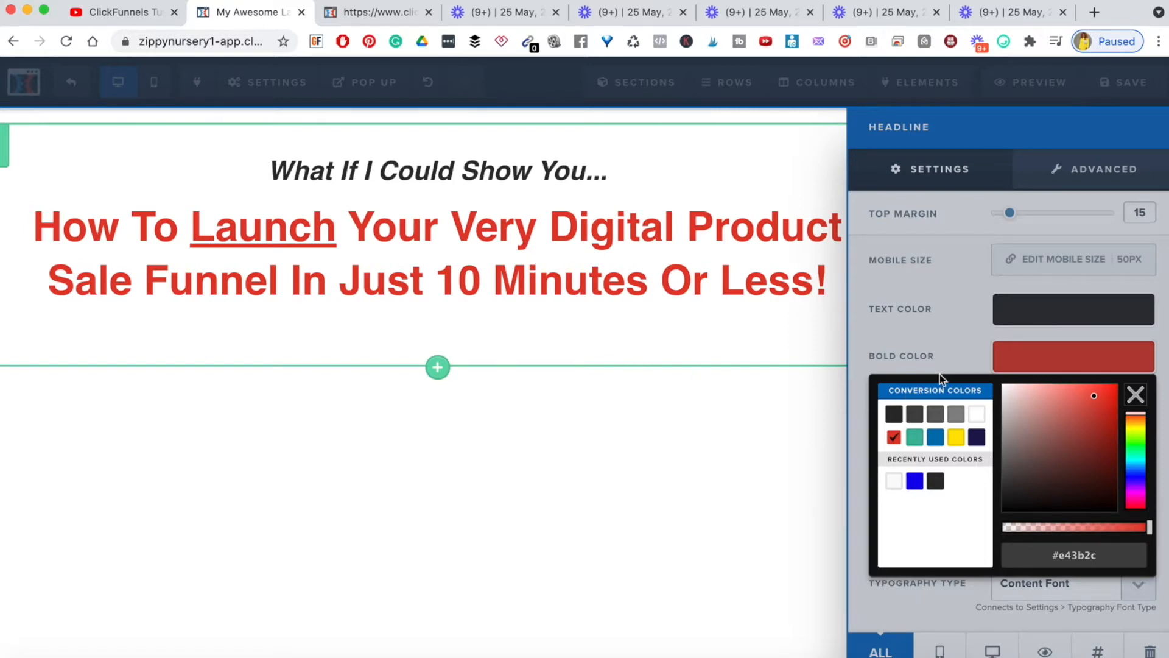
{"action": "left_click", "coordinate": [965, 342]}
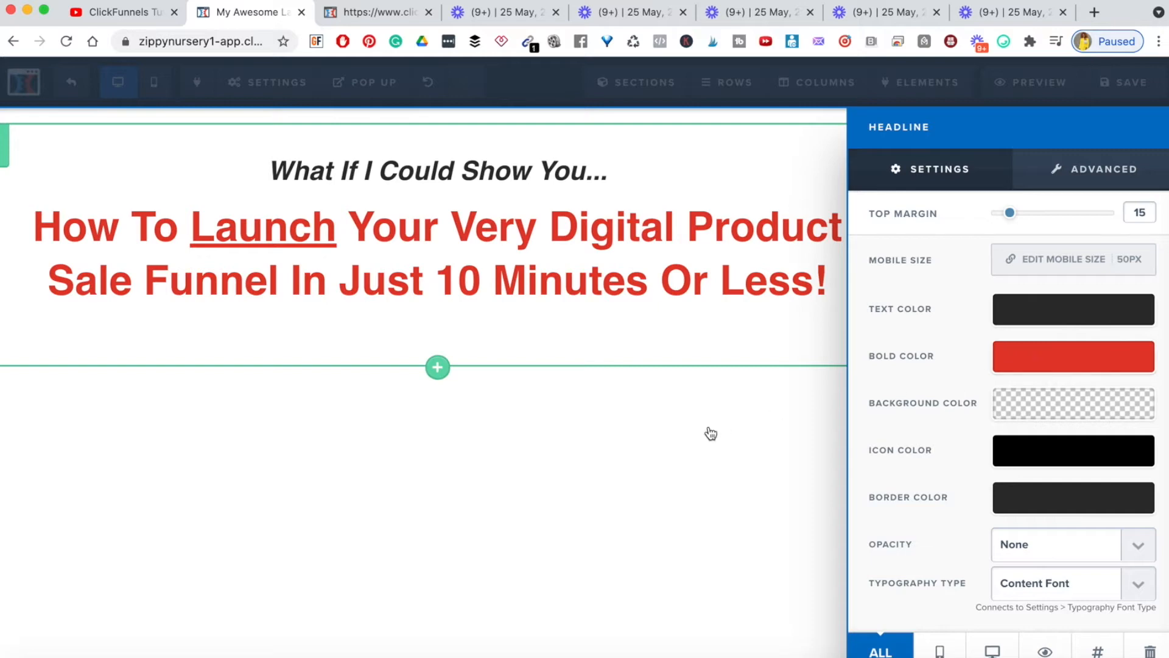
{"action": "left_click", "coordinate": [707, 433]}
Compare the example headline's bold coloured words with the editor's second headline and its bold colour setting
{"action": "left_click", "coordinate": [342, 18]}
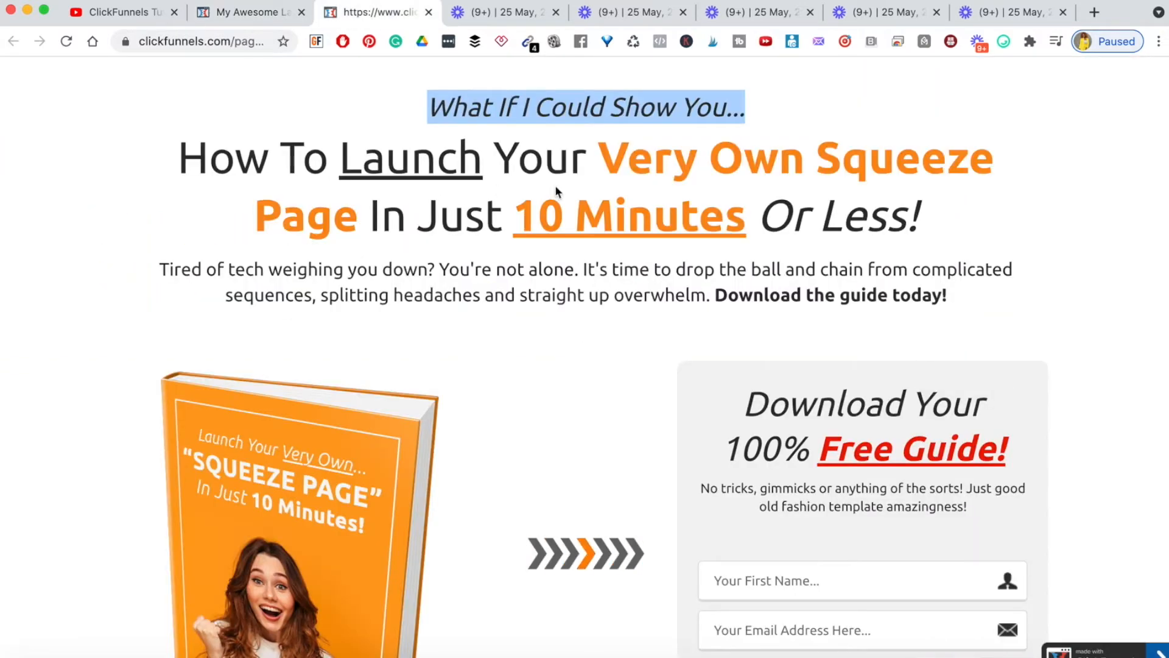
{"action": "double_click", "coordinate": [619, 157]}
{"action": "left_click", "coordinate": [524, 178]}
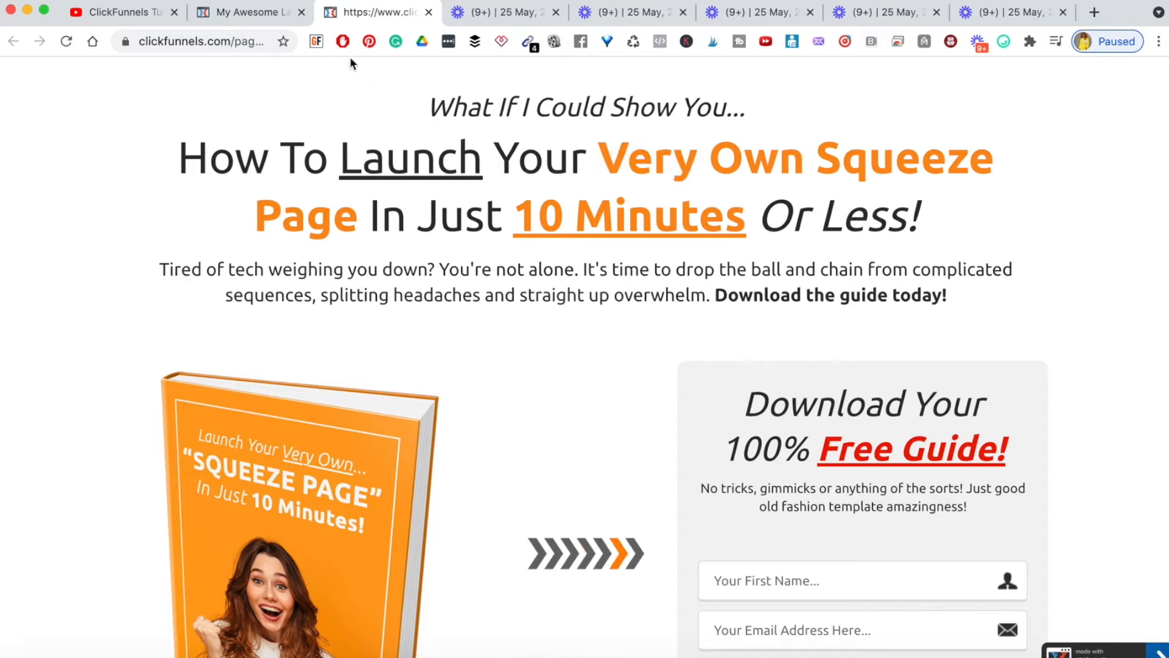
{"action": "left_click", "coordinate": [264, 17]}
{"action": "left_click", "coordinate": [498, 279]}
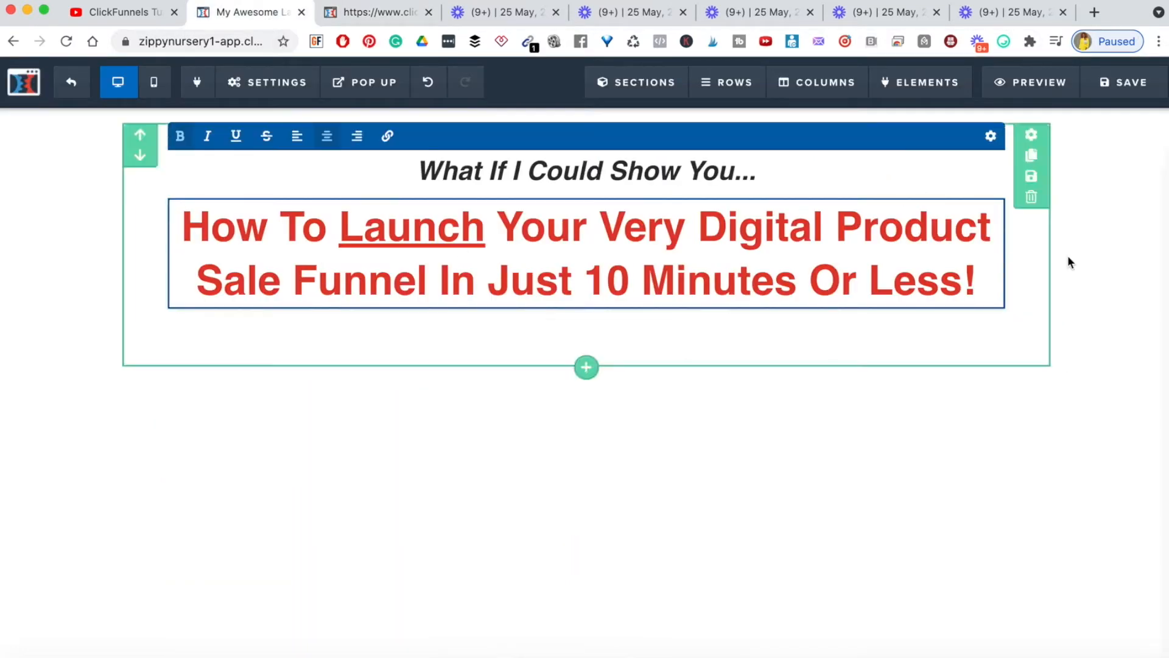
{"action": "left_click", "coordinate": [1070, 256]}
{"action": "left_click", "coordinate": [930, 191]}
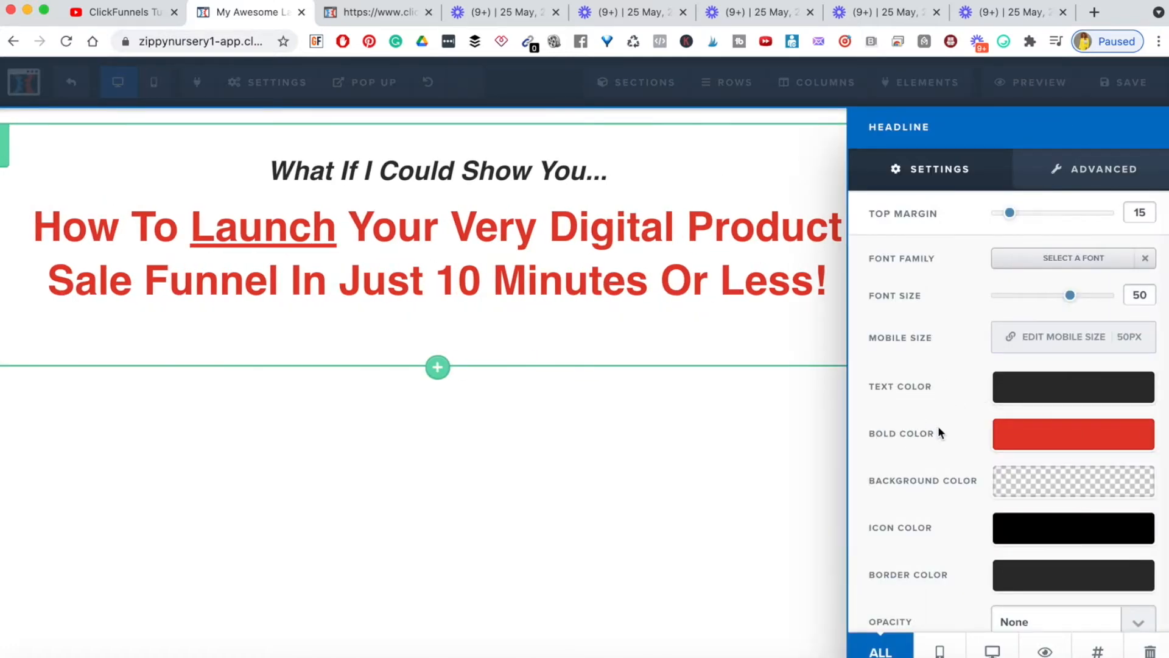
{"action": "left_click", "coordinate": [657, 269]}
Remove the bold formatting from the entire second headline
{"action": "triple_click", "coordinate": [541, 261]}
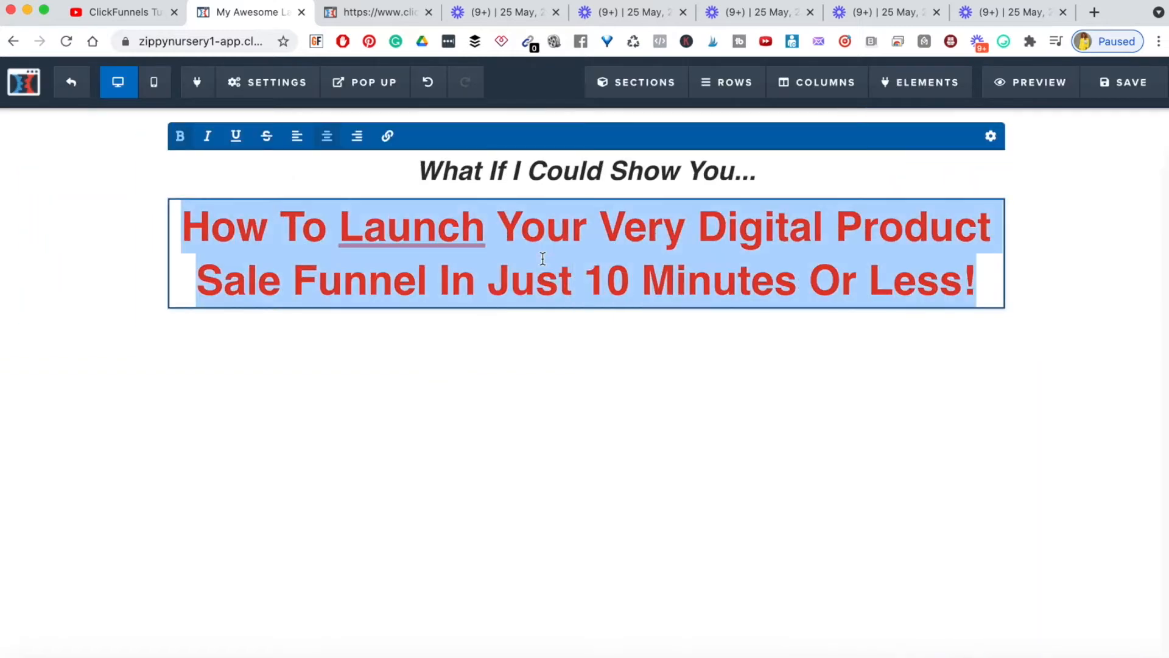
{"action": "left_click", "coordinate": [180, 136]}
{"action": "left_click", "coordinate": [454, 394]}
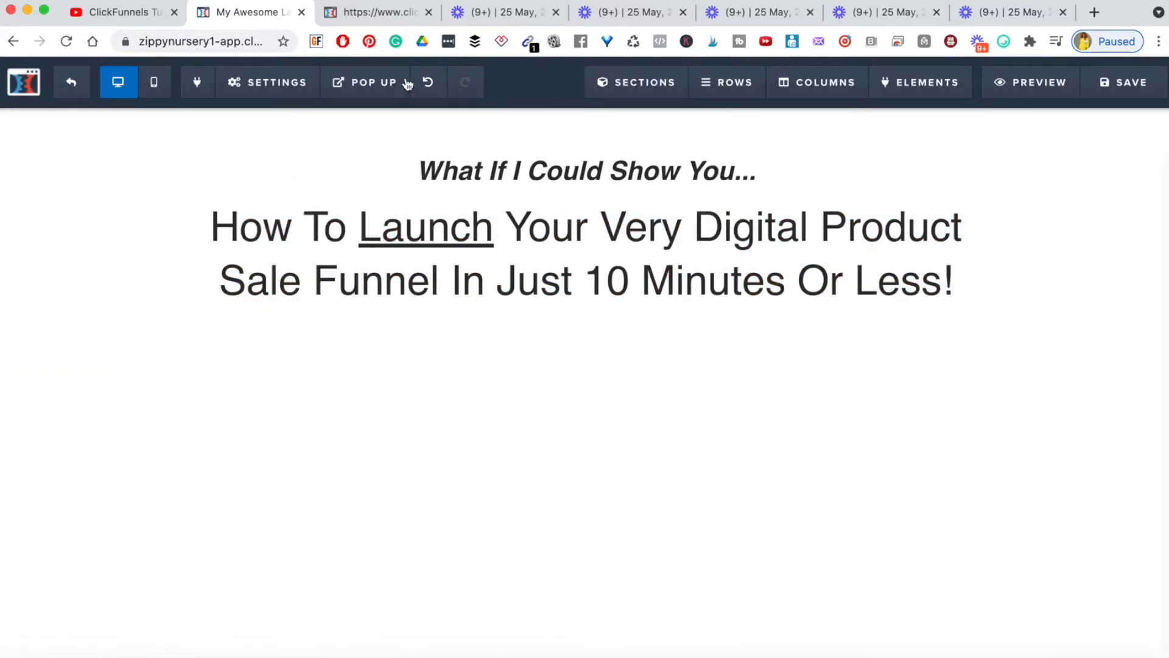
Check which words are emphasised on the example page, then make "10 Minutes" bold in the editor's second headline
{"action": "left_click", "coordinate": [374, 12]}
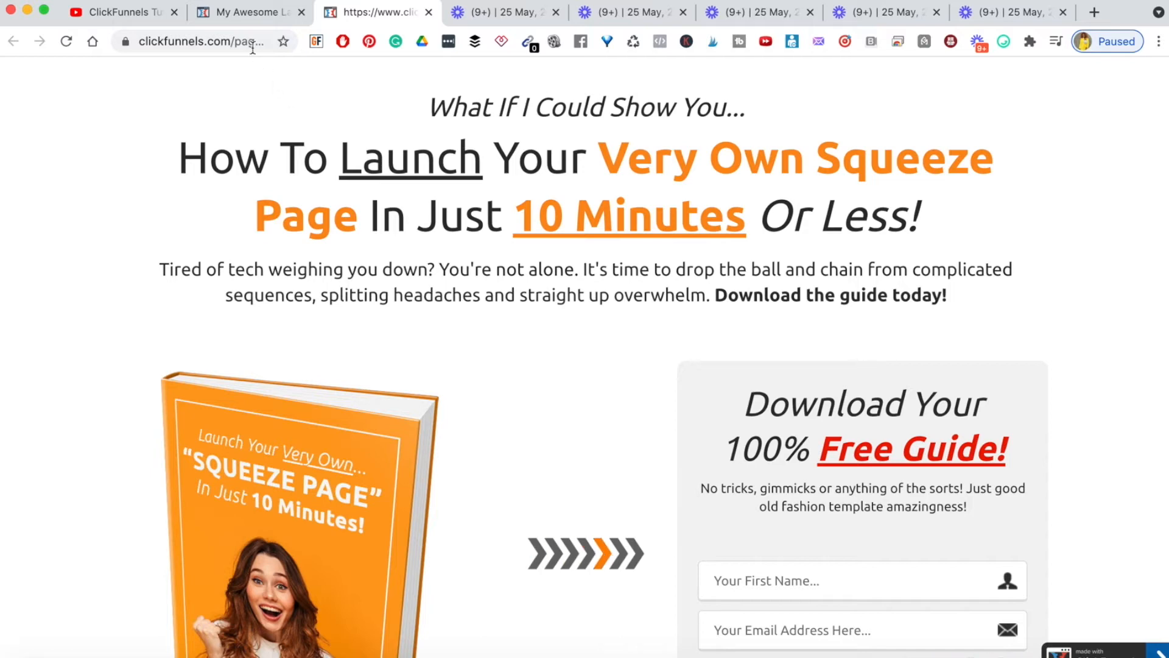
{"action": "left_click", "coordinate": [237, 14]}
{"action": "left_click", "coordinate": [595, 279]}
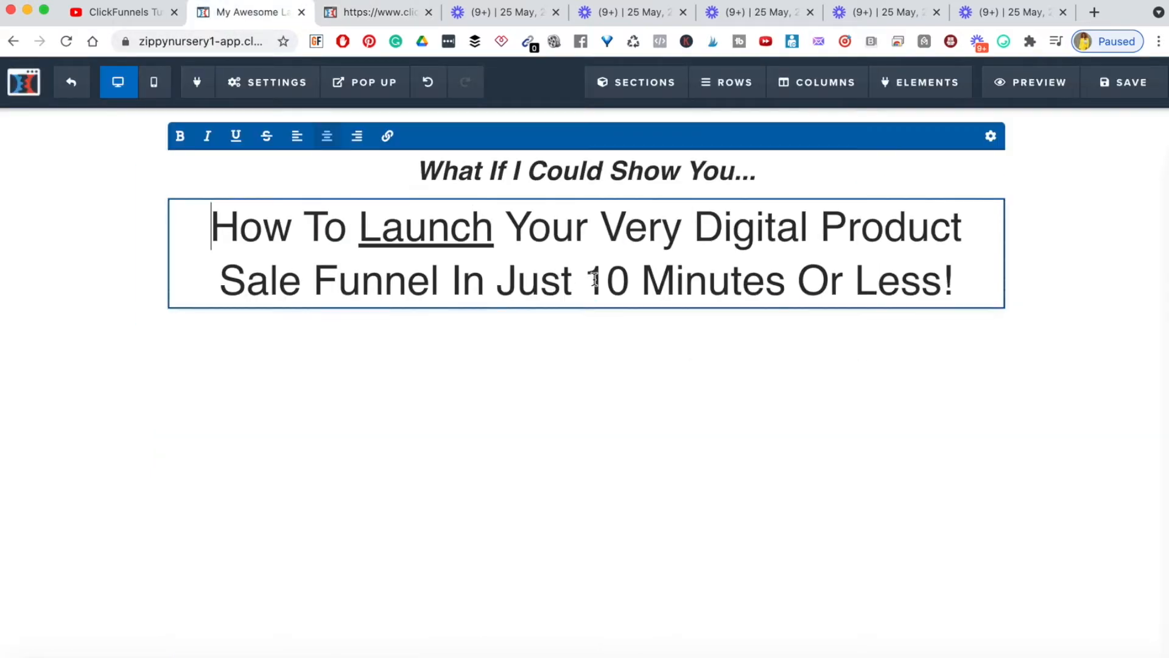
{"action": "left_click_drag", "start_coordinate": [594, 279], "coordinate": [757, 281]}
{"action": "key", "text": "super+b"}
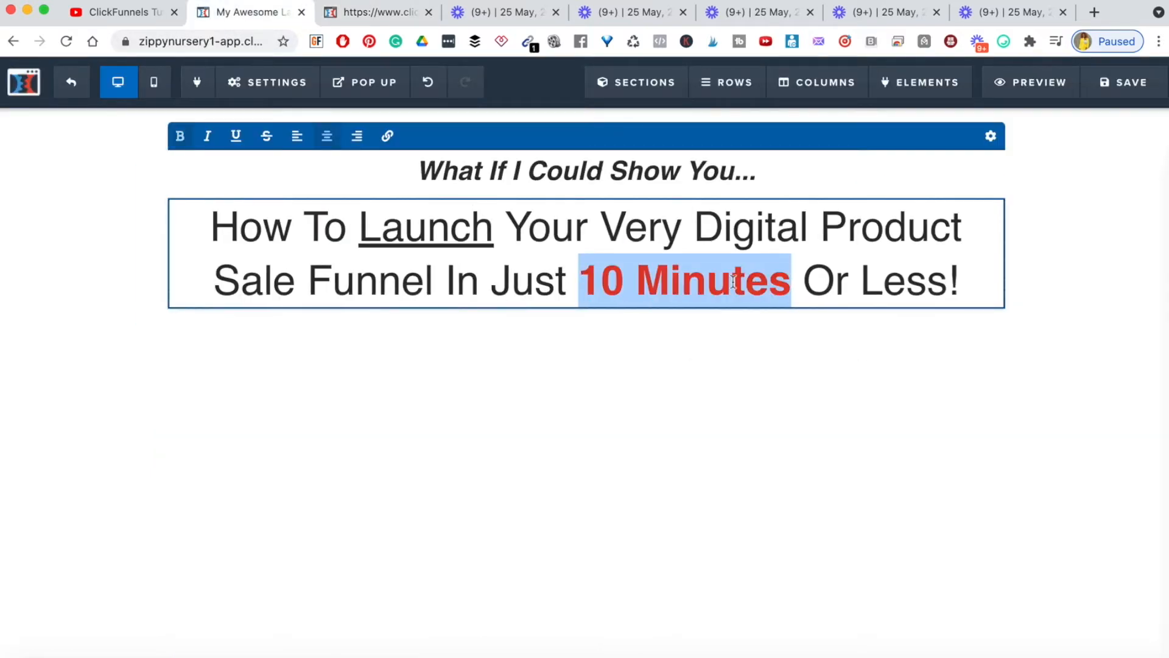
{"action": "left_click", "coordinate": [680, 274]}
Make "Very Digital Product Sale Funnel" bold in the second headline
{"action": "left_click_drag", "start_coordinate": [607, 228], "coordinate": [429, 287]}
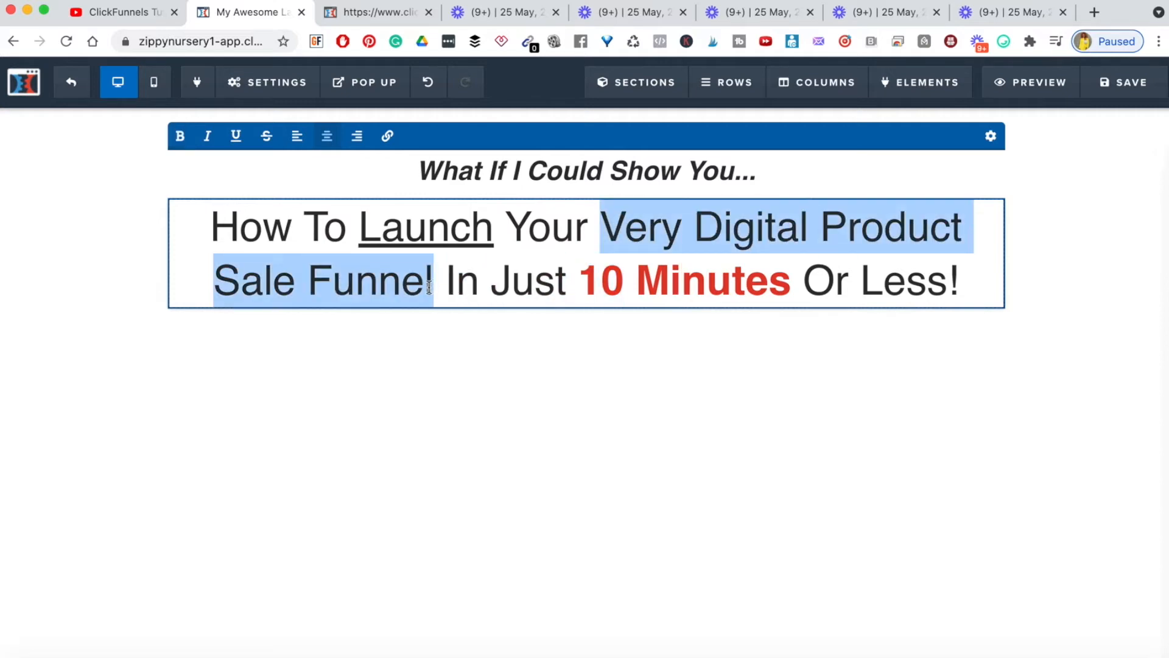
{"action": "key", "text": "super+b"}
{"action": "left_click", "coordinate": [1139, 258]}
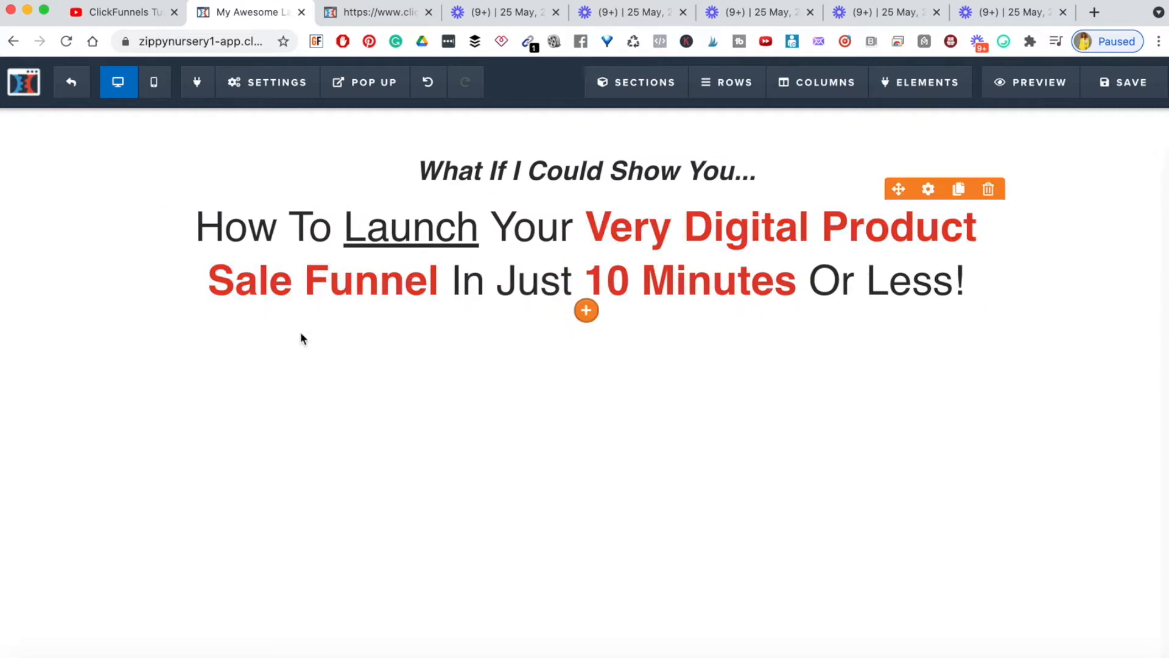
Compare the second headline's formatting with the example page's headline once more
{"action": "left_click", "coordinate": [368, 16]}
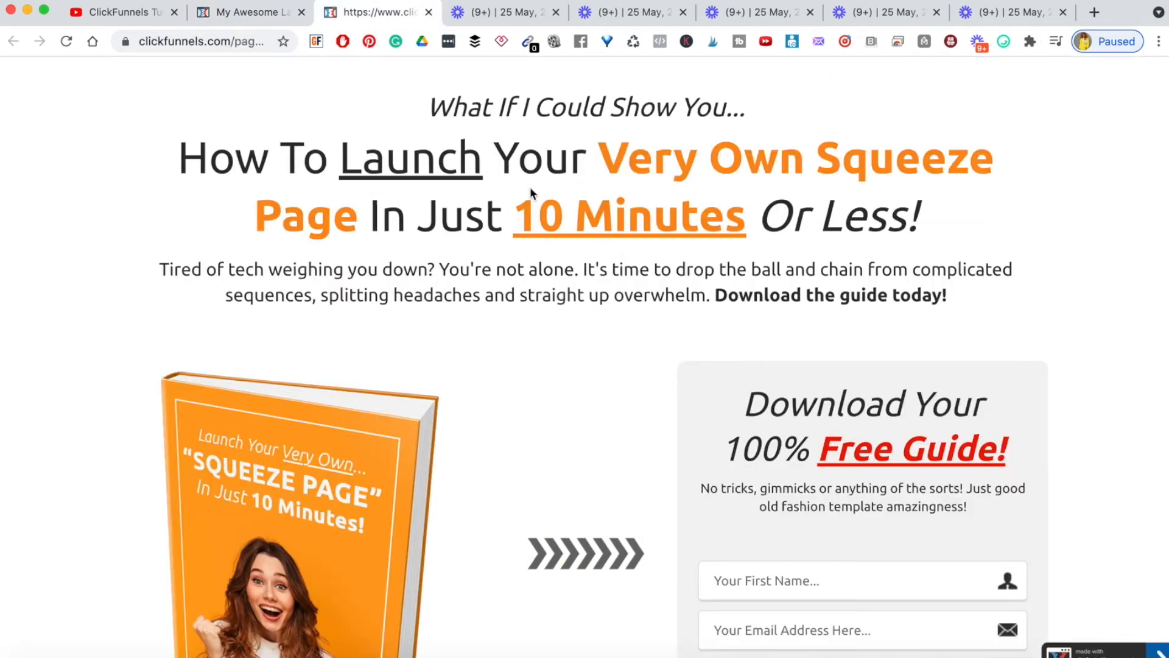
{"action": "left_click", "coordinate": [249, 16]}
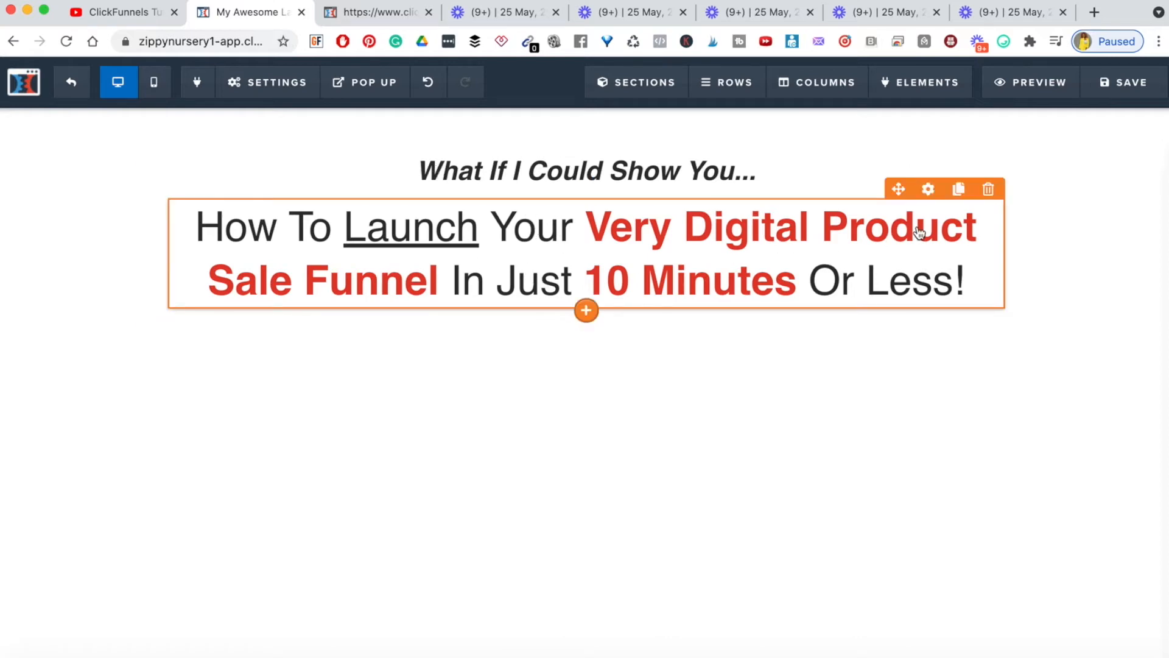
Set the font of the second headline, "How To Launch Your Very Digital Product Sale Funnel", to Lato
{"action": "left_click", "coordinate": [928, 188]}
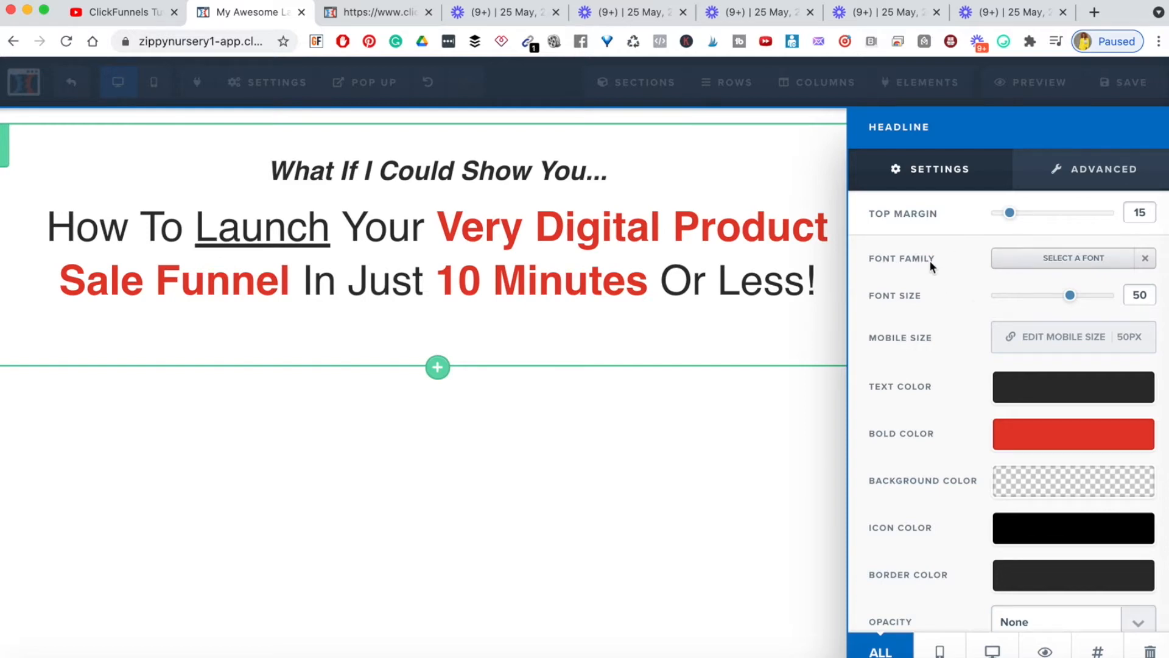
{"action": "left_click", "coordinate": [1080, 260]}
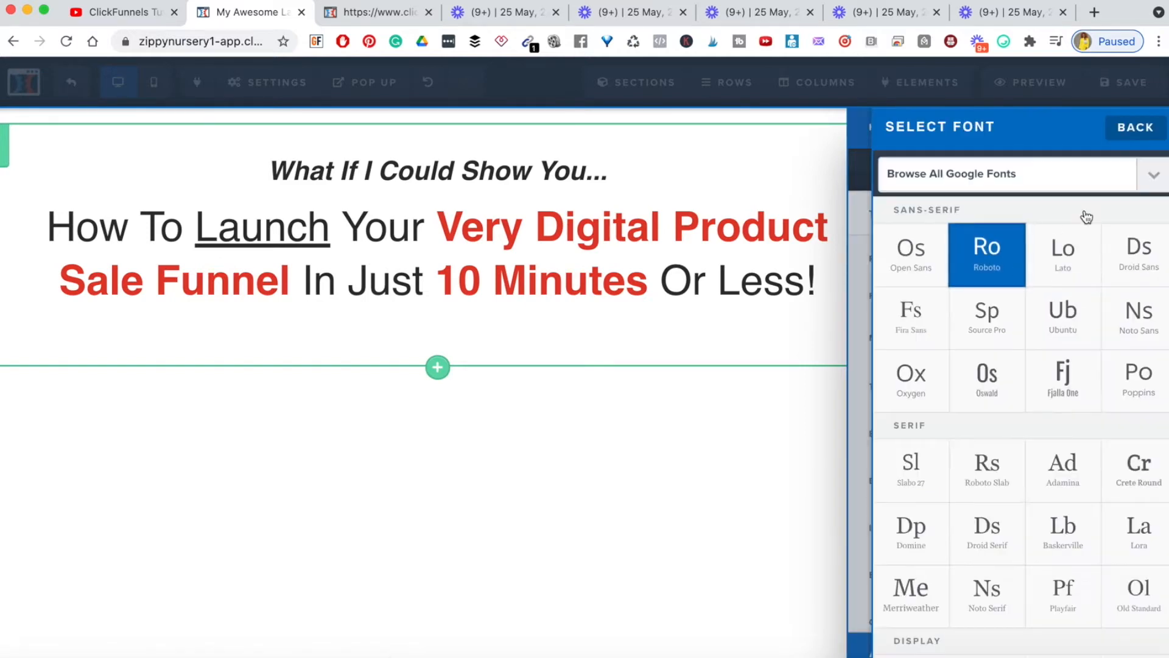
{"action": "left_click", "coordinate": [1063, 262]}
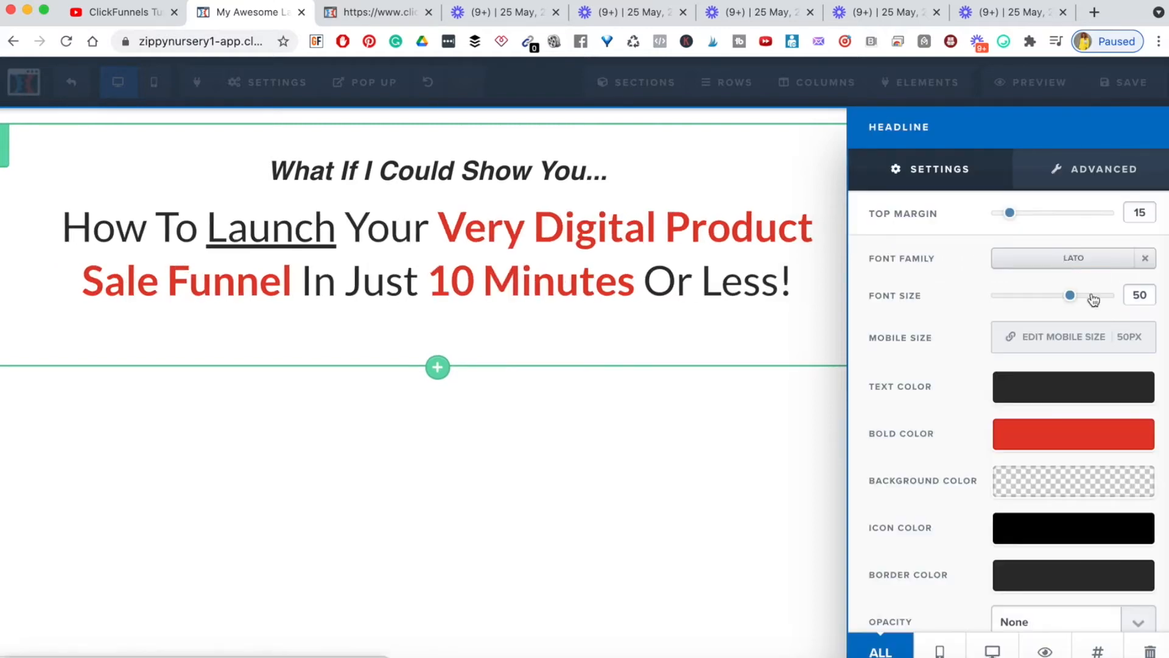
Try the second headline in the Noto Serif, Slabo 27, Alfa Slab One and Gloria Hallelujah fonts
{"action": "left_click", "coordinate": [1063, 261]}
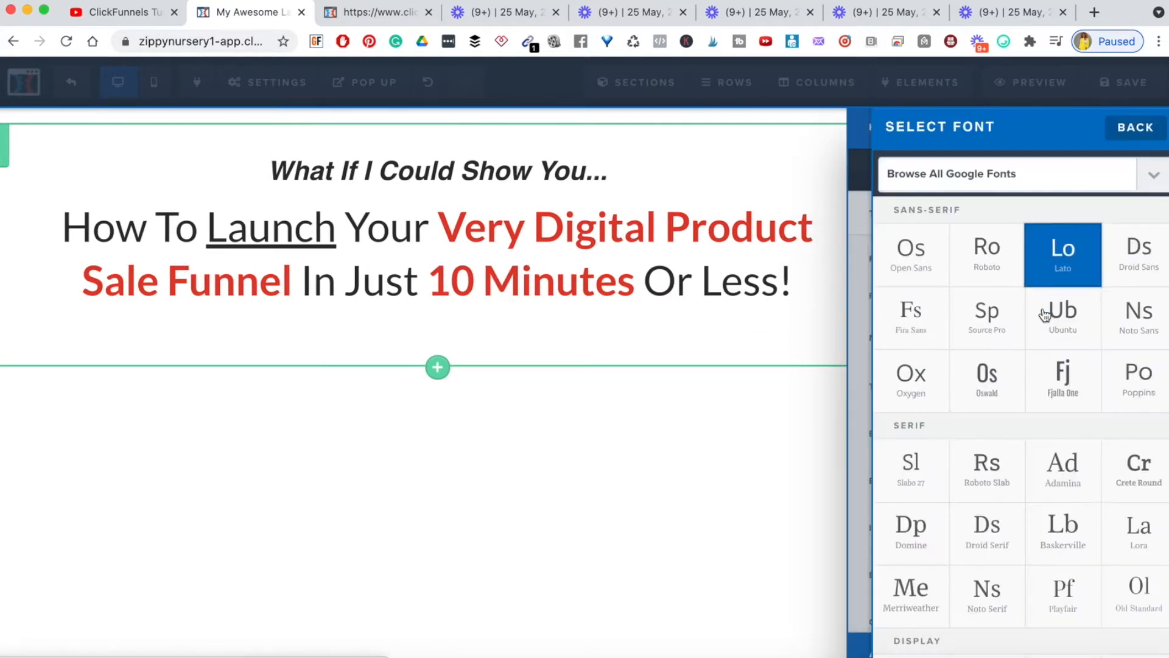
{"action": "scroll", "coordinate": [1048, 517], "scroll_direction": "down", "scroll_amount": 1}
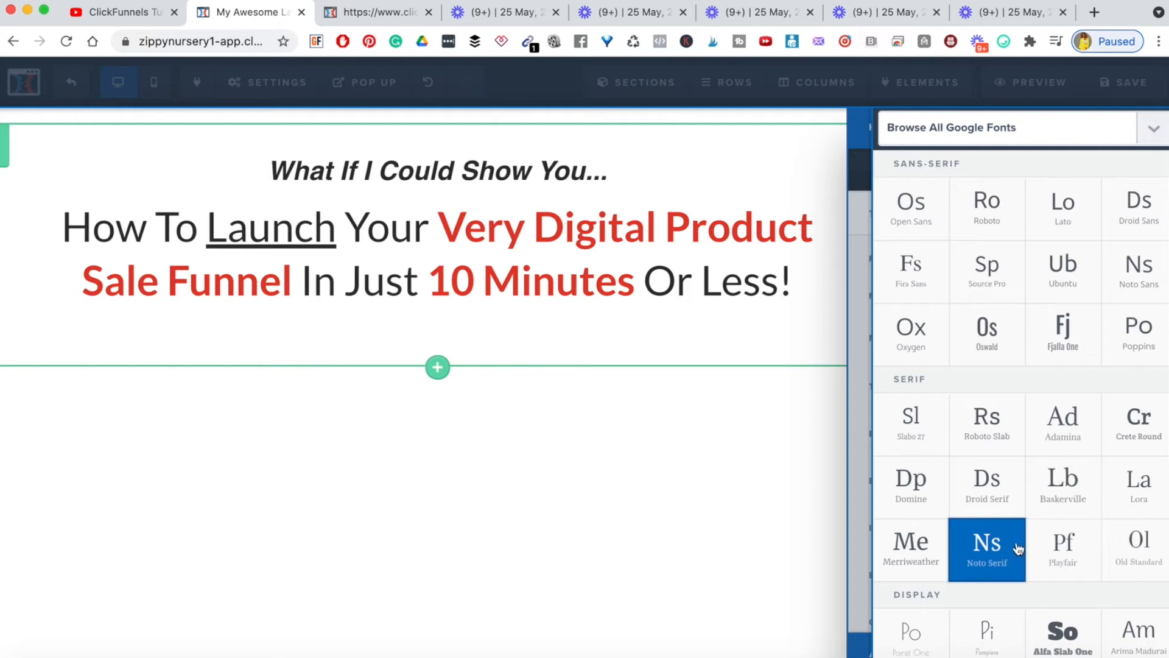
{"action": "left_click", "coordinate": [987, 544]}
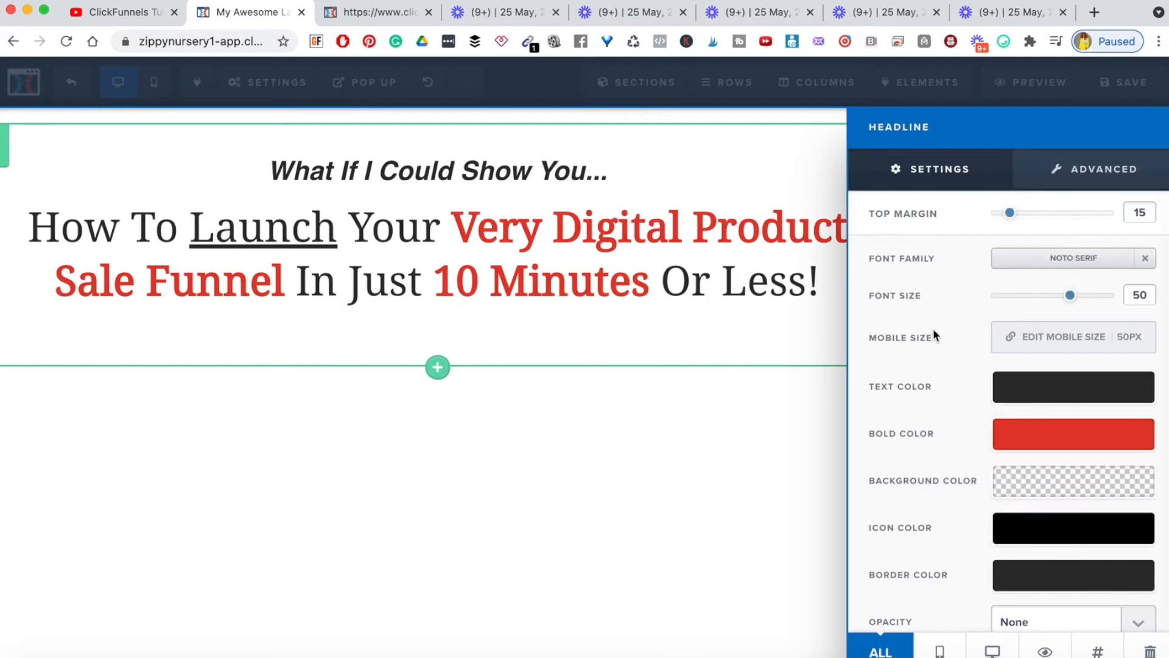
{"action": "left_click", "coordinate": [1051, 263]}
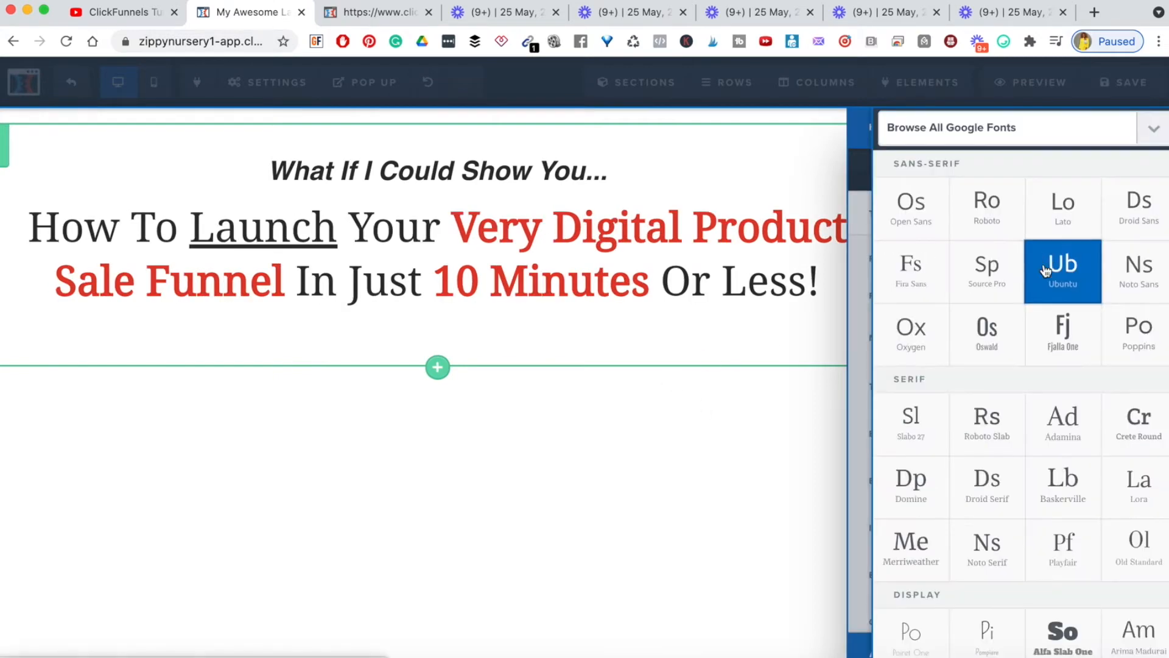
{"action": "left_click", "coordinate": [906, 420]}
{"action": "left_click", "coordinate": [1073, 262]}
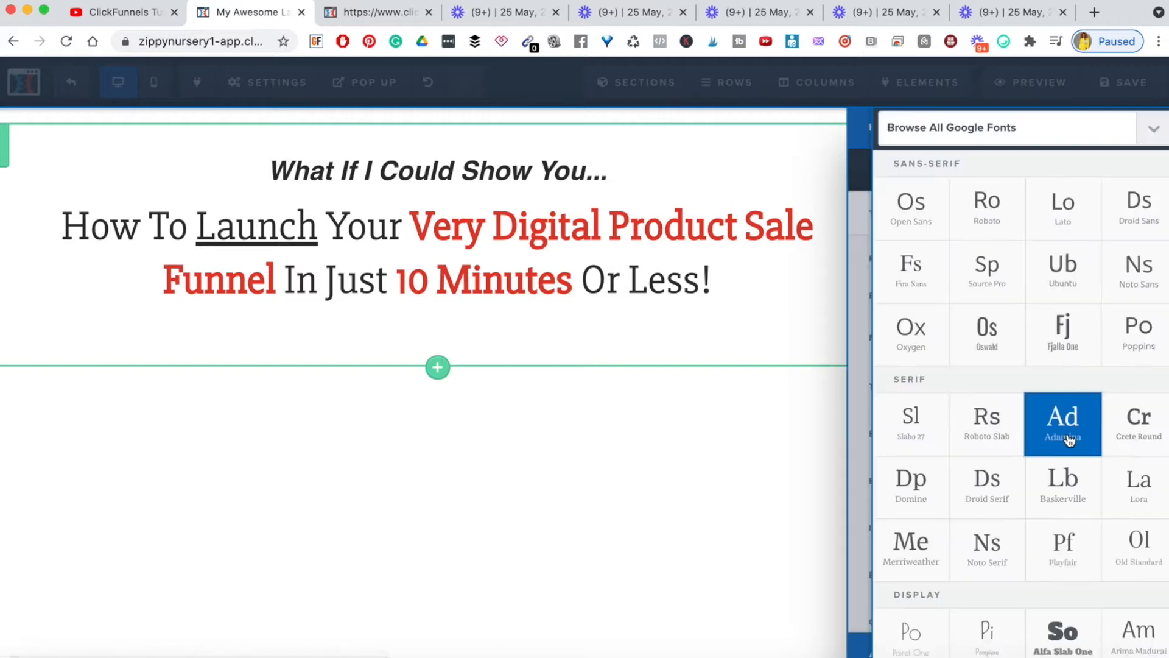
{"action": "scroll", "coordinate": [1051, 327], "scroll_direction": "down", "scroll_amount": 4}
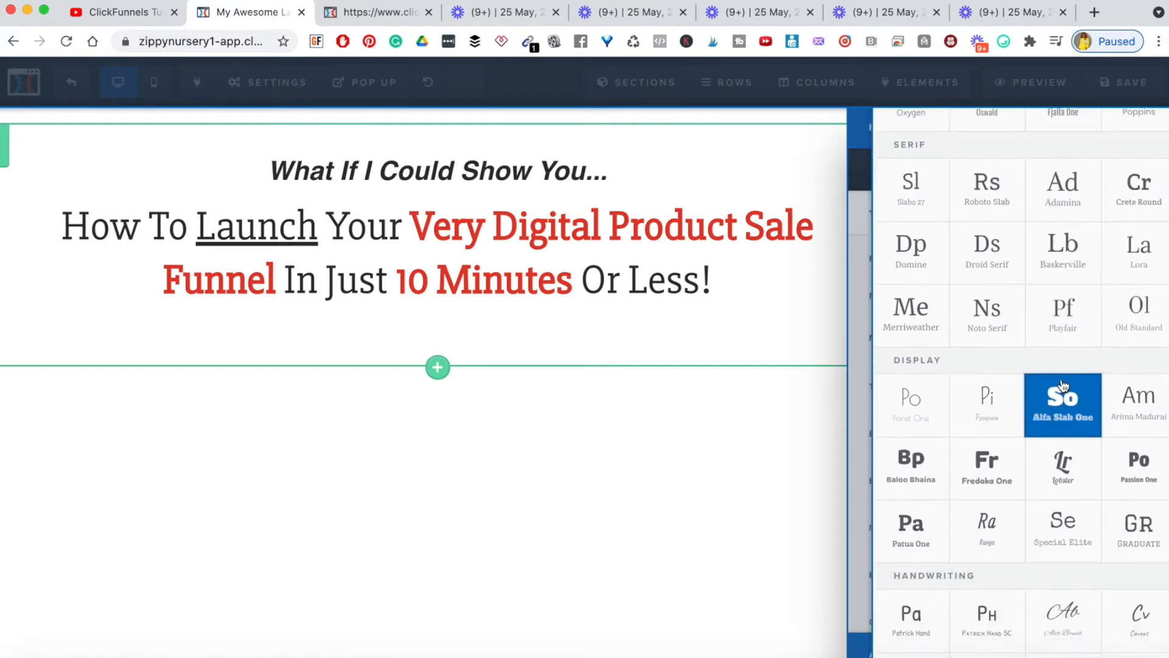
{"action": "left_click", "coordinate": [1061, 390]}
{"action": "left_click", "coordinate": [1095, 259]}
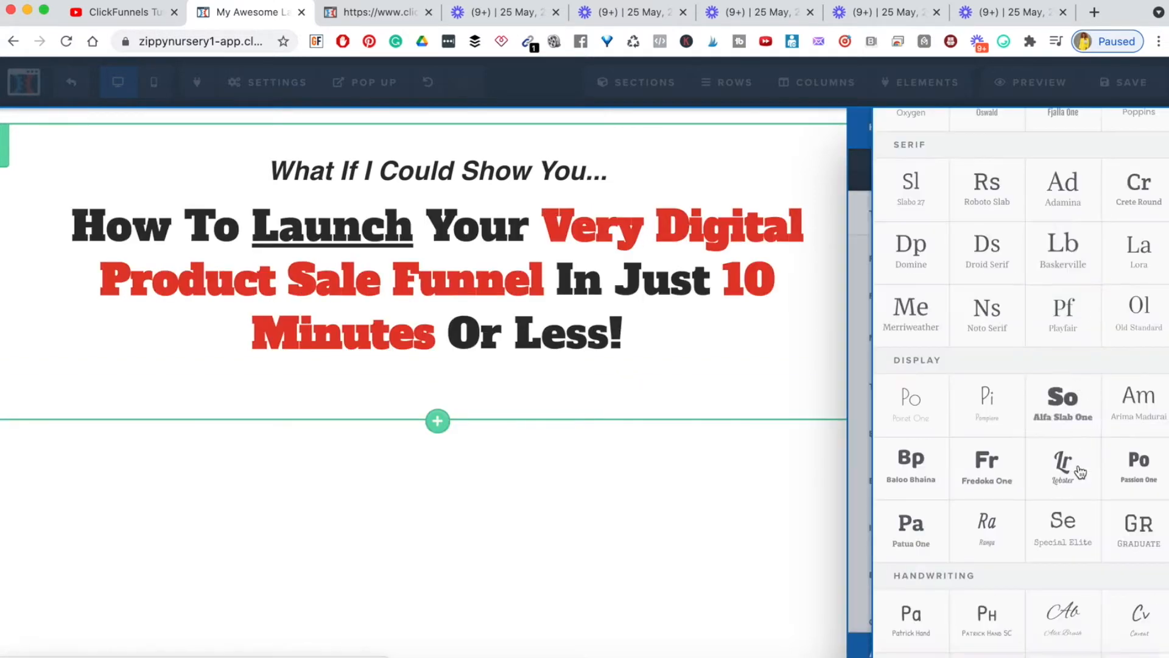
{"action": "scroll", "coordinate": [1023, 527], "scroll_direction": "down", "scroll_amount": 4}
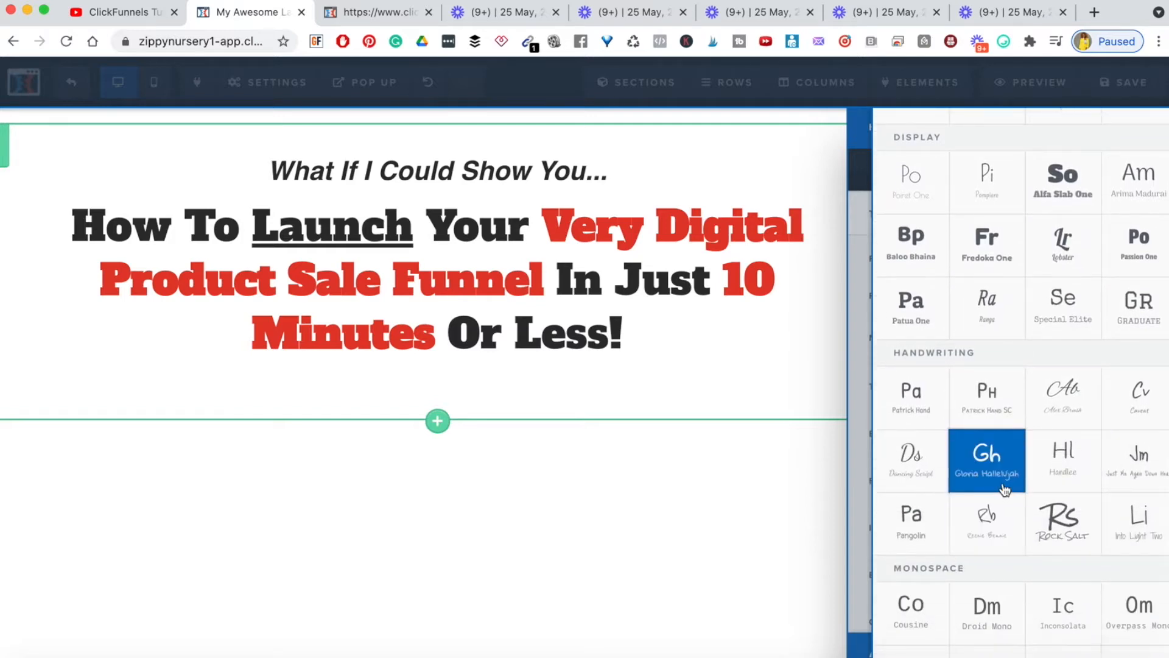
{"action": "left_click", "coordinate": [1000, 482]}
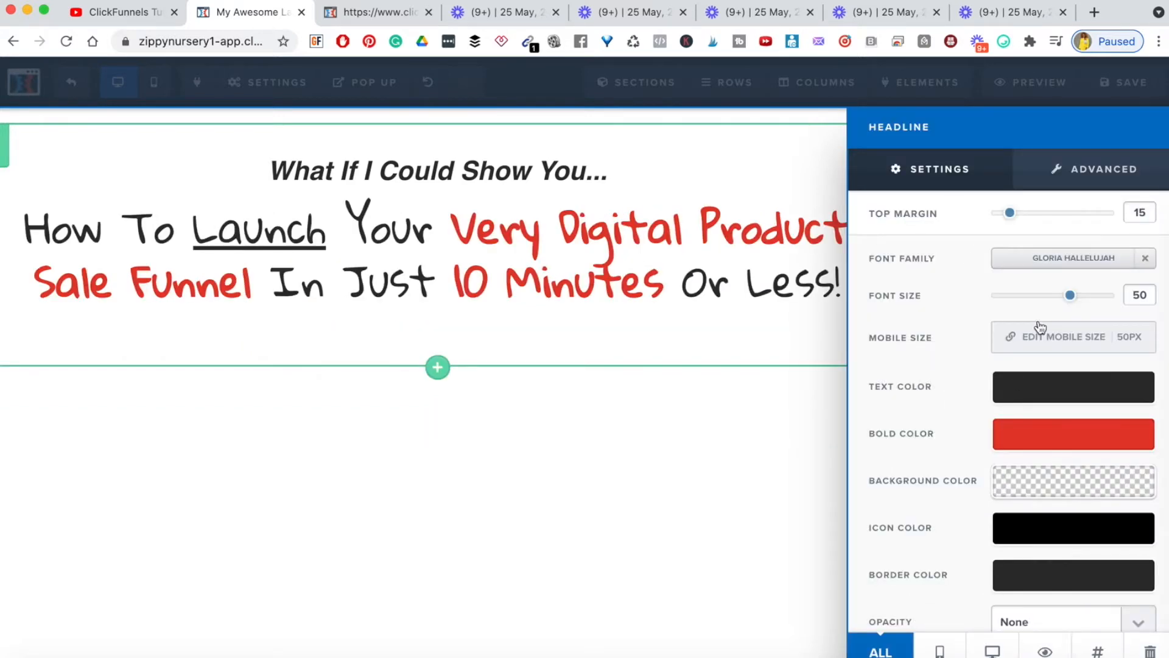
Switch the second headline's font back to Lato and close the headline settings
{"action": "left_click", "coordinate": [1059, 263]}
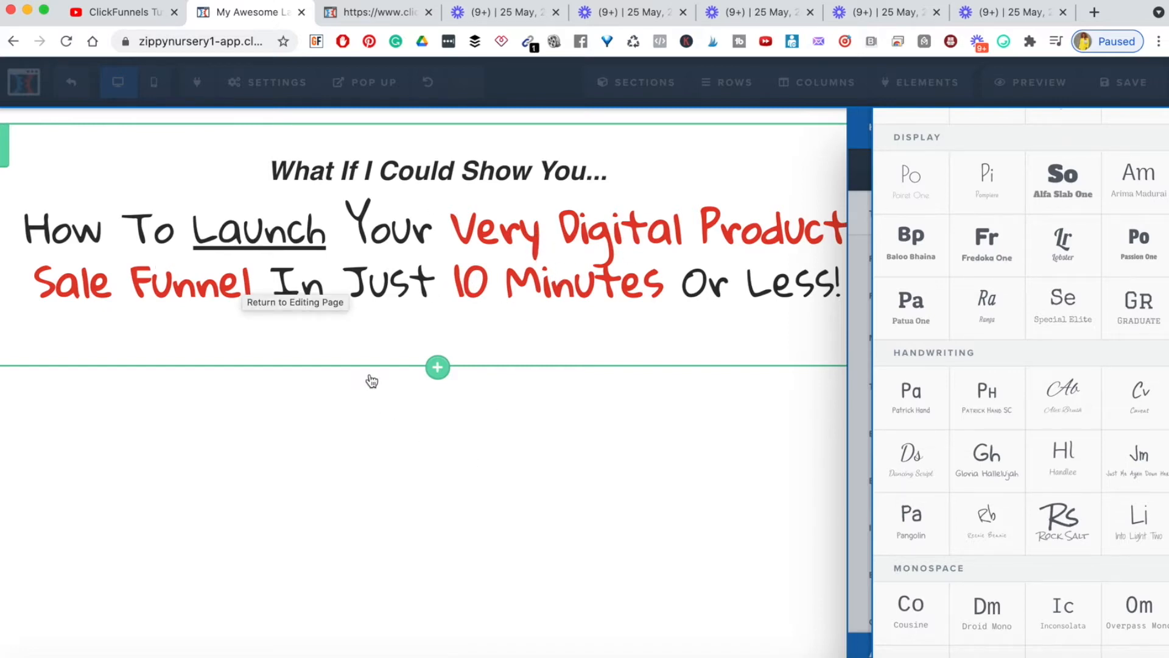
{"action": "scroll", "coordinate": [1032, 464], "scroll_direction": "down", "scroll_amount": 1}
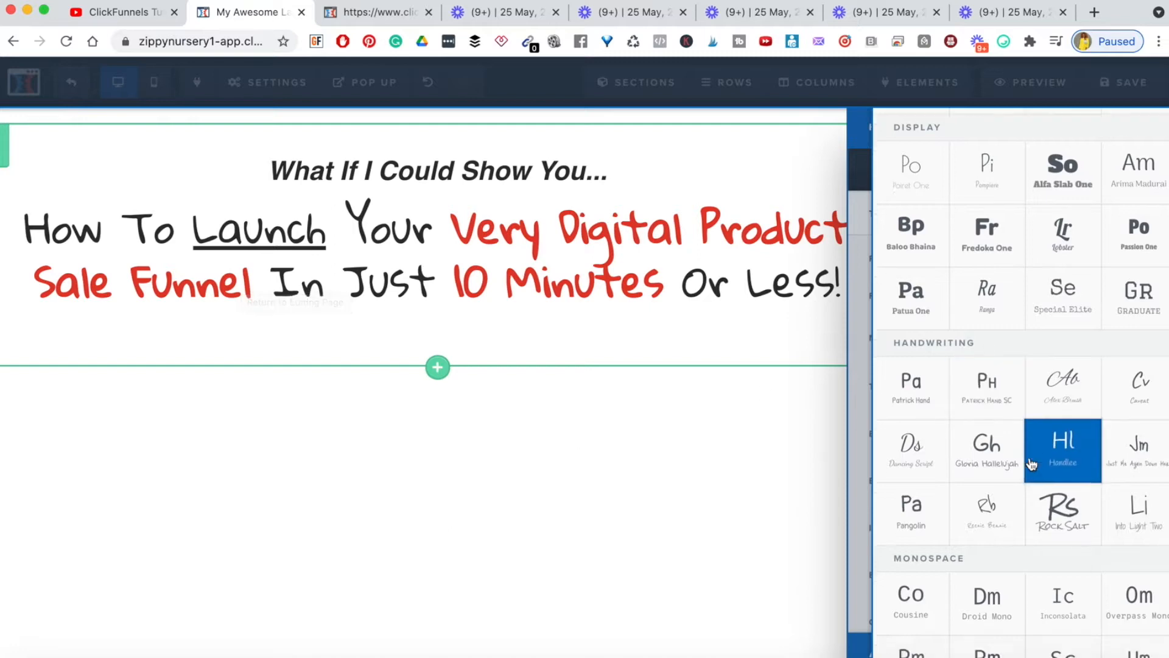
{"action": "scroll", "coordinate": [1031, 464], "scroll_direction": "up", "scroll_amount": 8}
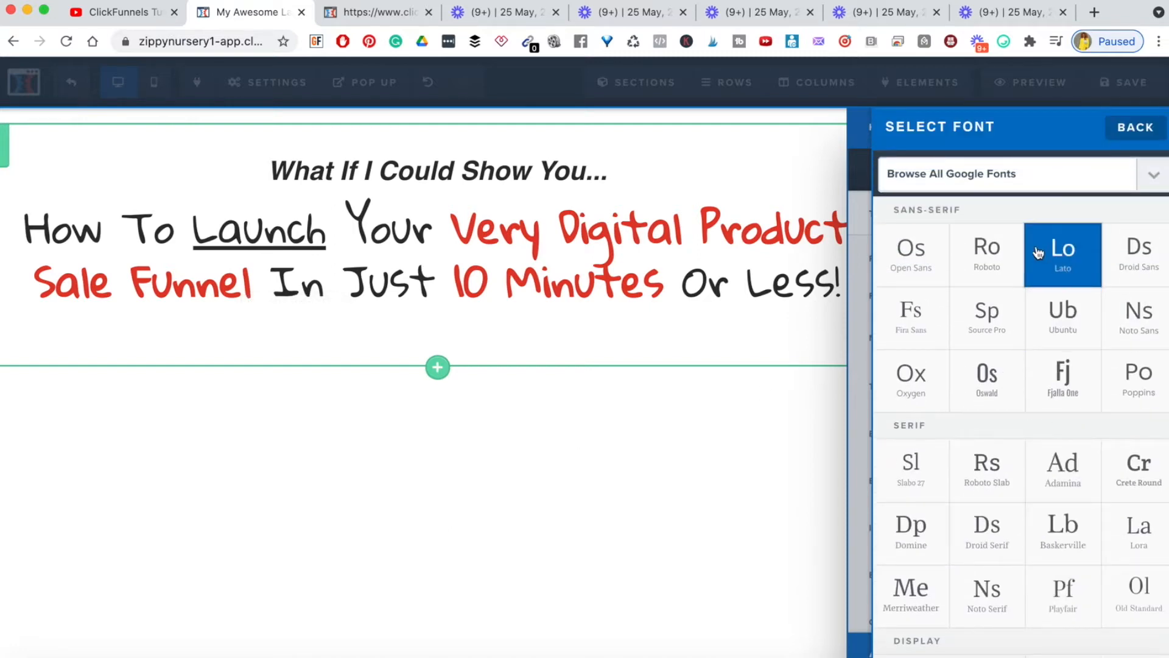
{"action": "left_click", "coordinate": [1073, 258]}
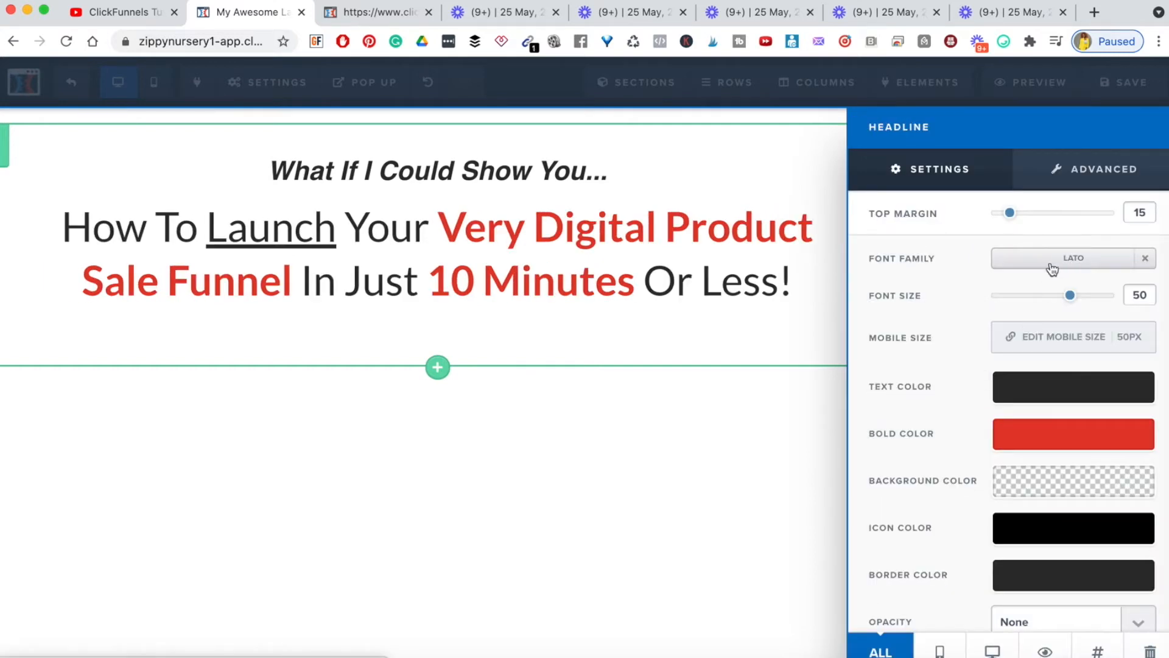
{"action": "left_click", "coordinate": [629, 328]}
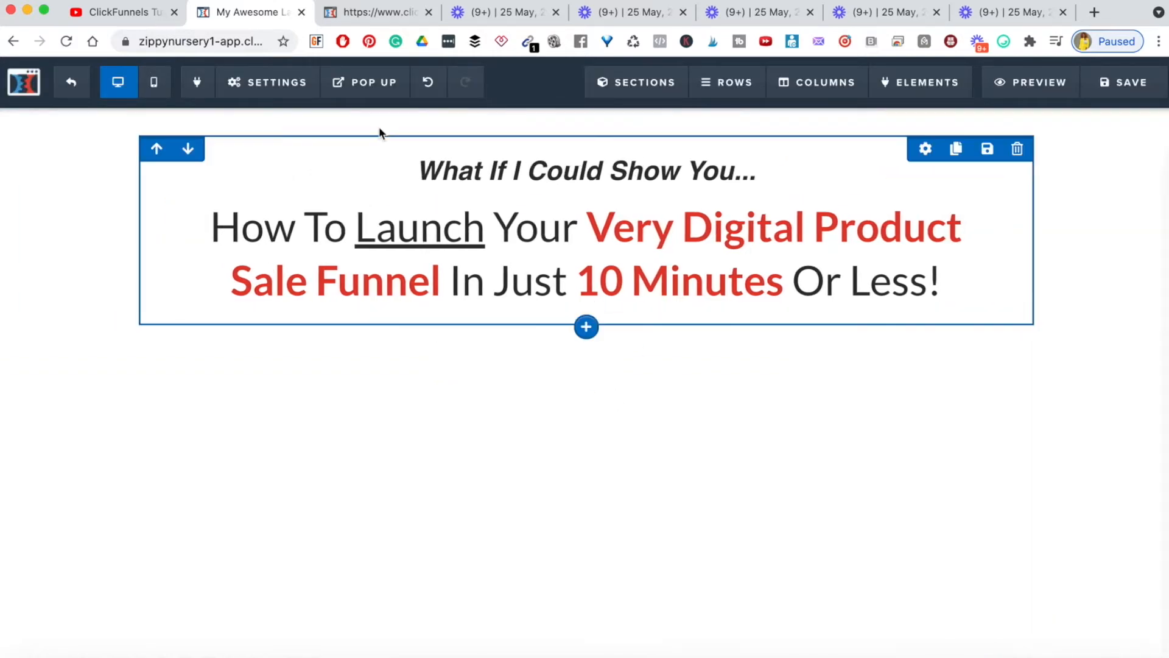
Examine the two headlines and the paragraph beneath them on the example squeeze page
{"action": "left_click", "coordinate": [381, 12]}
{"action": "triple_click", "coordinate": [442, 105]}
{"action": "double_click", "coordinate": [460, 217]}
{"action": "triple_click", "coordinate": [460, 218]}
{"action": "left_click", "coordinate": [413, 331]}
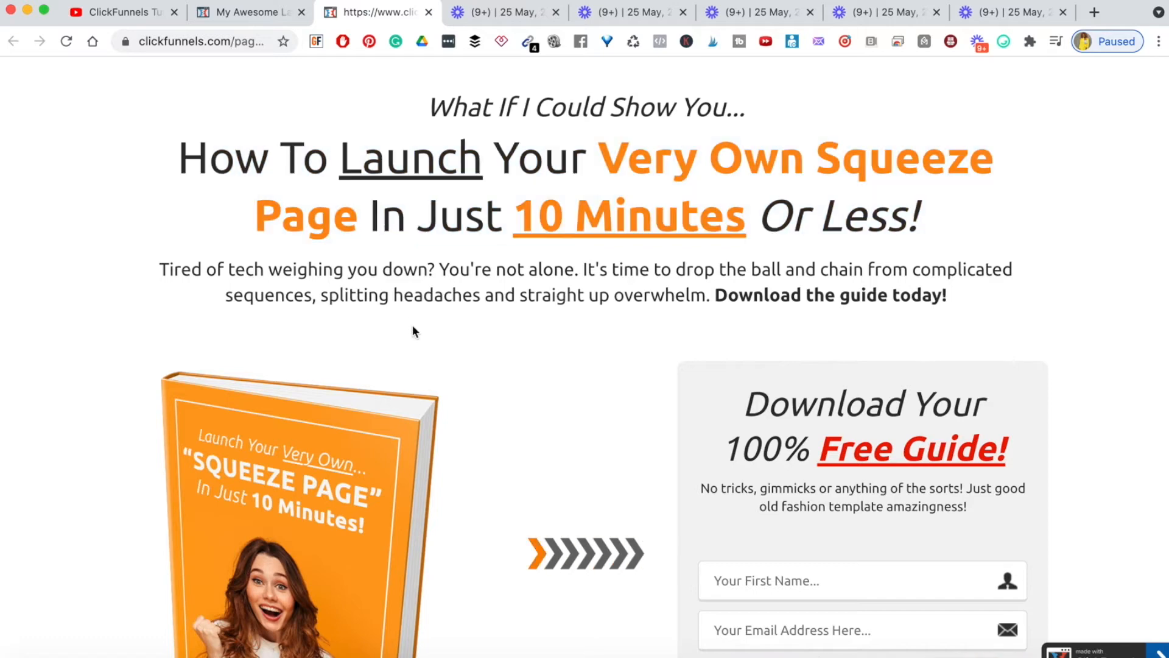
{"action": "triple_click", "coordinate": [388, 271]}
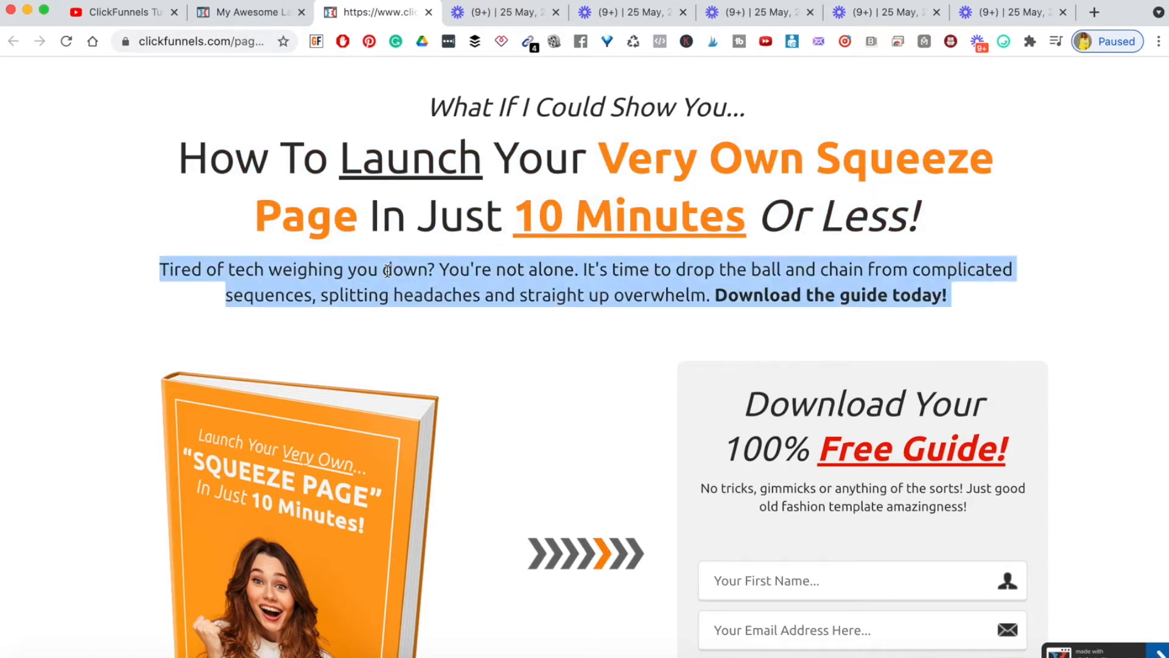
{"action": "double_click", "coordinate": [426, 288]}
{"action": "triple_click", "coordinate": [426, 288]}
{"action": "left_click", "coordinate": [426, 289]}
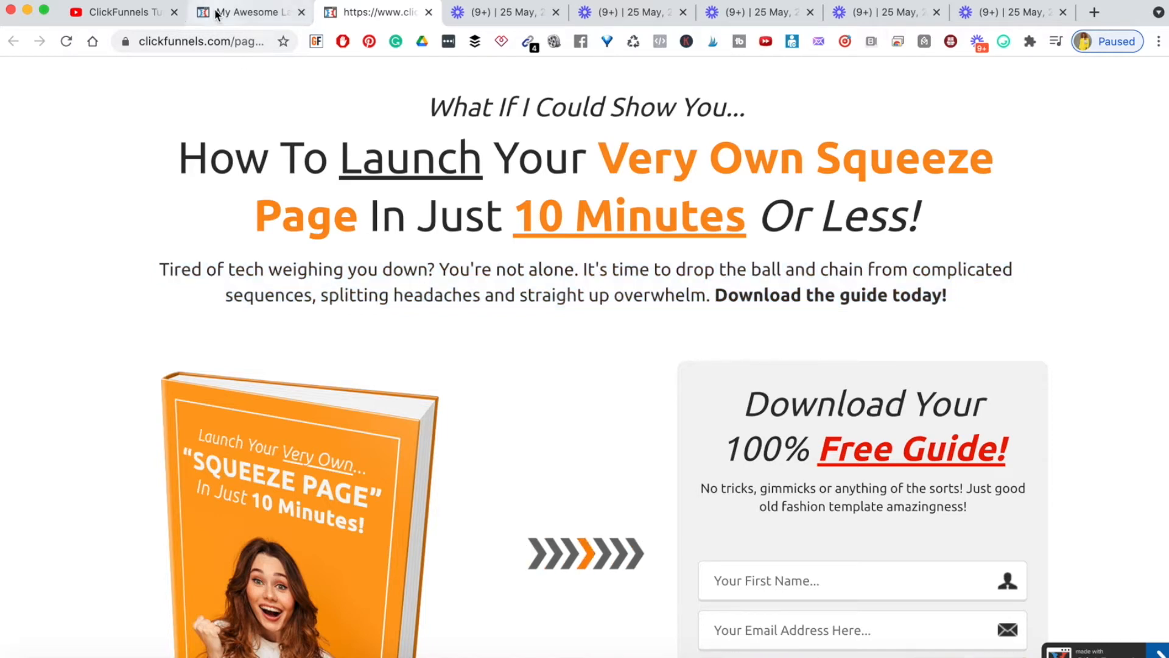
Copy the example page's paragraph starting "Tired of tech weighing you down?" and return to the editor
{"action": "triple_click", "coordinate": [272, 268]}
{"action": "key", "text": "super+c"}
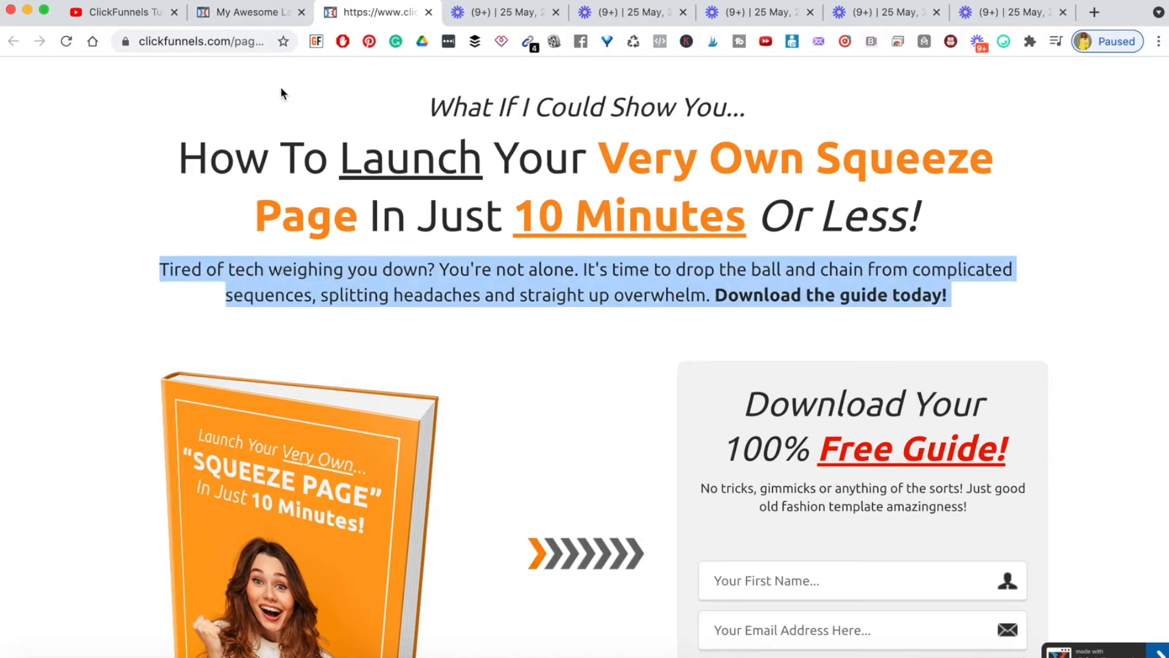
{"action": "left_click", "coordinate": [232, 12]}
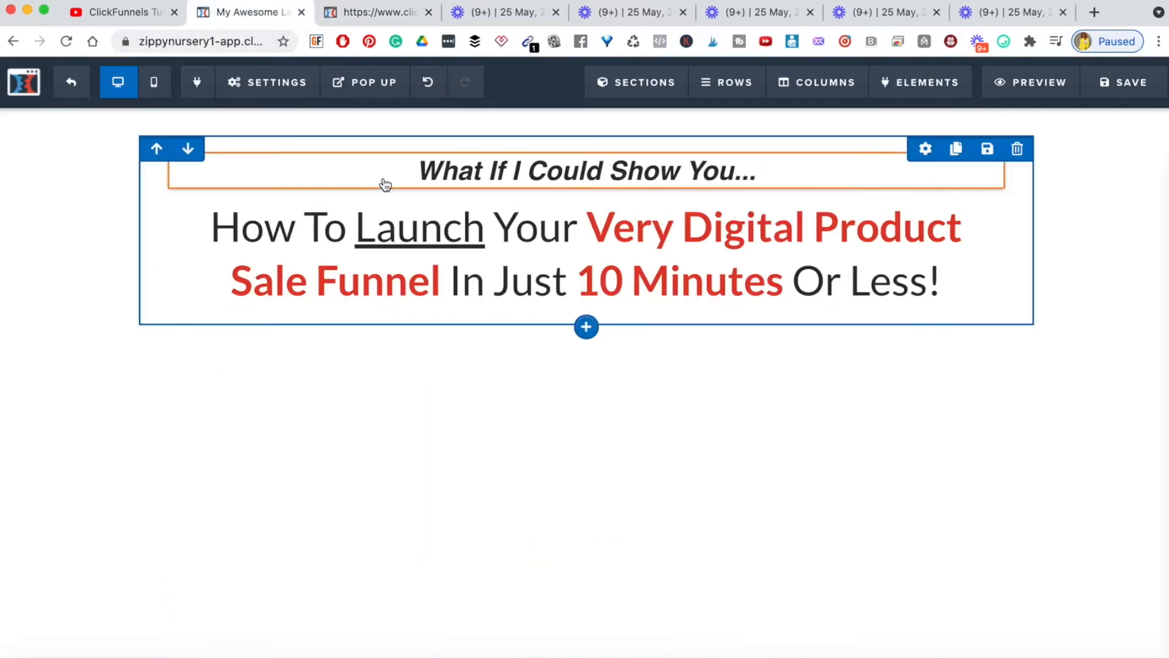
Add a sub-headline element below the second headline and check it against the example page's paragraph
{"action": "left_click", "coordinate": [586, 312]}
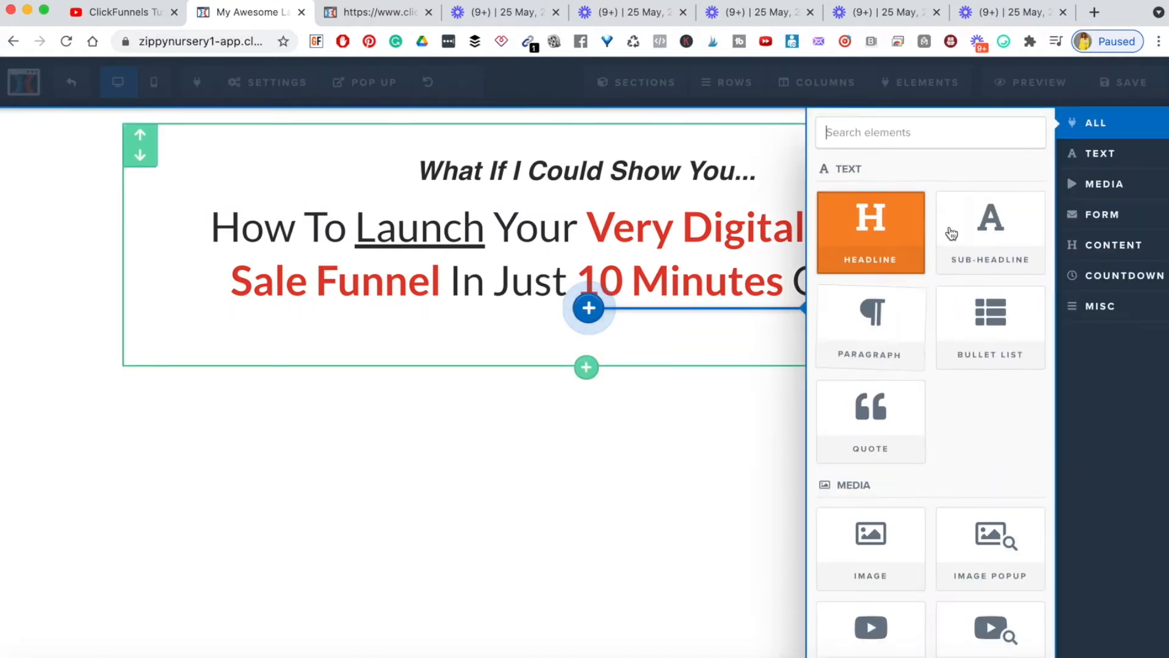
{"action": "left_click", "coordinate": [1013, 231]}
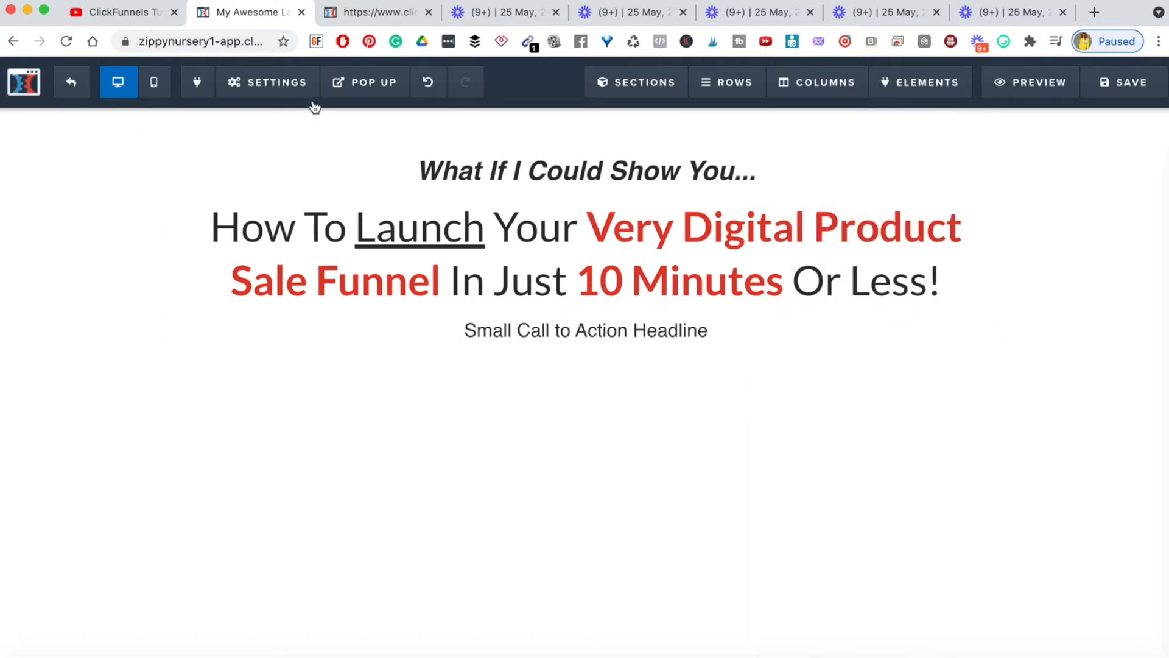
{"action": "left_click", "coordinate": [356, 16]}
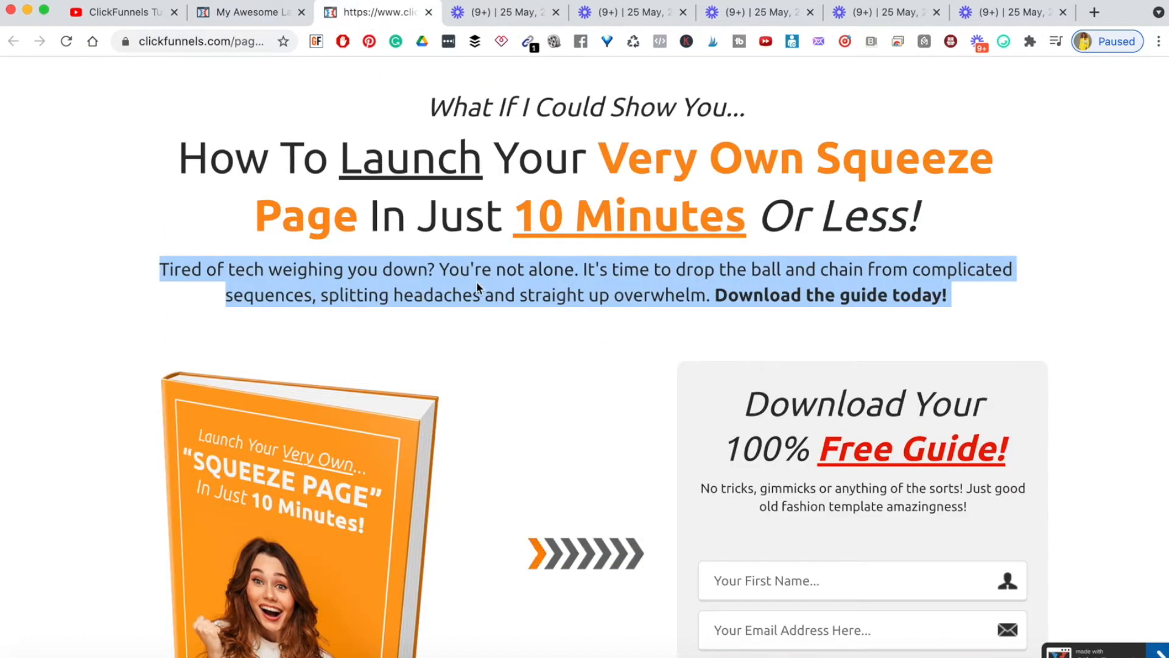
{"action": "left_click", "coordinate": [237, 9]}
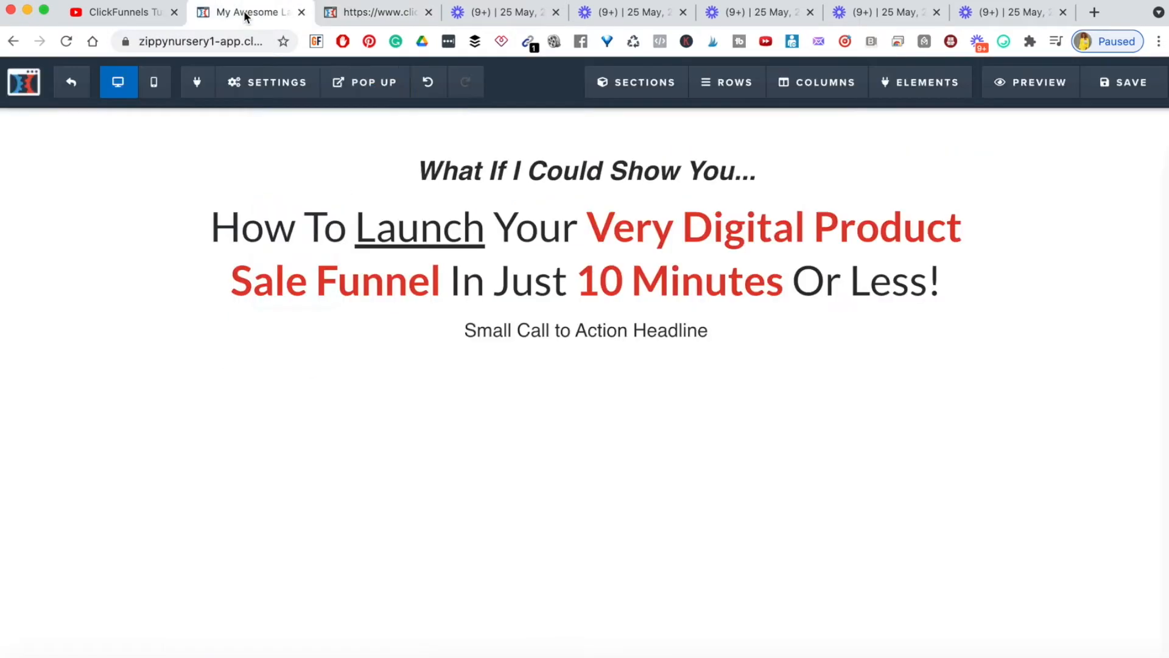
Replace the sub-headline's placeholder text with the copied paragraph ending "Download the guide today!", without a trailing line break
{"action": "left_click", "coordinate": [561, 331]}
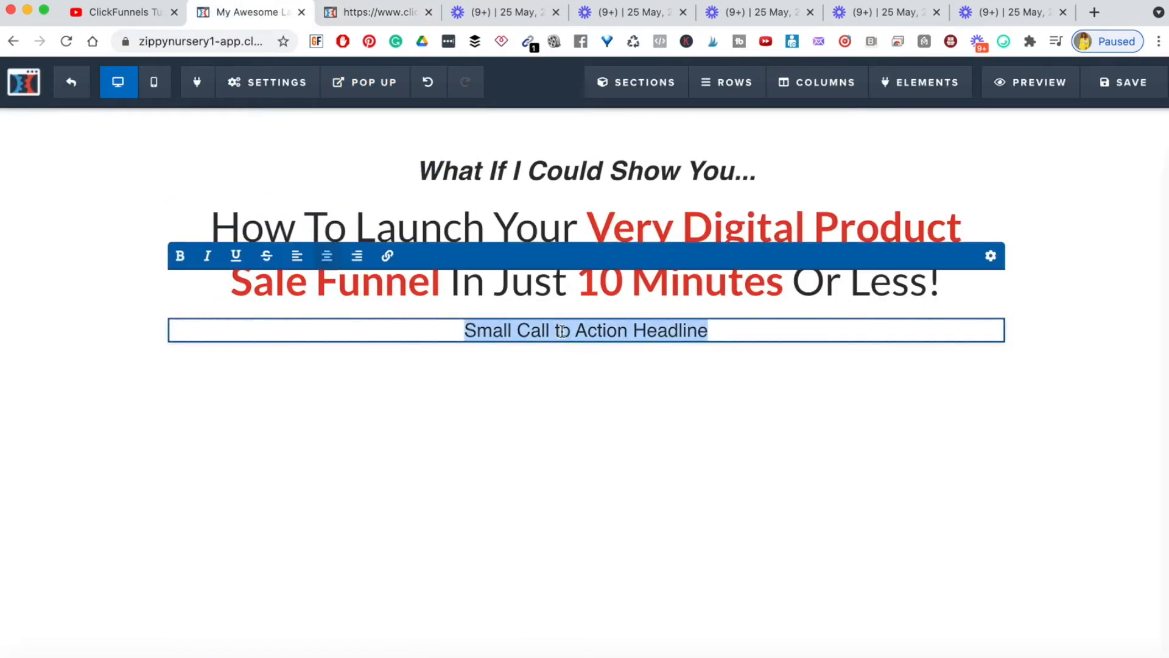
{"action": "key", "text": "super+v"}
{"action": "key", "text": "BackSpace"}
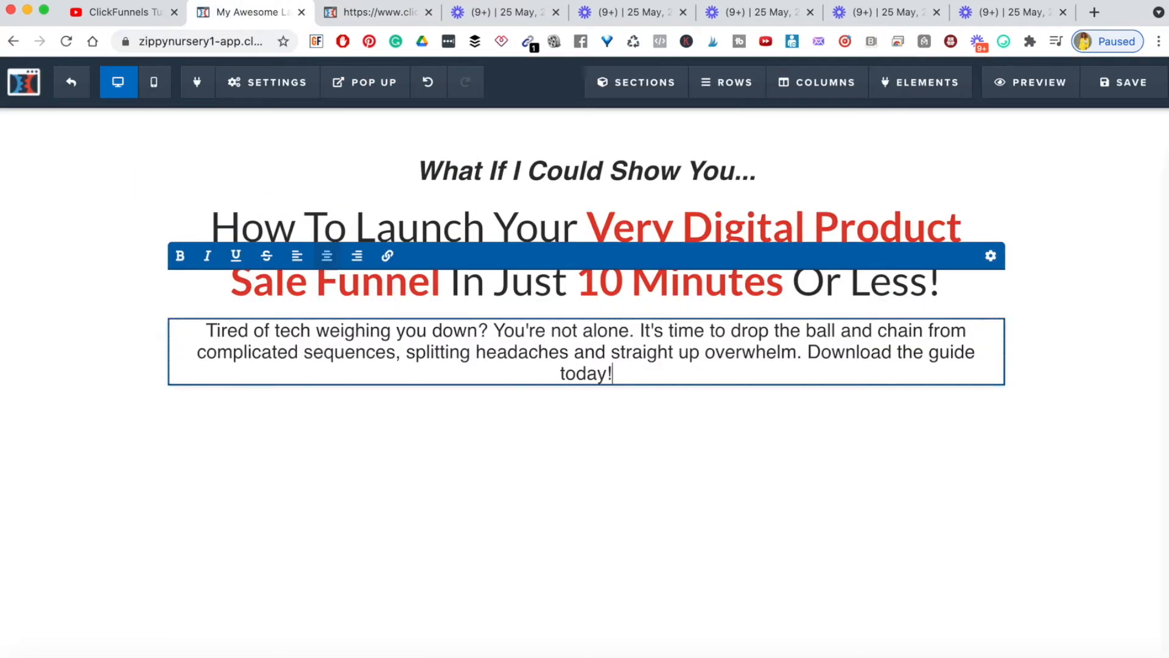
{"action": "left_click", "coordinate": [1049, 457]}
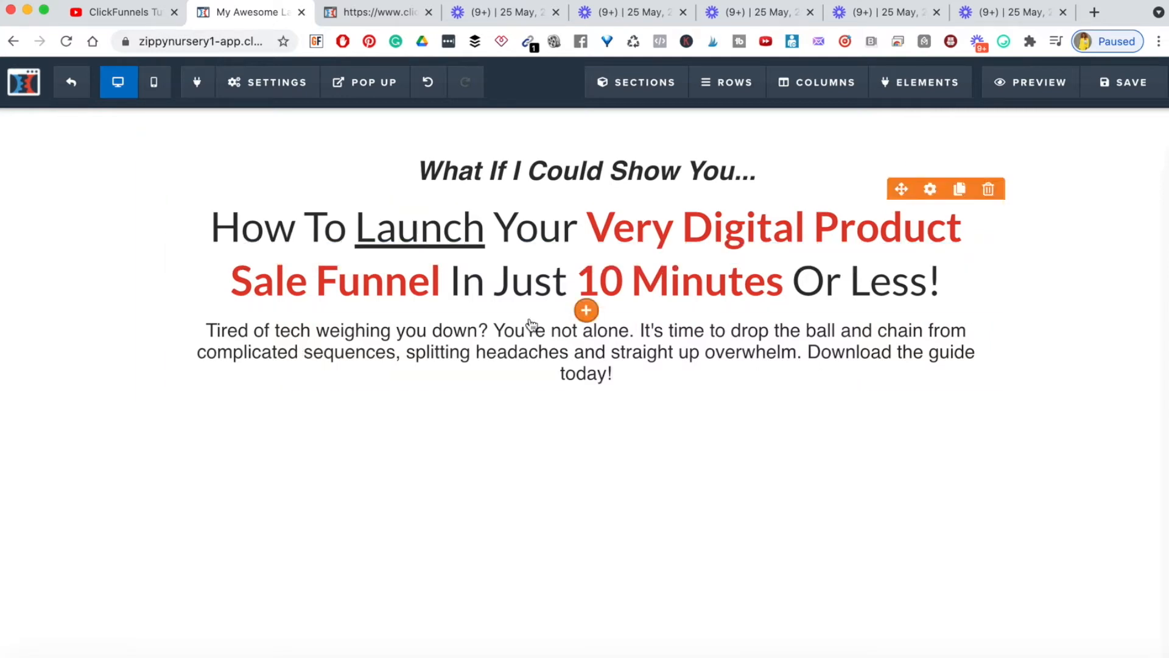
Compare the sub-headline with the example page's paragraph, then set its font size to 22
{"action": "left_click", "coordinate": [350, 17]}
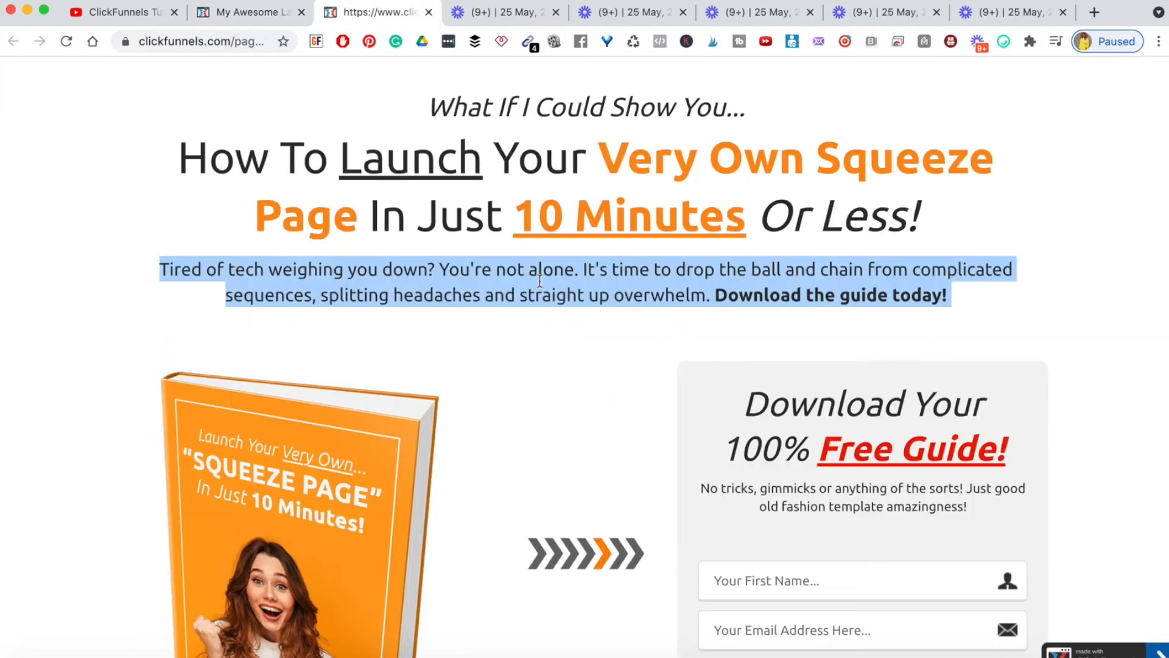
{"action": "left_click", "coordinate": [286, 13]}
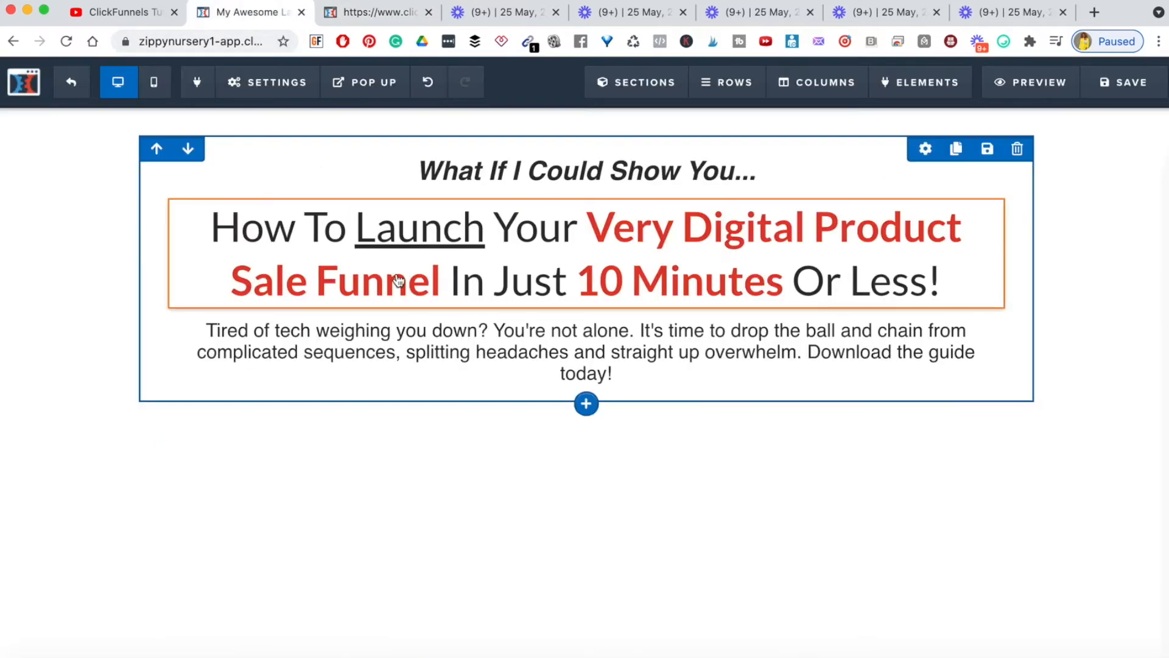
{"action": "left_click", "coordinate": [991, 324]}
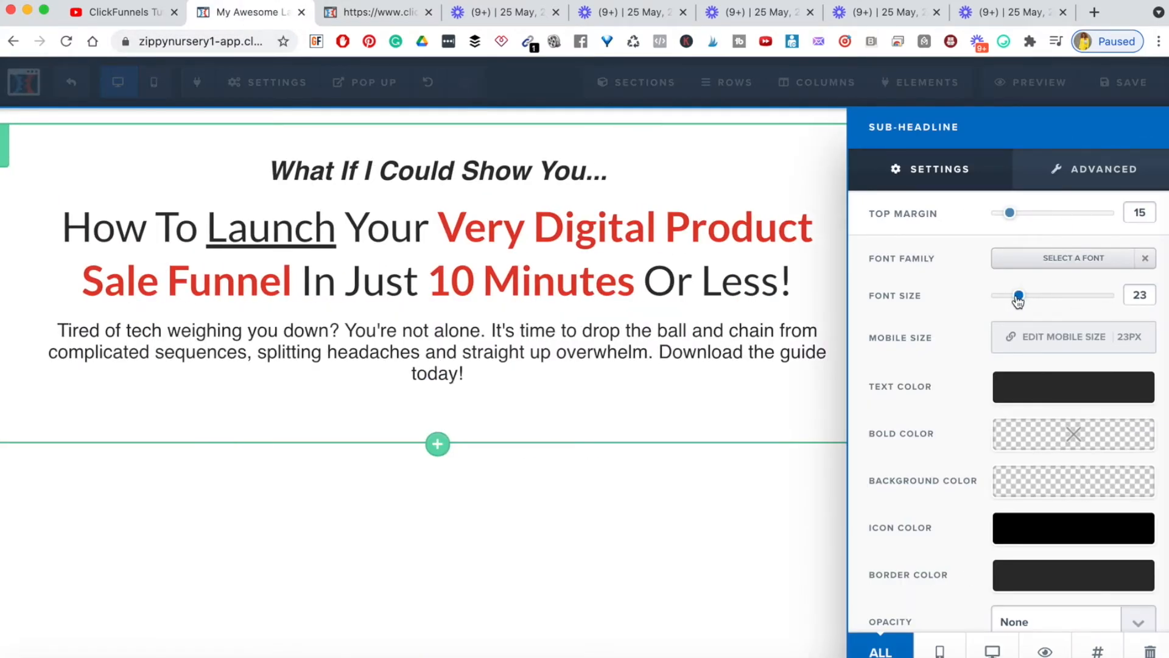
{"action": "left_click_drag", "start_coordinate": [1018, 301], "coordinate": [1016, 301]}
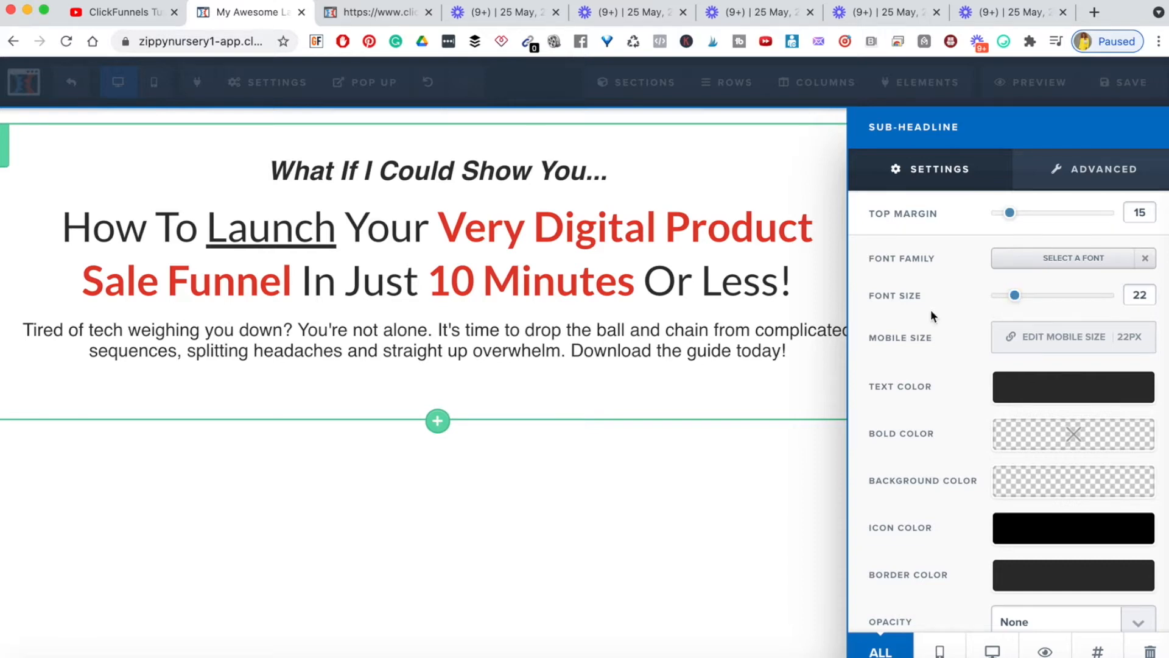
{"action": "left_click", "coordinate": [657, 365]}
Insert "Ready to launch your own income-boosting digital product WITHOUT the" at the start of the sub-headline
{"action": "left_click", "coordinate": [300, 335]}
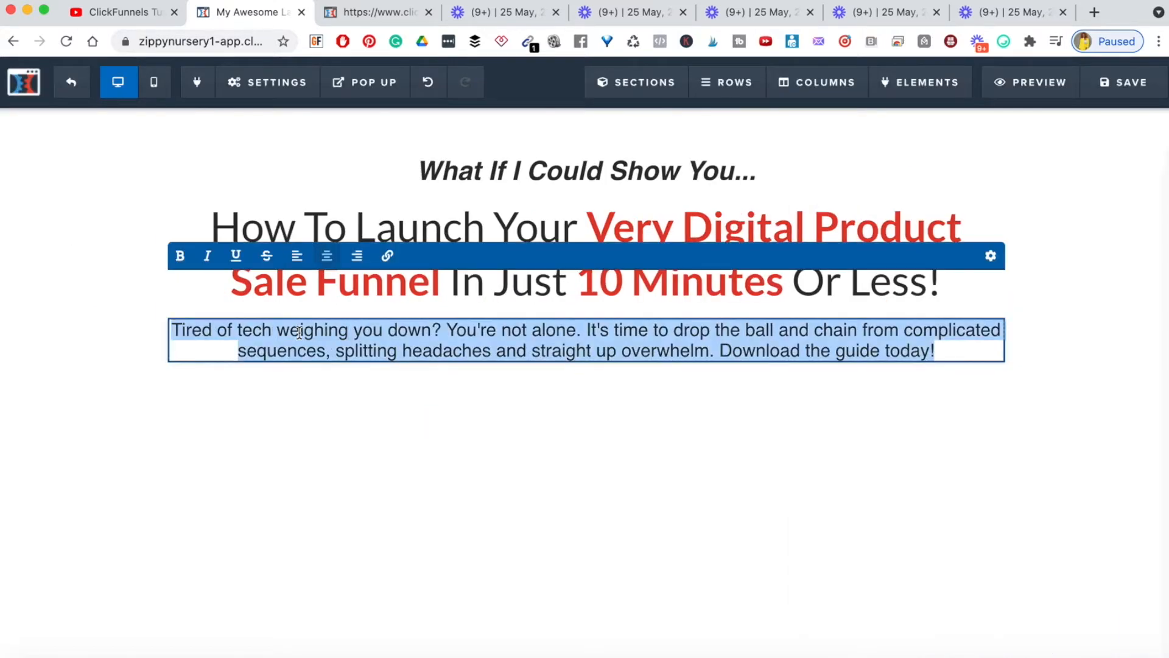
{"action": "left_click", "coordinate": [212, 347]}
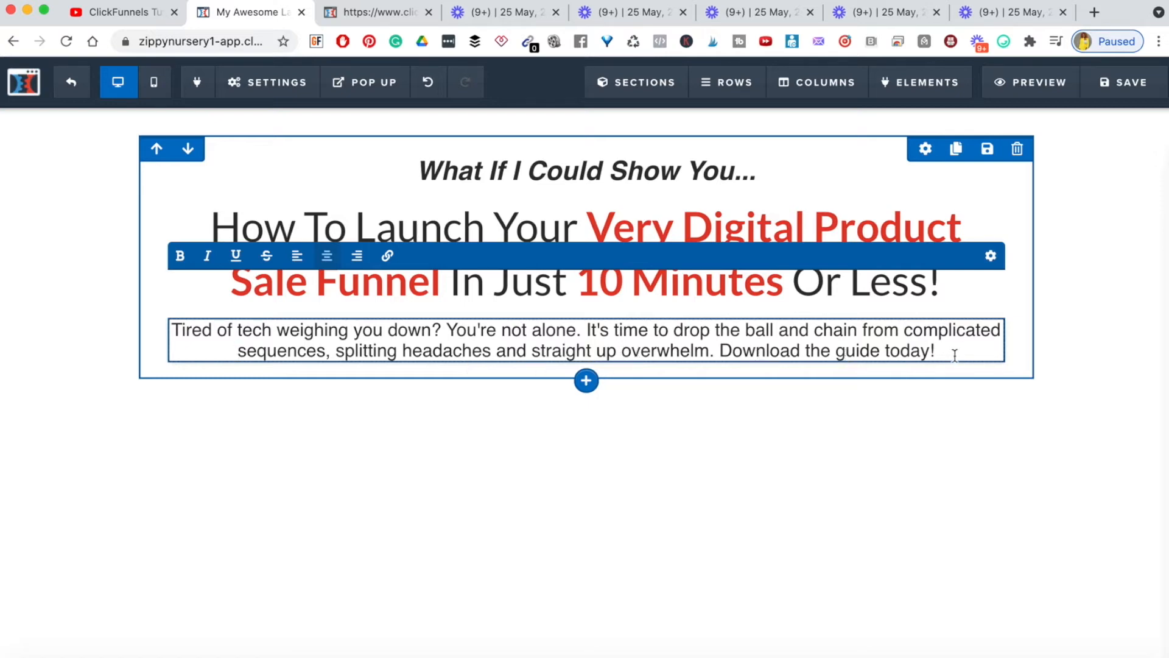
{"action": "left_click", "coordinate": [203, 330]}
{"action": "type", "text": "Read"}
{"action": "type", "text": "y to launch your "}
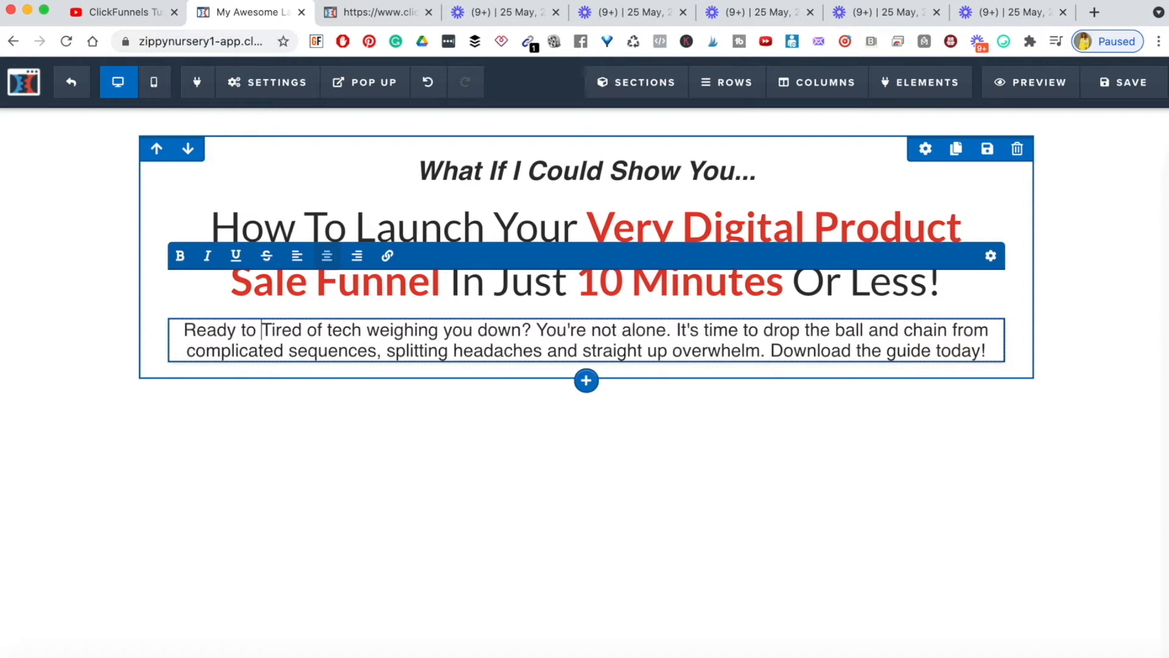
{"action": "type", "text": "own in"}
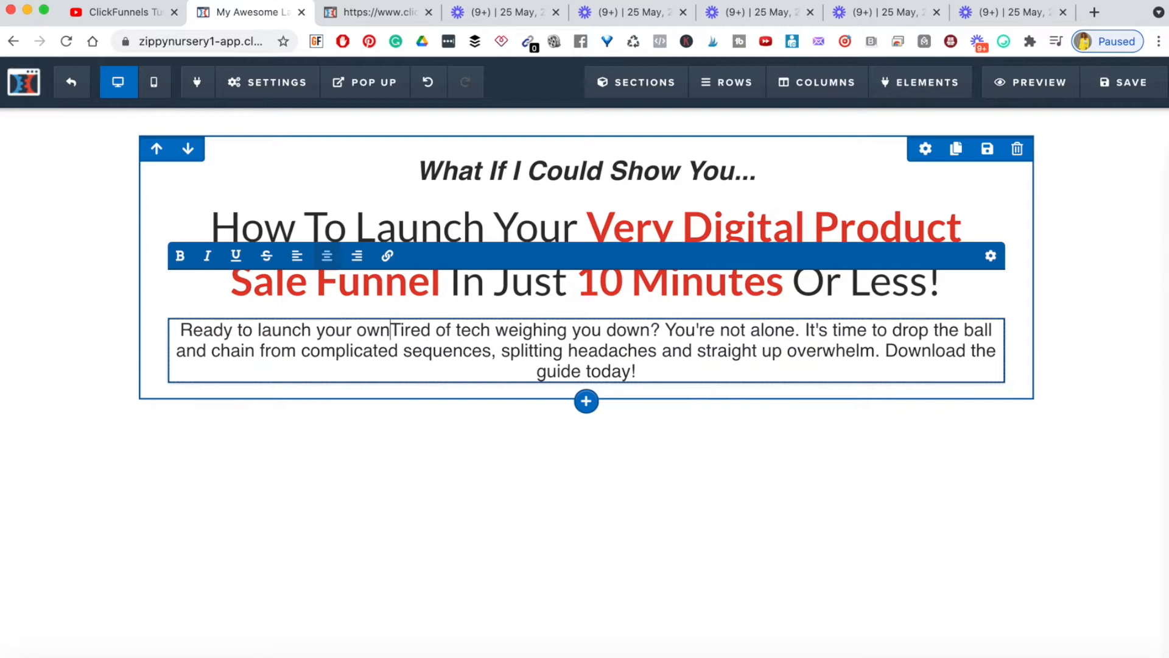
{"action": "type", "text": "com-boosting"}
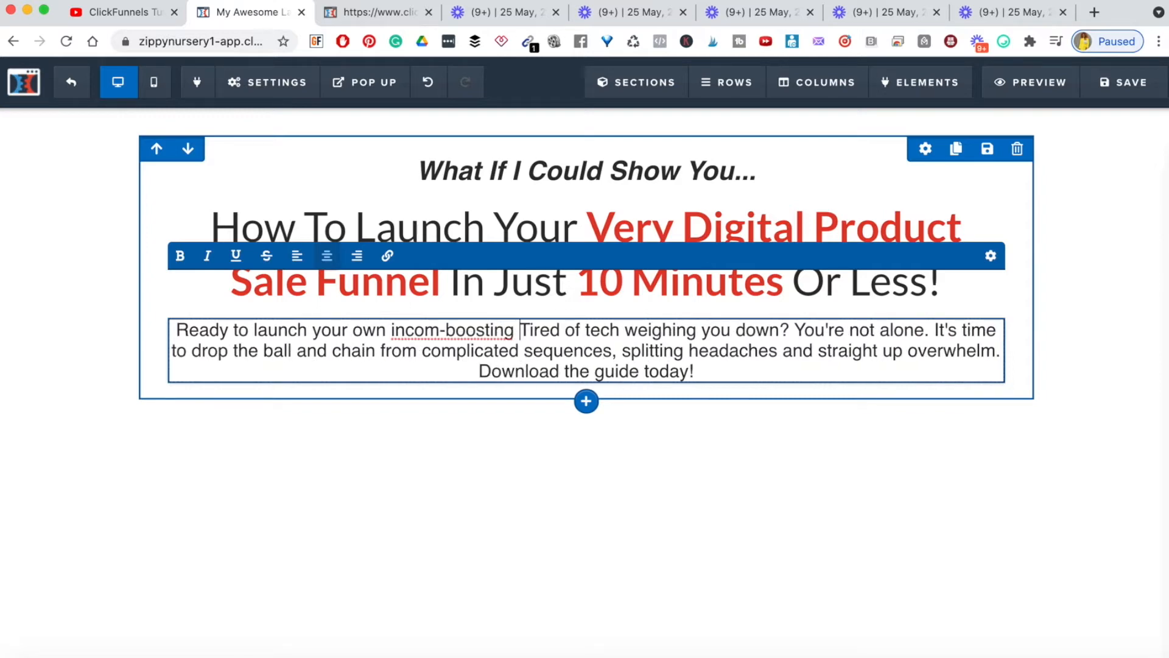
{"action": "left_click", "coordinate": [441, 329]}
{"action": "type", "text": "e-boosting "}
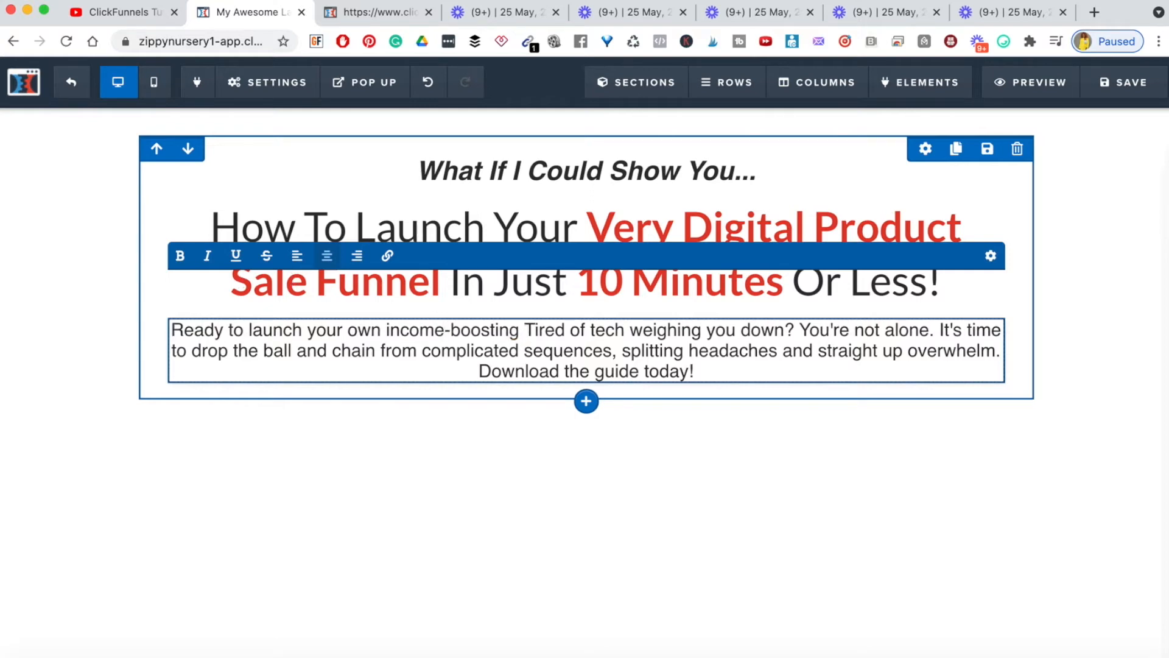
{"action": "type", "text": "digital product WIT"}
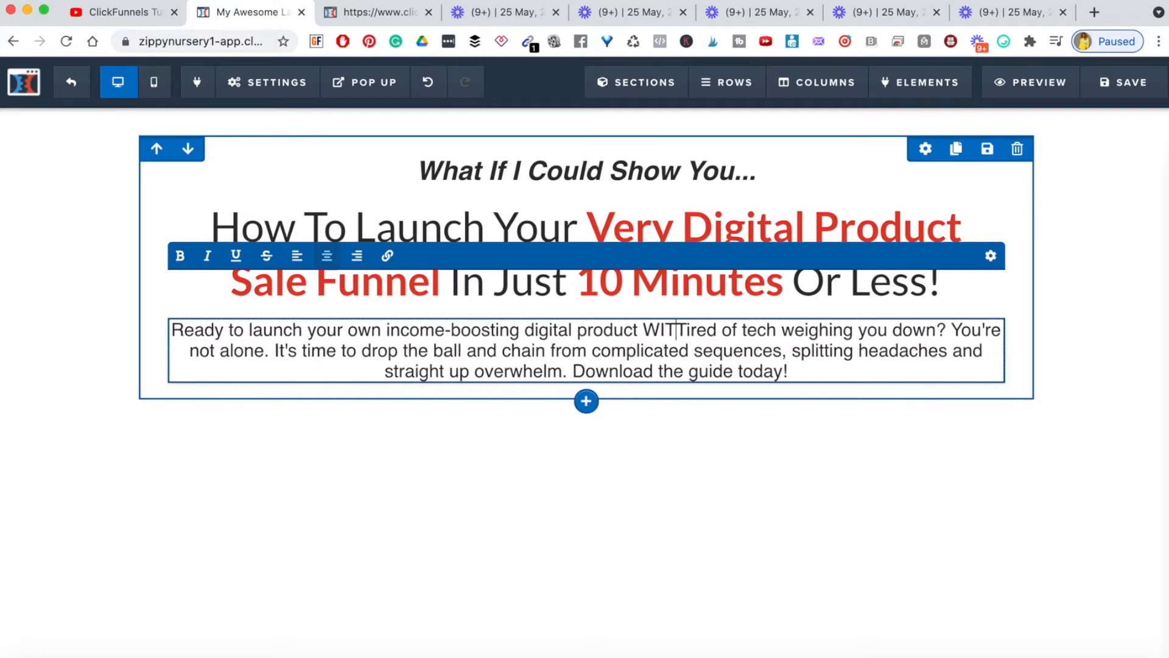
{"action": "type", "text": "HOUT the"}
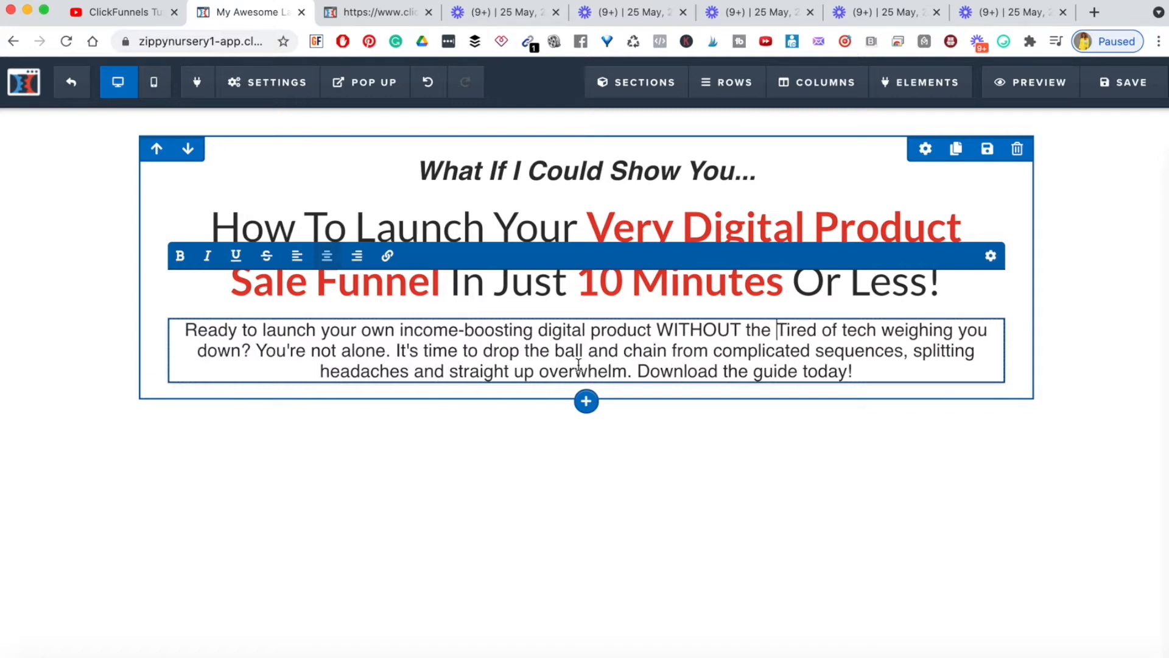
Delete the words "Tired of" and the extra space before "tech weighing you down?" in the sub-headline
{"action": "left_click_drag", "start_coordinate": [781, 330], "coordinate": [836, 329]}
{"action": "key", "text": "BackSpace"}
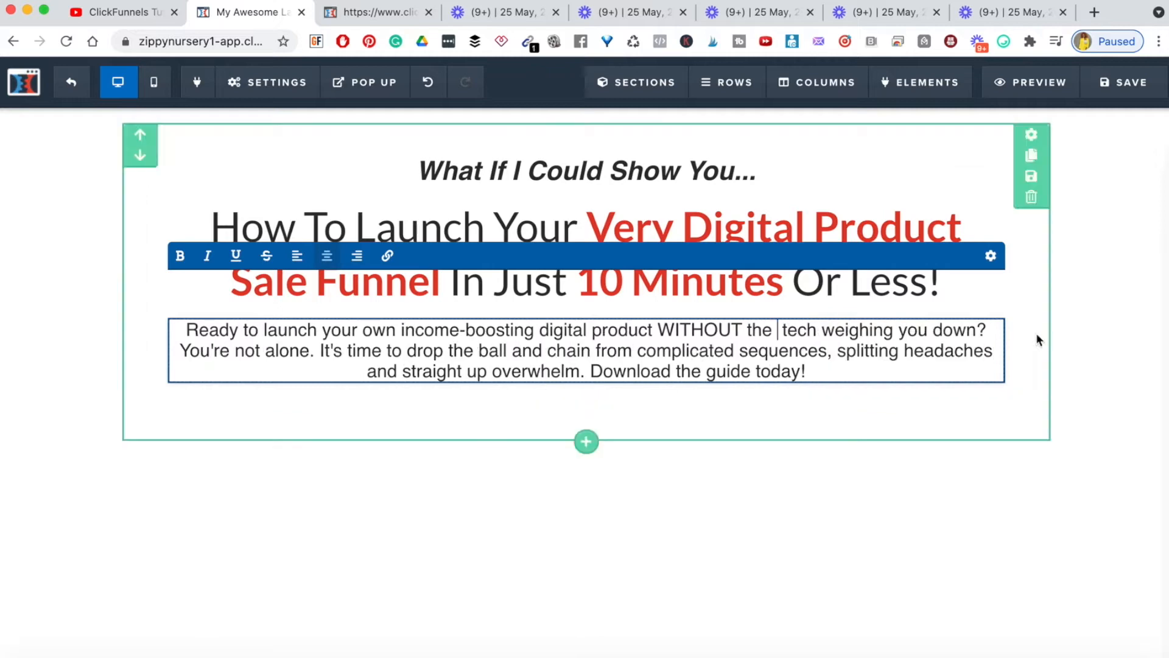
{"action": "key", "text": "BackSpace"}
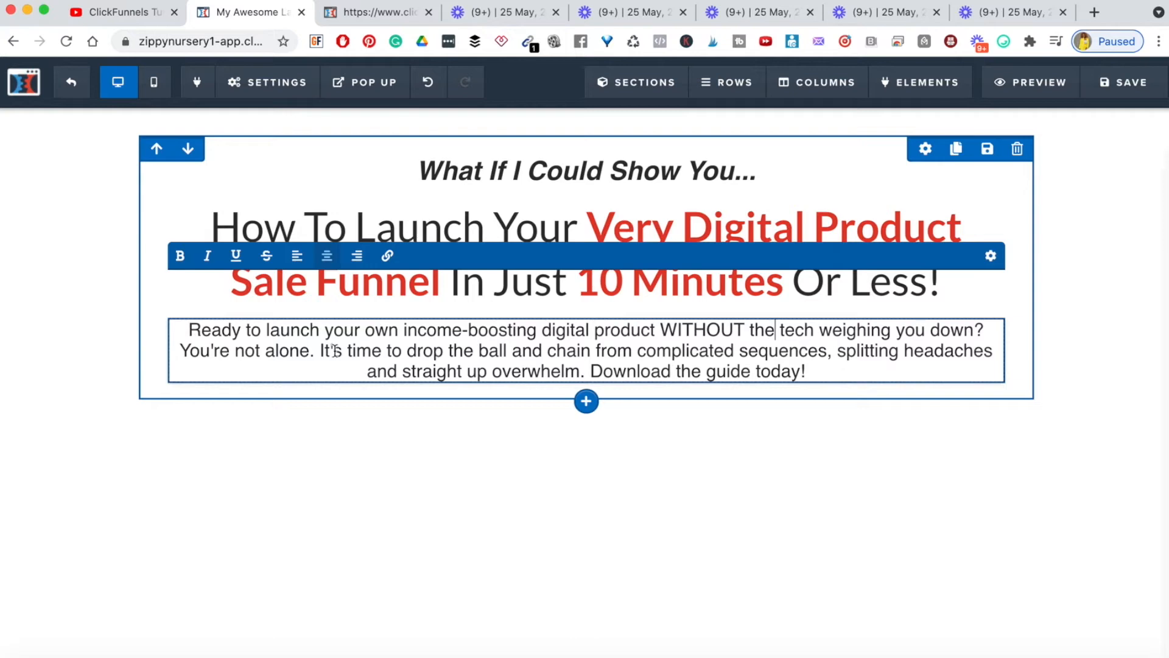
Replace the word "sequences" in the sub-headline with "tools and tech"
{"action": "left_click", "coordinate": [993, 333]}
{"action": "left_click", "coordinate": [548, 352]}
{"action": "double_click", "coordinate": [791, 353]}
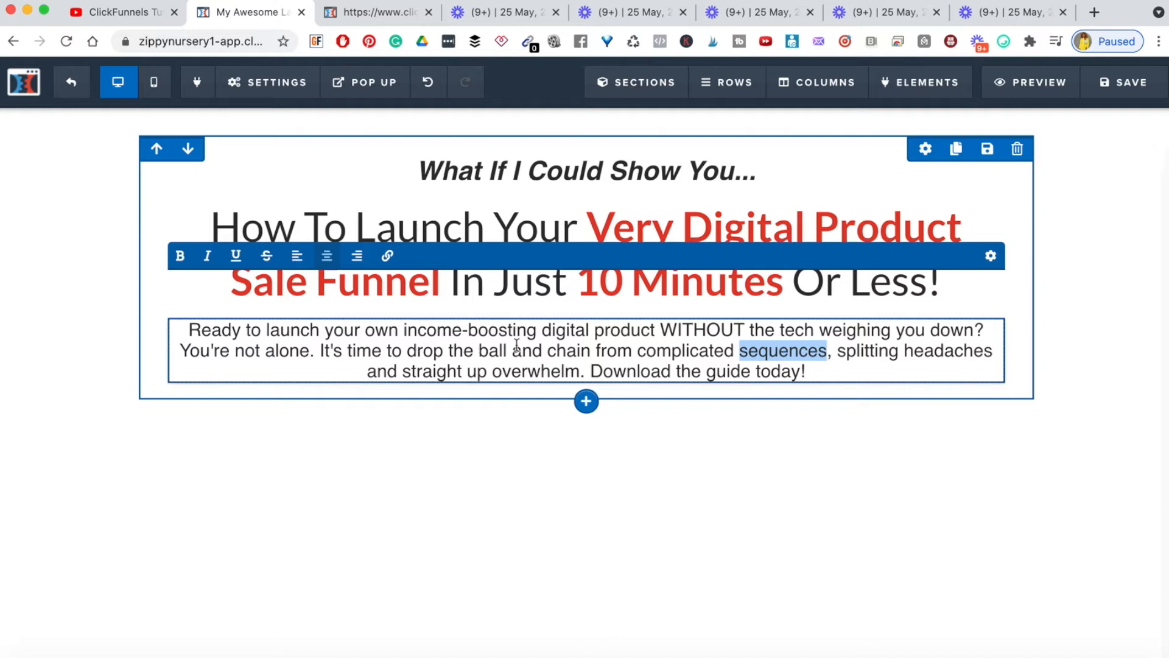
{"action": "triple_click", "coordinate": [474, 351]}
{"action": "left_click", "coordinate": [864, 375]}
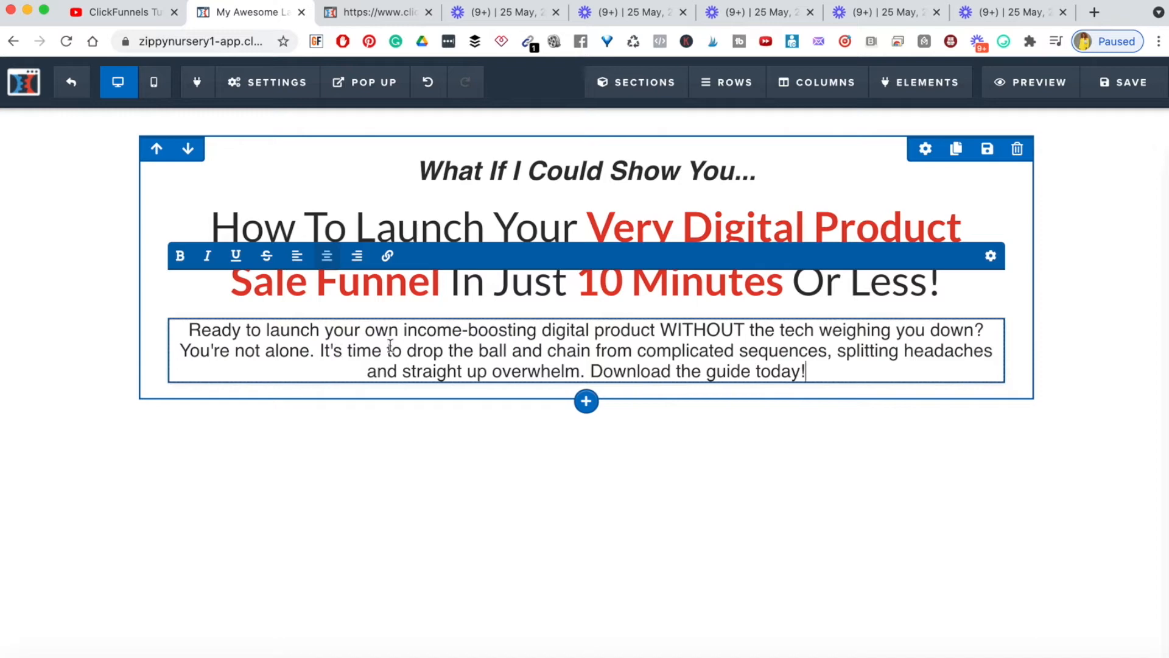
{"action": "double_click", "coordinate": [774, 353]}
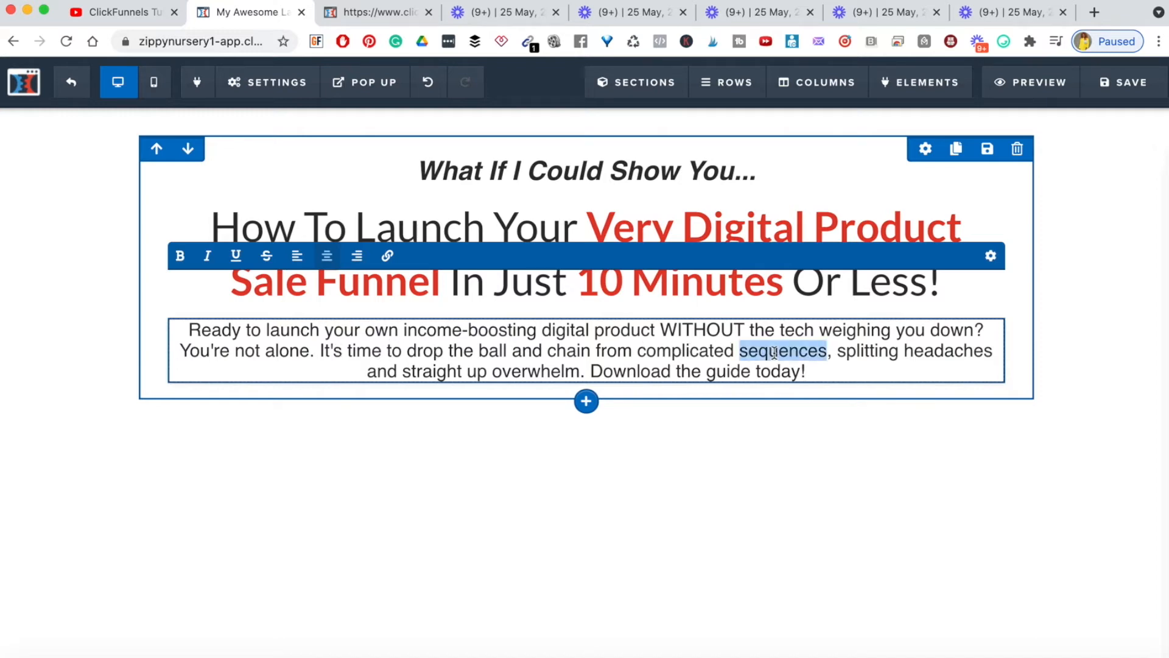
{"action": "type", "text": "tools "}
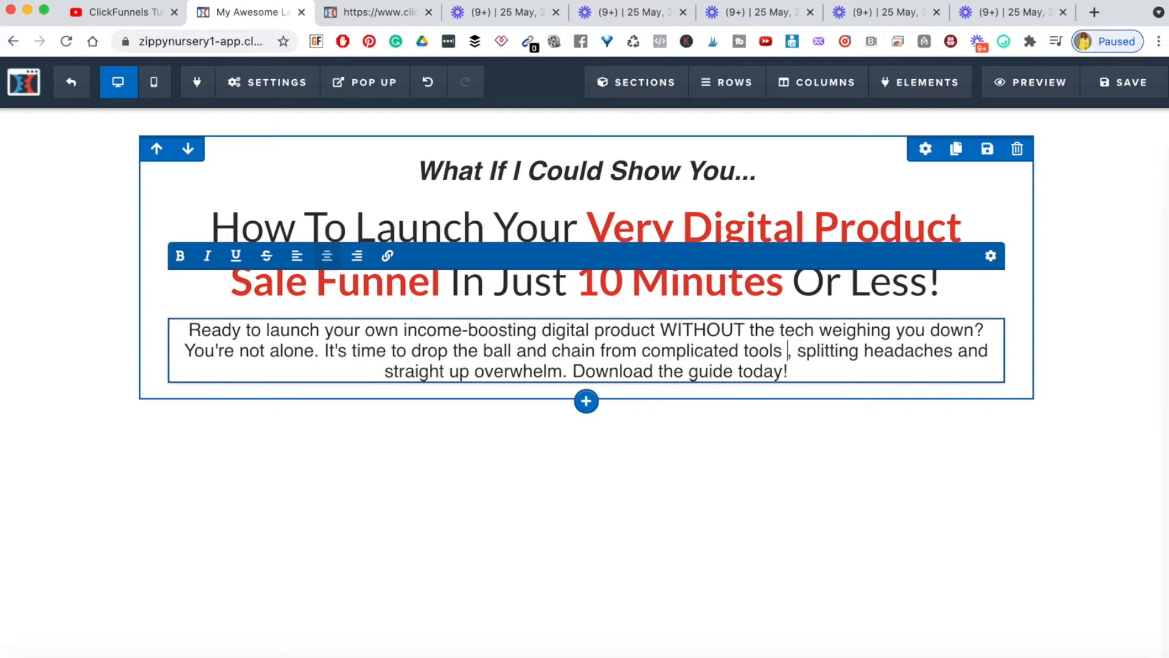
{"action": "type", "text": "and tech"}
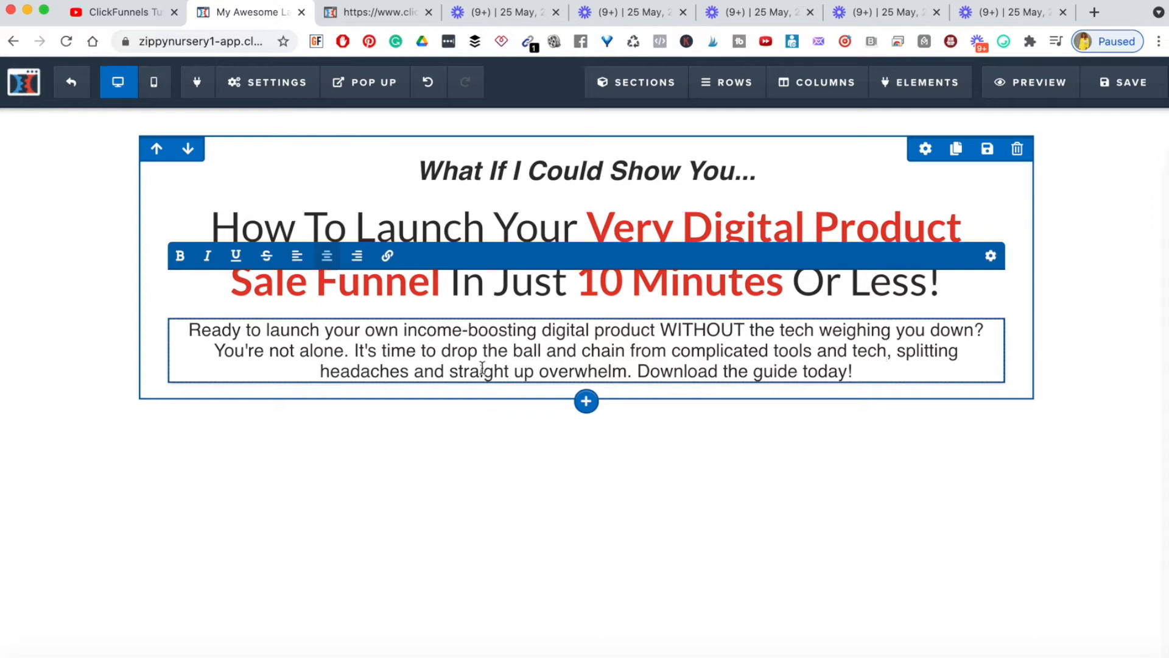
Add "and get started in a matter of minutes" after "straight up overwhelm" in the sub-headline
{"action": "left_click", "coordinate": [629, 372]}
{"action": "type", "text": "and get start"}
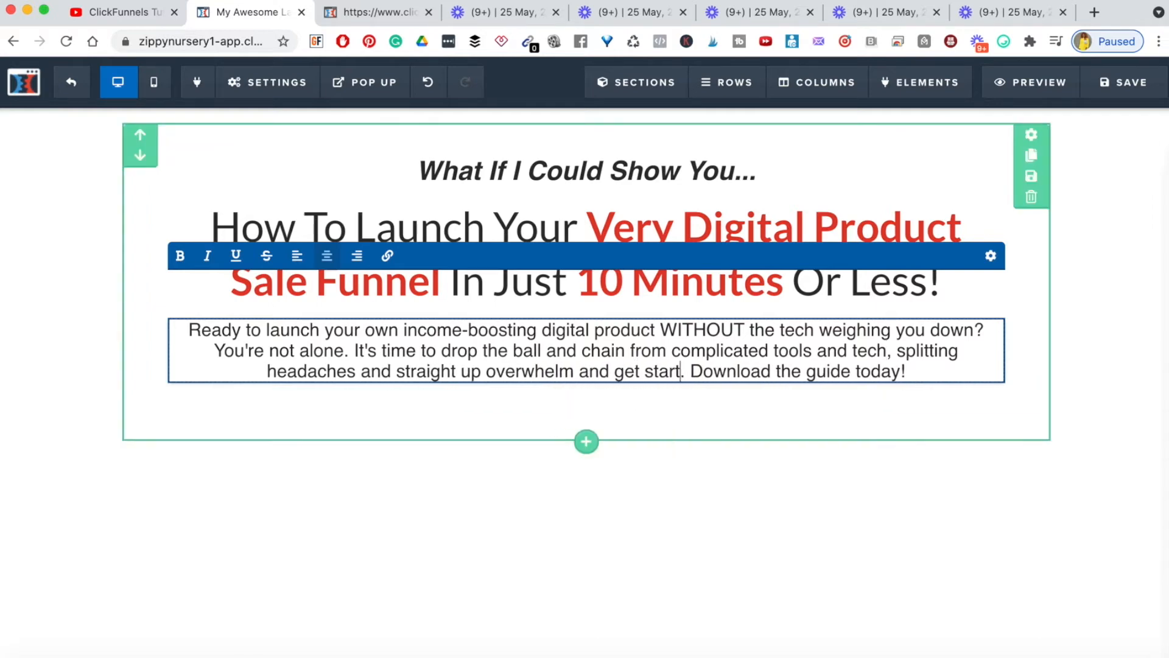
{"action": "type", "text": "ed in a matter o"}
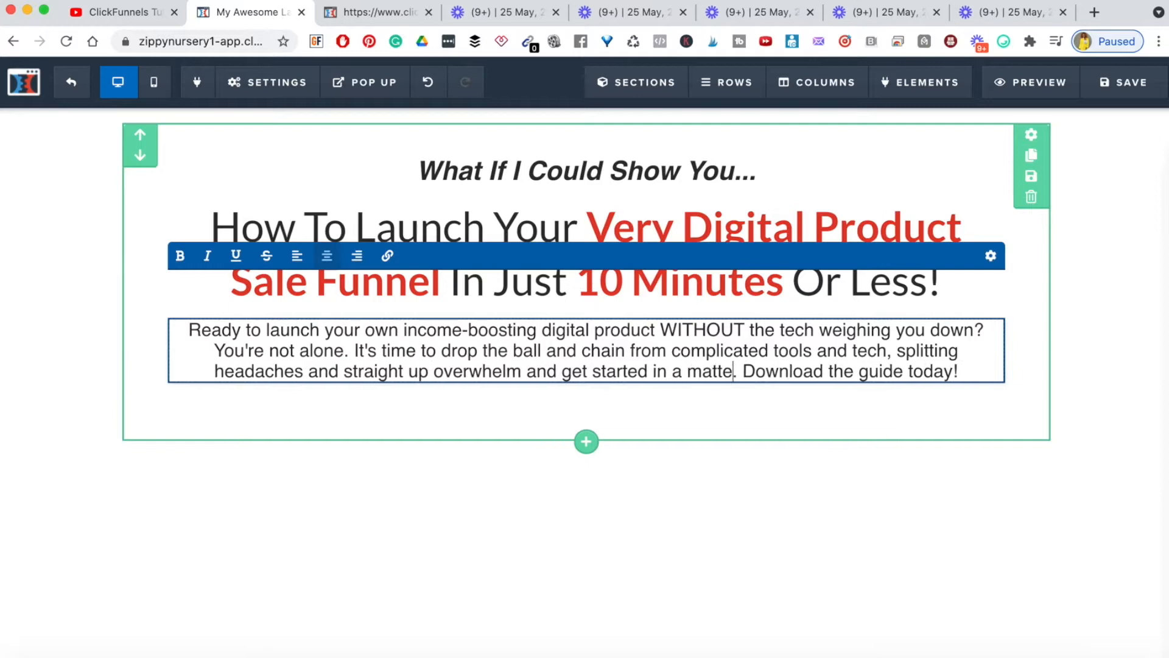
{"action": "type", "text": "f minutes"}
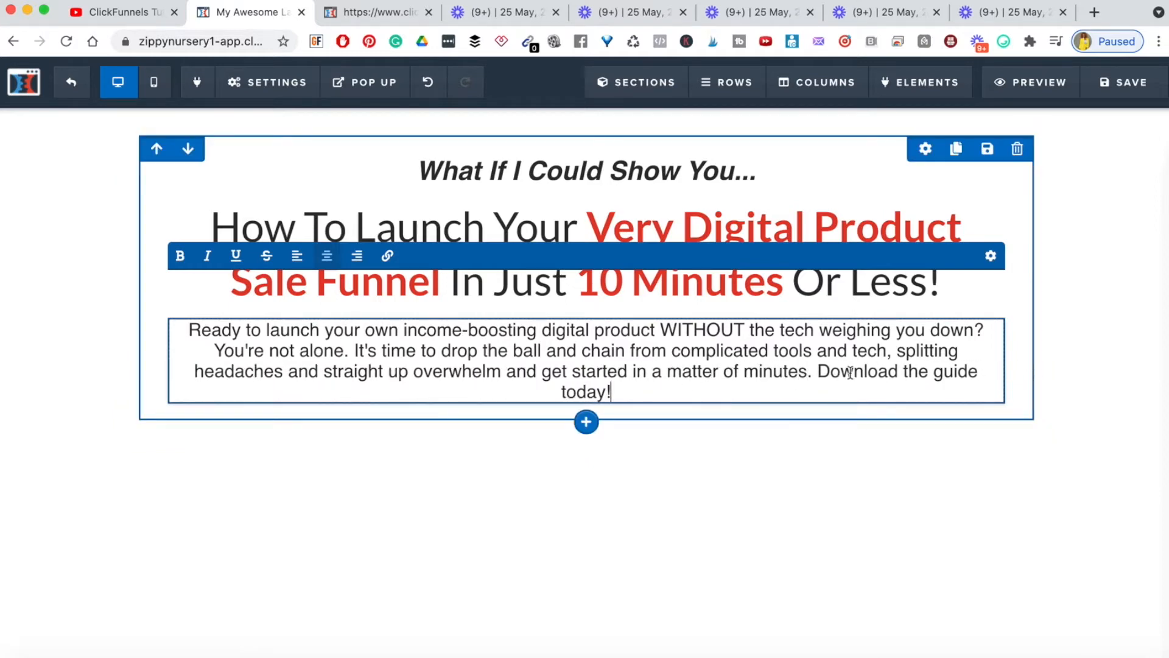
Move "Download the guide today!" onto its own line at the end of the sub-headline
{"action": "left_click", "coordinate": [819, 371]}
{"action": "key", "text": "Return"}
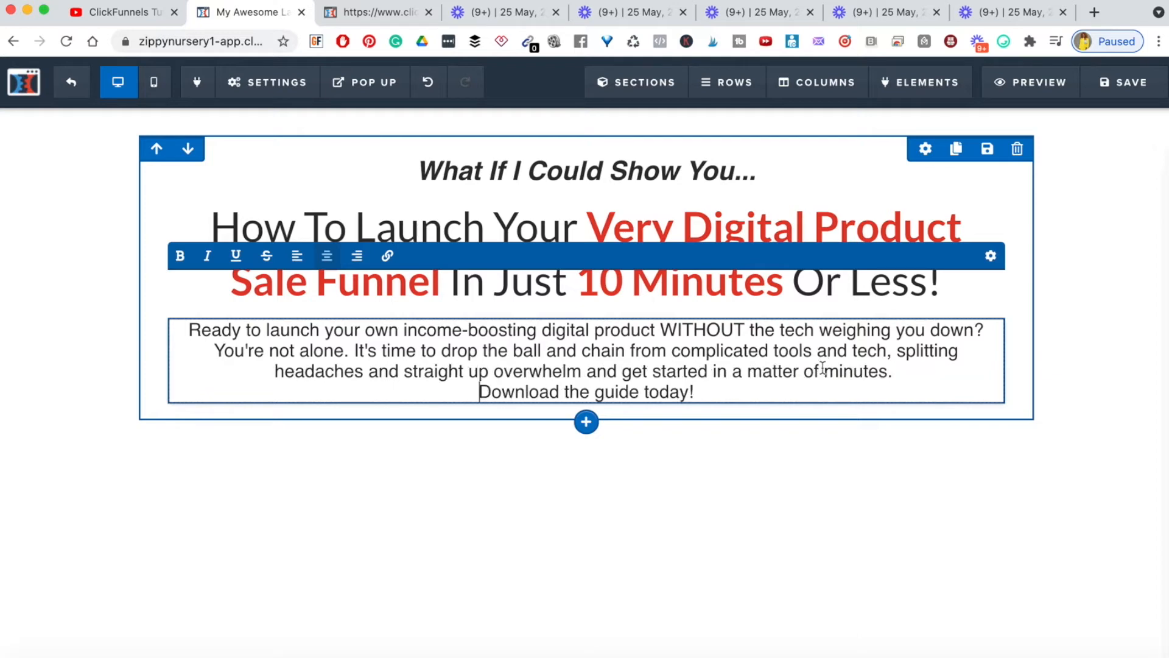
{"action": "left_click", "coordinate": [1066, 378]}
Italicize the word "WITHOUT" in the sub-headline
{"action": "left_click", "coordinate": [636, 388]}
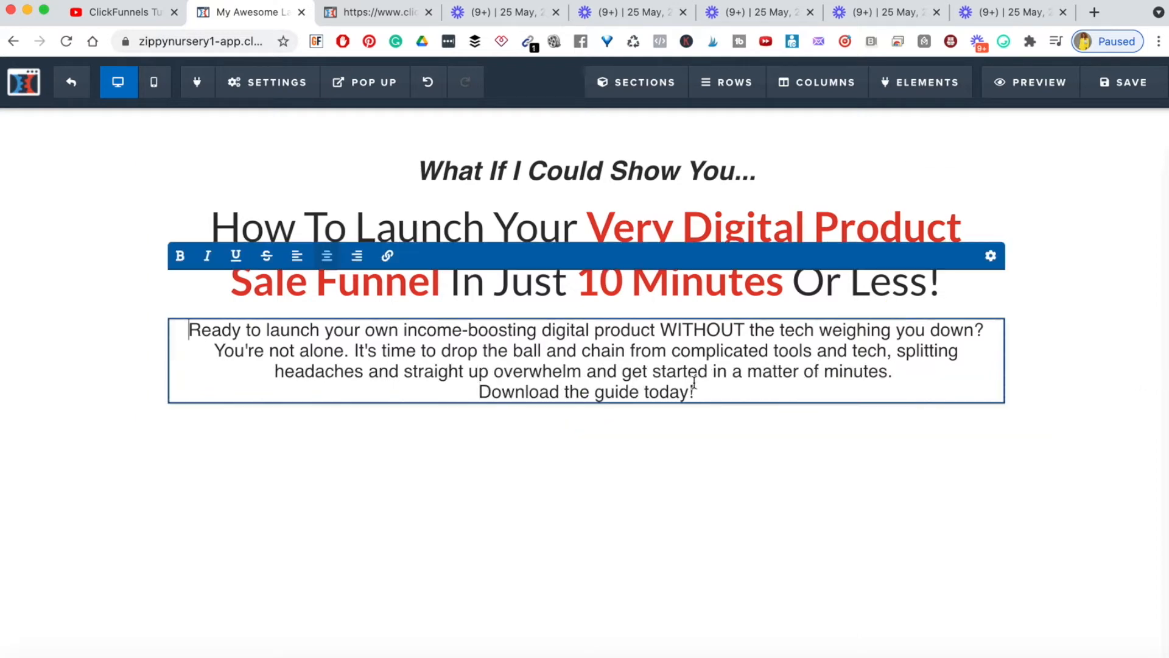
{"action": "triple_click", "coordinate": [695, 324]}
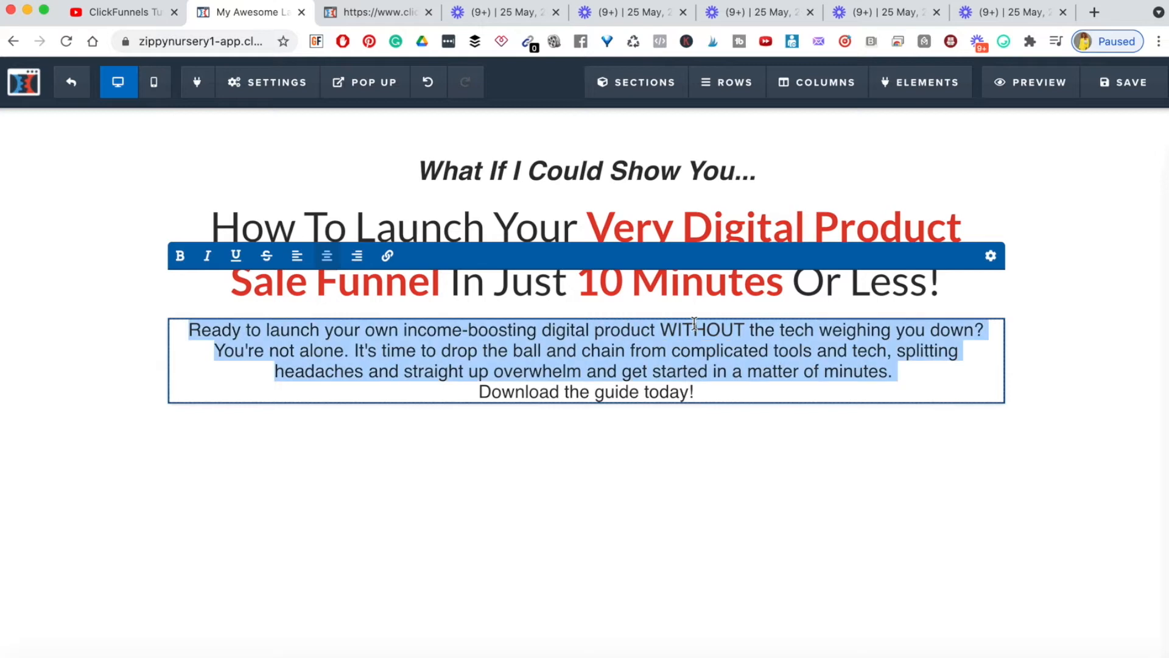
{"action": "double_click", "coordinate": [694, 324]}
{"action": "key", "text": "super+i"}
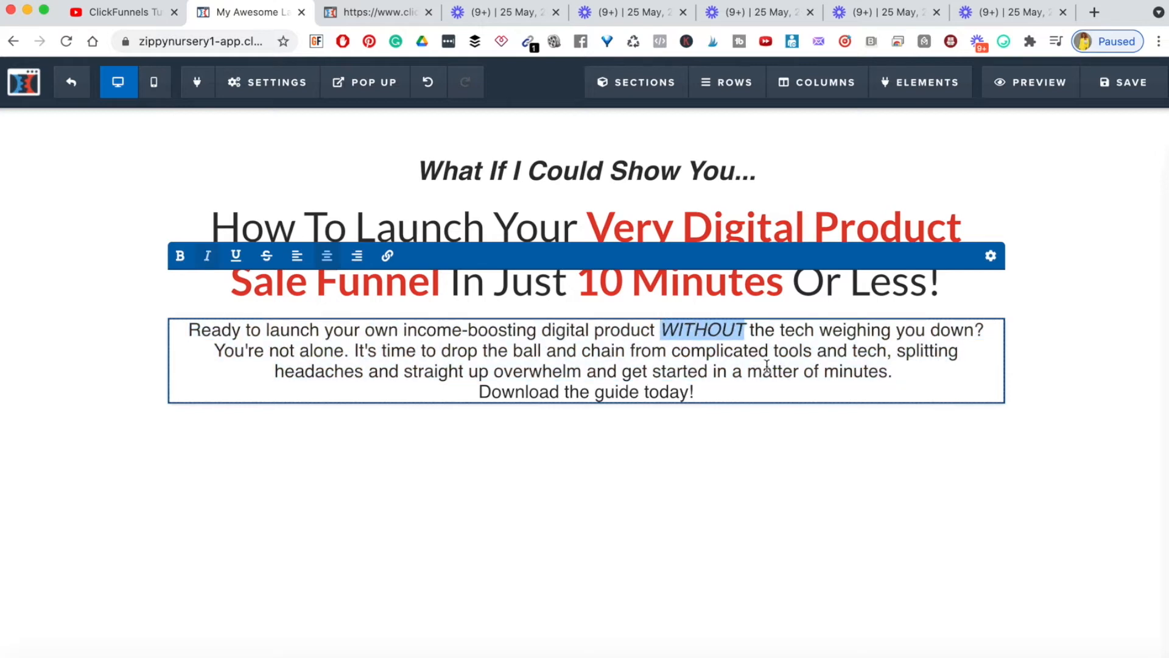
{"action": "left_click", "coordinate": [347, 383]}
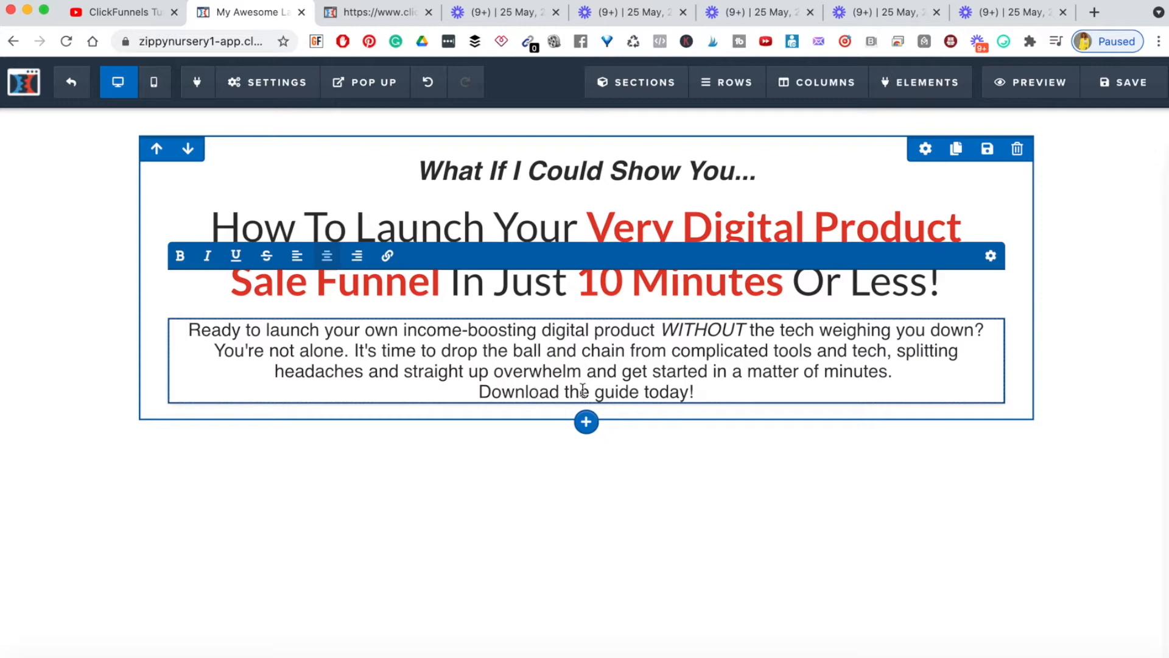
{"action": "left_click", "coordinate": [1098, 358]}
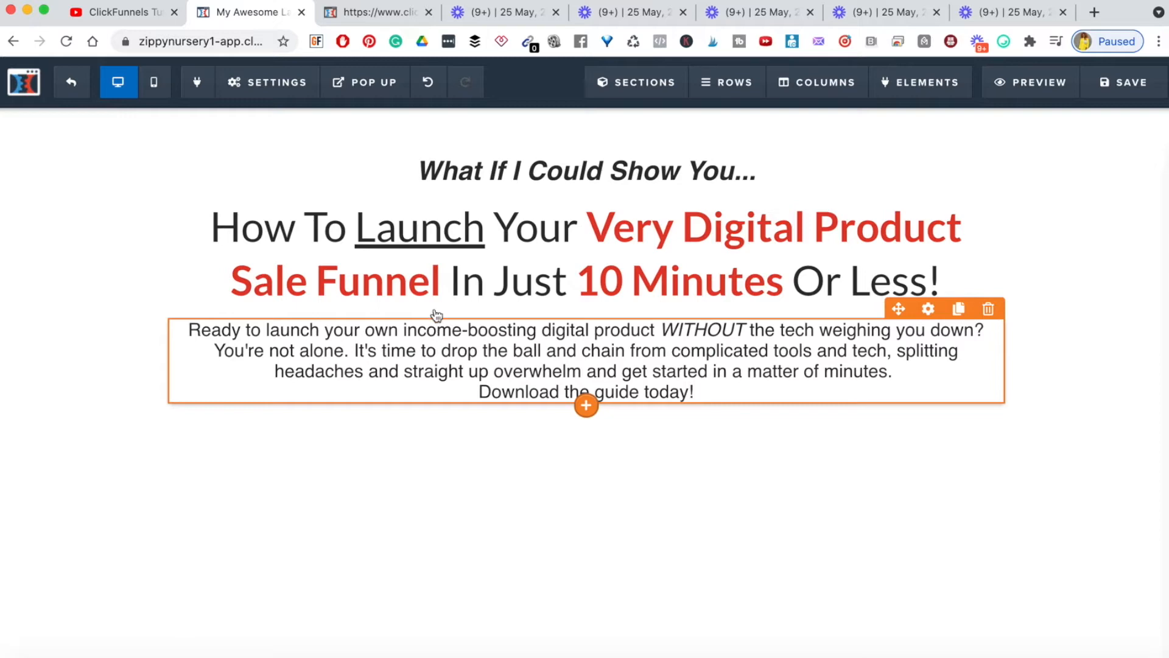
Check the example page's paragraph formatting, then make "Download the guide today!" bold in the sub-headline
{"action": "left_click", "coordinate": [379, 13]}
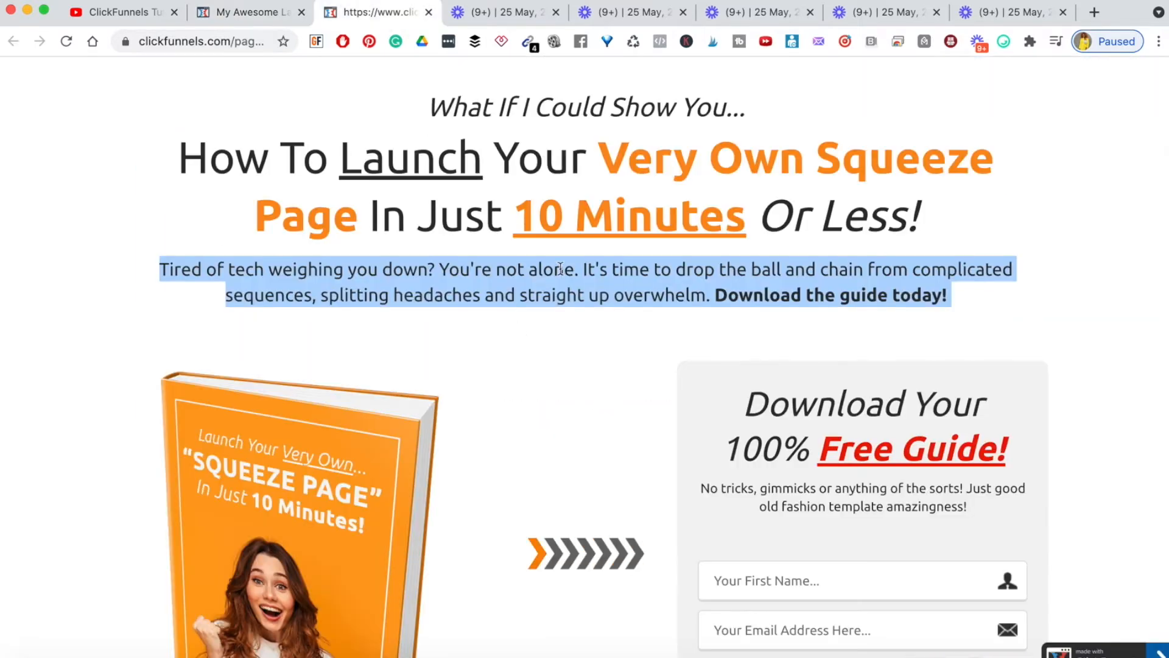
{"action": "left_click", "coordinate": [595, 271]}
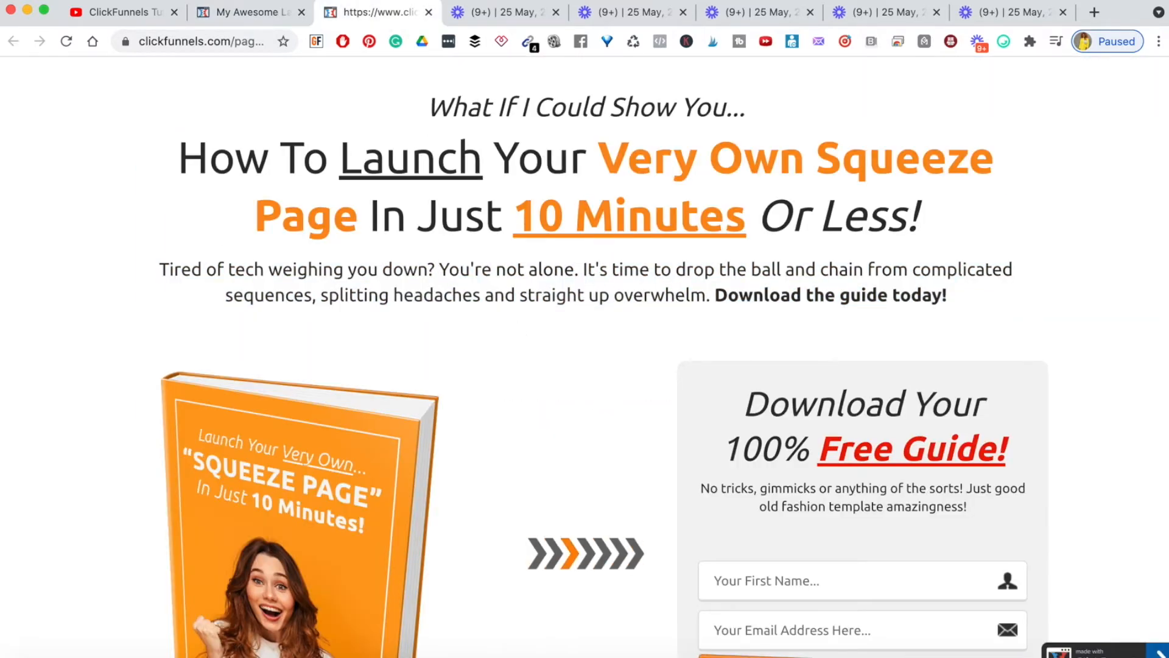
{"action": "left_click", "coordinate": [250, 12]}
{"action": "left_click", "coordinate": [693, 385]}
{"action": "left_click_drag", "start_coordinate": [703, 391], "coordinate": [483, 393]}
{"action": "key", "text": "ctrl+b"}
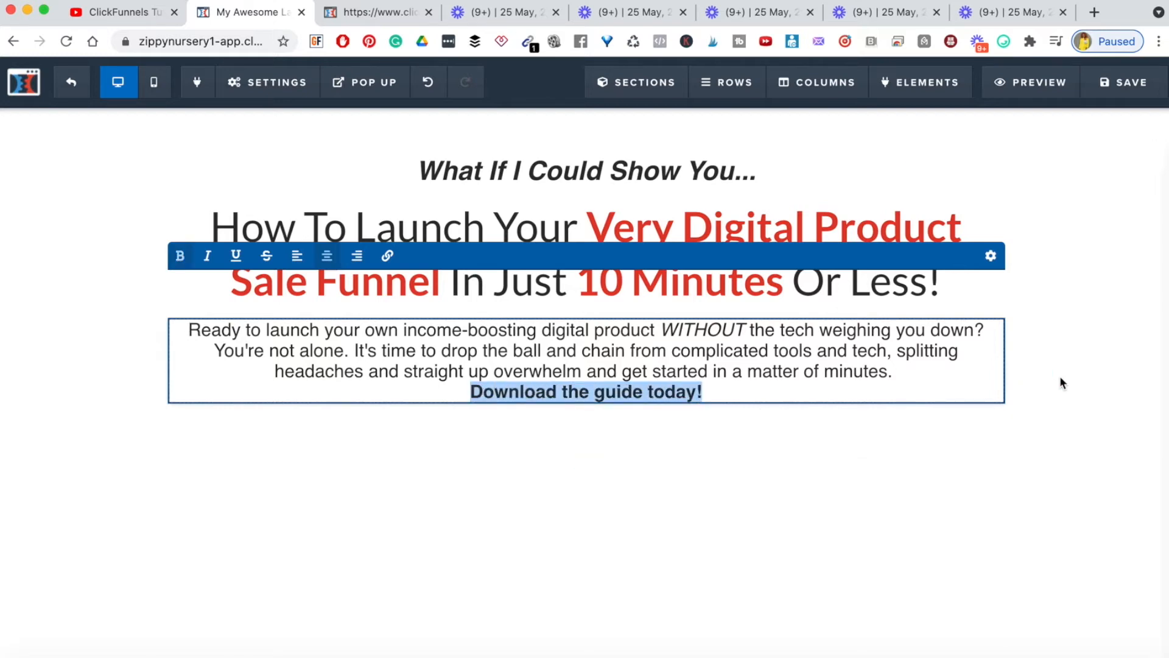
{"action": "left_click", "coordinate": [1059, 377]}
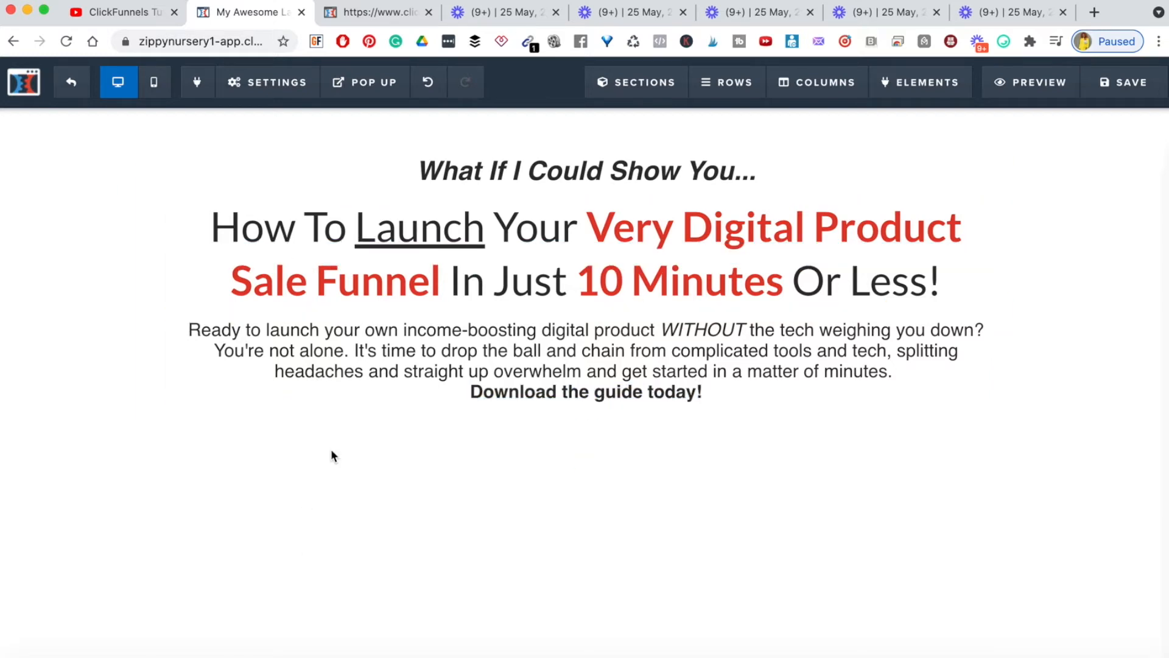
Delete the sentence starting "It's time to drop the ball" and the line break before "Download the guide today!", and compare with the example page
{"action": "left_click", "coordinate": [379, 14]}
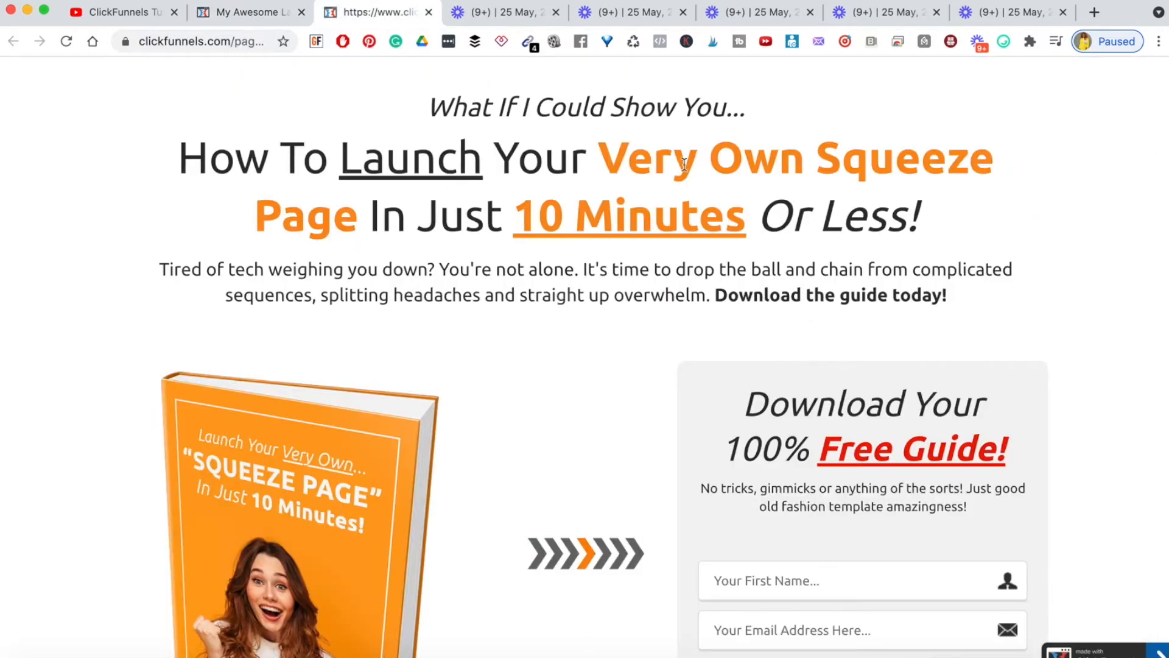
{"action": "left_click", "coordinate": [257, 12]}
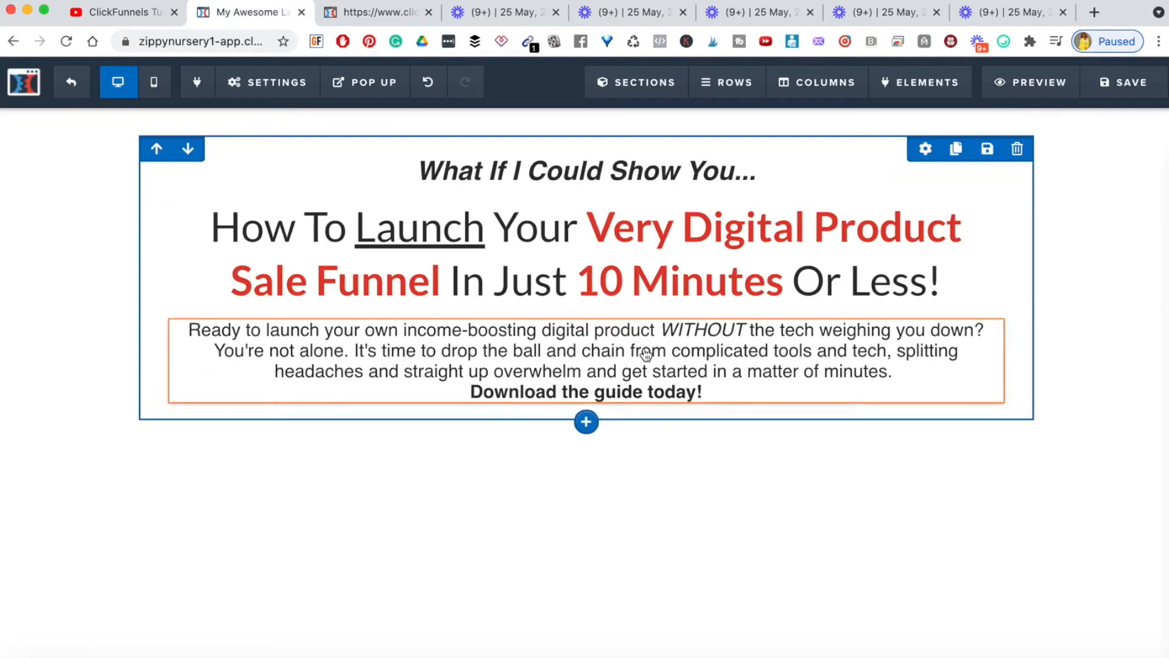
{"action": "left_click", "coordinate": [855, 370]}
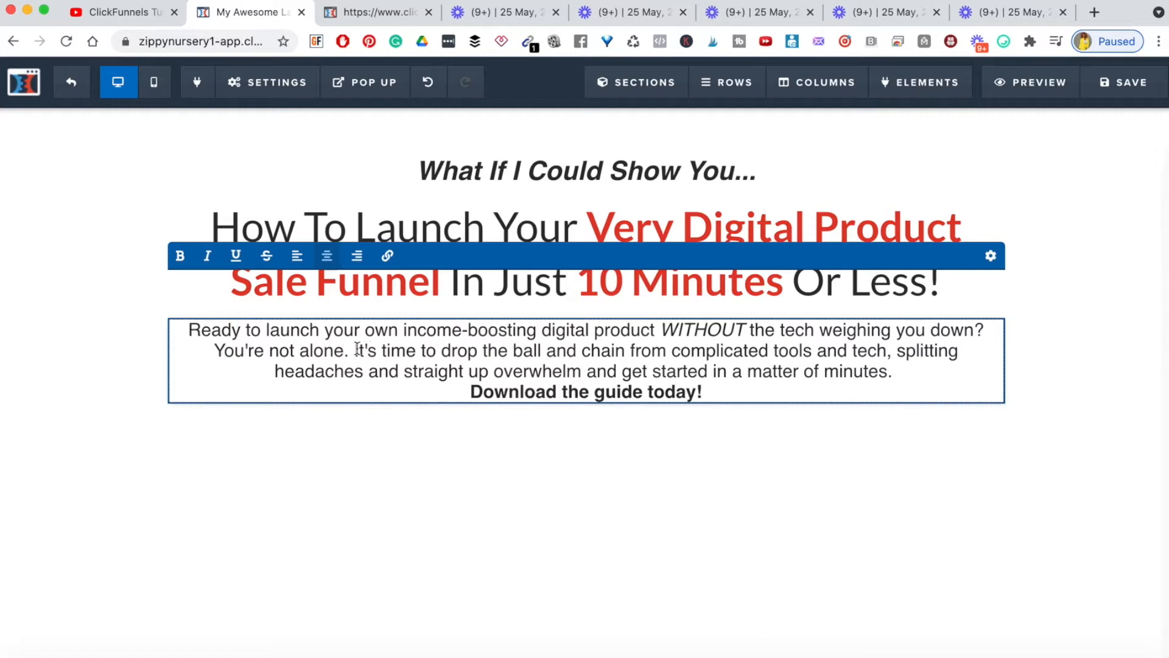
{"action": "left_click_drag", "start_coordinate": [355, 349], "coordinate": [896, 368]}
{"action": "key", "text": "BackSpace"}
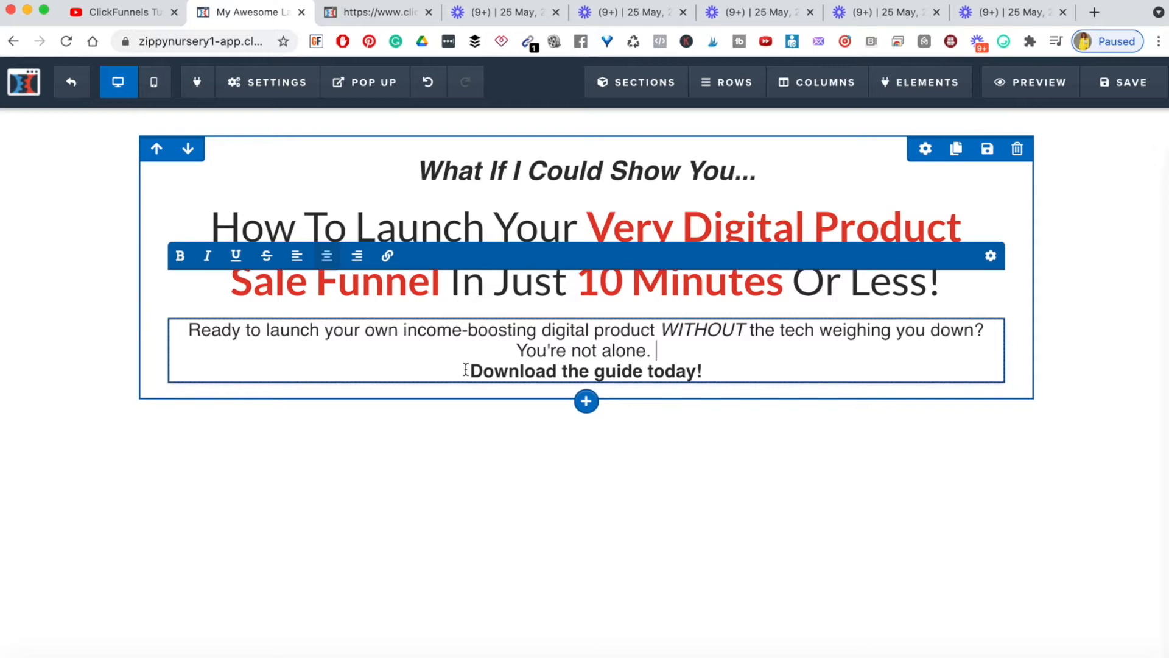
{"action": "key", "text": "Delete"}
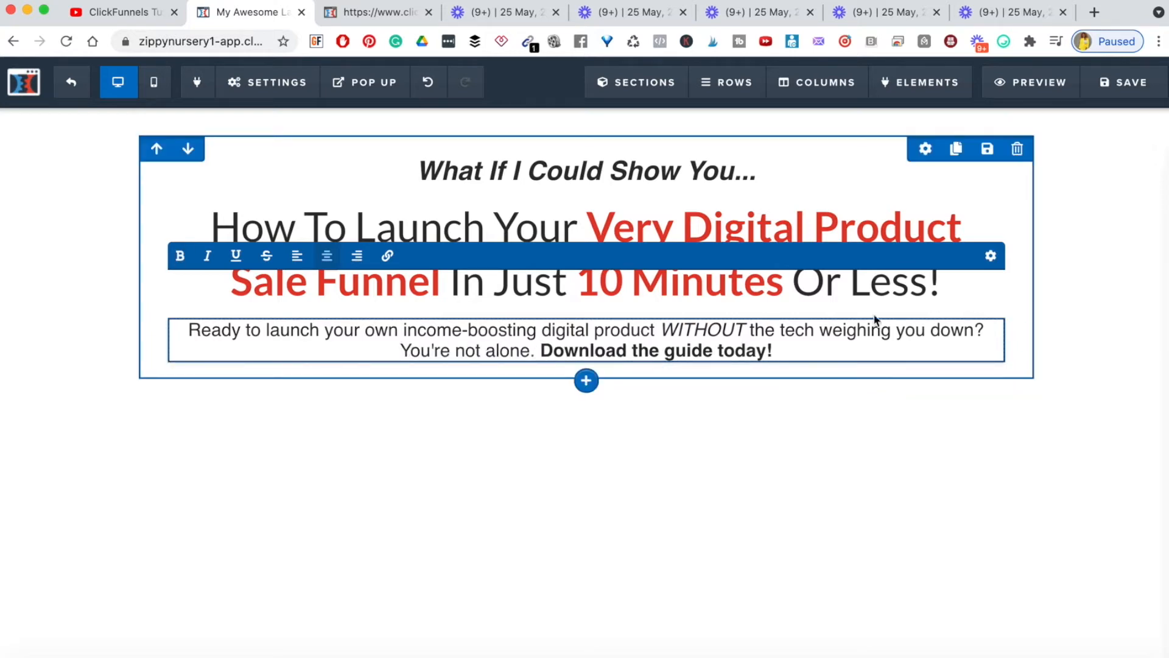
{"action": "left_click", "coordinate": [1149, 335]}
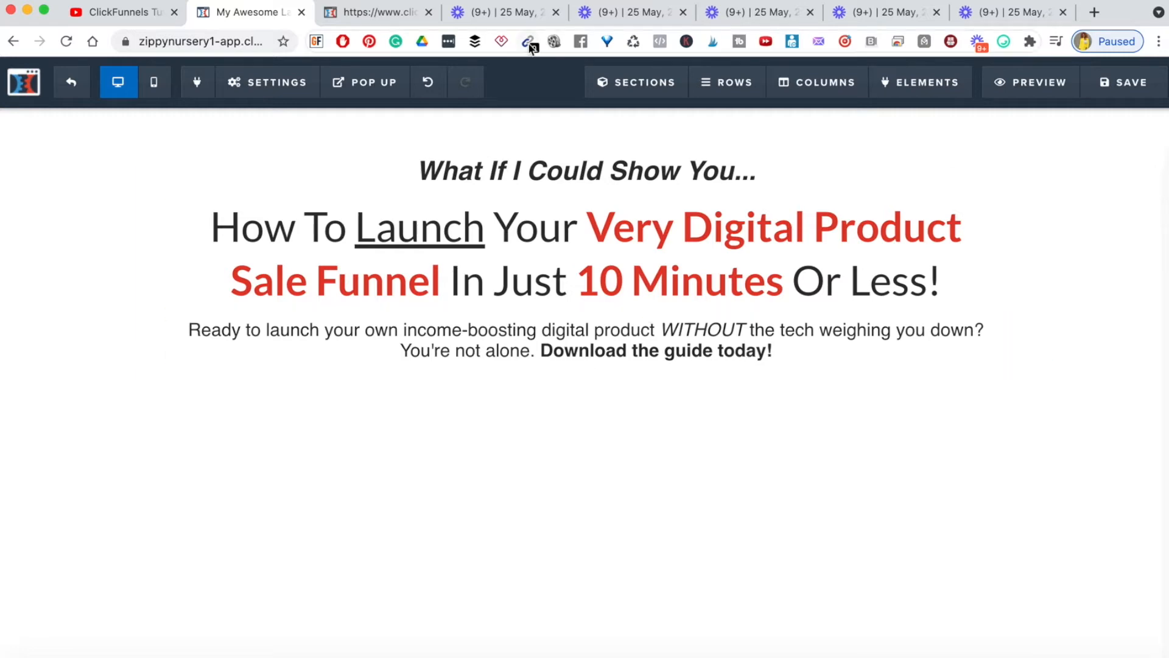
{"action": "left_click", "coordinate": [345, 12]}
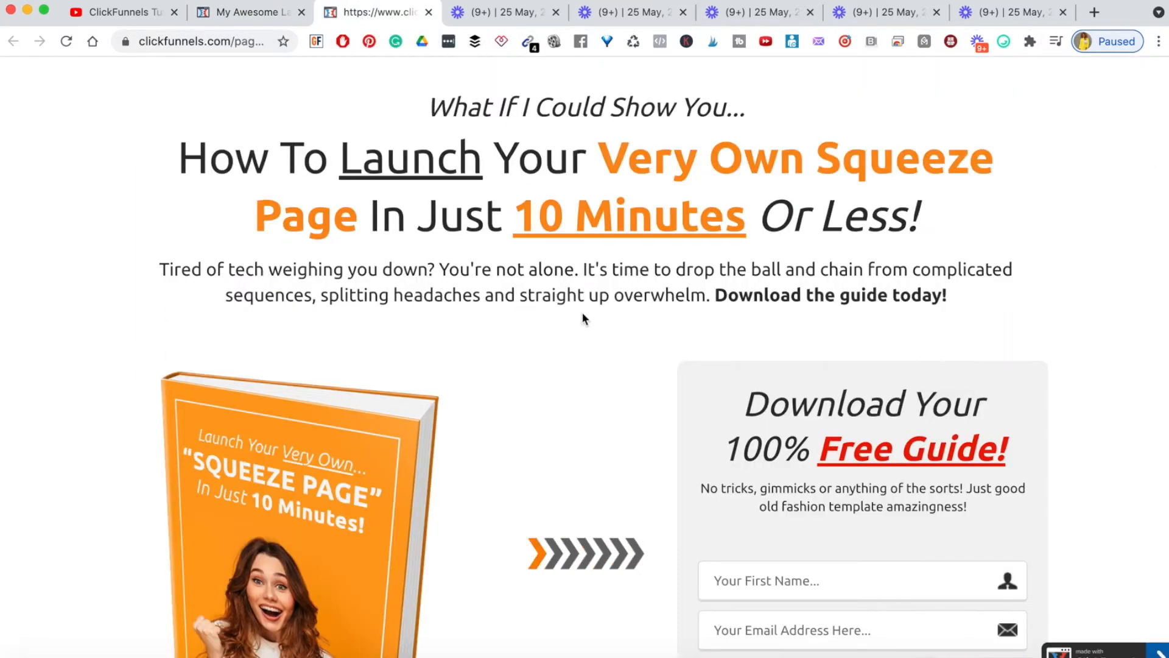
Examine the example page's layout below the sub-headline, from the book image and arrows to the opt-in box, and compare with the editor
{"action": "scroll", "coordinate": [566, 323], "scroll_direction": "down", "scroll_amount": 4}
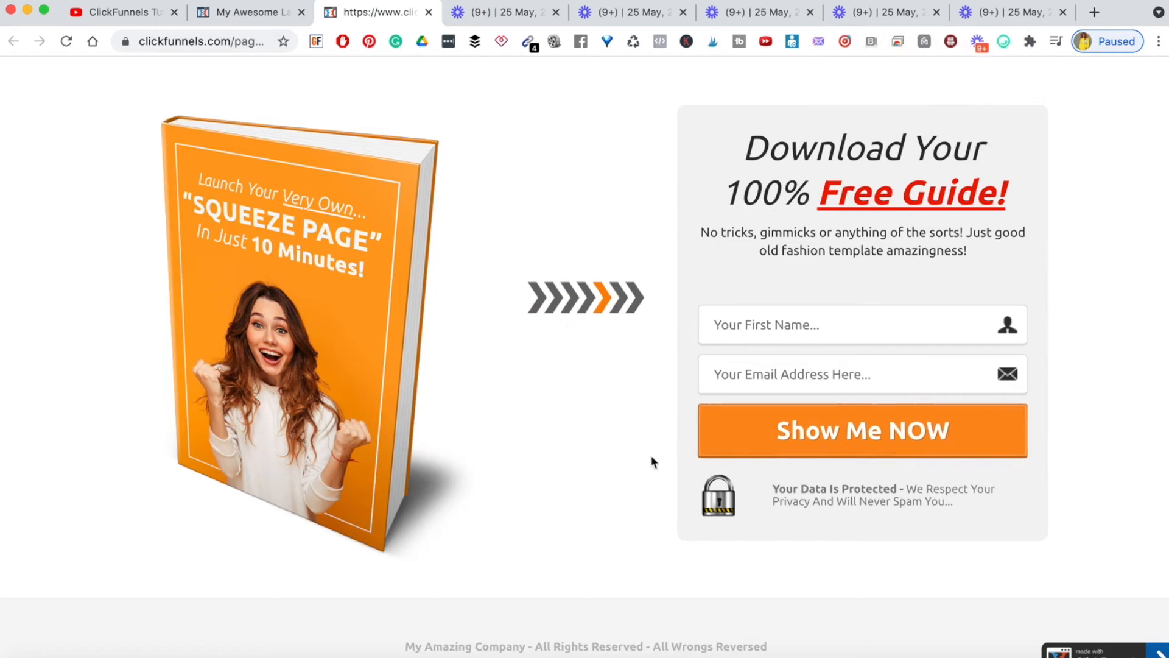
{"action": "scroll", "coordinate": [708, 337], "scroll_direction": "up", "scroll_amount": 1}
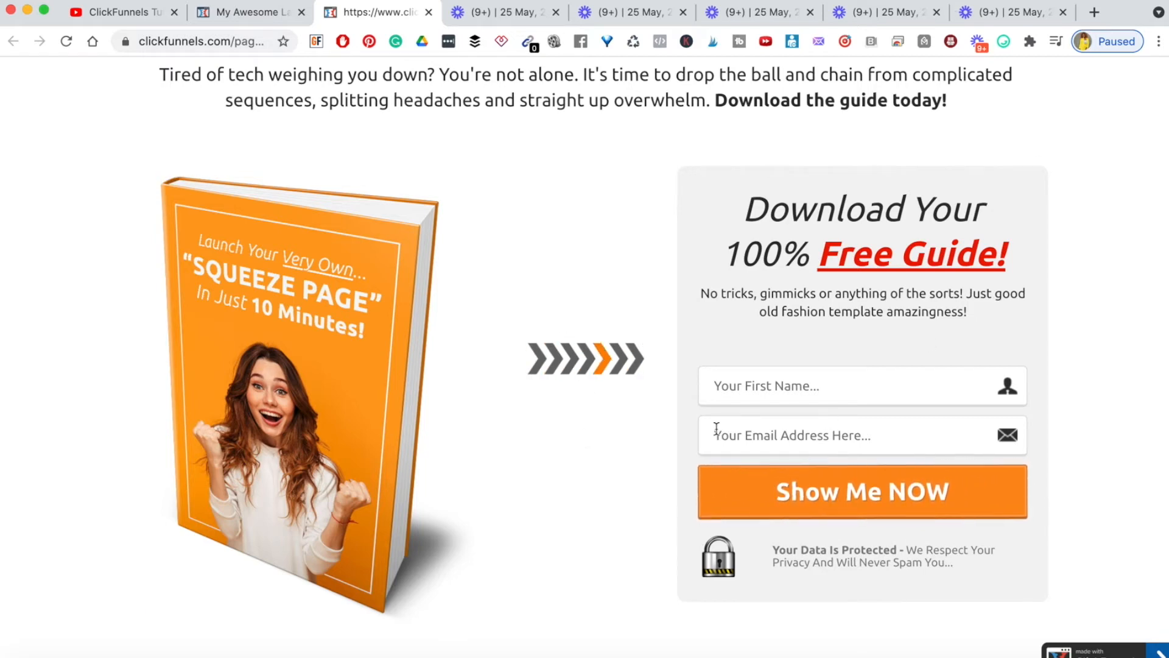
{"action": "scroll", "coordinate": [716, 430], "scroll_direction": "up", "scroll_amount": 1}
{"action": "scroll", "coordinate": [715, 429], "scroll_direction": "up", "scroll_amount": 3}
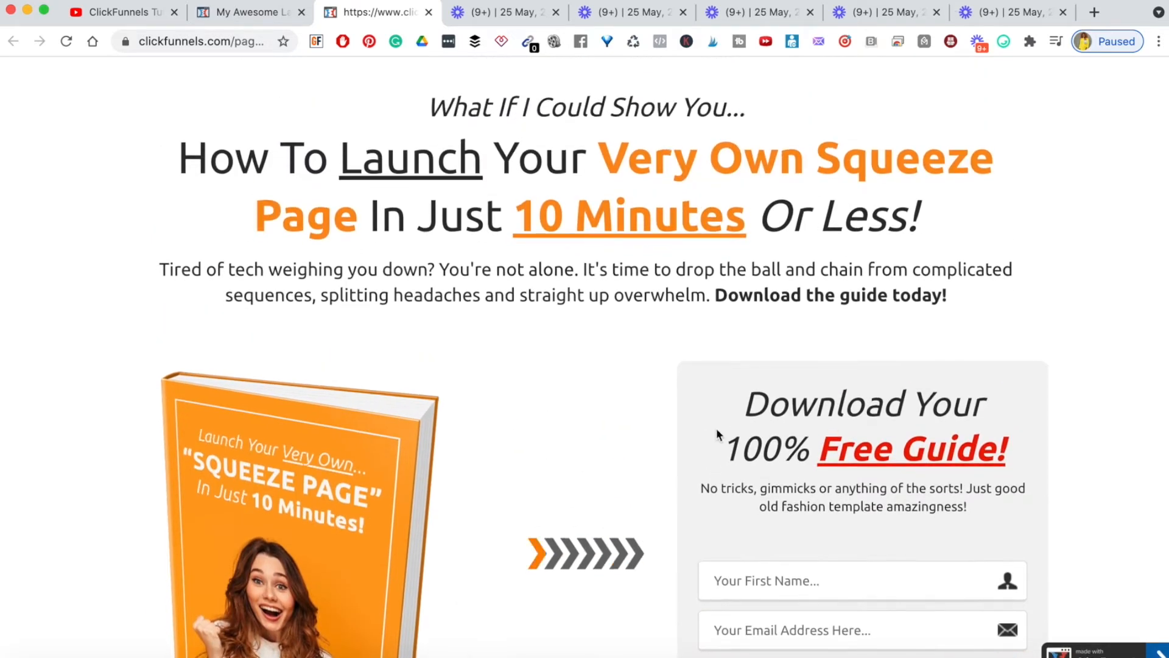
{"action": "scroll", "coordinate": [716, 431], "scroll_direction": "down", "scroll_amount": 5}
{"action": "scroll", "coordinate": [717, 431], "scroll_direction": "up", "scroll_amount": 5}
{"action": "scroll", "coordinate": [1039, 394], "scroll_direction": "down", "scroll_amount": 5}
{"action": "scroll", "coordinate": [1039, 394], "scroll_direction": "up", "scroll_amount": 5}
{"action": "scroll", "coordinate": [1041, 397], "scroll_direction": "down", "scroll_amount": 5}
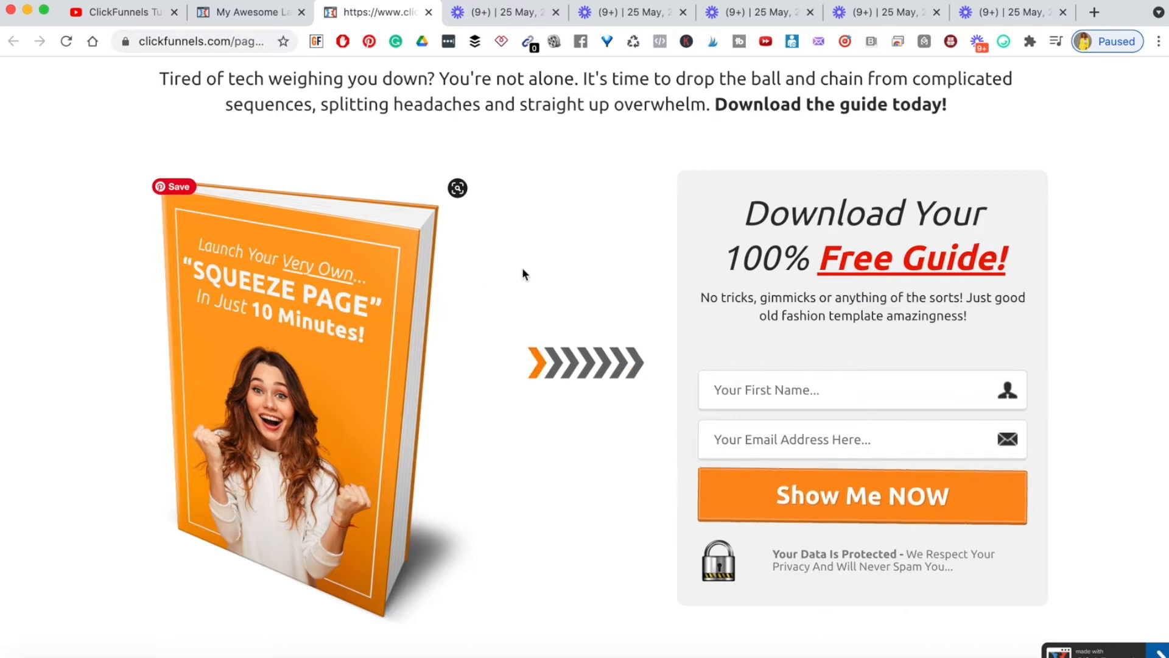
{"action": "left_click", "coordinate": [230, 21]}
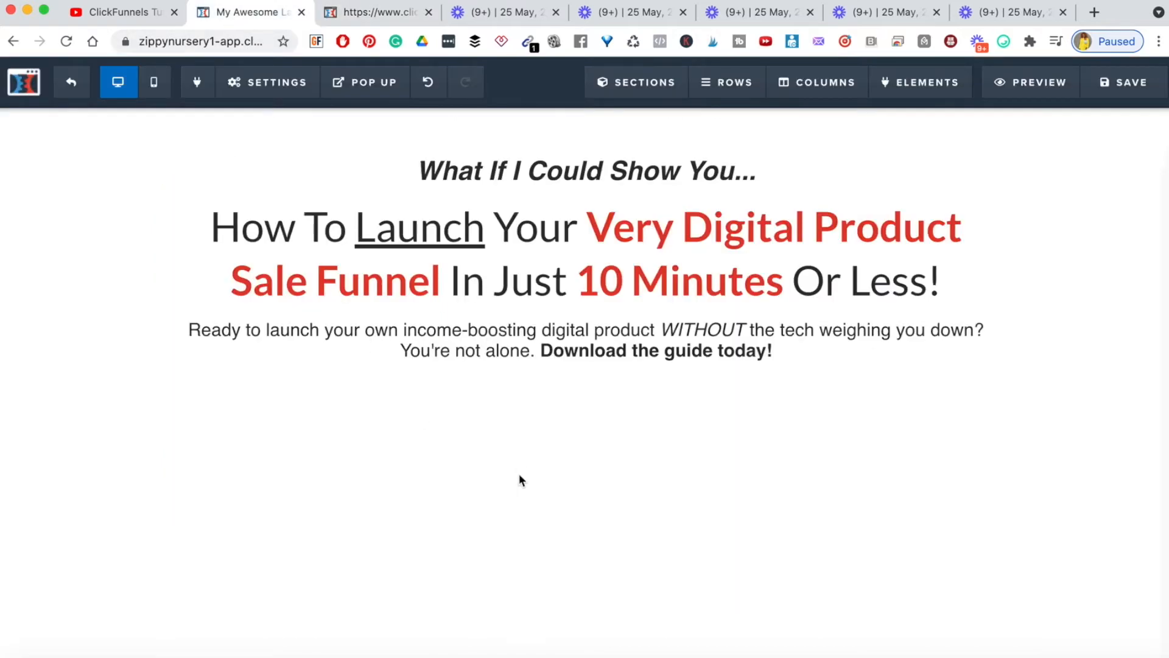
{"action": "key", "text": "ctrl+Tab"}
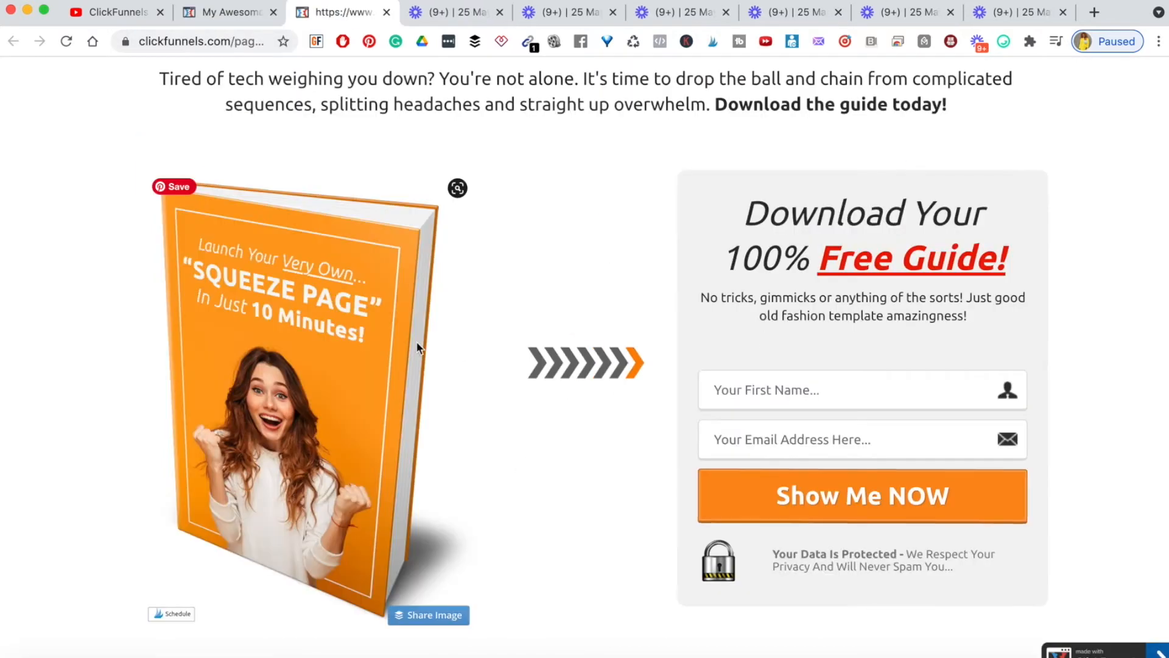
{"action": "scroll", "coordinate": [326, 366], "scroll_direction": "down", "scroll_amount": 1}
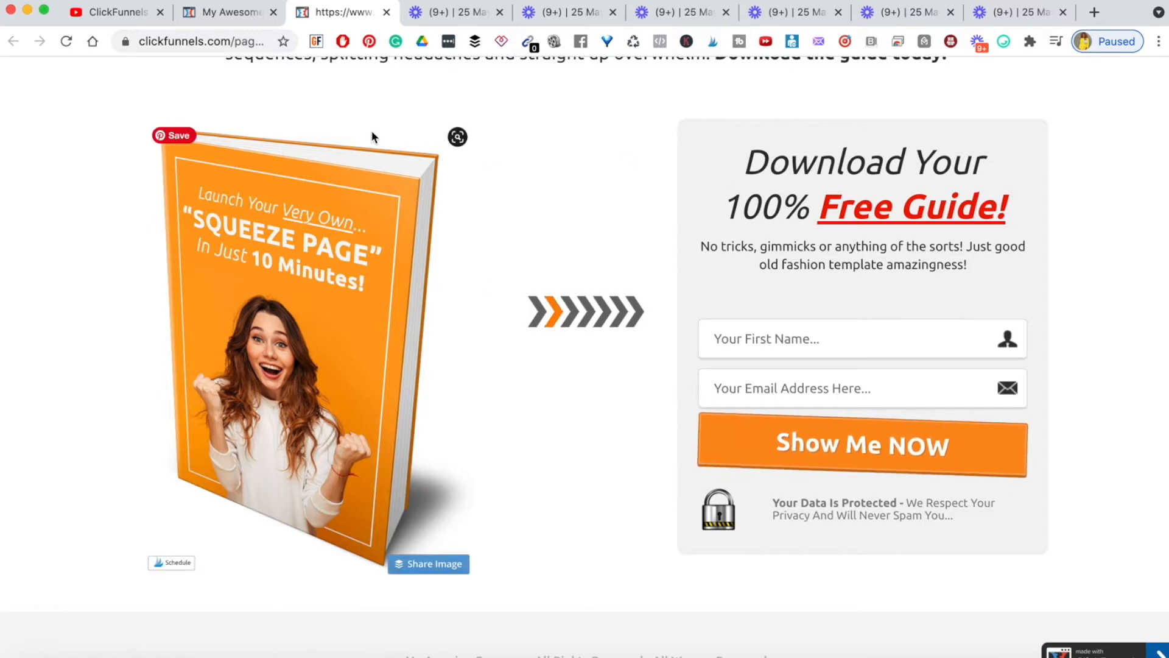
Add a wide section with a two-column row below the sub-headline, and compare the layout with the example page
{"action": "left_click", "coordinate": [218, 16]}
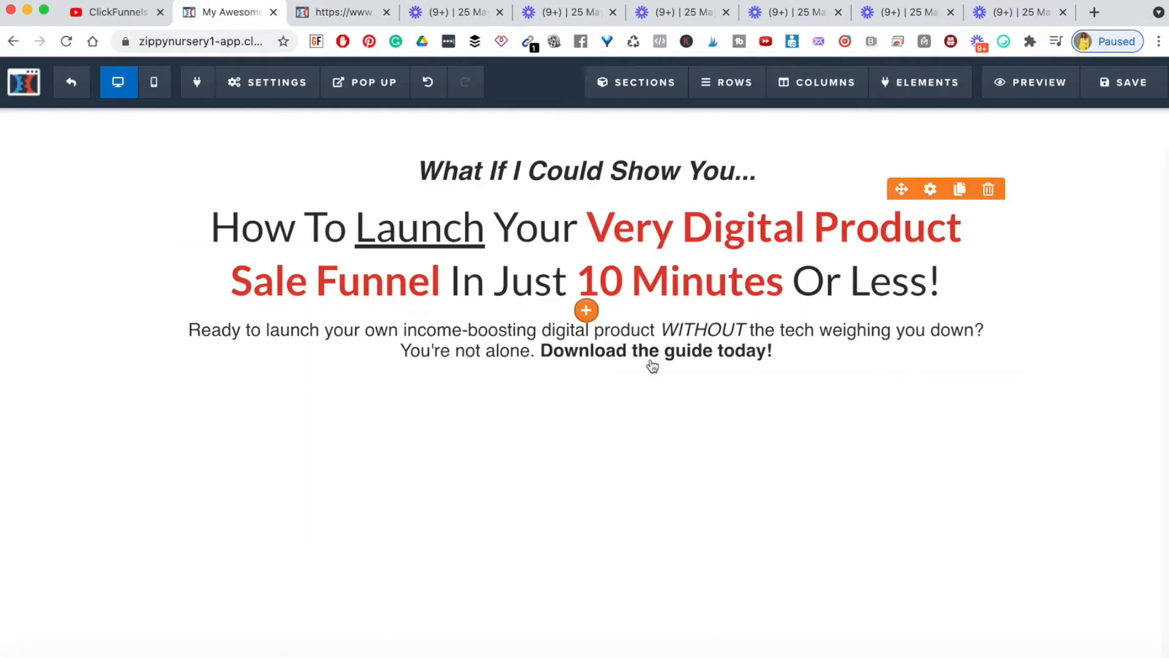
{"action": "left_click", "coordinate": [586, 422]}
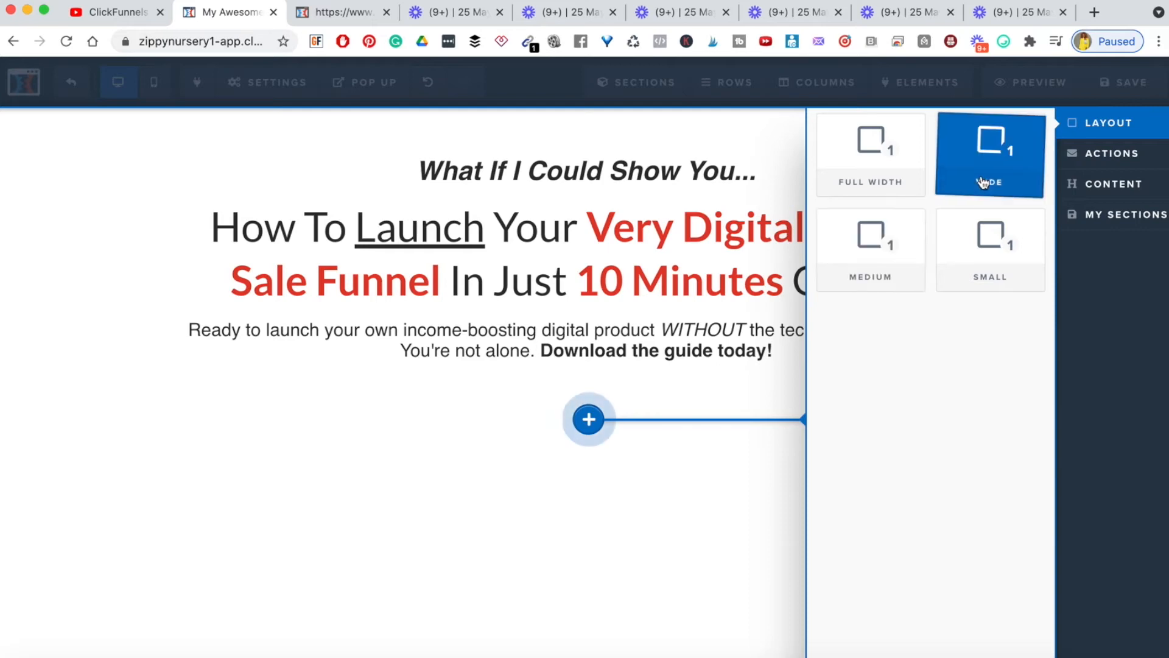
{"action": "left_click", "coordinate": [983, 182]}
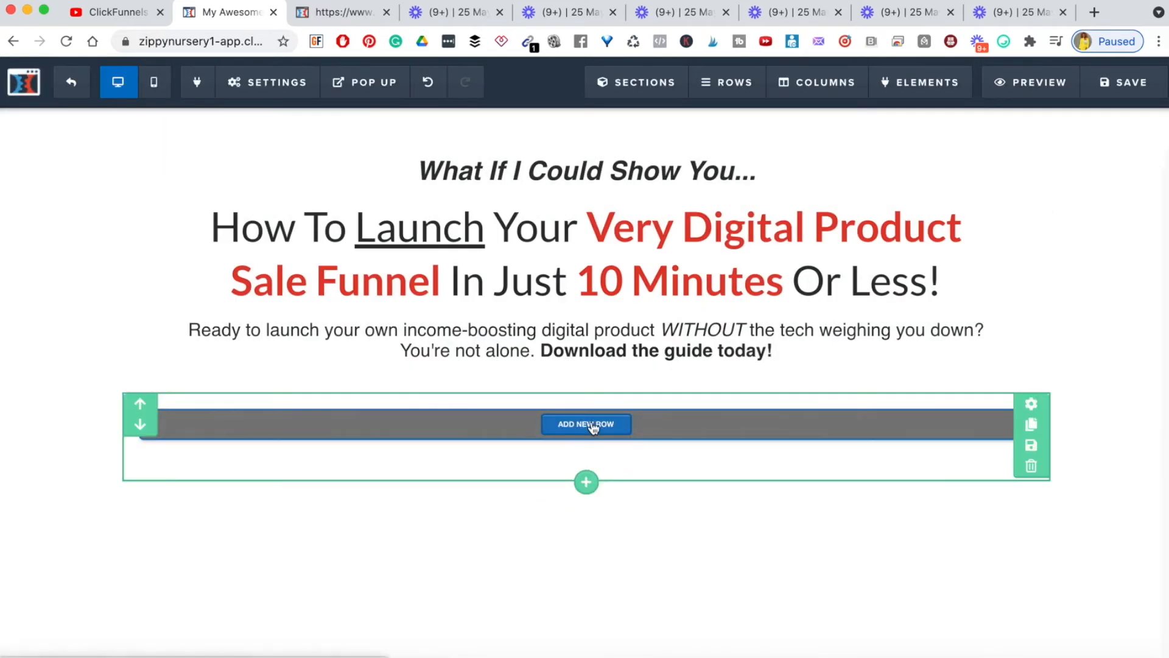
{"action": "left_click", "coordinate": [592, 429]}
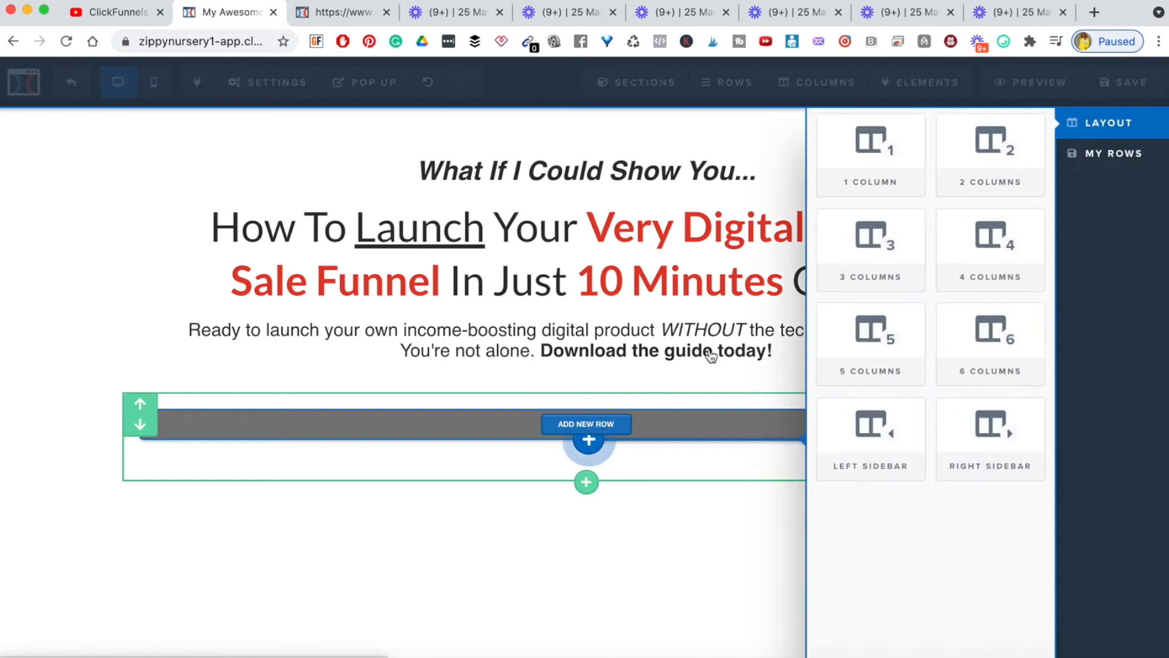
{"action": "left_click", "coordinate": [979, 176]}
{"action": "left_click", "coordinate": [334, 14]}
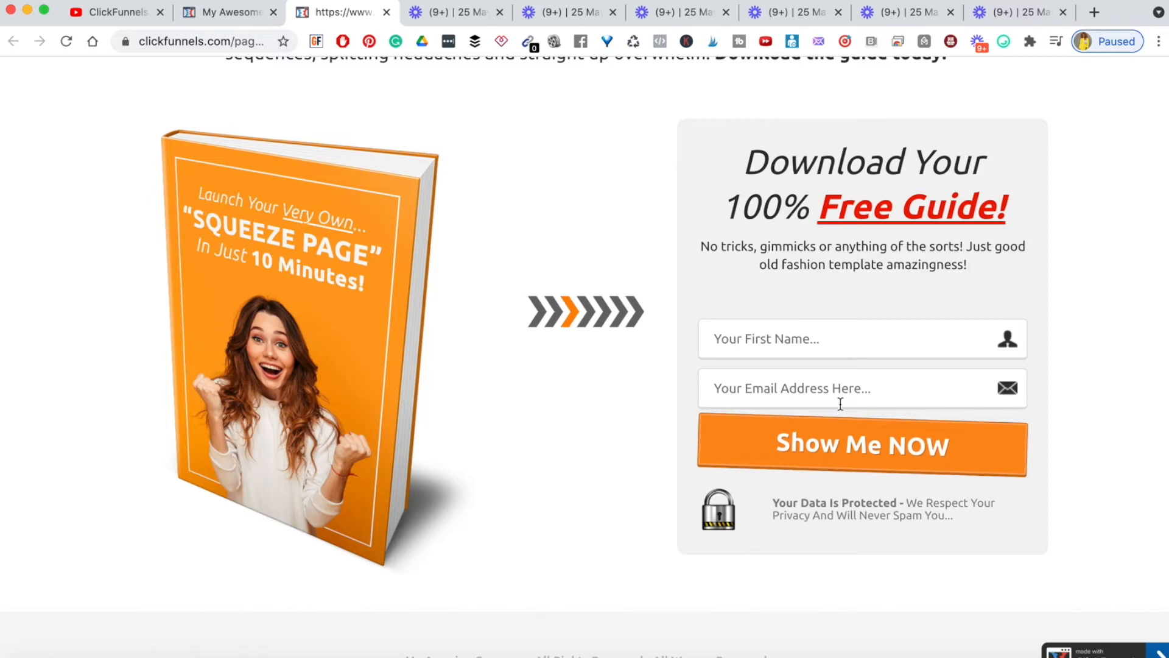
{"action": "left_click", "coordinate": [229, 12]}
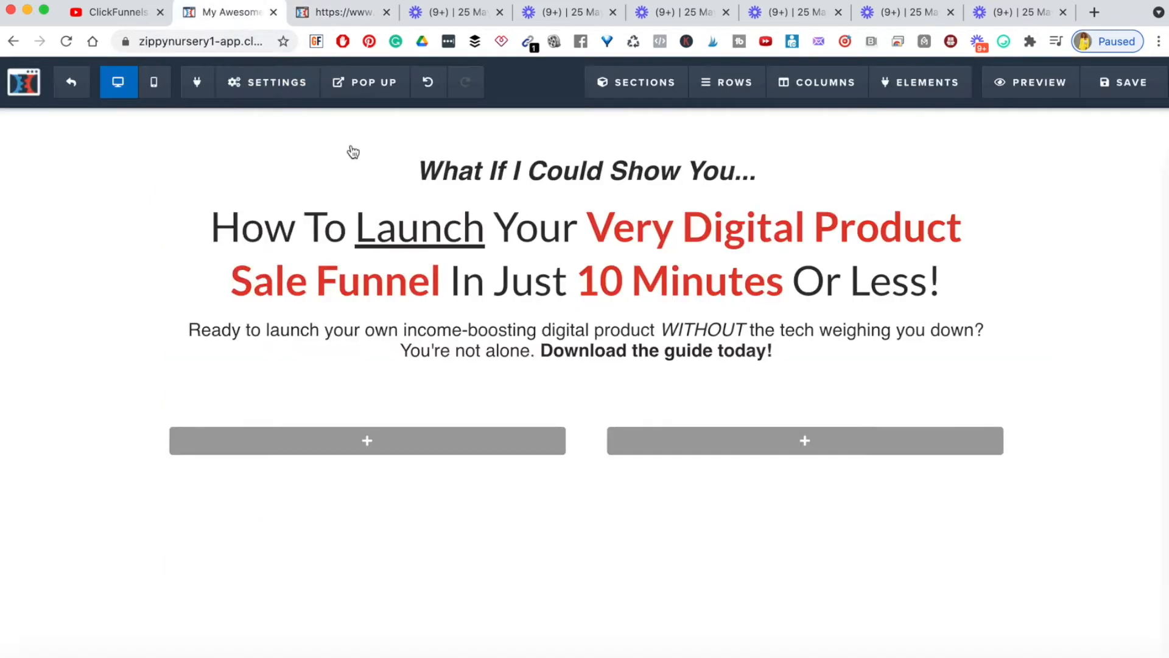
Add an image element to the left column of the new row
{"action": "left_click", "coordinate": [361, 448]}
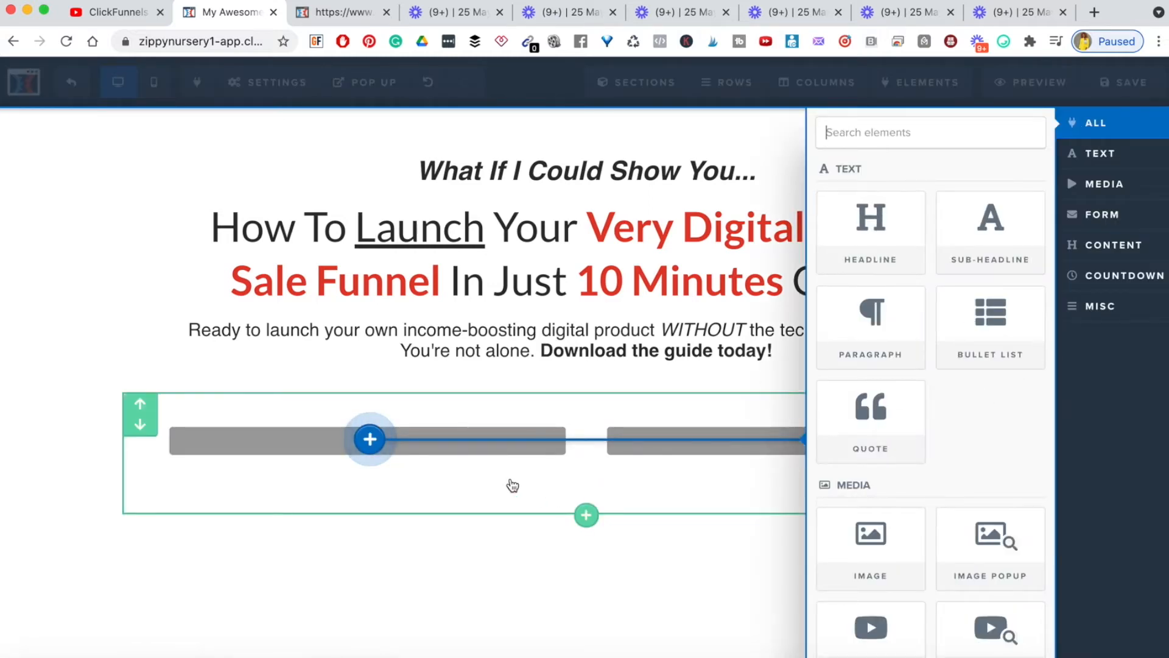
{"action": "scroll", "coordinate": [891, 524], "scroll_direction": "down", "scroll_amount": 5}
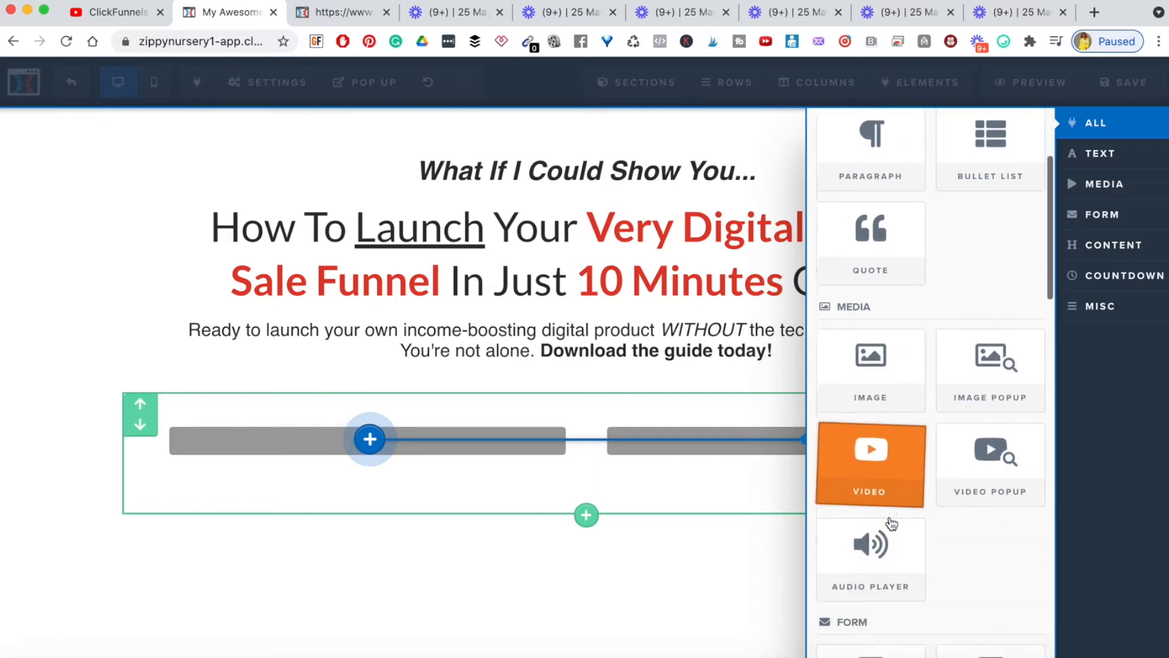
{"action": "left_click", "coordinate": [877, 363]}
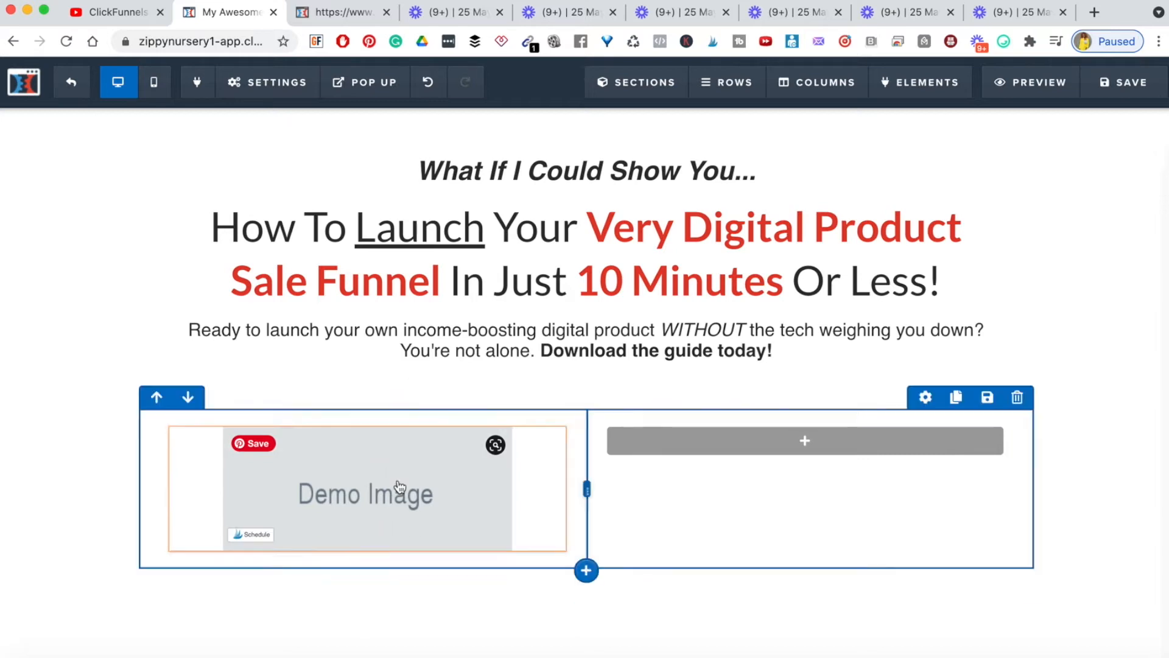
Review the texts in the example page's opt-in box, then add a headline element to the right column of the new row
{"action": "left_click", "coordinate": [325, 14]}
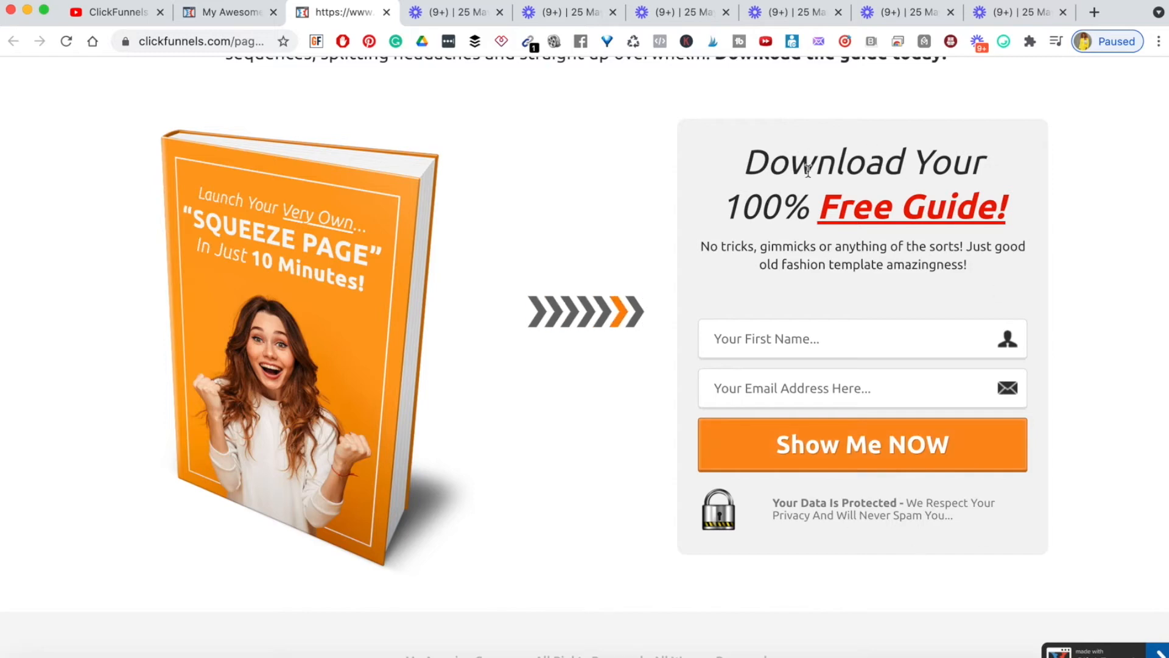
{"action": "triple_click", "coordinate": [859, 240]}
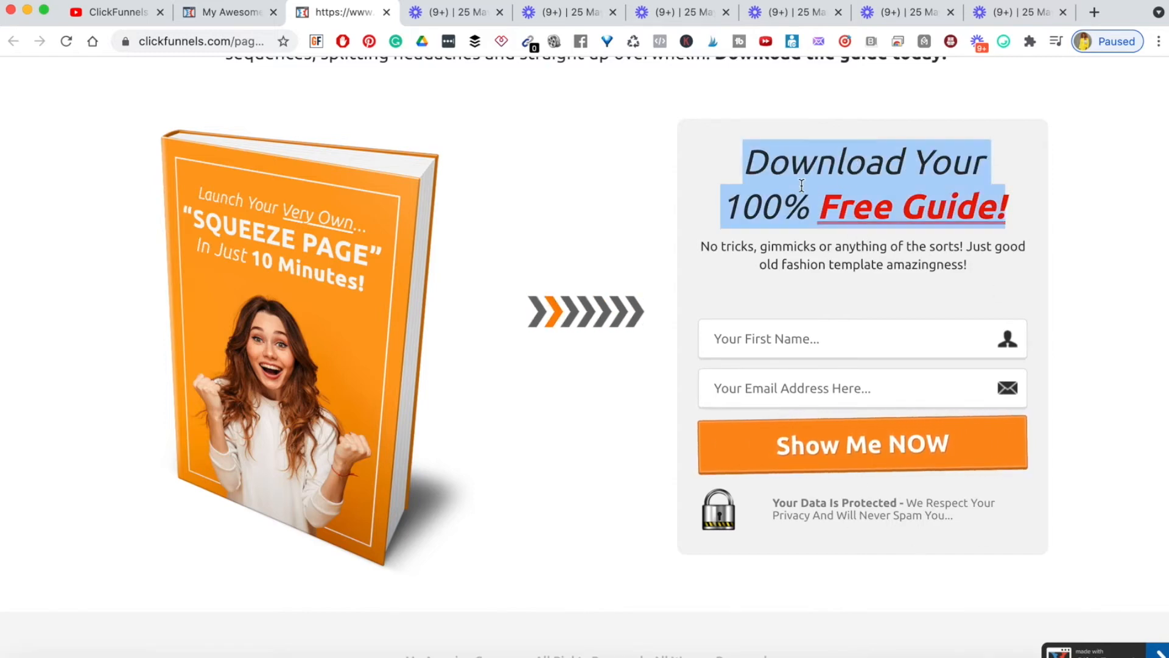
{"action": "triple_click", "coordinate": [853, 254]}
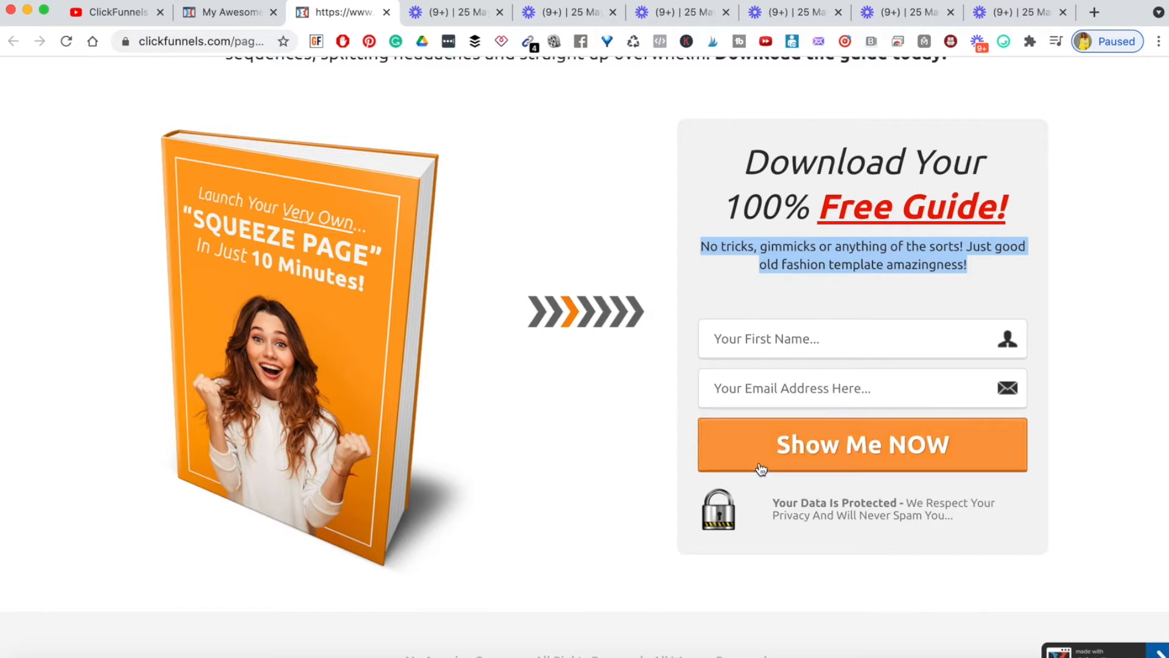
{"action": "triple_click", "coordinate": [786, 514]}
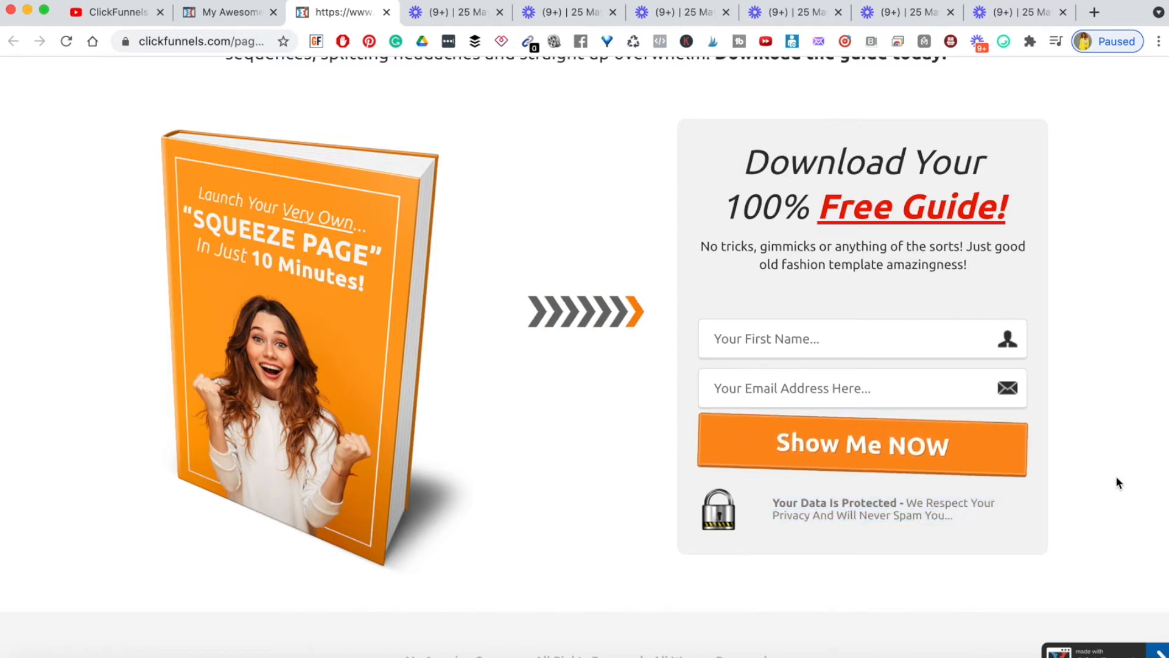
{"action": "triple_click", "coordinate": [763, 185]}
{"action": "left_click", "coordinate": [760, 181]}
{"action": "left_click", "coordinate": [216, 16]}
{"action": "mouse_move", "coordinate": [795, 444]}
{"action": "left_click", "coordinate": [804, 442]}
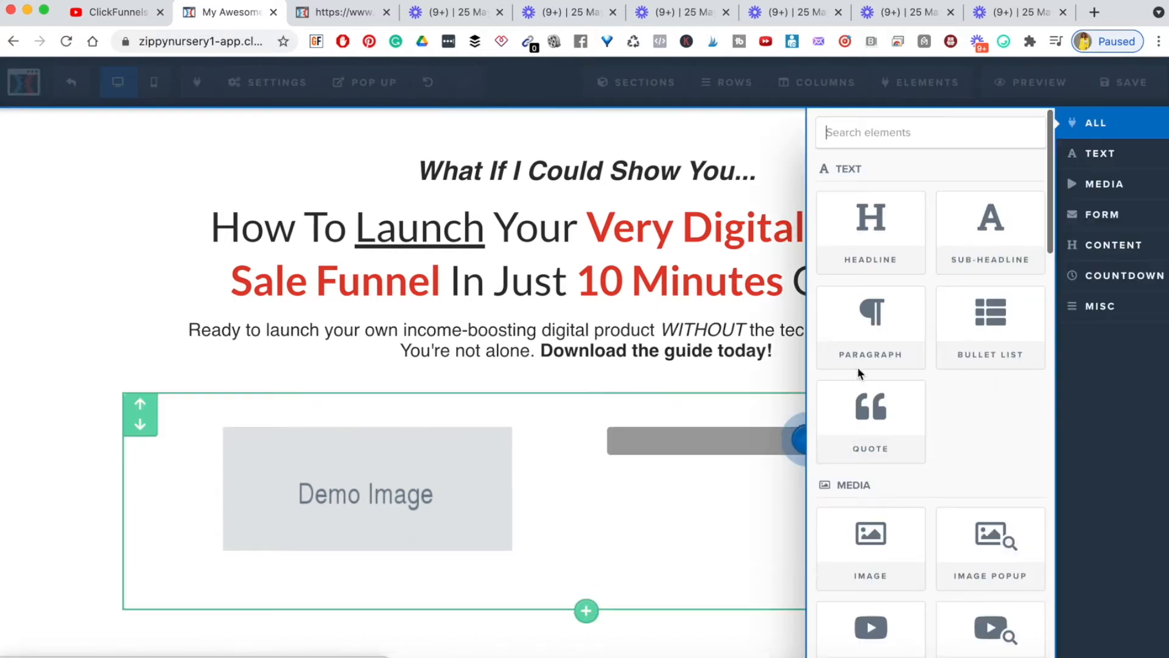
{"action": "left_click", "coordinate": [883, 250]}
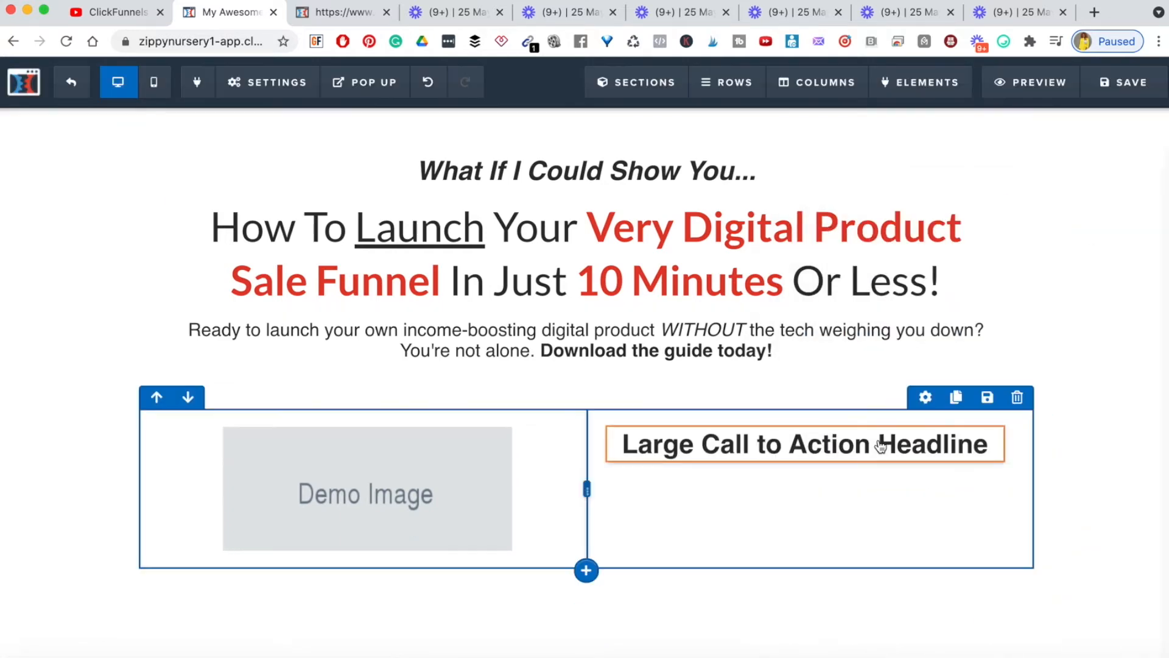
Replace the right column's headline placeholder with "Download Your 100% Free Guide!" copied from the example page
{"action": "left_click", "coordinate": [323, 23]}
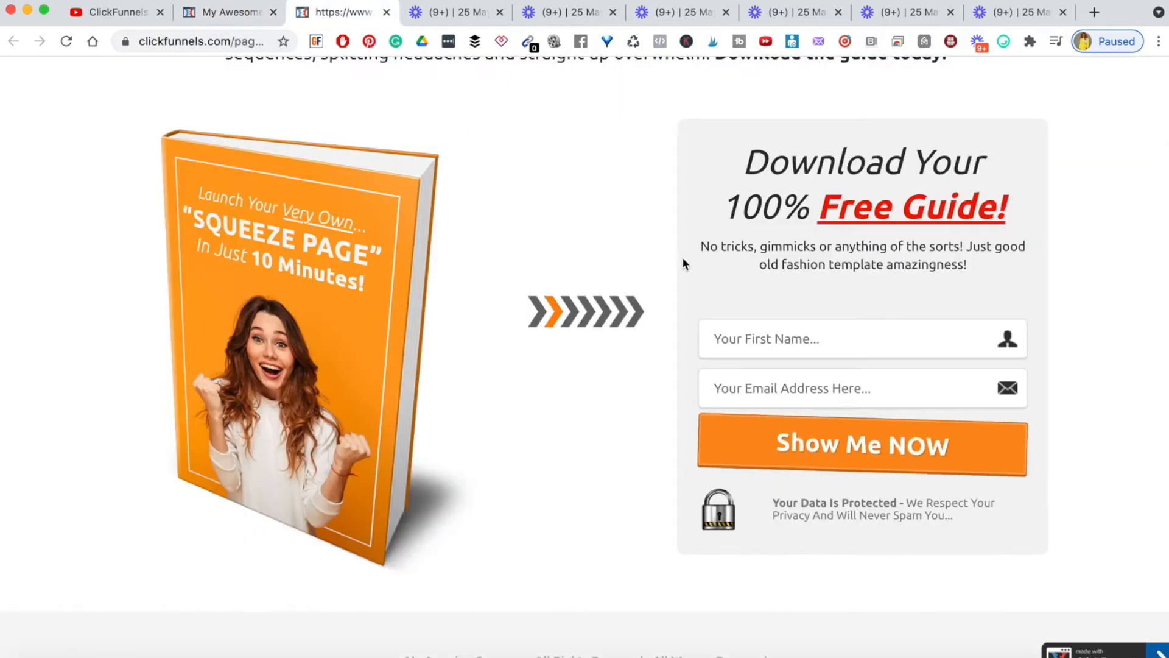
{"action": "left_click_drag", "start_coordinate": [746, 162], "coordinate": [1007, 226]}
{"action": "key", "text": "ctrl+c"}
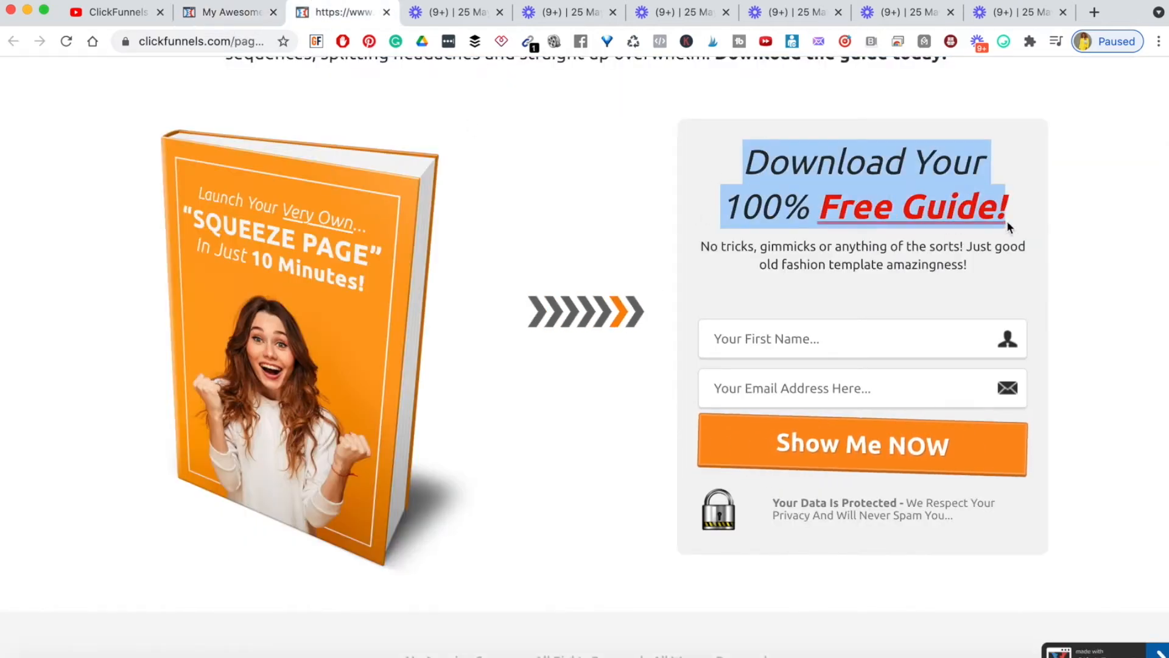
{"action": "left_click", "coordinate": [242, 14]}
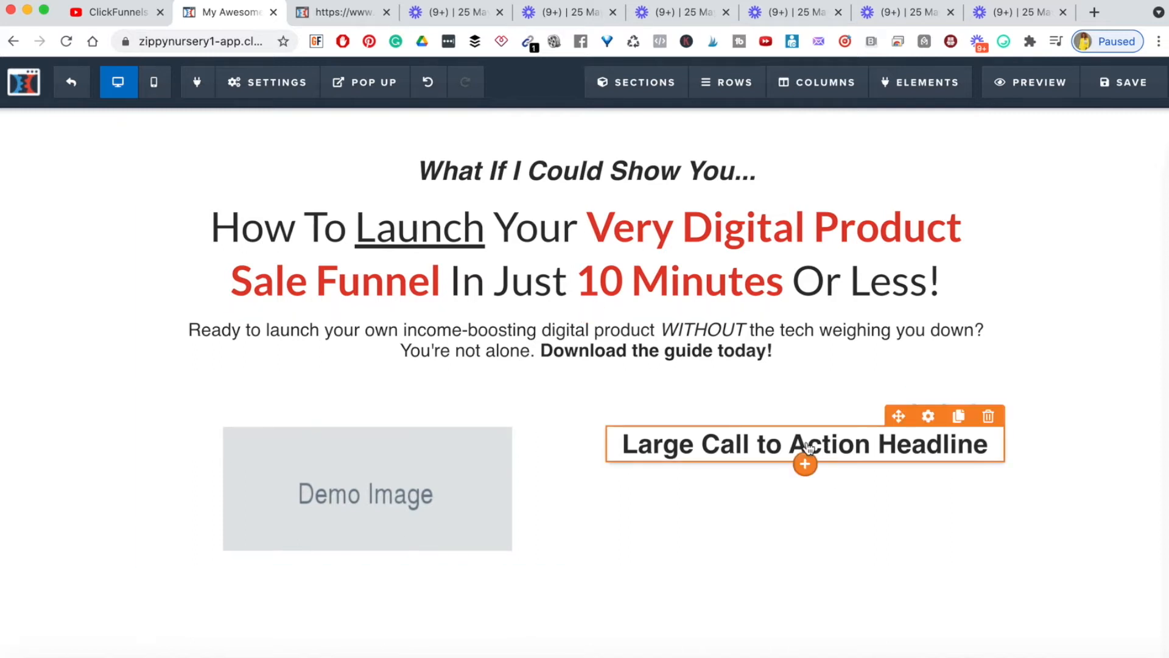
{"action": "left_click", "coordinate": [785, 442]}
{"action": "key", "text": "ctrl+v"}
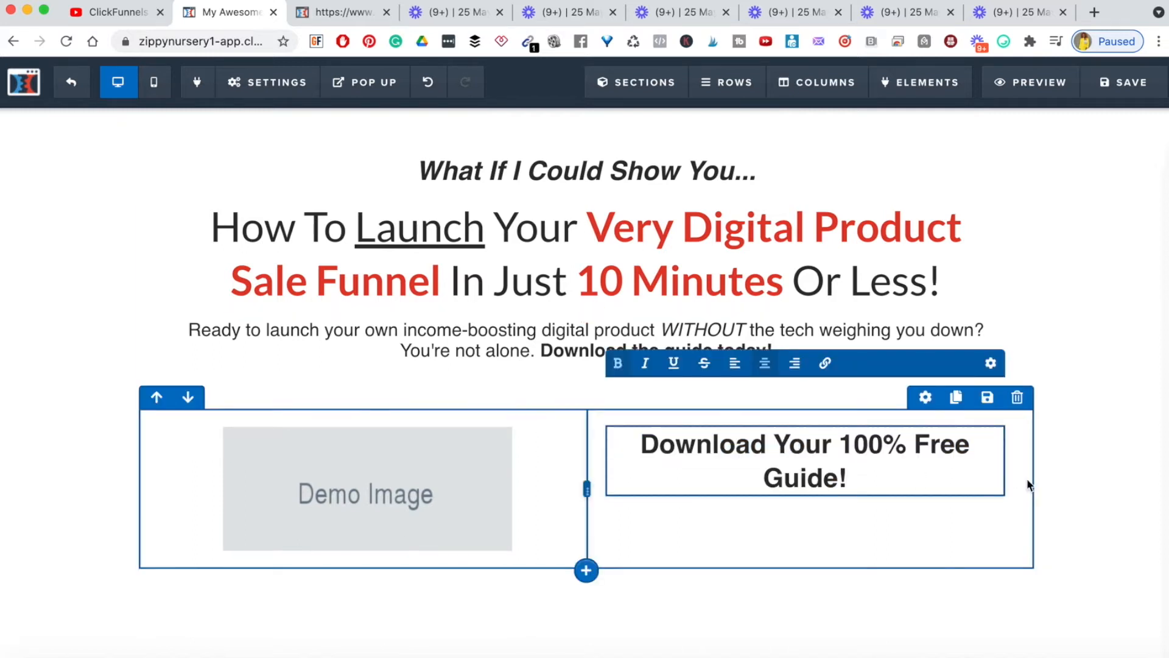
{"action": "left_click", "coordinate": [1029, 483]}
Copy the example page's "No tricks, gimmicks" paragraph and add a sub-headline element below the "Download Your 100% Free Guide!" headline
{"action": "left_click", "coordinate": [332, 12]}
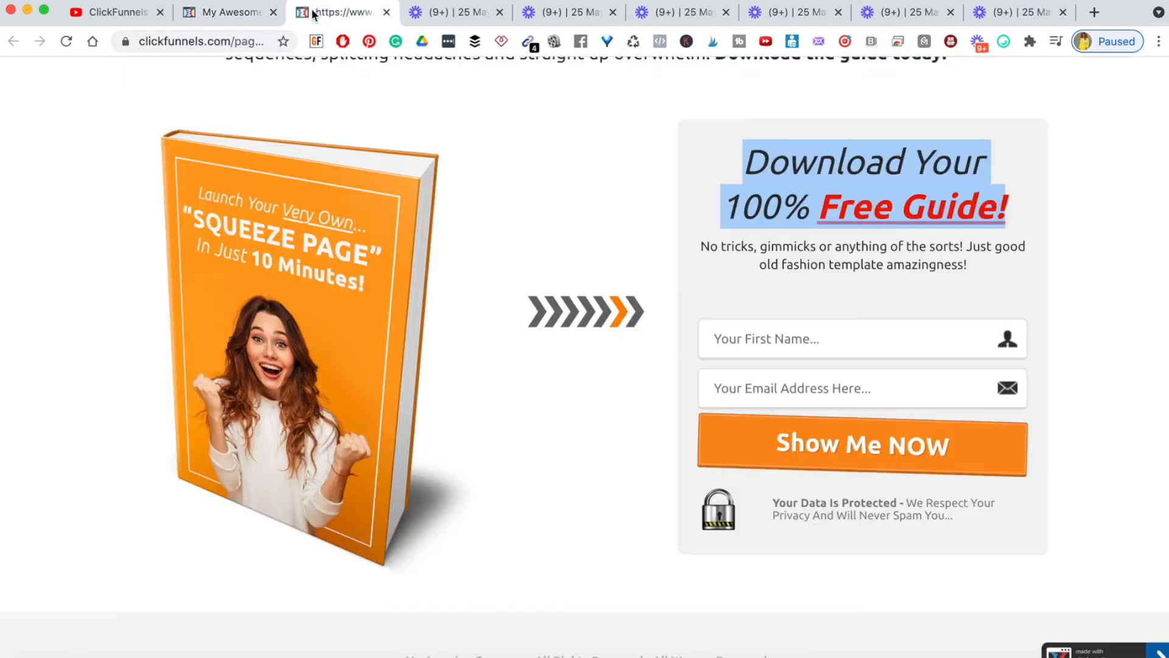
{"action": "triple_click", "coordinate": [825, 262]}
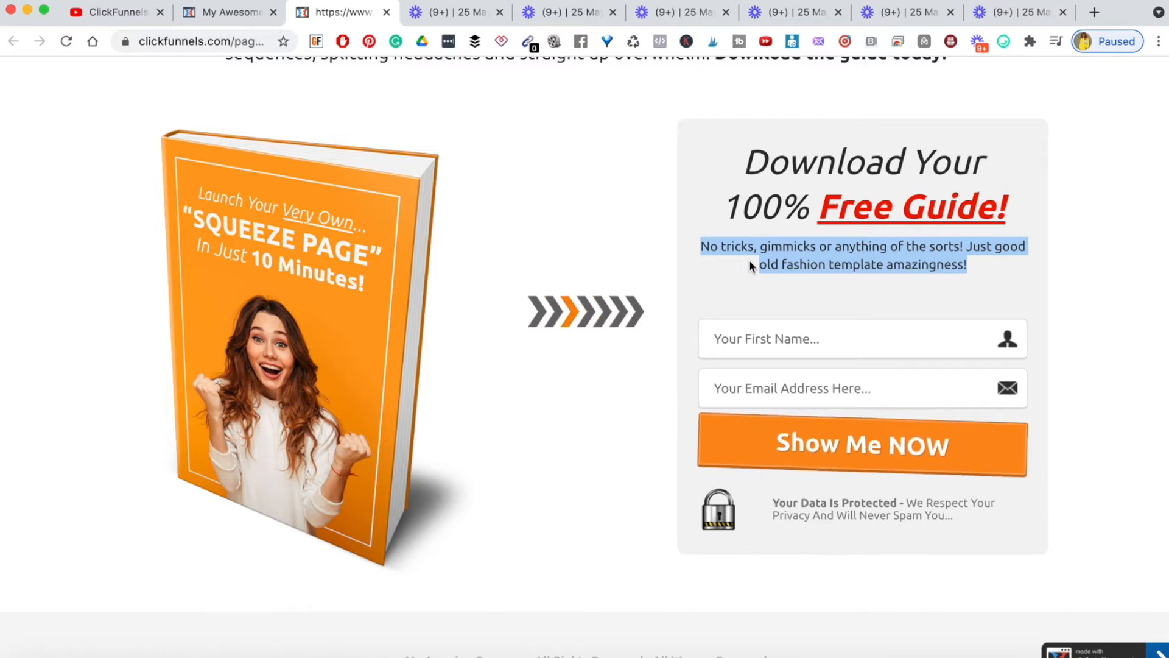
{"action": "left_click", "coordinate": [216, 12]}
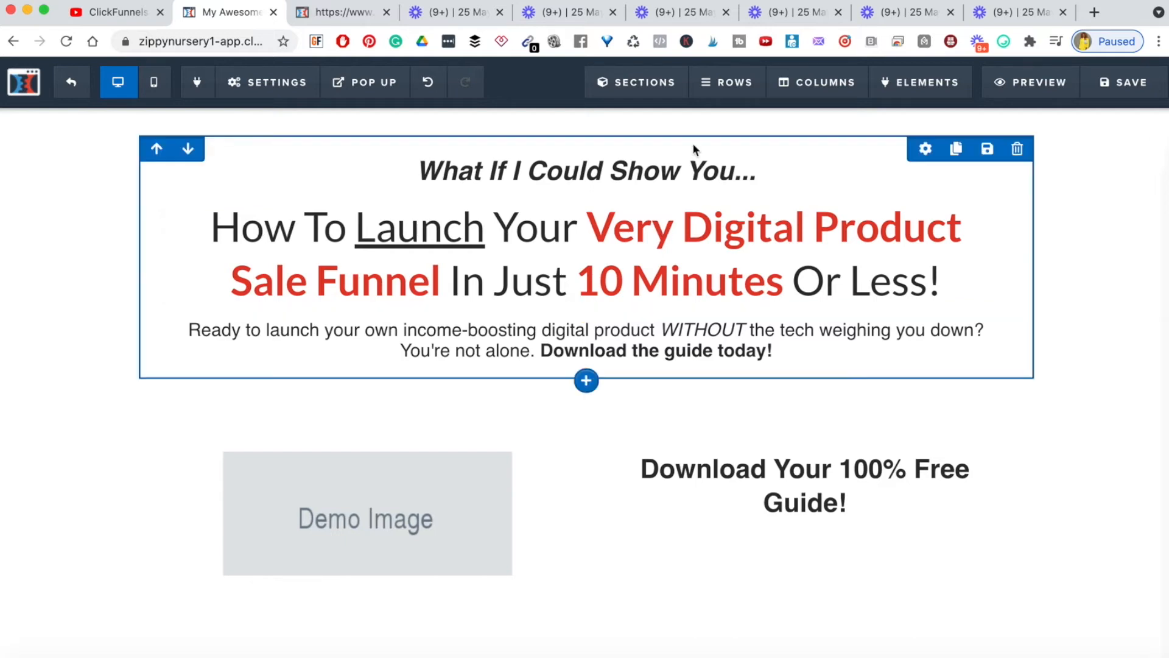
{"action": "key", "text": "ctrl+Tab"}
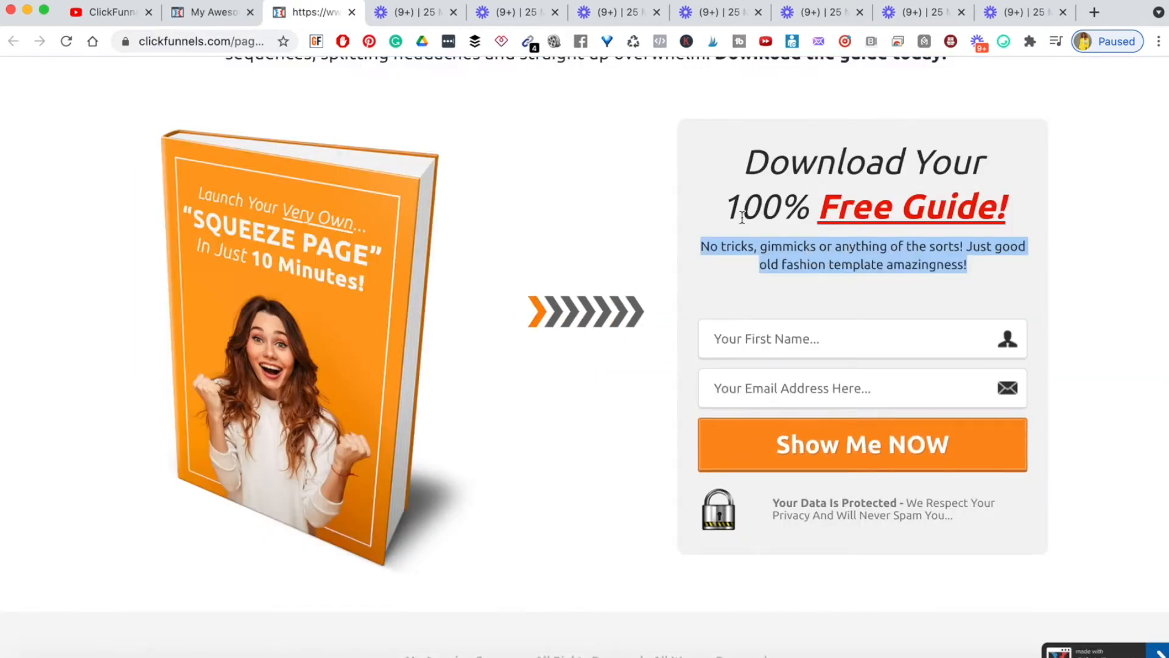
{"action": "left_click", "coordinate": [189, 13]}
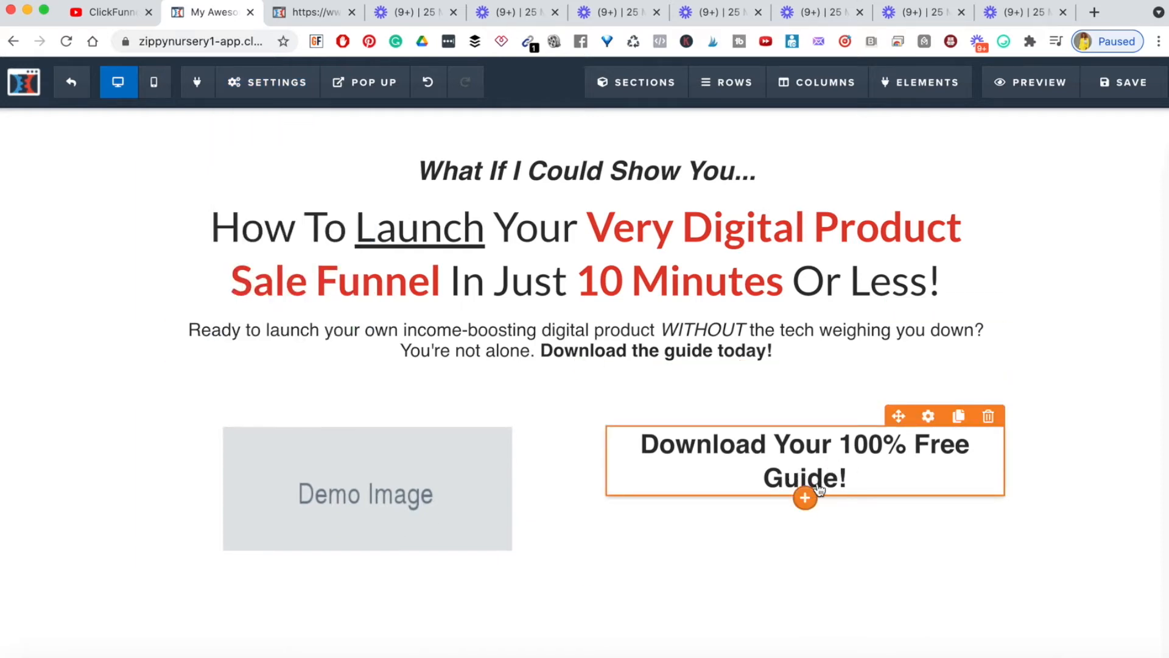
{"action": "left_click", "coordinate": [805, 498]}
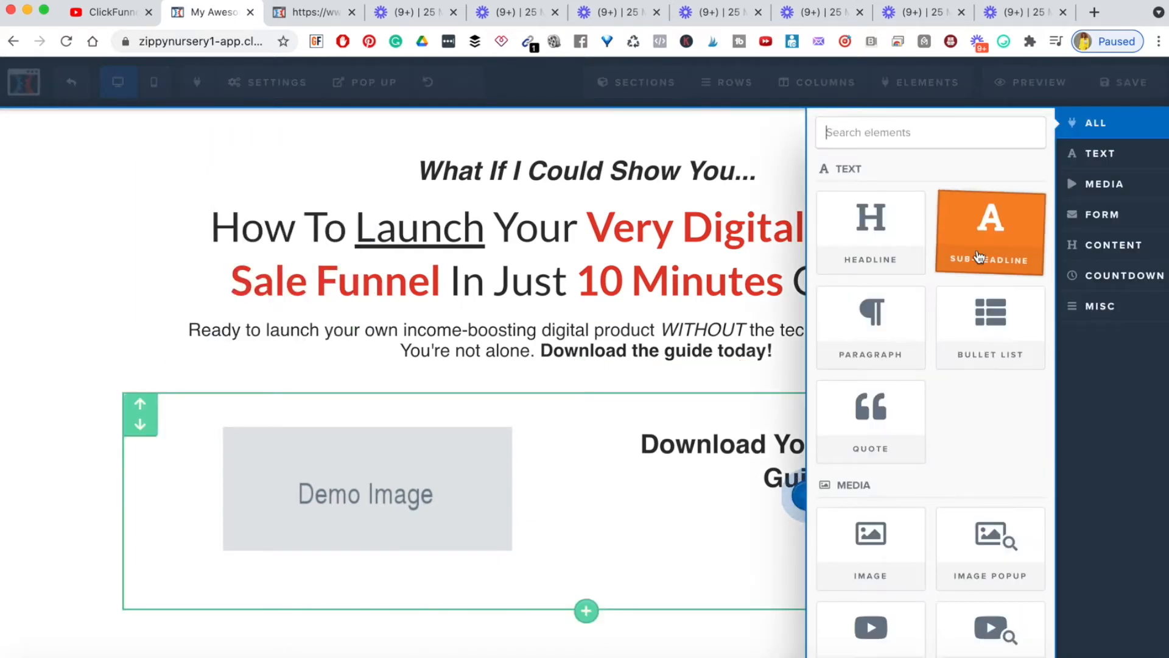
{"action": "left_click", "coordinate": [979, 256]}
Replace the right column's sub-headline placeholder with "No tricks, gimmicks or anything of the sorts! Just good old fashion template amazingness!"
{"action": "triple_click", "coordinate": [789, 522]}
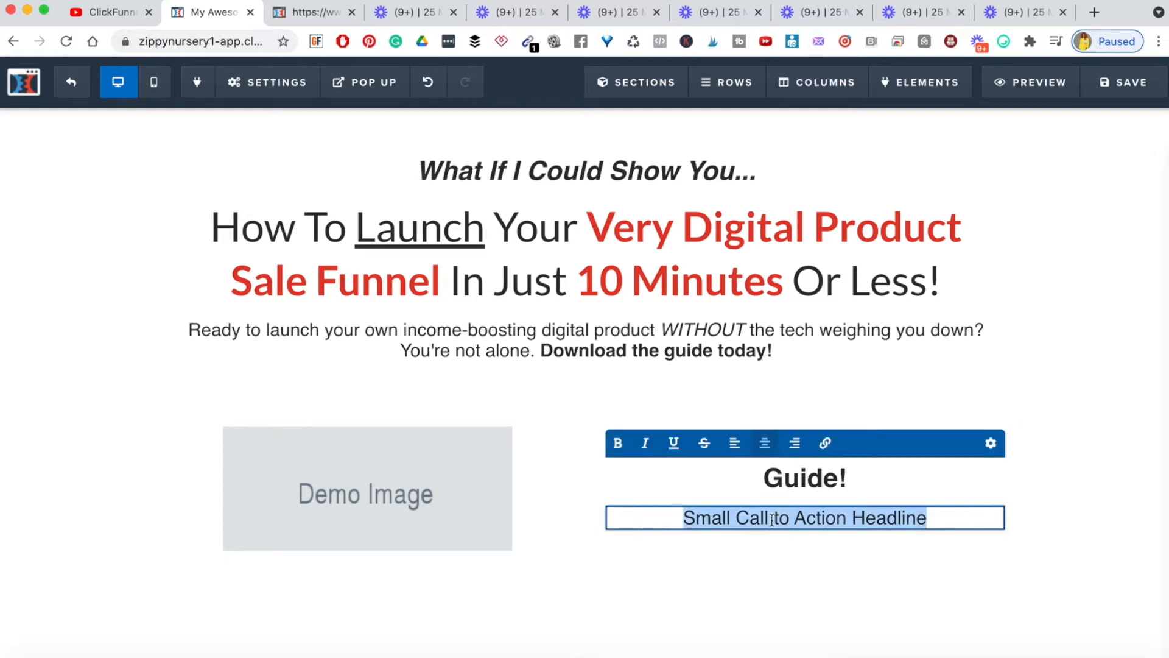
{"action": "type", "text": "No tricks, gimmicks or anything of the sorts! Just good old fashion template amazingness!"}
{"action": "key", "text": "BackSpace"}
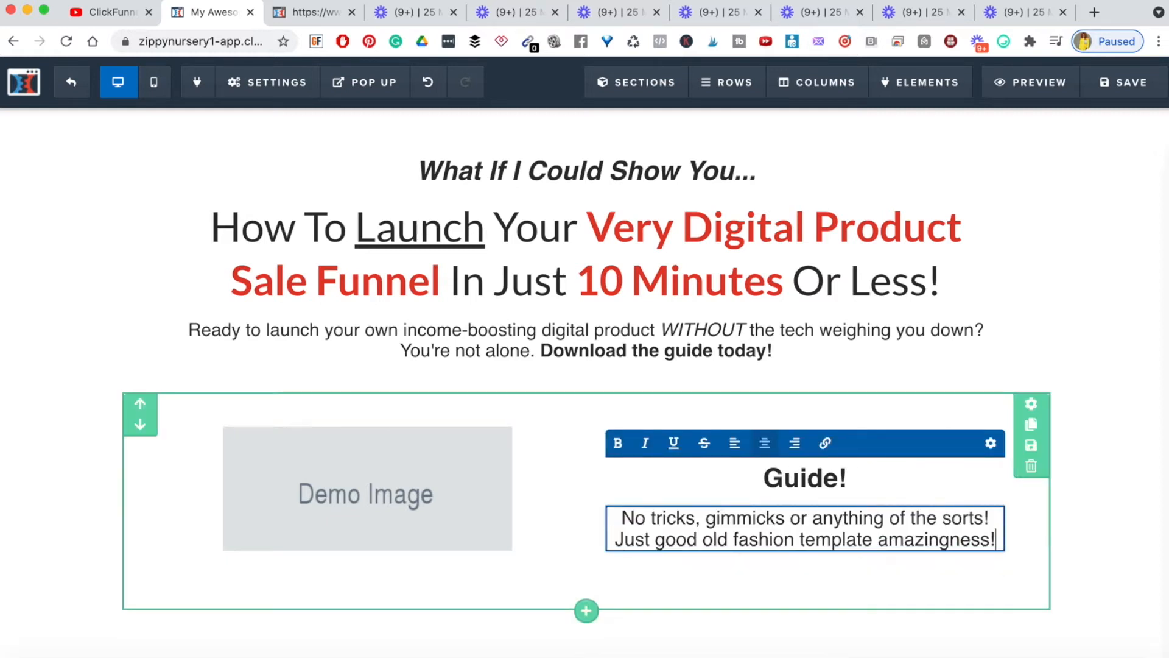
{"action": "left_click", "coordinate": [1120, 556]}
{"action": "mouse_move", "coordinate": [962, 464]}
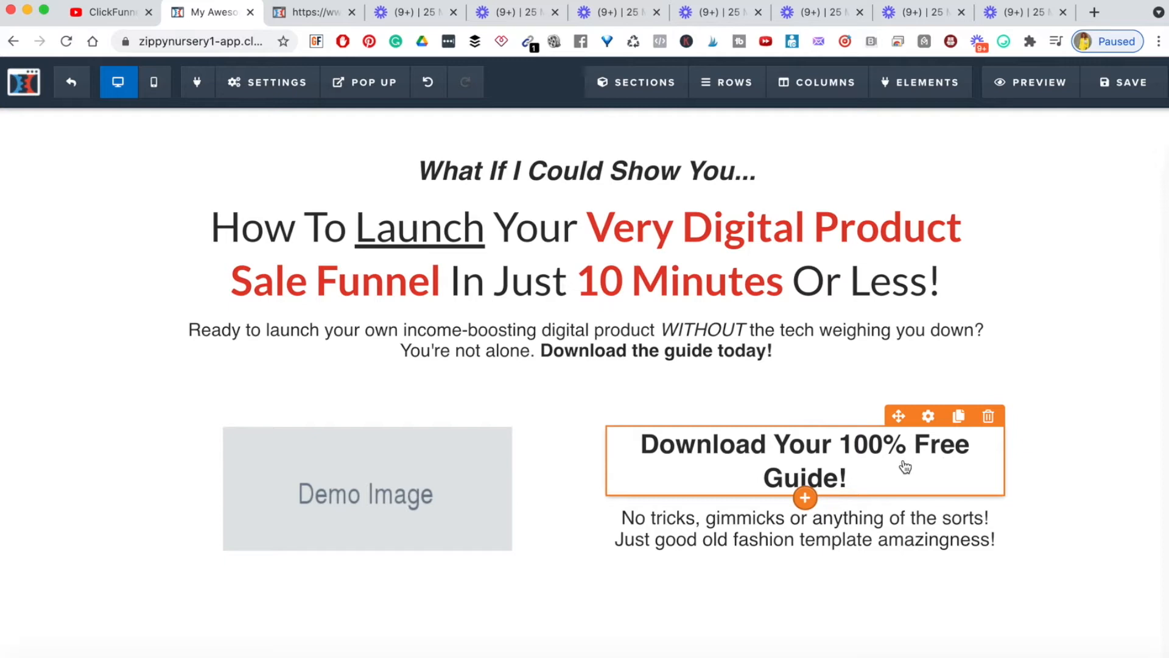
Following the example page's opt-in box, add an input element below the right column's sub-headline and duplicate it
{"action": "left_click", "coordinate": [312, 12]}
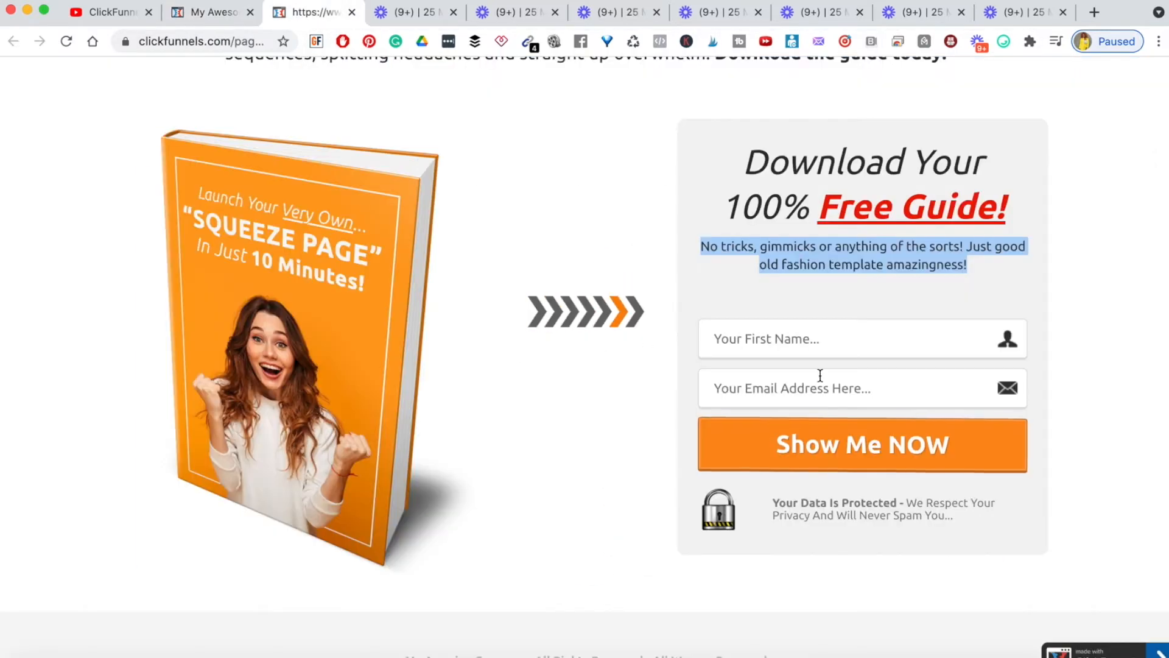
{"action": "left_click", "coordinate": [1097, 298]}
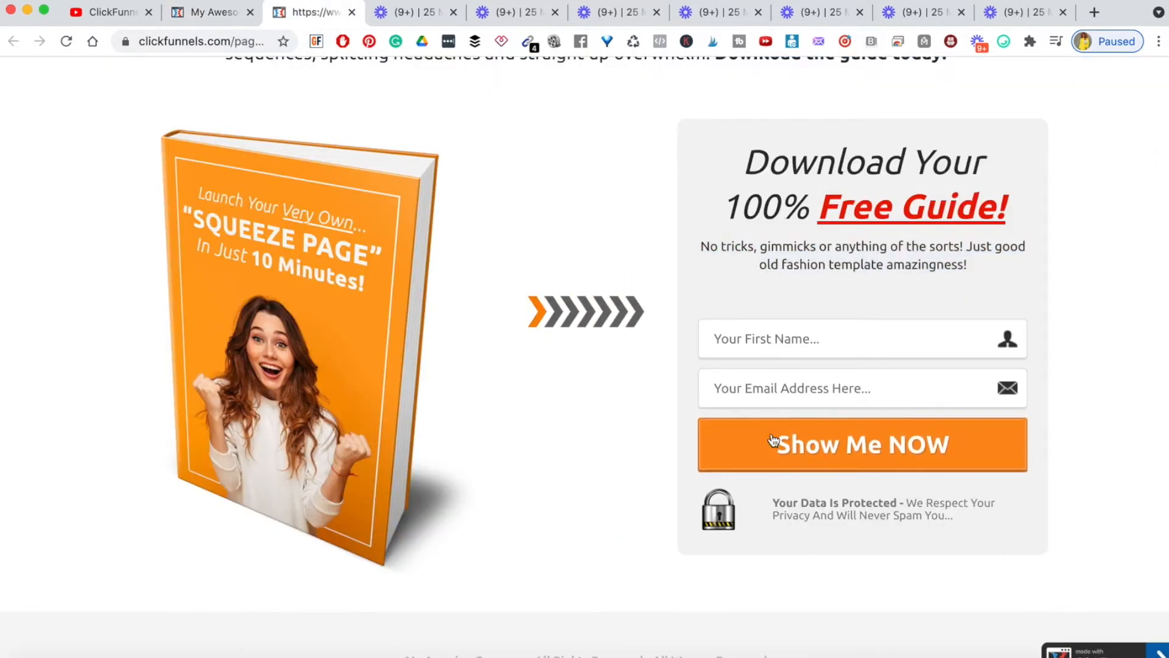
{"action": "left_click", "coordinate": [209, 12]}
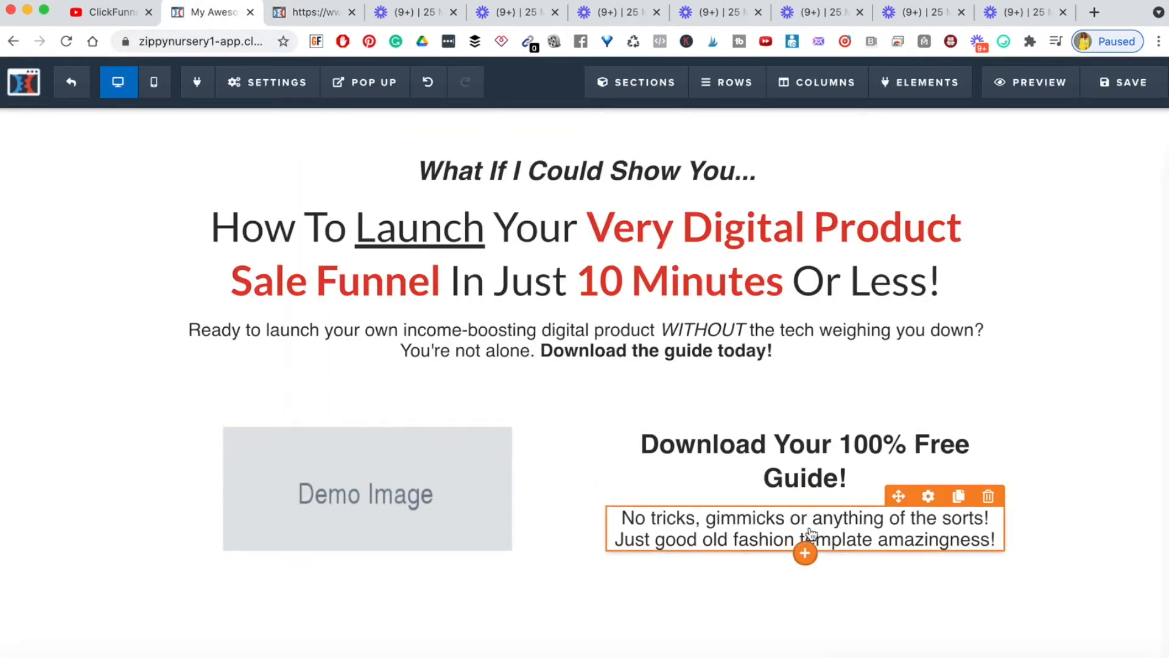
{"action": "left_click", "coordinate": [807, 553]}
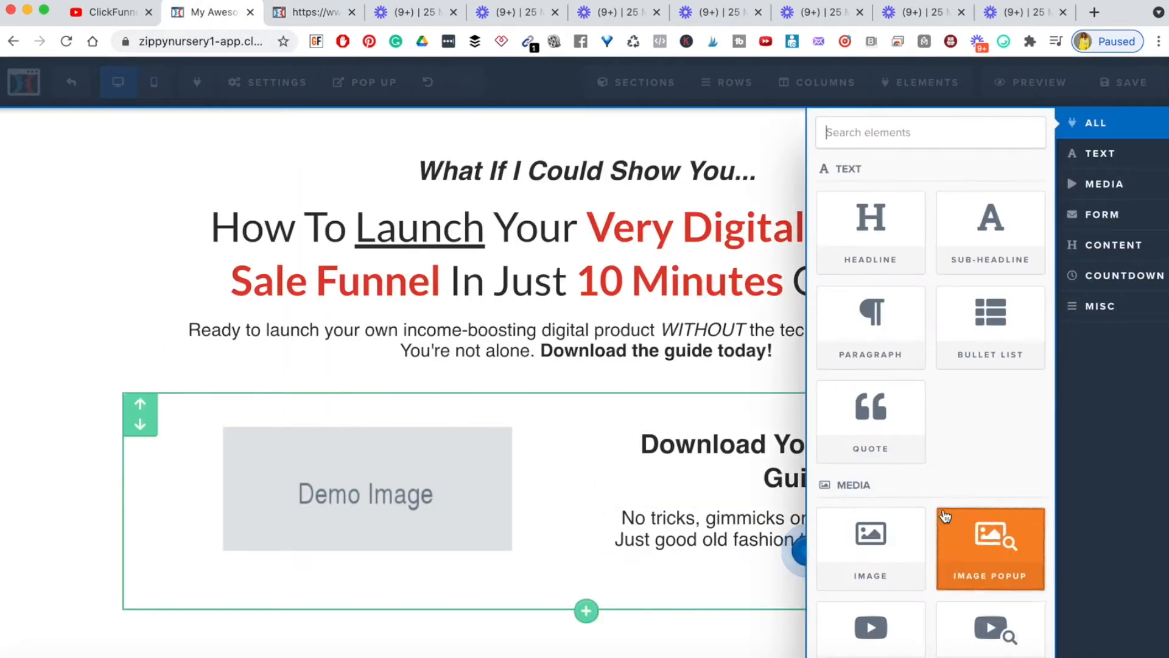
{"action": "left_click", "coordinate": [1114, 217]}
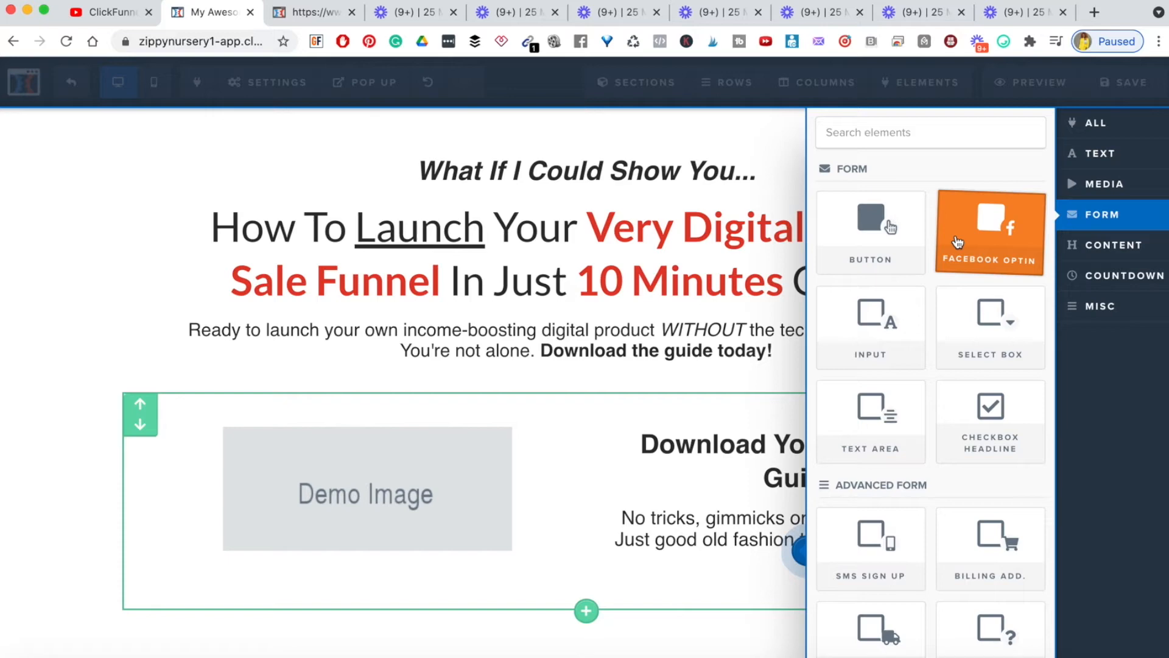
{"action": "left_click", "coordinate": [867, 333]}
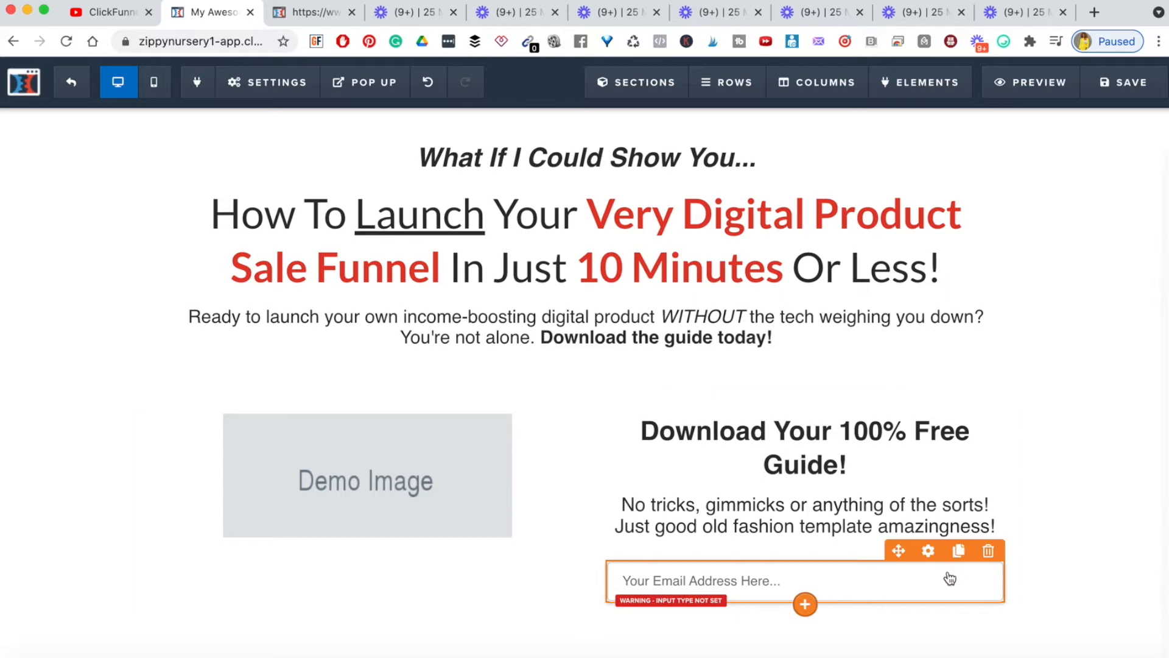
{"action": "left_click", "coordinate": [958, 551]}
{"action": "scroll", "coordinate": [821, 599], "scroll_direction": "down", "scroll_amount": 2}
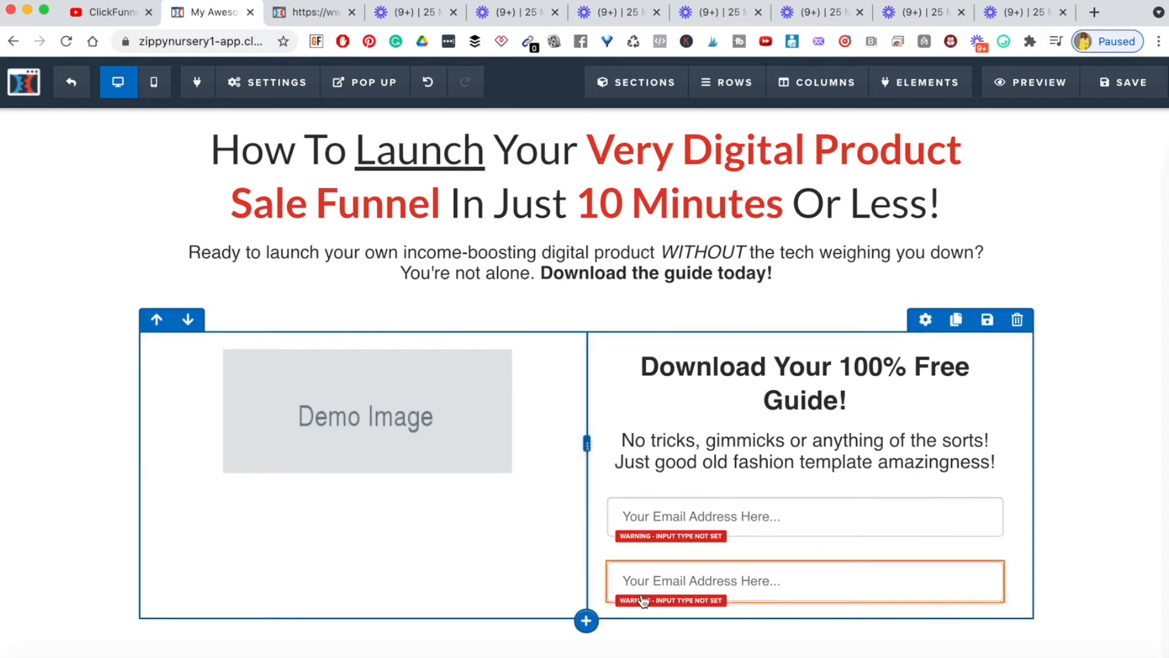
{"action": "scroll", "coordinate": [712, 596], "scroll_direction": "up", "scroll_amount": 1}
Check the example page's form fields and set the upper input's placeholder text to "Your First Name Here..."
{"action": "left_click", "coordinate": [301, 17]}
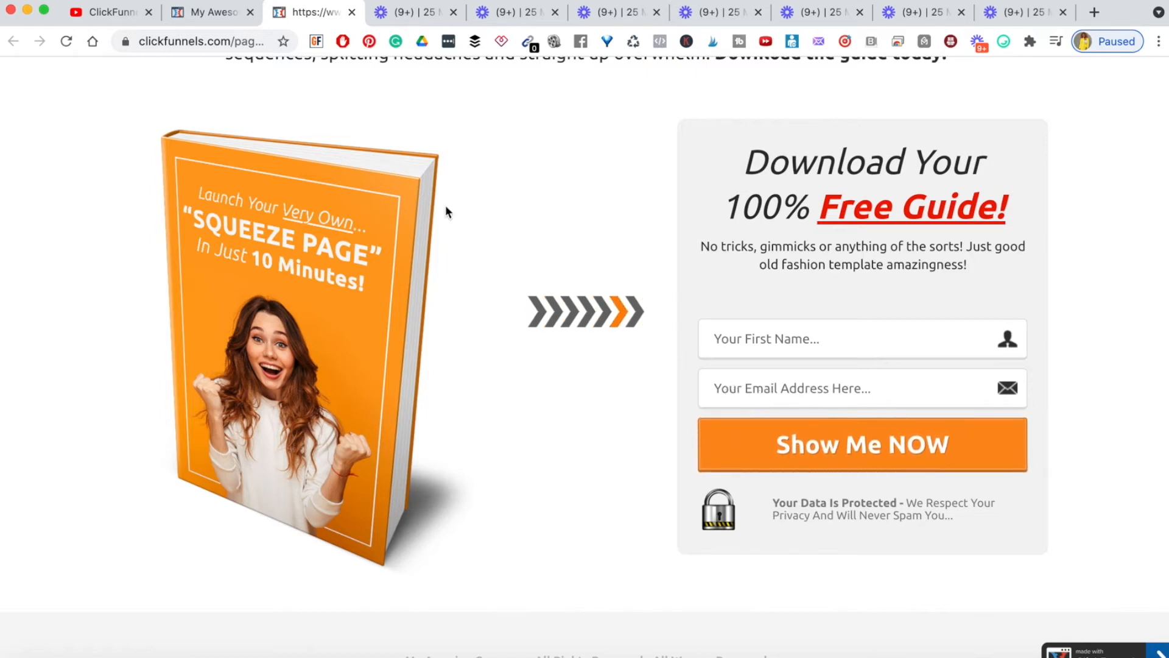
{"action": "left_click", "coordinate": [206, 17]}
{"action": "scroll", "coordinate": [804, 491], "scroll_direction": "down", "scroll_amount": 2}
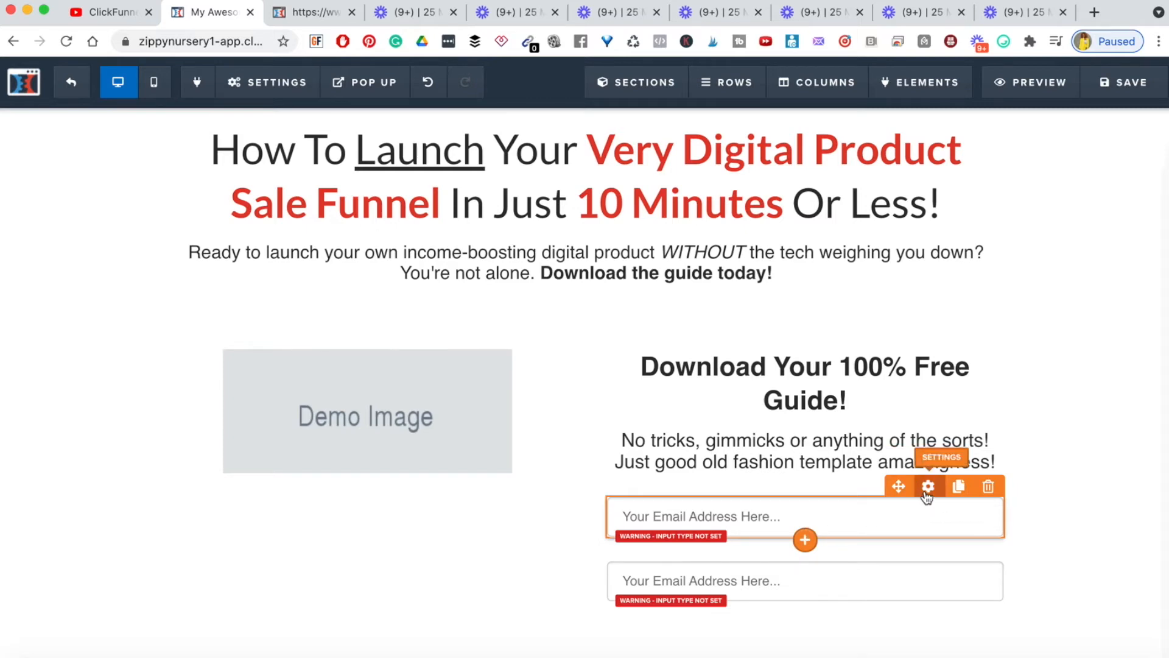
{"action": "left_click", "coordinate": [927, 490]}
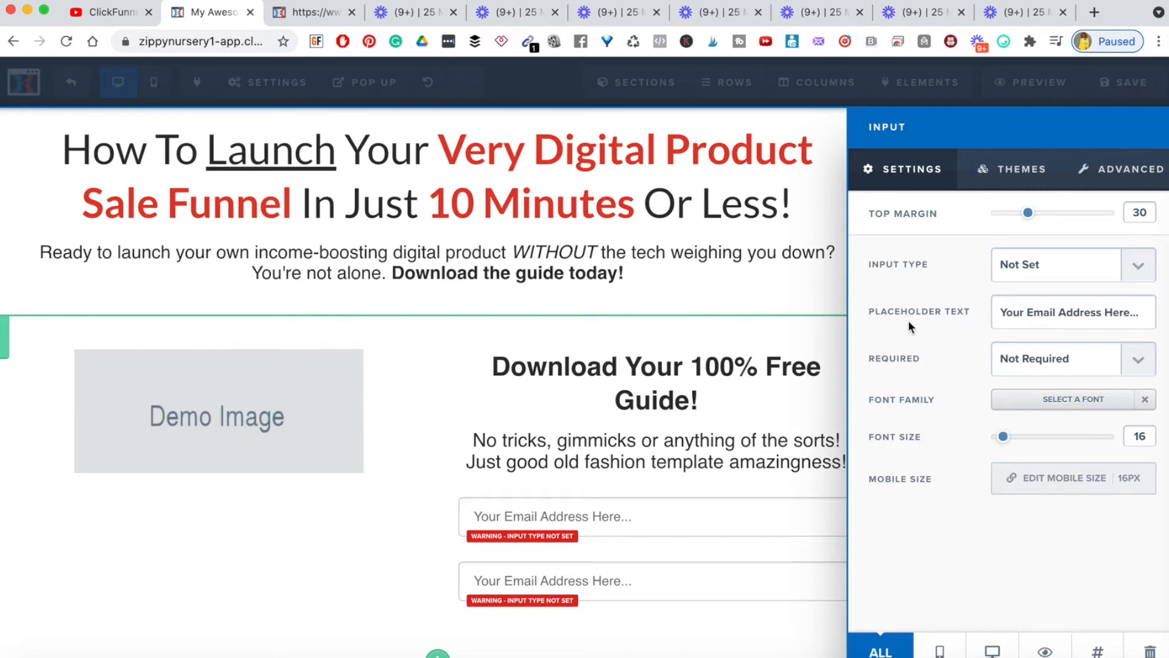
{"action": "triple_click", "coordinate": [1029, 315]}
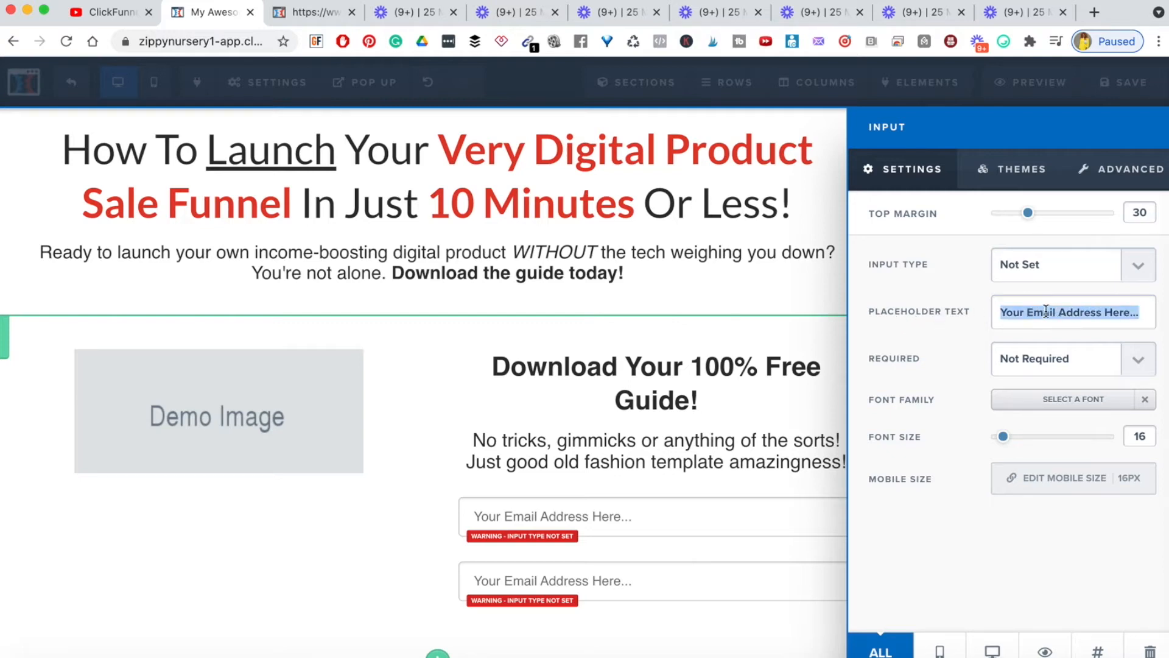
{"action": "left_click", "coordinate": [1035, 313]}
{"action": "type", "text": "First Na"}
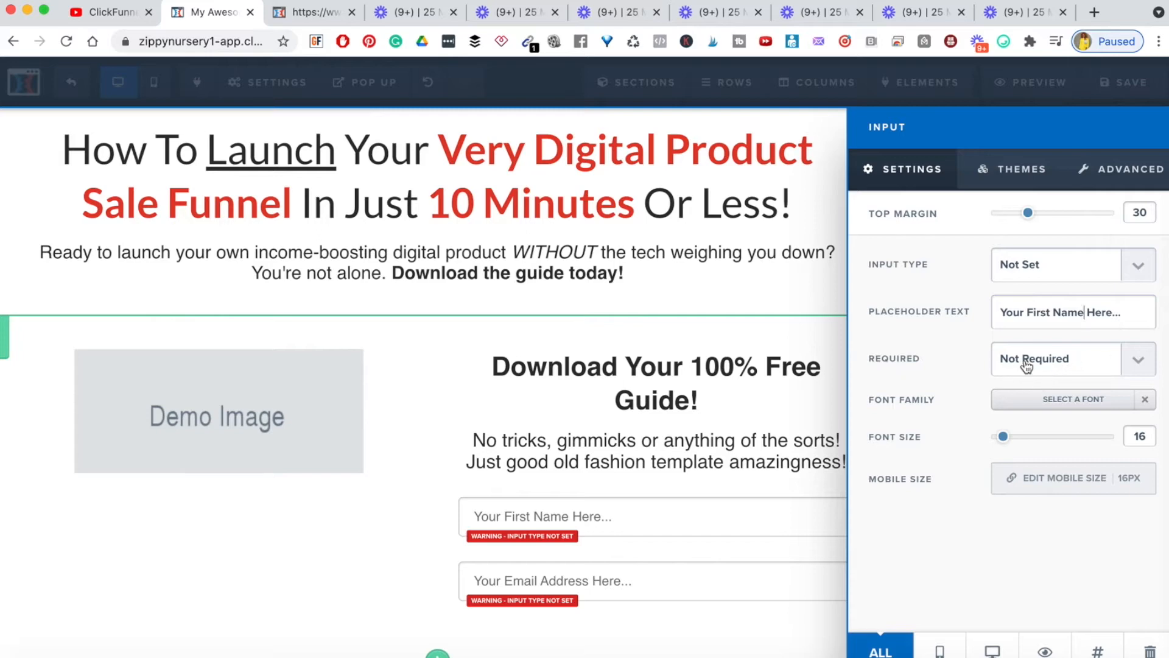
Make the upper input required and set its input type to First Name
{"action": "left_click", "coordinate": [1140, 364]}
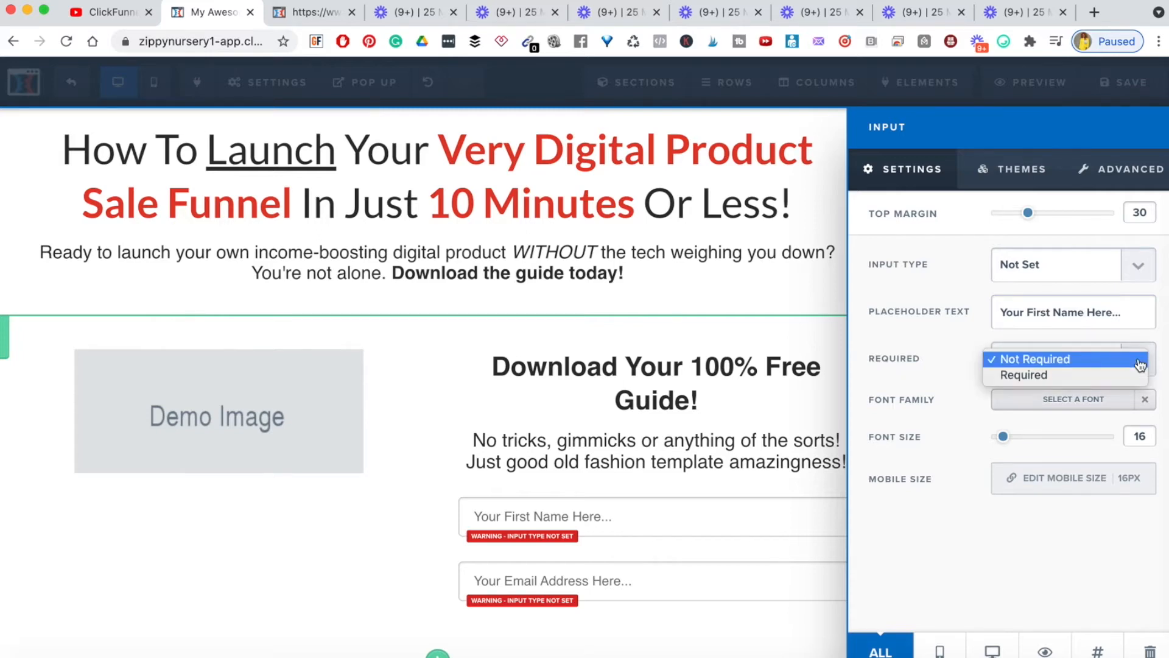
{"action": "left_click", "coordinate": [1063, 381]}
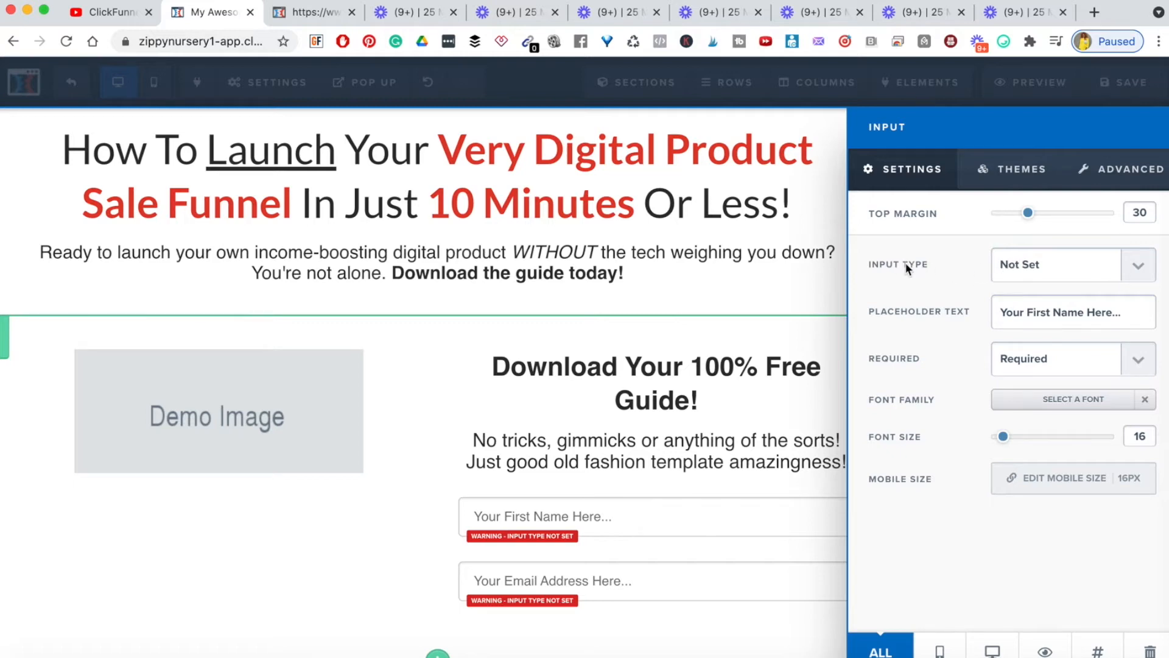
{"action": "left_click", "coordinate": [1145, 269]}
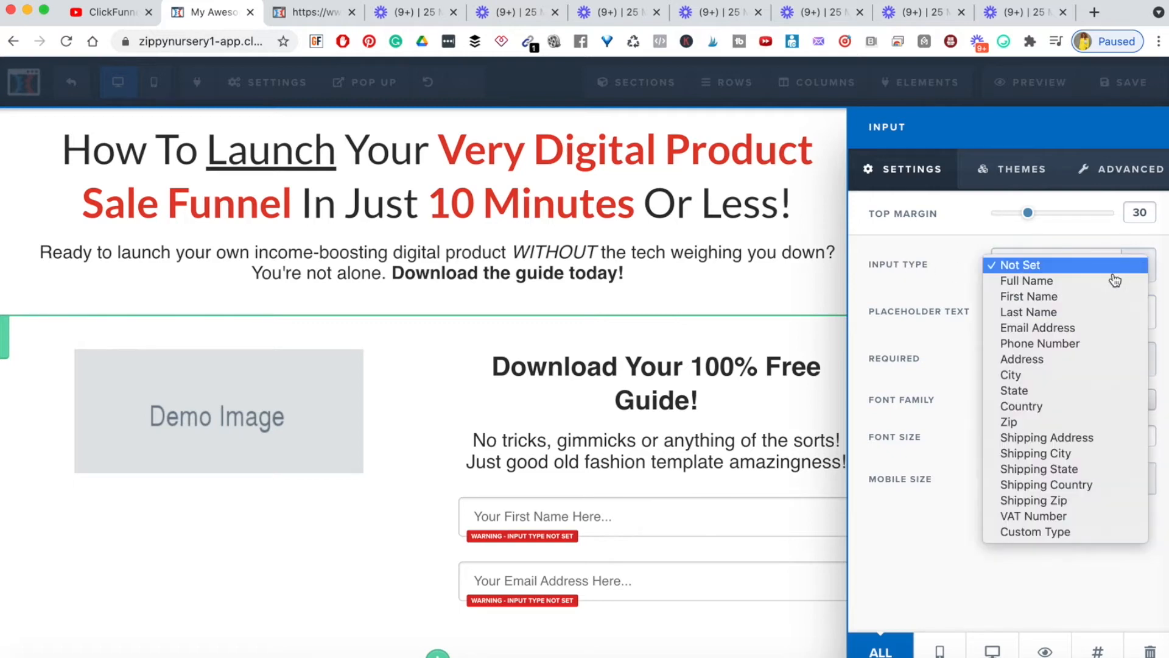
{"action": "left_click", "coordinate": [1076, 297]}
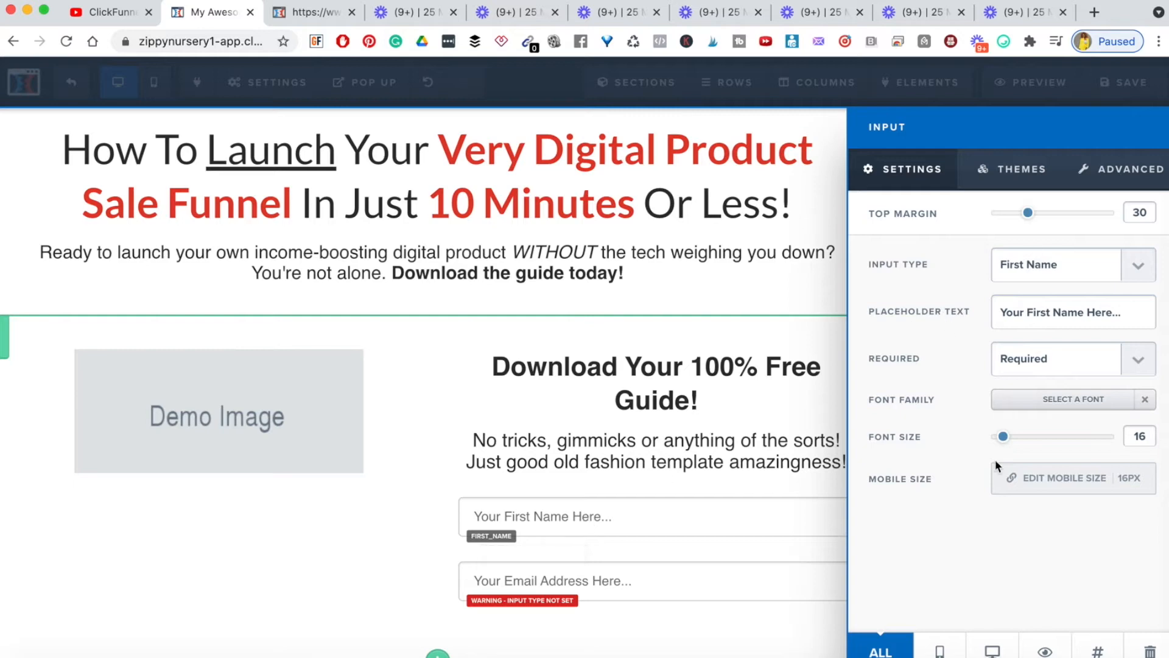
{"action": "left_click", "coordinate": [784, 552]}
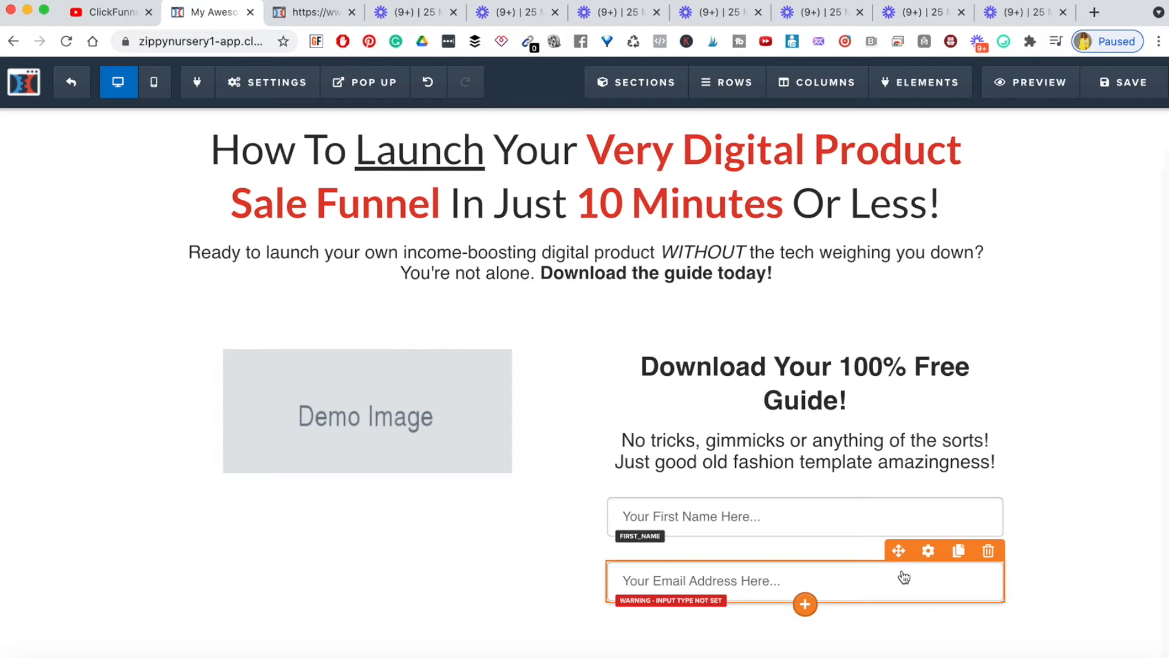
Set the input type of the lower "Your Email Address Here..." field to Email Address
{"action": "left_click", "coordinate": [929, 550]}
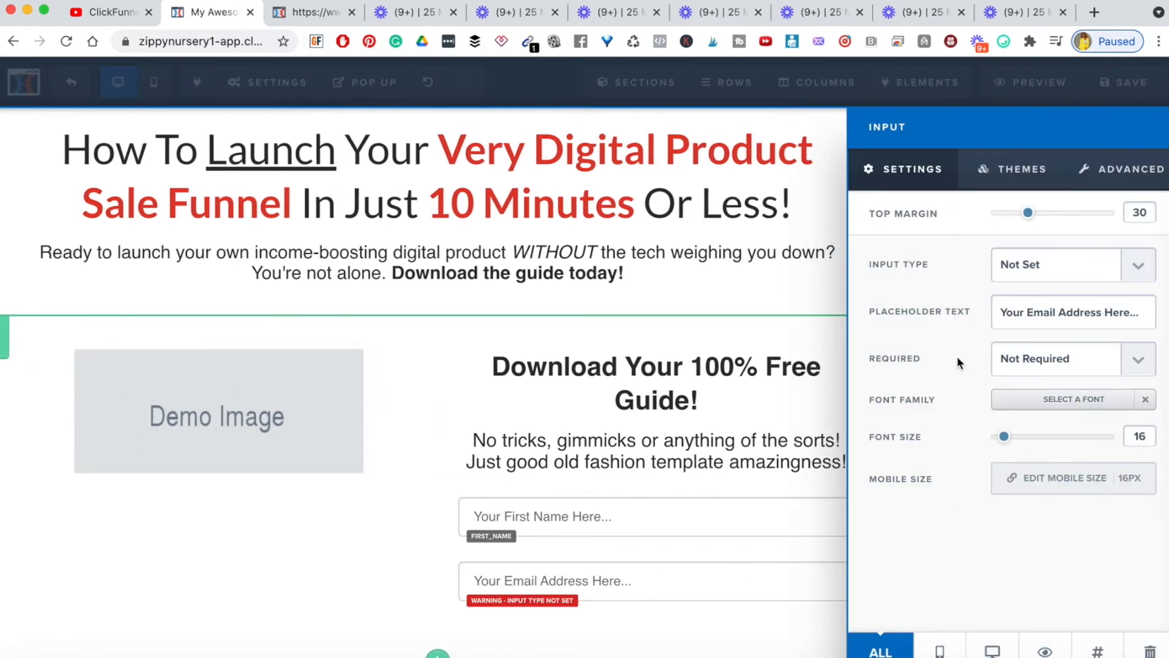
{"action": "left_click", "coordinate": [1121, 271]}
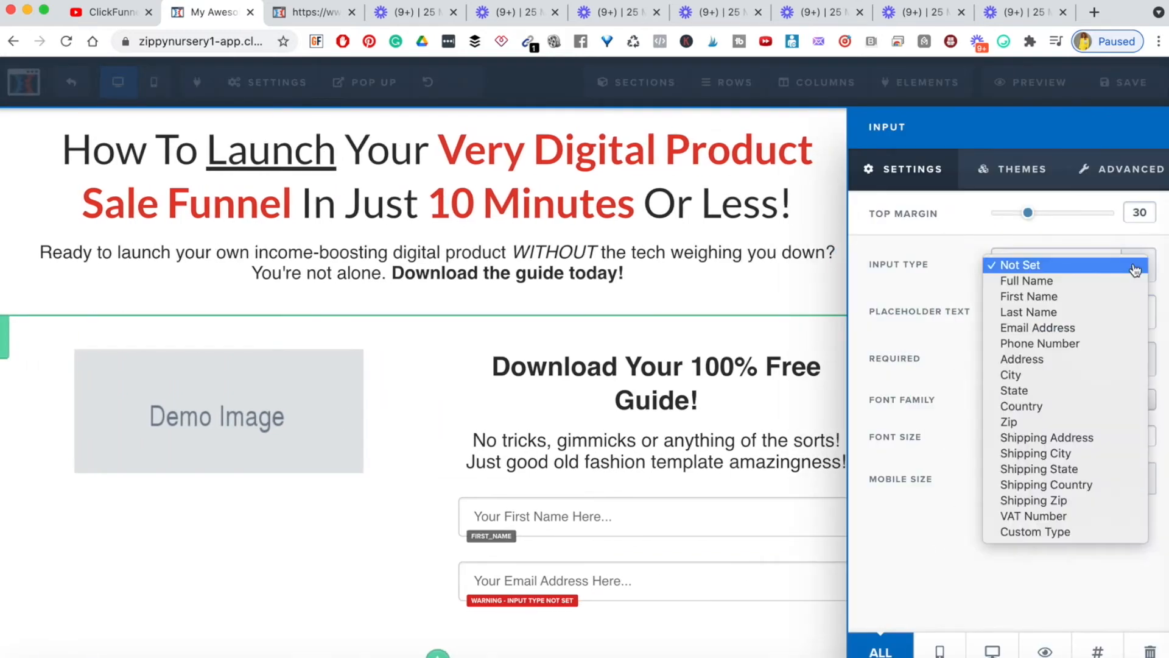
{"action": "left_click", "coordinate": [1063, 332]}
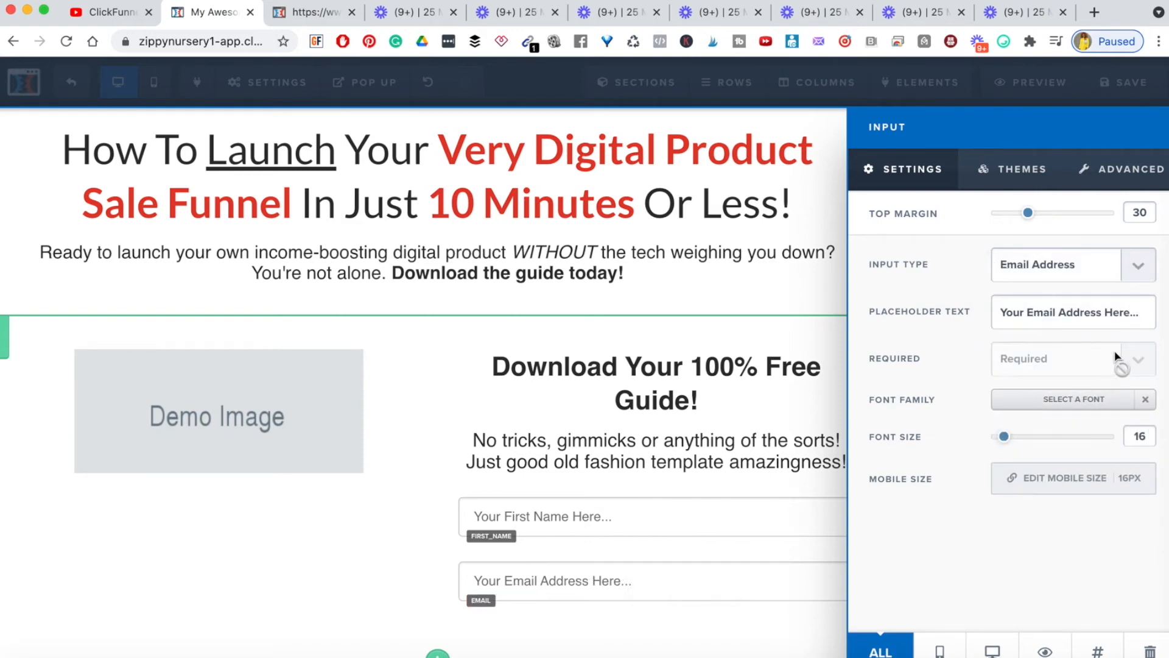
{"action": "left_click", "coordinate": [767, 609]}
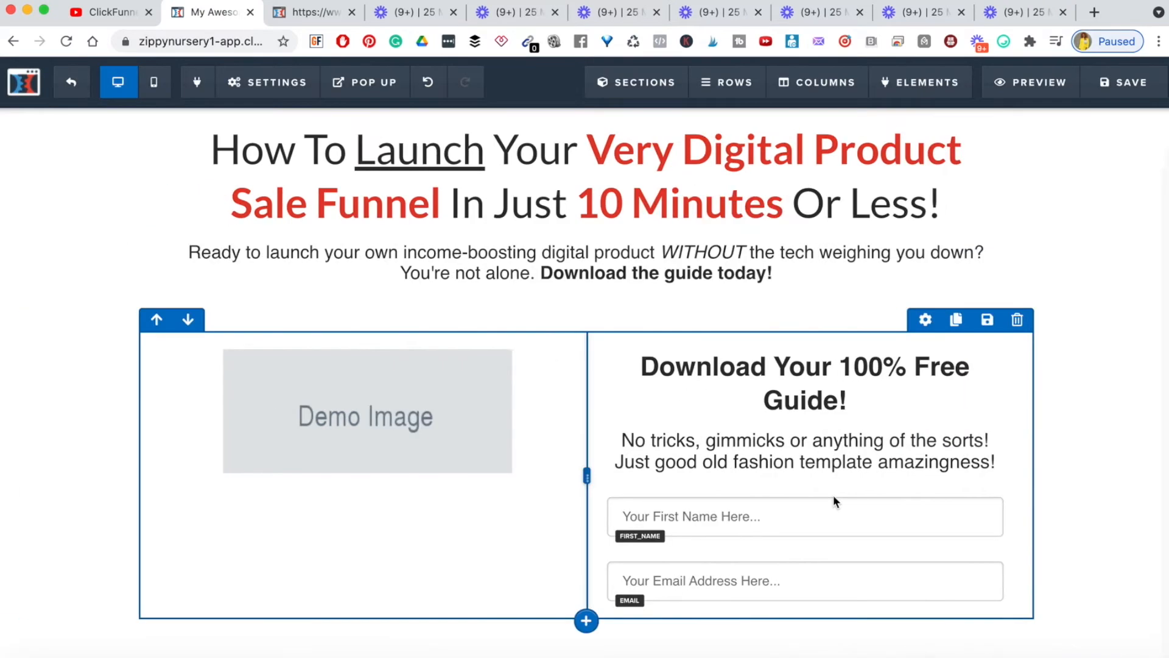
{"action": "scroll", "coordinate": [712, 533], "scroll_direction": "up", "scroll_amount": 1}
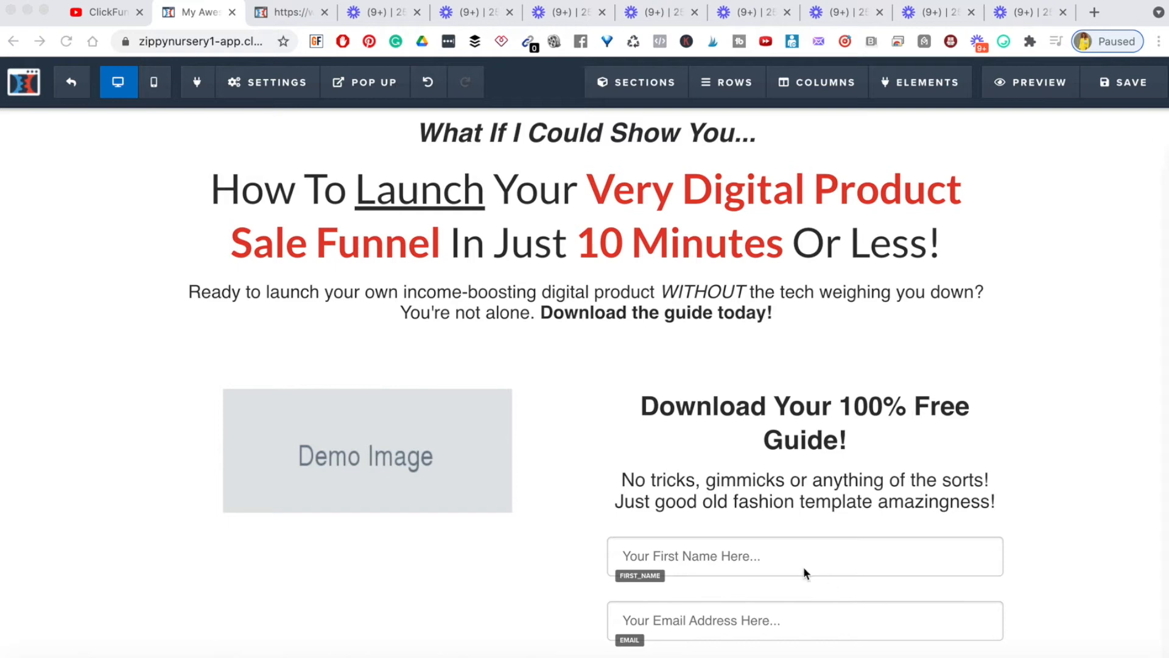
{"action": "scroll", "coordinate": [740, 611], "scroll_direction": "up", "scroll_amount": 1}
{"action": "scroll", "coordinate": [888, 429], "scroll_direction": "down", "scroll_amount": 1}
{"action": "left_click", "coordinate": [1035, 594]}
{"action": "scroll", "coordinate": [915, 580], "scroll_direction": "down", "scroll_amount": 1}
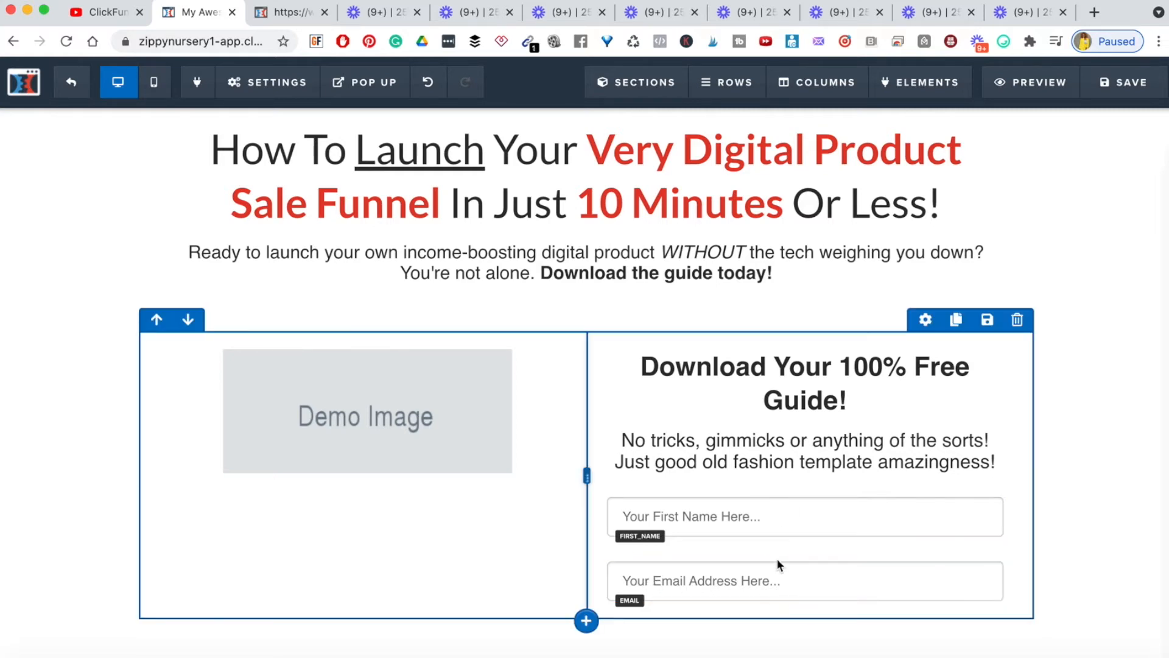
{"action": "scroll", "coordinate": [585, 365], "scroll_direction": "up", "scroll_amount": 2}
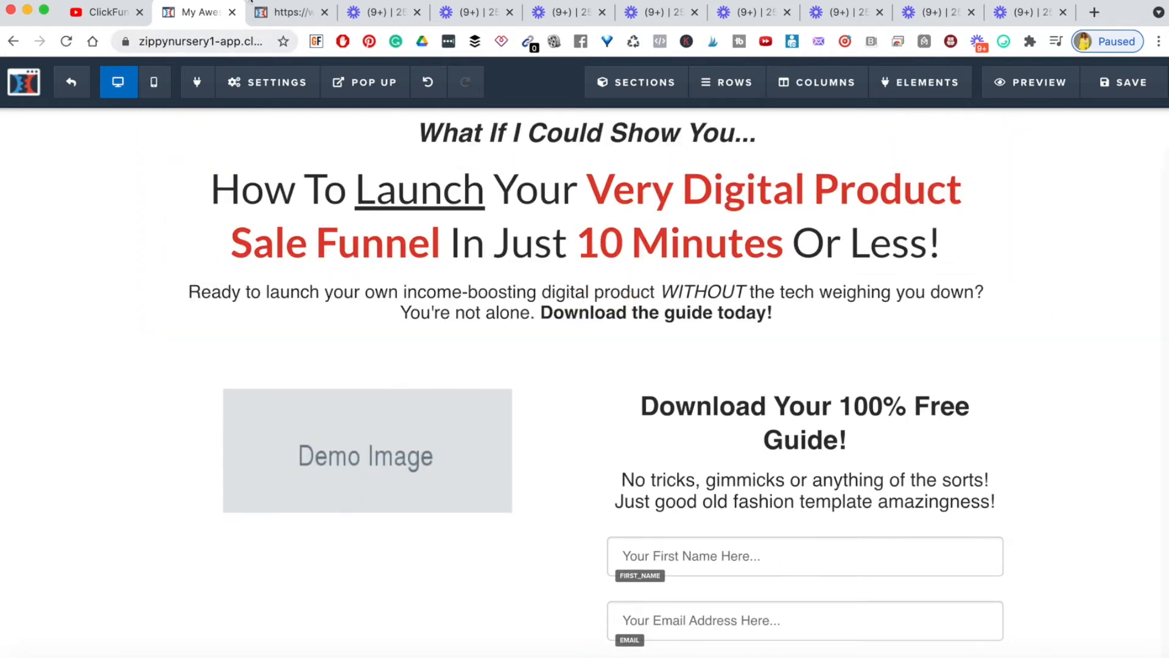
Check the example page's opt-in button and add a button element below the email address input
{"action": "left_click", "coordinate": [287, 13]}
{"action": "scroll", "coordinate": [546, 433], "scroll_direction": "down", "scroll_amount": 3}
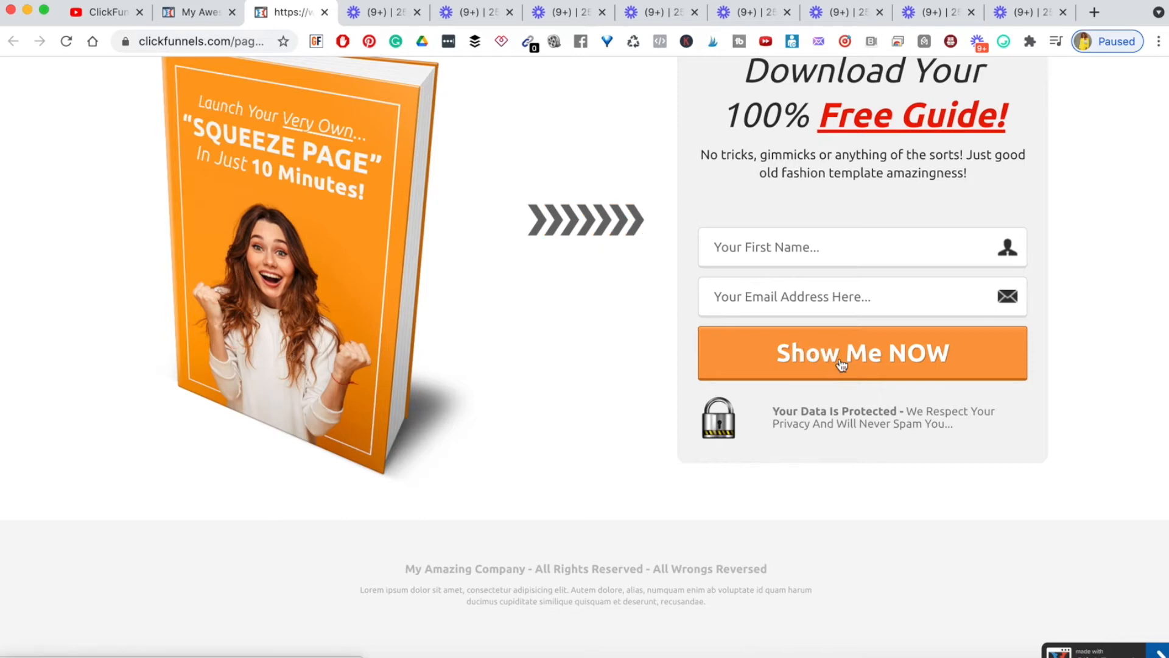
{"action": "left_click", "coordinate": [194, 12]}
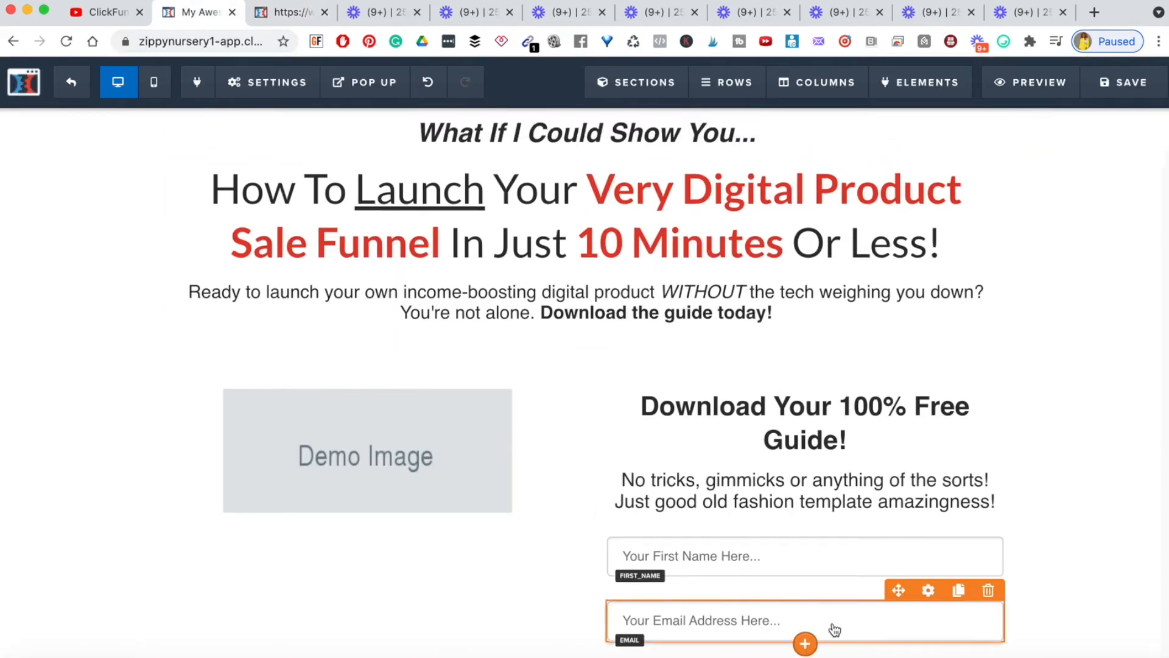
{"action": "left_click", "coordinate": [805, 643]}
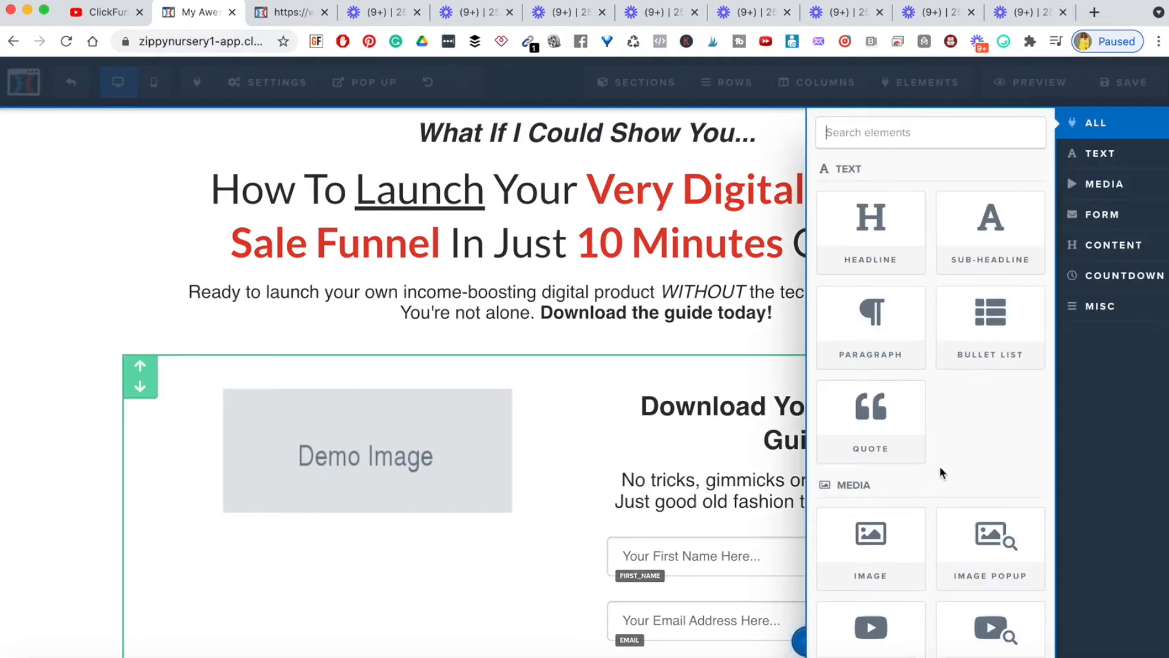
{"action": "scroll", "coordinate": [941, 466], "scroll_direction": "down", "scroll_amount": 9}
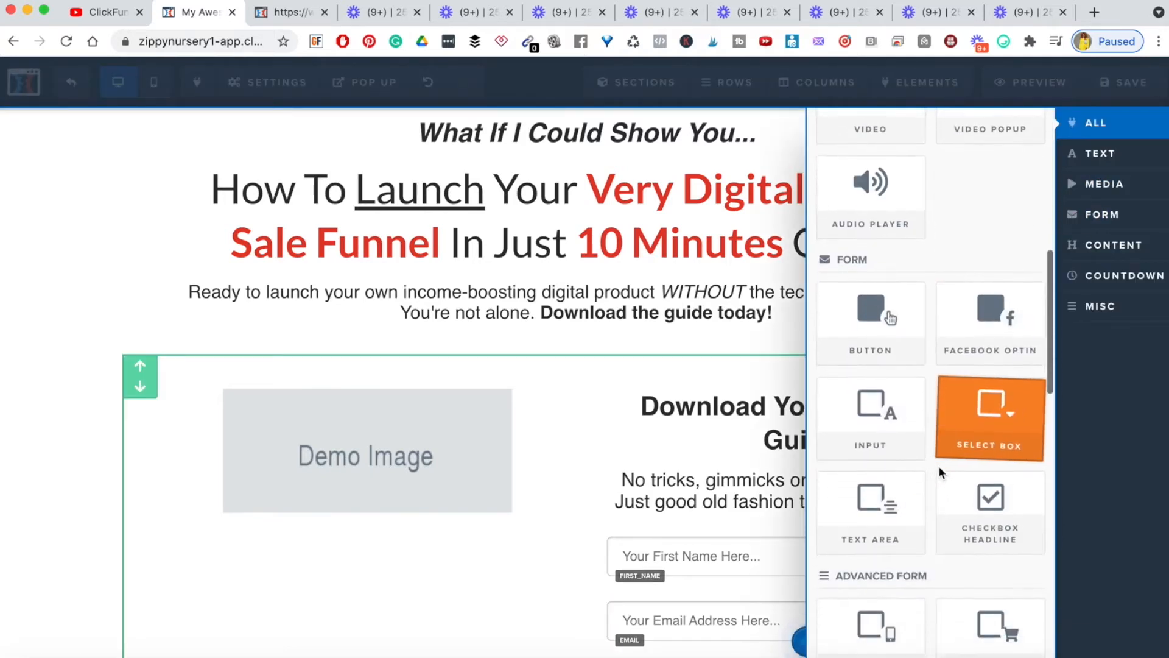
{"action": "left_click_drag", "start_coordinate": [861, 340], "coordinate": [804, 579]}
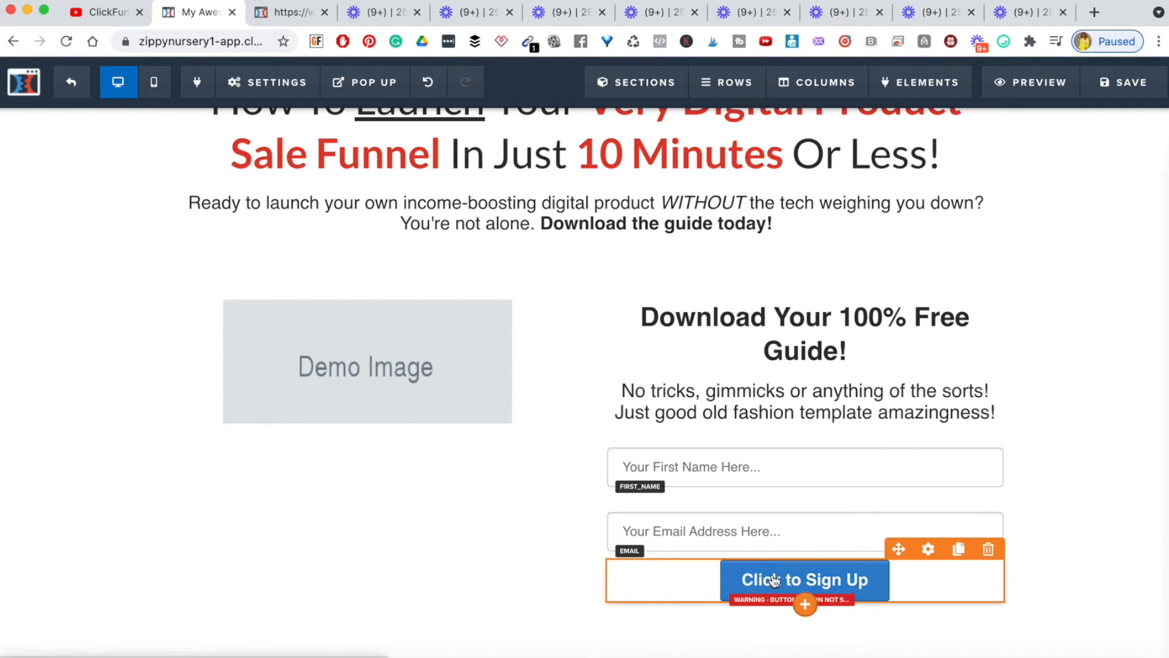
Compare with the example page's button and set the new button's text to "GET ACCESS NOW"
{"action": "left_click", "coordinate": [928, 549]}
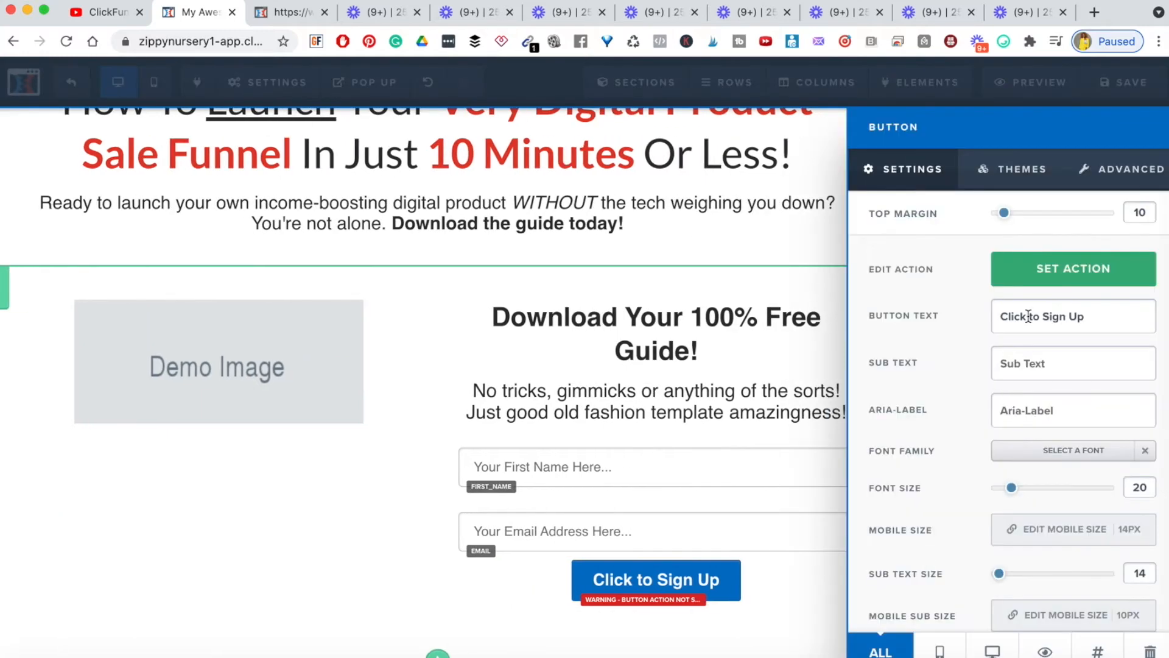
{"action": "triple_click", "coordinate": [1028, 316]}
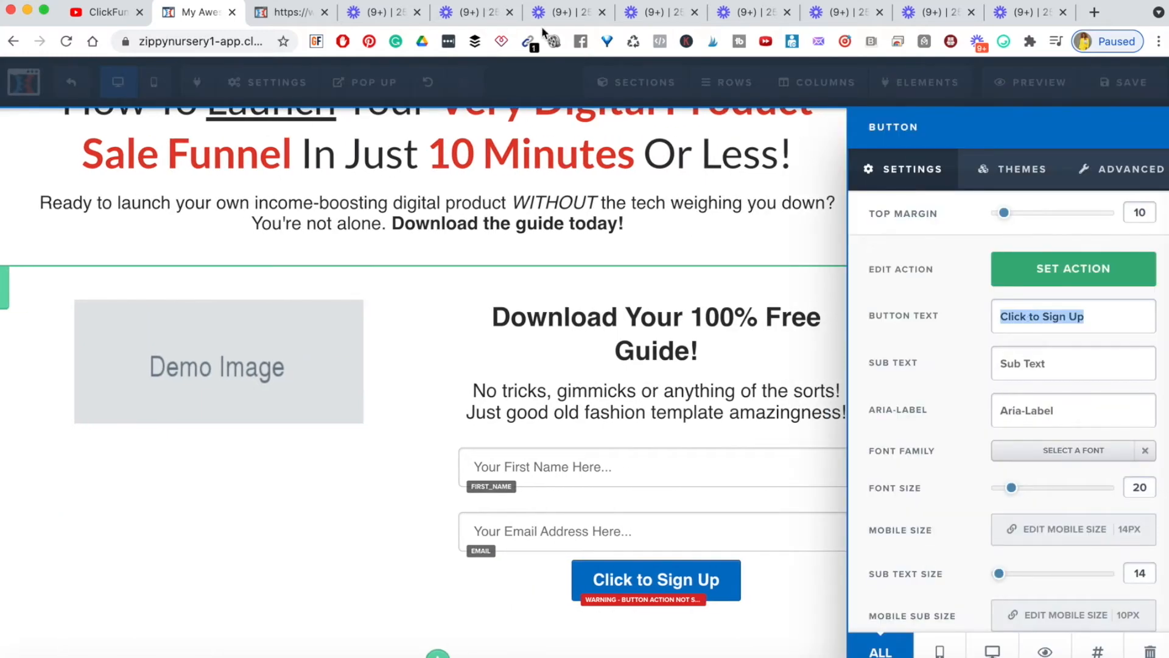
{"action": "left_click", "coordinate": [272, 10]}
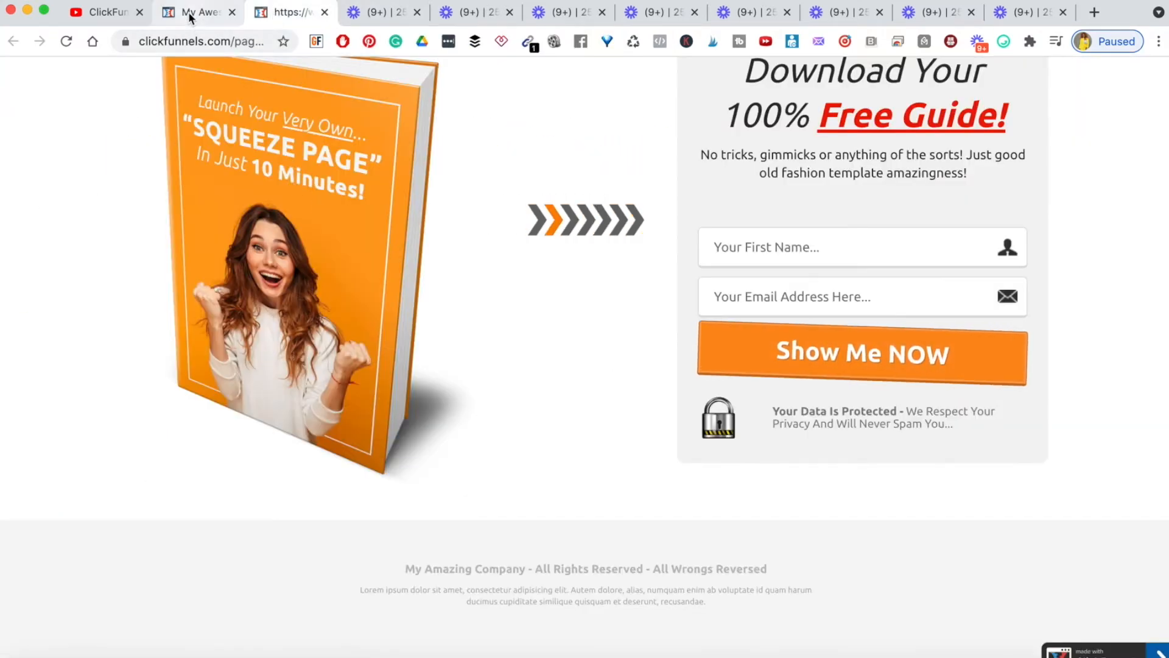
{"action": "left_click", "coordinate": [195, 12]}
{"action": "type", "text": "GE"}
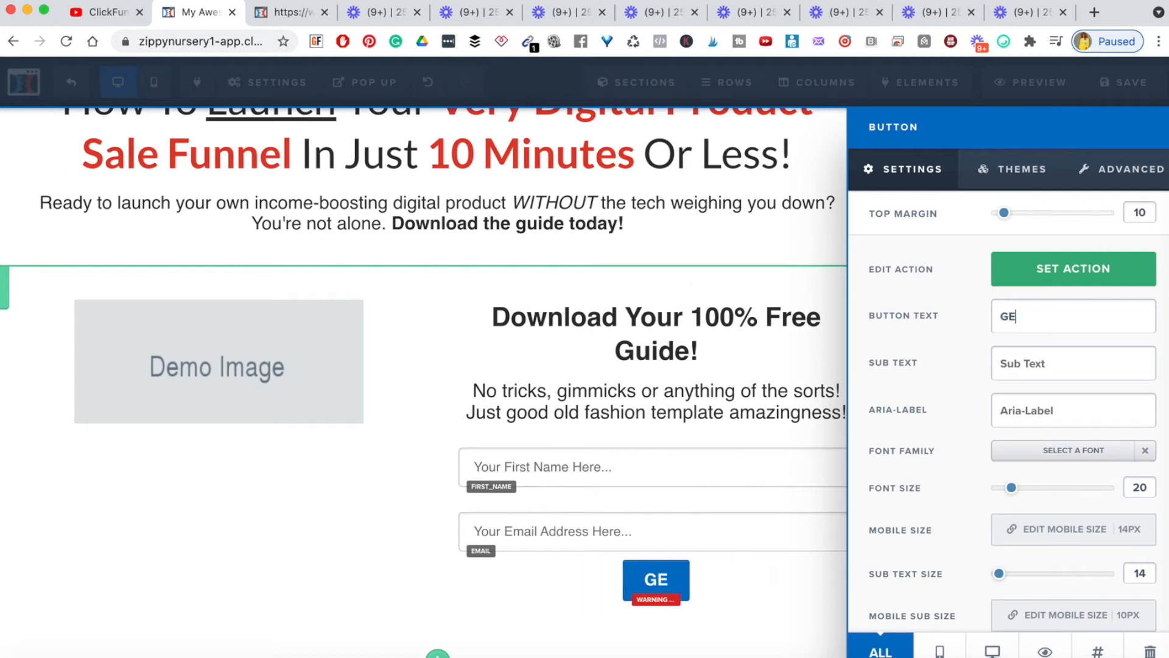
{"action": "type", "text": "T ACCESS NIW"}
{"action": "key", "text": "BackSpace"}
{"action": "key", "text": "BackSpace"}
{"action": "type", "text": "OW"}
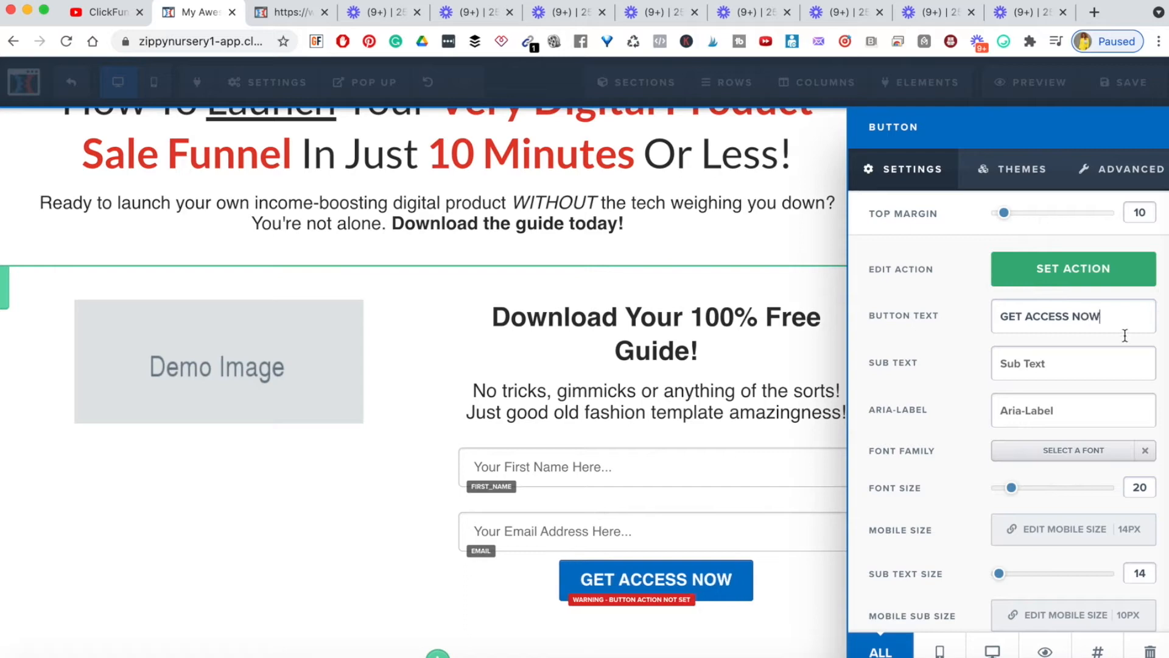
{"action": "scroll", "coordinate": [1058, 382], "scroll_direction": "down", "scroll_amount": 4}
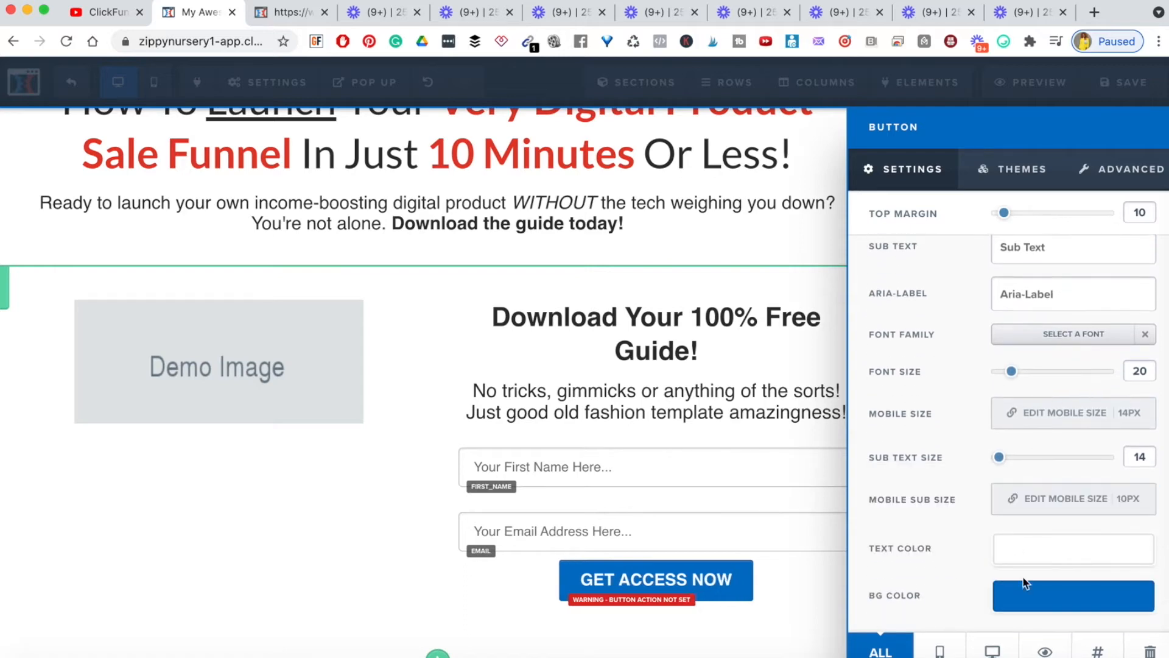
Give the "GET ACCESS NOW" button a red #e43b2c background and set its font size to 22
{"action": "left_click", "coordinate": [1030, 594]}
{"action": "left_click", "coordinate": [895, 440]}
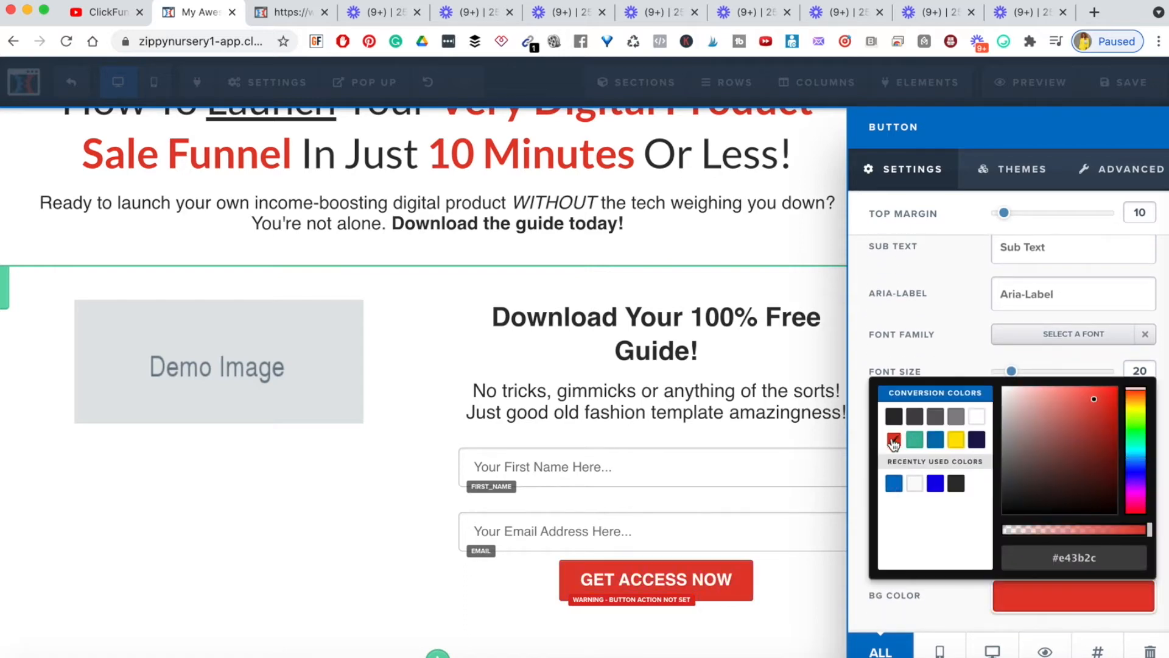
{"action": "left_click", "coordinate": [926, 600]}
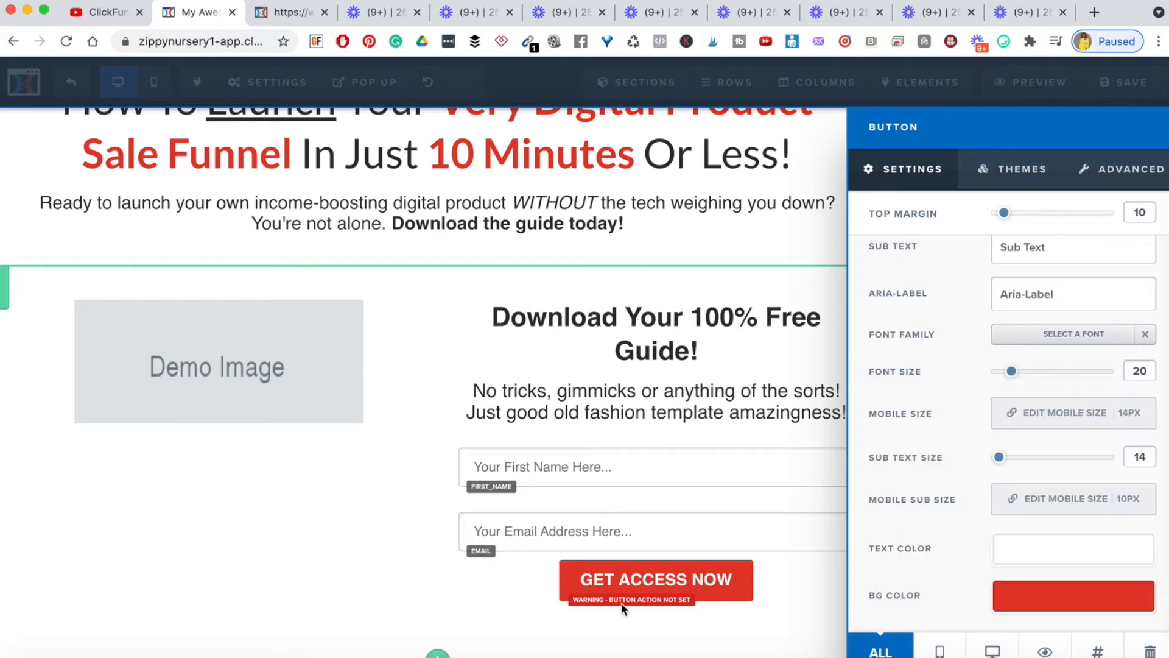
{"action": "left_click_drag", "start_coordinate": [1012, 372], "coordinate": [1019, 379]}
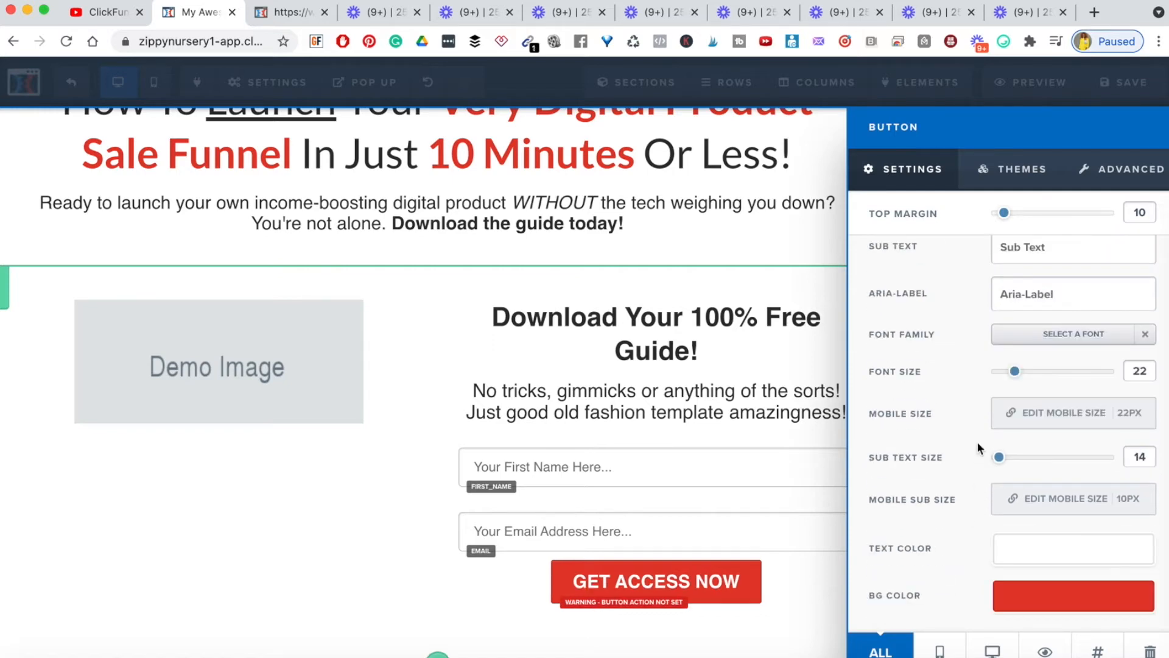
Set the "GET ACCESS NOW" button's action to Submit Order / Submit Form
{"action": "scroll", "coordinate": [978, 441], "scroll_direction": "up", "scroll_amount": 2}
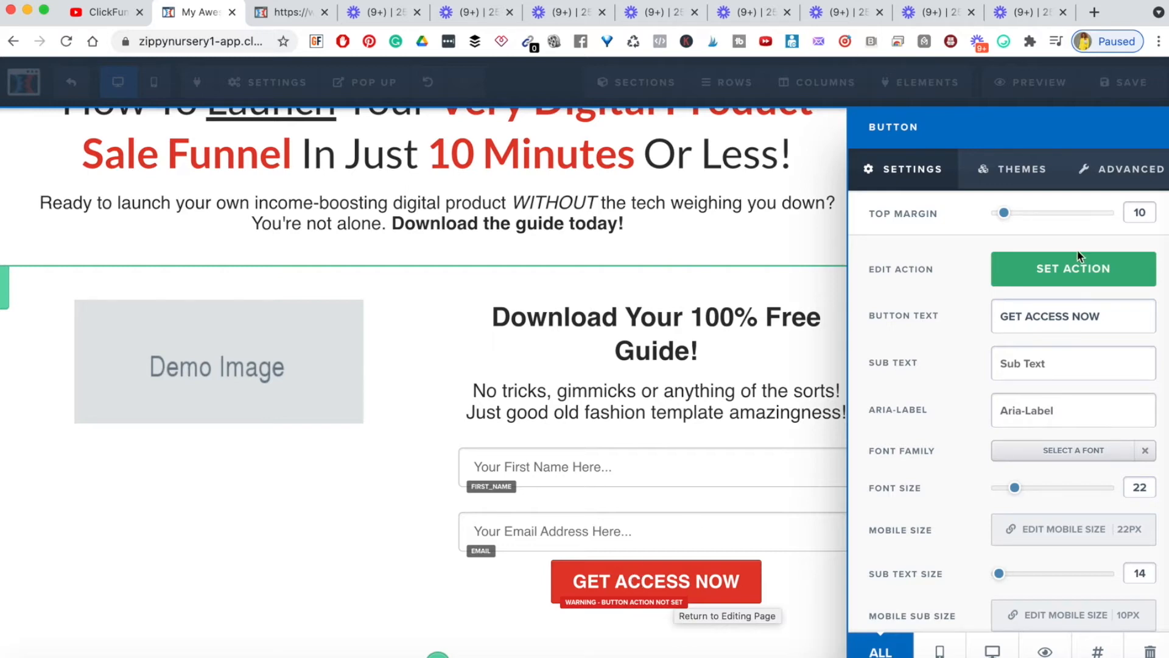
{"action": "left_click", "coordinate": [1052, 277]}
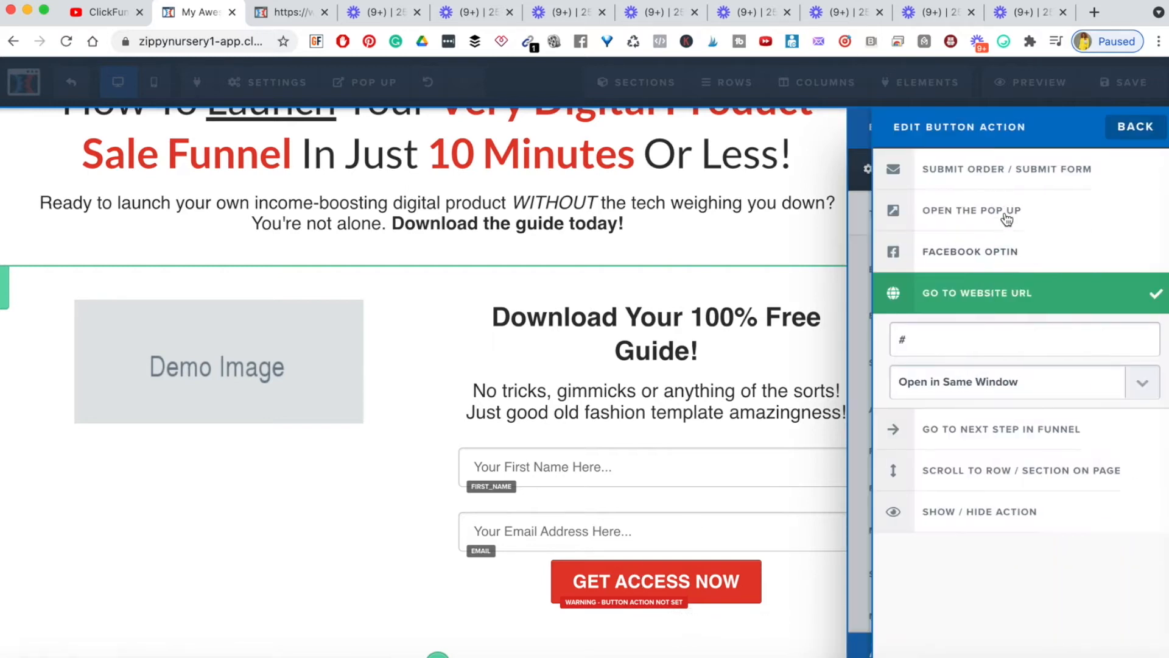
{"action": "left_click", "coordinate": [971, 175]}
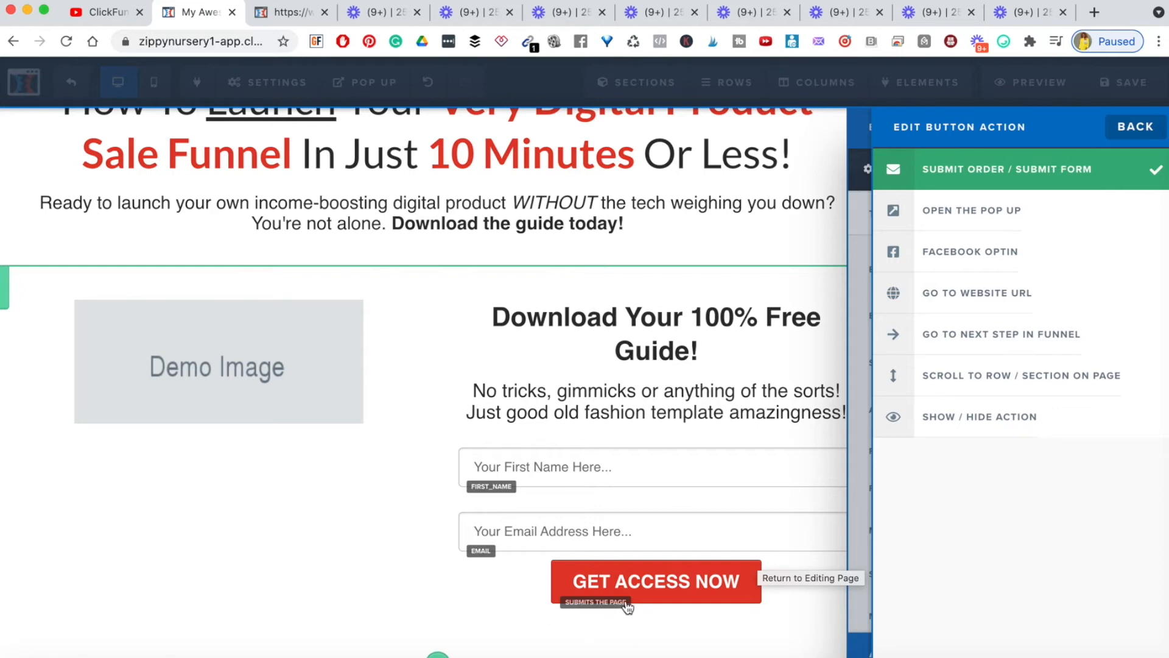
{"action": "left_click", "coordinate": [868, 503]}
Look through the preset themes available for the "GET ACCESS NOW" button
{"action": "scroll", "coordinate": [1038, 452], "scroll_direction": "down", "scroll_amount": 3}
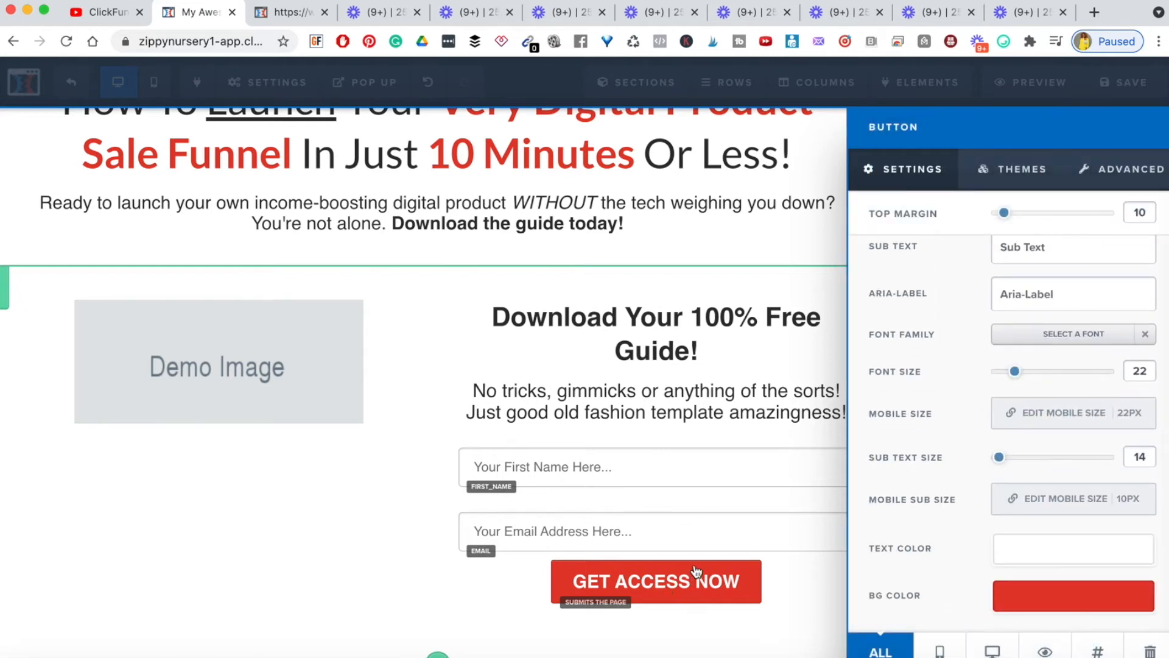
{"action": "left_click", "coordinate": [1018, 171]}
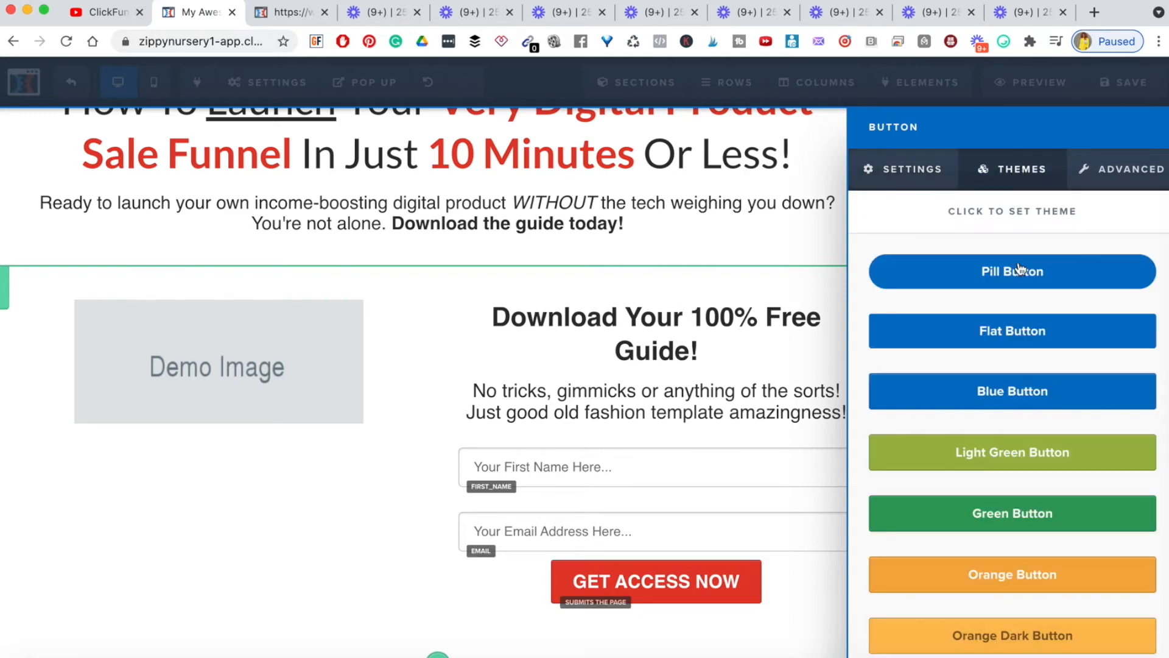
{"action": "scroll", "coordinate": [987, 509], "scroll_direction": "down", "scroll_amount": 10}
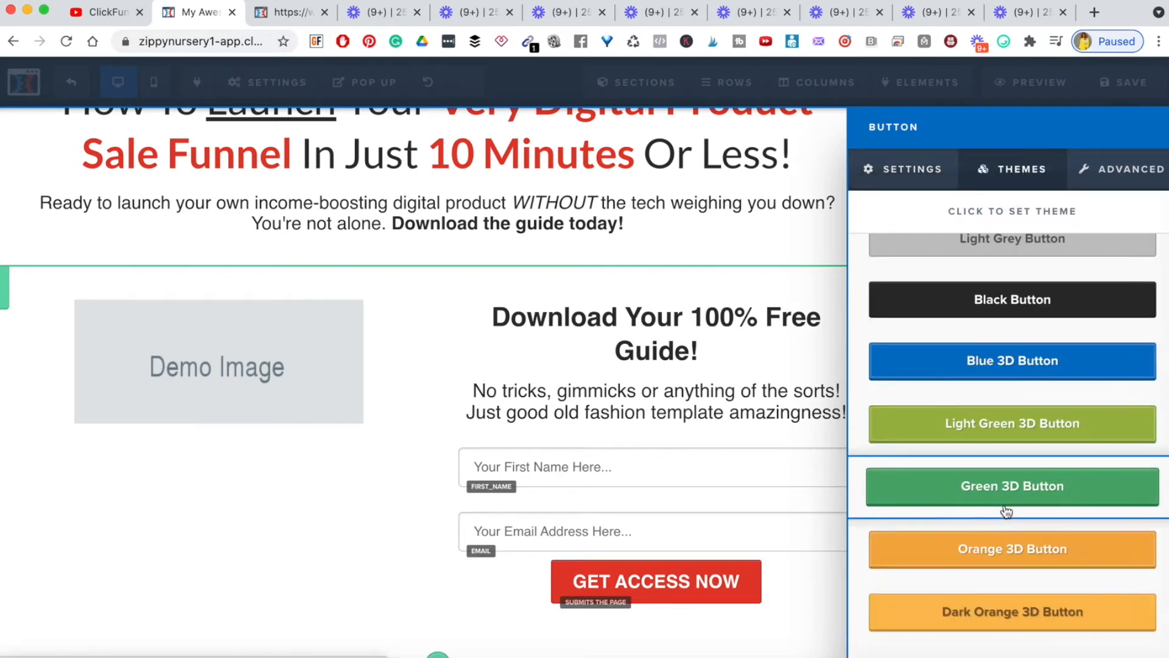
{"action": "scroll", "coordinate": [1036, 463], "scroll_direction": "up", "scroll_amount": 10}
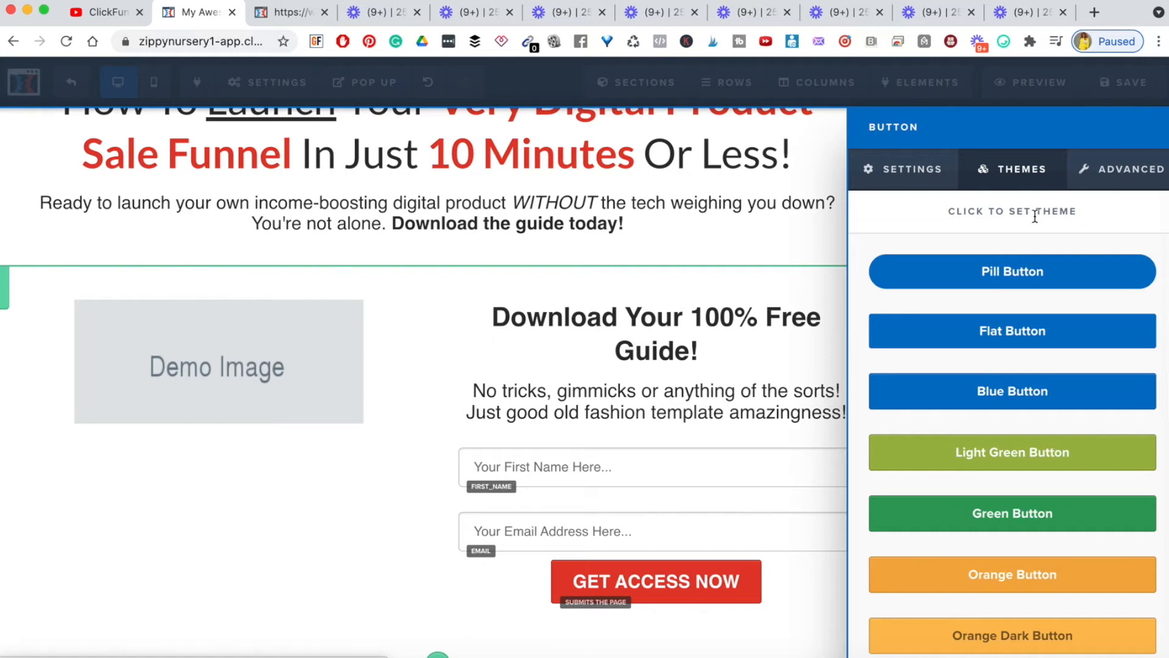
Try the Pulse Glow (loop) and Rocking (loop) effects on the GET ACCESS NOW button
{"action": "left_click", "coordinate": [1129, 172]}
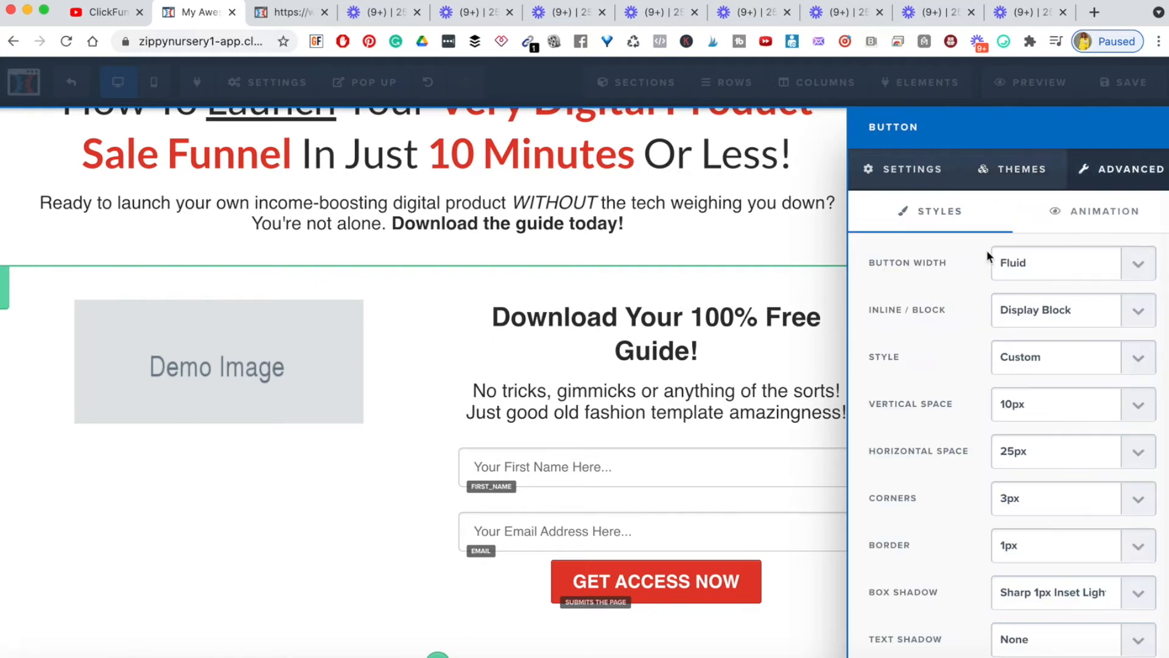
{"action": "scroll", "coordinate": [961, 414], "scroll_direction": "down", "scroll_amount": 5}
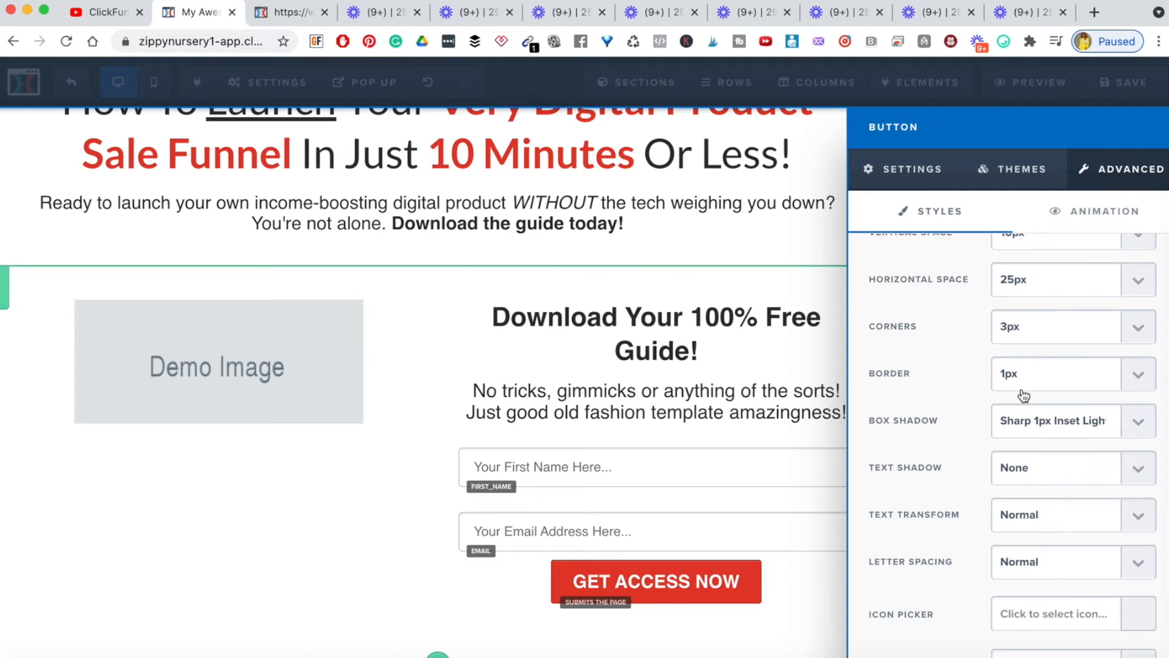
{"action": "scroll", "coordinate": [968, 474], "scroll_direction": "down", "scroll_amount": 4}
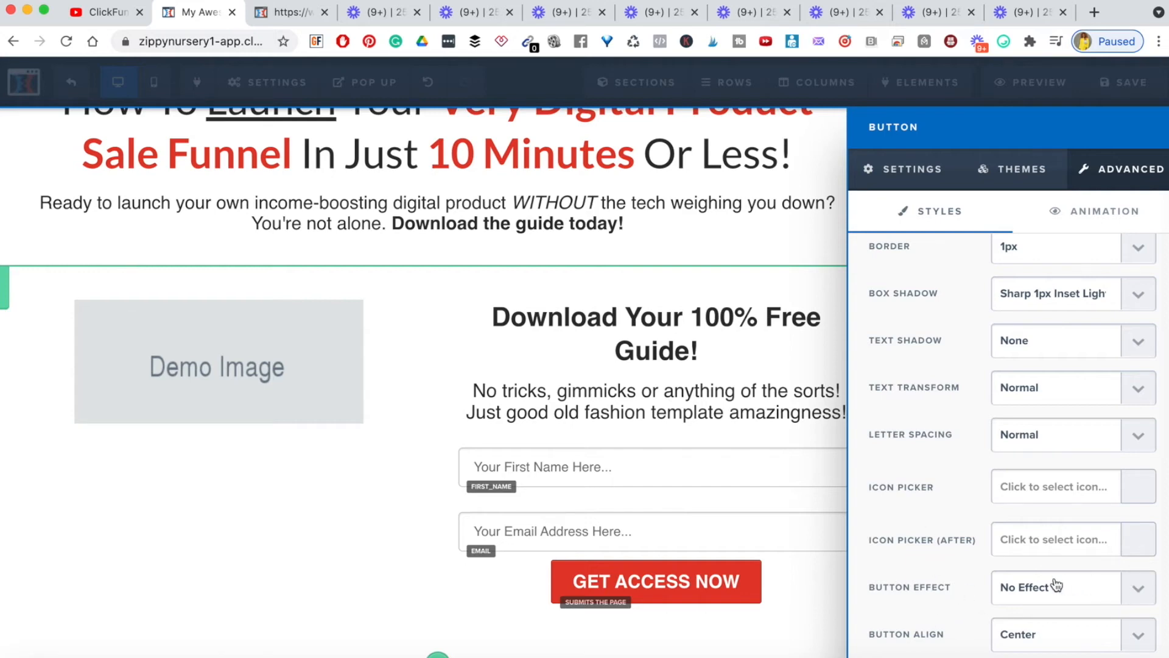
{"action": "left_click", "coordinate": [1132, 596]}
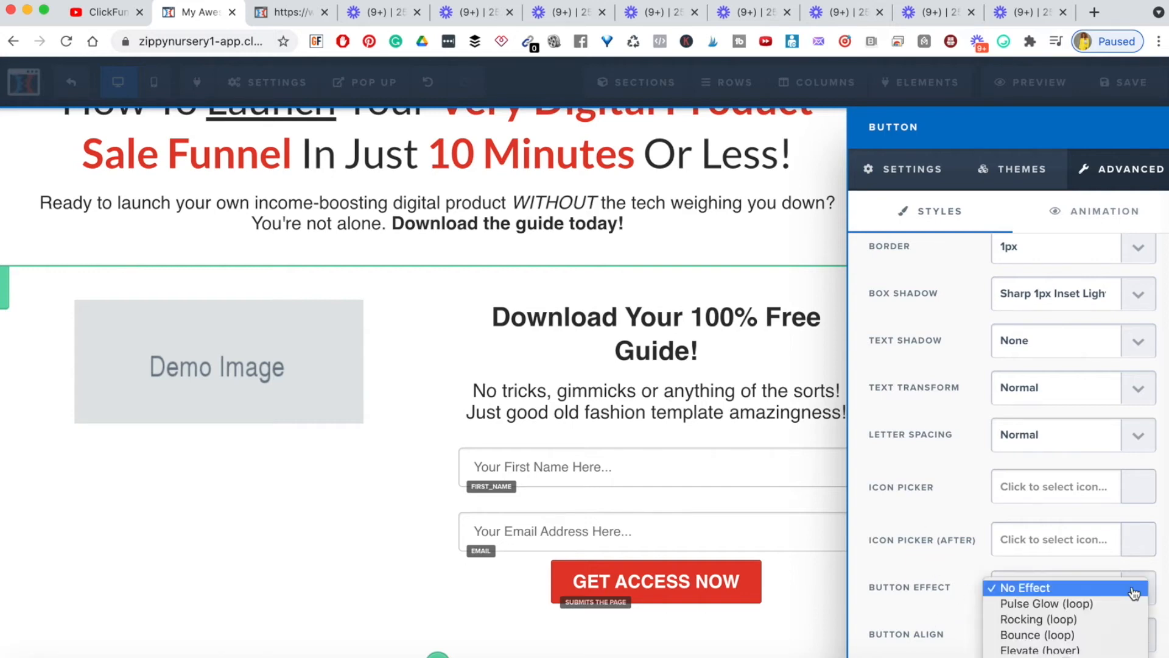
{"action": "left_click", "coordinate": [1064, 603]}
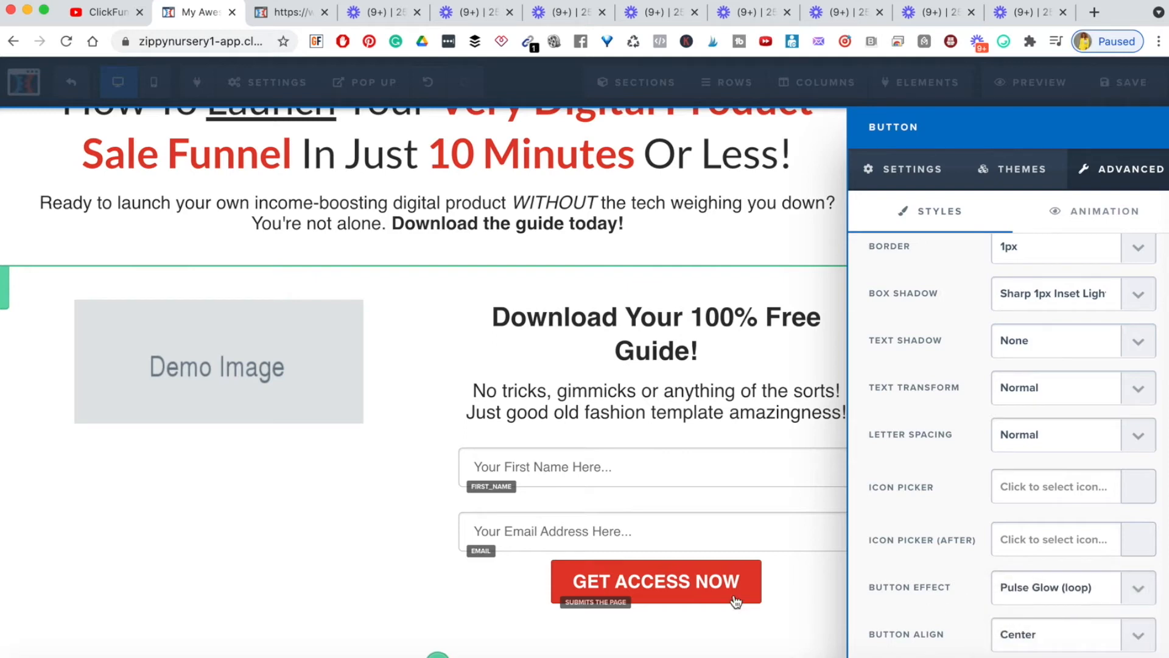
{"action": "left_click", "coordinate": [1130, 589]}
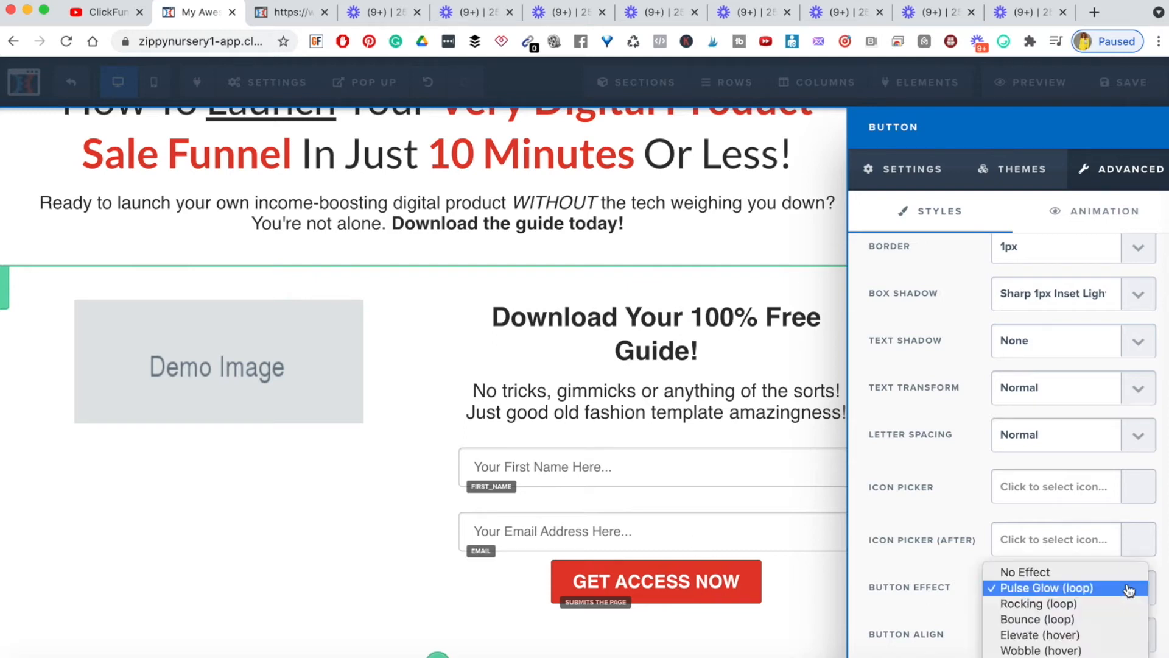
{"action": "left_click", "coordinate": [1063, 606]}
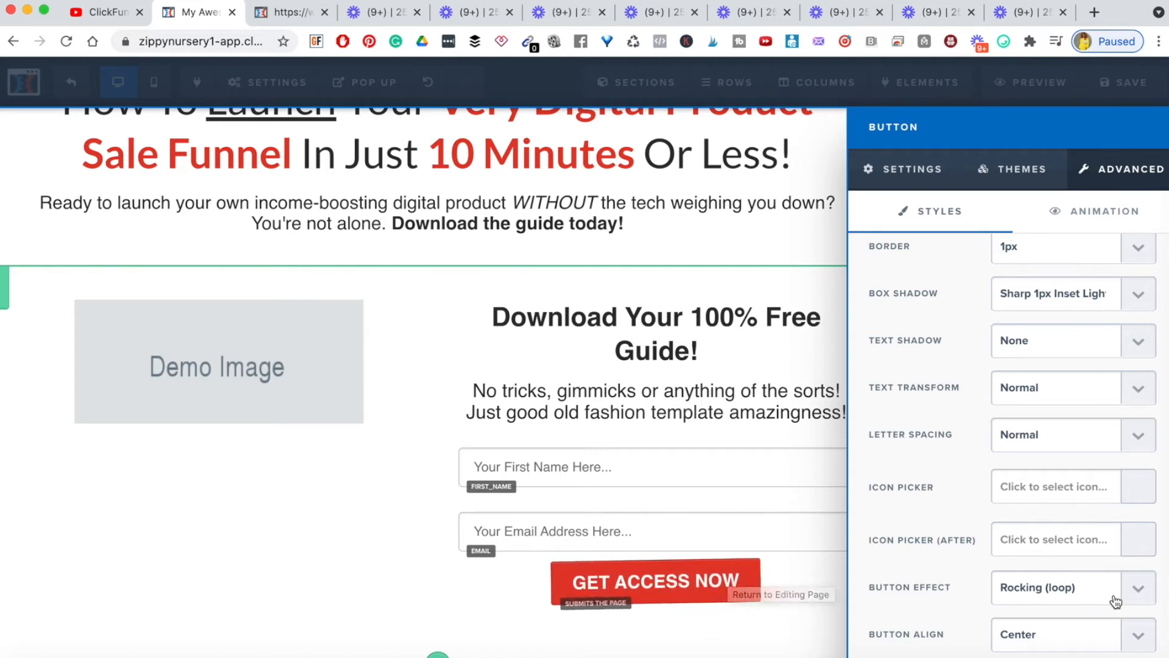
Try the Bounce (loop), Elevate (hover) and Wobble (hover) effects on the GET ACCESS NOW button
{"action": "left_click", "coordinate": [1145, 595]}
{"action": "left_click", "coordinate": [1083, 604]}
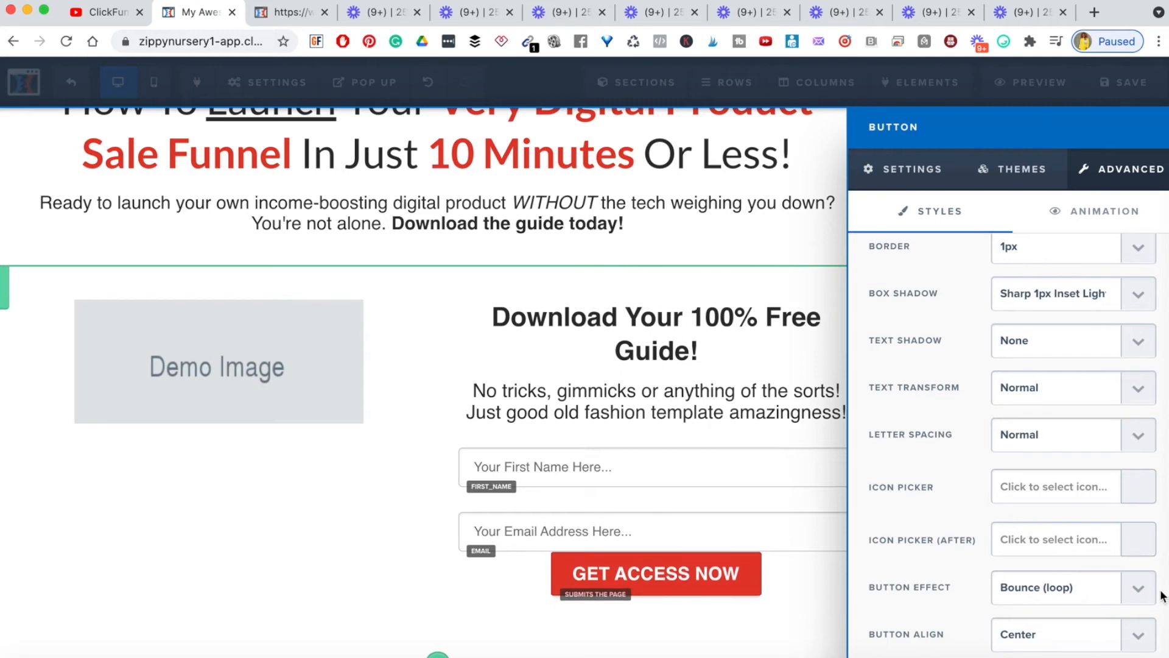
{"action": "left_click", "coordinate": [1138, 588]}
{"action": "left_click", "coordinate": [1123, 606]}
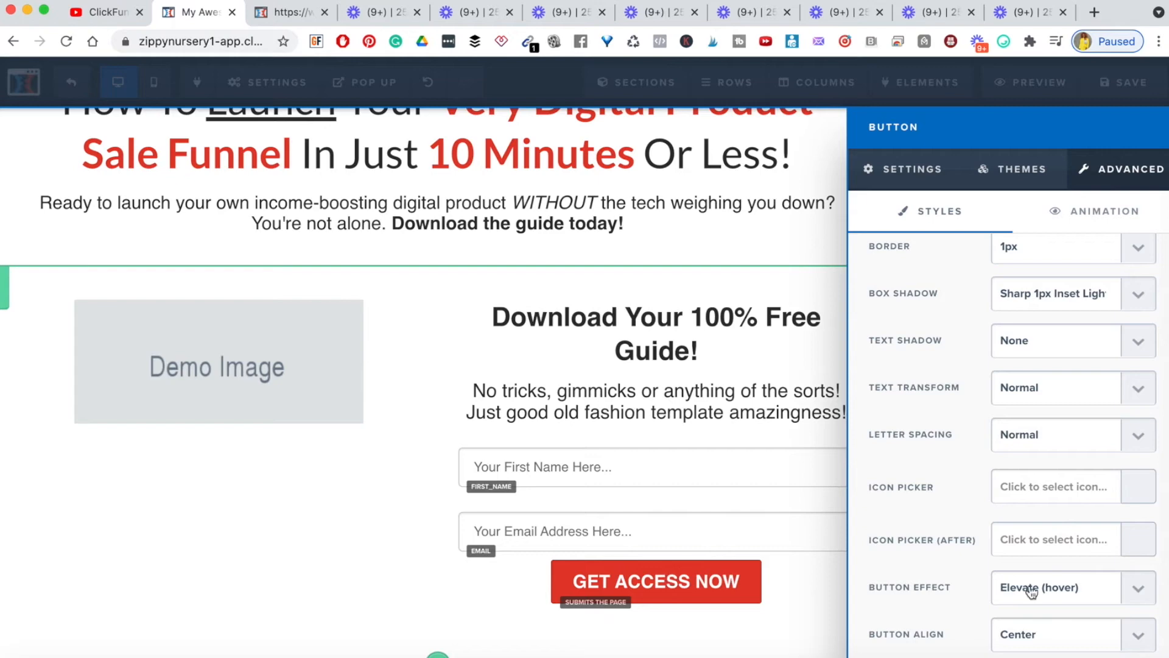
{"action": "left_click", "coordinate": [1150, 595]}
{"action": "left_click", "coordinate": [1132, 606]}
Set the GET ACCESS NOW button back to No Effect and close its settings
{"action": "left_click", "coordinate": [1132, 591]}
{"action": "left_click", "coordinate": [1056, 511]}
{"action": "left_click", "coordinate": [785, 634]}
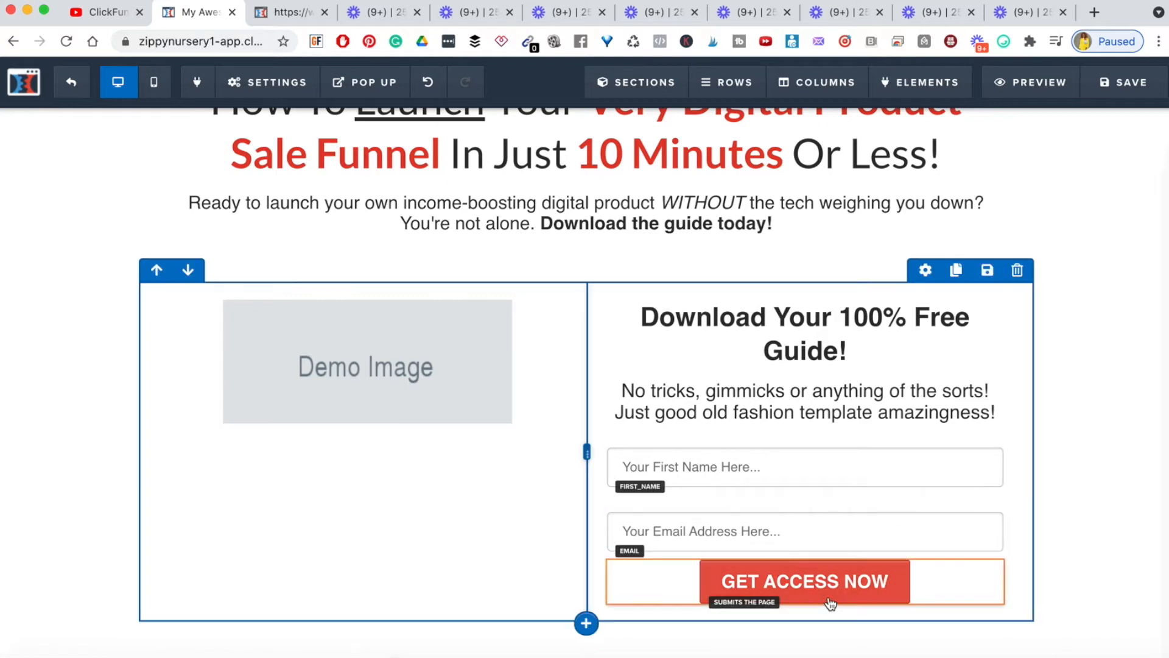
Copy the "Your Data Is Protected - We Respect Your Privacy And Will Never Spam You..." text from the reference squeeze page
{"action": "left_click", "coordinate": [286, 12]}
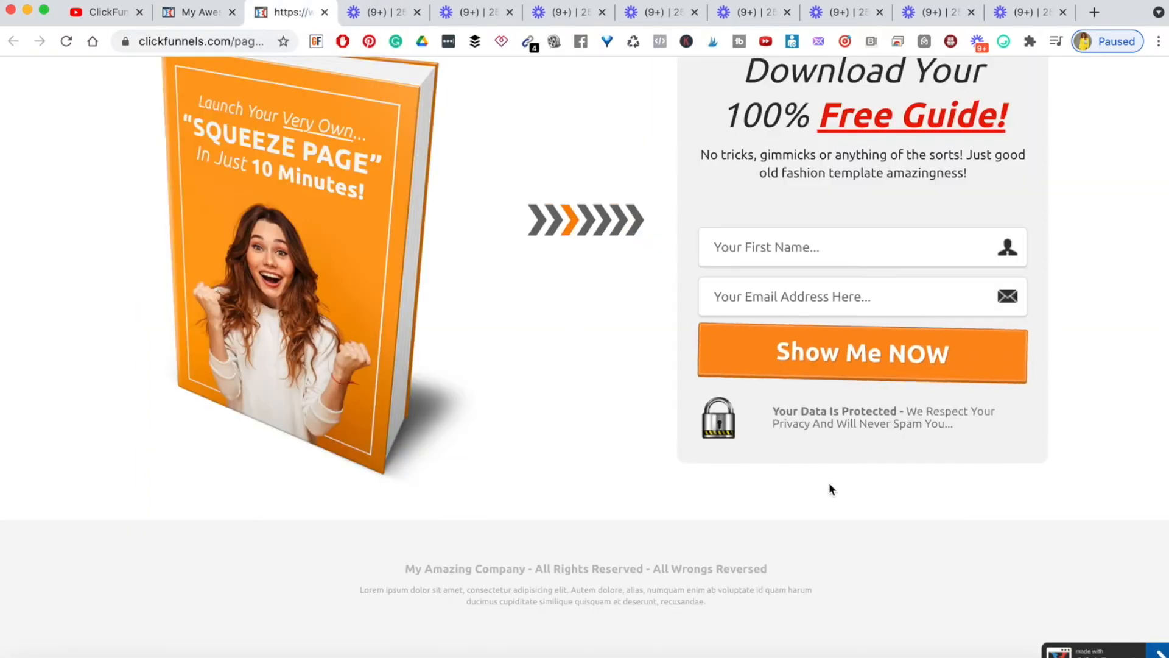
{"action": "triple_click", "coordinate": [847, 409]}
{"action": "key", "text": "super+c"}
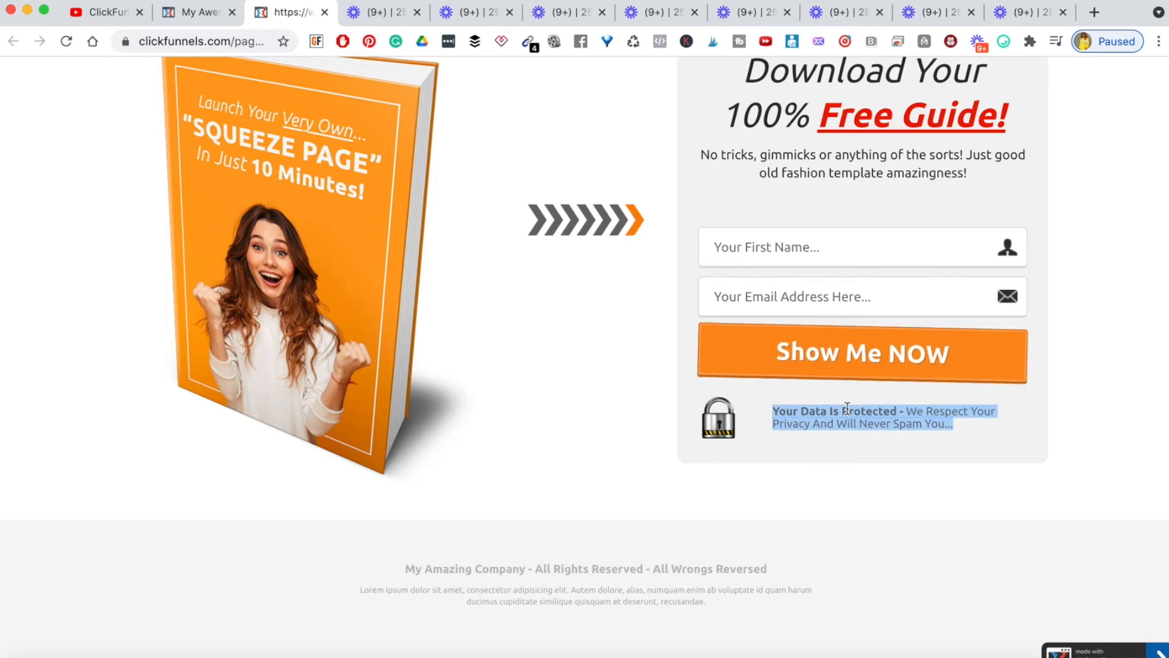
{"action": "left_click", "coordinate": [847, 410]}
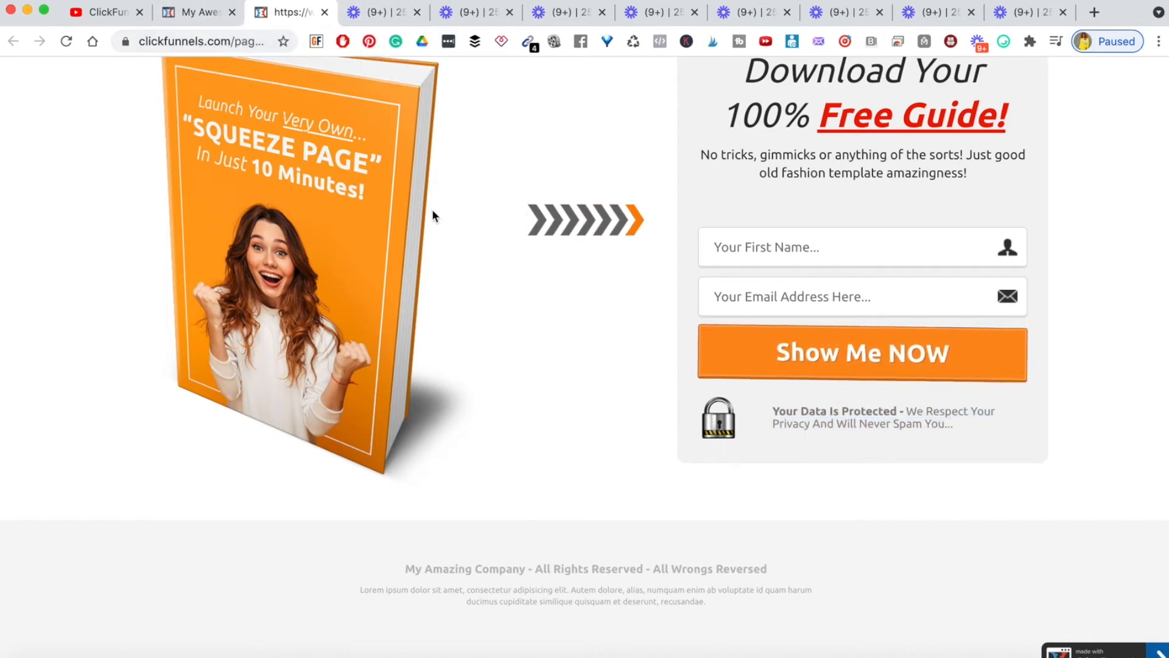
Return to the page editor and add a paragraph element below the GET ACCESS NOW button
{"action": "left_click", "coordinate": [186, 12]}
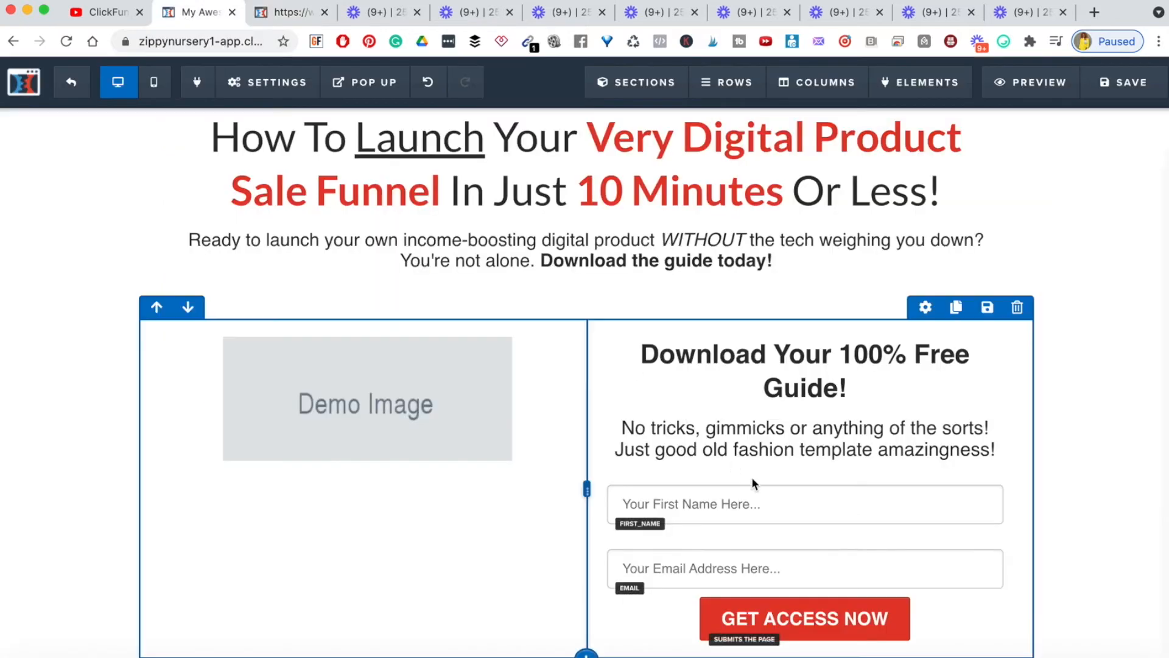
{"action": "scroll", "coordinate": [753, 487], "scroll_direction": "down", "scroll_amount": 1}
{"action": "left_click", "coordinate": [806, 603]}
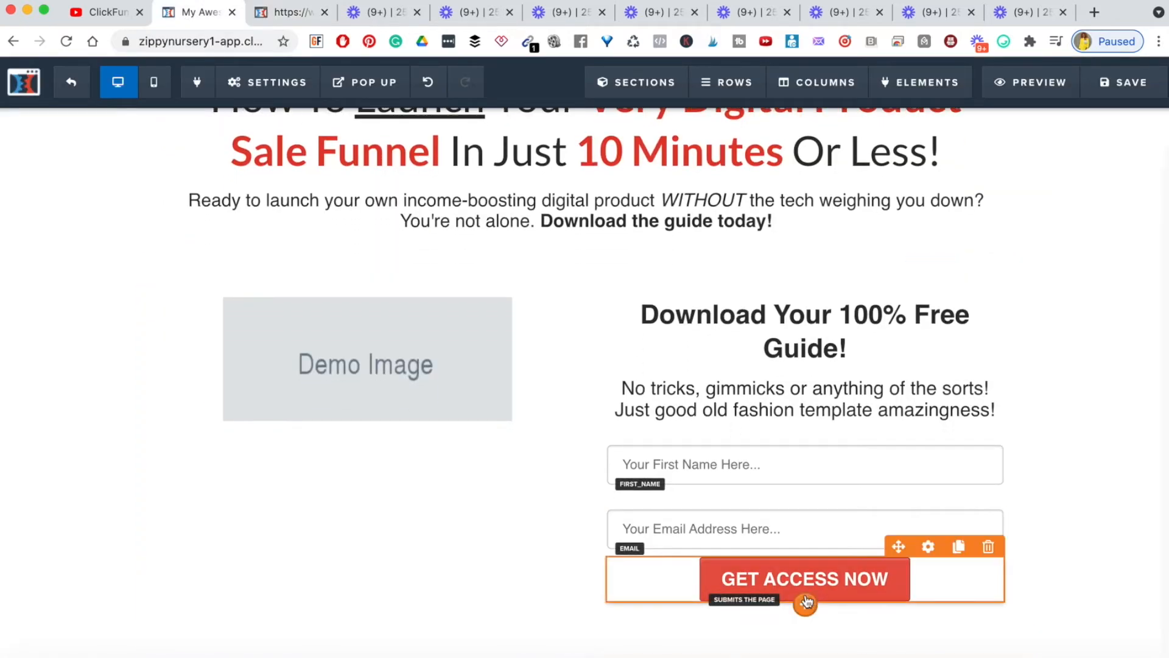
{"action": "left_click", "coordinate": [806, 605]}
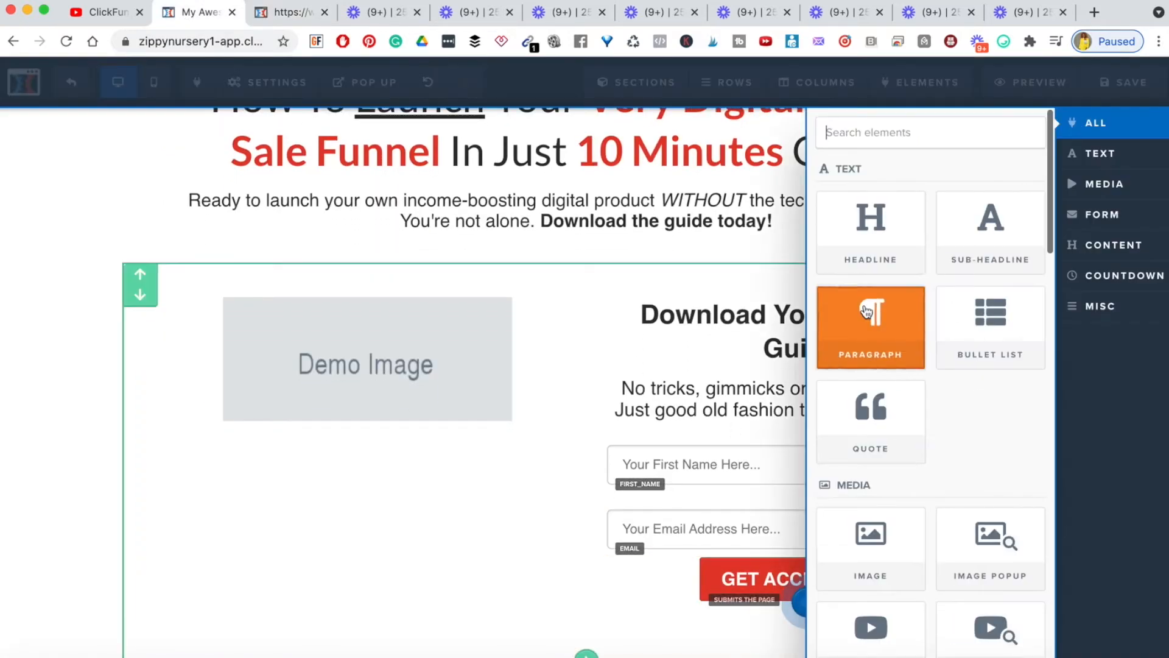
{"action": "left_click", "coordinate": [877, 344]}
{"action": "scroll", "coordinate": [739, 587], "scroll_direction": "down", "scroll_amount": 2}
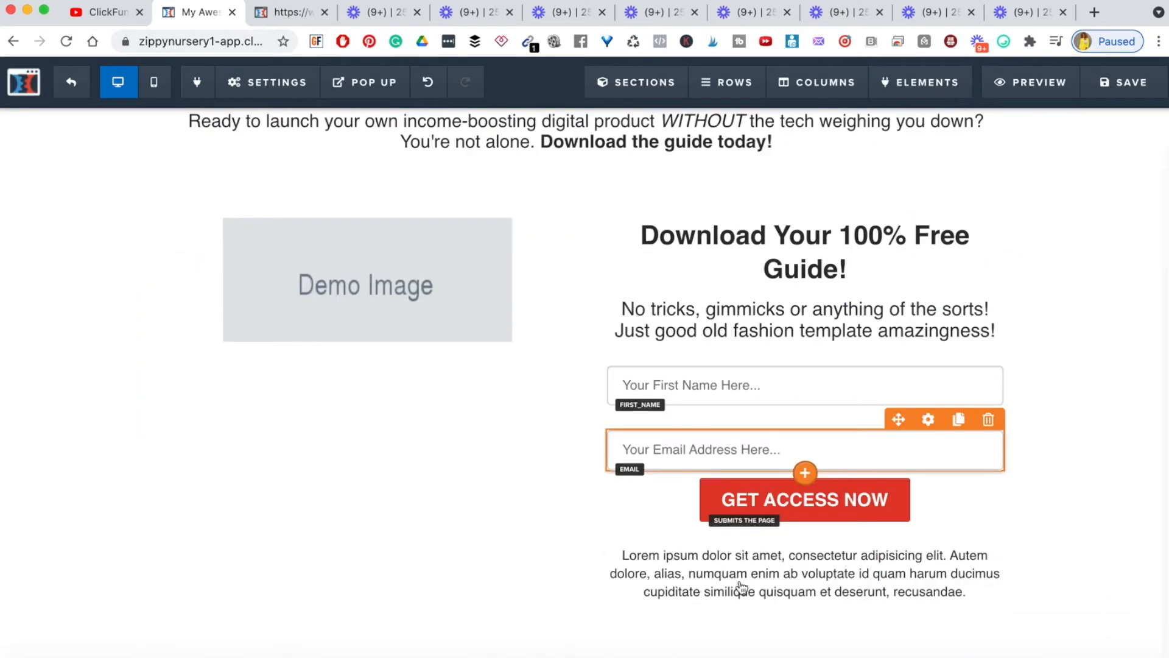
Replace the new paragraph's placeholder text with the copied data protection notice
{"action": "left_click", "coordinate": [737, 570]}
{"action": "key", "text": "super+v"}
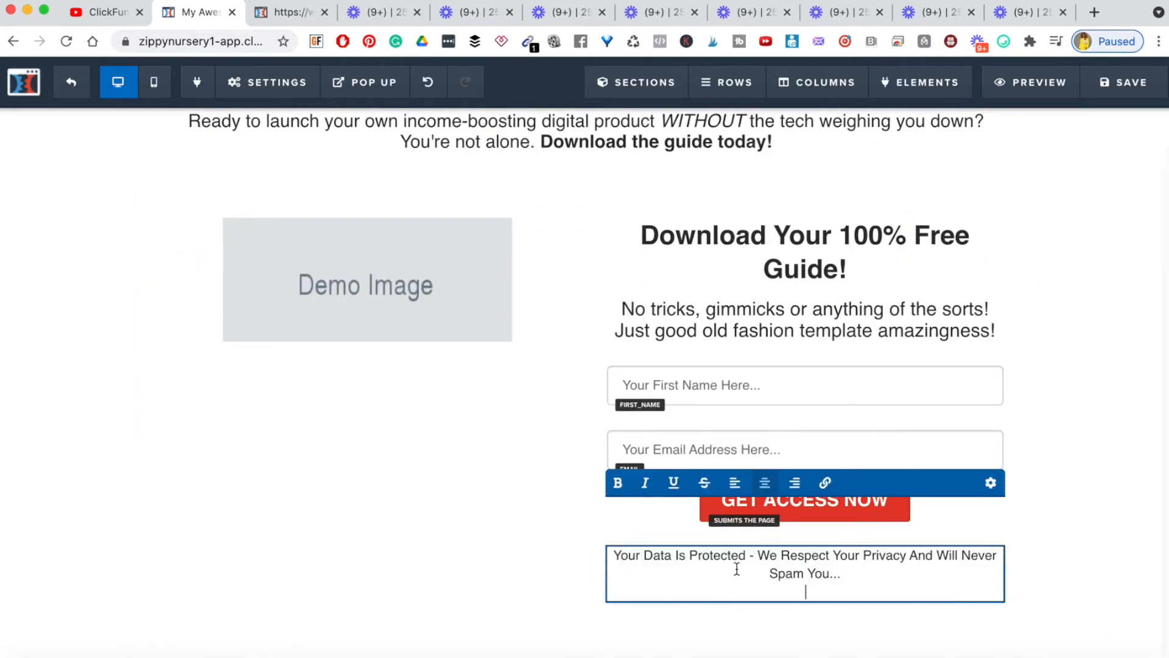
{"action": "scroll", "coordinate": [806, 591], "scroll_direction": "up", "scroll_amount": 1}
{"action": "scroll", "coordinate": [1053, 585], "scroll_direction": "up", "scroll_amount": 1}
{"action": "left_click", "coordinate": [1063, 593]}
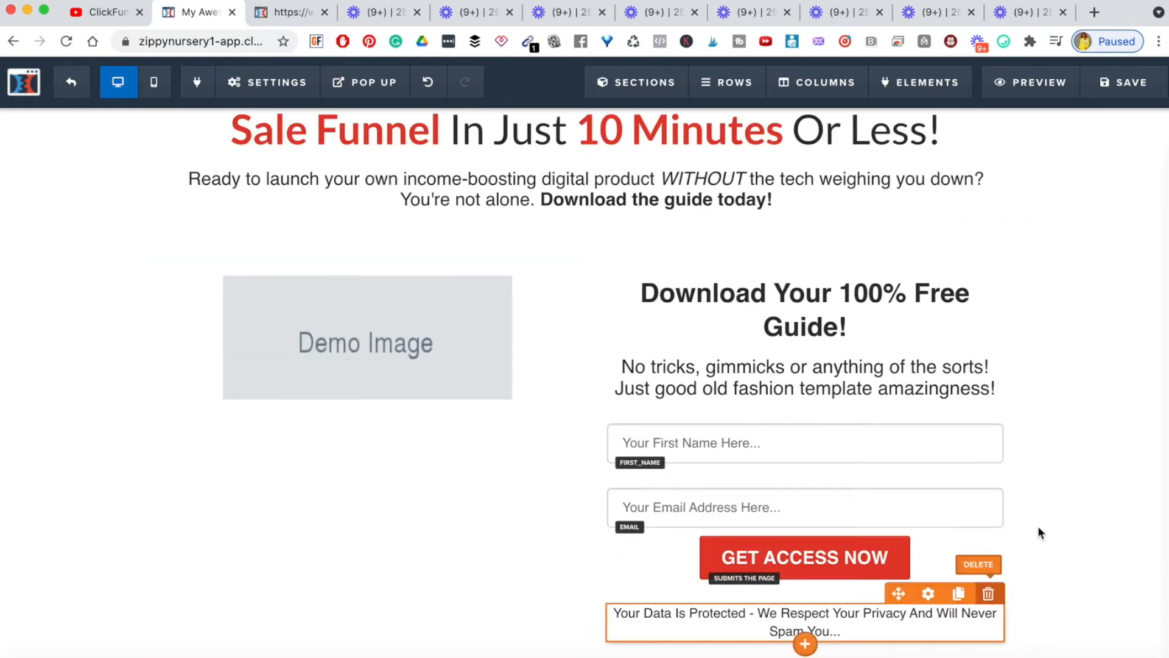
Compare the notice with the reference page, and set the paragraph's top margin to 10 and font size to 12
{"action": "left_click", "coordinate": [287, 13]}
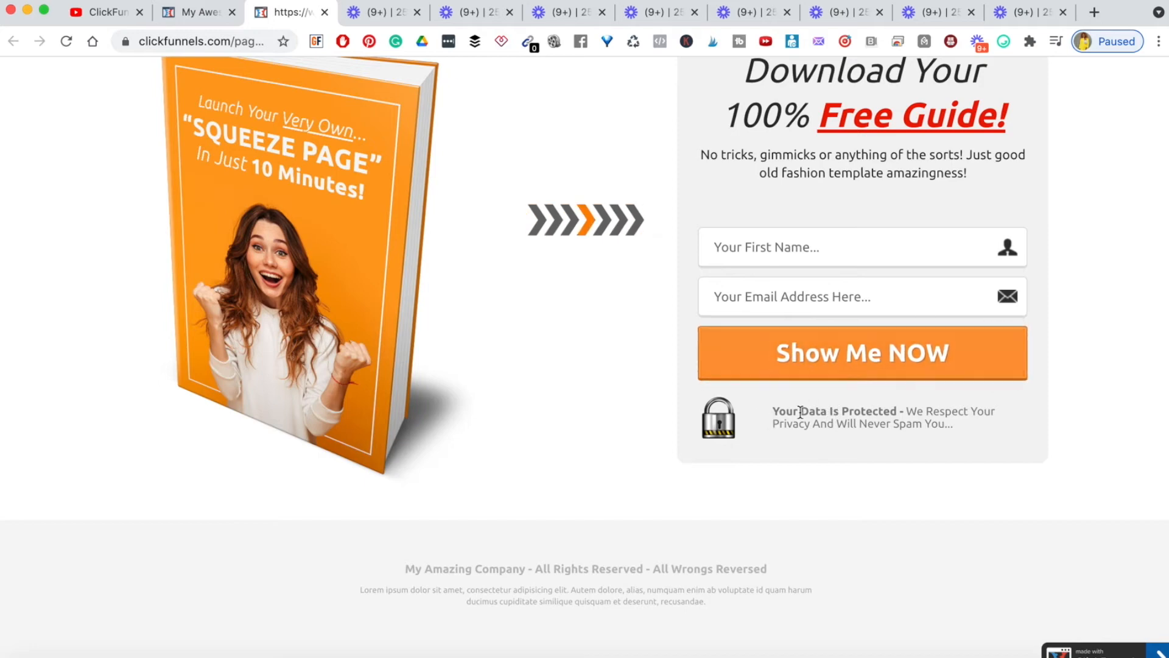
{"action": "left_click", "coordinate": [218, 25]}
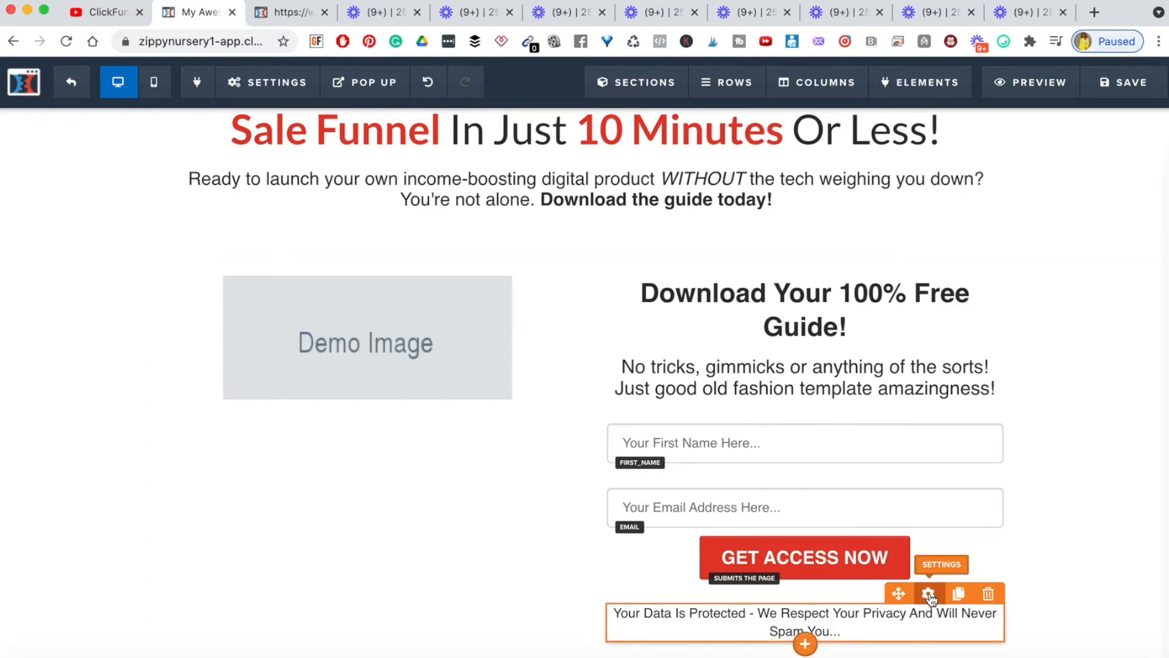
{"action": "left_click", "coordinate": [928, 595]}
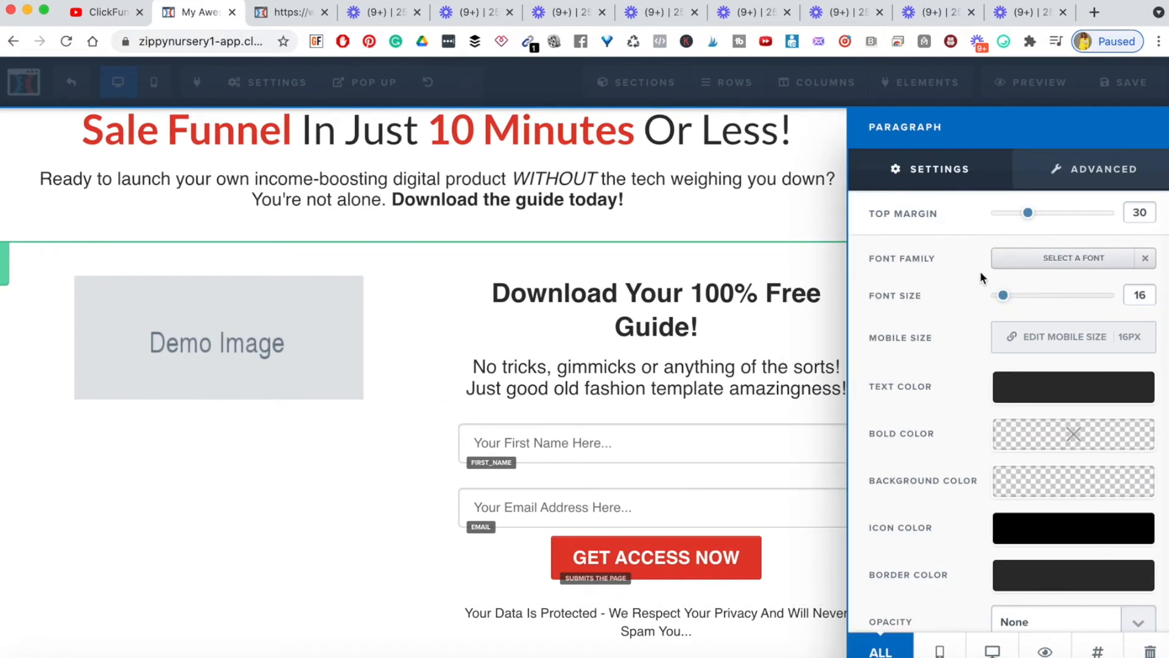
{"action": "left_click_drag", "start_coordinate": [1027, 218], "coordinate": [1002, 229]}
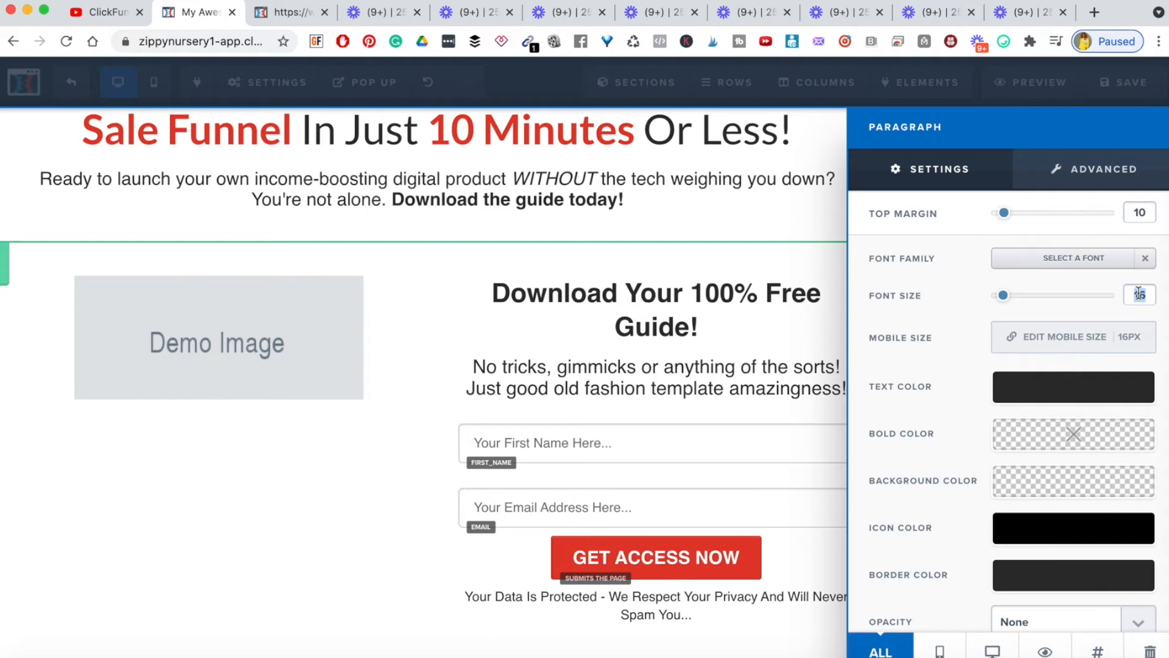
{"action": "type", "text": "12"}
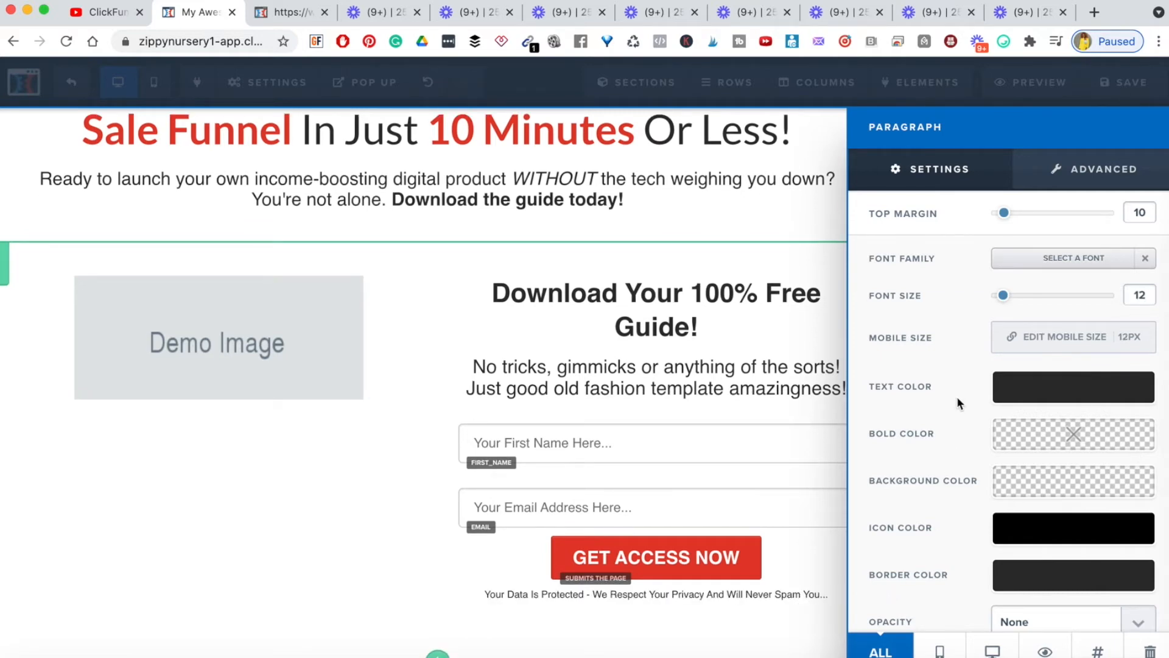
{"action": "scroll", "coordinate": [957, 397], "scroll_direction": "down", "scroll_amount": 2}
{"action": "scroll", "coordinate": [956, 397], "scroll_direction": "up", "scroll_amount": 2}
{"action": "left_click", "coordinate": [720, 613]}
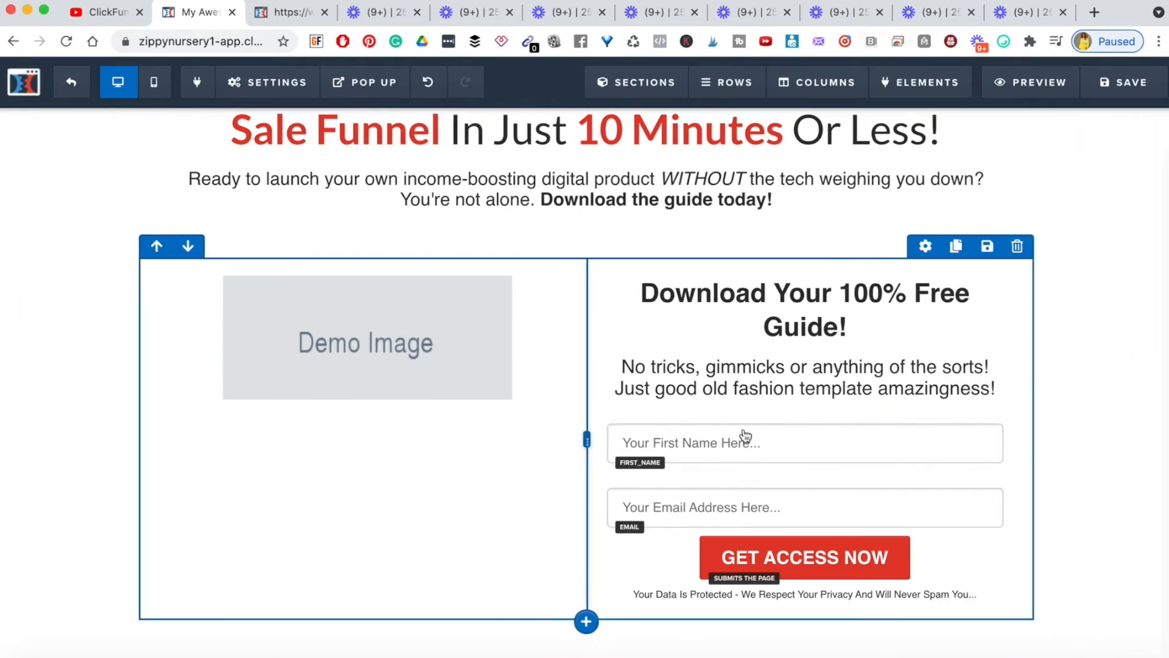
Reduce the email address input's top margin to 15 and close its settings
{"action": "left_click", "coordinate": [929, 478]}
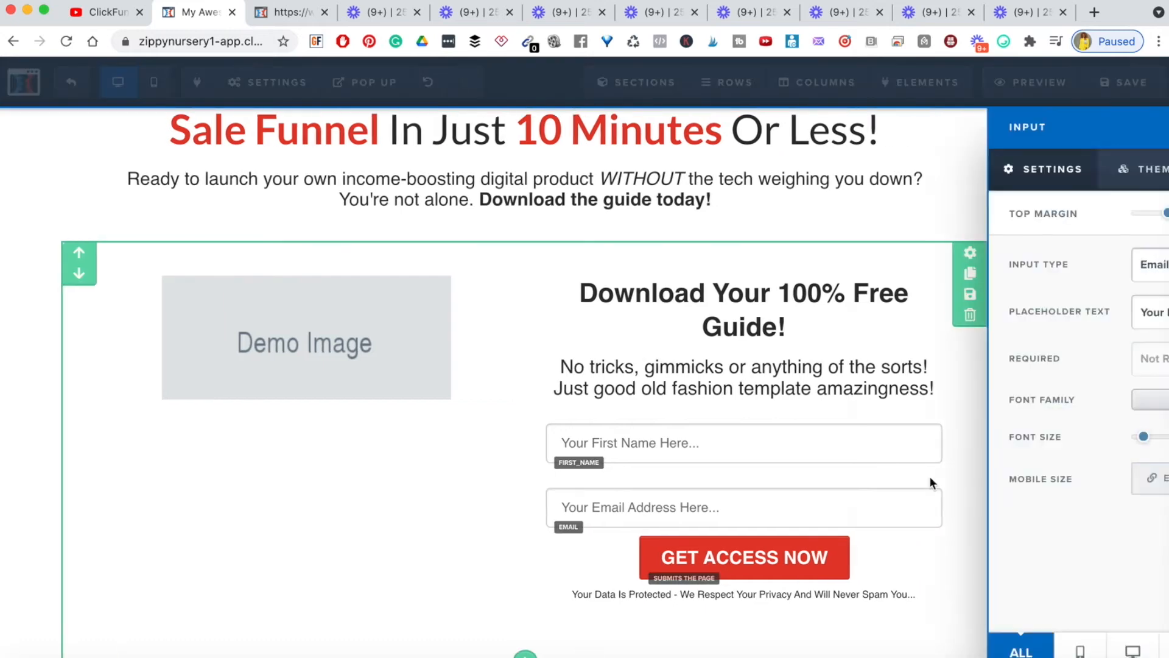
{"action": "left_click_drag", "start_coordinate": [1027, 216], "coordinate": [1011, 218]}
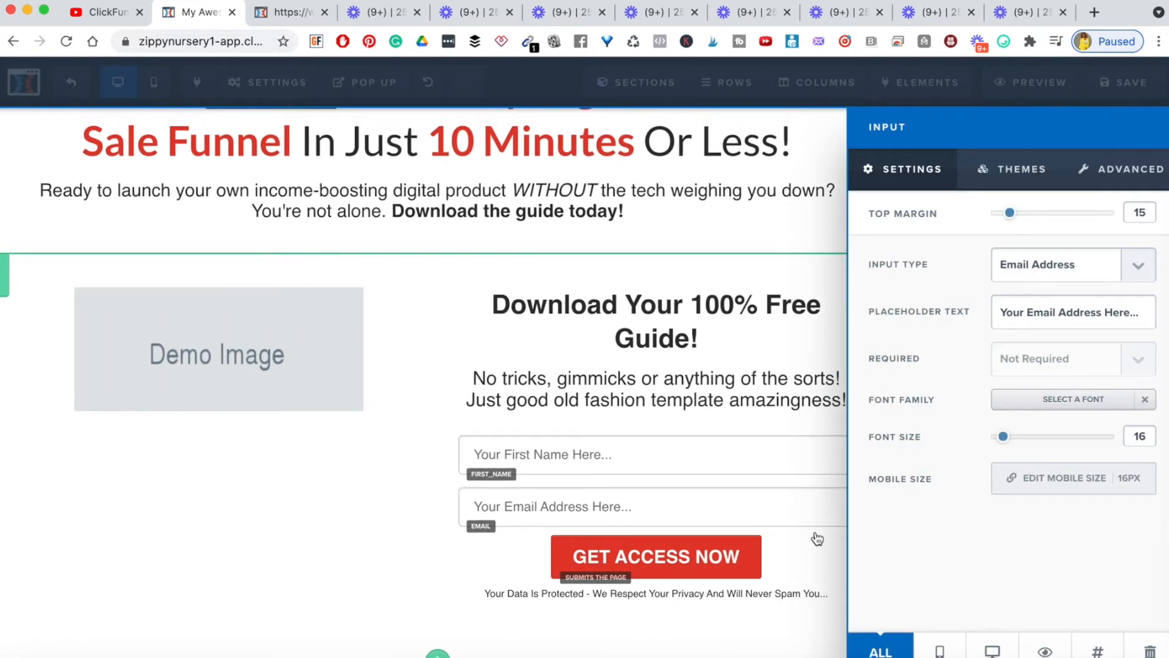
{"action": "left_click", "coordinate": [817, 539]}
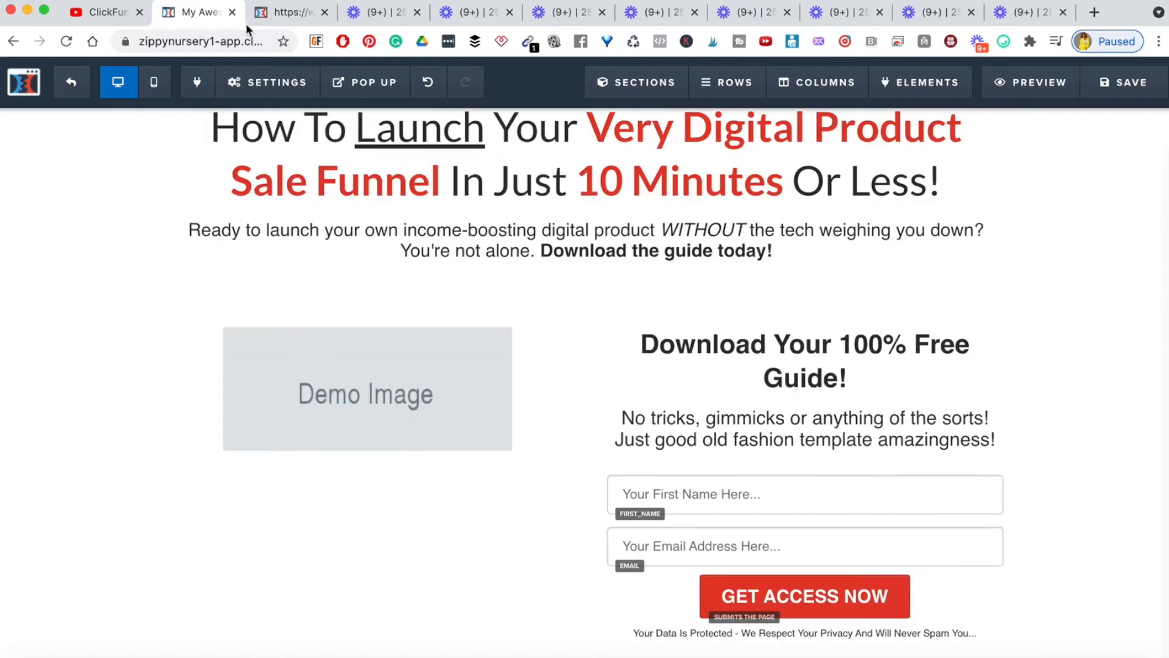
Following the reference page, make "Download Your 100%" in the form headline regular weight and keep "Free Guide!" bold
{"action": "left_click", "coordinate": [268, 21]}
{"action": "scroll", "coordinate": [784, 148], "scroll_direction": "up", "scroll_amount": 3}
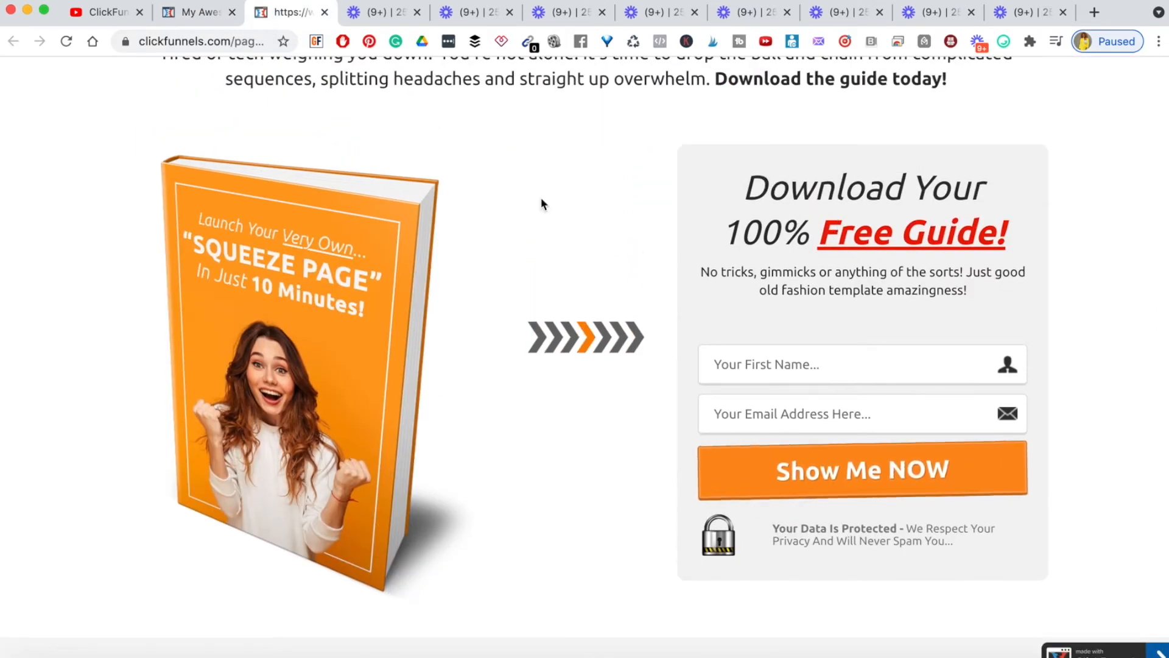
{"action": "left_click", "coordinate": [179, 20]}
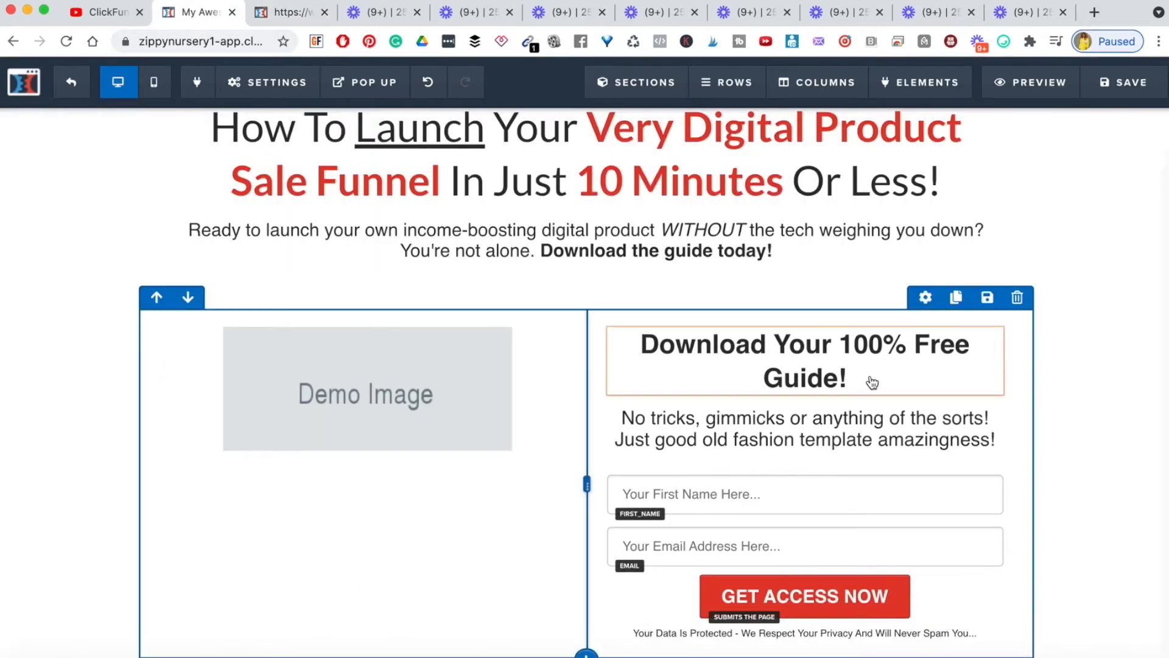
{"action": "left_click", "coordinate": [870, 375]}
{"action": "triple_click", "coordinate": [859, 372]}
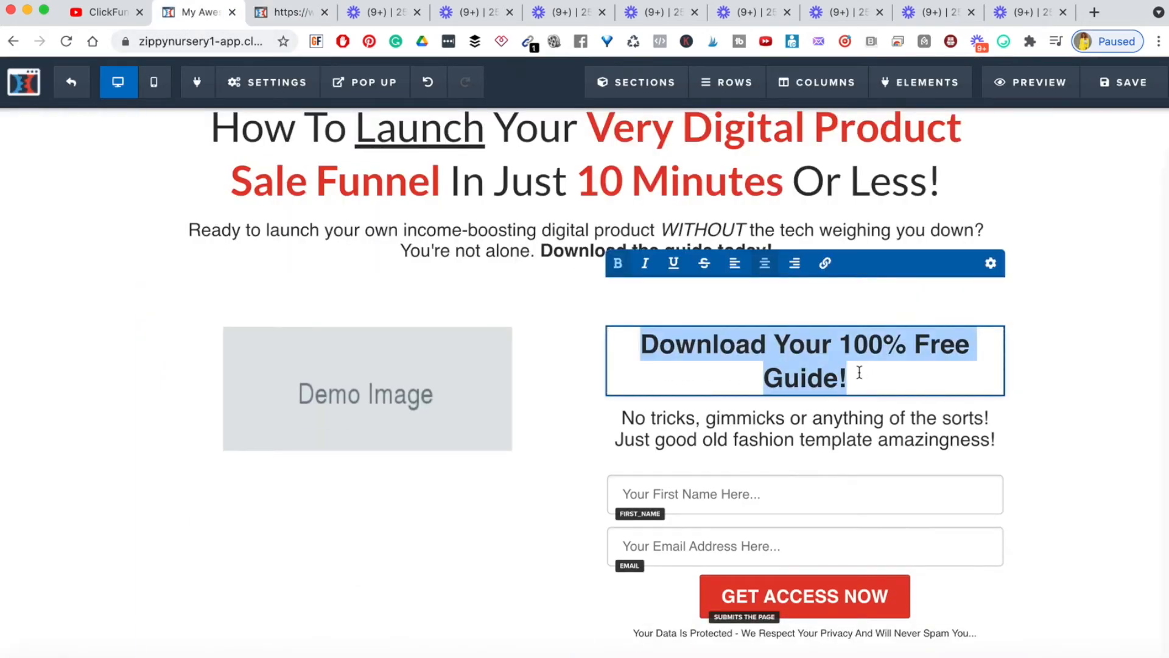
{"action": "key", "text": "super+b"}
{"action": "left_click", "coordinate": [857, 372]}
{"action": "left_click_drag", "start_coordinate": [907, 357], "coordinate": [846, 381]}
{"action": "key", "text": "super+b"}
{"action": "left_click", "coordinate": [1065, 407]}
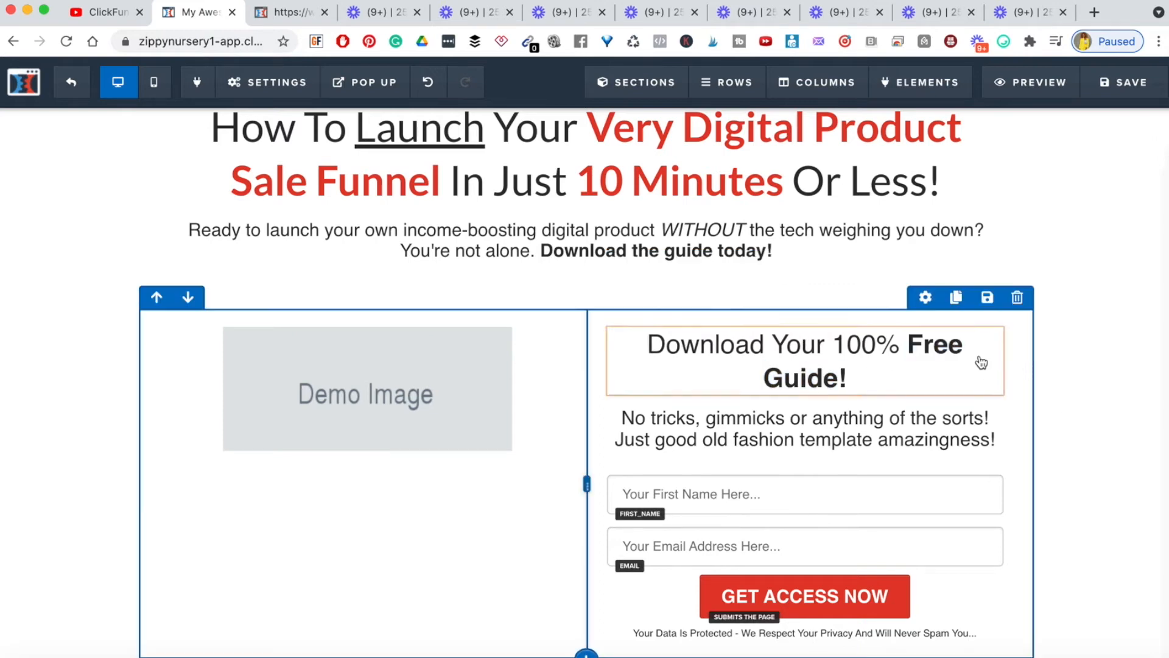
Set the form headline's bold color to the red #e43b2c
{"action": "left_click", "coordinate": [938, 319]}
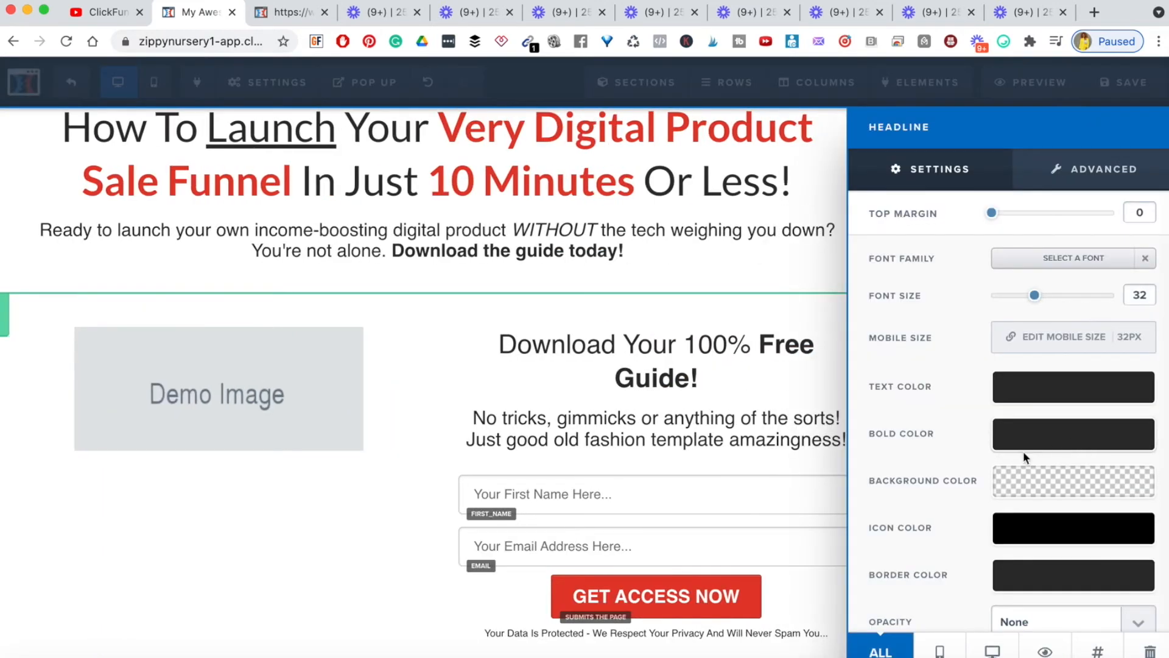
{"action": "left_click", "coordinate": [1015, 441]}
{"action": "left_click", "coordinate": [894, 516]}
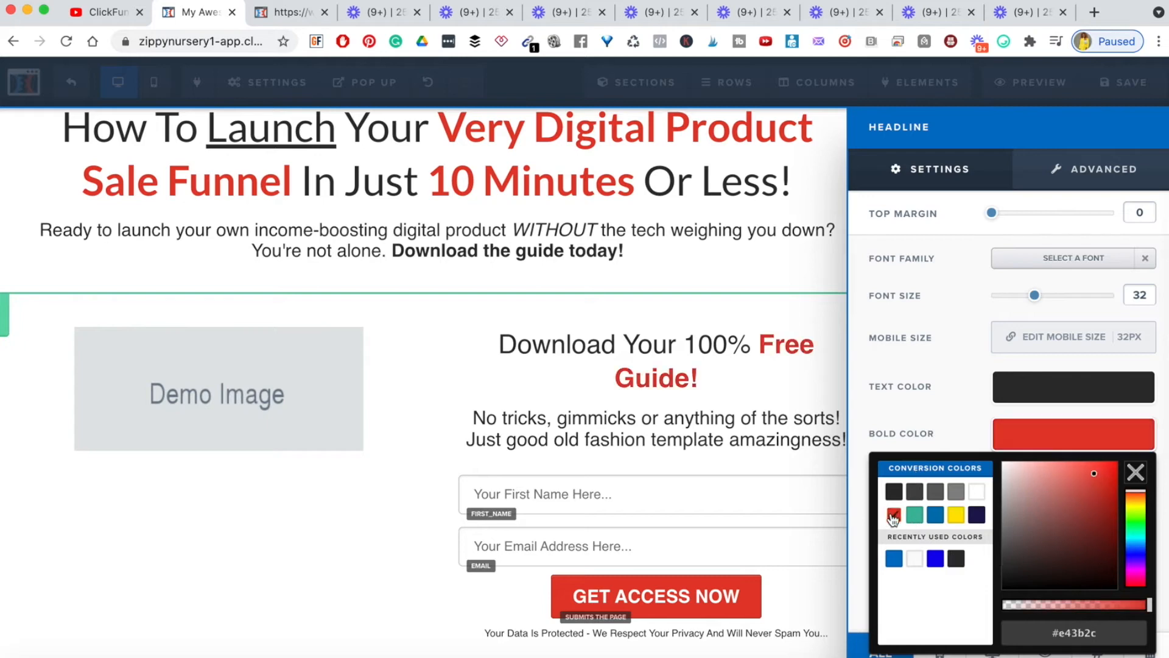
{"action": "left_click", "coordinate": [759, 396]}
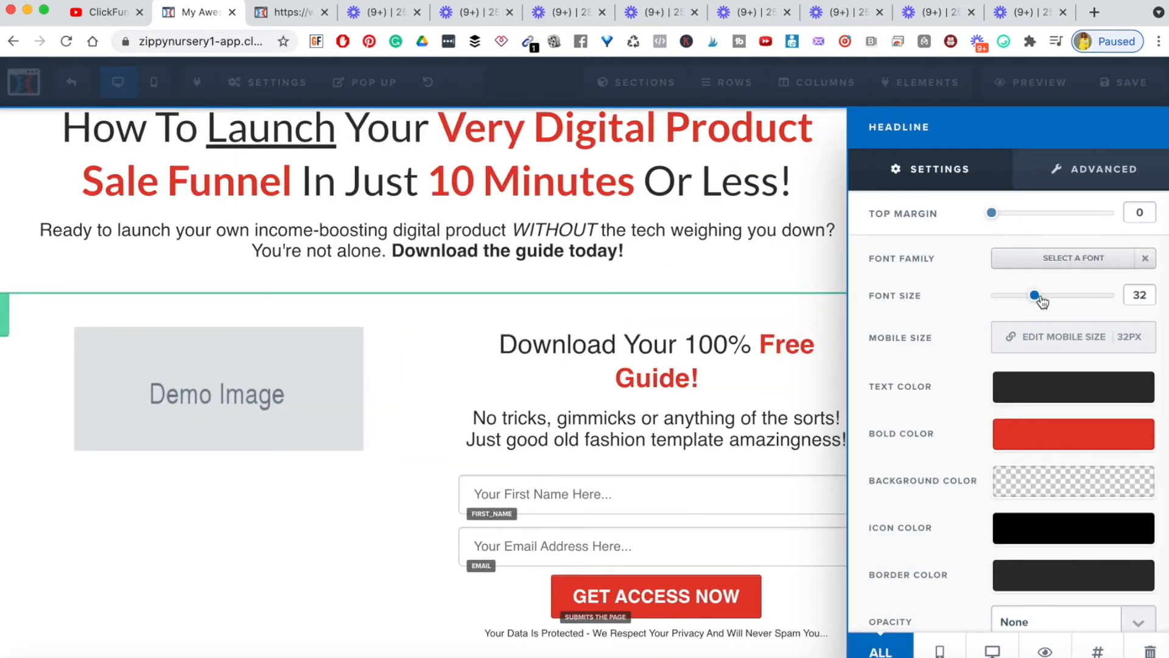
Enlarge the form headline's font size, close its settings and compare the layout with the reference page
{"action": "left_click_drag", "start_coordinate": [1042, 300], "coordinate": [1060, 302]}
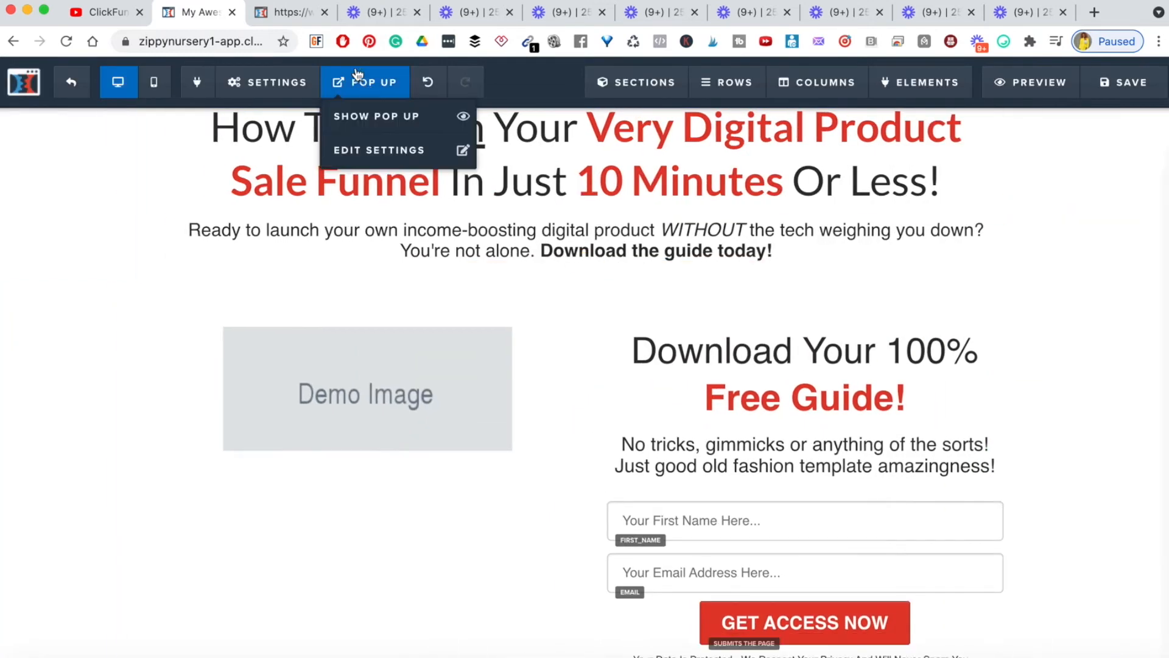
{"action": "left_click", "coordinate": [286, 12]}
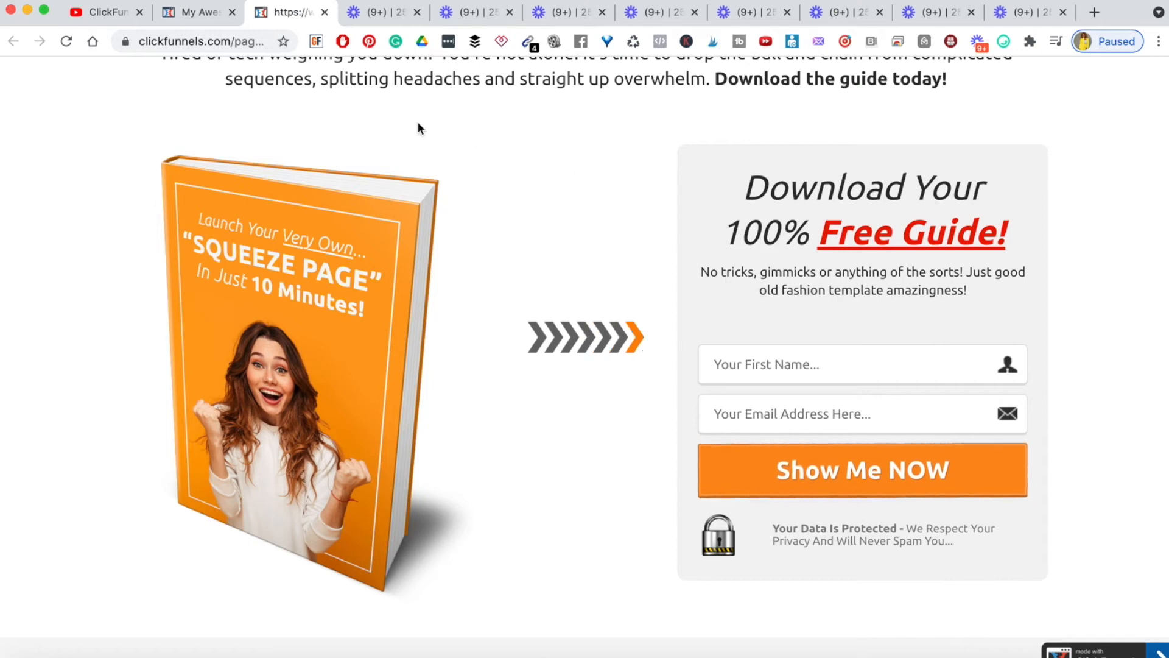
{"action": "left_click", "coordinate": [191, 16]}
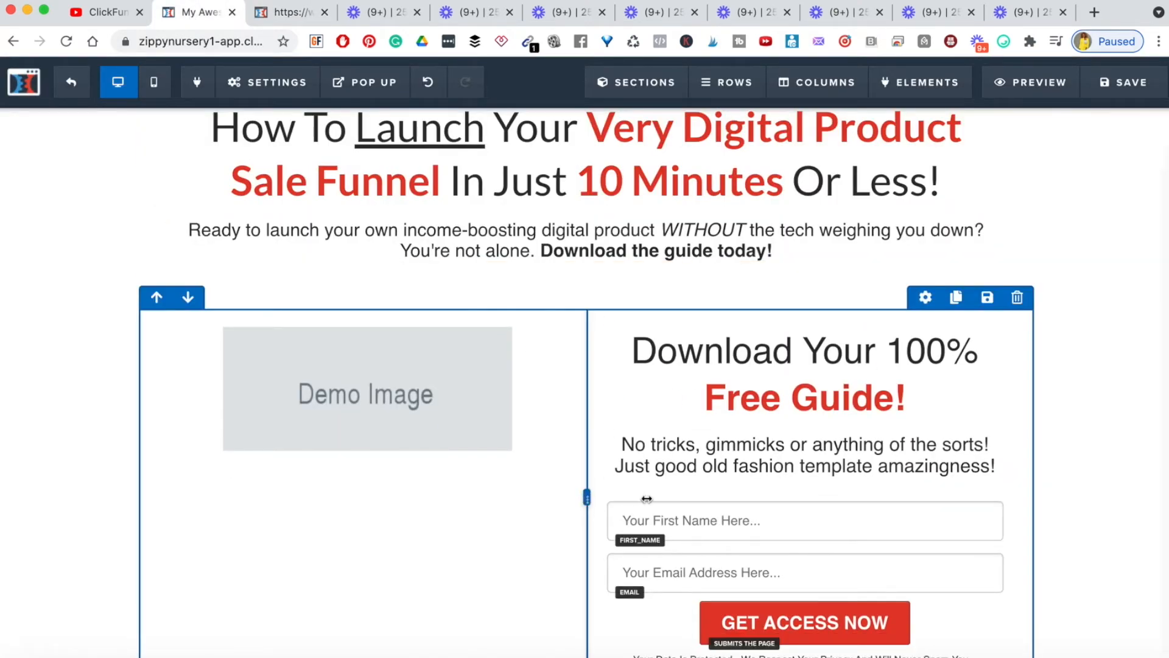
Widen the demo image's column to narrow the form column, and compare the layout with the reference page
{"action": "left_click_drag", "start_coordinate": [654, 500], "coordinate": [655, 499]}
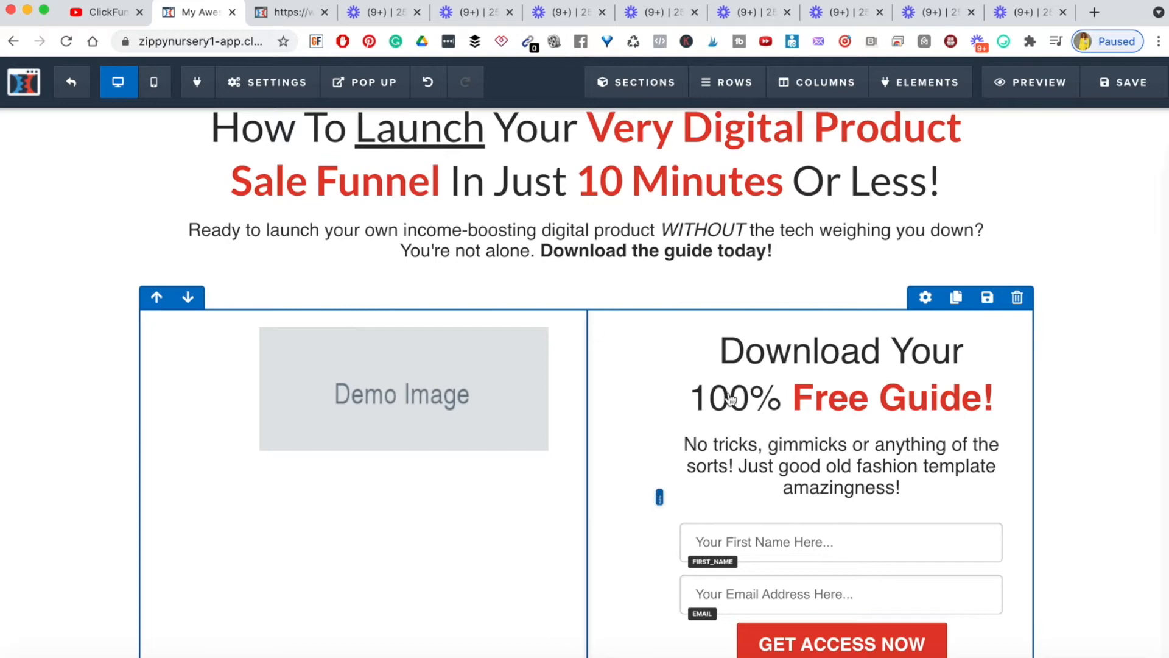
{"action": "left_click", "coordinate": [271, 14]}
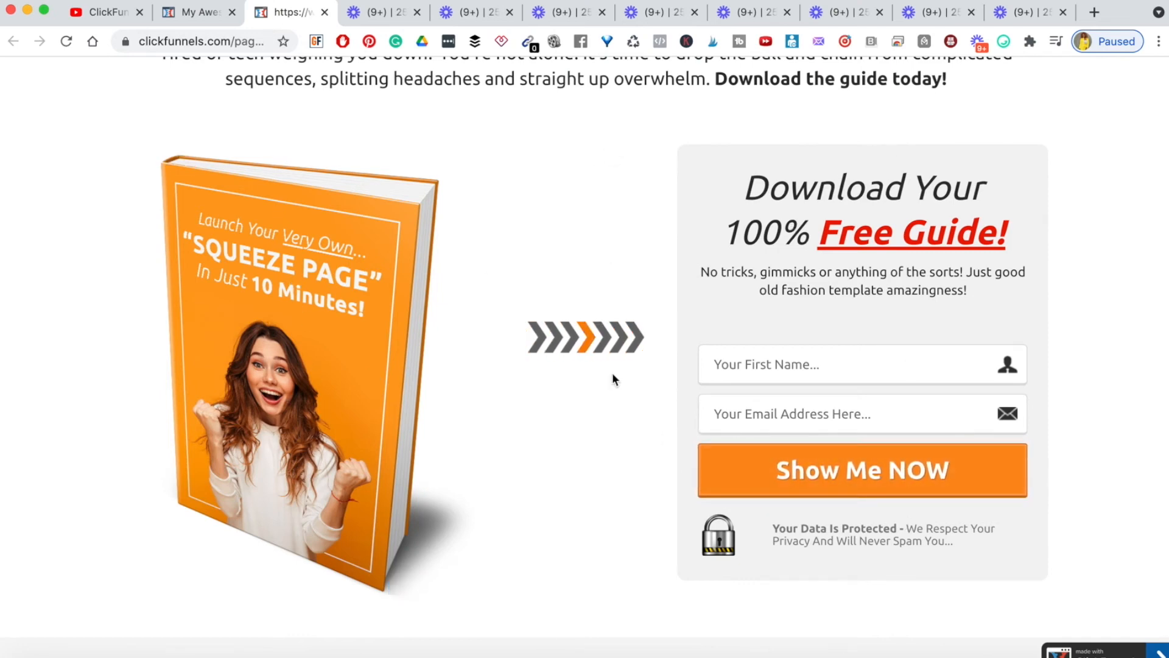
{"action": "left_click", "coordinate": [186, 22]}
Open the image library from the demo image's settings
{"action": "scroll", "coordinate": [1075, 463], "scroll_direction": "down", "scroll_amount": 2}
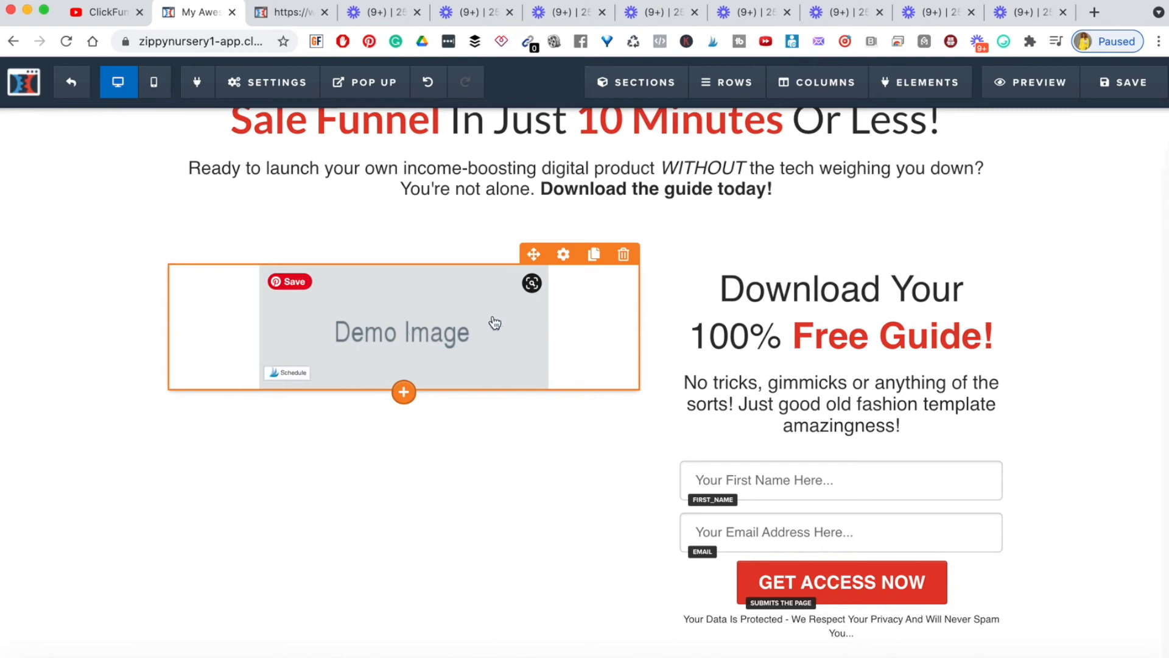
{"action": "left_click", "coordinate": [563, 256]}
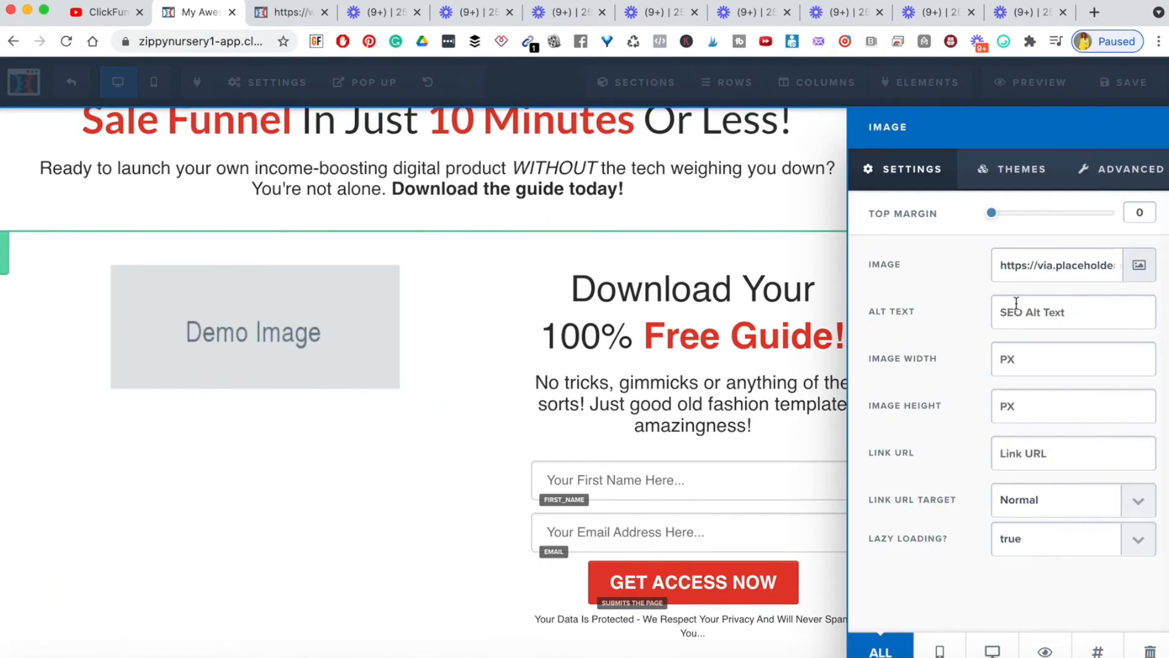
{"action": "left_click", "coordinate": [1139, 266]}
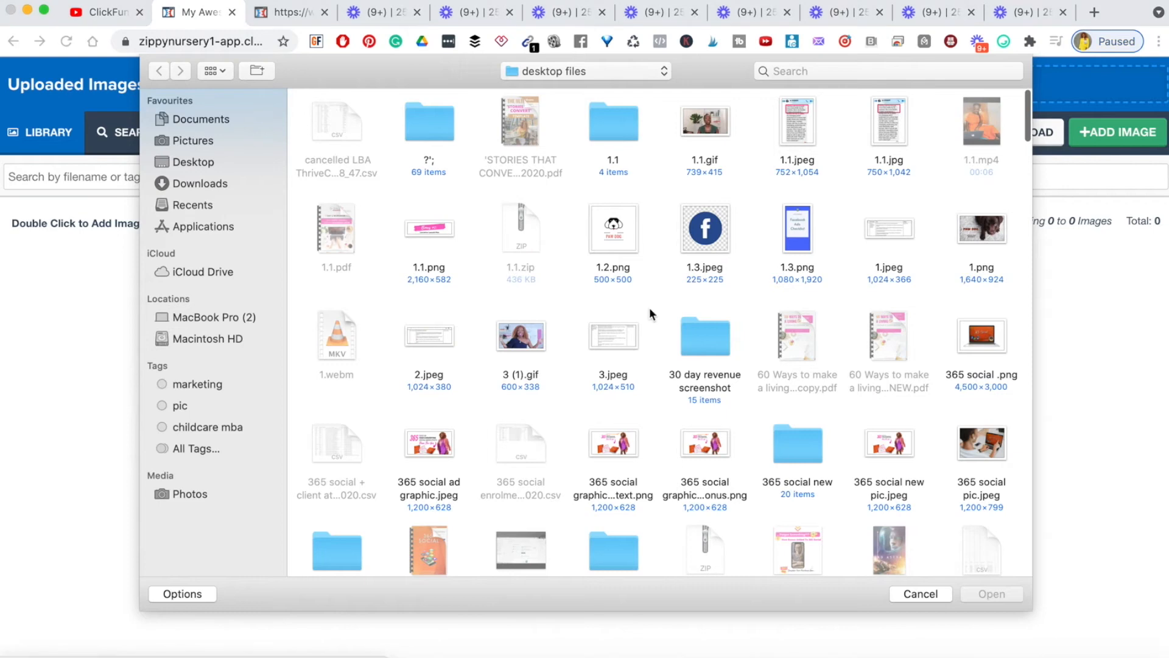
{"action": "scroll", "coordinate": [593, 361], "scroll_direction": "down", "scroll_amount": 10}
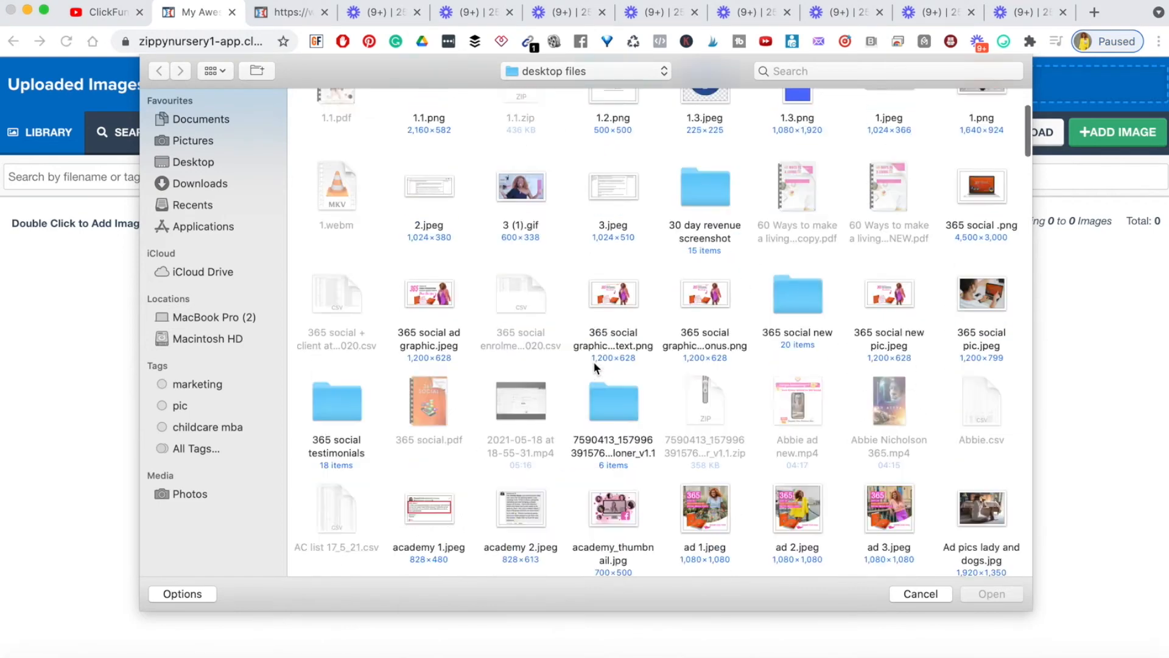
{"action": "scroll", "coordinate": [593, 361], "scroll_direction": "down", "scroll_amount": 10}
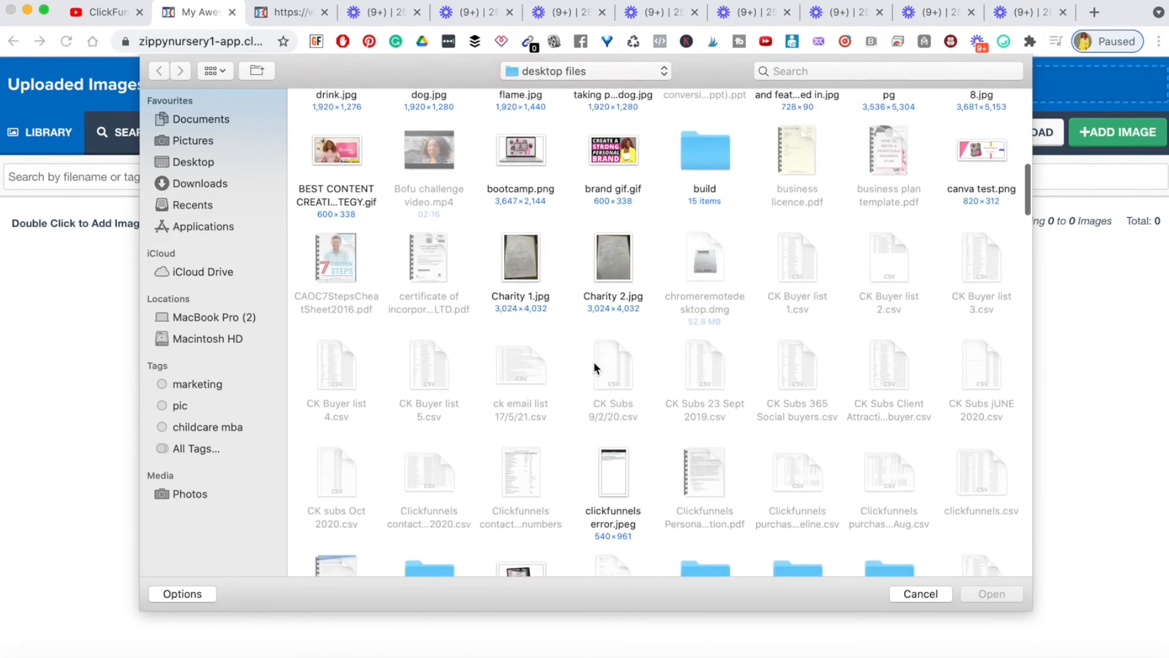
{"action": "scroll", "coordinate": [593, 360], "scroll_direction": "down", "scroll_amount": 6}
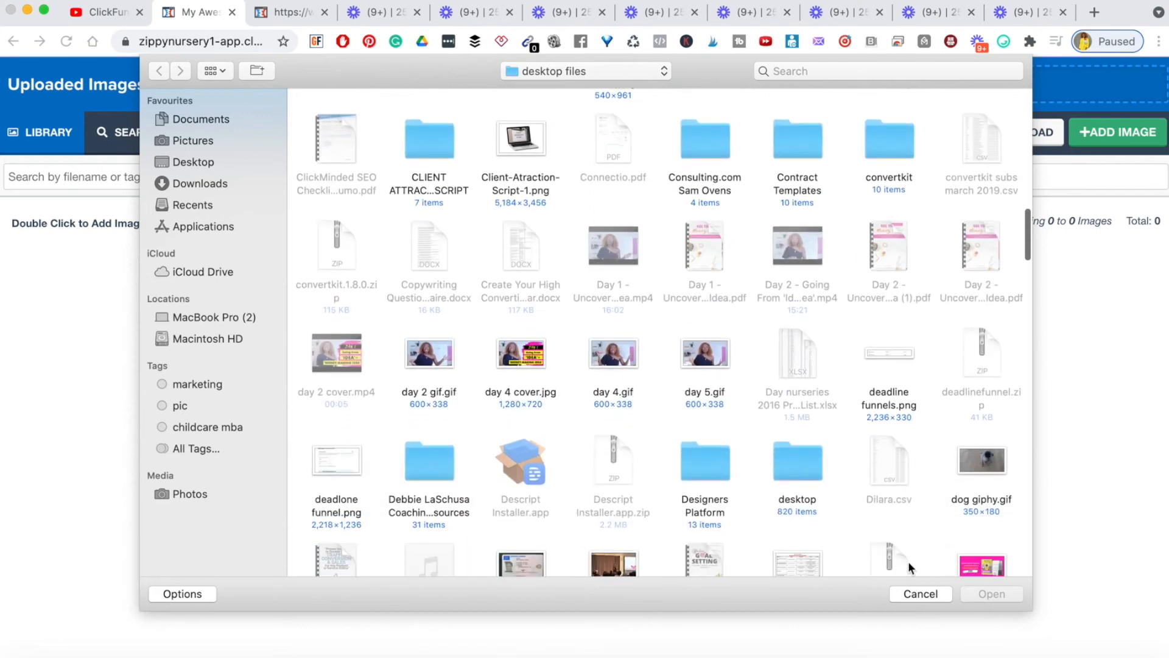
{"action": "left_click", "coordinate": [921, 594]}
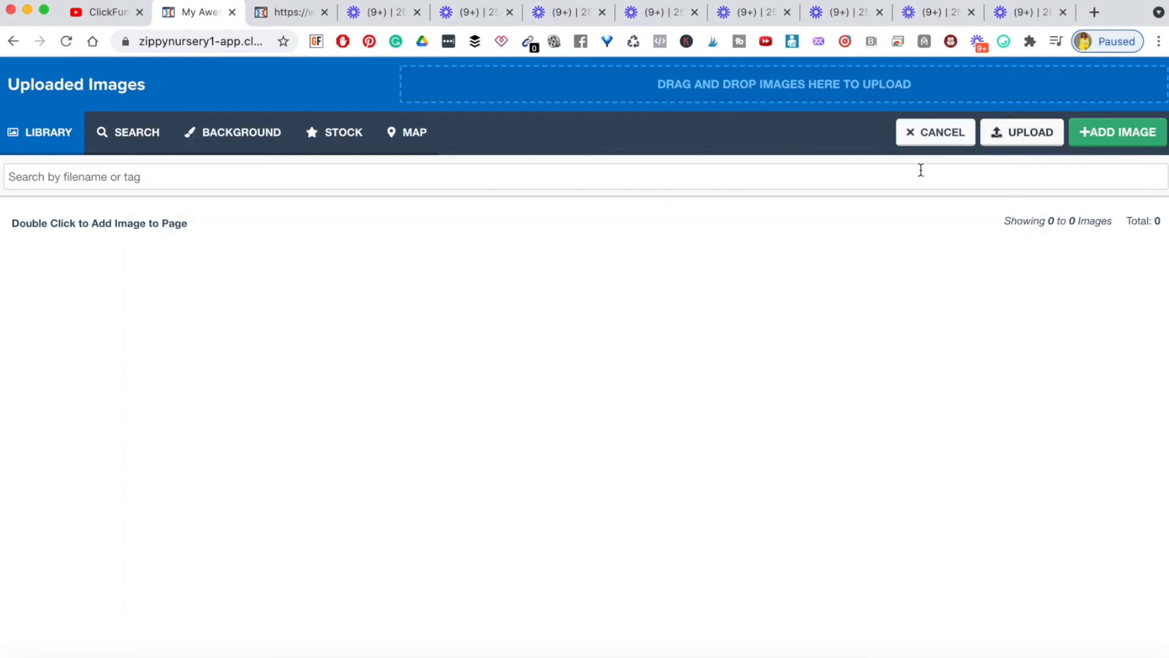
Check the reference page's book image and open the author's website at /stories in a new browser tab
{"action": "left_click", "coordinate": [279, 14]}
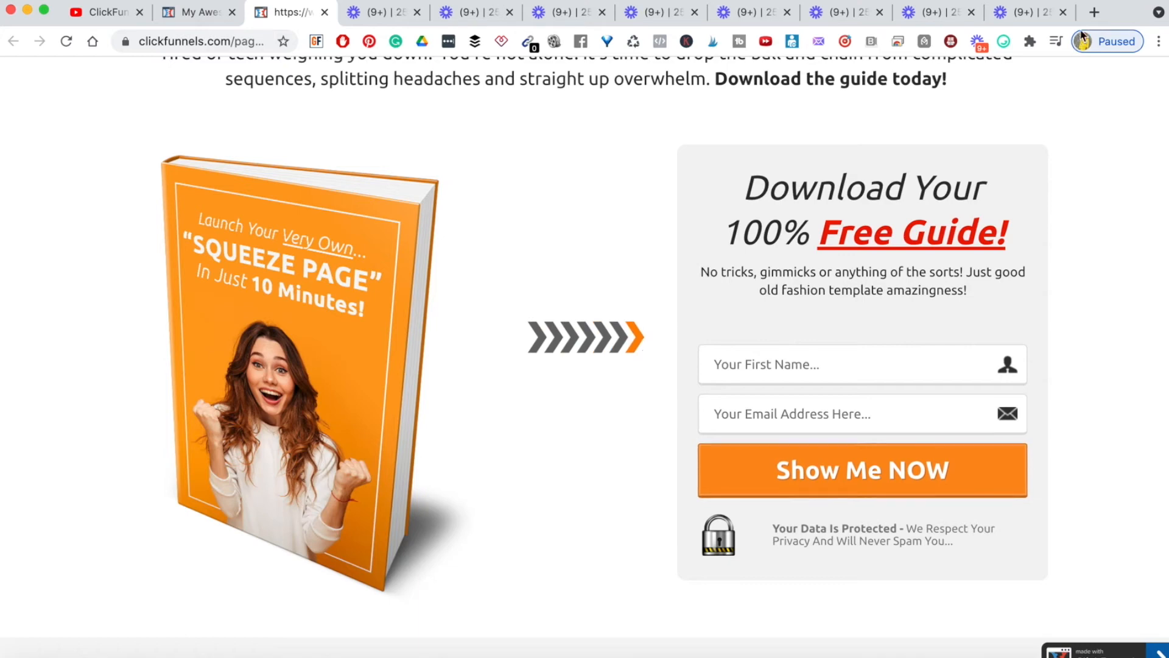
{"action": "key", "text": "super+t"}
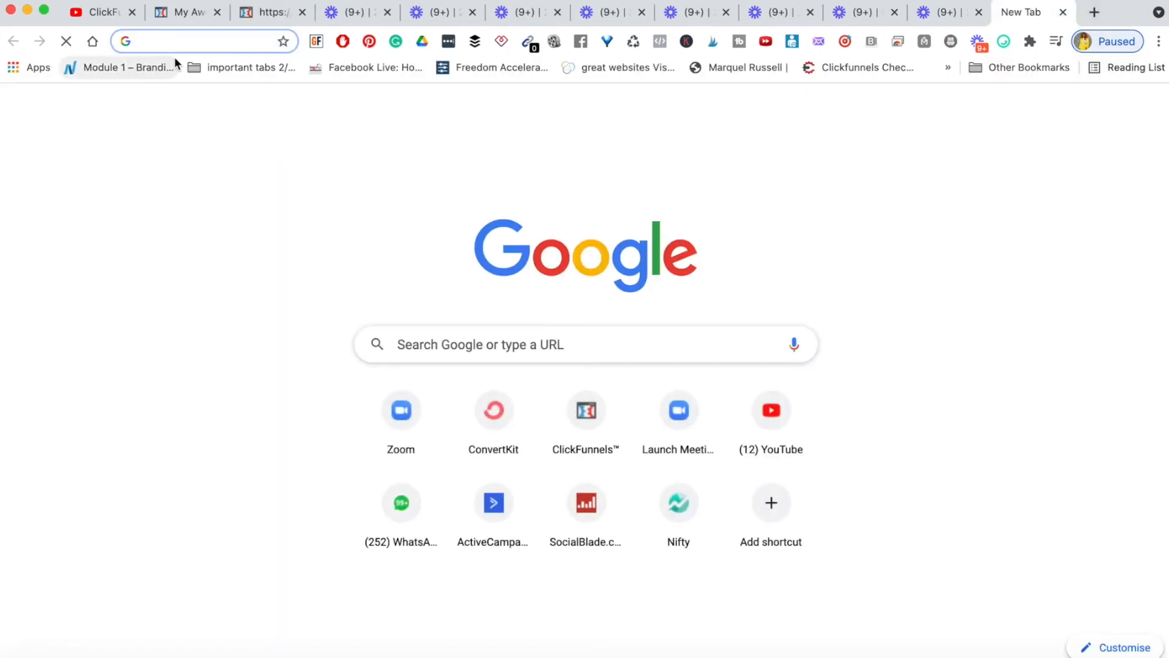
{"action": "type", "text": "pam"}
{"action": "key", "text": "Right"}
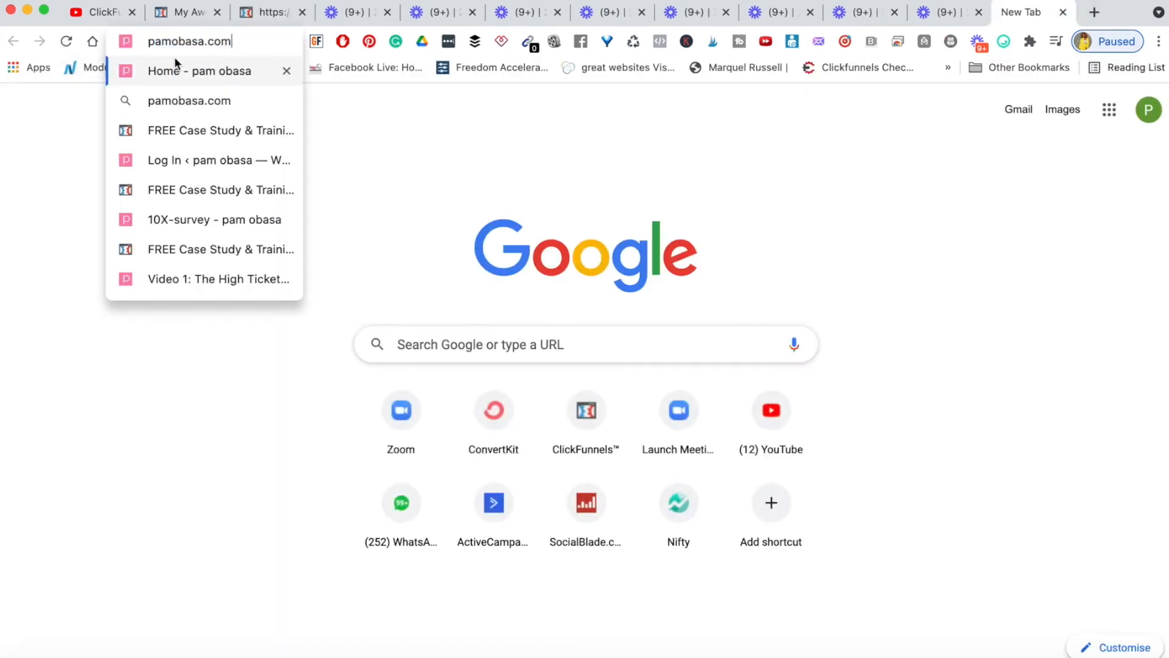
{"action": "type", "text": "/stories"}
{"action": "key", "text": "Return"}
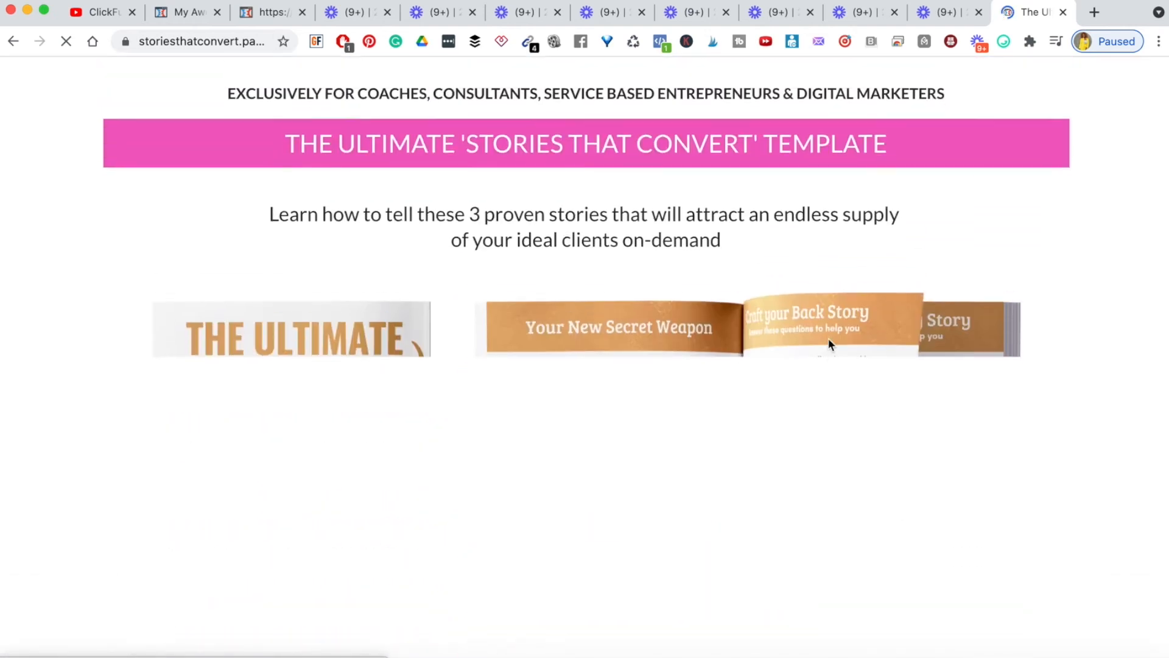
Save the "Stories That Convert" template mockup image as 1.1.png in the desktop files folder, replacing the existing file
{"action": "scroll", "coordinate": [661, 369], "scroll_direction": "down", "scroll_amount": 3}
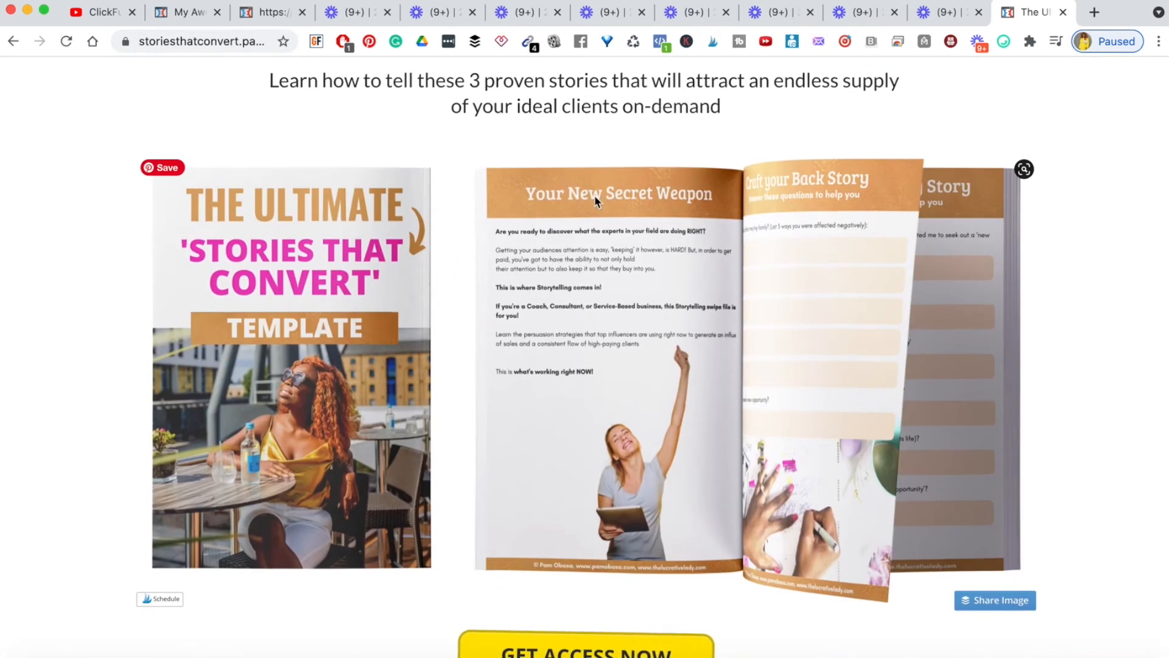
{"action": "right_click", "coordinate": [590, 283]}
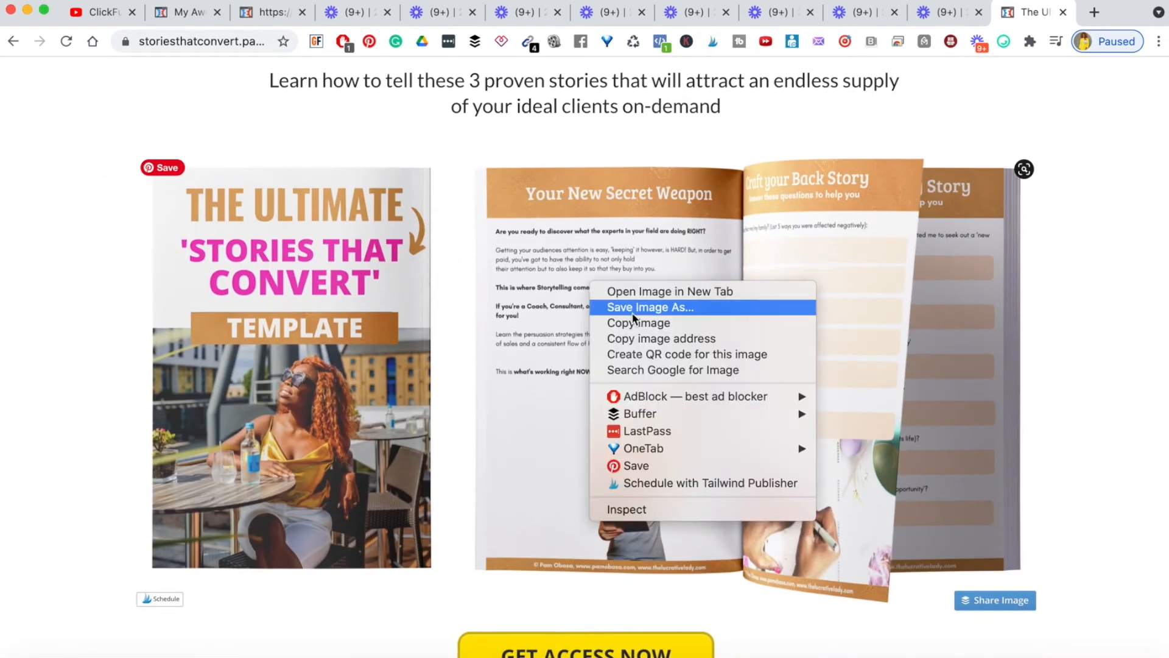
{"action": "left_click", "coordinate": [663, 307]}
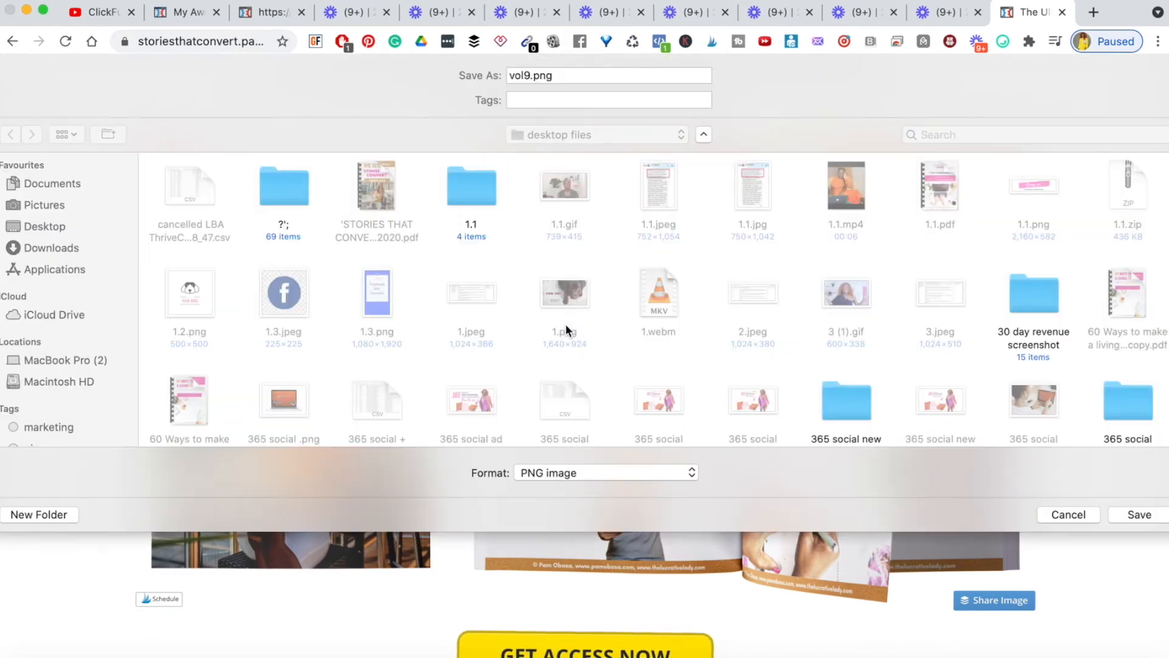
{"action": "type", "text": "1.1"}
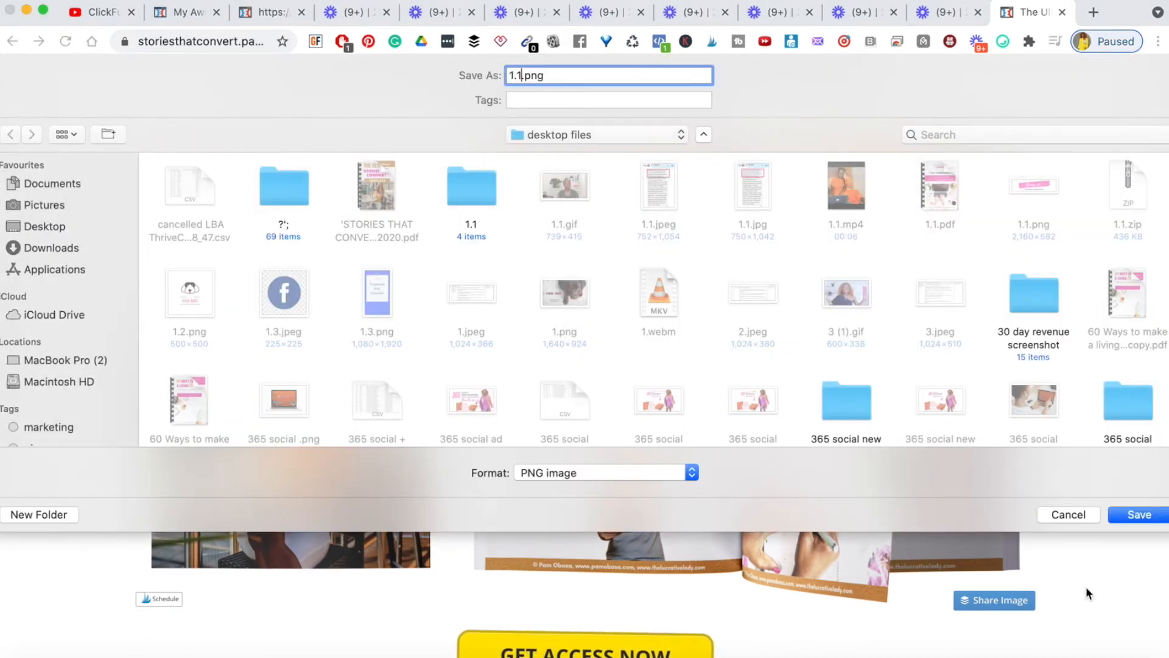
{"action": "left_click", "coordinate": [1126, 516]}
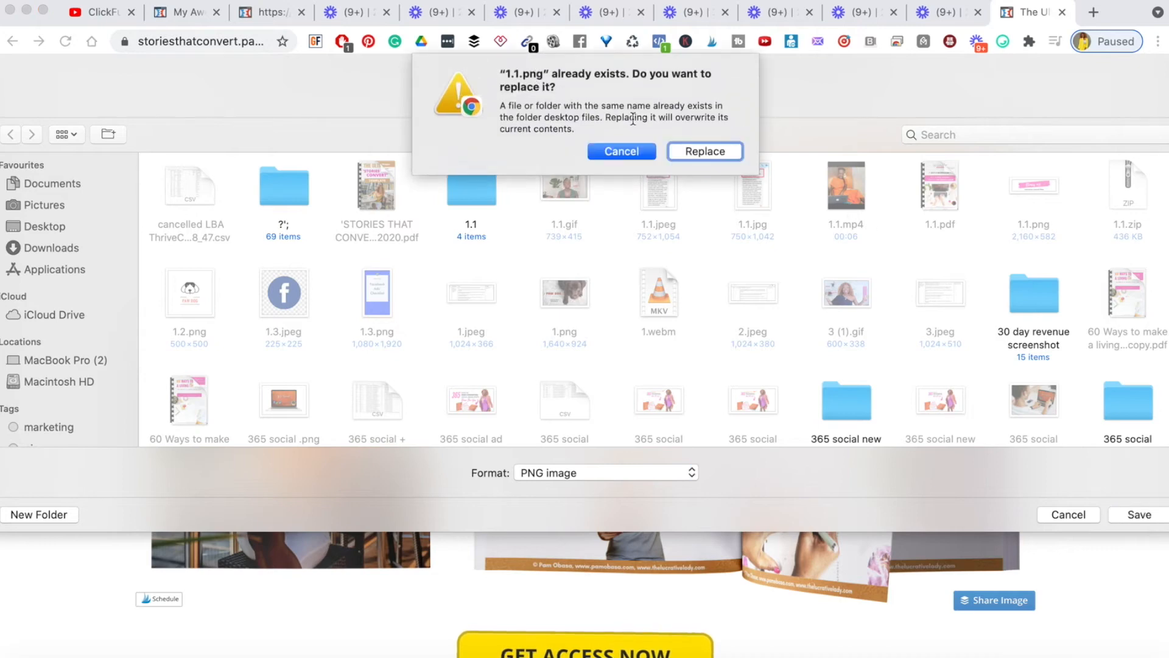
{"action": "left_click", "coordinate": [694, 127]}
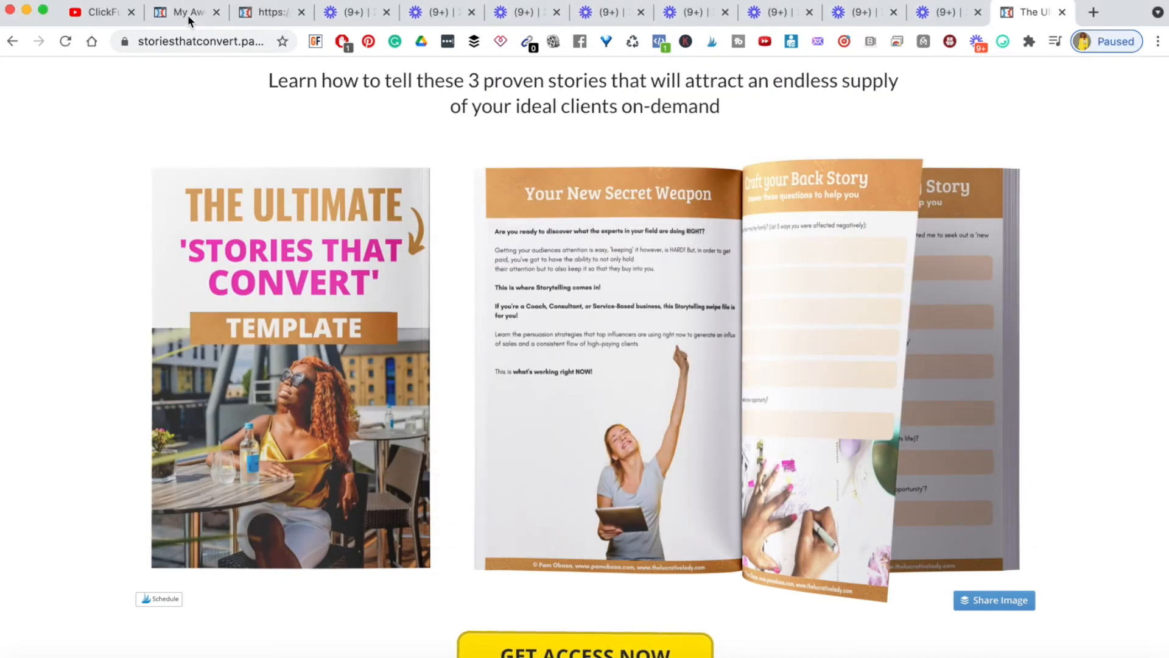
Return to the page editor's image library and upload 1.1.png from the desktop files folder
{"action": "left_click", "coordinate": [183, 12]}
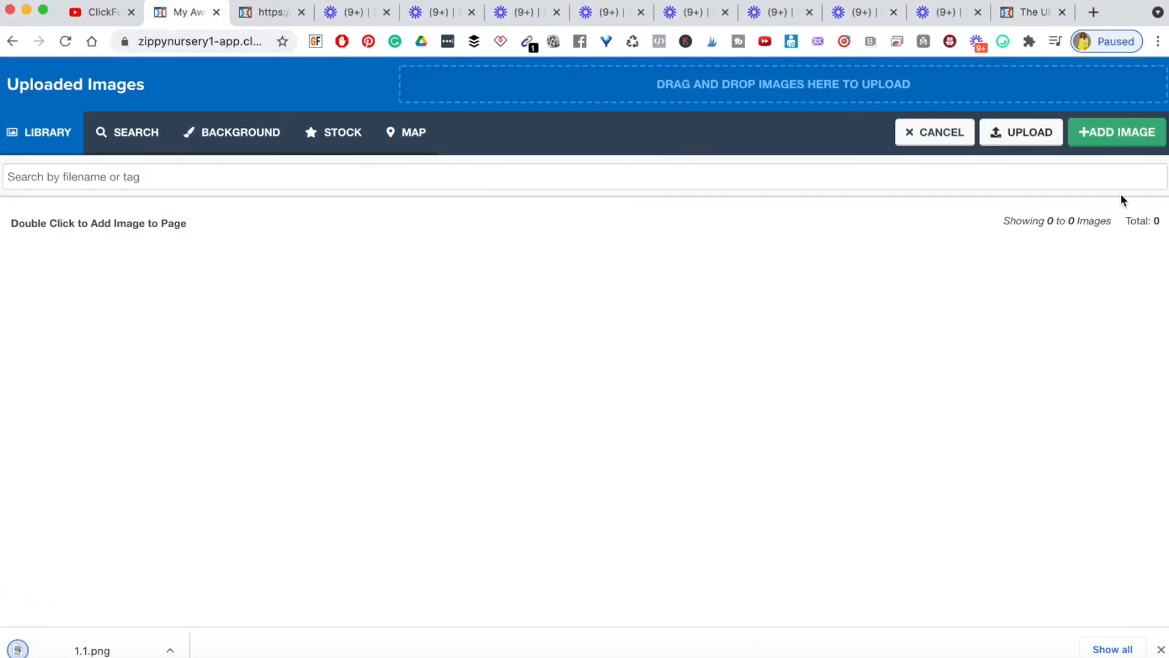
{"action": "left_click", "coordinate": [1035, 135]}
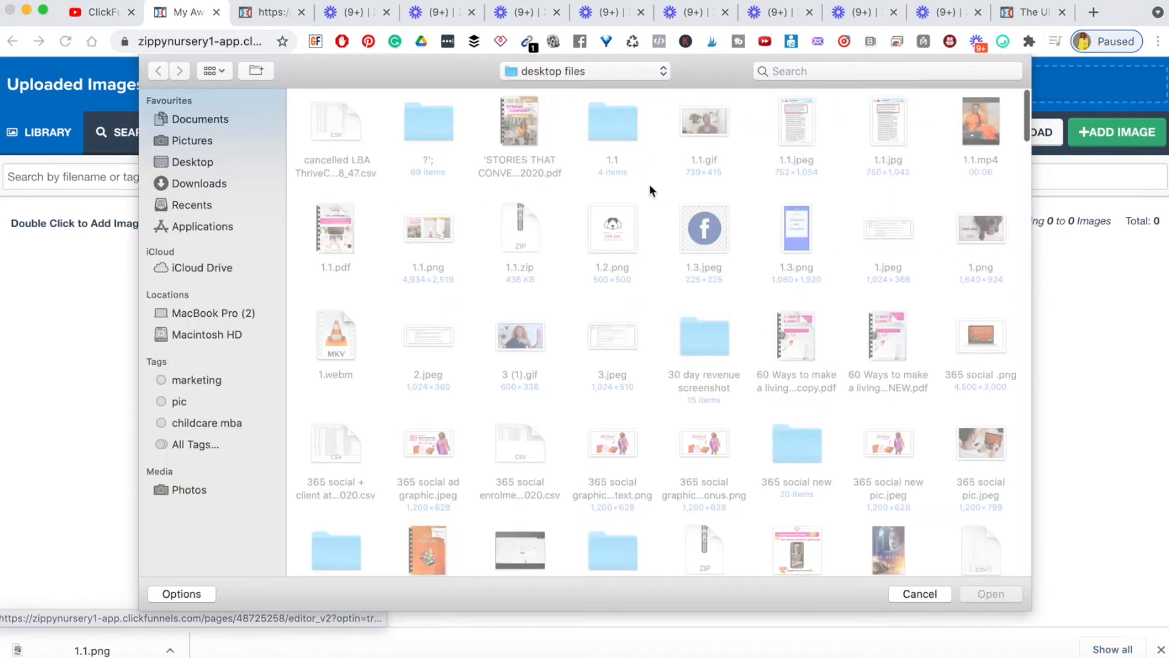
{"action": "left_click", "coordinate": [412, 245]}
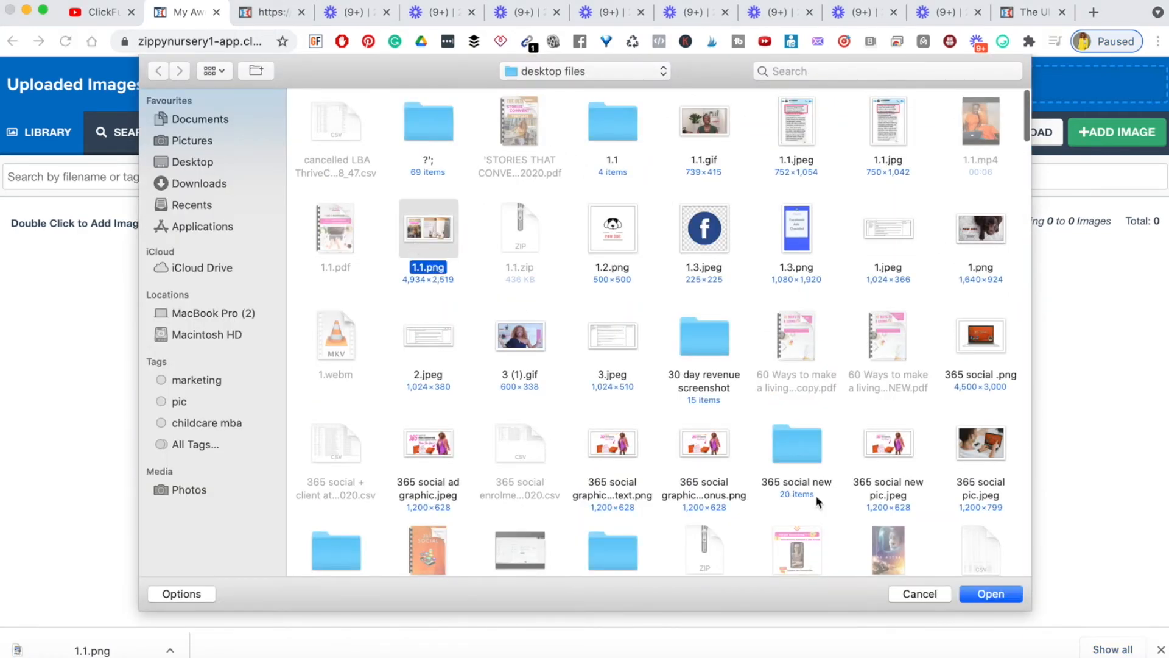
{"action": "left_click", "coordinate": [980, 594]}
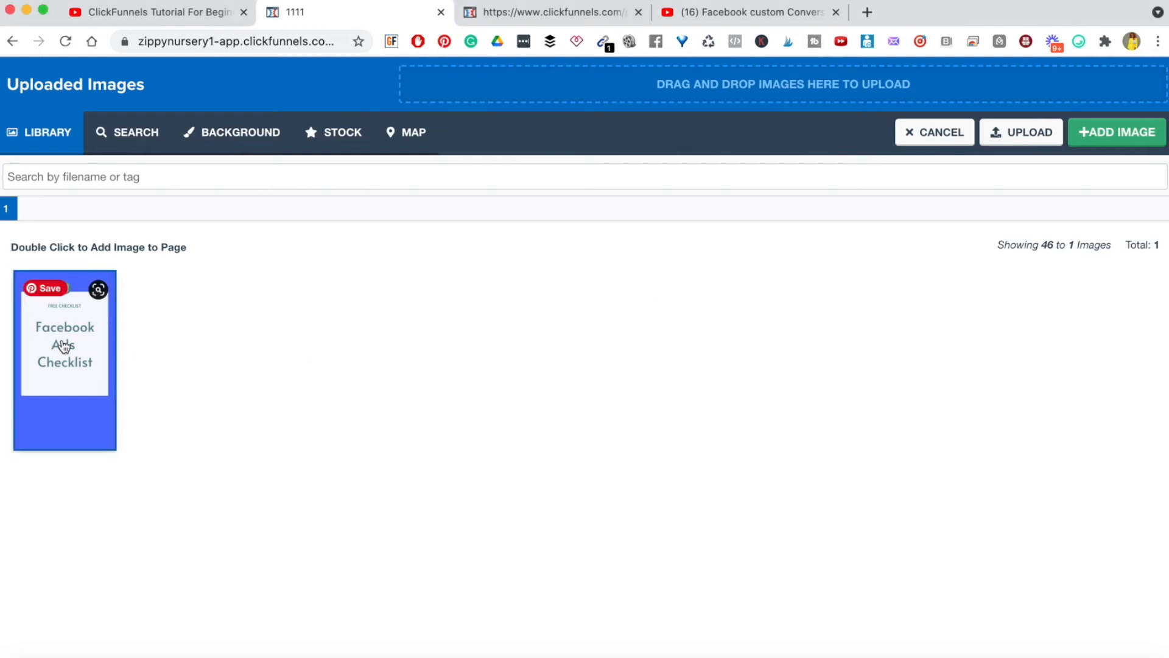
Replace the demo image with the "Facebook Ads Checklist" picture from the image library and close the image settings
{"action": "left_click", "coordinate": [74, 357]}
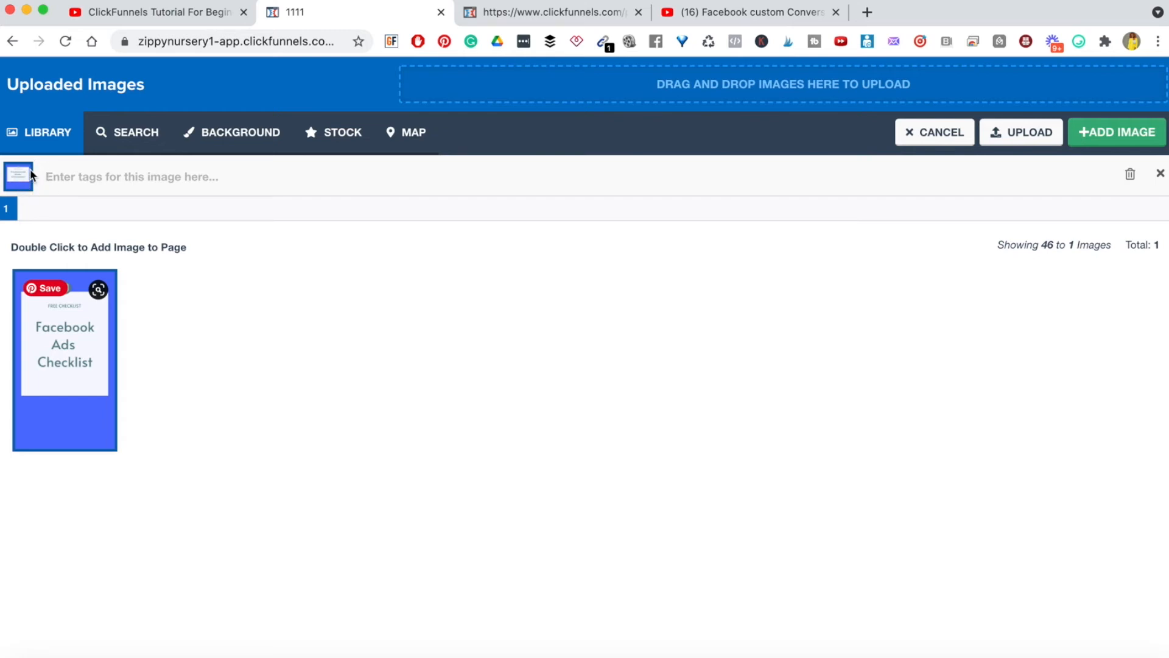
{"action": "left_click", "coordinate": [1104, 146]}
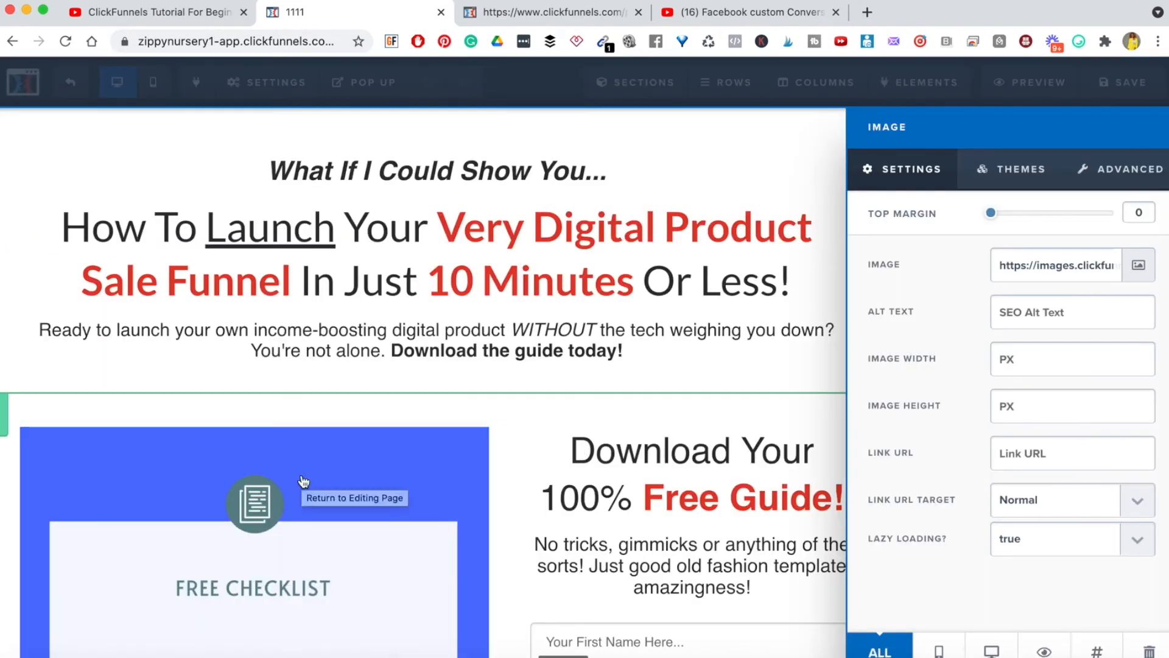
{"action": "left_click", "coordinate": [529, 444]}
Examine the checklist image's size relative to the opt-in form beside it
{"action": "scroll", "coordinate": [1051, 492], "scroll_direction": "down", "scroll_amount": 2}
{"action": "scroll", "coordinate": [1050, 488], "scroll_direction": "down", "scroll_amount": 10}
{"action": "scroll", "coordinate": [485, 391], "scroll_direction": "up", "scroll_amount": 3}
{"action": "scroll", "coordinate": [849, 420], "scroll_direction": "up", "scroll_amount": 6}
{"action": "scroll", "coordinate": [1124, 449], "scroll_direction": "down", "scroll_amount": 8}
{"action": "scroll", "coordinate": [1124, 448], "scroll_direction": "up", "scroll_amount": 1}
{"action": "scroll", "coordinate": [1126, 452], "scroll_direction": "up", "scroll_amount": 6}
{"action": "scroll", "coordinate": [1138, 439], "scroll_direction": "down", "scroll_amount": 7}
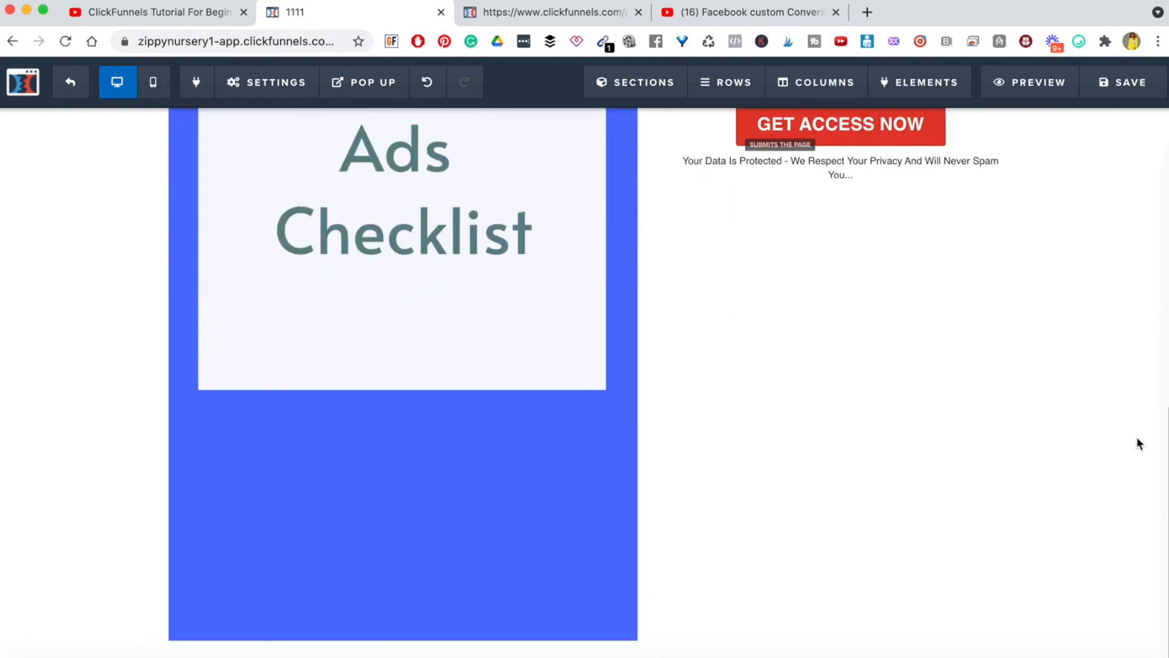
{"action": "scroll", "coordinate": [1137, 439], "scroll_direction": "up", "scroll_amount": 7}
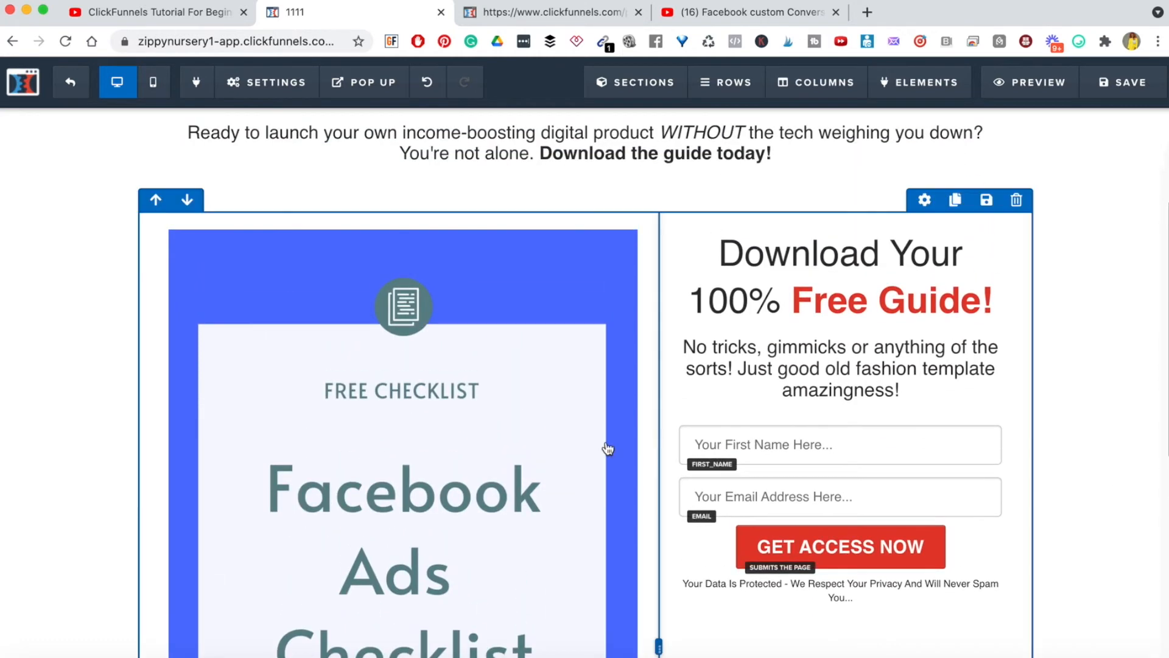
Set the checklist image's height to 500 px and close its settings
{"action": "left_click", "coordinate": [564, 217]}
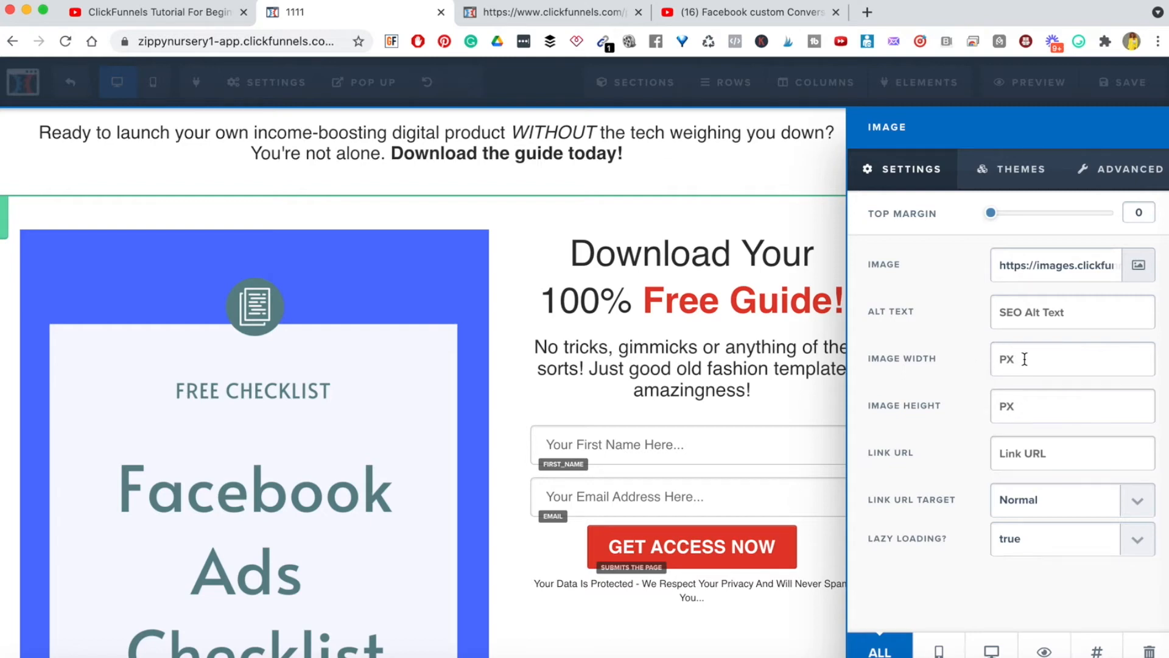
{"action": "left_click", "coordinate": [1005, 406]}
{"action": "type", "text": "400"}
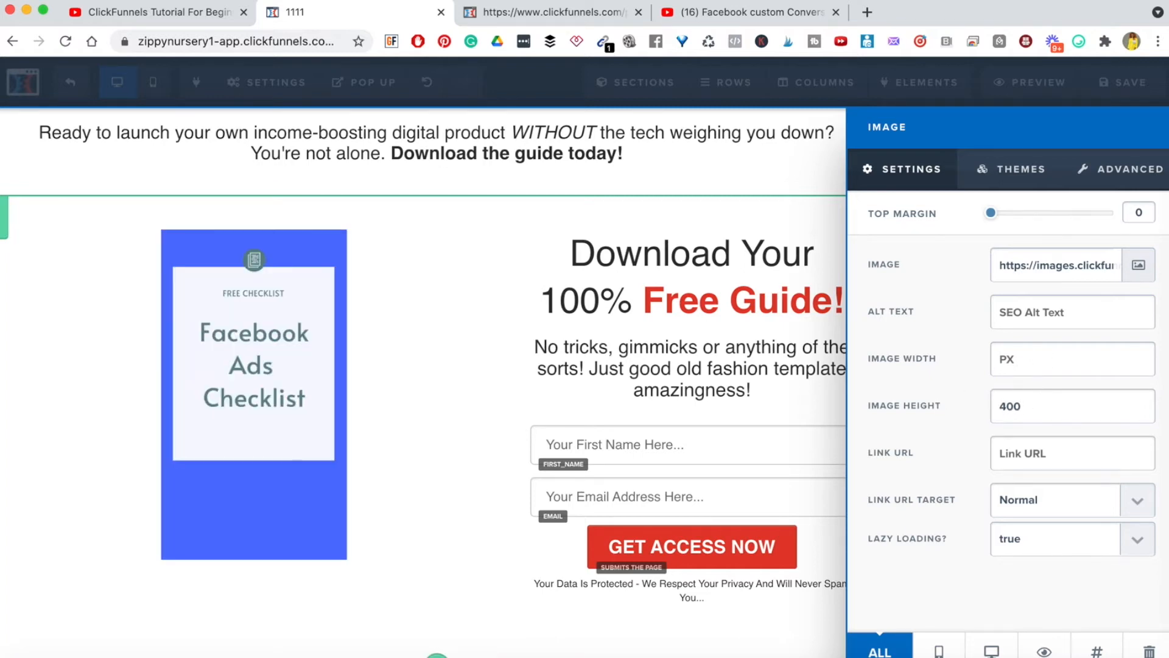
{"action": "key", "text": "BackSpace"}
{"action": "type", "text": "5"}
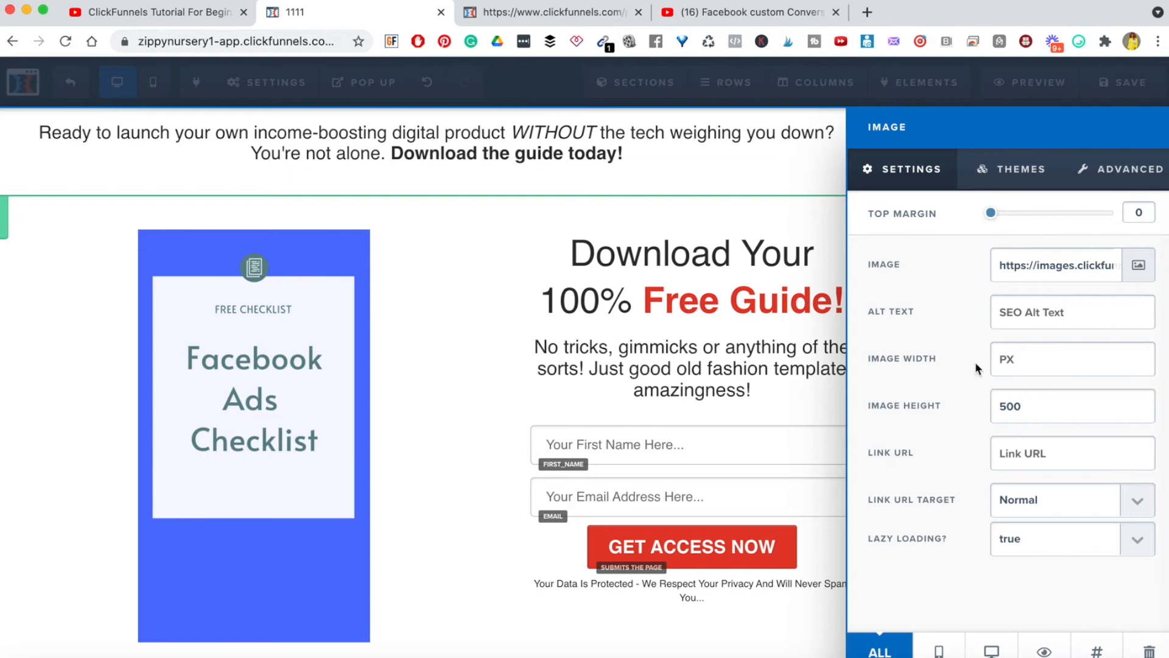
{"action": "left_click", "coordinate": [743, 392]}
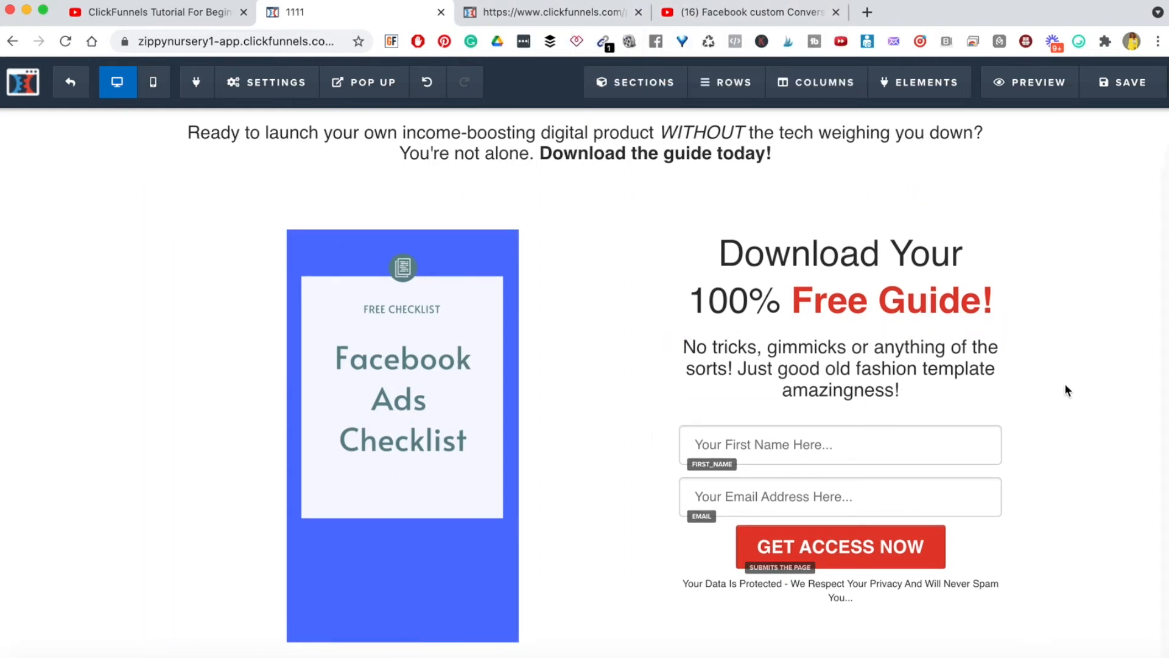
{"action": "scroll", "coordinate": [1067, 391], "scroll_direction": "down", "scroll_amount": 1}
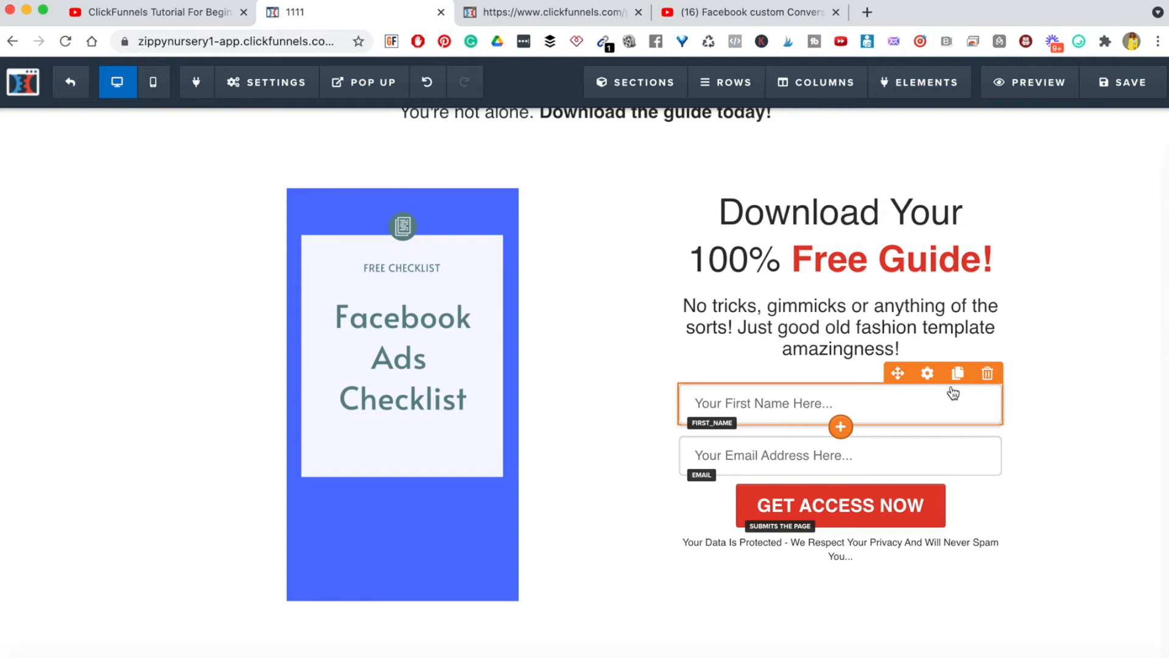
Check the reference template's footer and add a full-width section with a one-column row below the opt-in form section
{"action": "scroll", "coordinate": [994, 404], "scroll_direction": "up", "scroll_amount": 1}
{"action": "left_click", "coordinate": [552, 13]}
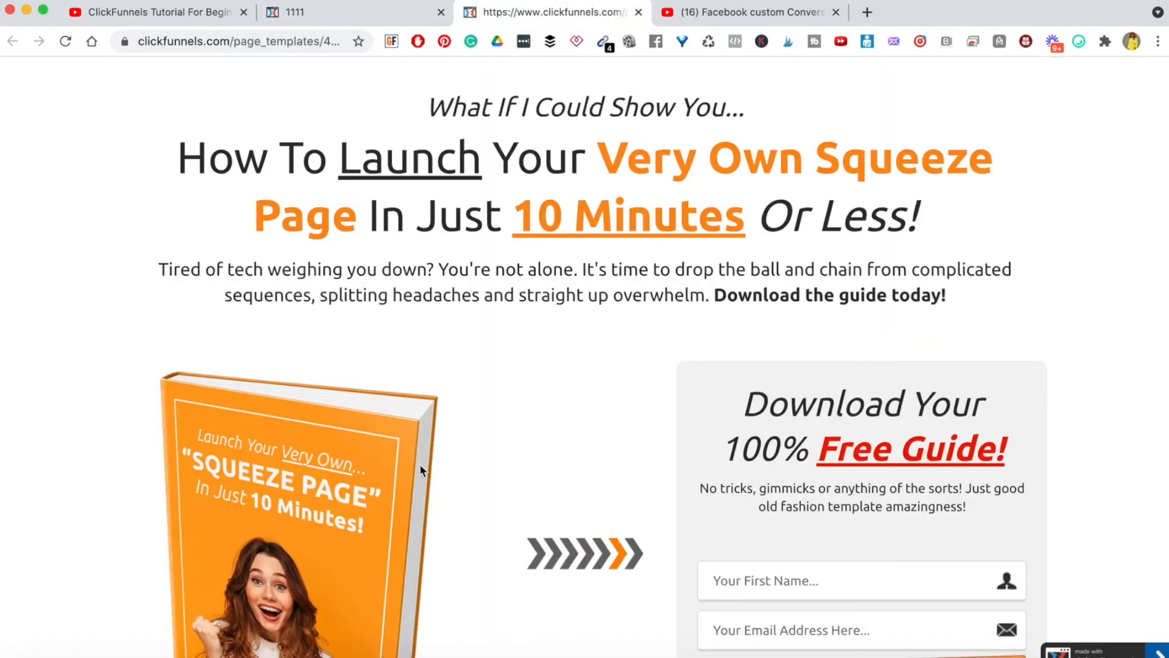
{"action": "scroll", "coordinate": [425, 449], "scroll_direction": "down", "scroll_amount": 5}
{"action": "scroll", "coordinate": [819, 421], "scroll_direction": "down", "scroll_amount": 3}
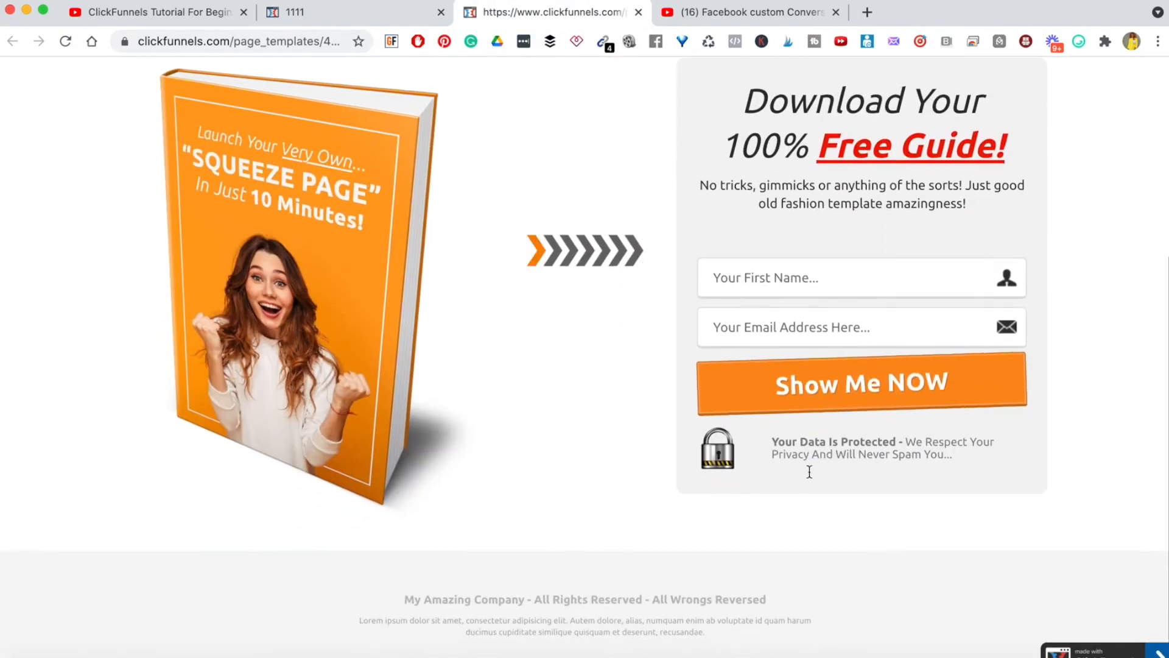
{"action": "scroll", "coordinate": [731, 488], "scroll_direction": "down", "scroll_amount": 1}
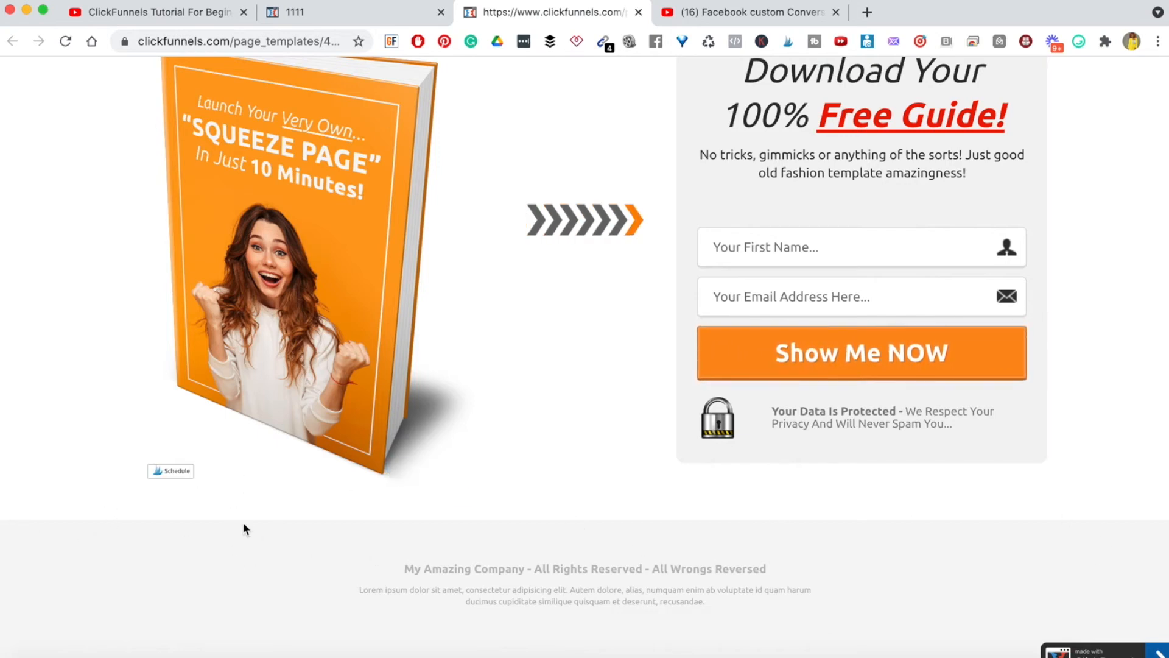
{"action": "left_click", "coordinate": [304, 15]}
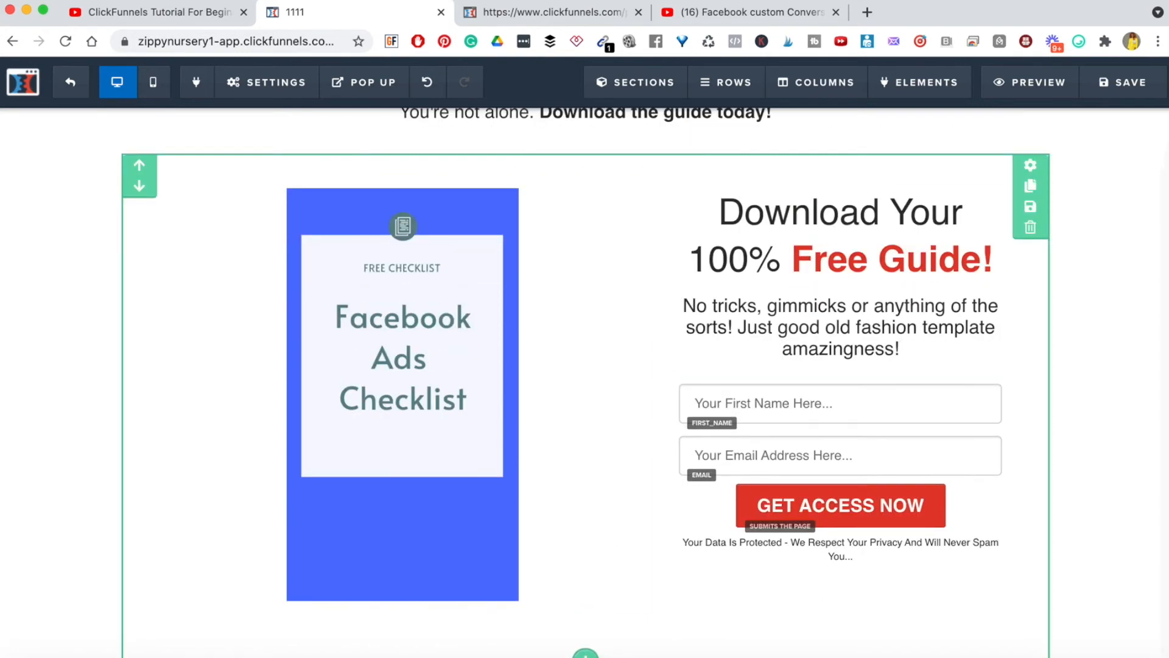
{"action": "left_click", "coordinate": [586, 655]}
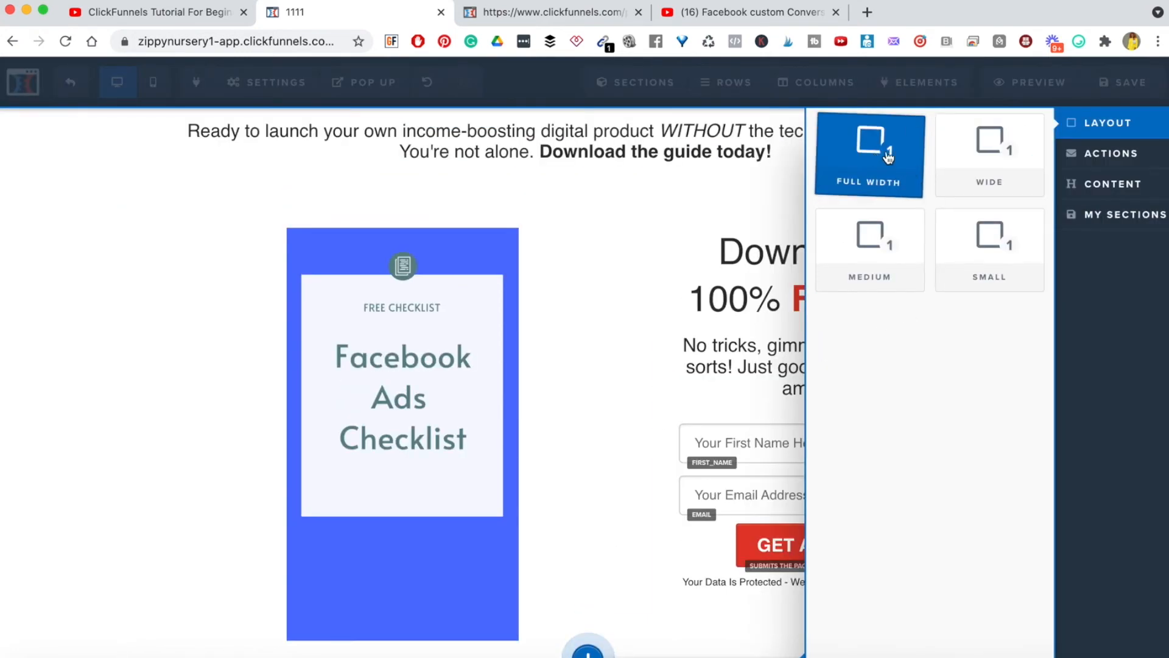
{"action": "left_click", "coordinate": [895, 150]}
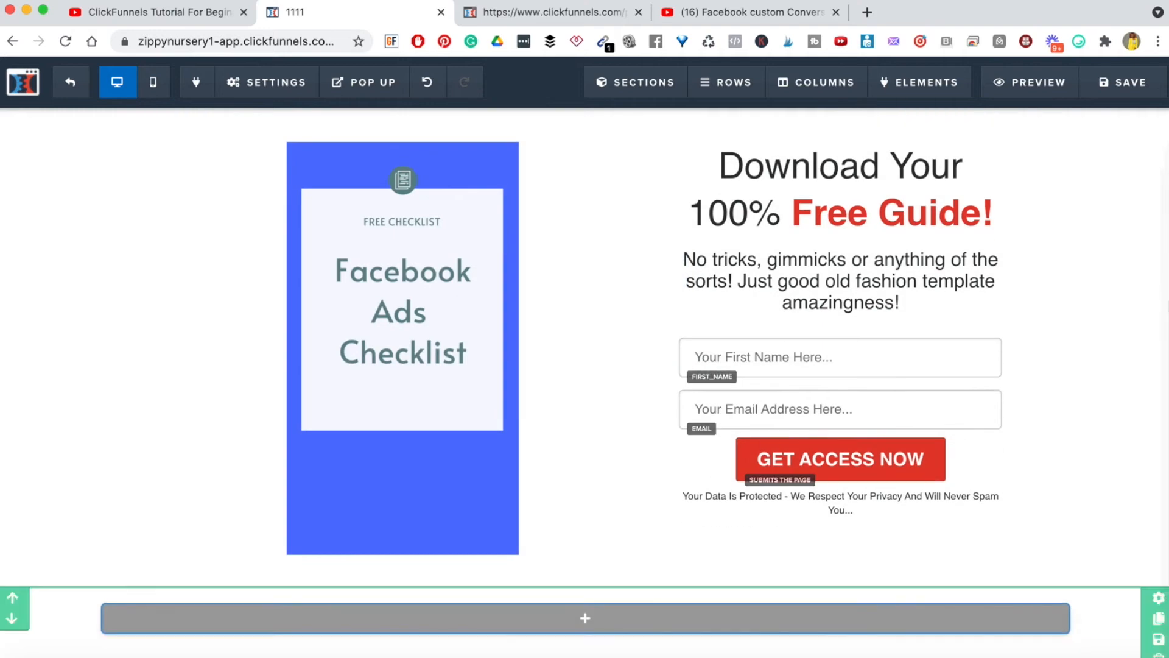
{"action": "left_click", "coordinate": [604, 618]}
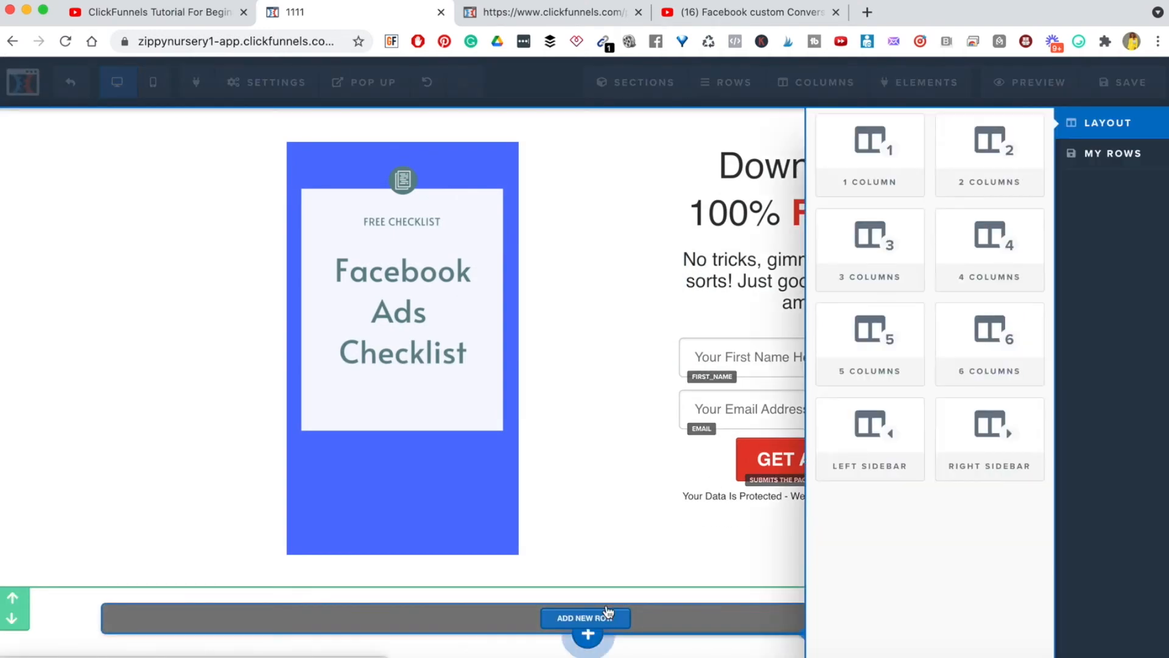
{"action": "left_click", "coordinate": [898, 162]}
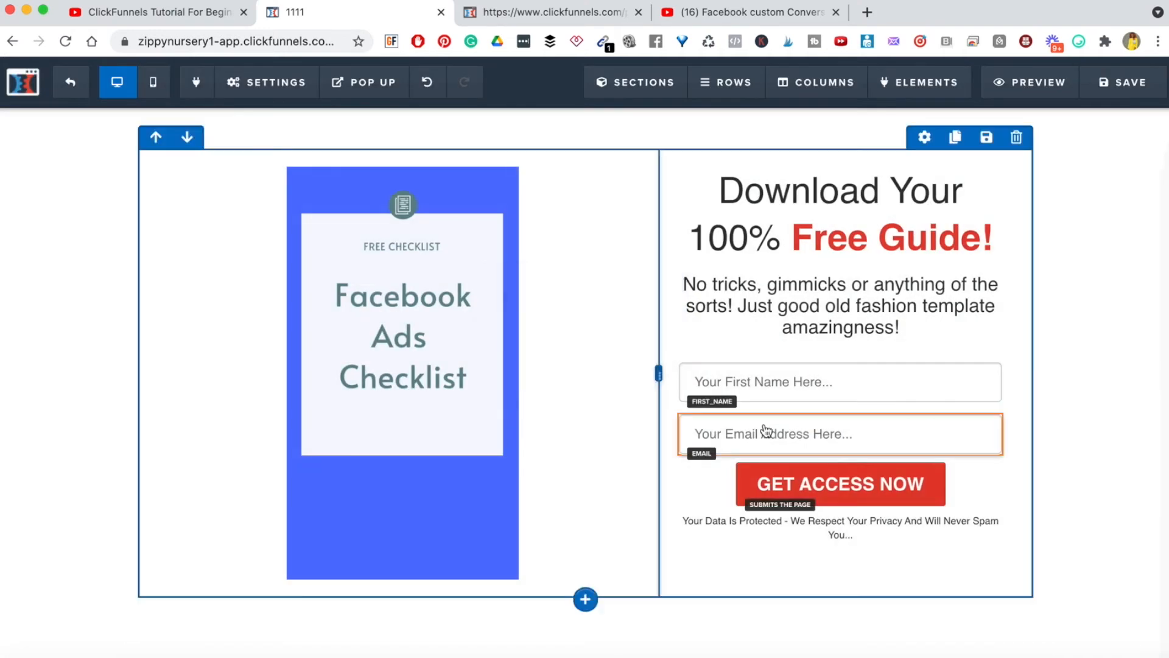
Add a paragraph text element to the new one-column row in the footer section
{"action": "scroll", "coordinate": [766, 431], "scroll_direction": "down", "scroll_amount": 2}
{"action": "left_click", "coordinate": [581, 628]}
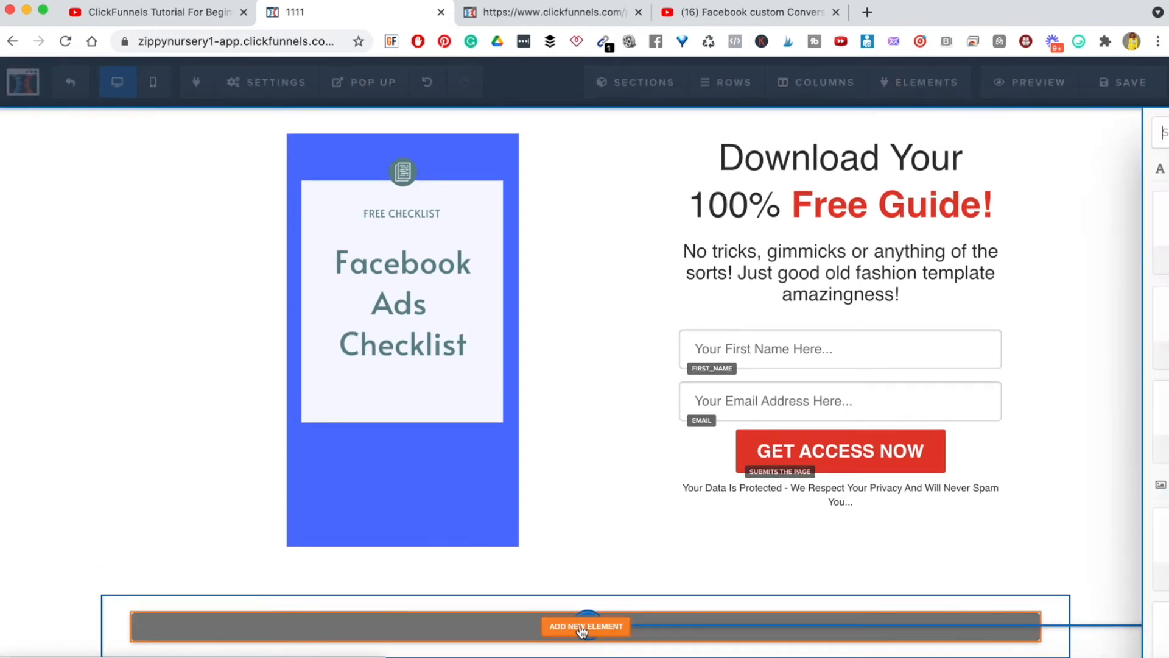
{"action": "left_click", "coordinate": [900, 343]}
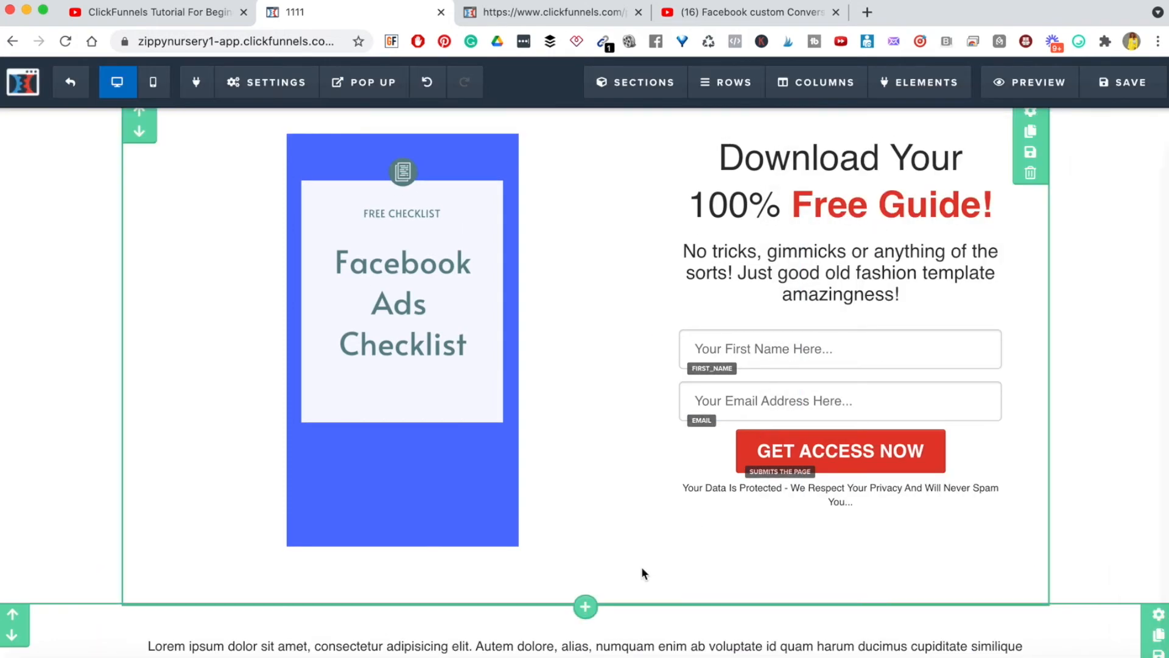
{"action": "scroll", "coordinate": [658, 572], "scroll_direction": "down", "scroll_amount": 2}
{"action": "scroll", "coordinate": [656, 294], "scroll_direction": "up", "scroll_amount": 3}
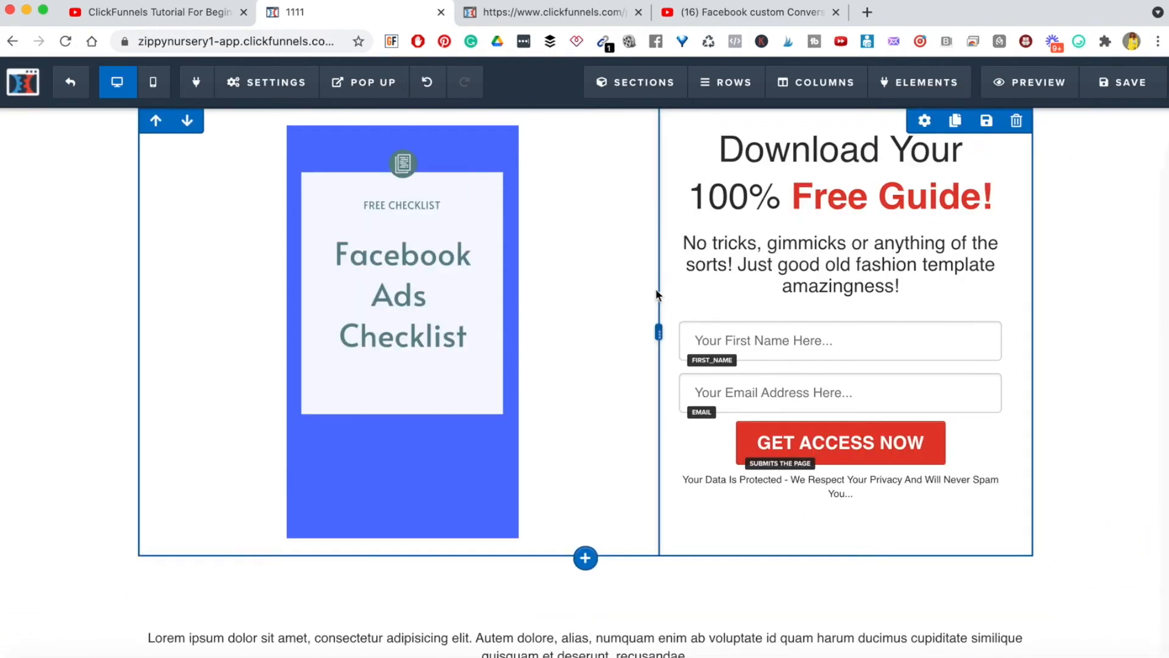
Replace the footer paragraph's placeholder with the "My Amazing Company - All Rights Reserved - All Wrongs Reversed" text block copied from the reference template
{"action": "left_click", "coordinate": [551, 13]}
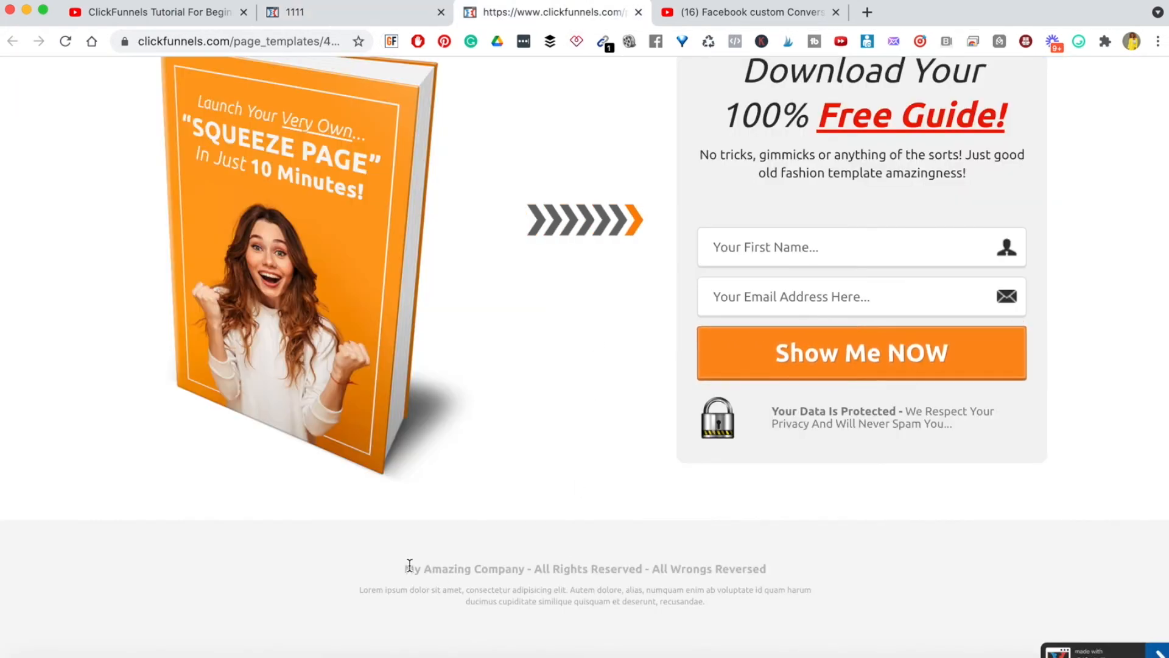
{"action": "left_click_drag", "start_coordinate": [713, 608], "coordinate": [399, 570]}
{"action": "key", "text": "super+c"}
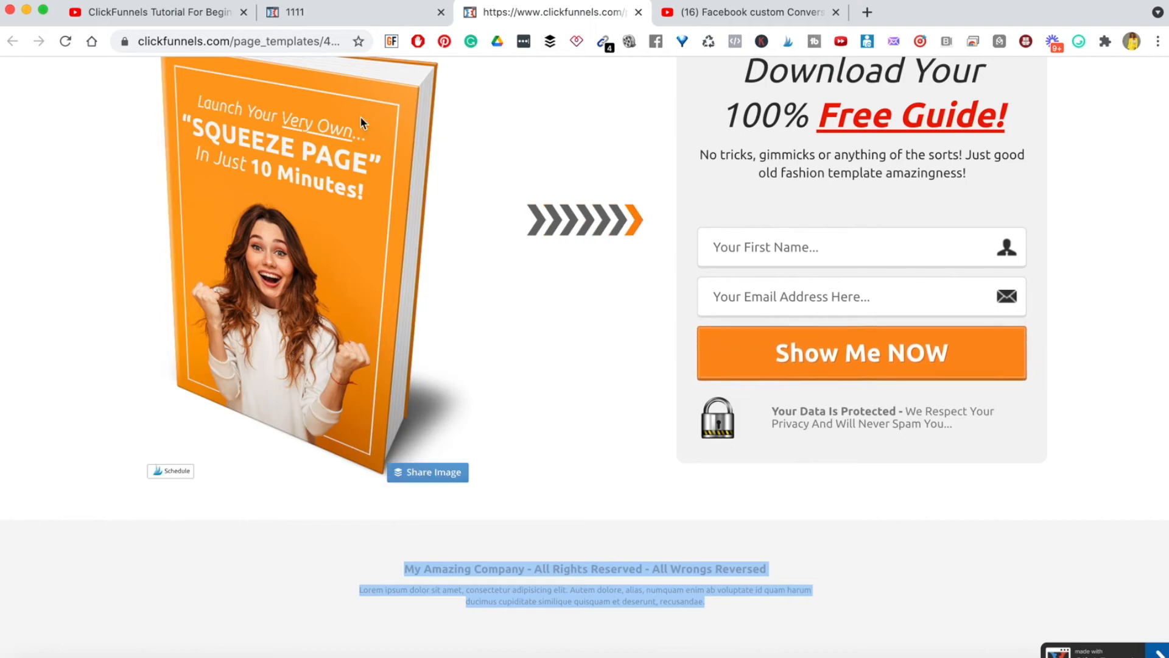
{"action": "left_click", "coordinate": [347, 13]}
{"action": "scroll", "coordinate": [536, 463], "scroll_direction": "down", "scroll_amount": 1}
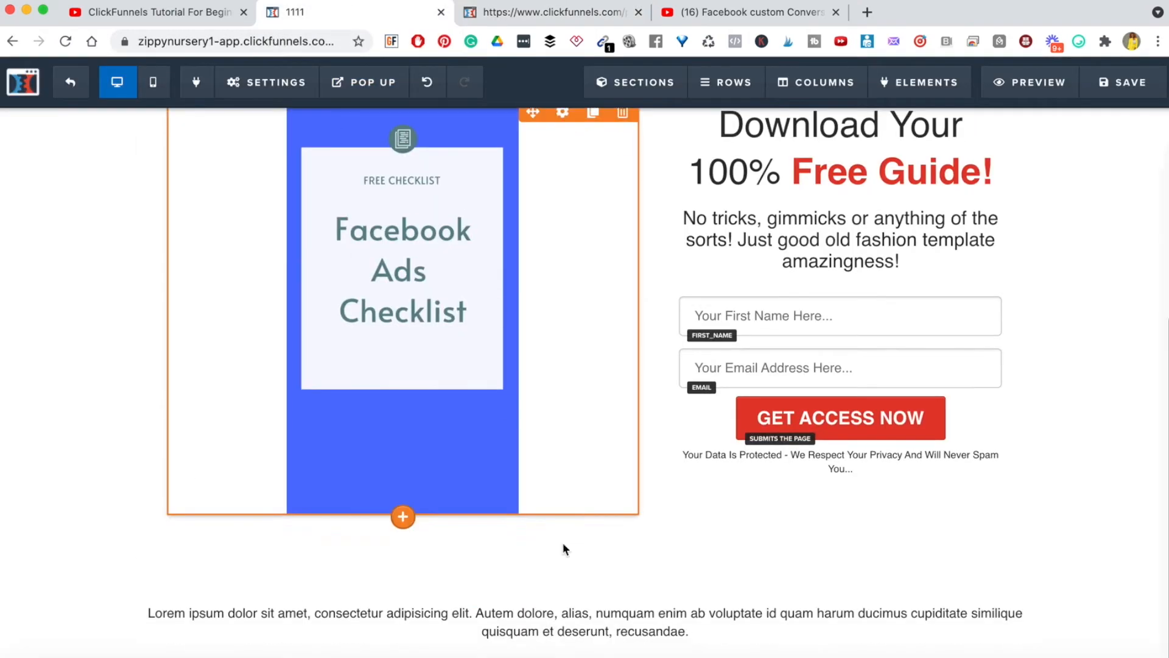
{"action": "left_click", "coordinate": [582, 606]}
{"action": "triple_click", "coordinate": [580, 594]}
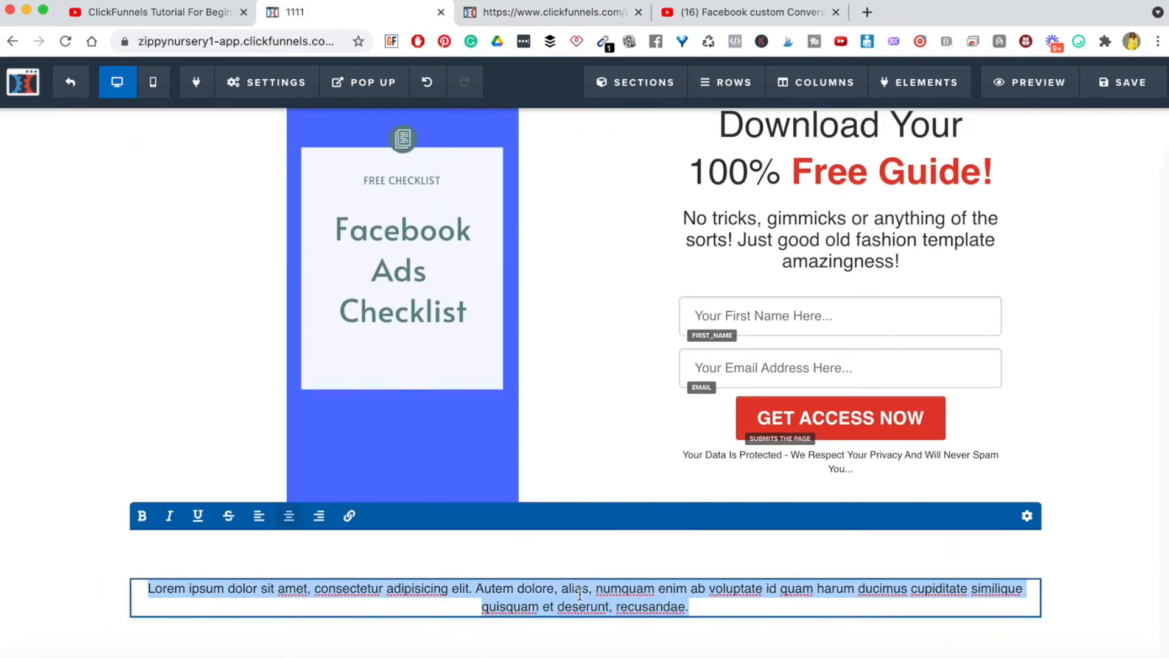
{"action": "key", "text": "super+v"}
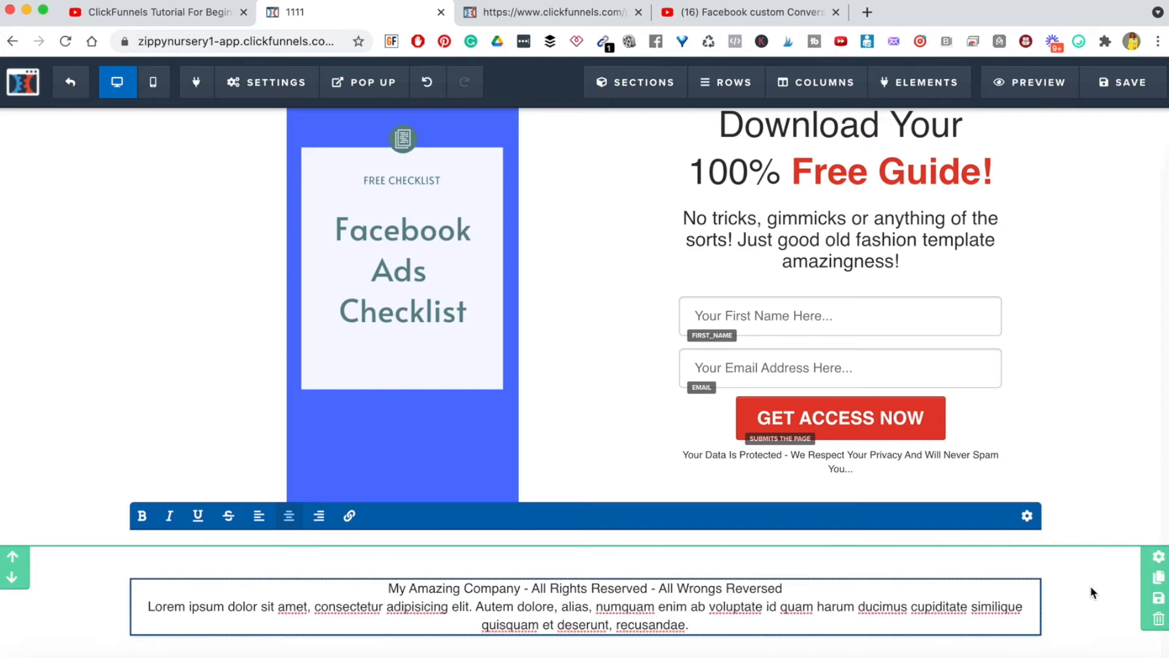
{"action": "left_click", "coordinate": [1094, 594]}
Set the footer section's background to grey rgba(136, 136, 136, 0.12), as in the reference template, and close the section settings
{"action": "left_click", "coordinate": [1159, 557]}
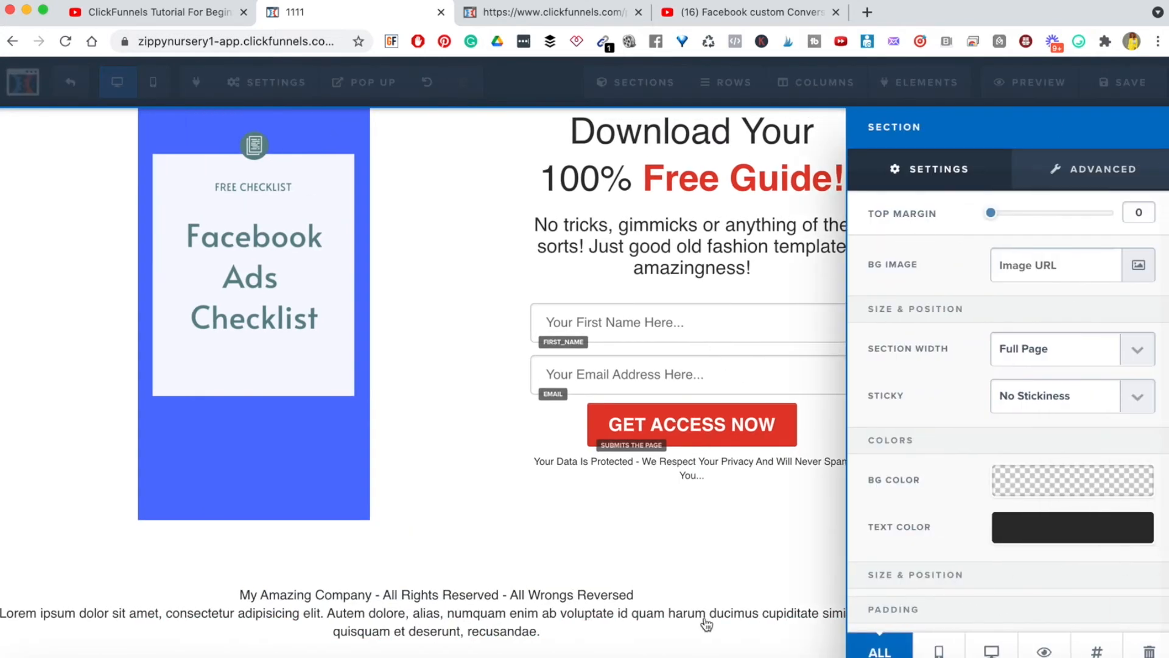
{"action": "left_click", "coordinate": [528, 12]}
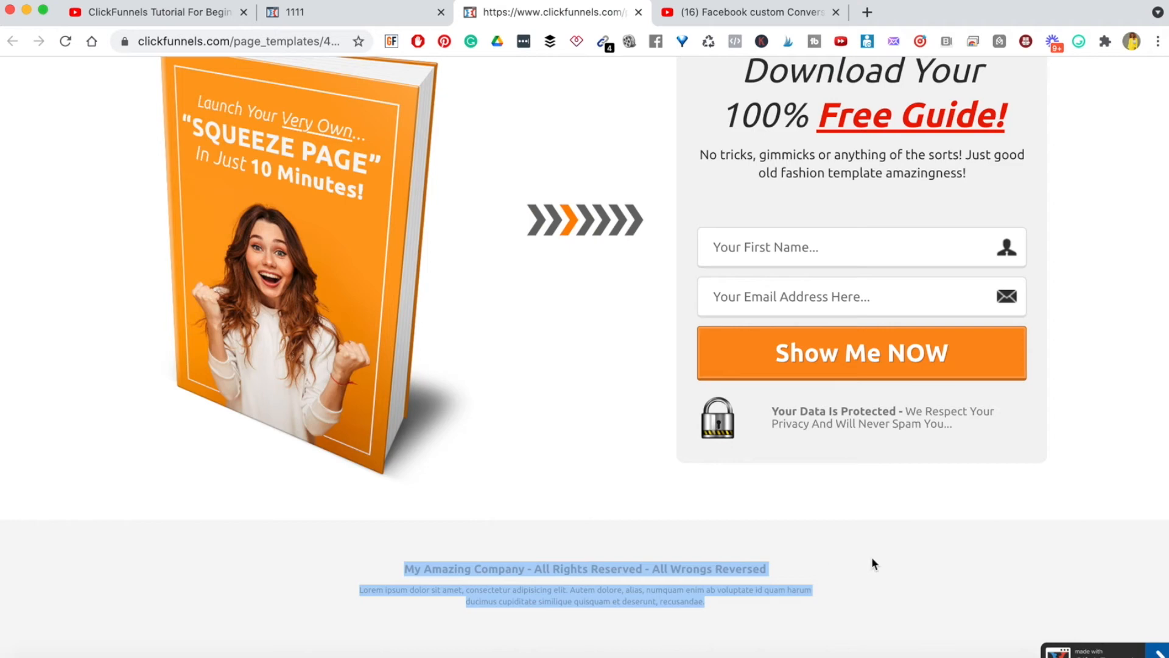
{"action": "left_click", "coordinate": [327, 14]}
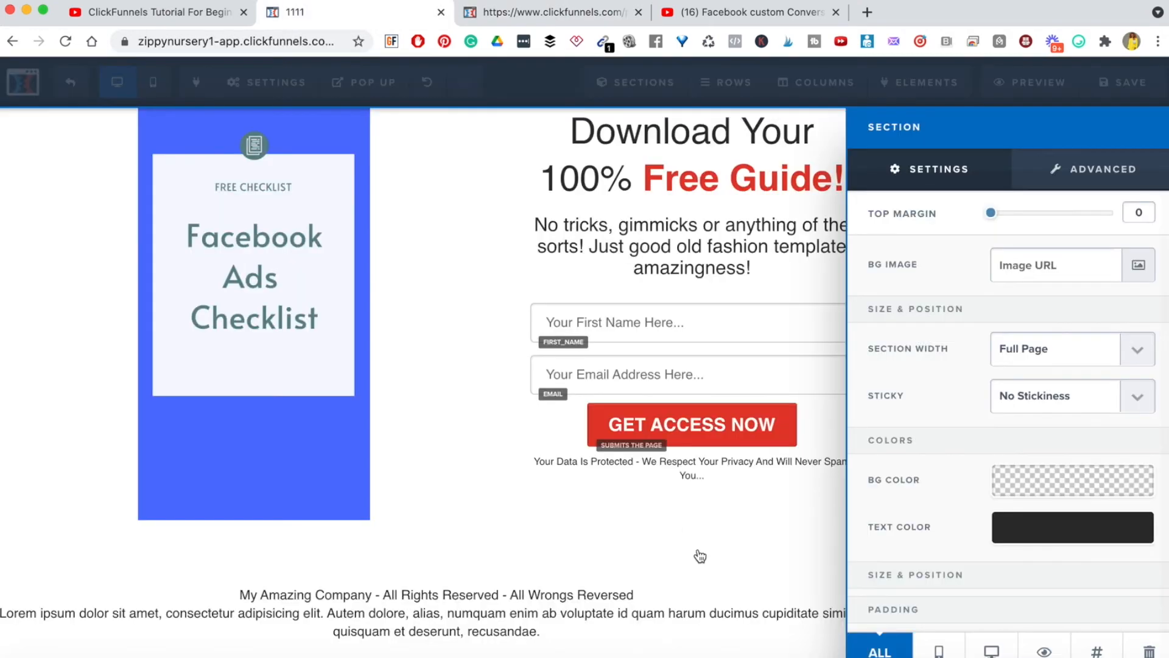
{"action": "left_click", "coordinate": [733, 605]}
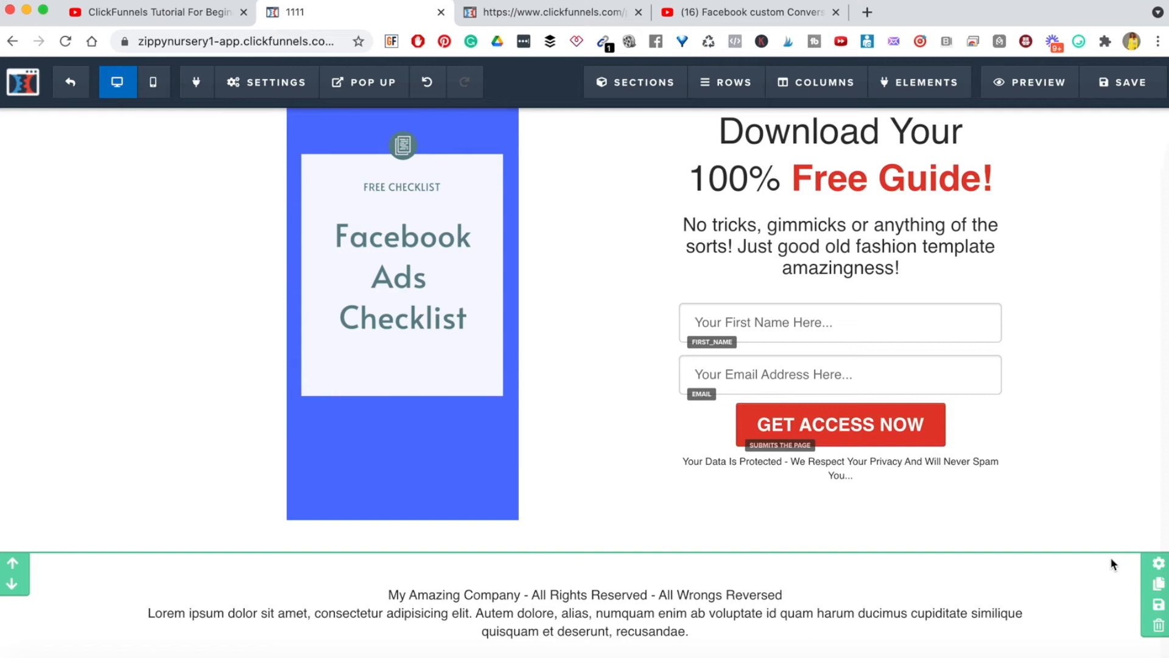
{"action": "left_click", "coordinate": [1158, 563]}
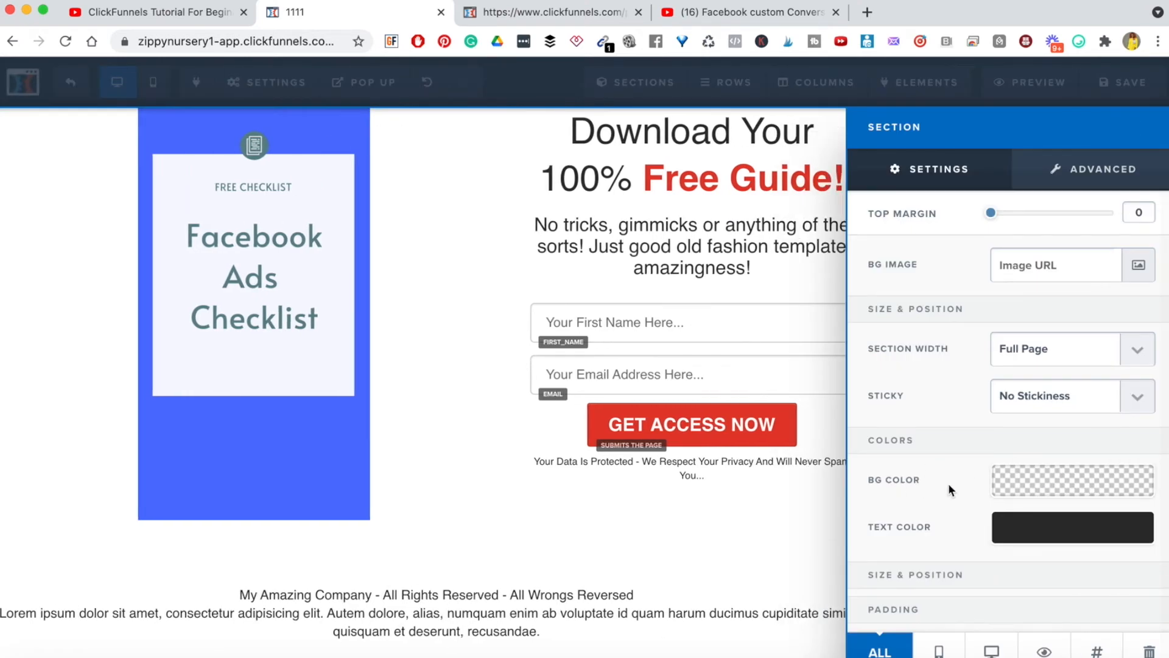
{"action": "left_click", "coordinate": [1029, 488]}
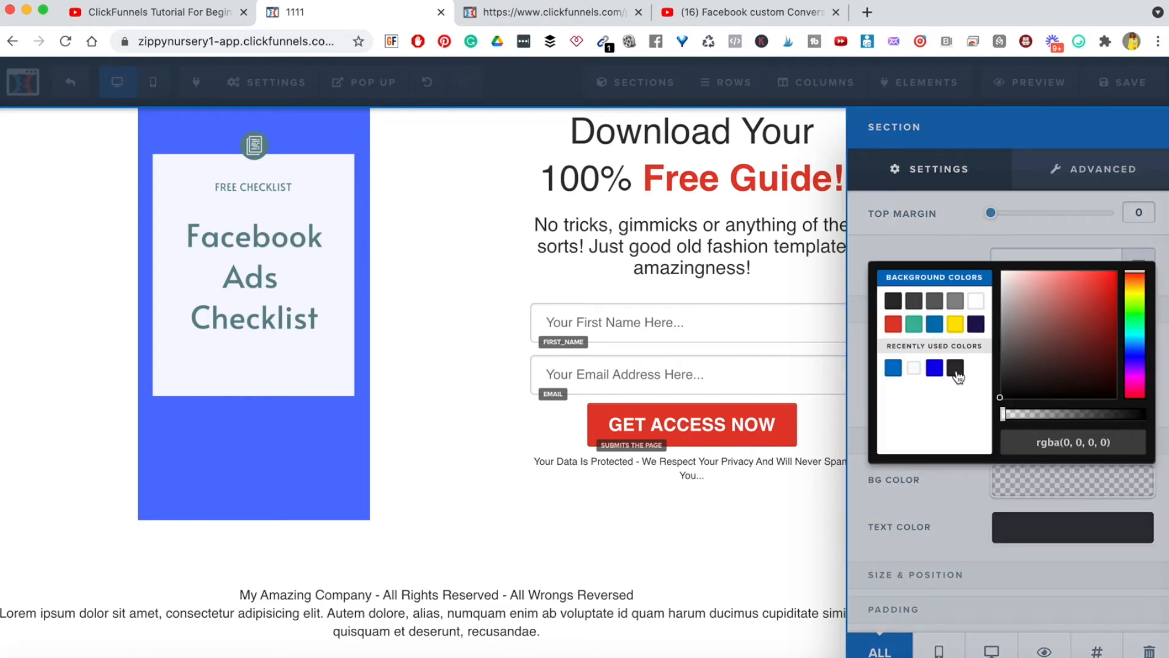
{"action": "left_click", "coordinate": [954, 305]}
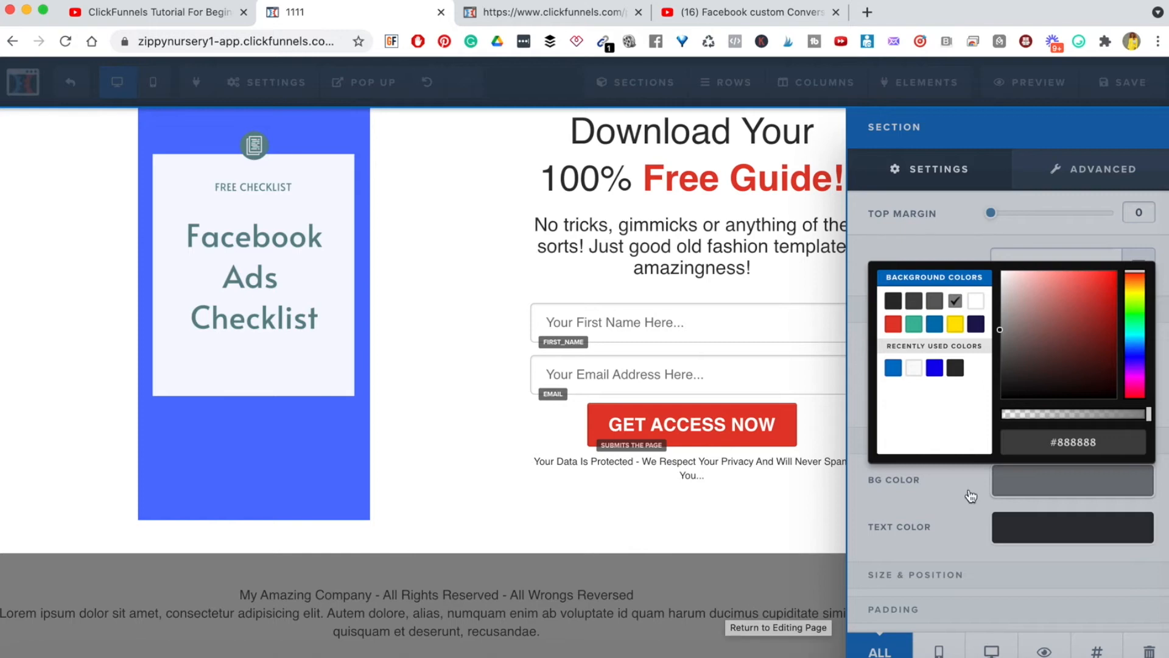
{"action": "left_click_drag", "start_coordinate": [1126, 423], "coordinate": [1021, 429]}
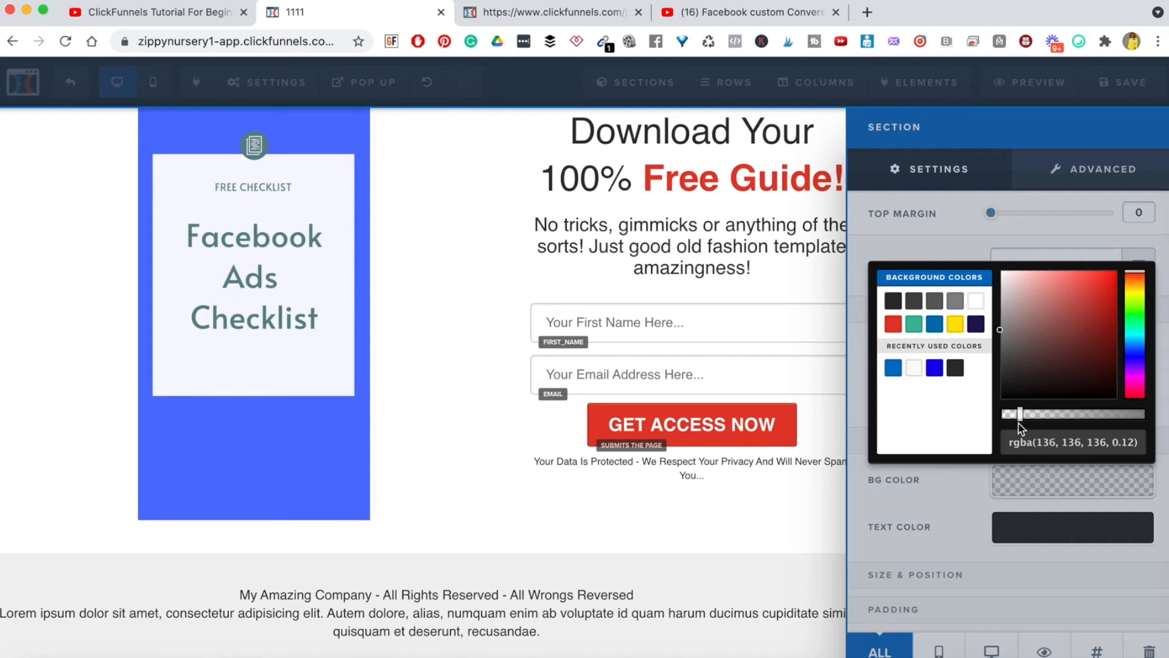
{"action": "left_click", "coordinate": [771, 557]}
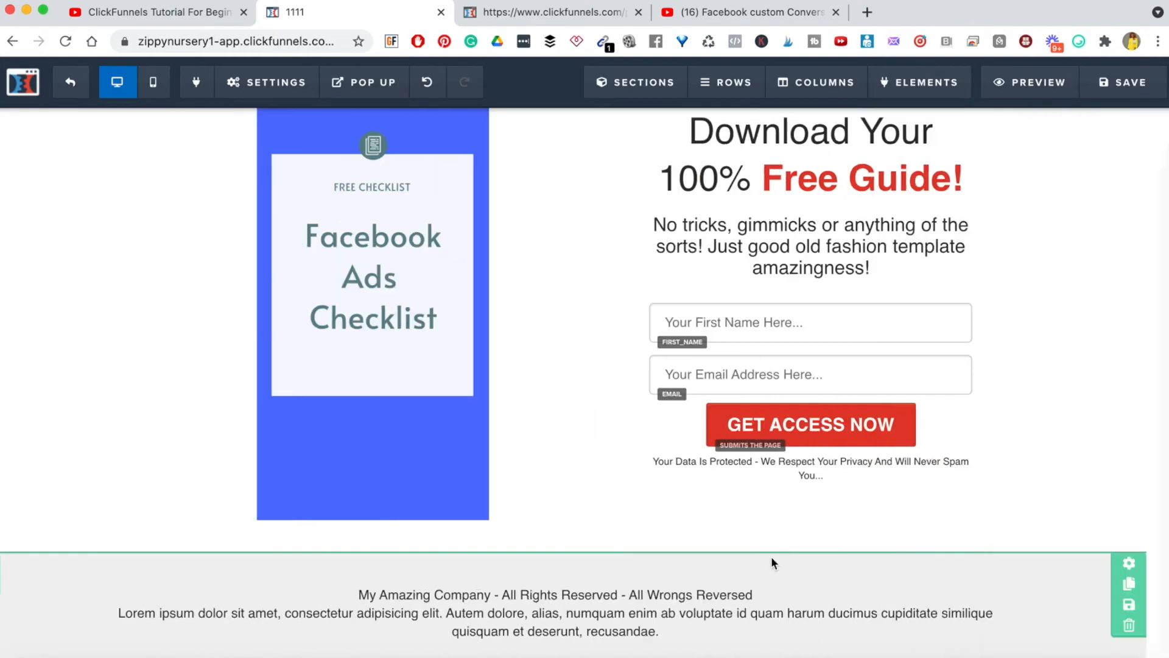
Compare the edited page with the reference template, from the headline through the opt-in form to the footer
{"action": "scroll", "coordinate": [1130, 366], "scroll_direction": "up", "scroll_amount": 5}
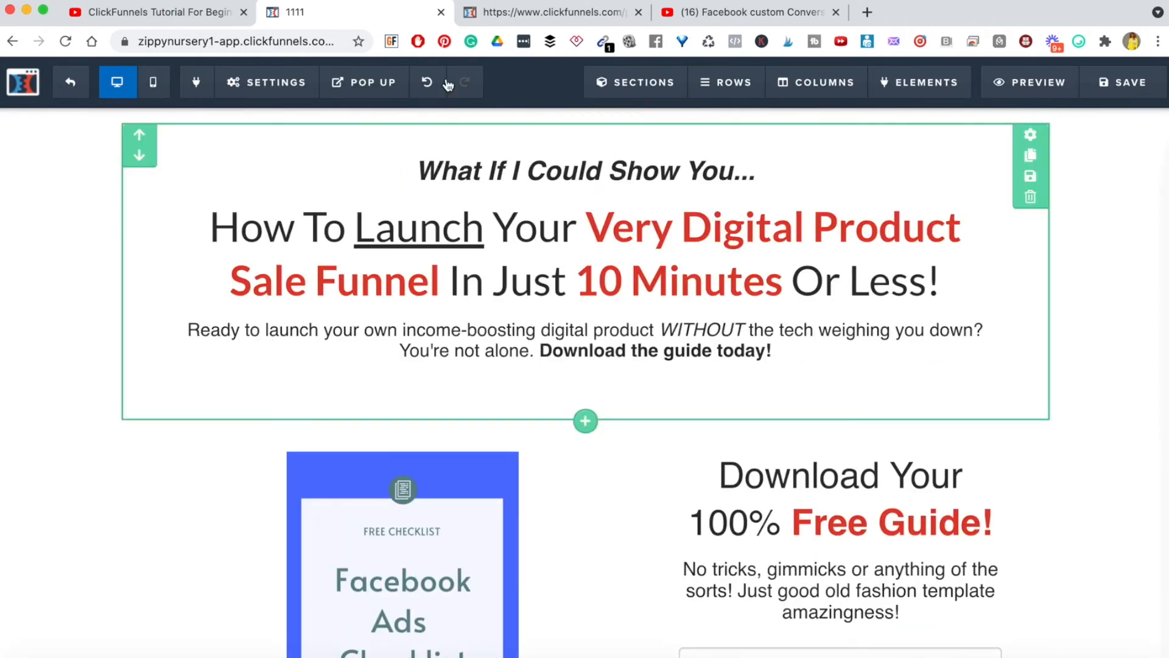
{"action": "left_click", "coordinate": [528, 13]}
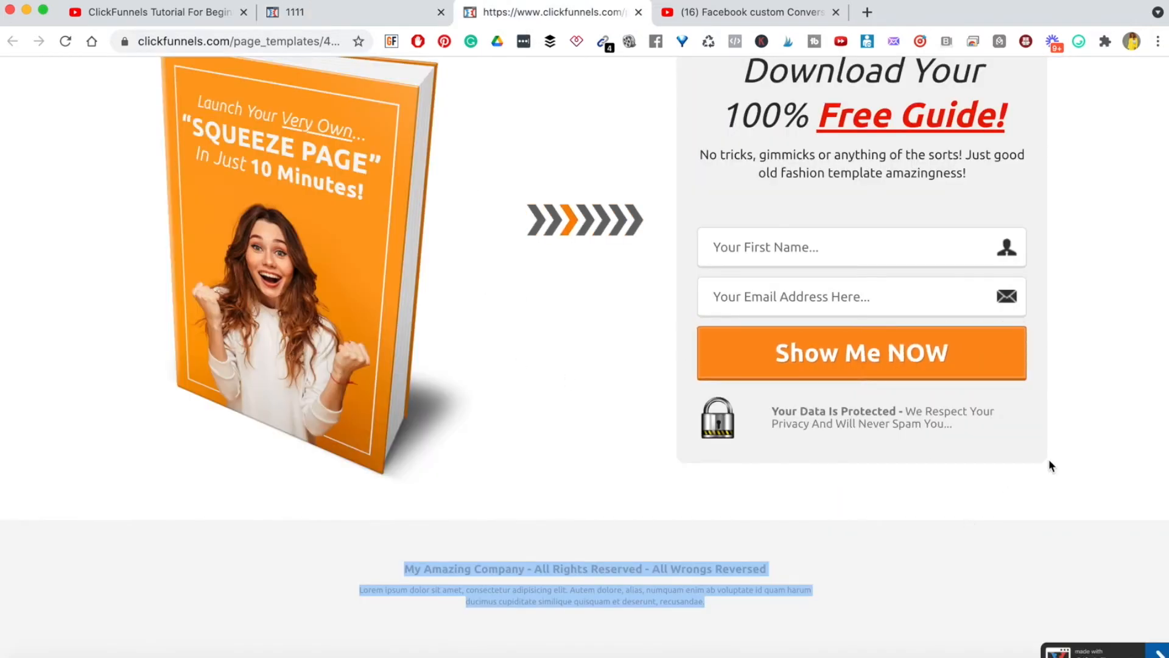
{"action": "scroll", "coordinate": [1143, 318], "scroll_direction": "up", "scroll_amount": 5}
{"action": "scroll", "coordinate": [1143, 318], "scroll_direction": "down", "scroll_amount": 6}
{"action": "scroll", "coordinate": [1141, 321], "scroll_direction": "up", "scroll_amount": 5}
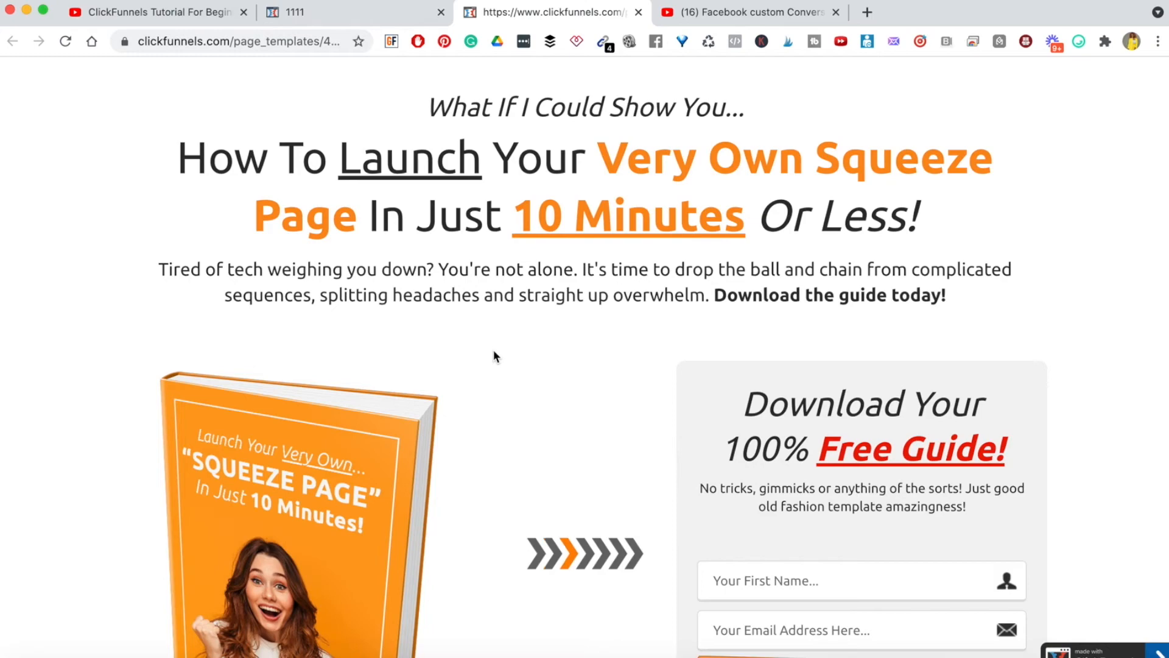
{"action": "scroll", "coordinate": [494, 356], "scroll_direction": "down", "scroll_amount": 3}
{"action": "scroll", "coordinate": [493, 356], "scroll_direction": "up", "scroll_amount": 3}
{"action": "left_click", "coordinate": [361, 17]}
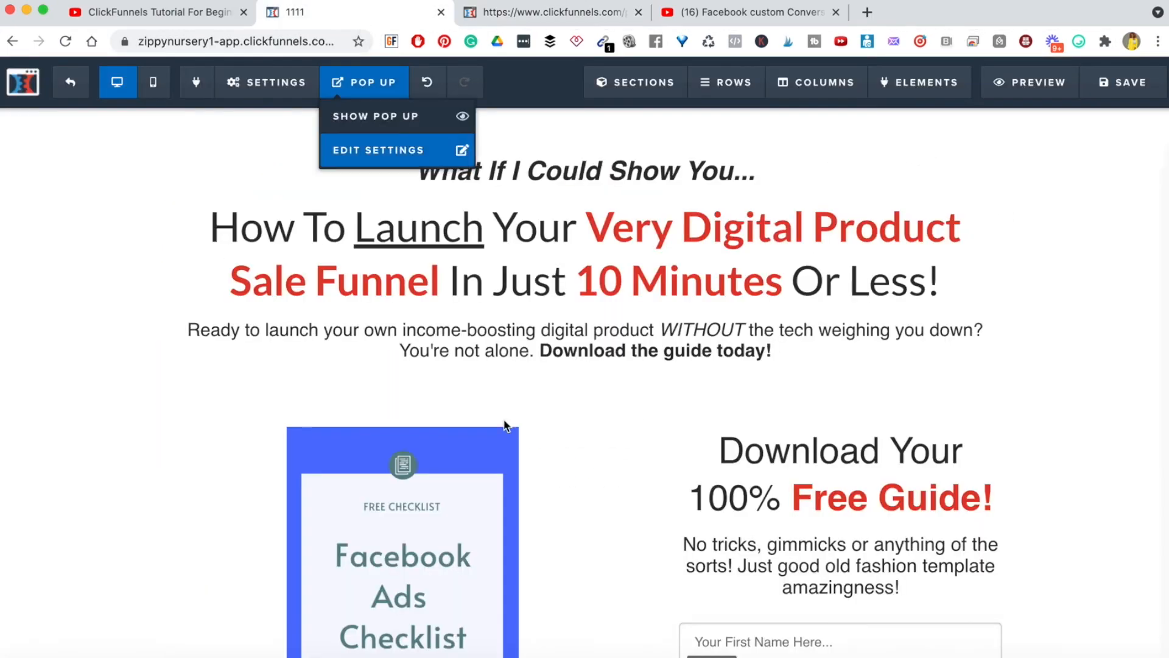
{"action": "scroll", "coordinate": [1122, 387], "scroll_direction": "down", "scroll_amount": 5}
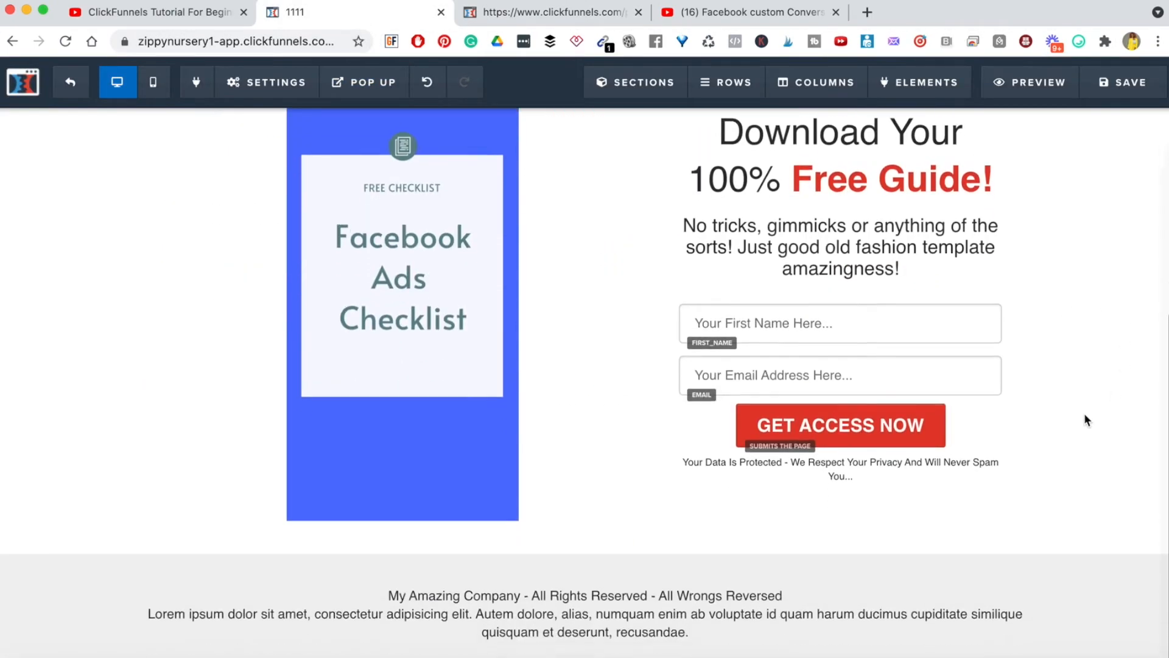
{"action": "scroll", "coordinate": [1036, 454], "scroll_direction": "up", "scroll_amount": 2}
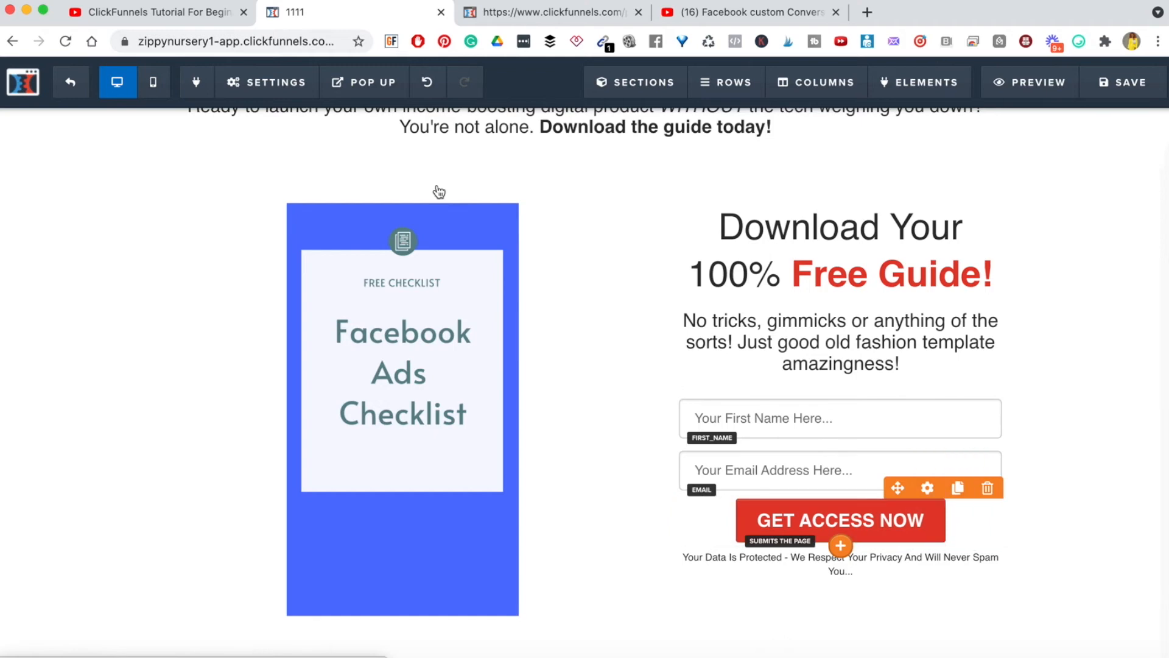
{"action": "left_click", "coordinate": [487, 20]}
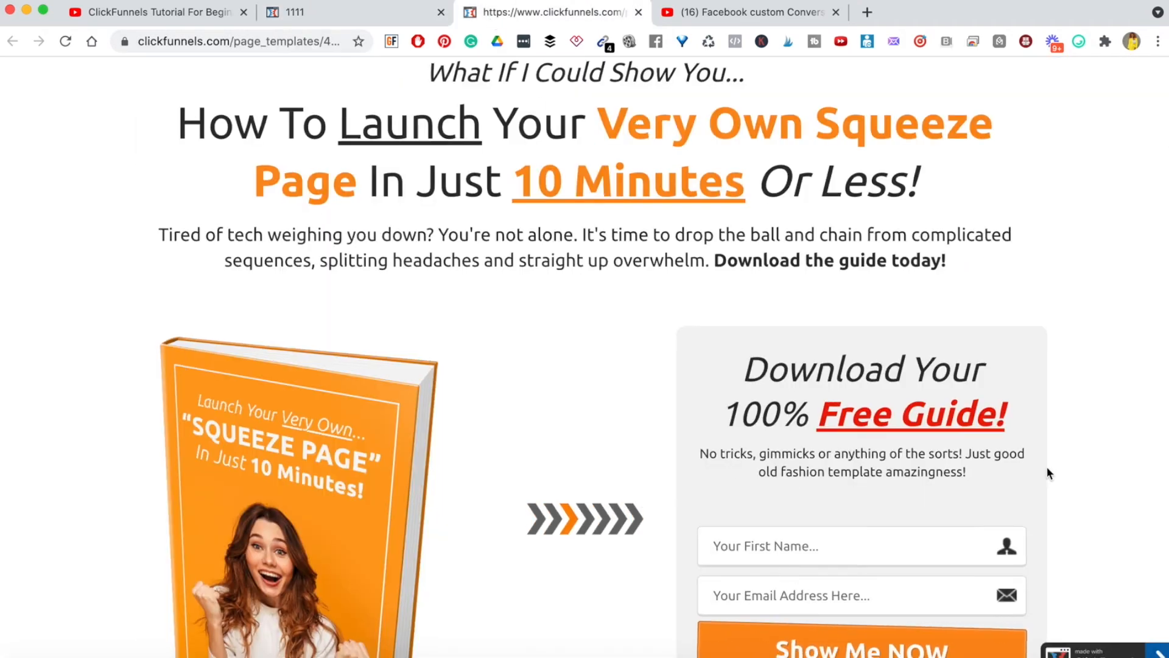
{"action": "scroll", "coordinate": [1047, 467], "scroll_direction": "down", "scroll_amount": 5}
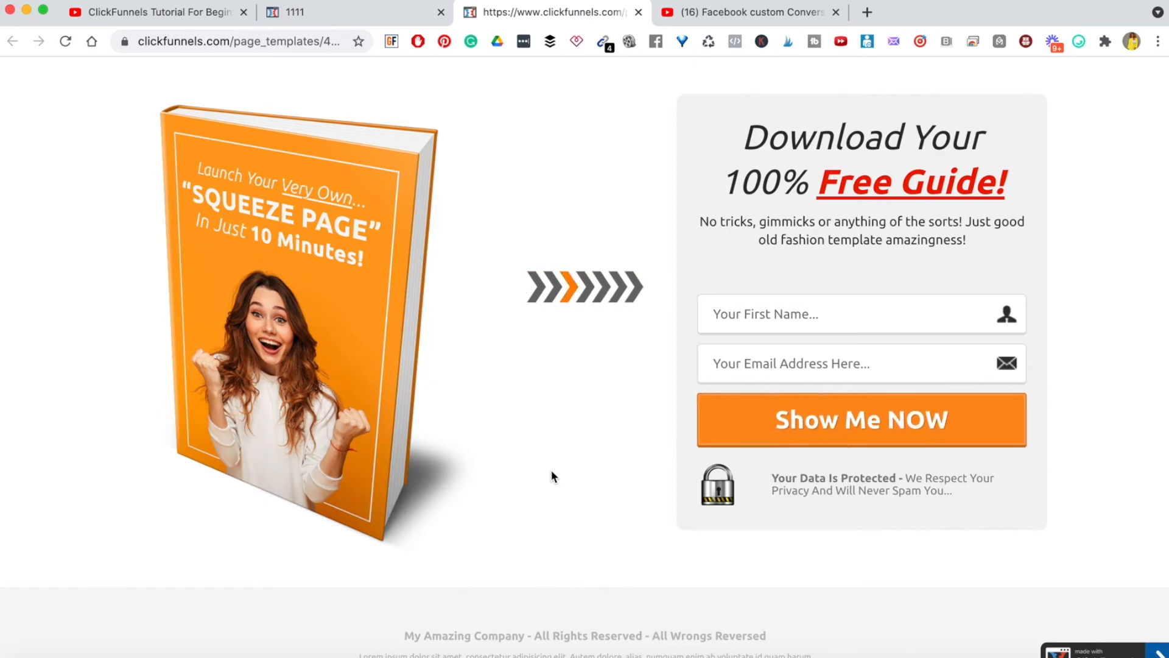
Switch back to the edited page in the editor and set the GET ACCESS NOW button's font size to 26
{"action": "left_click", "coordinate": [323, 12]}
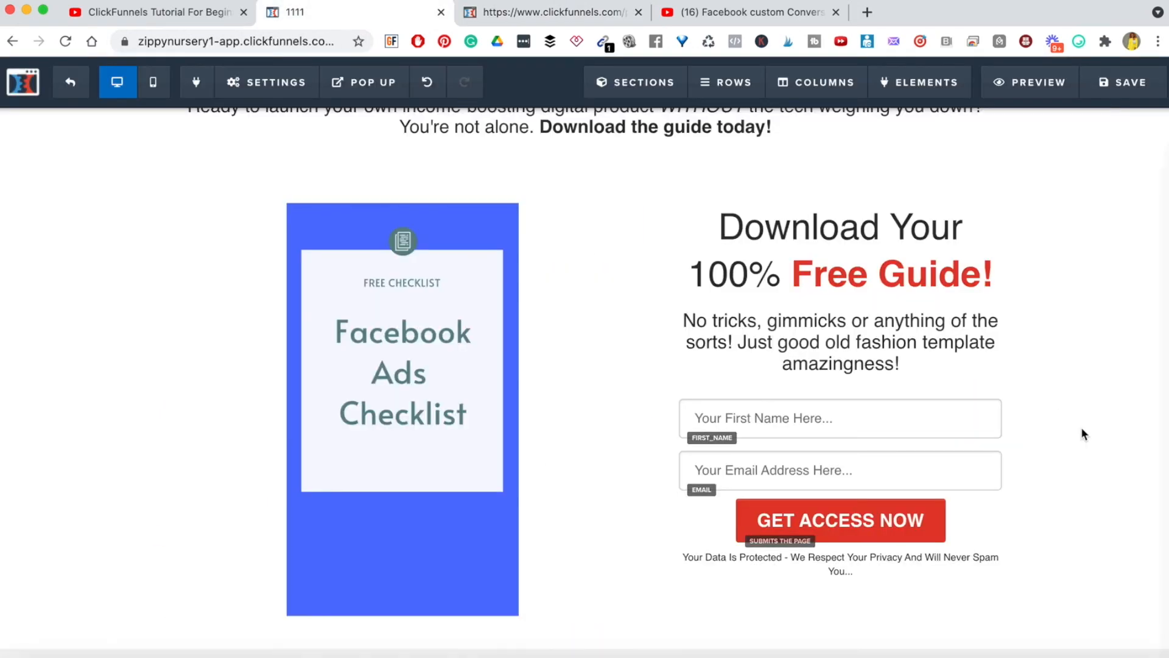
{"action": "scroll", "coordinate": [968, 430], "scroll_direction": "down", "scroll_amount": 3}
{"action": "left_click", "coordinate": [944, 391]}
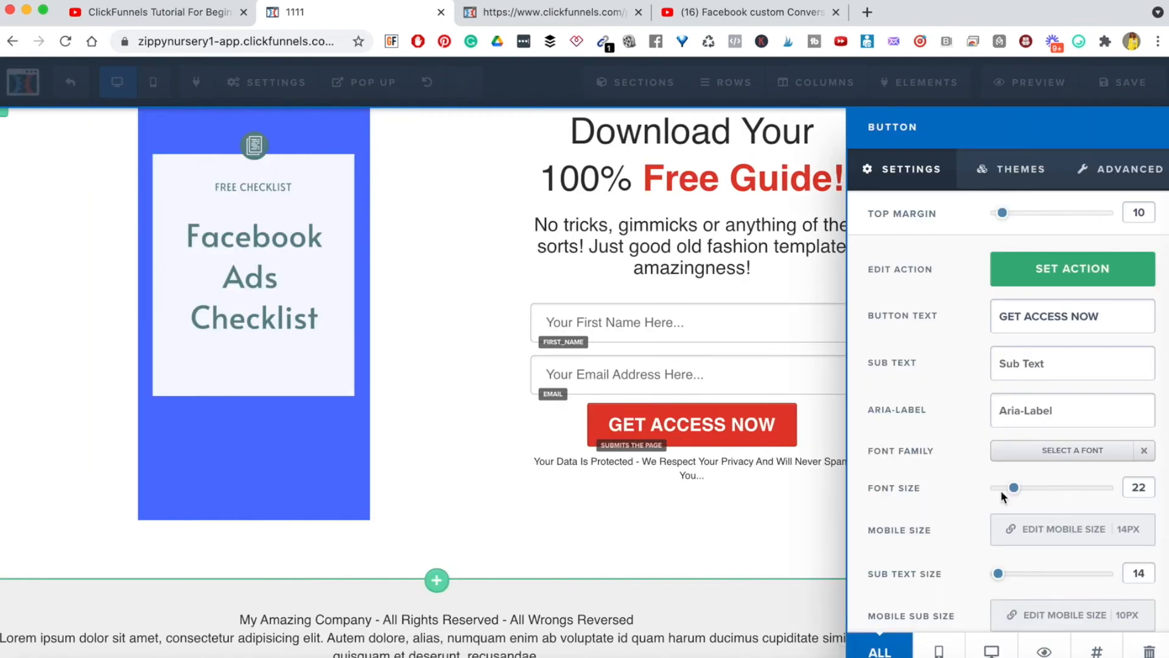
{"action": "mouse_move", "coordinate": [1015, 489]}
{"action": "left_mouse_down"}
{"action": "mouse_move", "coordinate": [1043, 490]}
{"action": "mouse_move", "coordinate": [1026, 493]}
{"action": "left_mouse_up"}
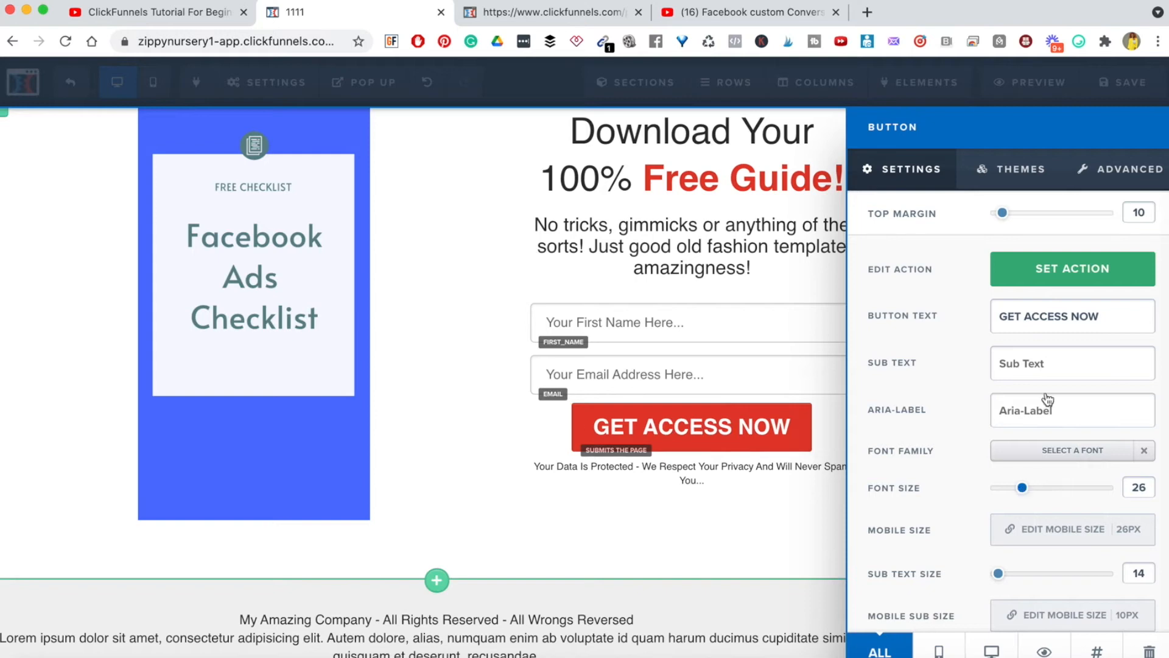
Give the GET ACCESS NOW button the Rocking (loop) button effect
{"action": "left_click", "coordinate": [1127, 185]}
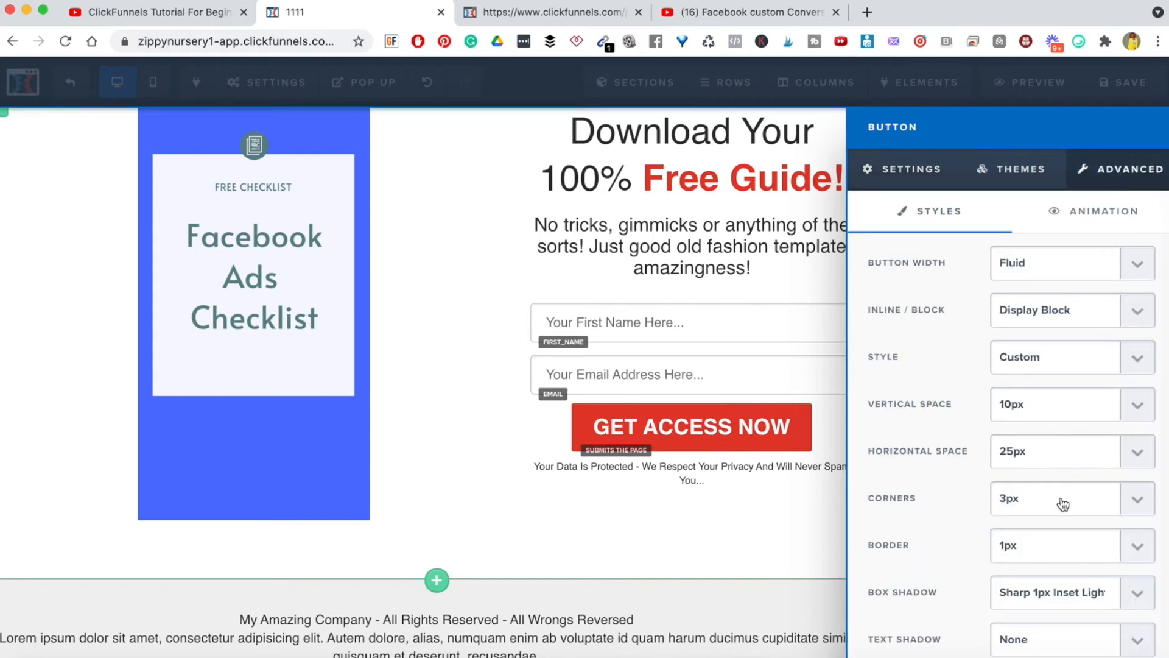
{"action": "scroll", "coordinate": [1041, 526], "scroll_direction": "down", "scroll_amount": 5}
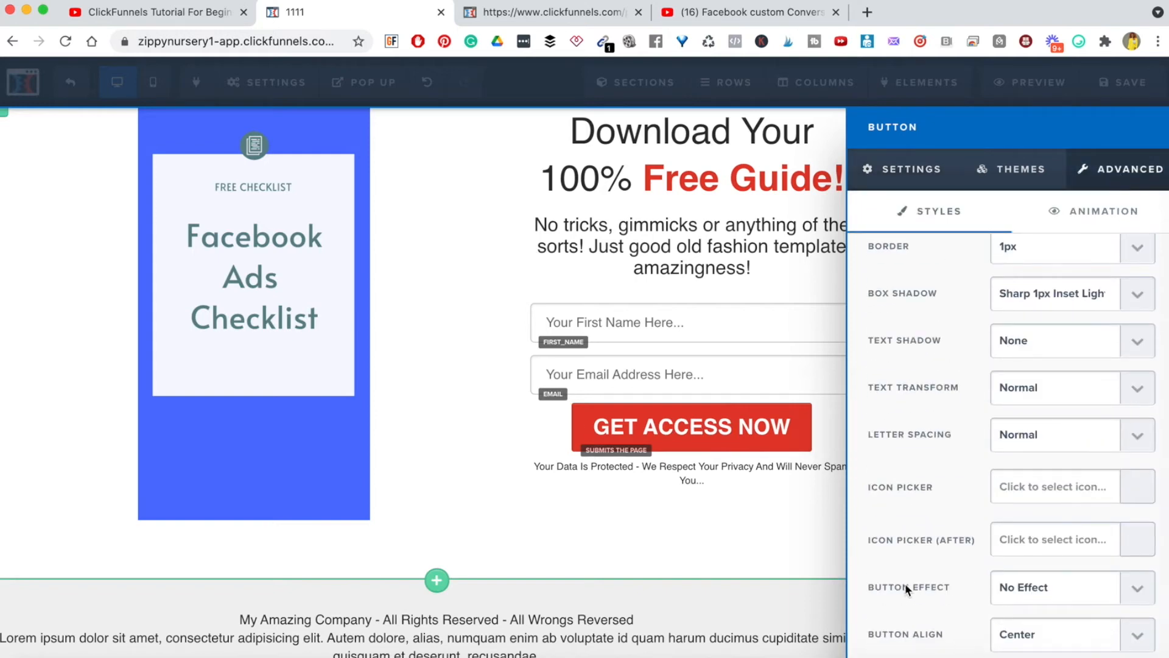
{"action": "left_click", "coordinate": [1142, 590]}
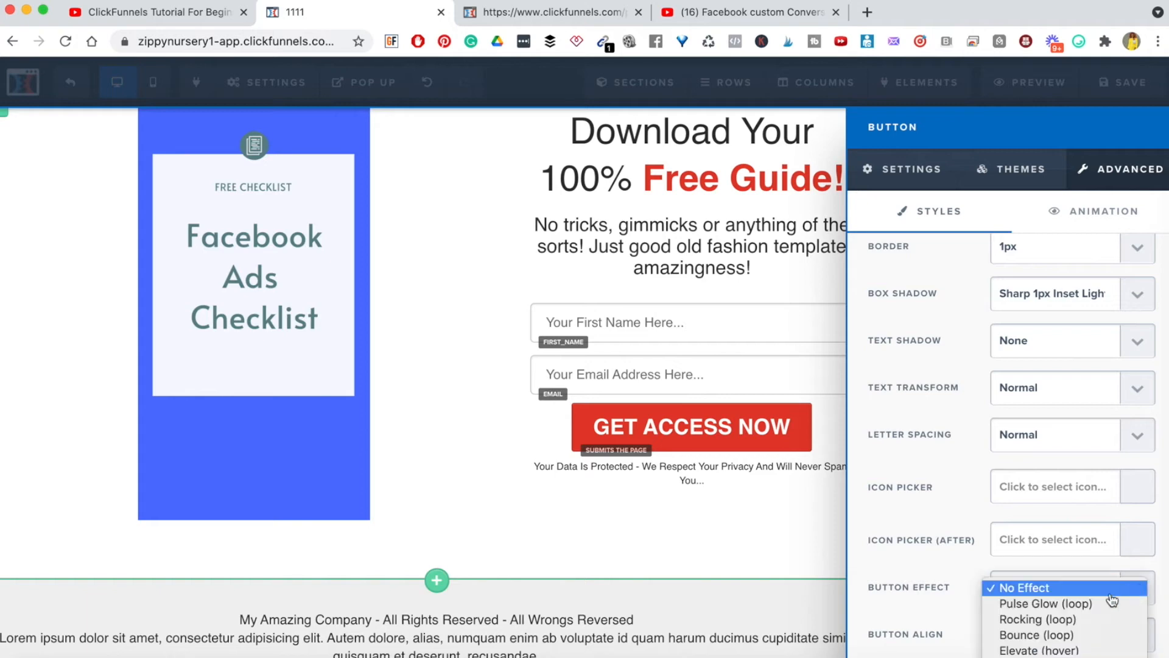
{"action": "left_click", "coordinate": [1063, 612]}
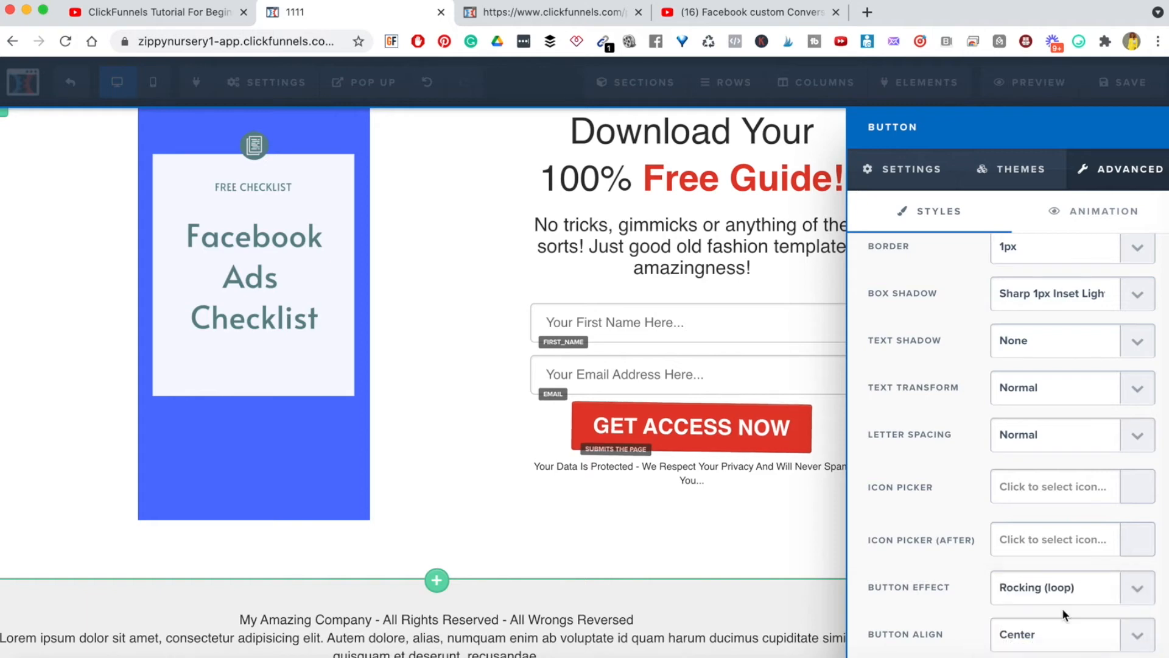
Set the GET ACCESS NOW button's top margin to 25 and close its settings
{"action": "left_click", "coordinate": [907, 169]}
{"action": "left_click_drag", "start_coordinate": [1002, 213], "coordinate": [1028, 217]}
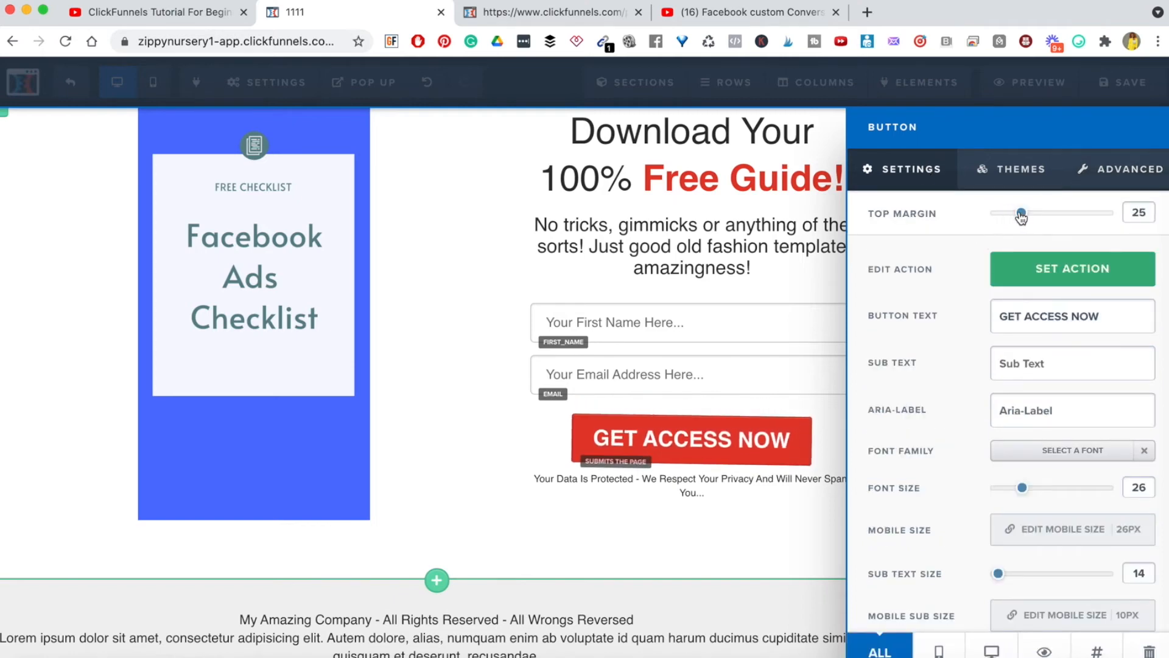
{"action": "left_click", "coordinate": [753, 557]}
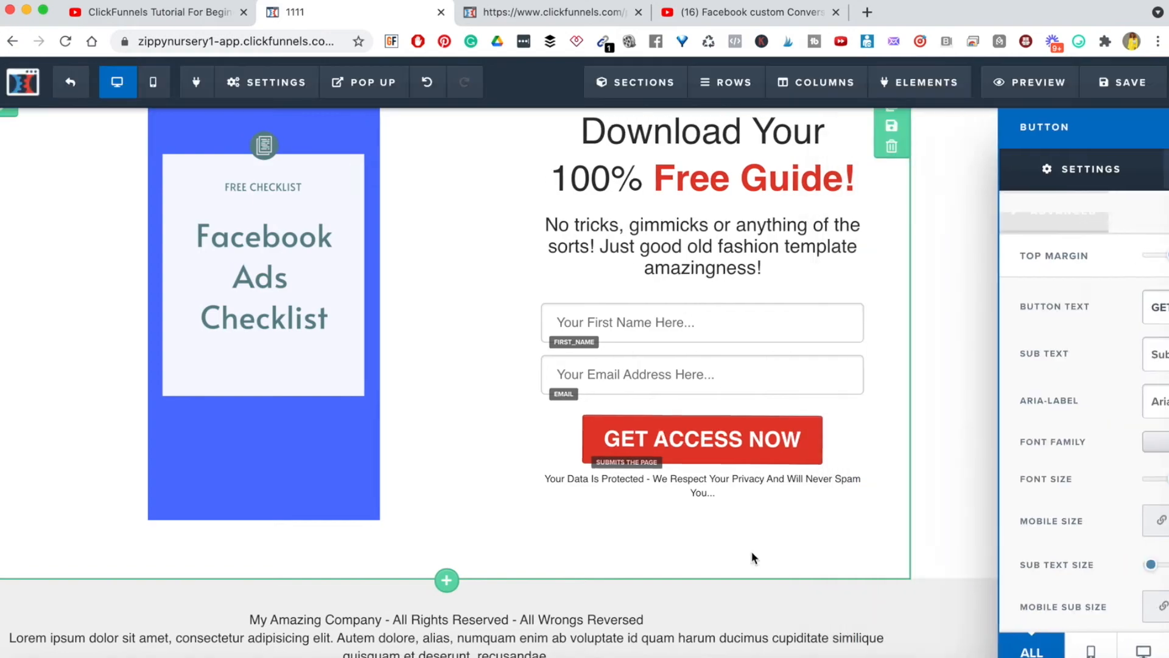
Compare the edited page's headline, opt-in form and button with the reference template
{"action": "scroll", "coordinate": [698, 207], "scroll_direction": "up", "scroll_amount": 5}
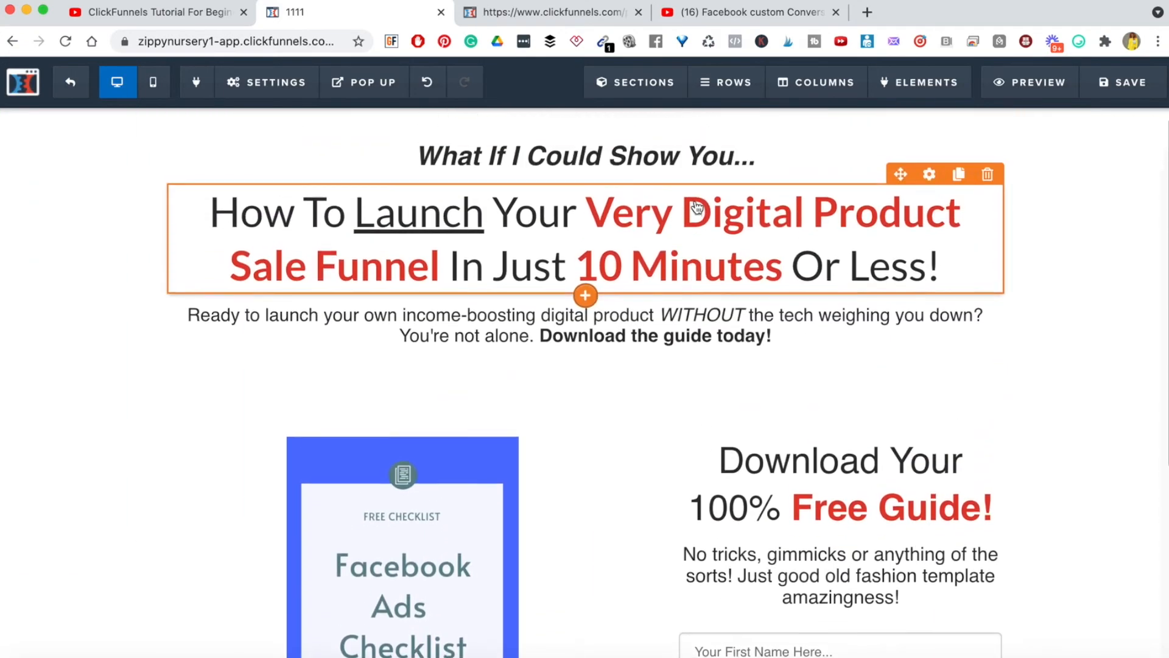
{"action": "scroll", "coordinate": [697, 207], "scroll_direction": "down", "scroll_amount": 6}
{"action": "scroll", "coordinate": [697, 207], "scroll_direction": "up", "scroll_amount": 5}
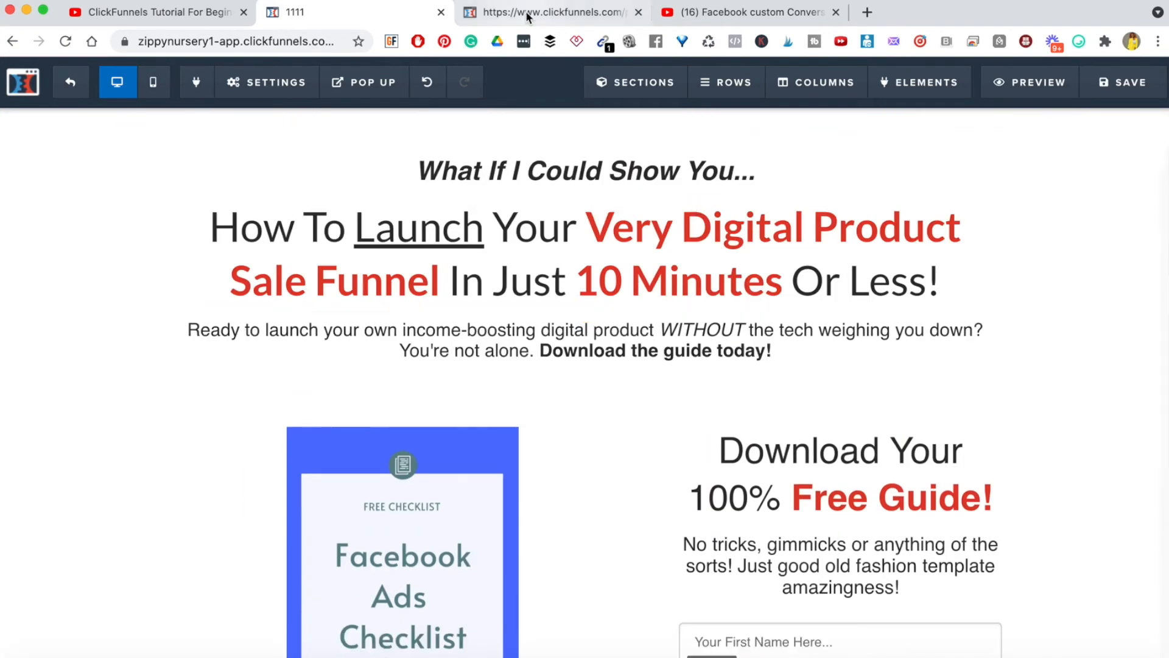
{"action": "left_click", "coordinate": [548, 13]}
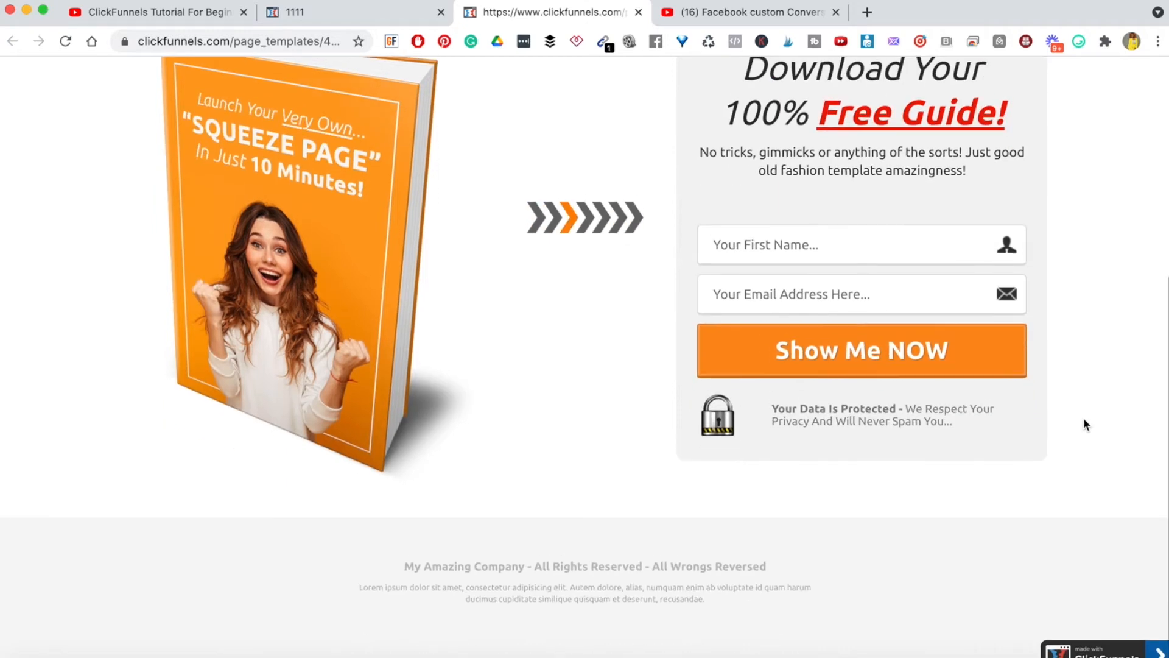
{"action": "scroll", "coordinate": [1084, 417], "scroll_direction": "up", "scroll_amount": 6}
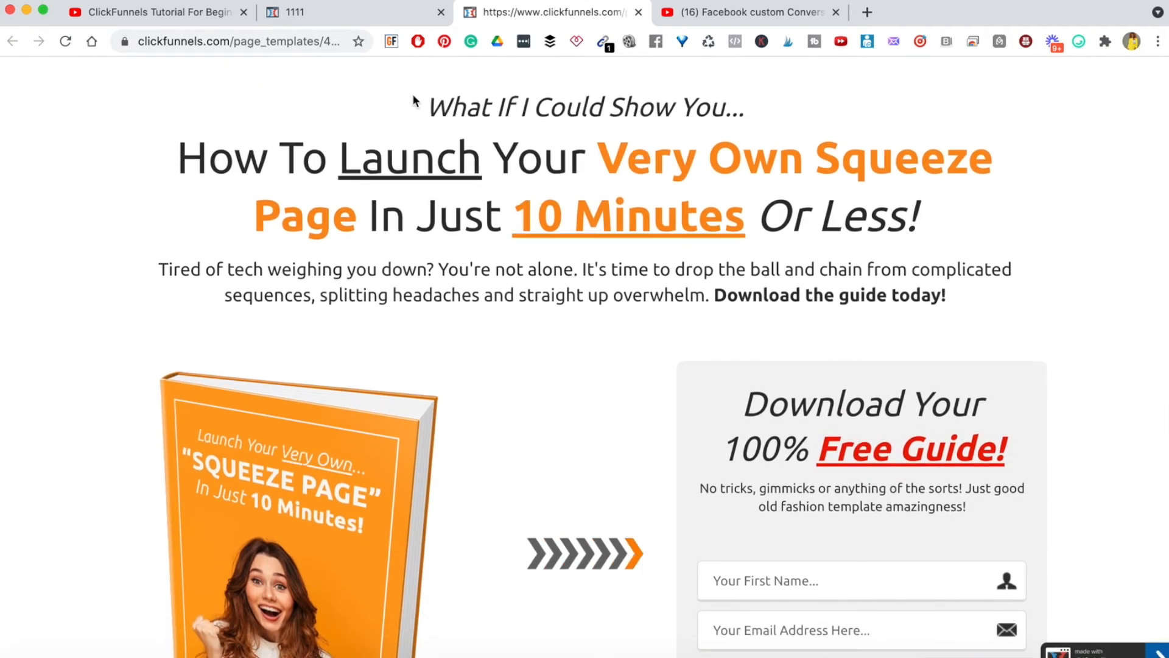
{"action": "left_click", "coordinate": [368, 14]}
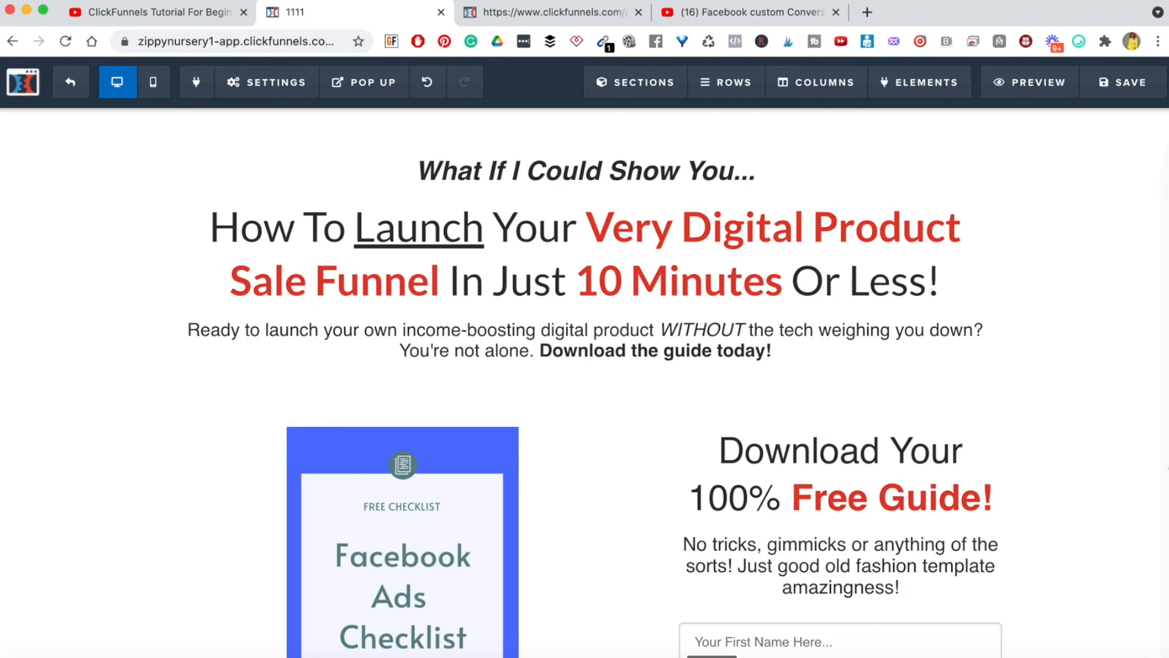
{"action": "scroll", "coordinate": [1130, 456], "scroll_direction": "down", "scroll_amount": 5}
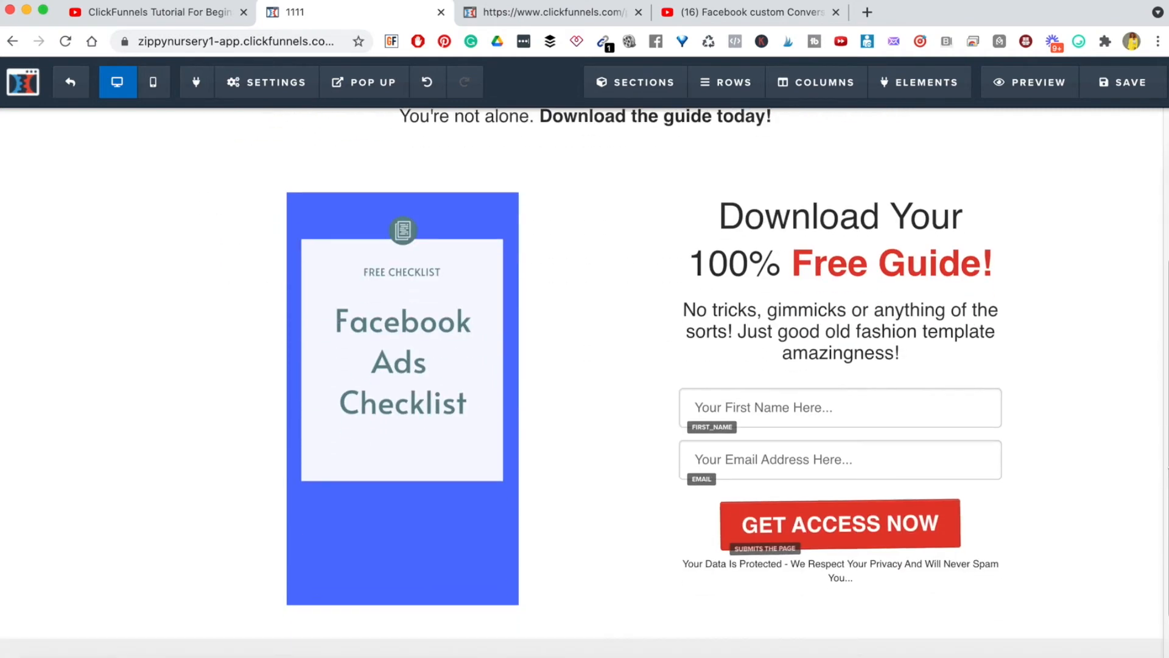
{"action": "scroll", "coordinate": [1127, 457], "scroll_direction": "up", "scroll_amount": 5}
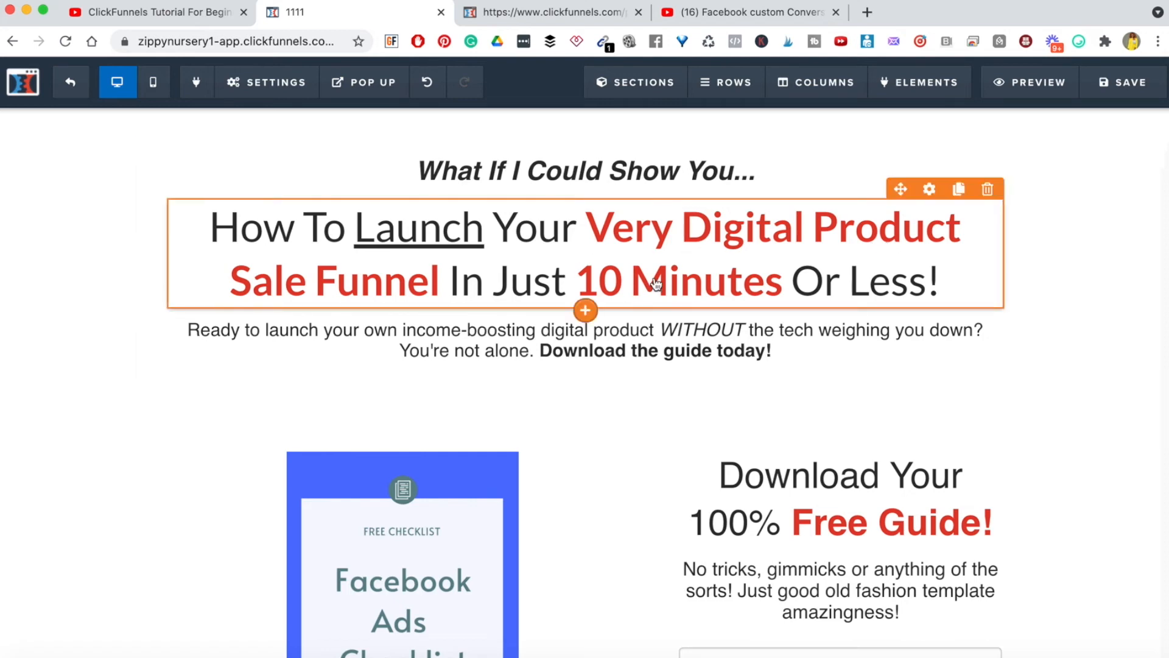
Review the wording of the main headline phrase by phrase, including the offer and time promise, and the subheadline below it
{"action": "triple_click", "coordinate": [606, 253]}
{"action": "left_click", "coordinate": [627, 272]}
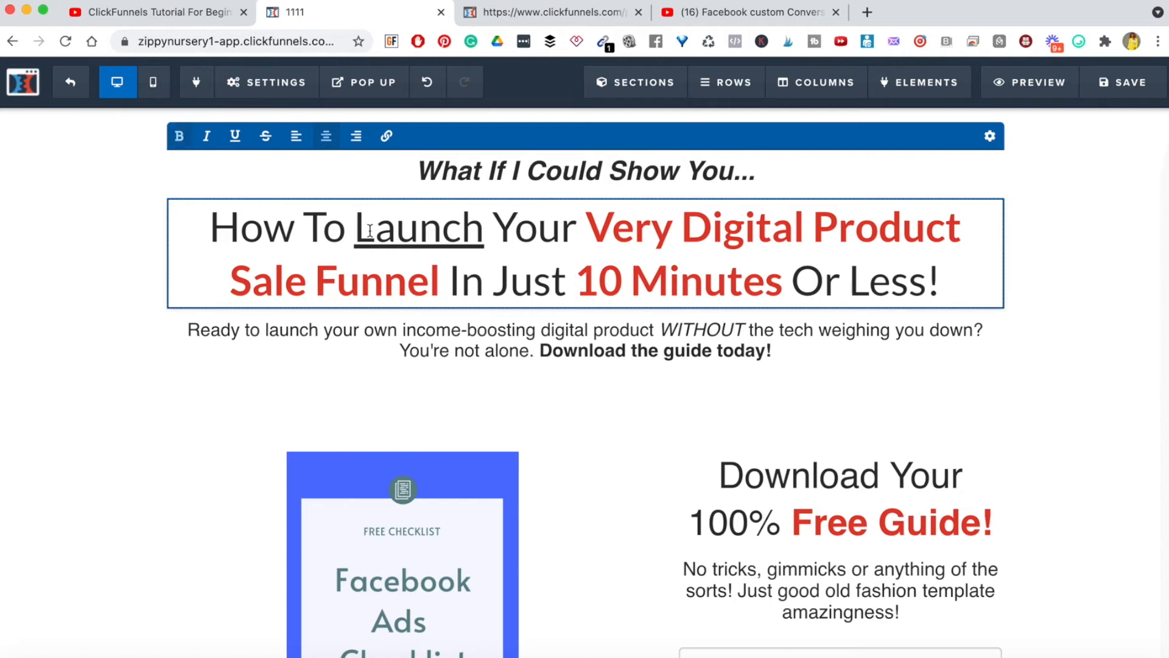
{"action": "left_click_drag", "start_coordinate": [357, 229], "coordinate": [479, 232]}
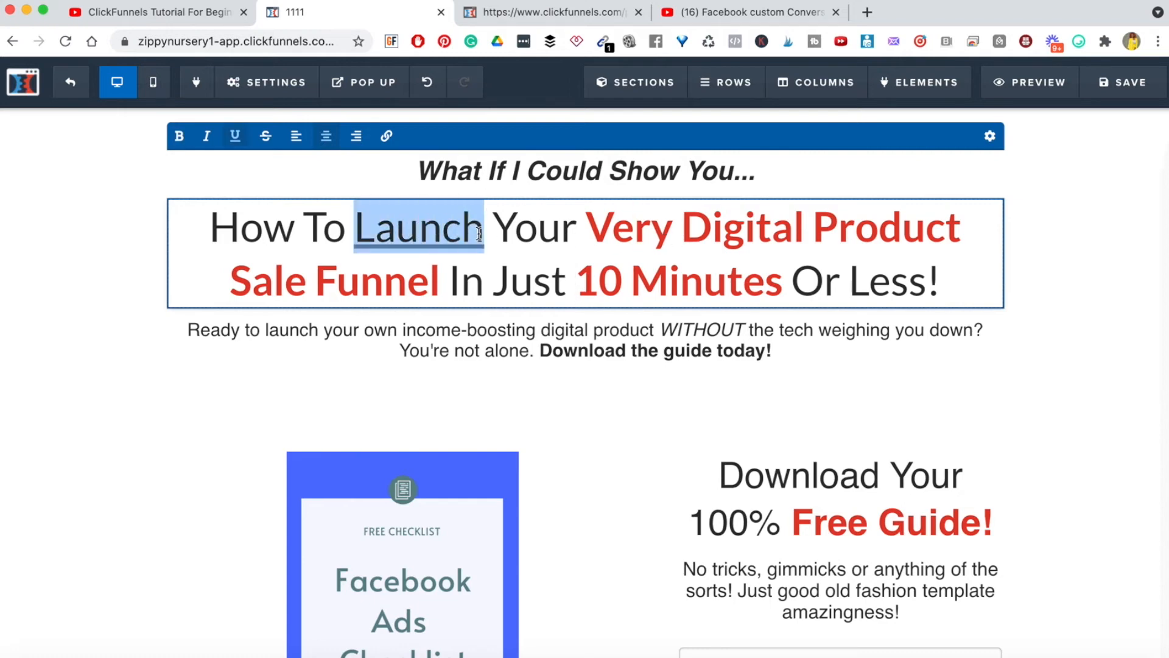
{"action": "left_click", "coordinate": [548, 253]}
{"action": "left_click_drag", "start_coordinate": [682, 229], "coordinate": [440, 291]}
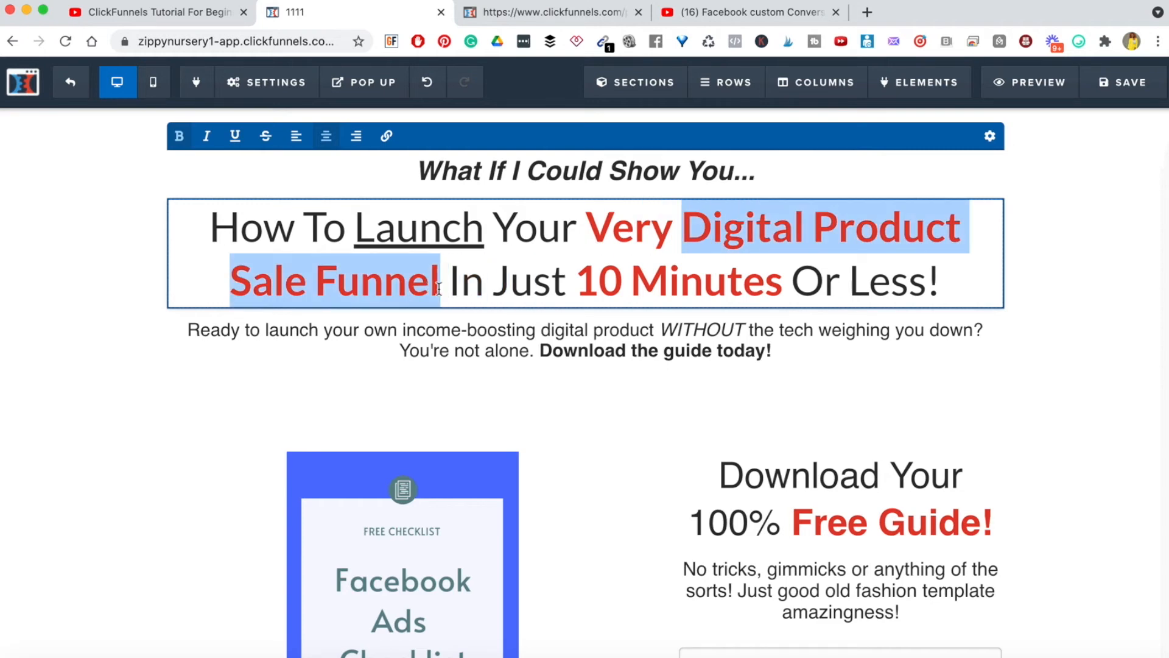
{"action": "left_click", "coordinate": [574, 286]}
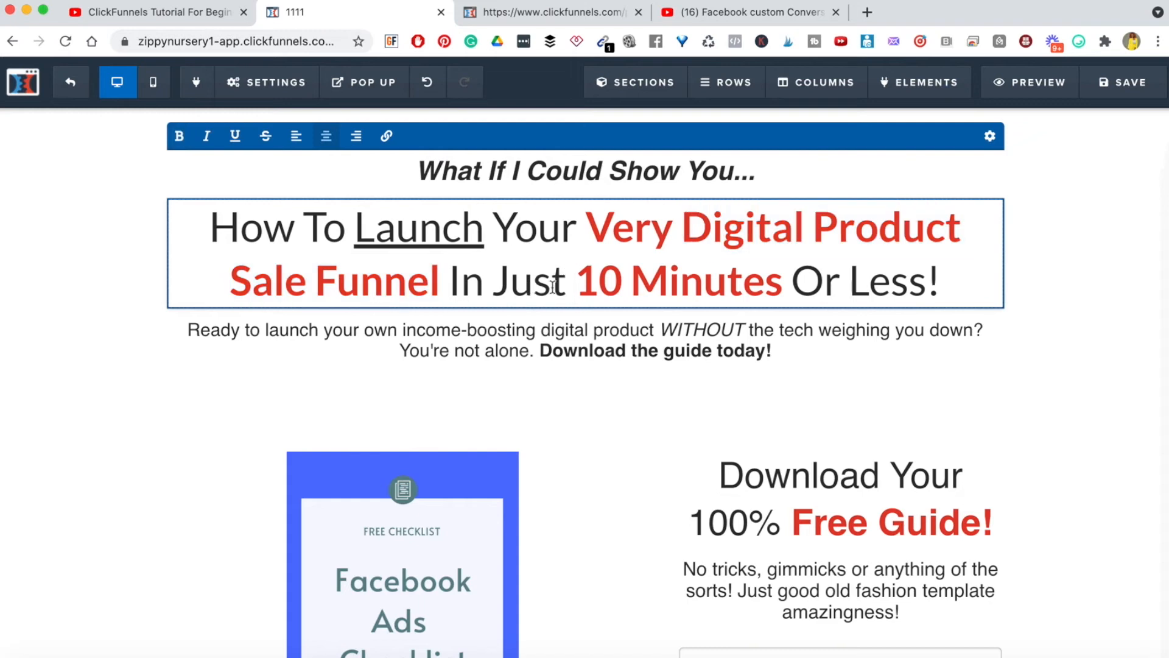
{"action": "left_click_drag", "start_coordinate": [578, 289], "coordinate": [923, 292]}
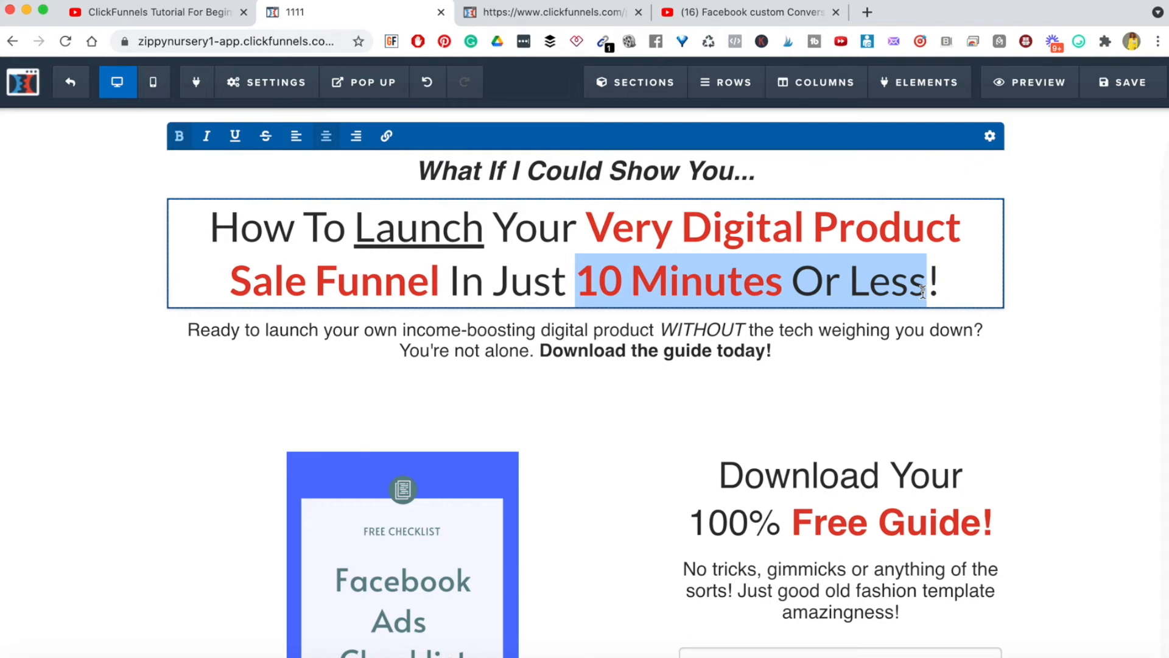
{"action": "left_click", "coordinate": [923, 291]}
{"action": "left_click_drag", "start_coordinate": [214, 226], "coordinate": [949, 291]}
{"action": "left_click", "coordinate": [949, 291]}
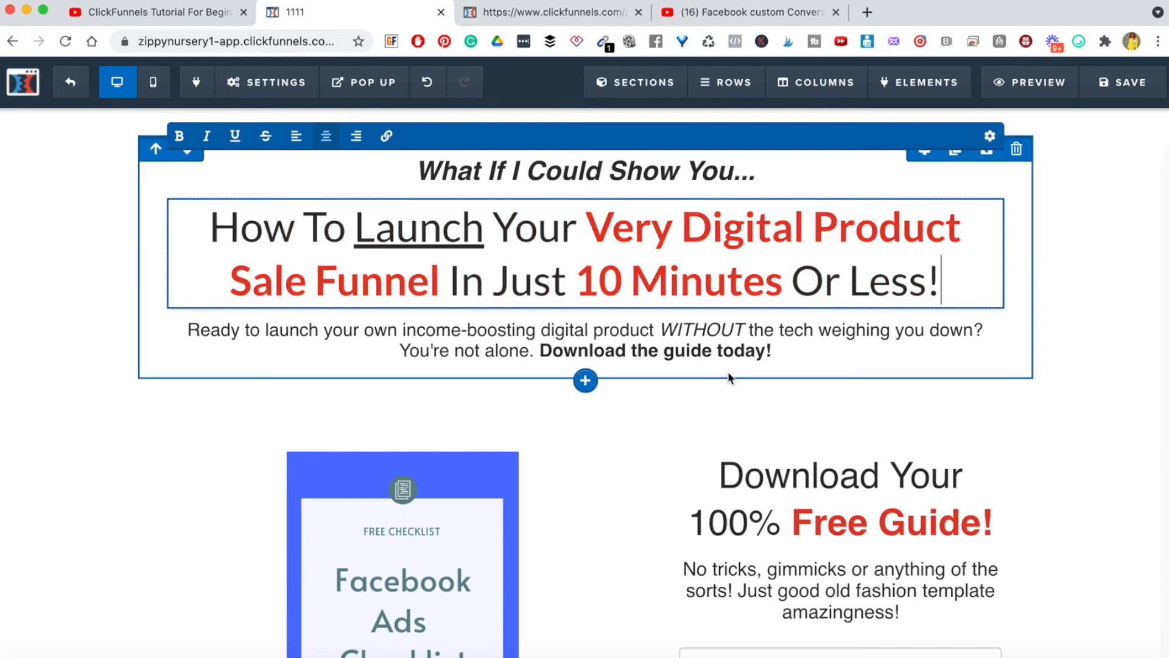
{"action": "triple_click", "coordinate": [731, 341]}
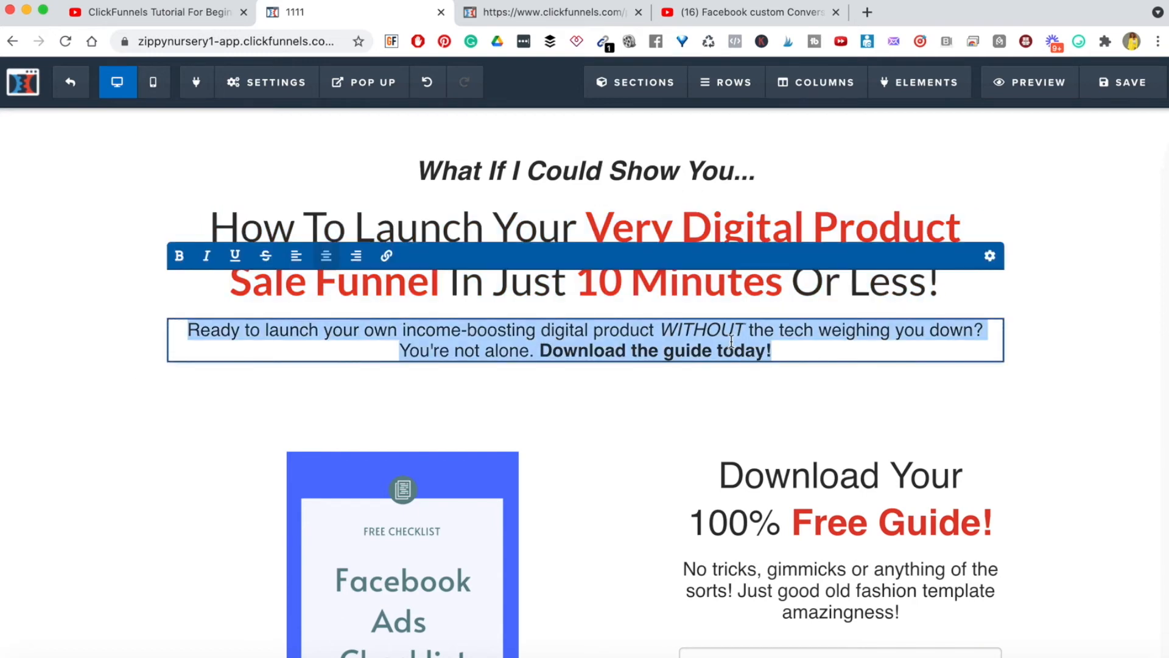
{"action": "left_click", "coordinate": [1132, 342]}
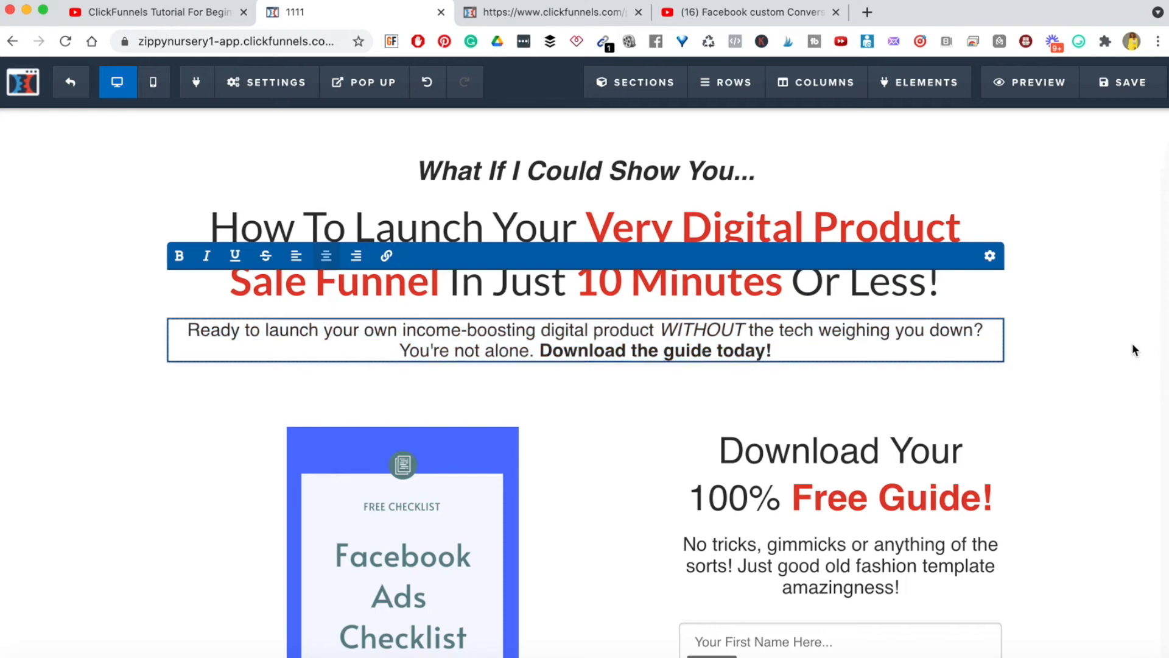
Review the edited page from the headline through the Facebook Ads Checklist image and opt-in form to the footer
{"action": "scroll", "coordinate": [1132, 344], "scroll_direction": "down", "scroll_amount": 2}
{"action": "scroll", "coordinate": [1131, 350], "scroll_direction": "down", "scroll_amount": 4}
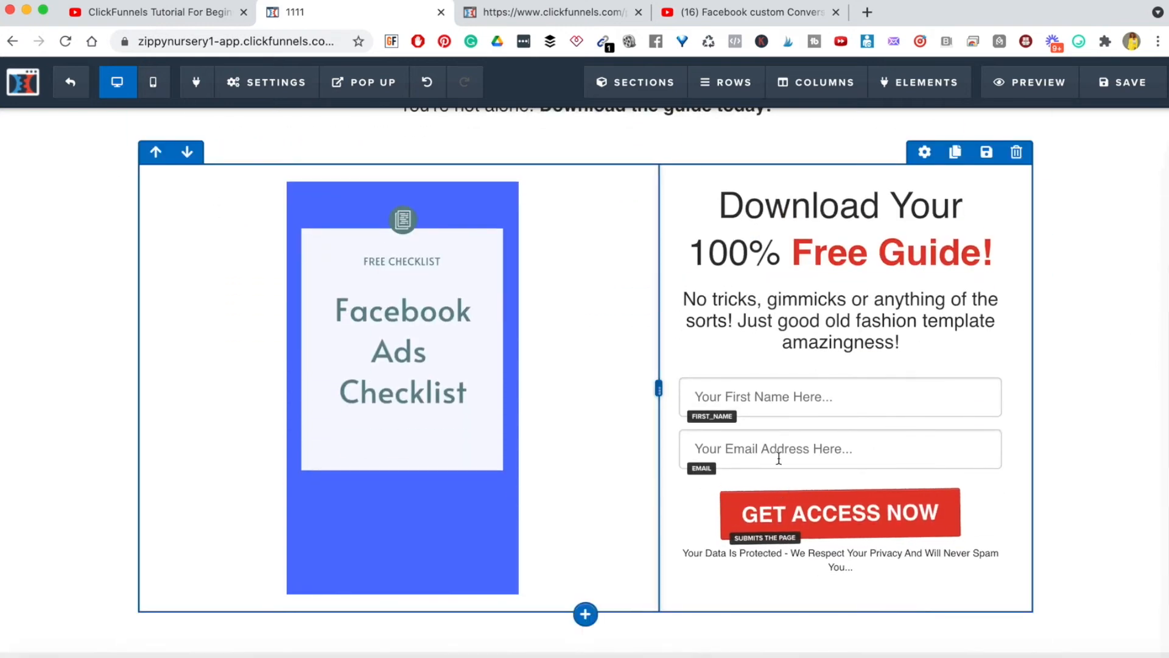
{"action": "scroll", "coordinate": [1113, 375], "scroll_direction": "down", "scroll_amount": 2}
{"action": "scroll", "coordinate": [1113, 375], "scroll_direction": "up", "scroll_amount": 8}
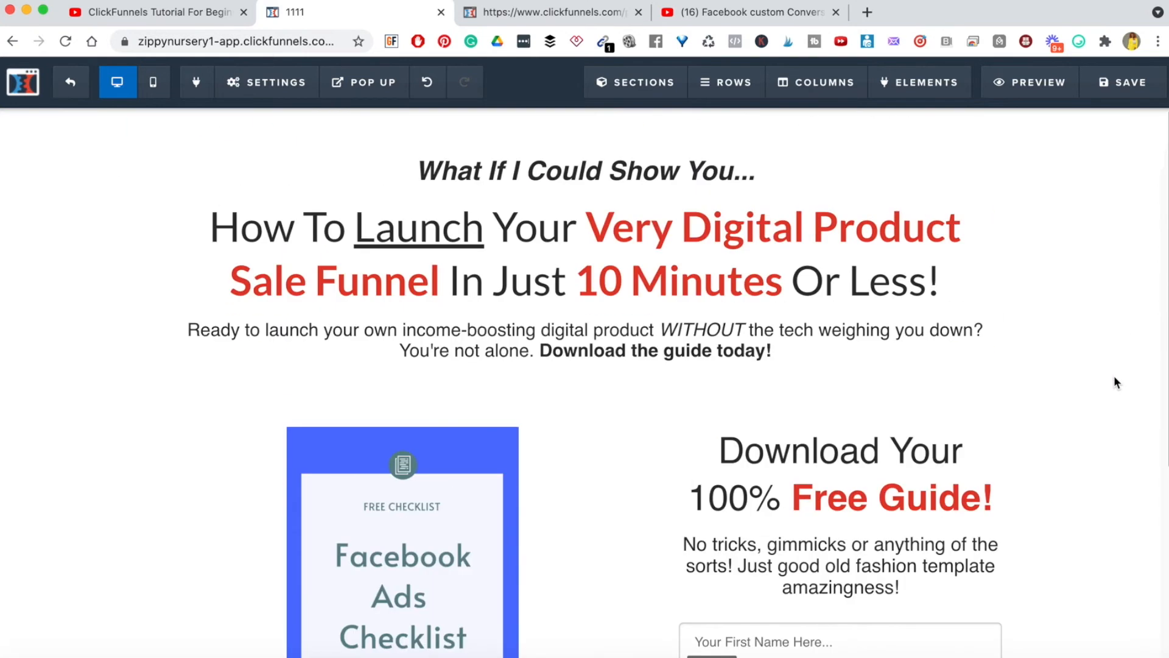
{"action": "scroll", "coordinate": [1105, 383], "scroll_direction": "down", "scroll_amount": 8}
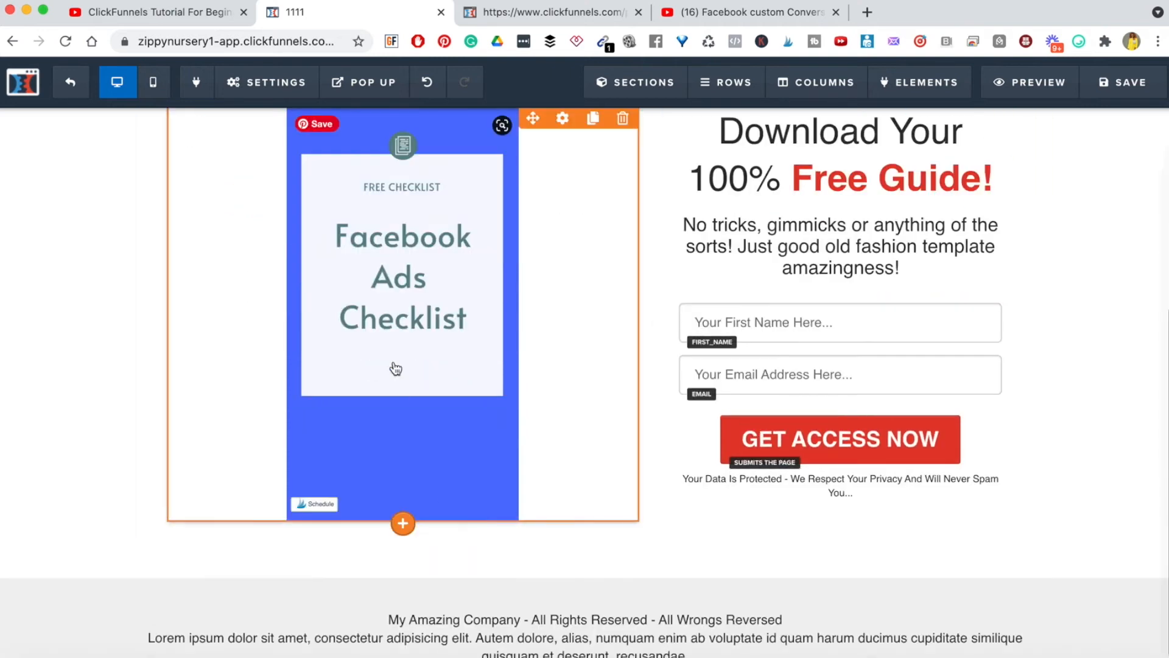
{"action": "scroll", "coordinate": [383, 366], "scroll_direction": "up", "scroll_amount": 4}
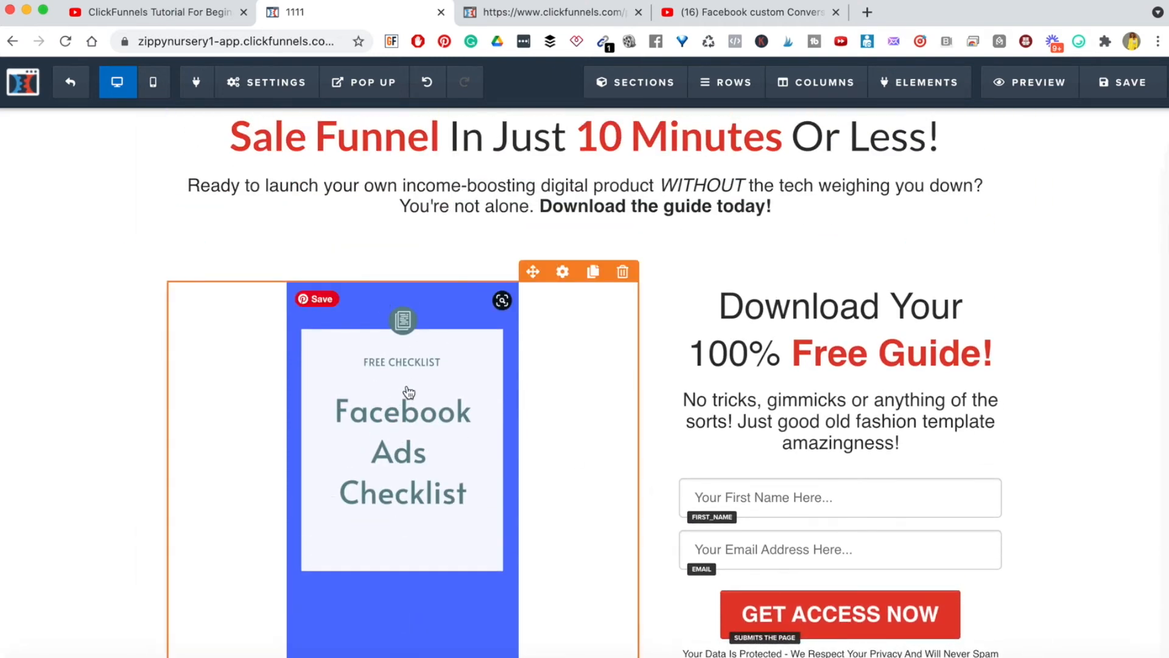
{"action": "scroll", "coordinate": [408, 392], "scroll_direction": "down", "scroll_amount": 1}
{"action": "scroll", "coordinate": [408, 392], "scroll_direction": "down", "scroll_amount": 1}
{"action": "scroll", "coordinate": [407, 391], "scroll_direction": "up", "scroll_amount": 3}
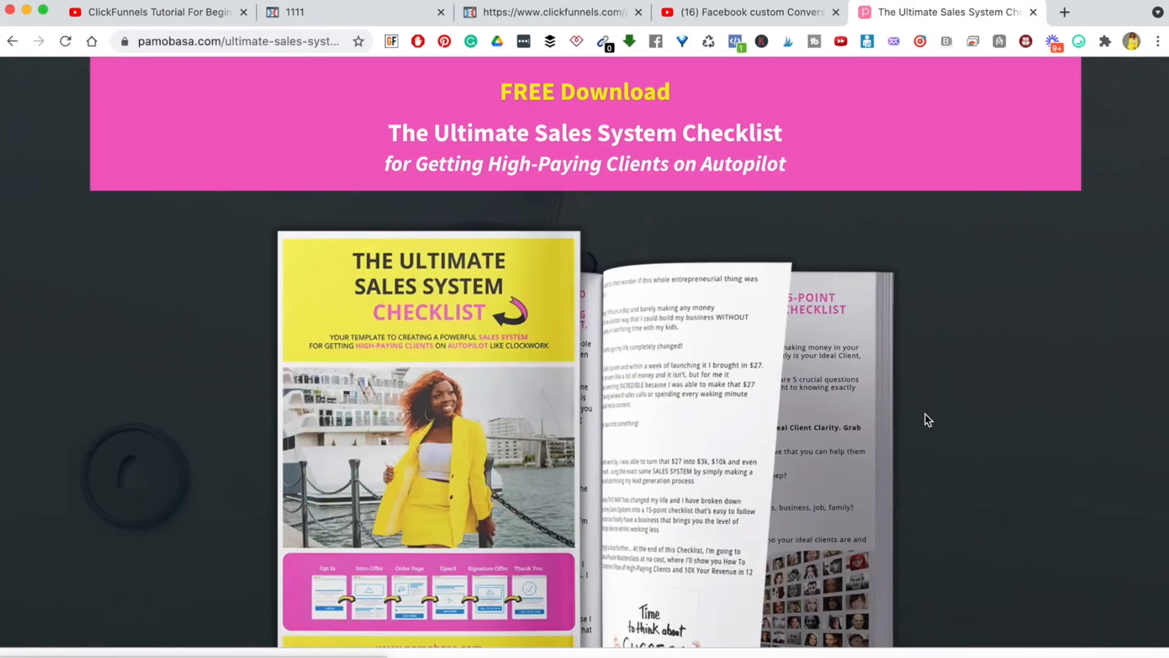
Examine the Ultimate Sales System Checklist opt-in page's lead-magnet mockup and compare it with the edited squeeze page
{"action": "scroll", "coordinate": [925, 415], "scroll_direction": "down", "scroll_amount": 4}
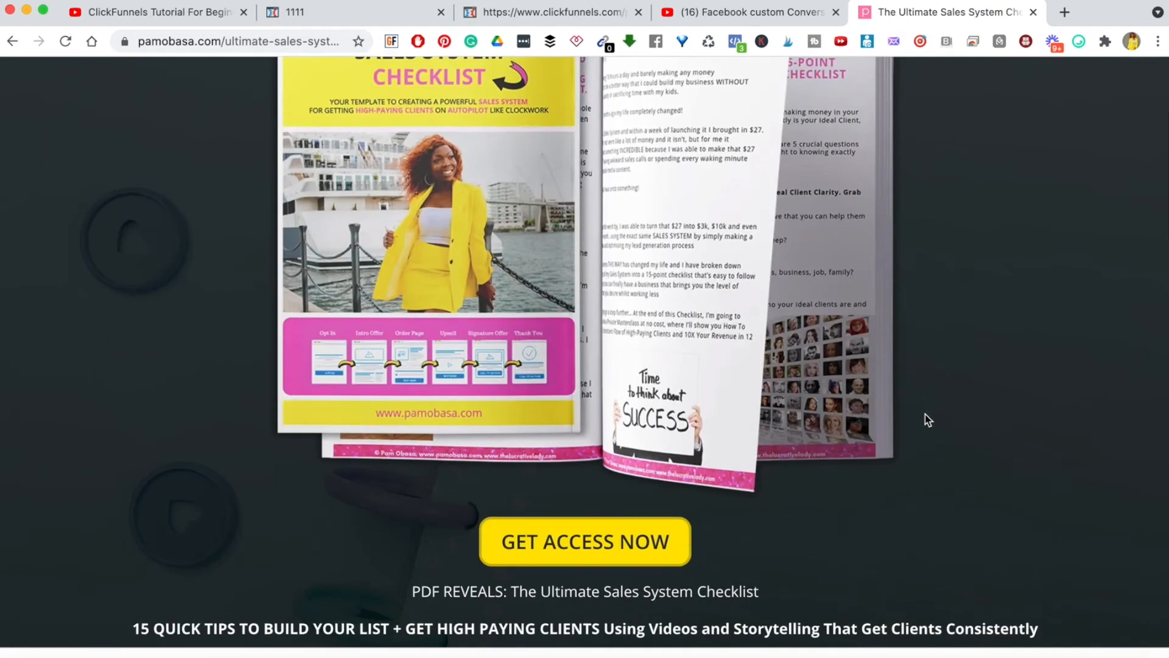
{"action": "scroll", "coordinate": [925, 414], "scroll_direction": "up", "scroll_amount": 2}
{"action": "mouse_move", "coordinate": [831, 331]}
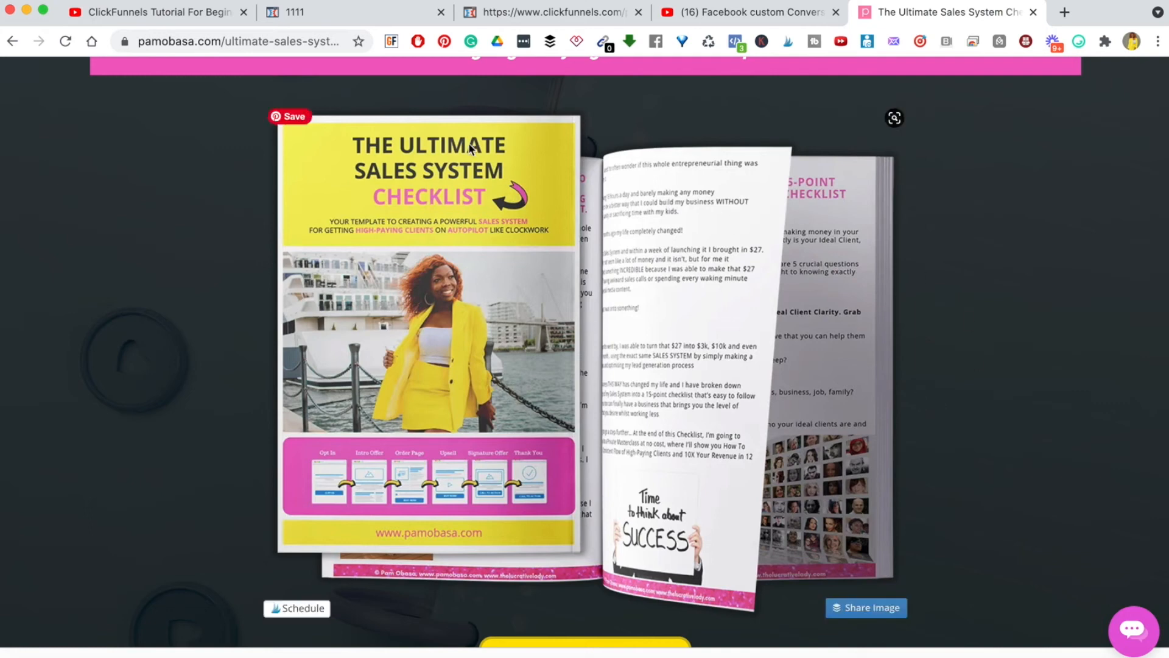
{"action": "left_click", "coordinate": [295, 12]}
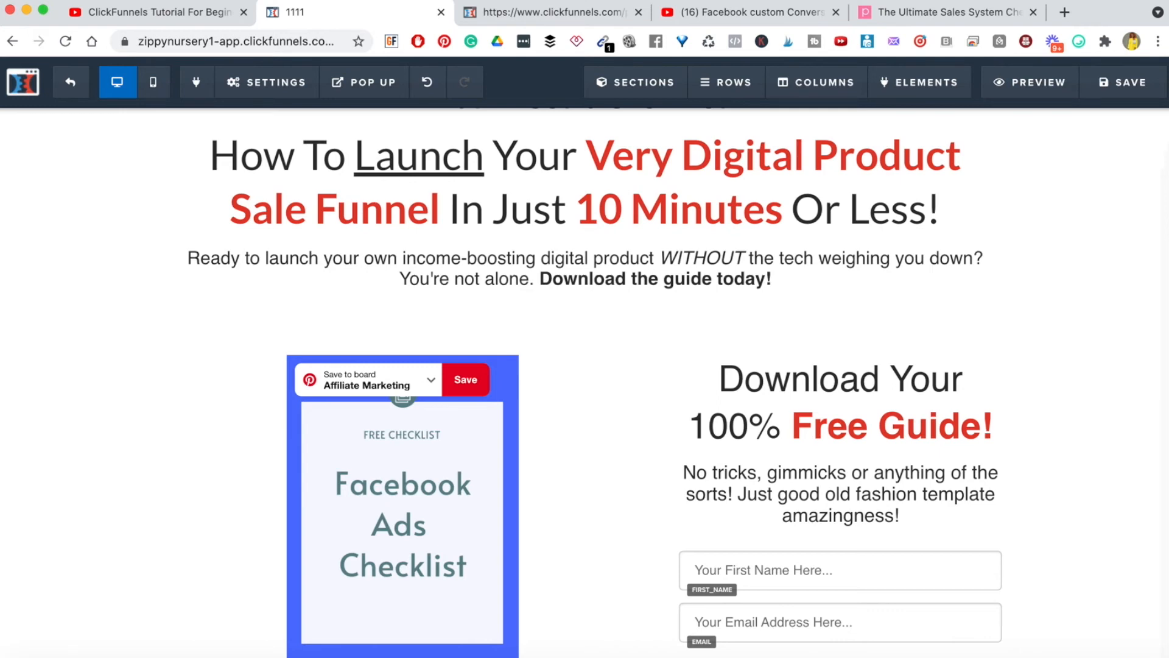
{"action": "scroll", "coordinate": [1076, 360], "scroll_direction": "down", "scroll_amount": 4}
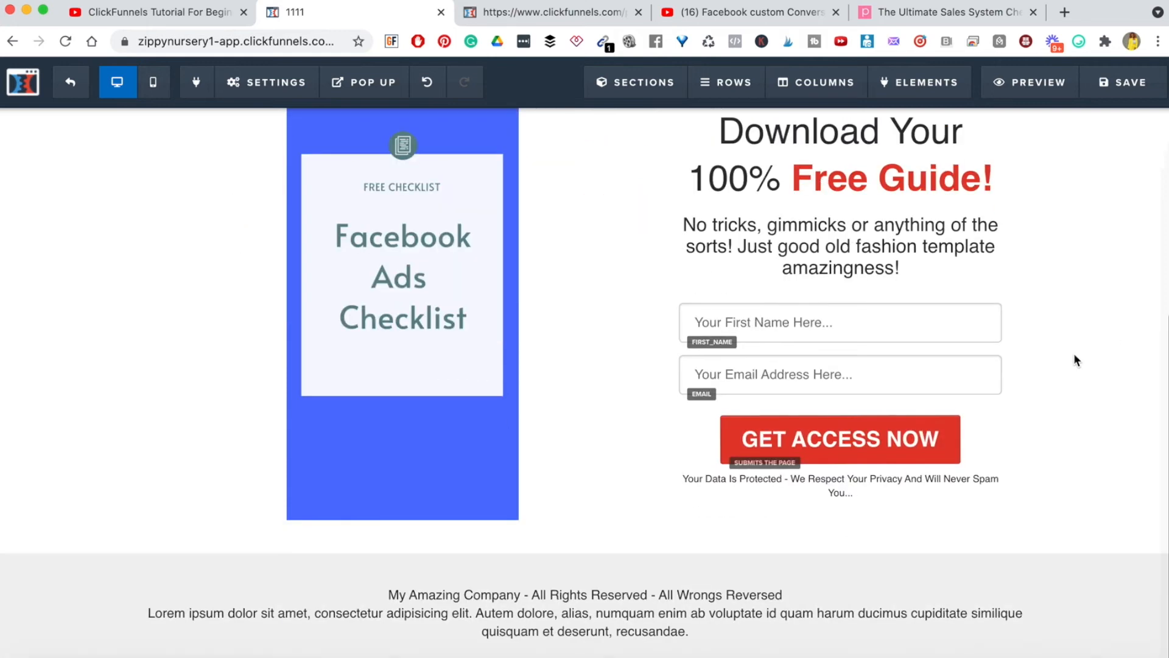
{"action": "scroll", "coordinate": [1075, 360], "scroll_direction": "up", "scroll_amount": 5}
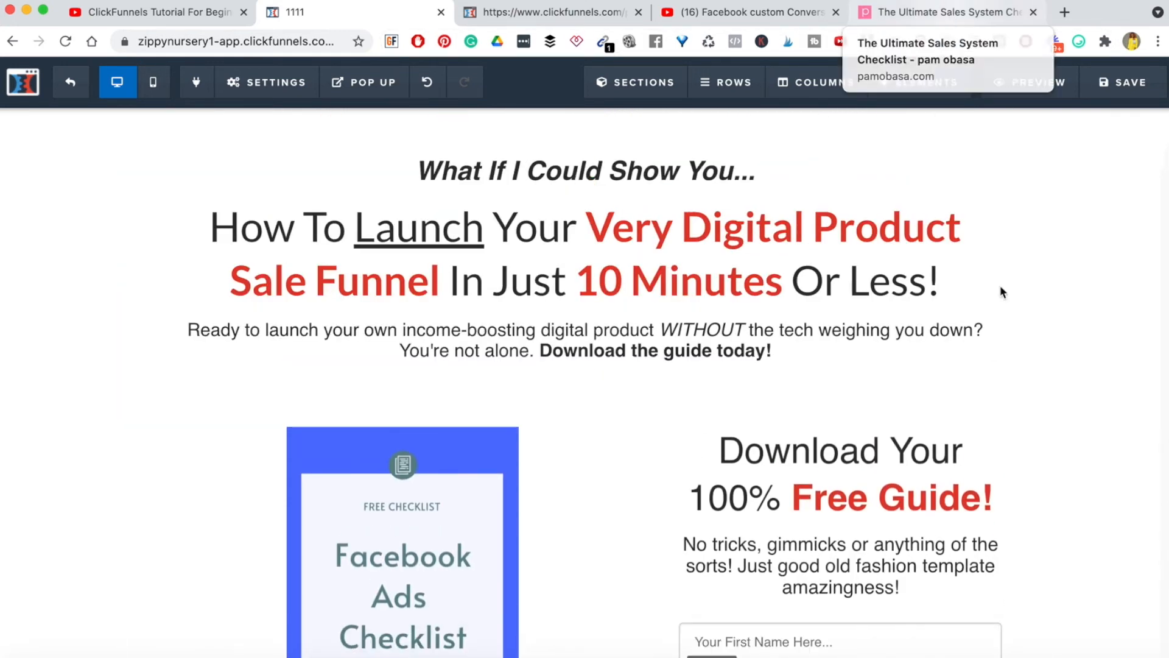
{"action": "scroll", "coordinate": [1078, 501], "scroll_direction": "down", "scroll_amount": 5}
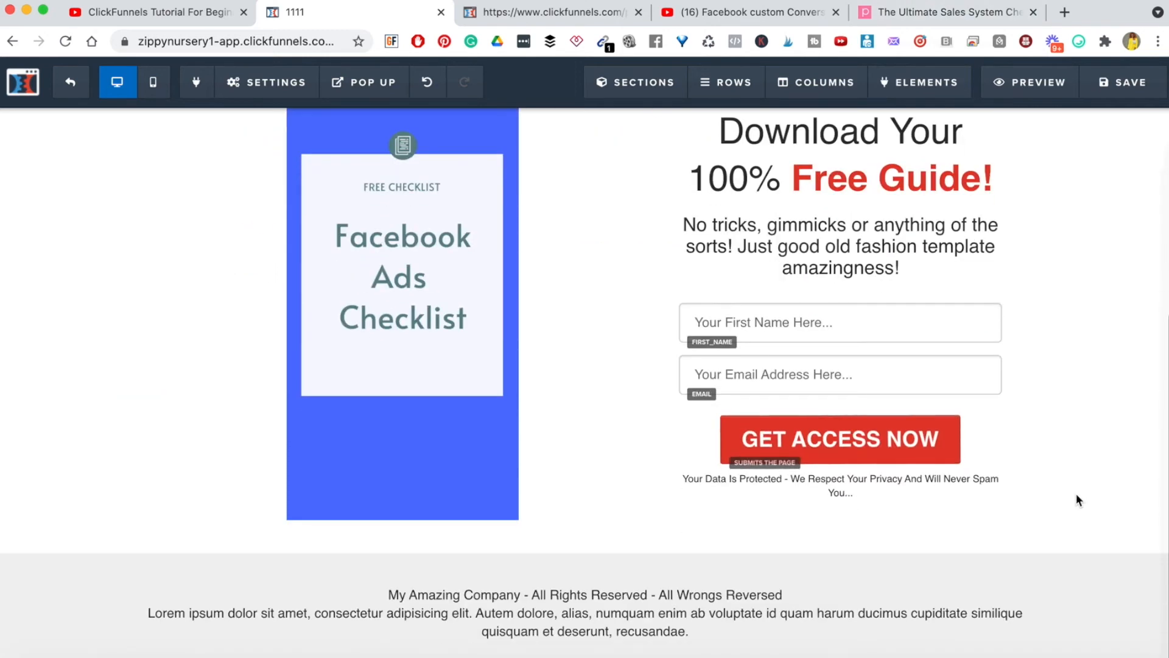
Close the Ultimate Sales System Checklist page, save the edited squeeze page and look over its headline and opt-in form
{"action": "left_click", "coordinate": [1034, 12]}
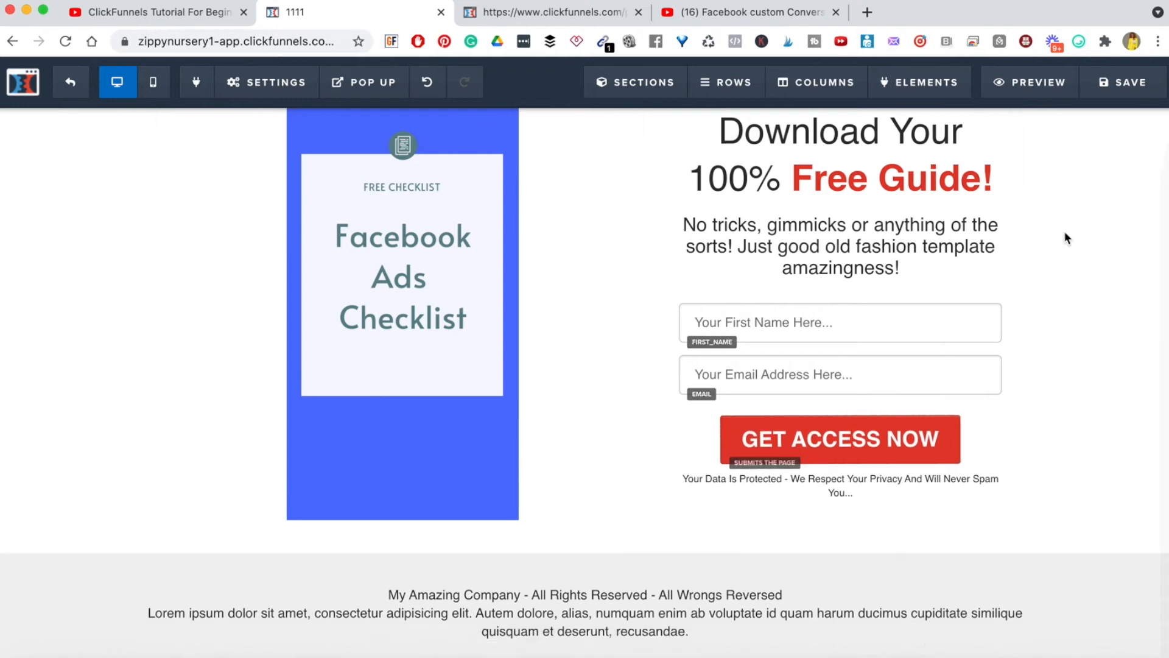
{"action": "scroll", "coordinate": [1077, 150], "scroll_direction": "up", "scroll_amount": 5}
{"action": "left_click", "coordinate": [1127, 81]}
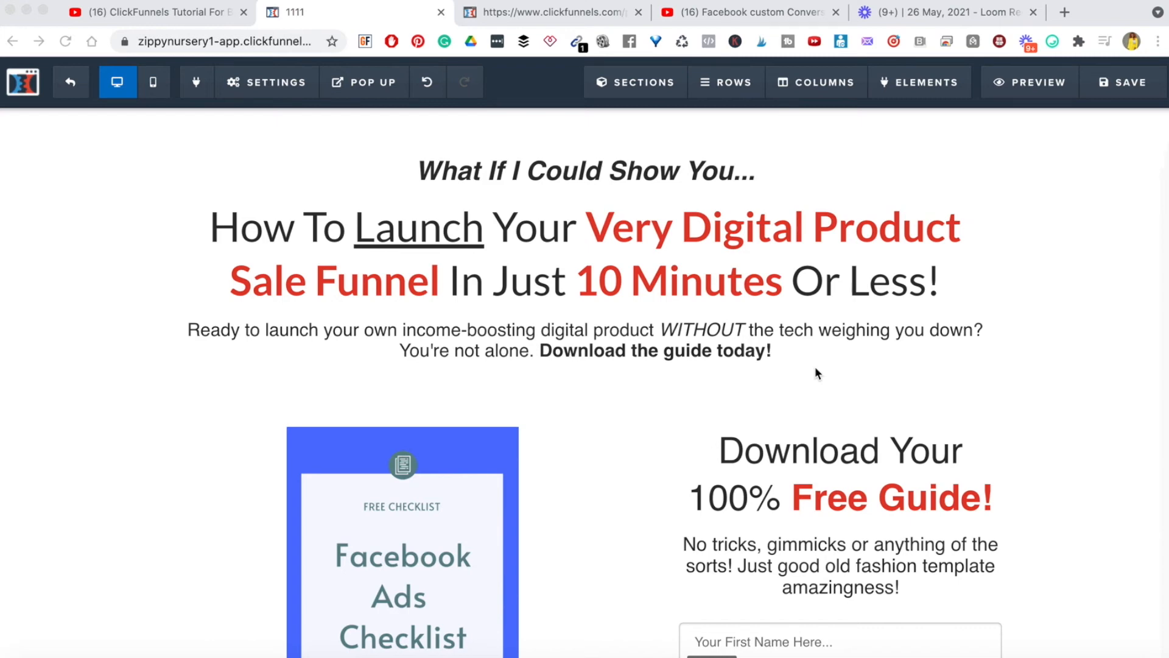
{"action": "scroll", "coordinate": [911, 377], "scroll_direction": "down", "scroll_amount": 3}
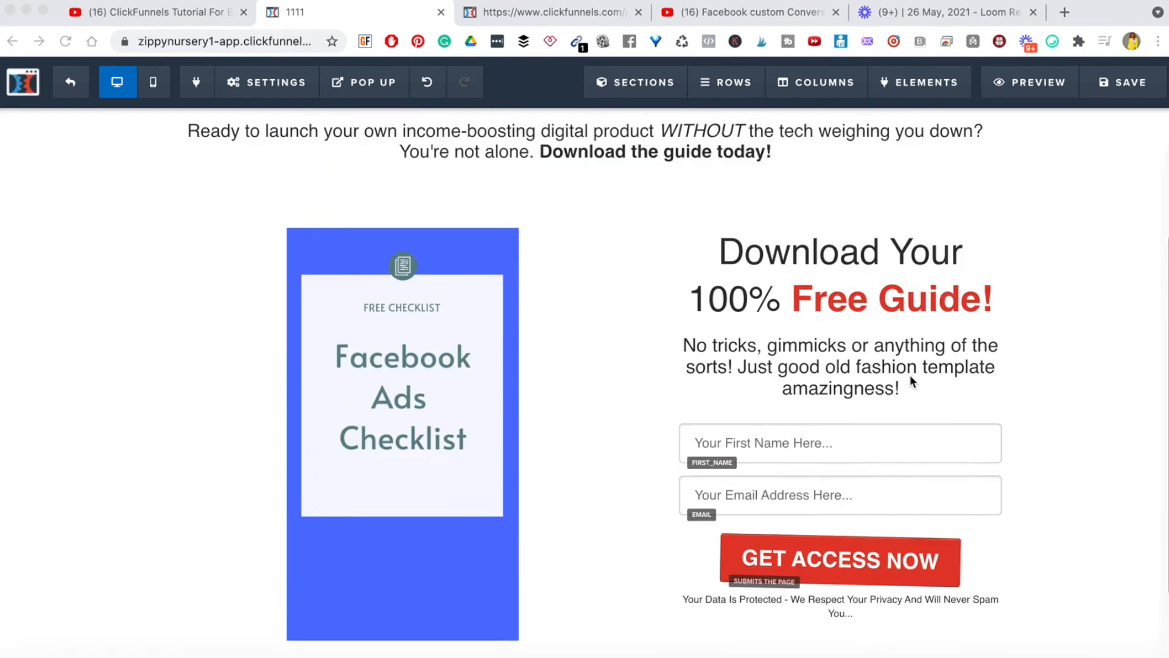
{"action": "scroll", "coordinate": [911, 376], "scroll_direction": "up", "scroll_amount": 3}
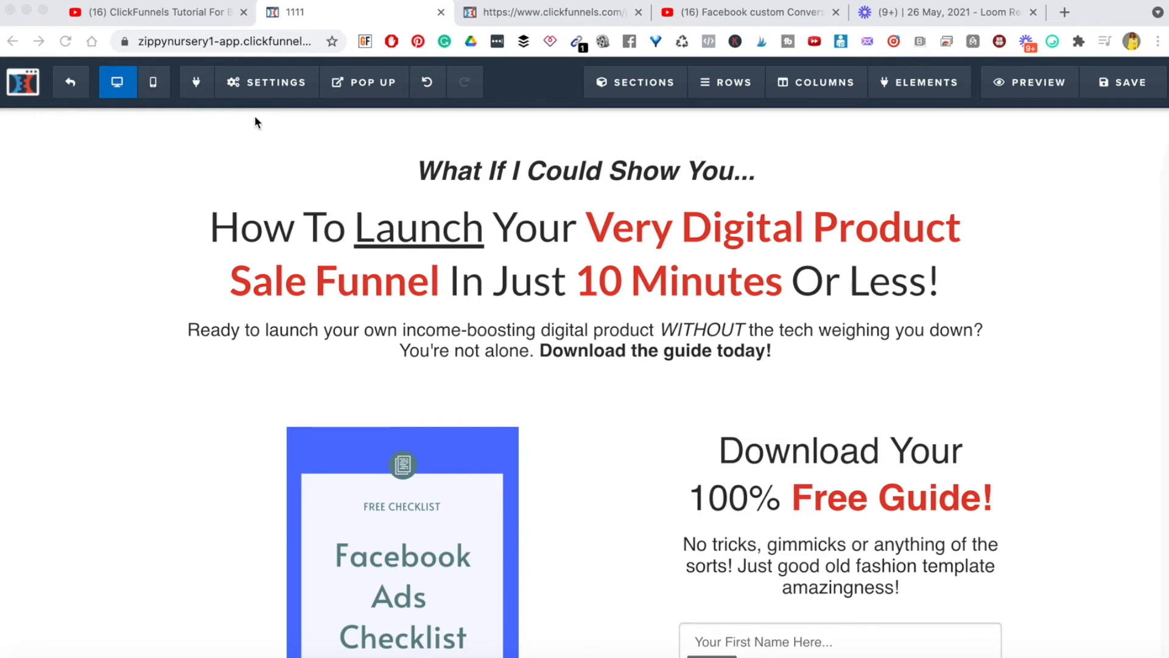
Switch the page to the mobile view and review how the headline, checklist image and opt-in form stack
{"action": "left_click", "coordinate": [153, 87]}
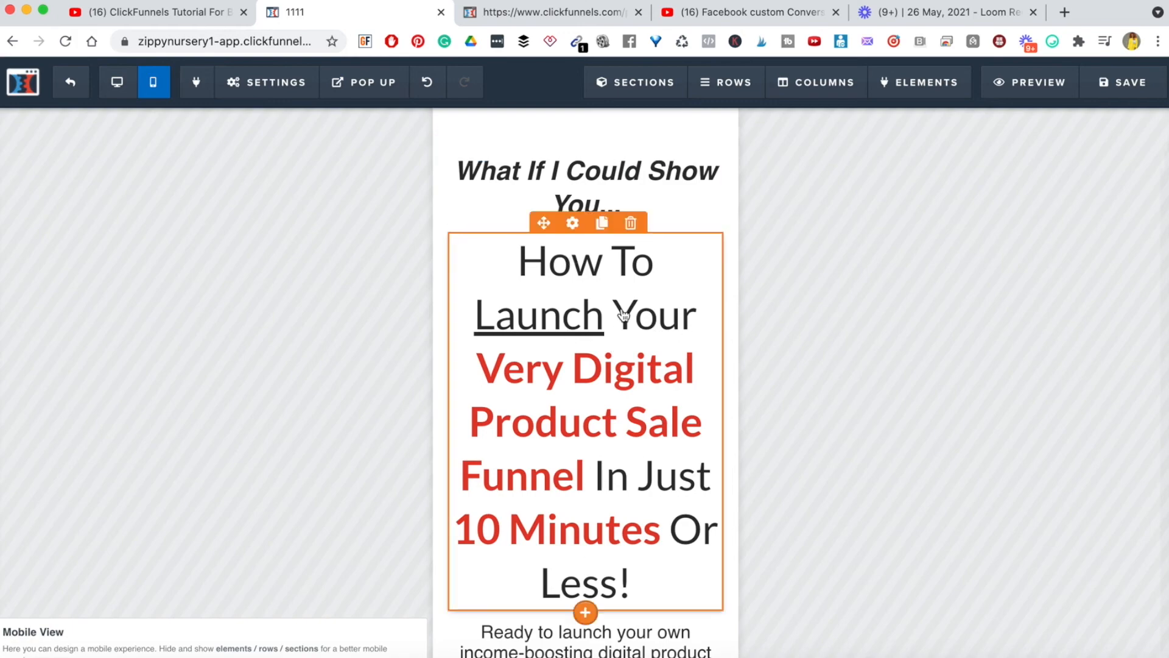
{"action": "scroll", "coordinate": [683, 495], "scroll_direction": "down", "scroll_amount": 4}
{"action": "scroll", "coordinate": [683, 496], "scroll_direction": "up", "scroll_amount": 4}
{"action": "scroll", "coordinate": [683, 496], "scroll_direction": "down", "scroll_amount": 4}
{"action": "scroll", "coordinate": [682, 497], "scroll_direction": "down", "scroll_amount": 4}
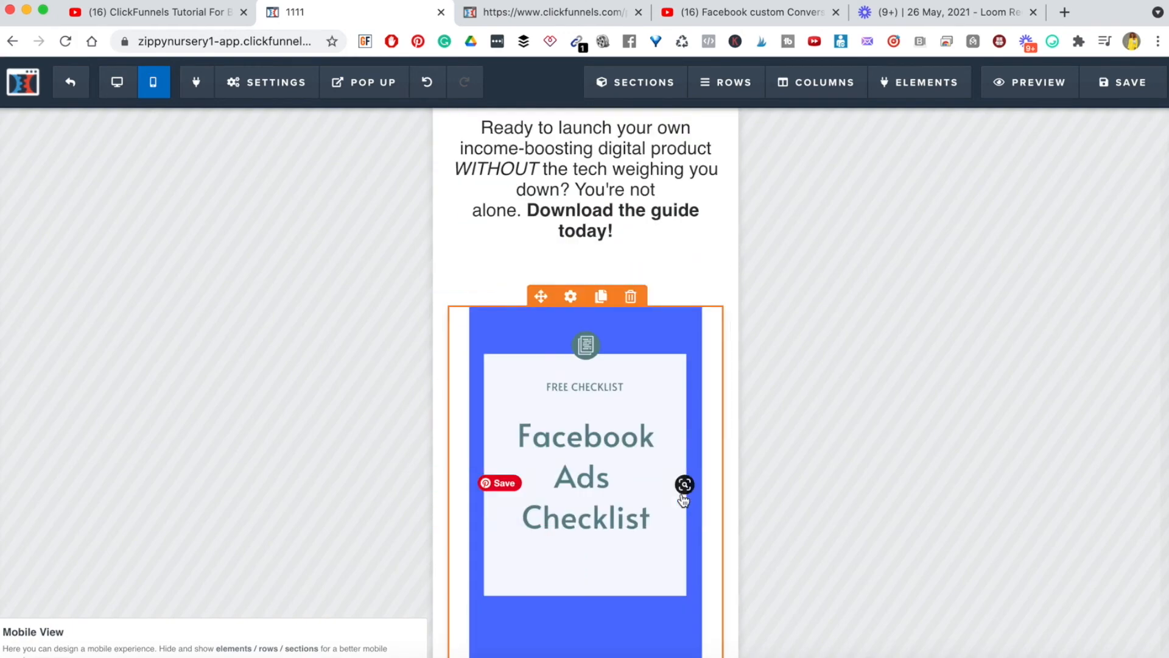
{"action": "scroll", "coordinate": [676, 366], "scroll_direction": "up", "scroll_amount": 2}
{"action": "scroll", "coordinate": [658, 268], "scroll_direction": "down", "scroll_amount": 10}
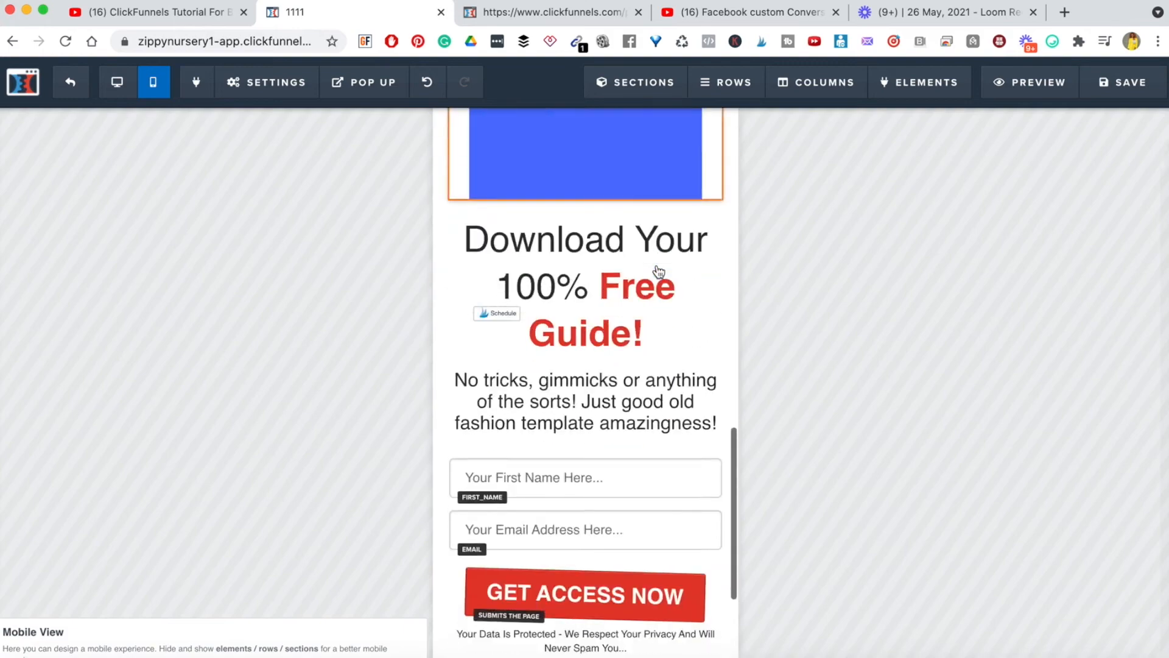
{"action": "scroll", "coordinate": [656, 264], "scroll_direction": "up", "scroll_amount": 15}
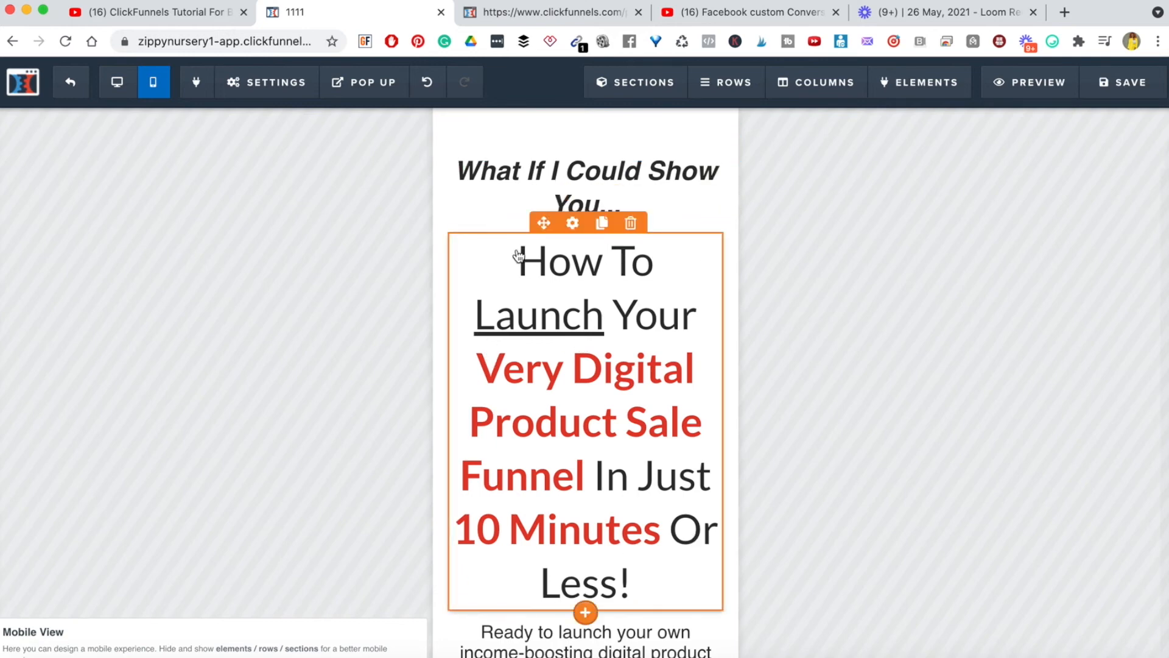
Check how far a mobile visitor must travel from the large headline to the GET ACCESS NOW button and footer
{"action": "scroll", "coordinate": [597, 384], "scroll_direction": "down", "scroll_amount": 12}
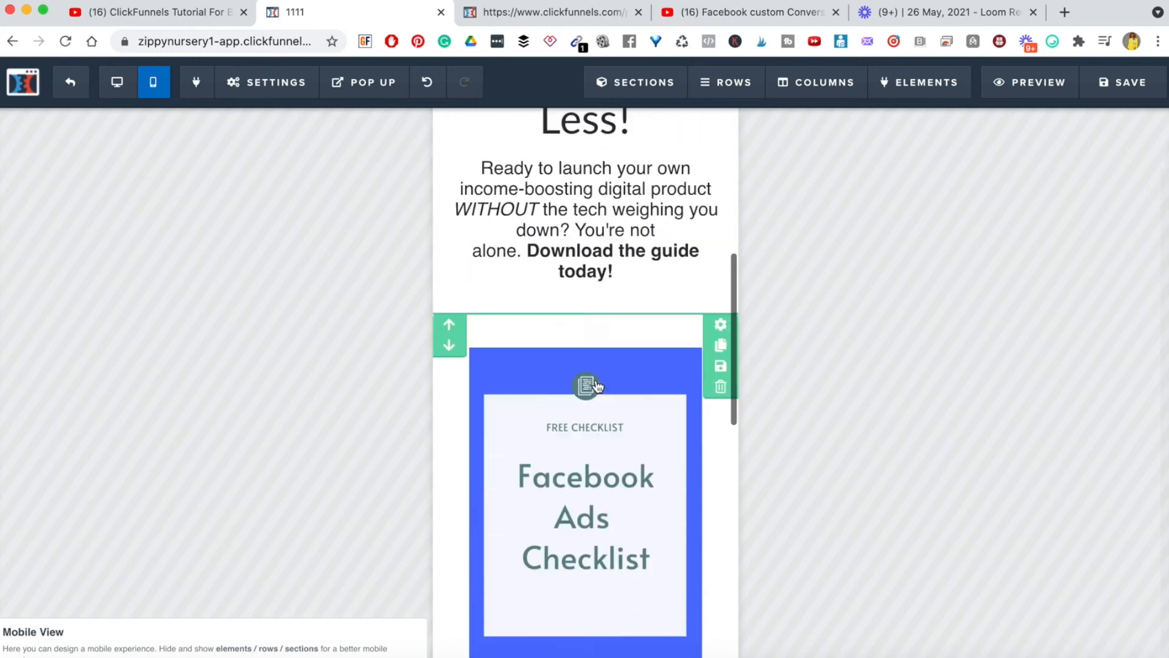
{"action": "scroll", "coordinate": [597, 386], "scroll_direction": "down", "scroll_amount": 8}
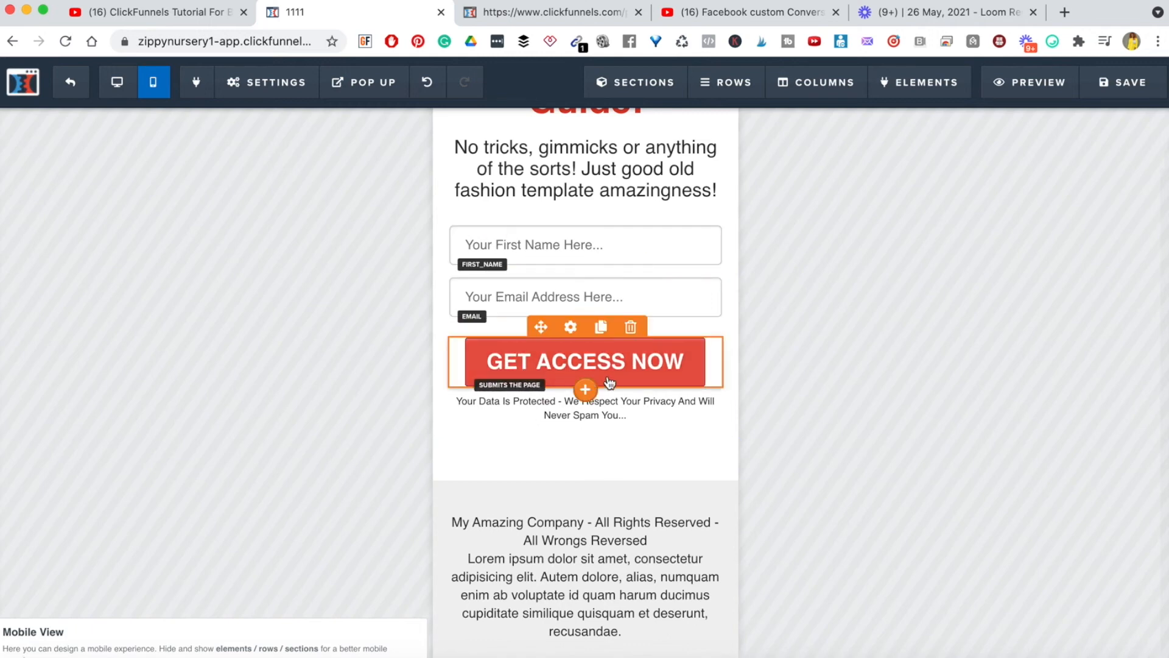
{"action": "scroll", "coordinate": [610, 382], "scroll_direction": "up", "scroll_amount": 15}
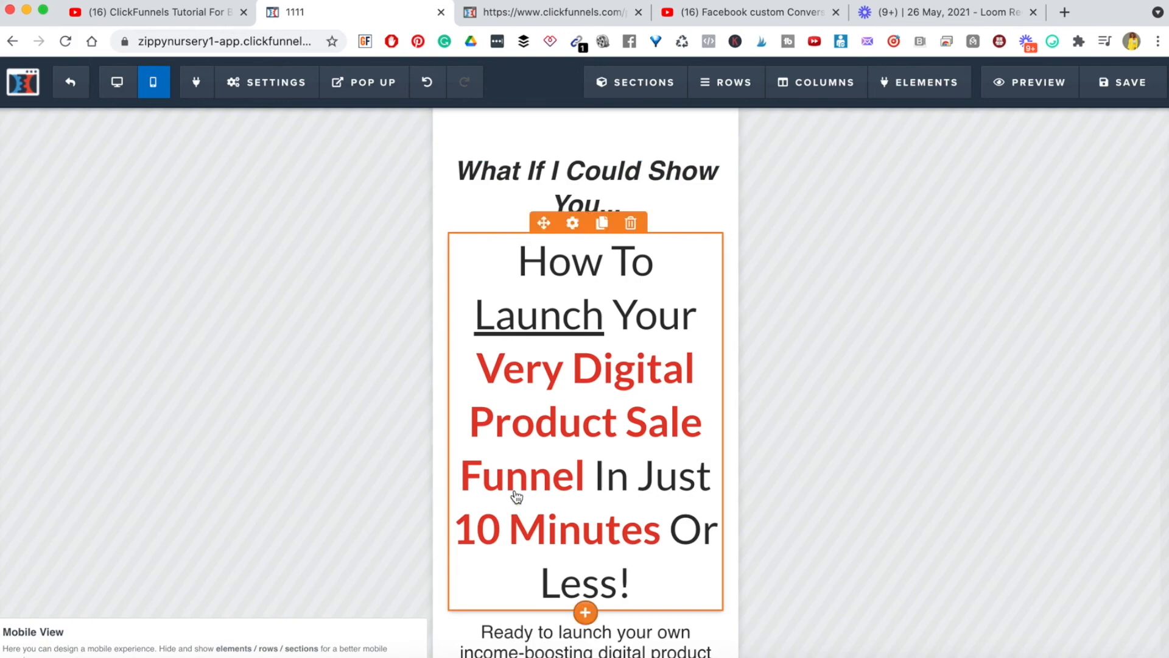
{"action": "scroll", "coordinate": [515, 493], "scroll_direction": "down", "scroll_amount": 10}
{"action": "scroll", "coordinate": [518, 493], "scroll_direction": "down", "scroll_amount": 10}
{"action": "scroll", "coordinate": [637, 232], "scroll_direction": "up", "scroll_amount": 2}
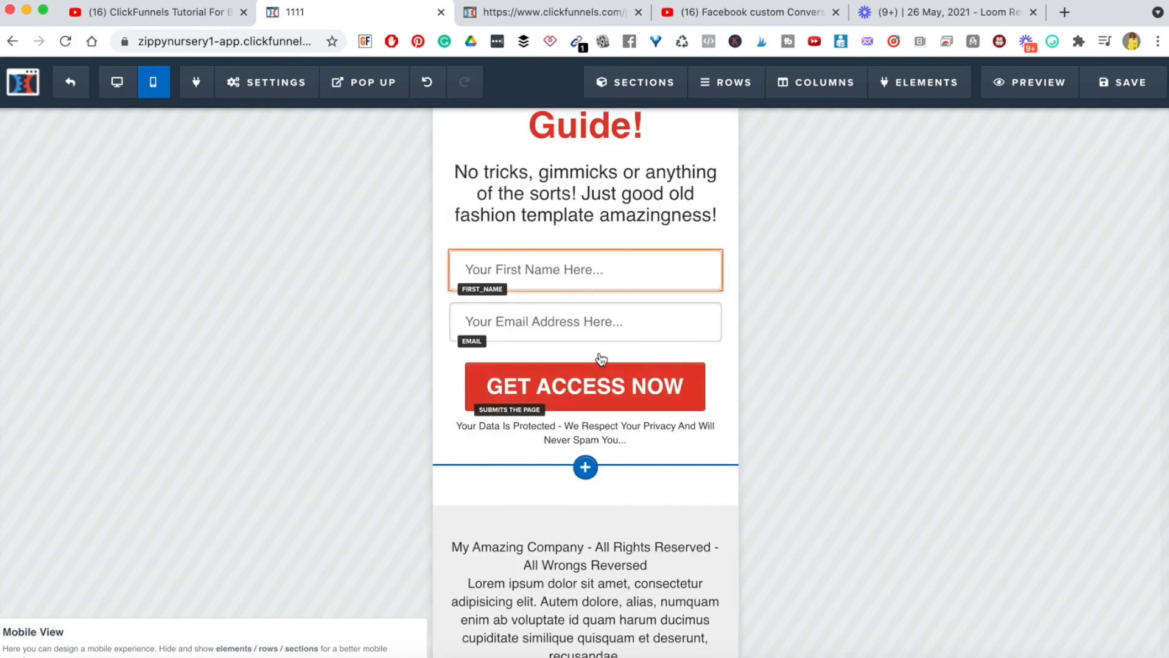
{"action": "scroll", "coordinate": [621, 317], "scroll_direction": "up", "scroll_amount": 8}
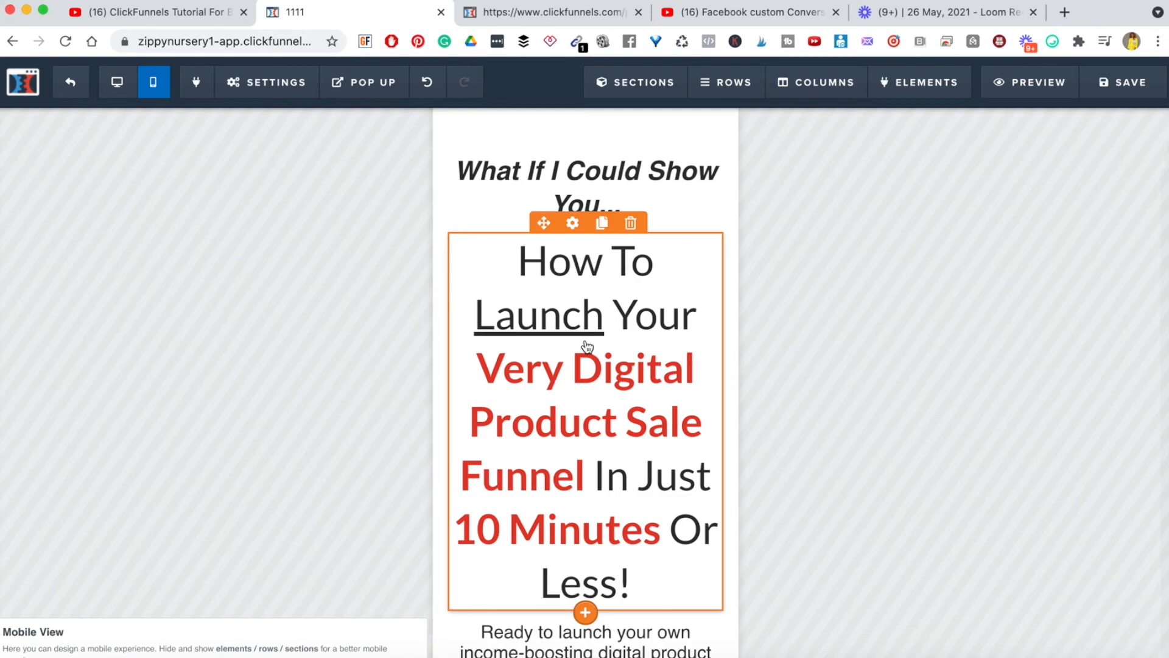
{"action": "scroll", "coordinate": [587, 347], "scroll_direction": "down", "scroll_amount": 20}
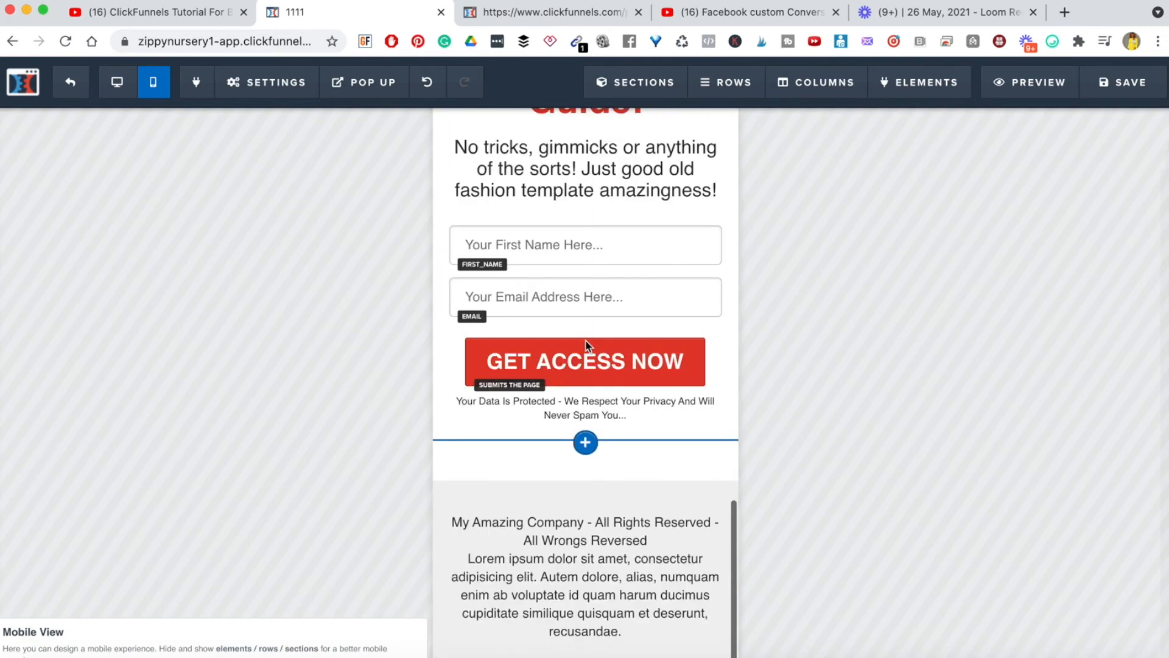
{"action": "scroll", "coordinate": [587, 266], "scroll_direction": "up", "scroll_amount": 20}
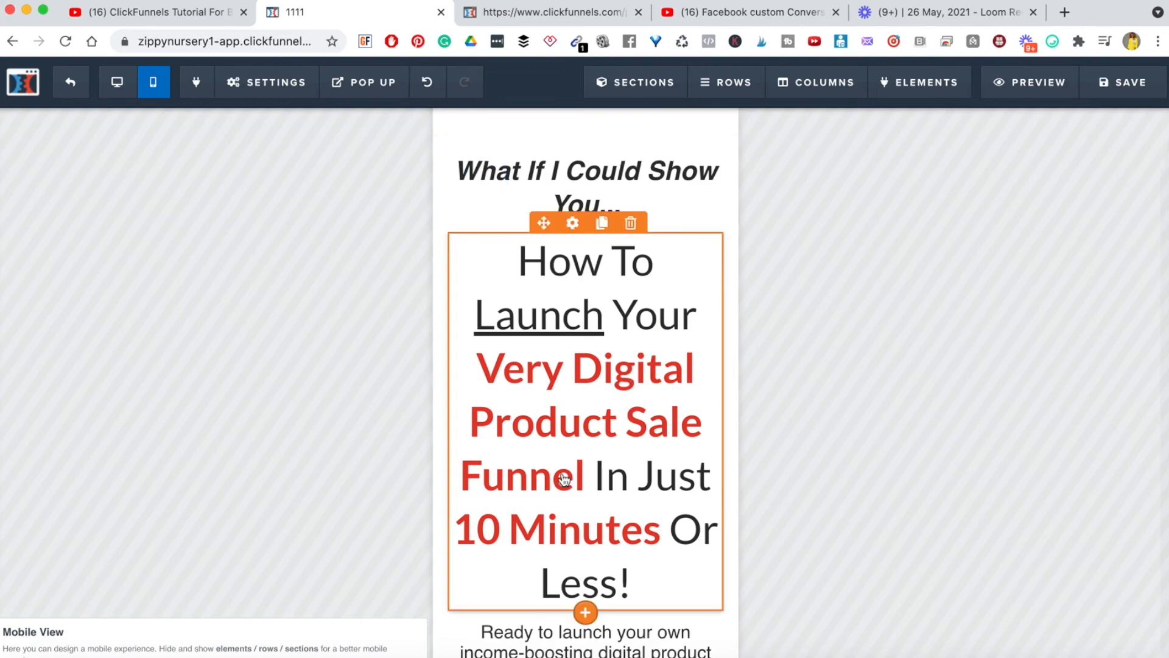
{"action": "scroll", "coordinate": [565, 480], "scroll_direction": "down", "scroll_amount": 10}
{"action": "scroll", "coordinate": [561, 483], "scroll_direction": "up", "scroll_amount": 10}
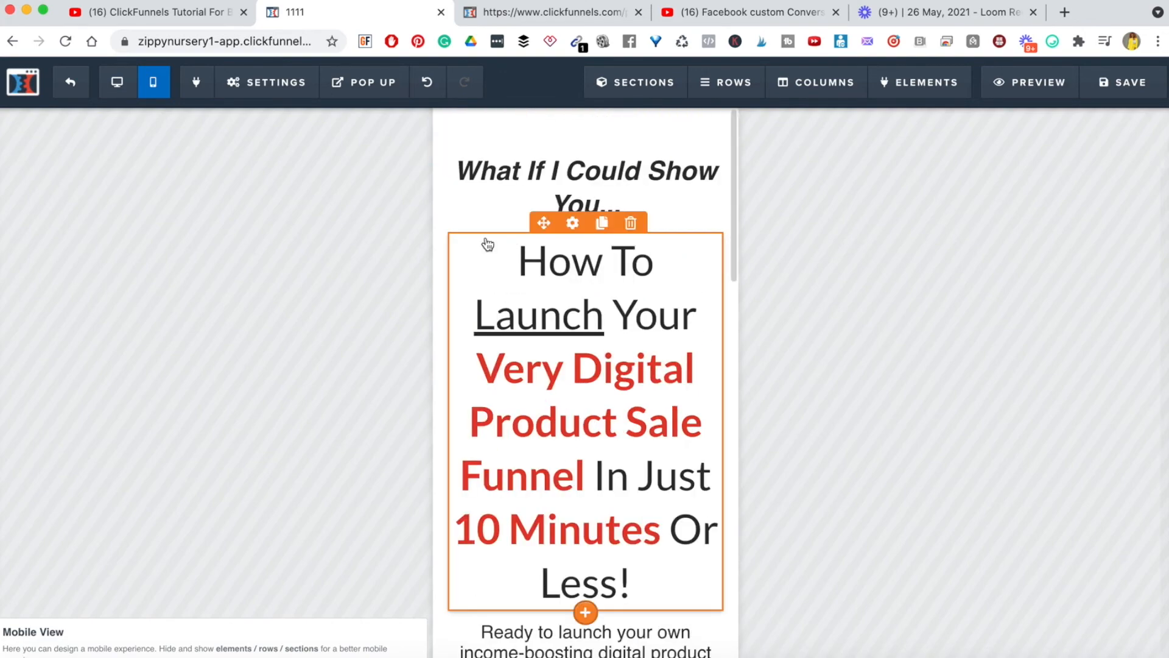
Compare the headline section's layout in the desktop and mobile views, ending in the desktop view
{"action": "left_click", "coordinate": [115, 90]}
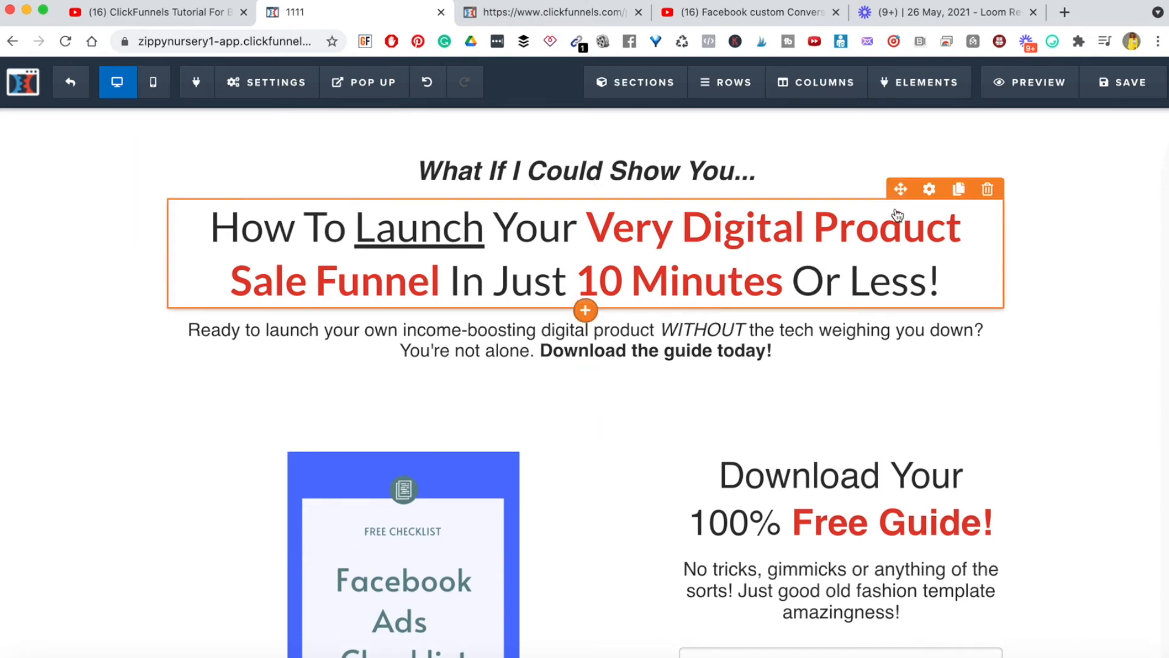
{"action": "left_click", "coordinate": [162, 84]}
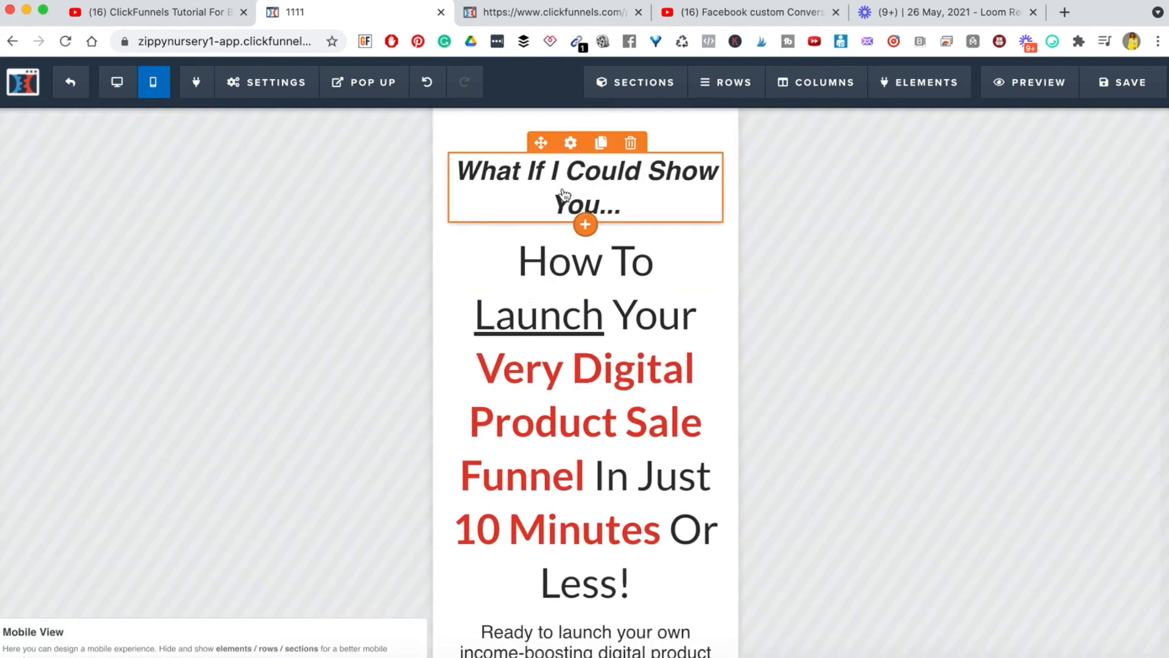
{"action": "left_click", "coordinate": [117, 82]}
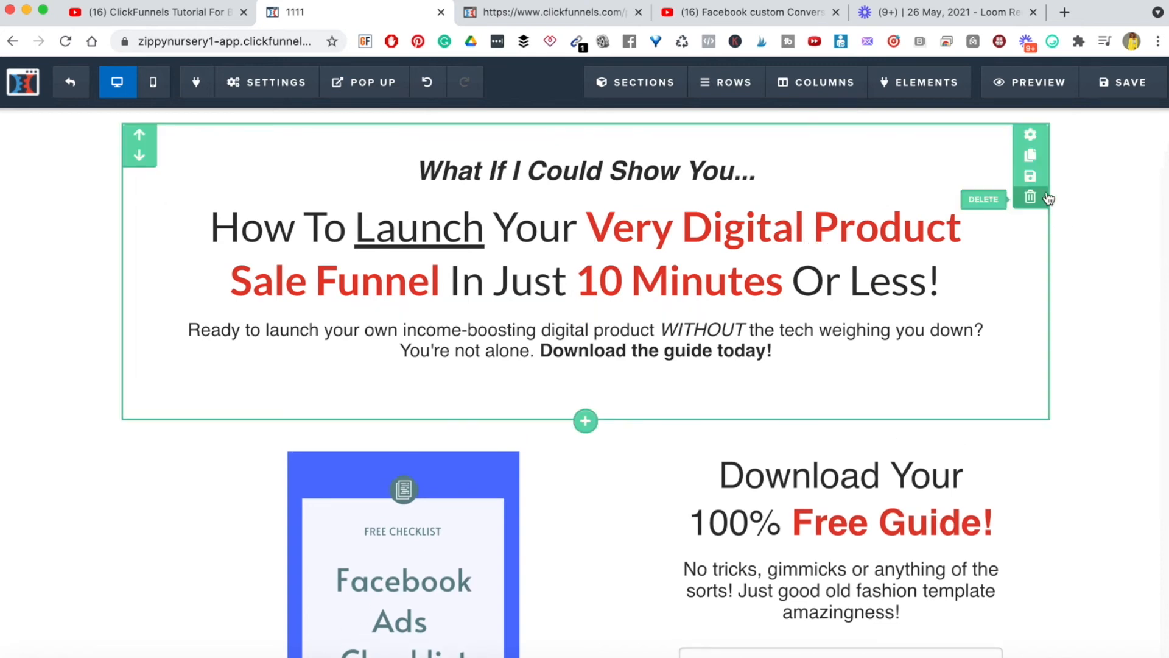
Clone the section holding the main headline and subheadline at the start of the page
{"action": "left_click", "coordinate": [1030, 137]}
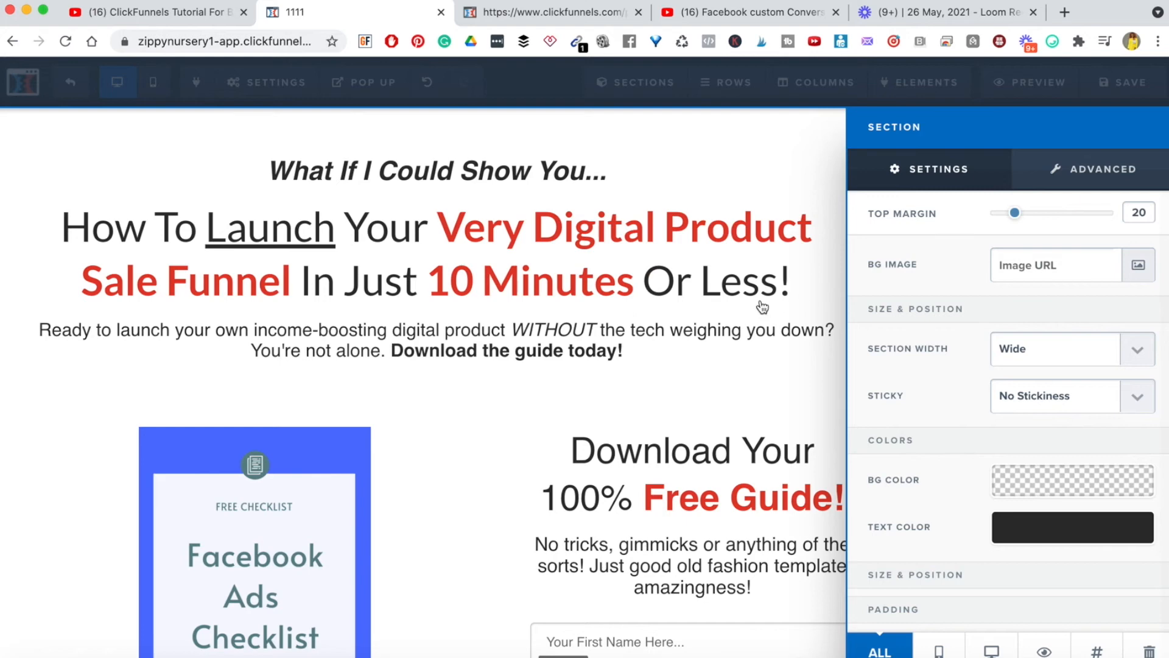
{"action": "left_click", "coordinate": [763, 308]}
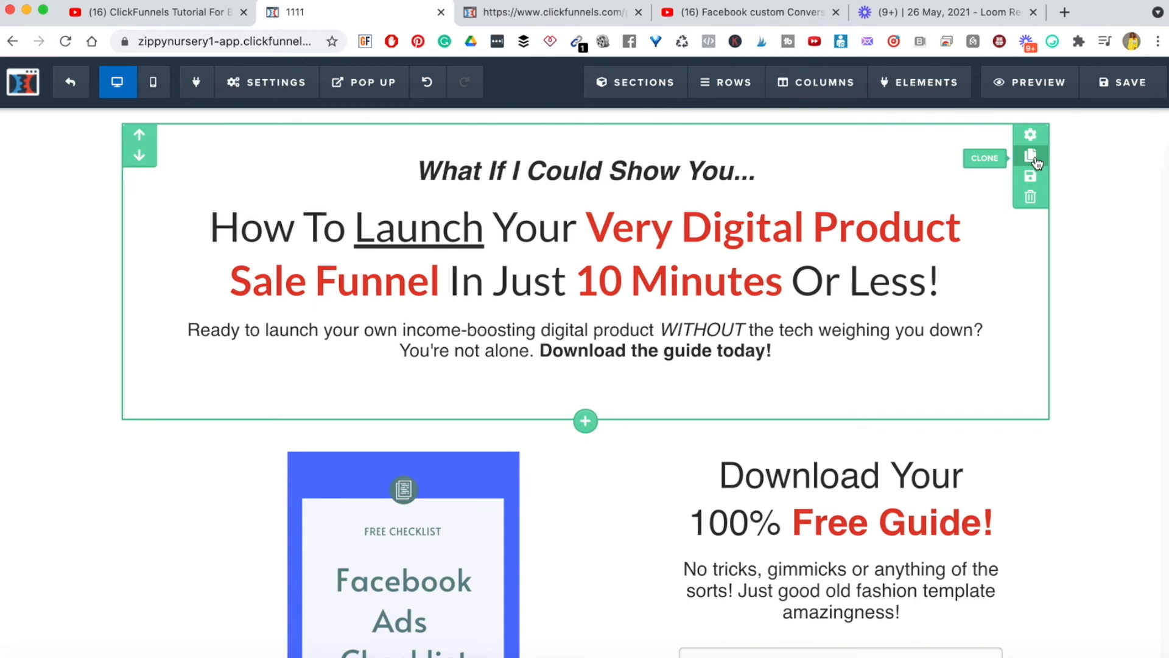
{"action": "left_click", "coordinate": [1036, 156]}
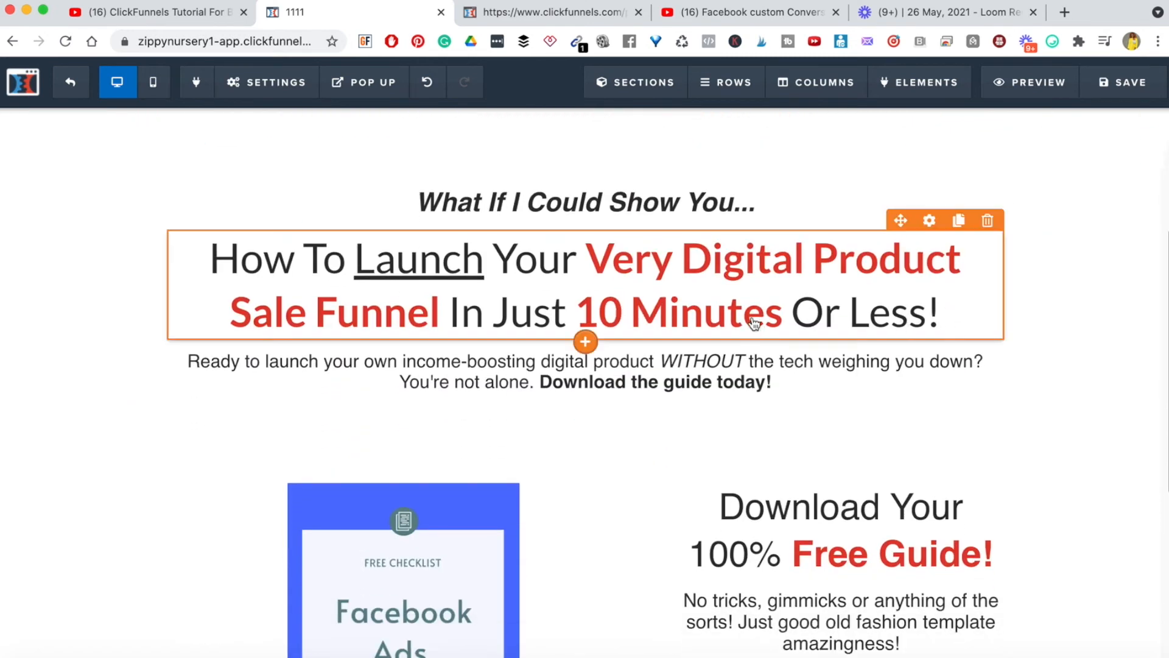
{"action": "scroll", "coordinate": [876, 318], "scroll_direction": "up", "scroll_amount": 5}
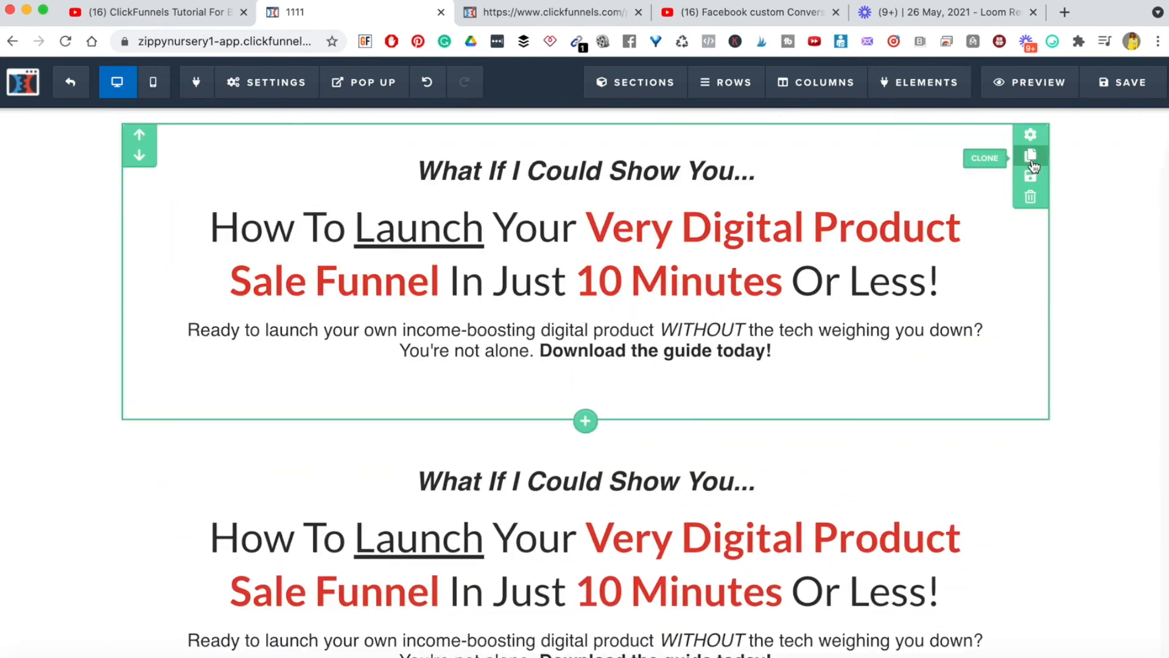
Set the original headline section to show on desktop only
{"action": "left_click", "coordinate": [1032, 134]}
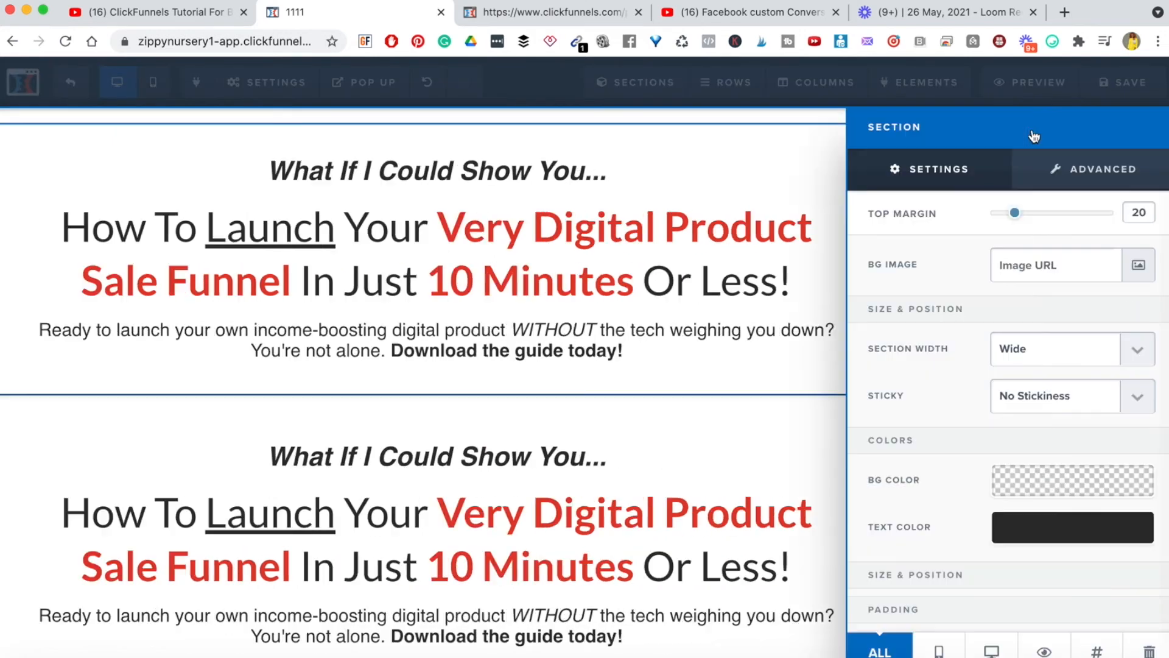
{"action": "left_click", "coordinate": [992, 652]}
{"action": "left_click", "coordinate": [745, 478]}
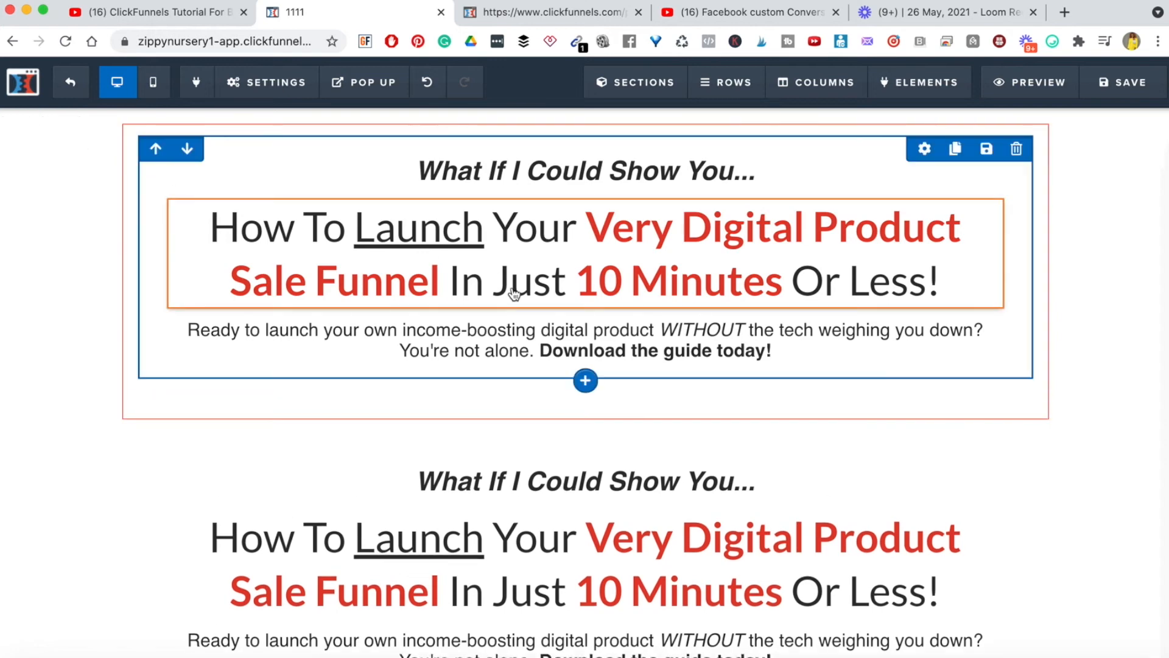
Set the cloned headline section to show on mobile only
{"action": "scroll", "coordinate": [1064, 301], "scroll_direction": "down", "scroll_amount": 3}
{"action": "scroll", "coordinate": [1063, 297], "scroll_direction": "down", "scroll_amount": 1}
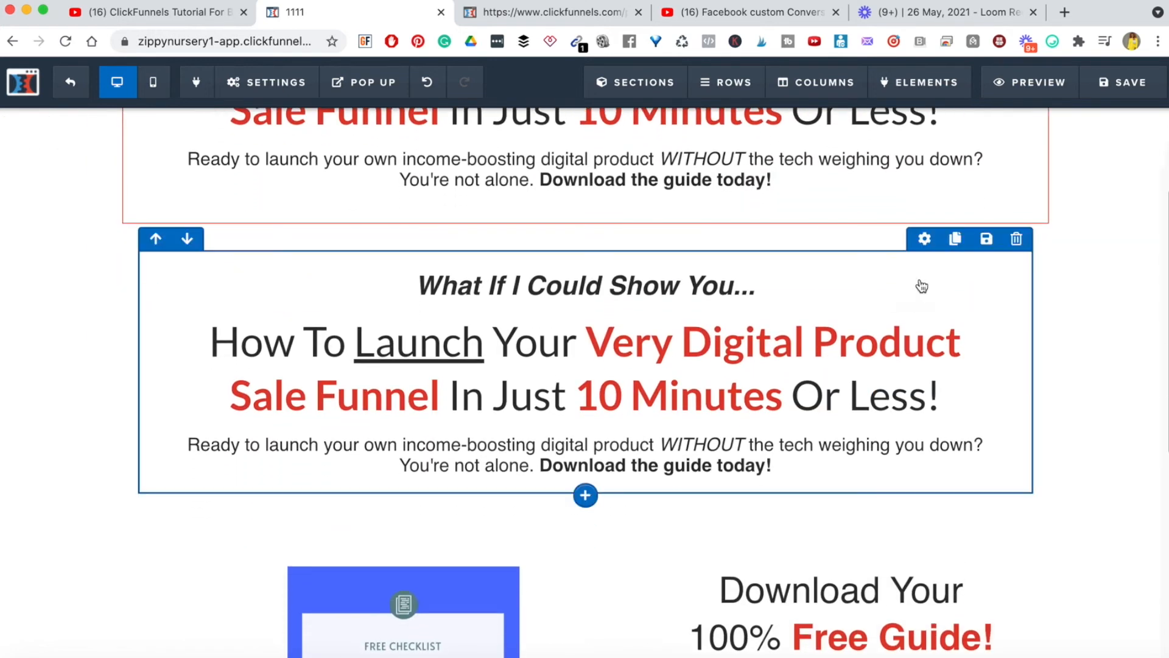
{"action": "left_click", "coordinate": [1031, 250]}
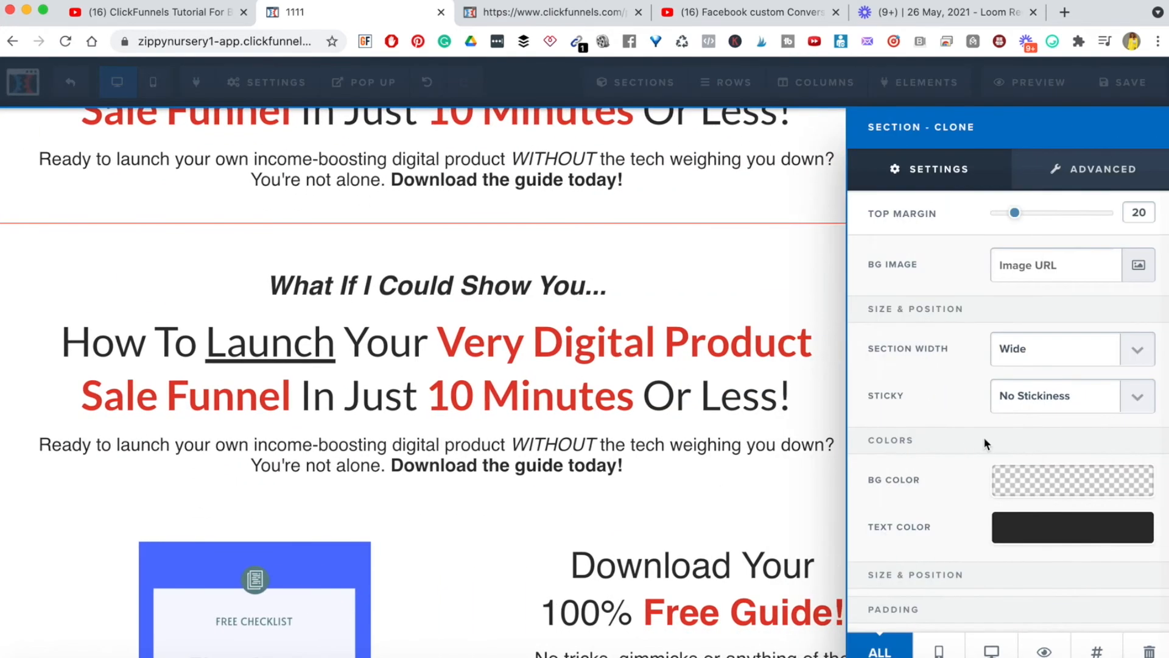
{"action": "left_click", "coordinate": [940, 651]}
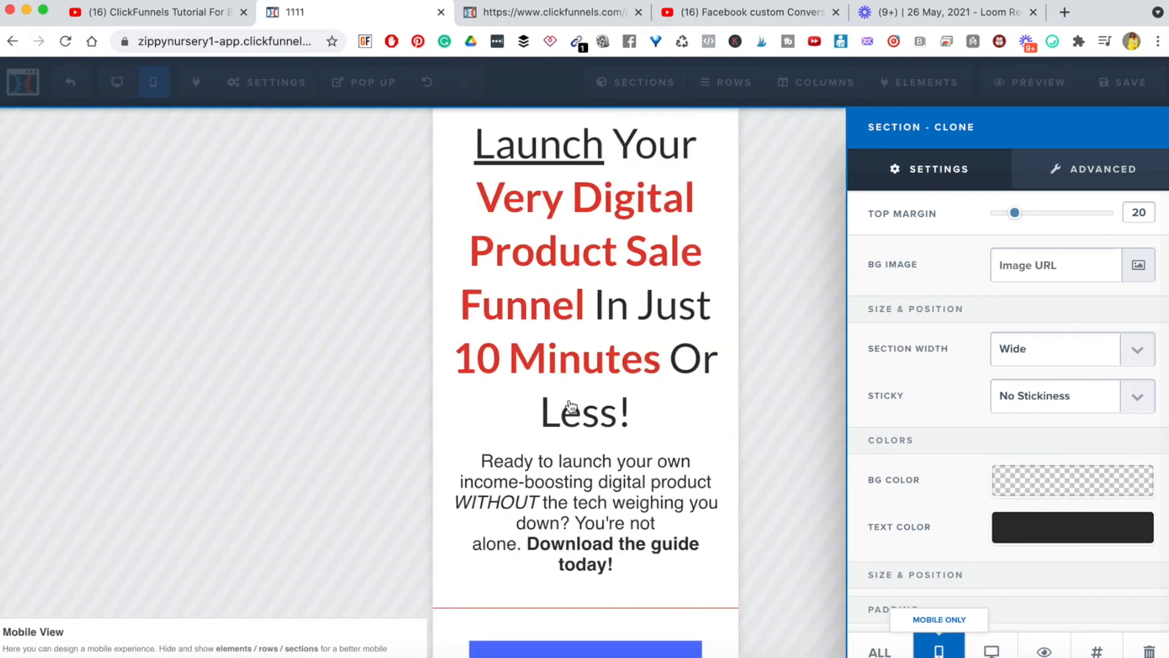
{"action": "left_click", "coordinate": [621, 261]}
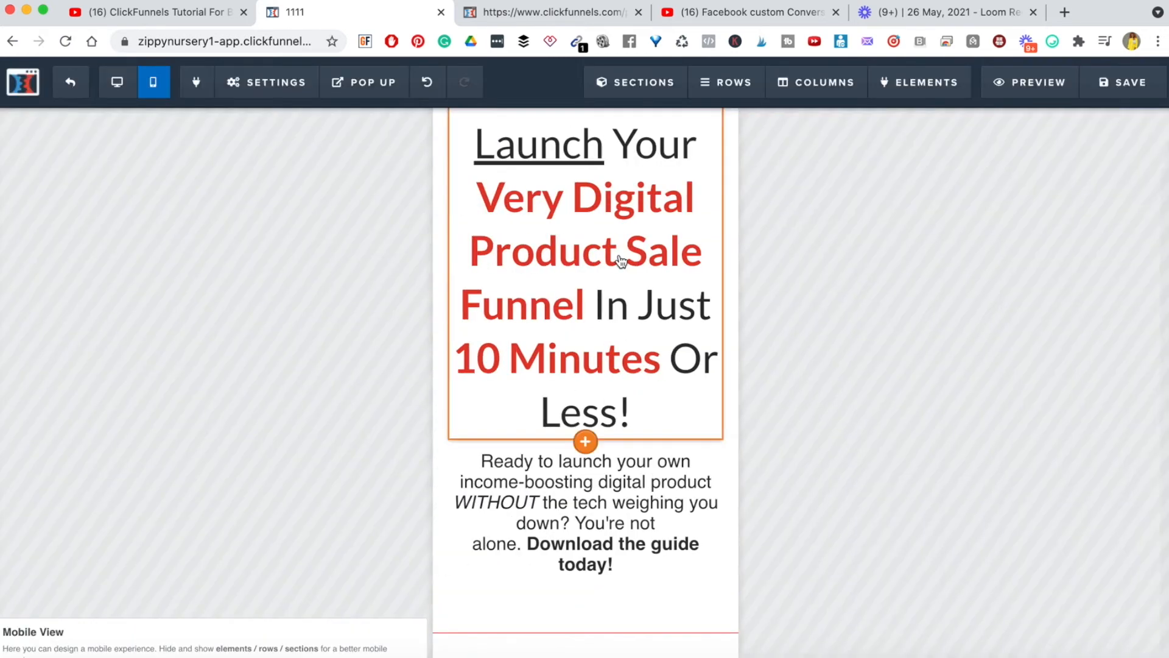
Set the font size of the "What If I Could Show You..." headline in the mobile-only section to 24
{"action": "scroll", "coordinate": [551, 311], "scroll_direction": "up", "scroll_amount": 3}
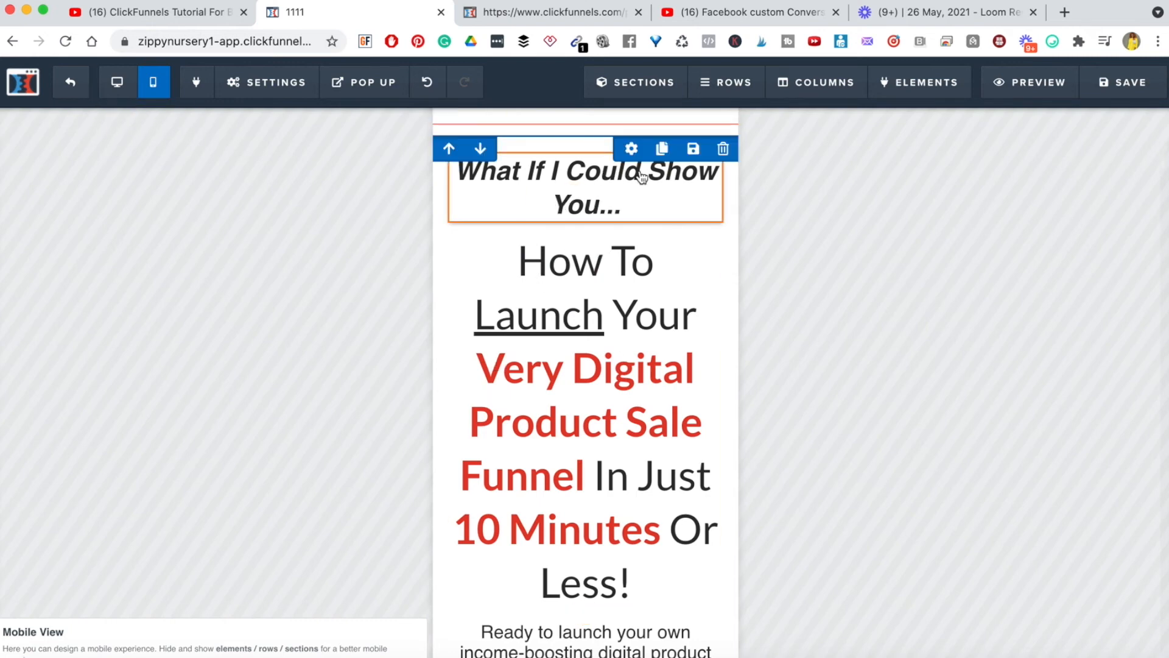
{"action": "left_click", "coordinate": [572, 144]}
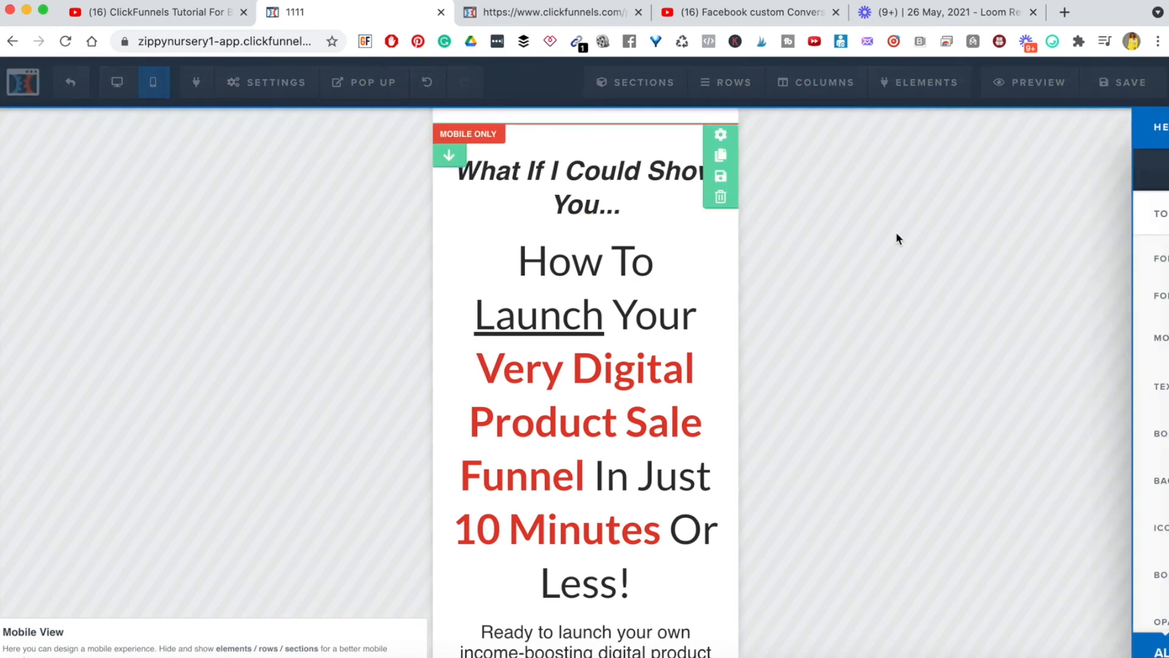
{"action": "left_click_drag", "start_coordinate": [1035, 300], "coordinate": [1020, 303]}
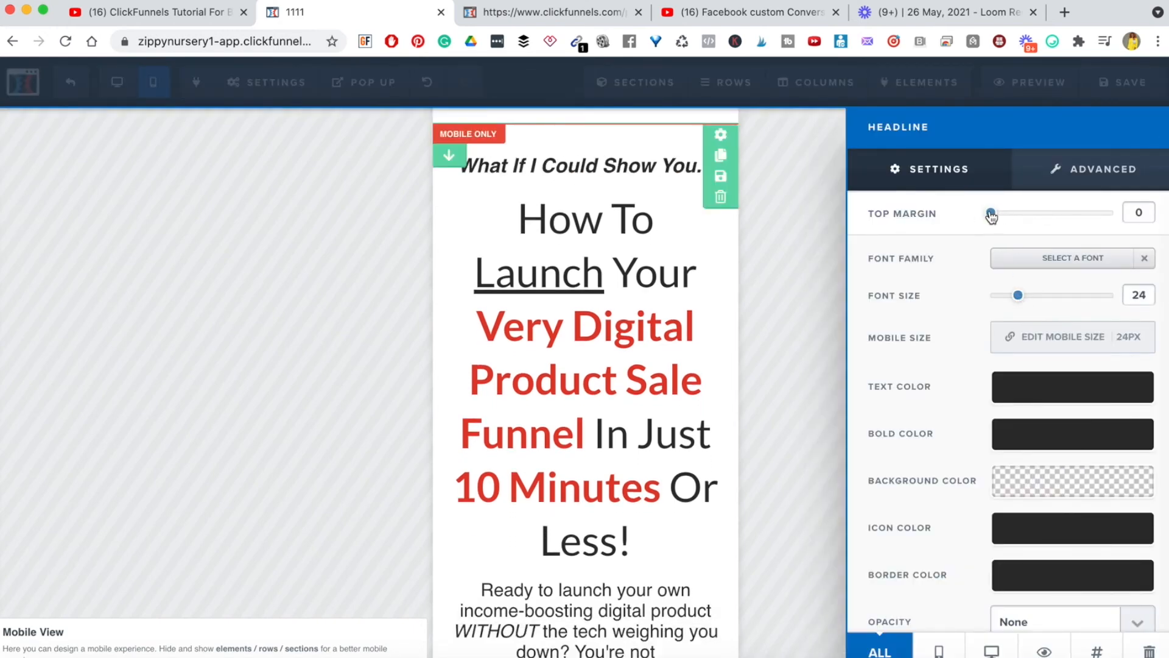
{"action": "left_click", "coordinate": [723, 142]}
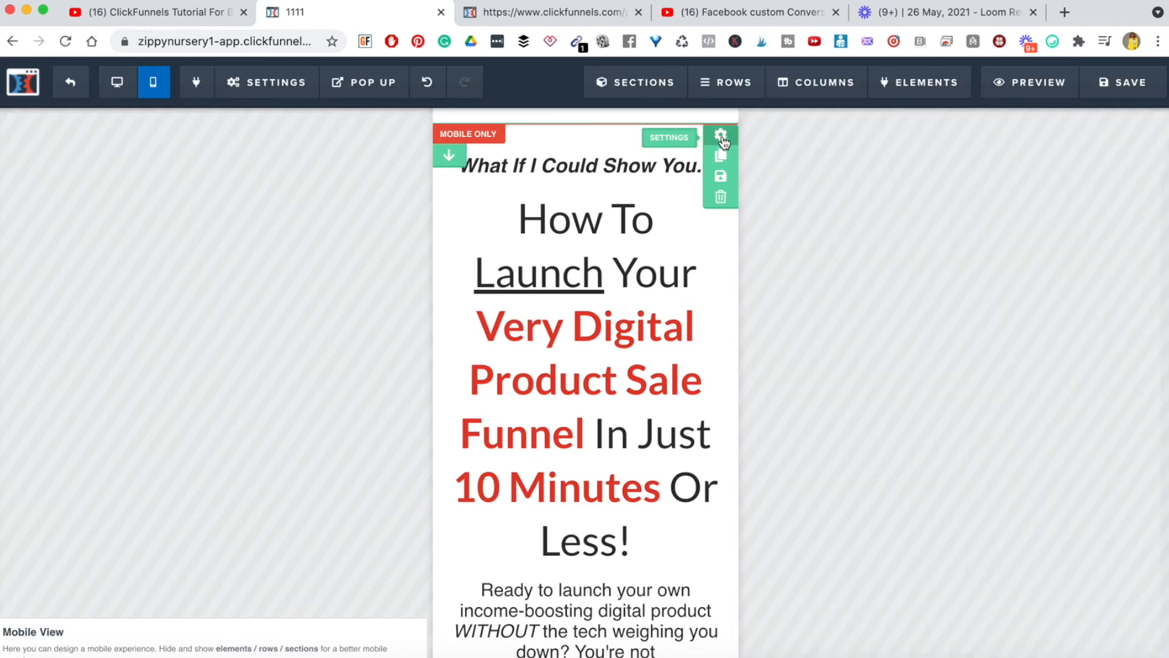
Reduce the top margin of the mobile-only headline section
{"action": "left_click", "coordinate": [722, 137]}
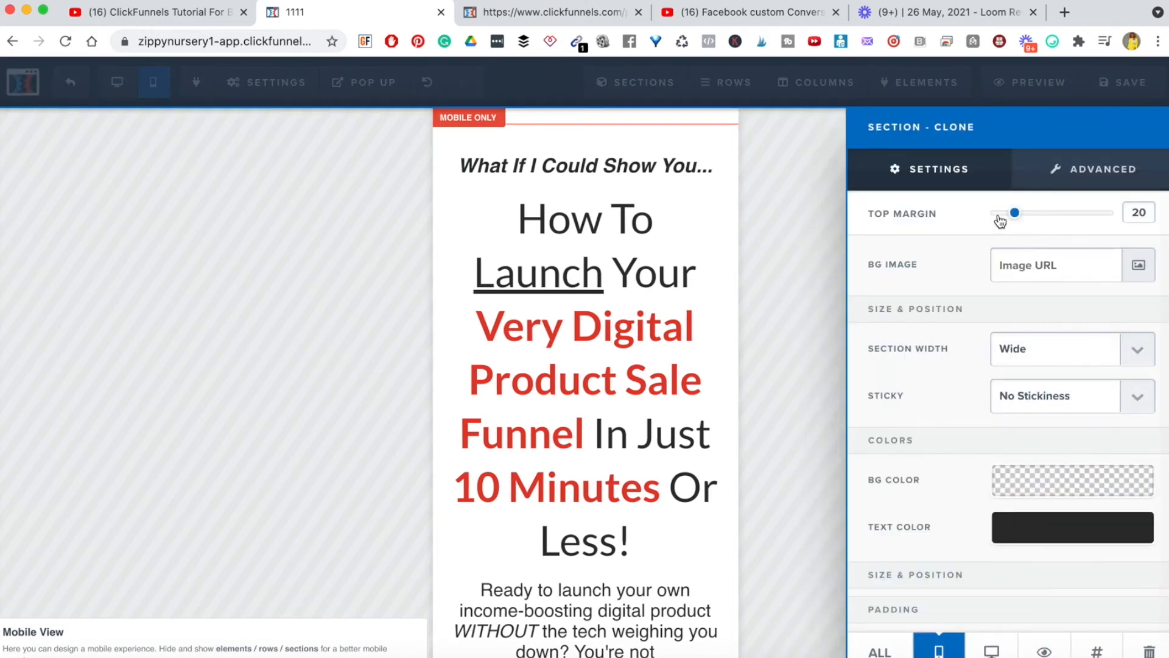
{"action": "left_click_drag", "start_coordinate": [1000, 220], "coordinate": [974, 227]}
{"action": "left_click", "coordinate": [670, 267]}
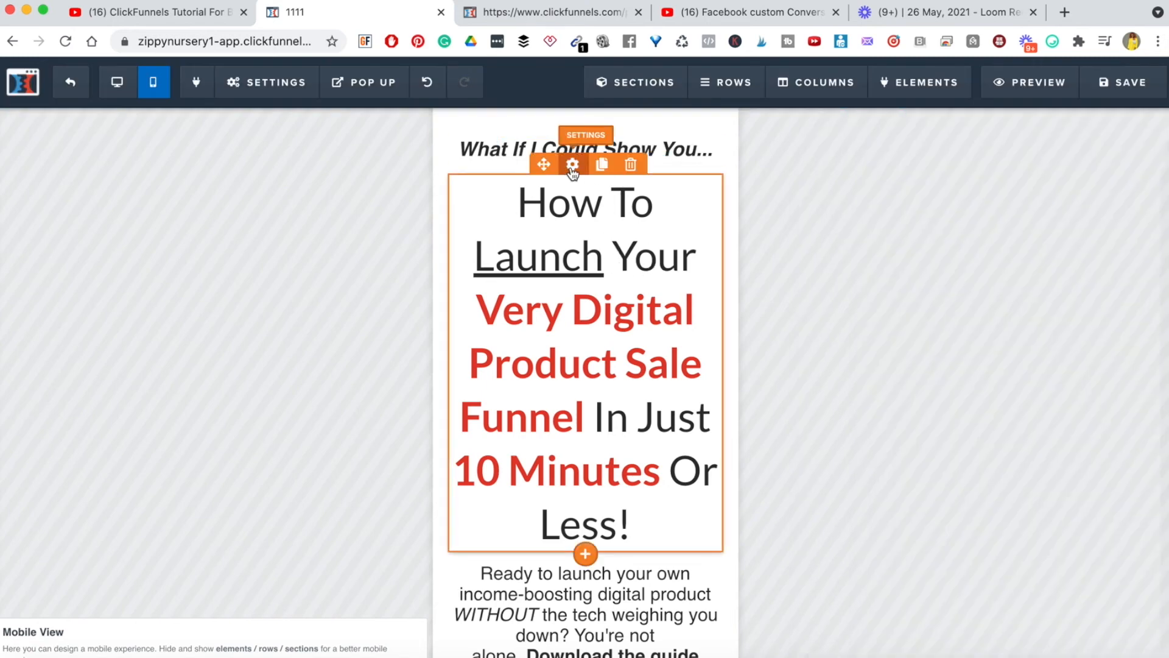
Set the font size of the "How To Launch Your Very Digital Product Sale Funnel" headline in the mobile-only section to 28 and compare with the desktop view
{"action": "left_click", "coordinate": [605, 290]}
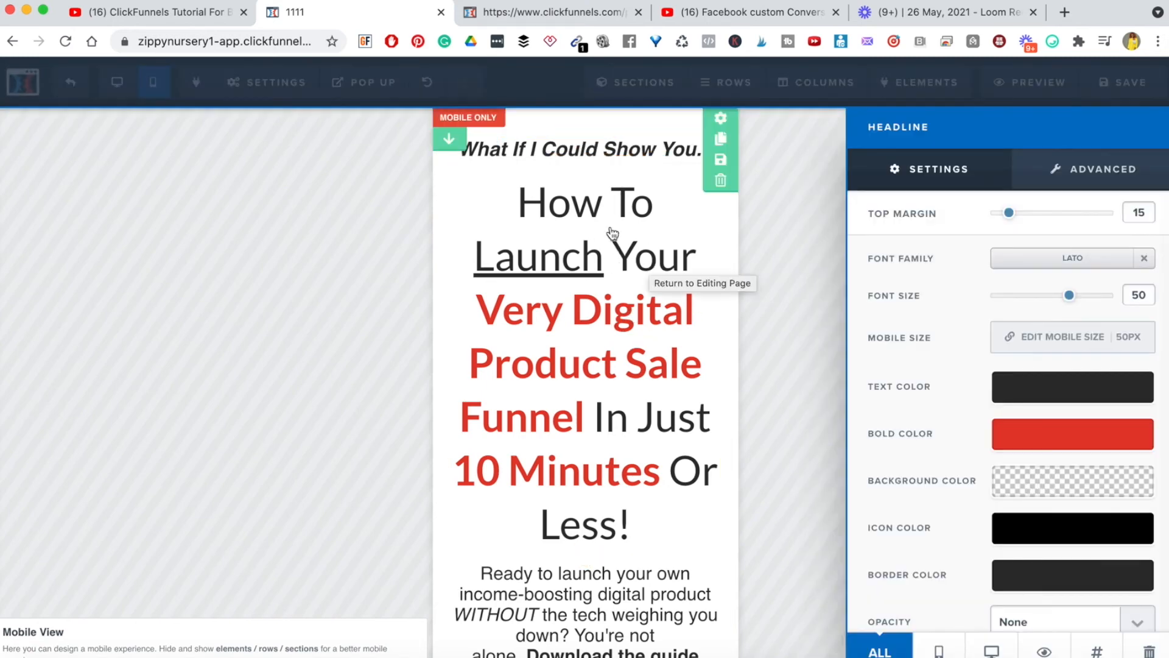
{"action": "left_click", "coordinate": [635, 295]}
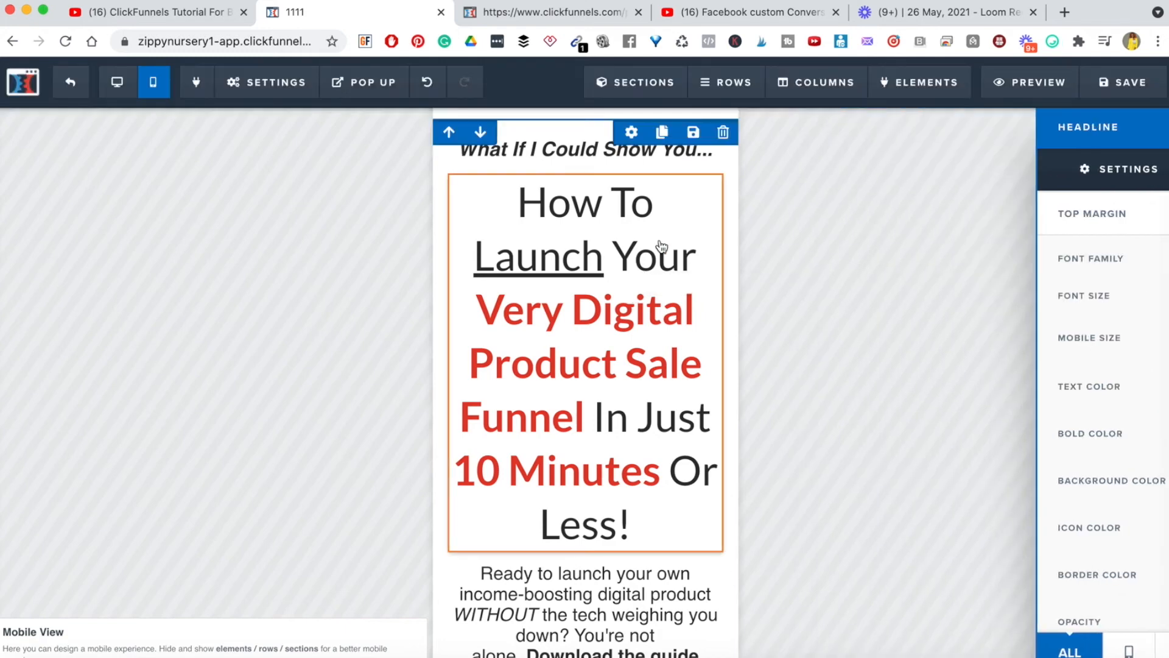
{"action": "left_click", "coordinate": [573, 166]}
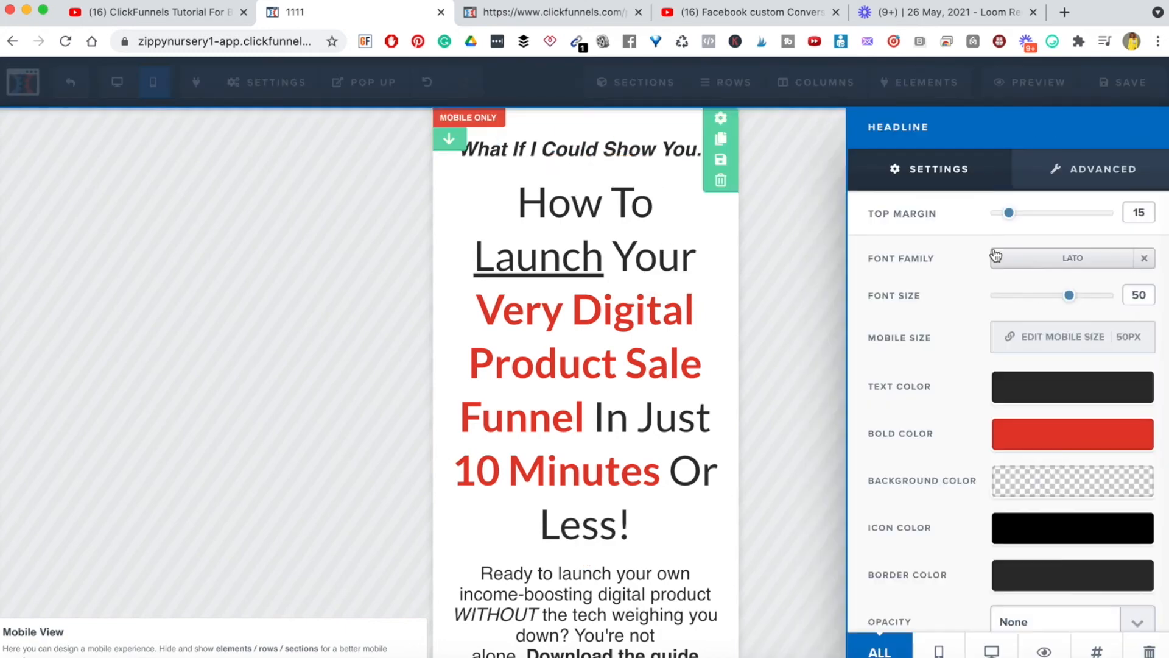
{"action": "left_click_drag", "start_coordinate": [1070, 297], "coordinate": [1029, 304]}
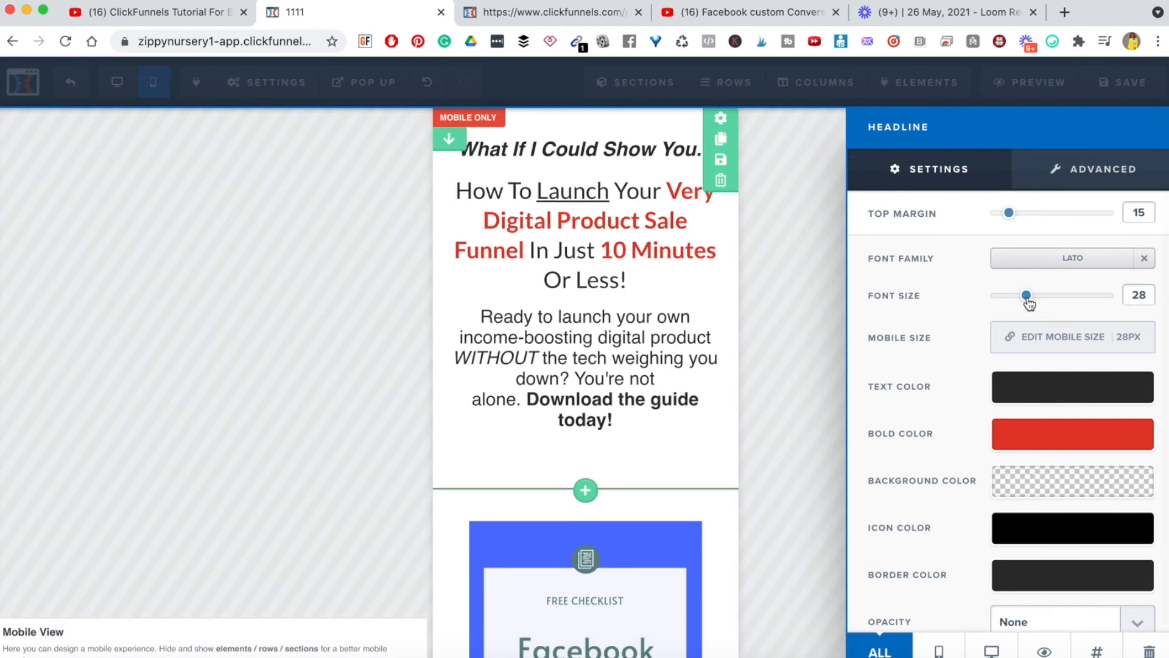
{"action": "left_click", "coordinate": [609, 372]}
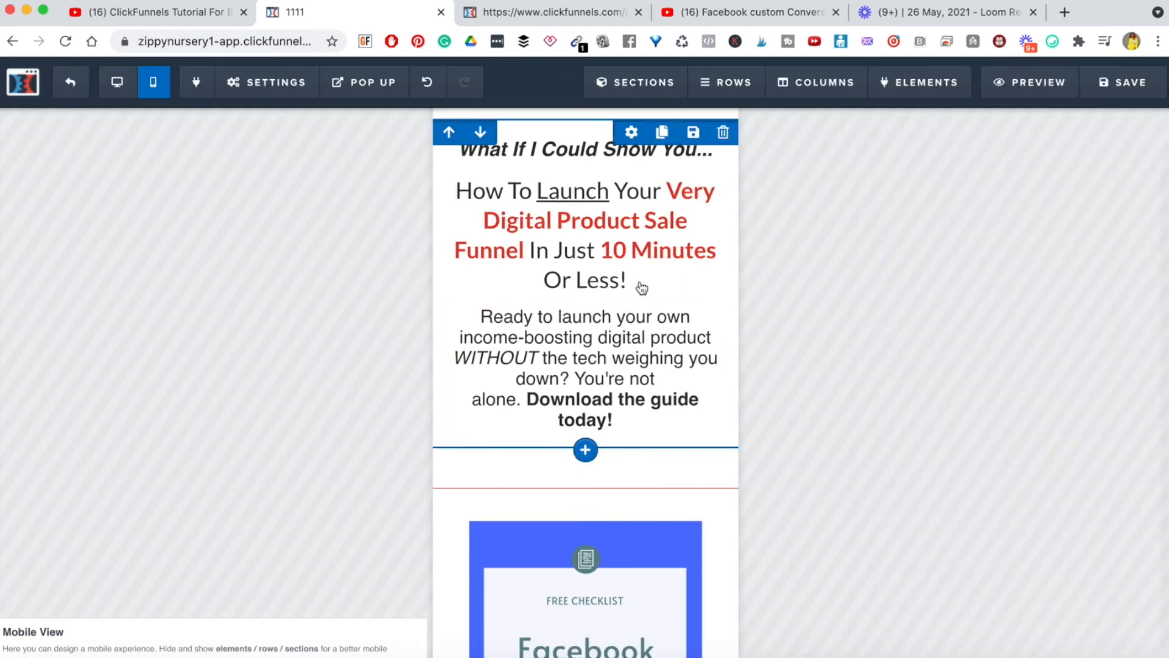
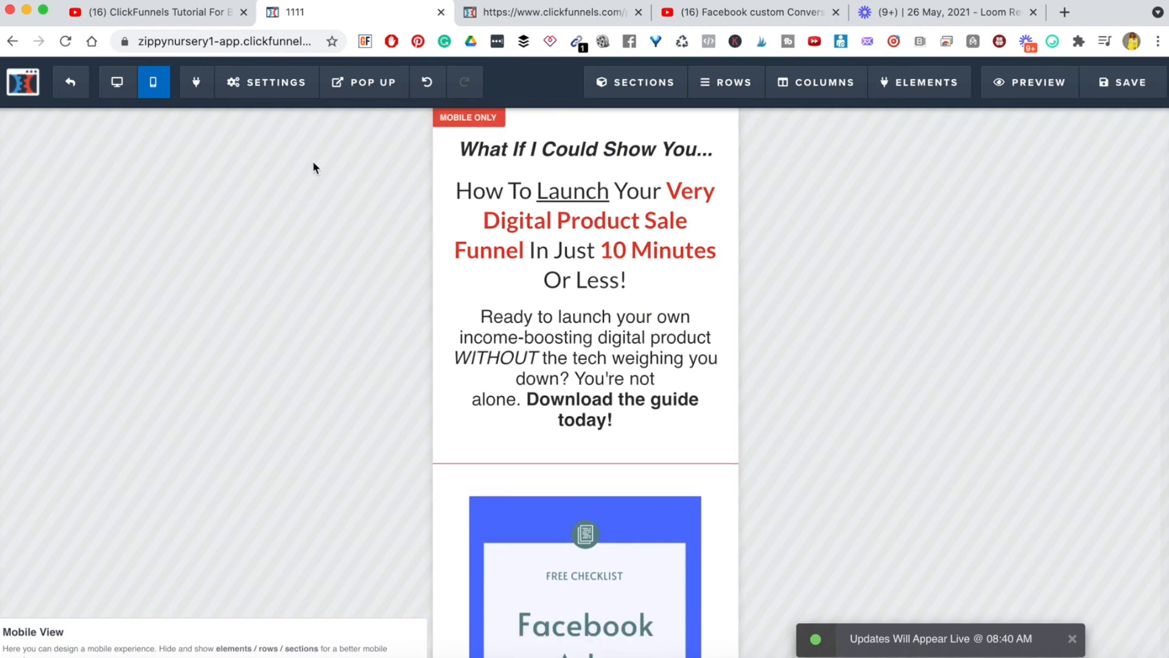
{"action": "left_click", "coordinate": [117, 86]}
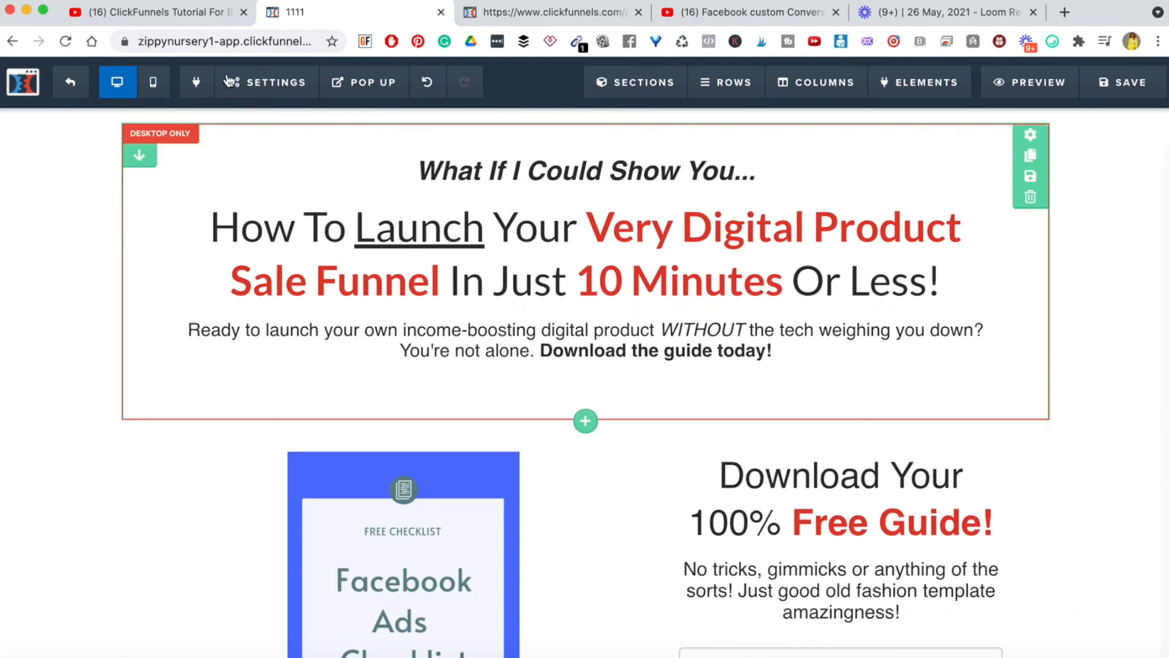
{"action": "left_click", "coordinate": [153, 85]}
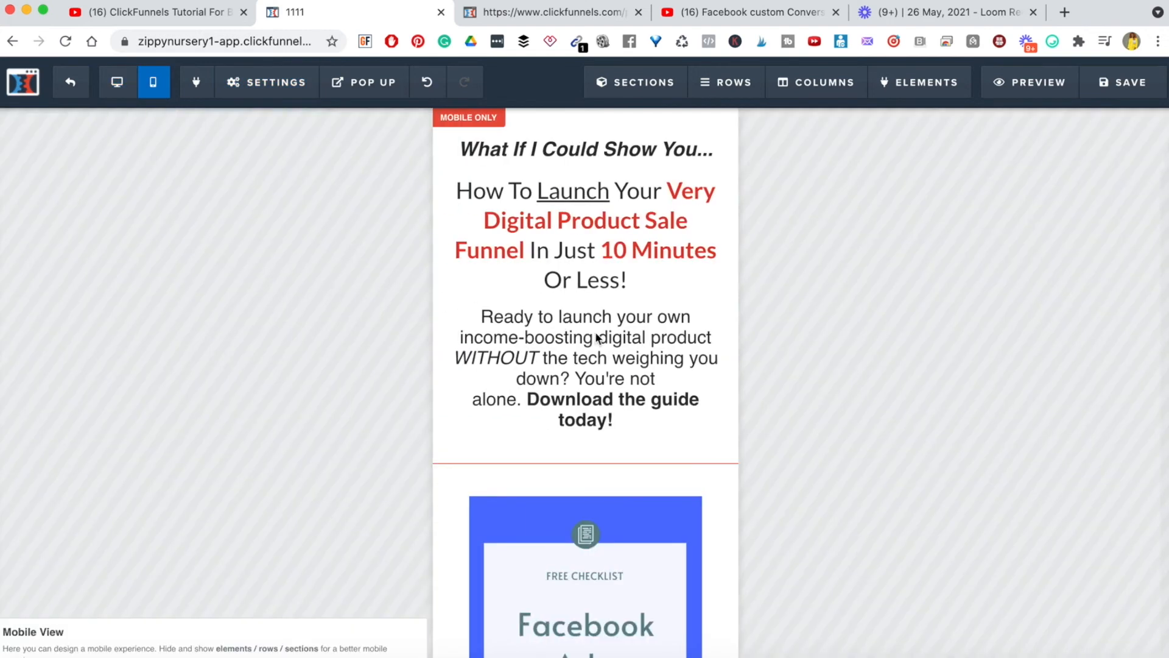
Set the font size of the "Ready to launch your own" sub-headline in the mobile-only section to 16 and save the page
{"action": "left_click", "coordinate": [572, 295]}
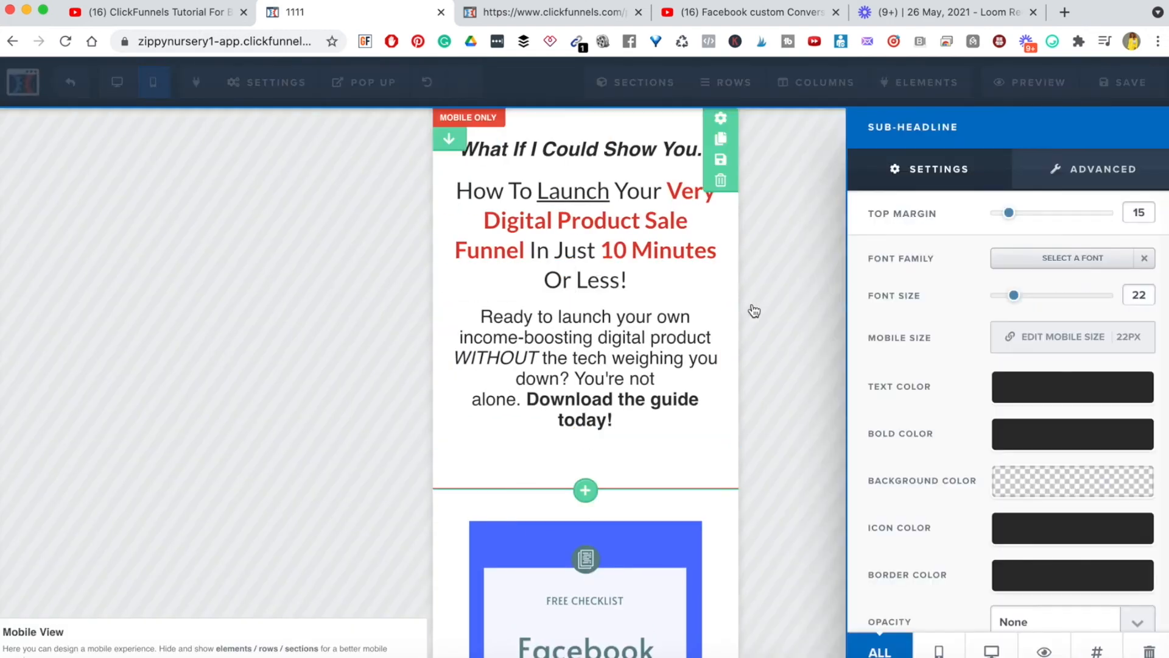
{"action": "left_click_drag", "start_coordinate": [1014, 297], "coordinate": [1004, 298]}
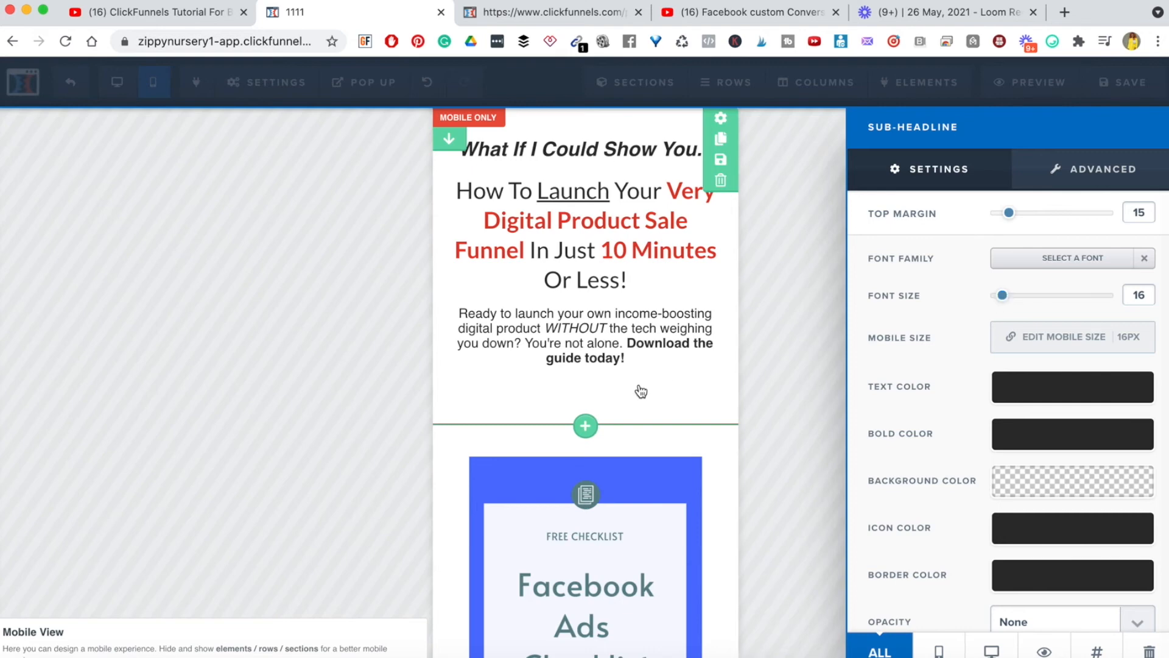
{"action": "left_click", "coordinate": [744, 295]}
{"action": "left_click", "coordinate": [1133, 83]}
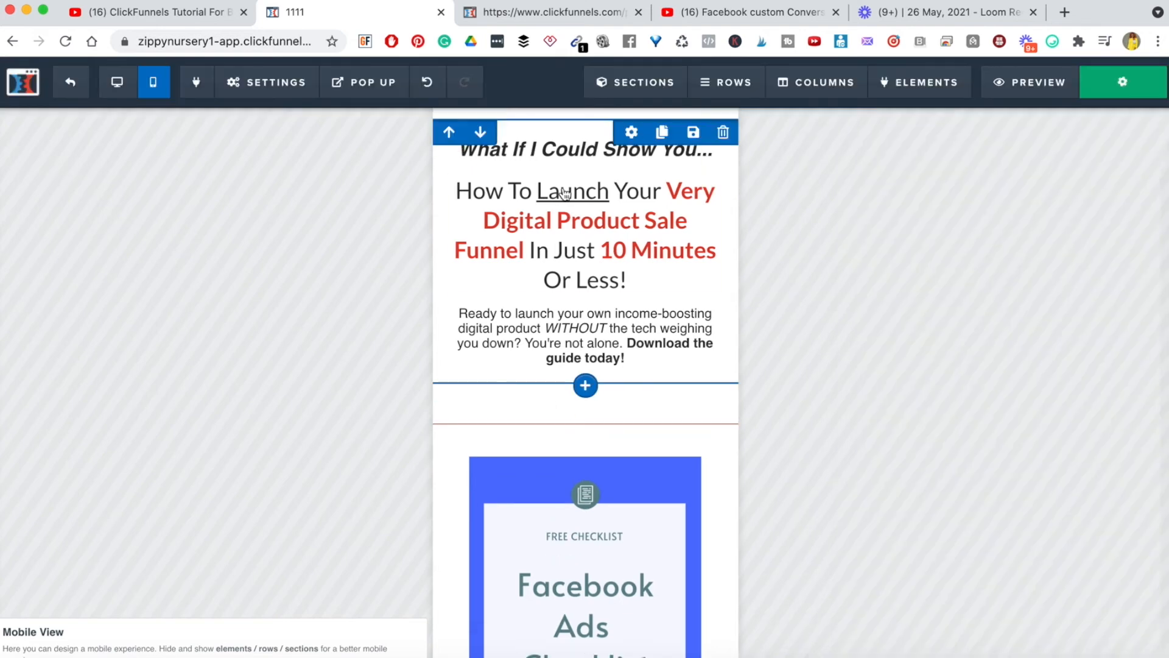
In the desktop view, clone the section holding the Facebook Ads Checklist image and the opt-in form
{"action": "left_click", "coordinate": [119, 85]}
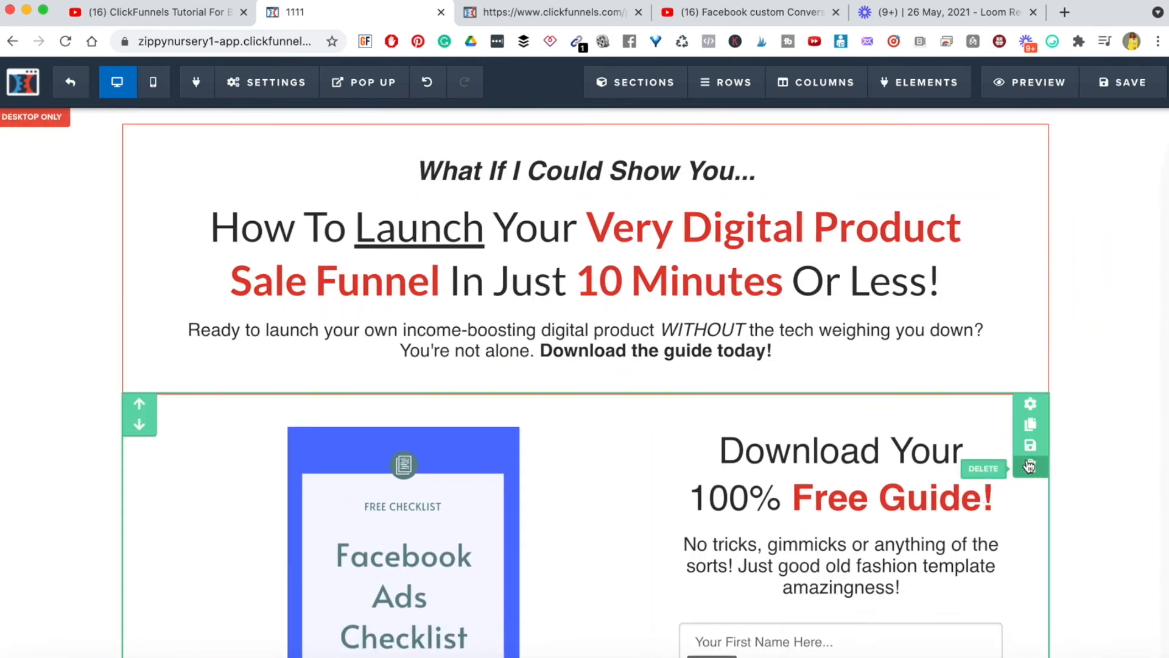
{"action": "scroll", "coordinate": [1030, 466], "scroll_direction": "down", "scroll_amount": 5}
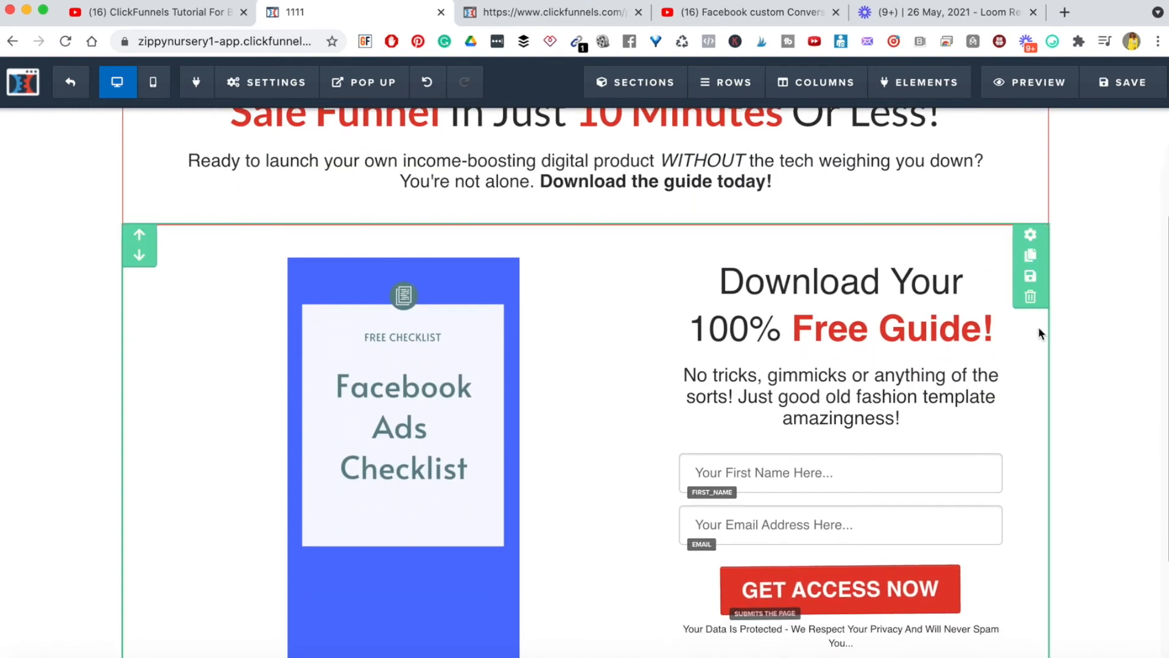
{"action": "left_click", "coordinate": [1029, 253]}
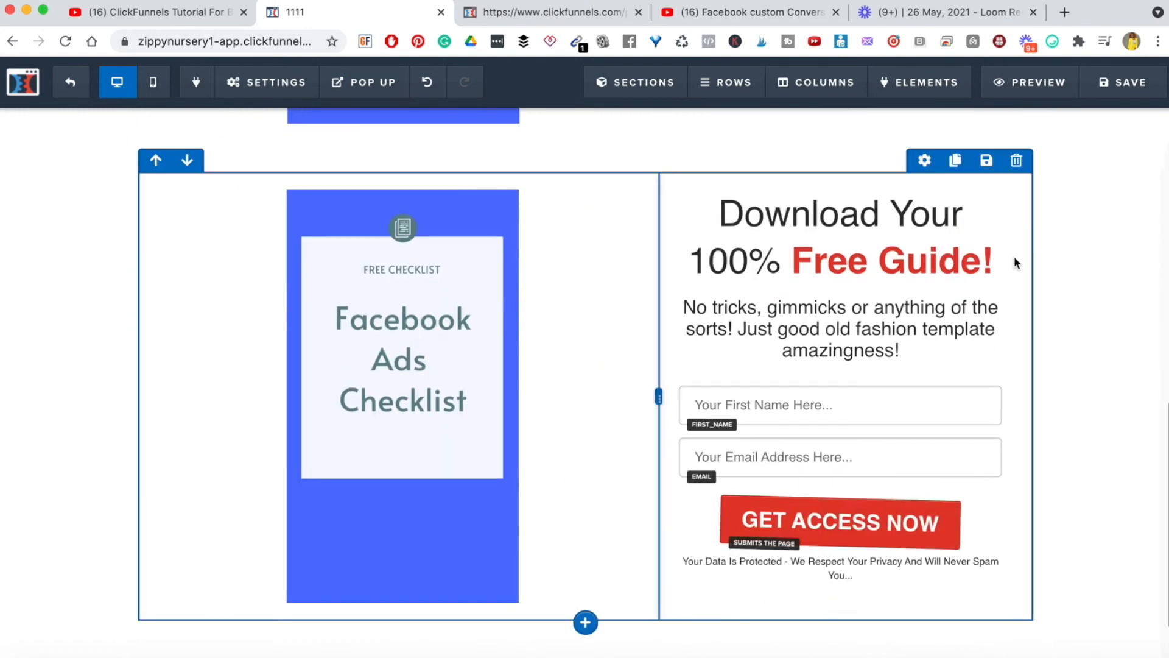
Set the original checklist and opt-in form section to show on desktop only
{"action": "left_click", "coordinate": [1030, 237]}
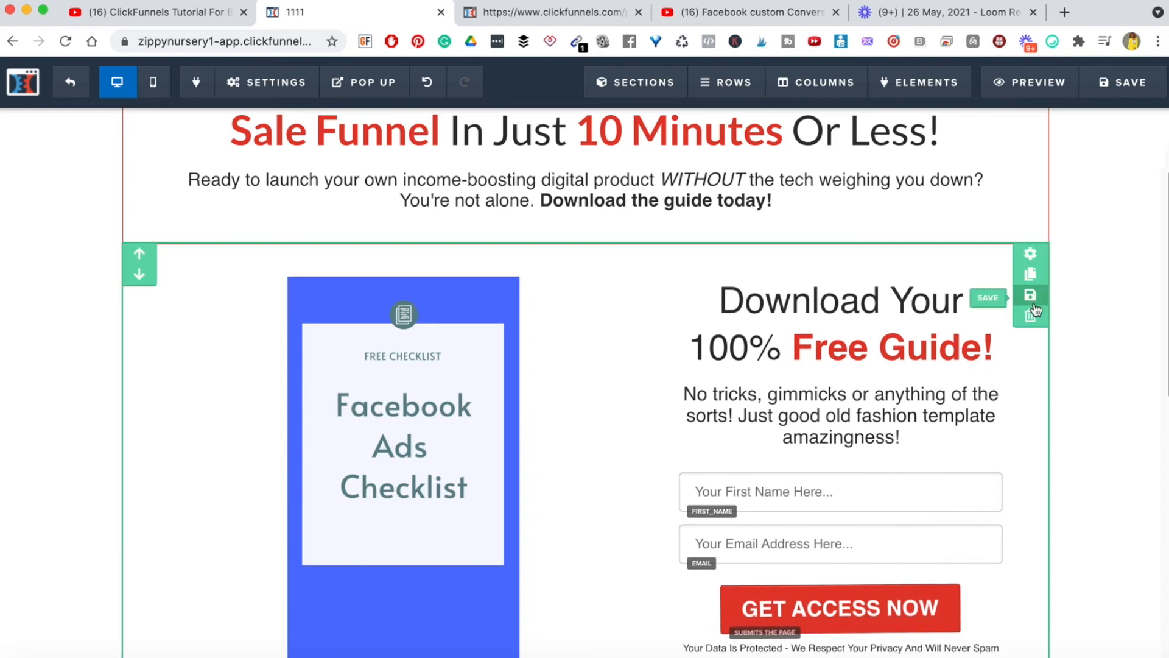
{"action": "left_click", "coordinate": [1030, 255]}
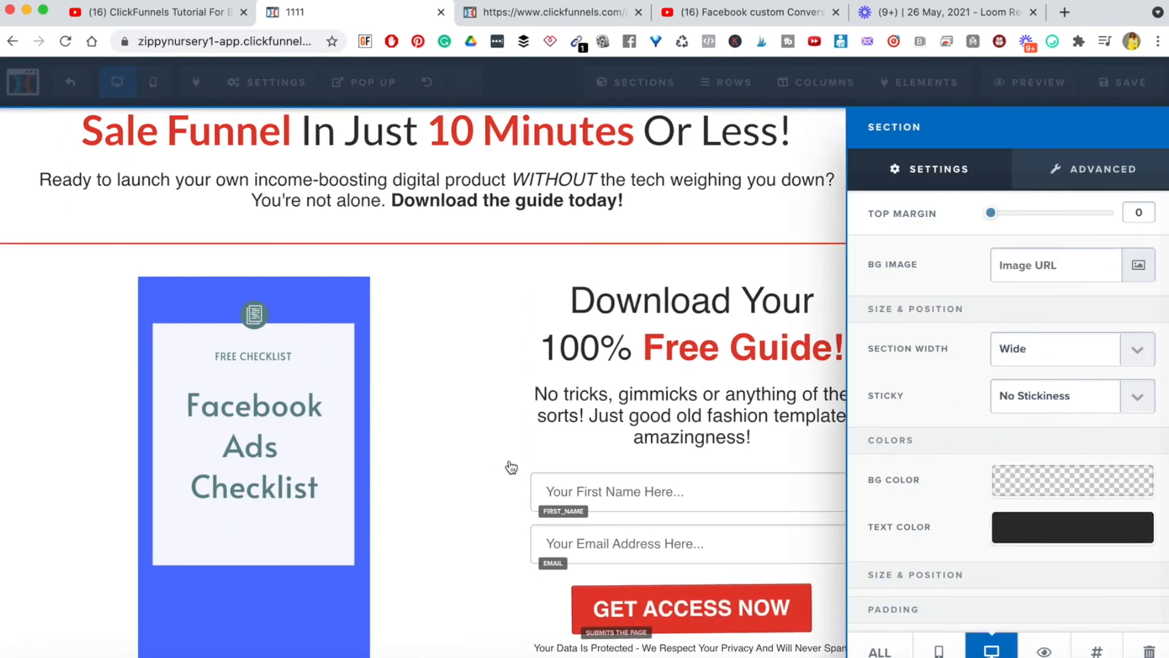
{"action": "left_click", "coordinate": [486, 452]}
Set the cloned checklist and opt-in form section to show on mobile only
{"action": "scroll", "coordinate": [981, 475], "scroll_direction": "down", "scroll_amount": 6}
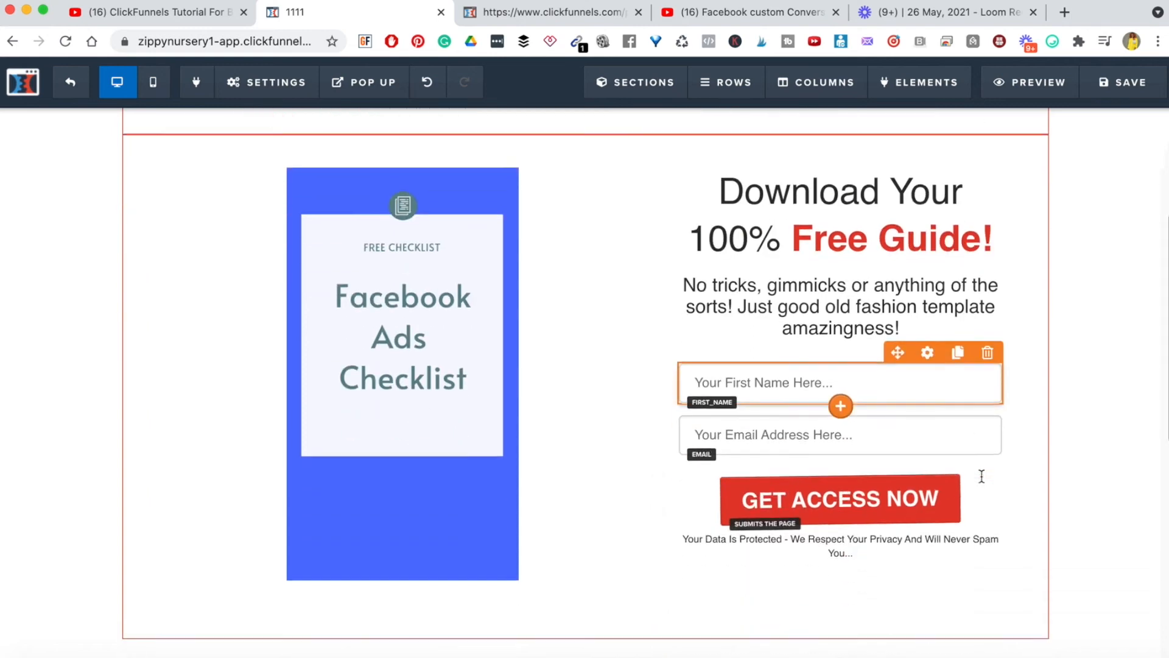
{"action": "scroll", "coordinate": [983, 481], "scroll_direction": "down", "scroll_amount": 3}
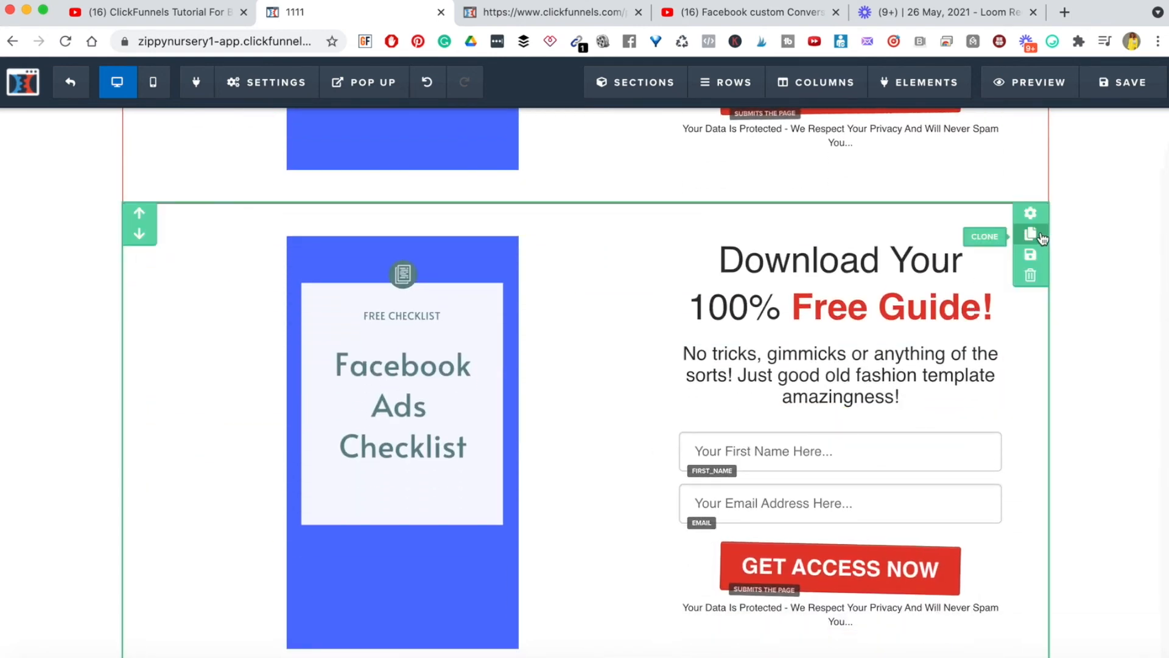
{"action": "left_click", "coordinate": [1030, 214]}
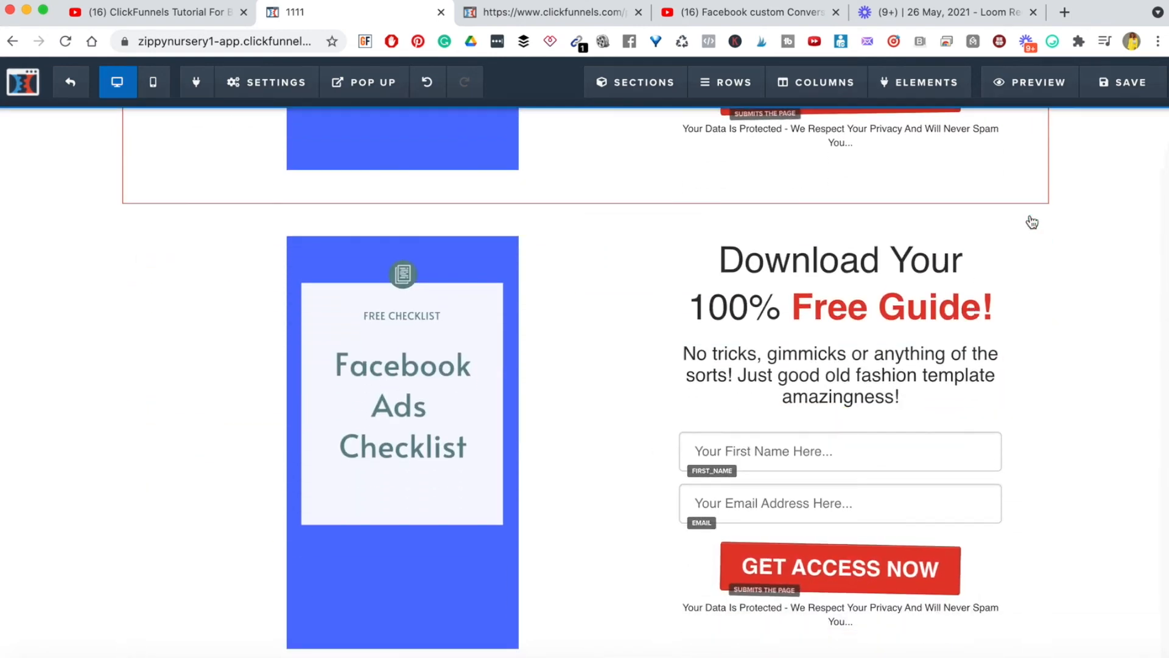
{"action": "left_click", "coordinate": [939, 652]}
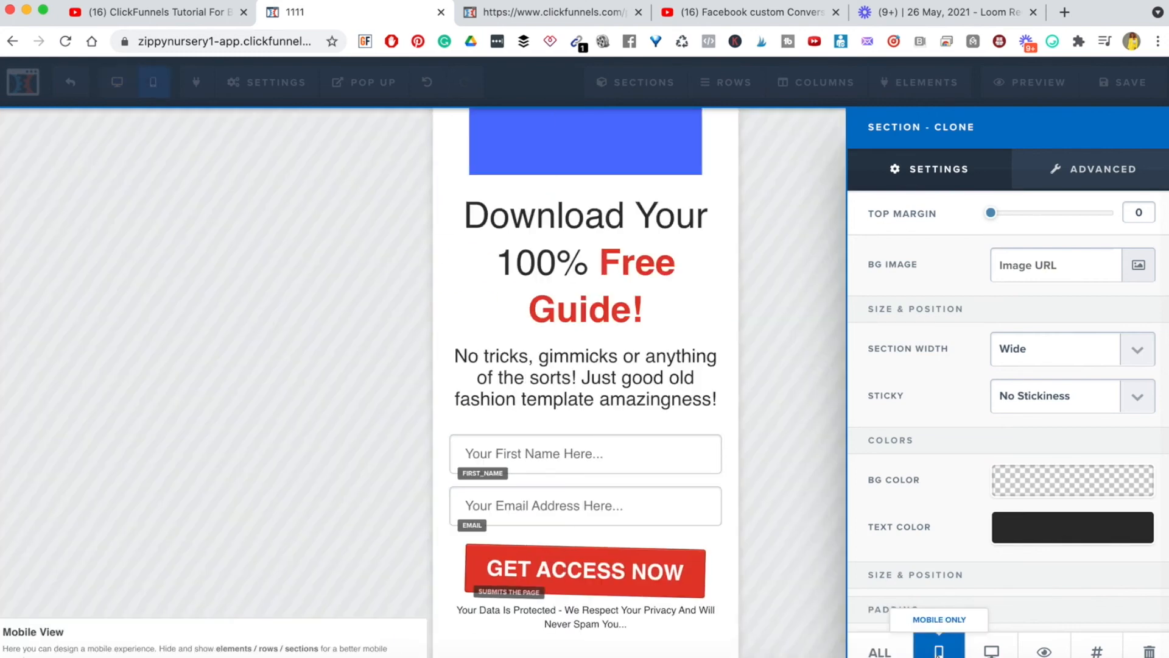
{"action": "left_click", "coordinate": [609, 354]}
In the mobile view, move the "Download Your 100% Free Guide!" headline from below the checklist image to directly under the sub-headline in the mobile-only headline section
{"action": "scroll", "coordinate": [633, 317], "scroll_direction": "up", "scroll_amount": 4}
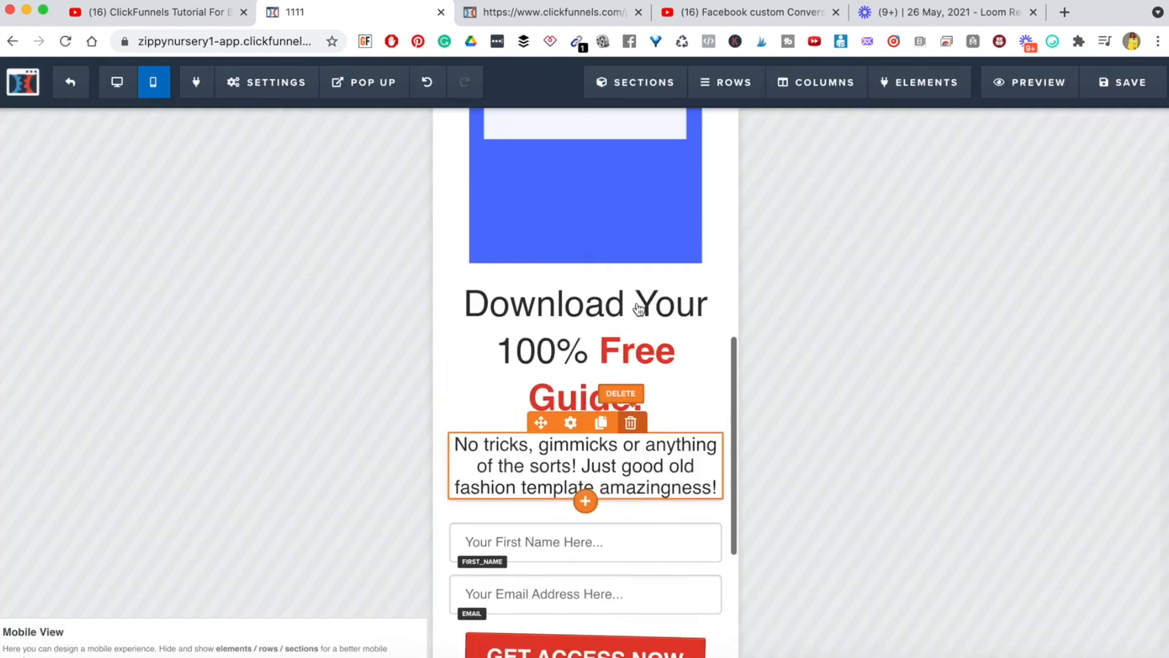
{"action": "scroll", "coordinate": [634, 308], "scroll_direction": "down", "scroll_amount": 3}
{"action": "scroll", "coordinate": [639, 310], "scroll_direction": "up", "scroll_amount": 7}
{"action": "scroll", "coordinate": [639, 310], "scroll_direction": "up", "scroll_amount": 5}
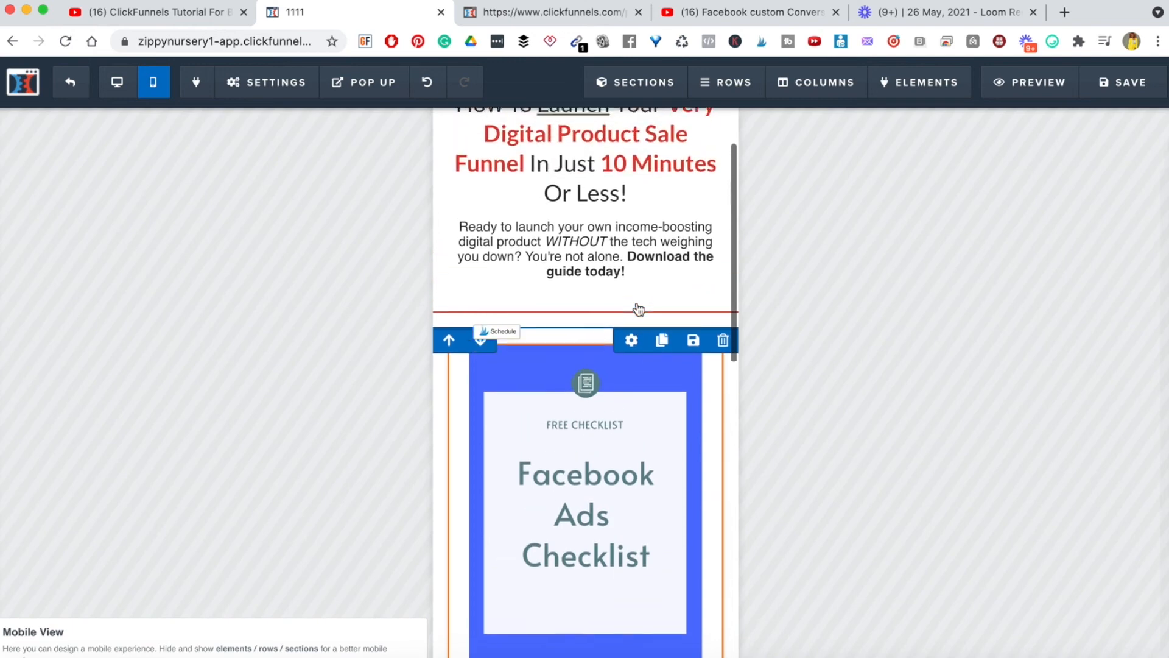
{"action": "scroll", "coordinate": [565, 463], "scroll_direction": "down", "scroll_amount": 18}
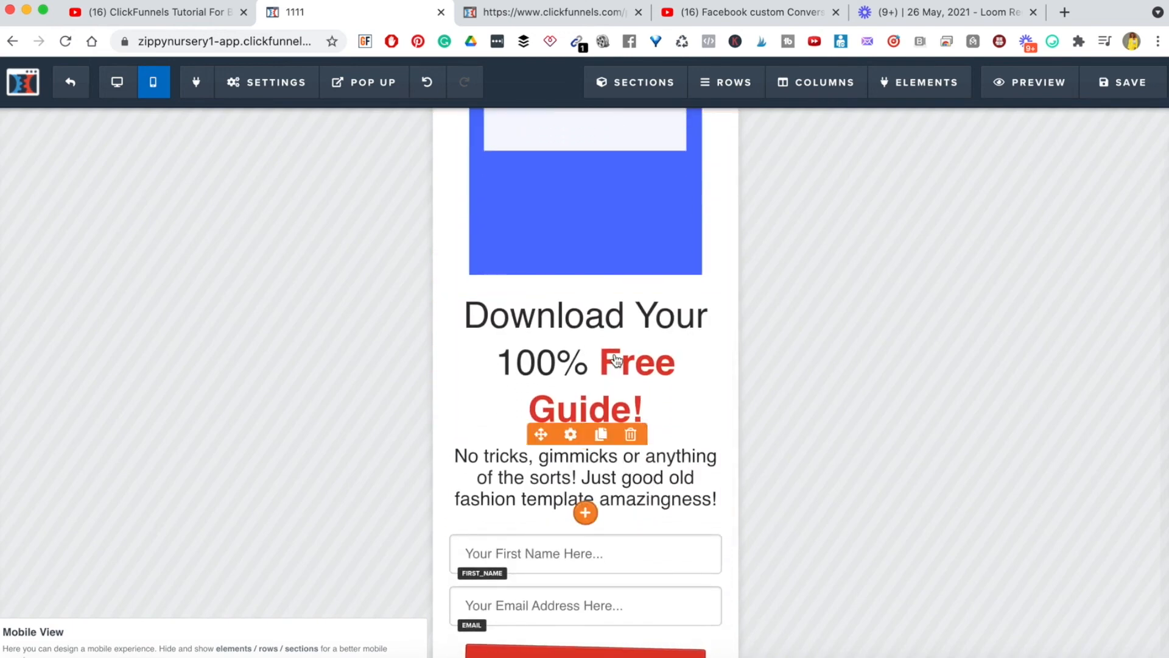
{"action": "scroll", "coordinate": [615, 359], "scroll_direction": "down", "scroll_amount": 1}
{"action": "scroll", "coordinate": [616, 354], "scroll_direction": "up", "scroll_amount": 4}
{"action": "scroll", "coordinate": [606, 567], "scroll_direction": "down", "scroll_amount": 9}
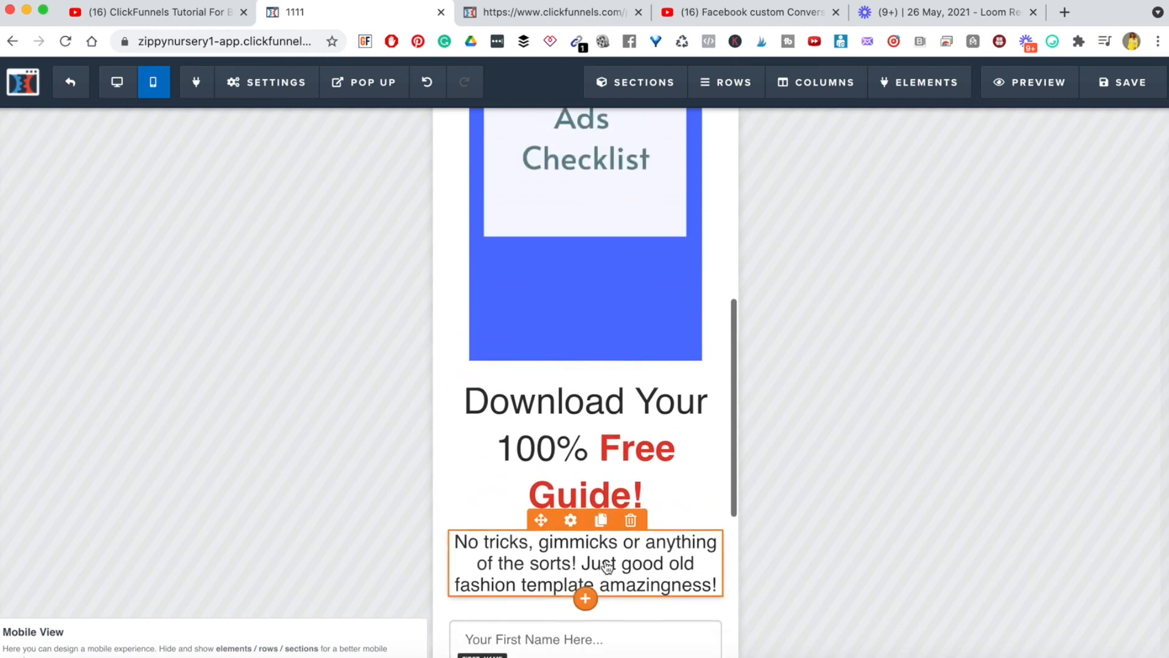
{"action": "scroll", "coordinate": [609, 548], "scroll_direction": "up", "scroll_amount": 11}
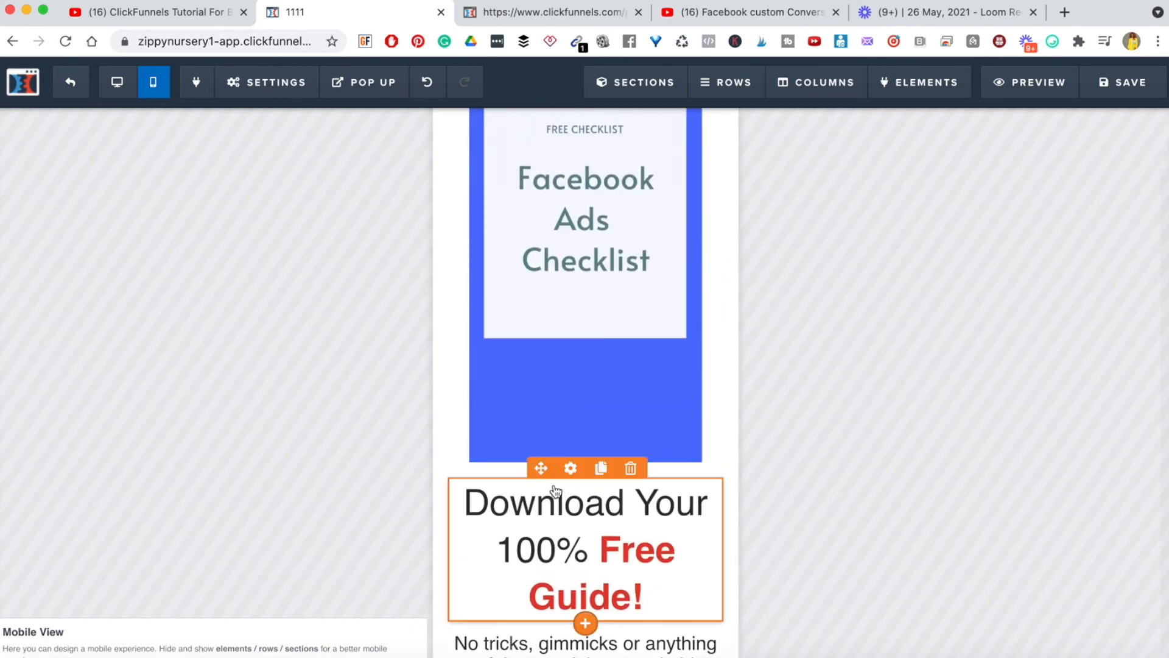
{"action": "left_click_drag", "start_coordinate": [543, 469], "coordinate": [543, 369]}
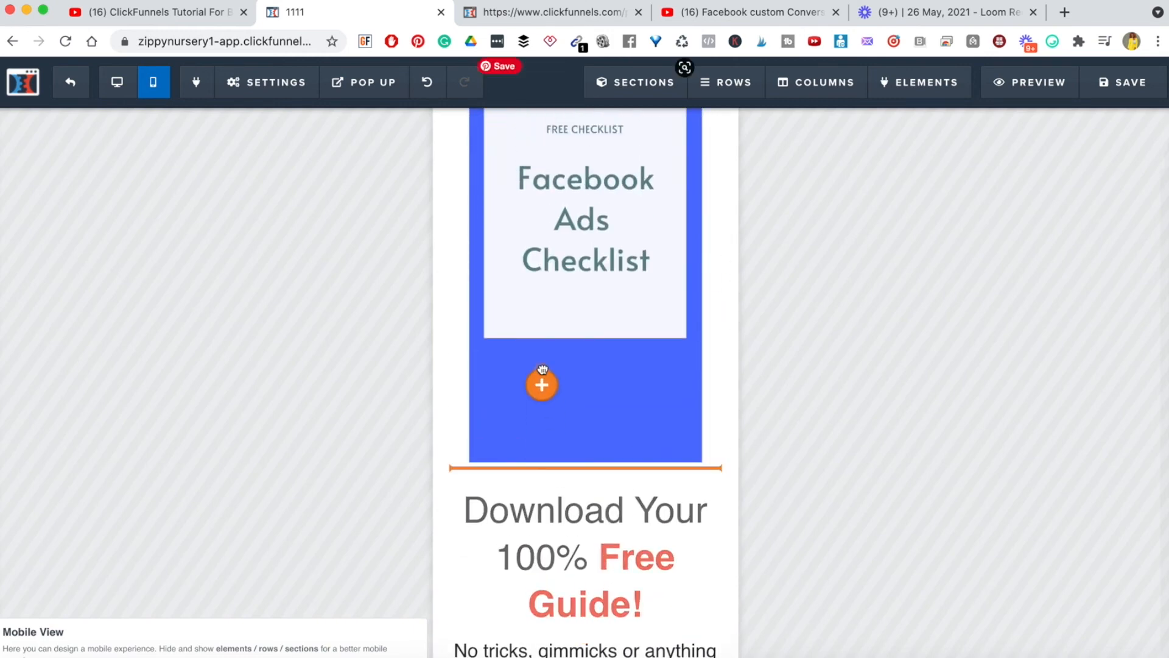
{"action": "left_click_drag", "start_coordinate": [565, 291], "coordinate": [576, 408]}
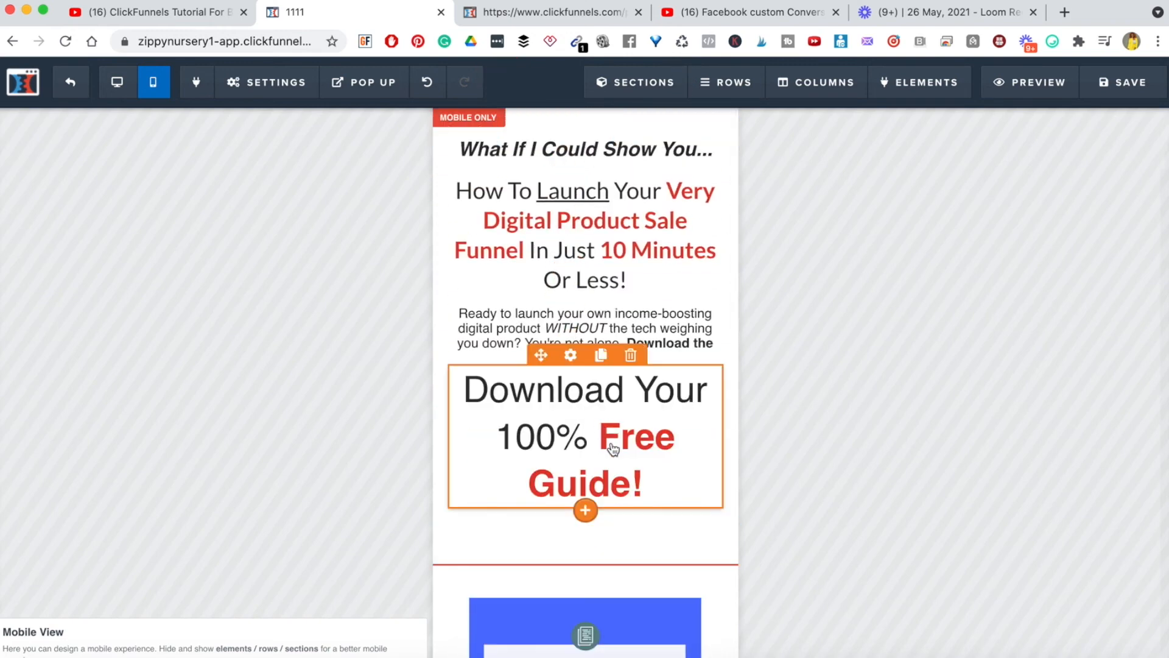
Set the font size of the "Download Your 100% Free Guide!" headline in the mobile-only section to 26
{"action": "left_click", "coordinate": [571, 356]}
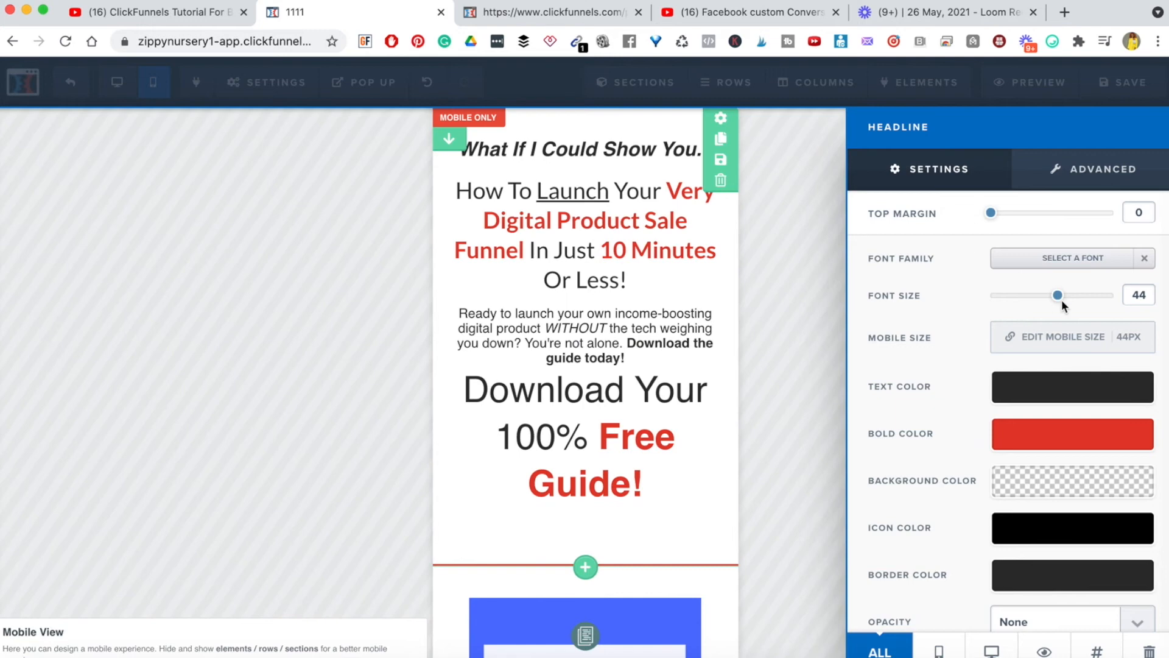
{"action": "left_click_drag", "start_coordinate": [1059, 297], "coordinate": [1027, 308]}
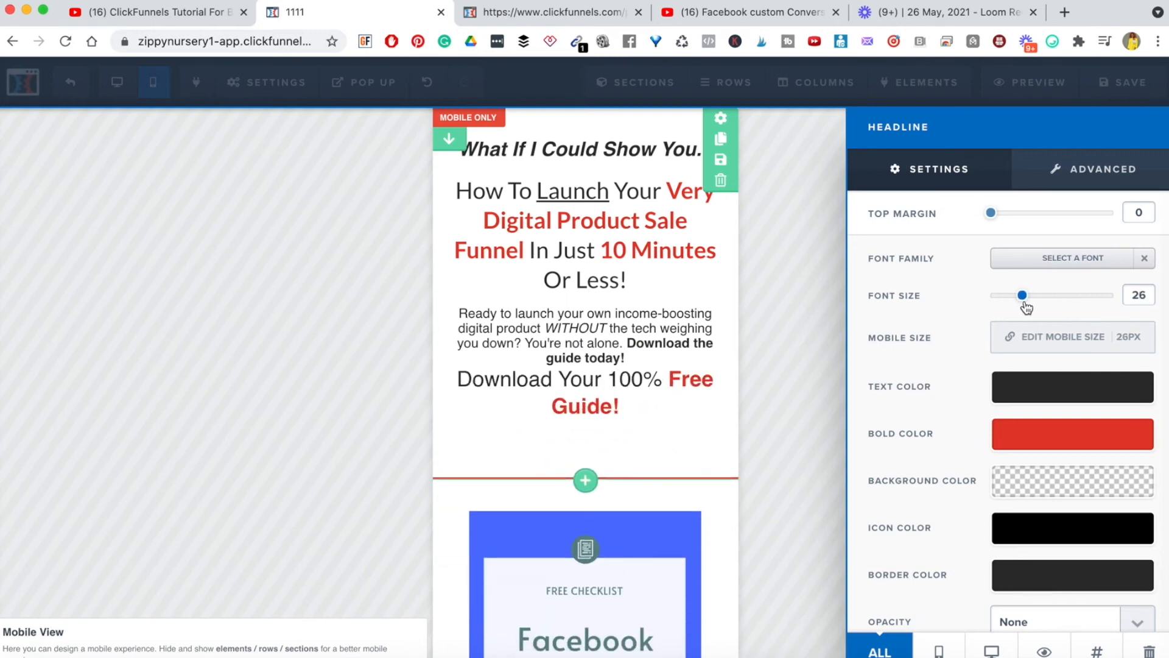
{"action": "left_click", "coordinate": [585, 381]}
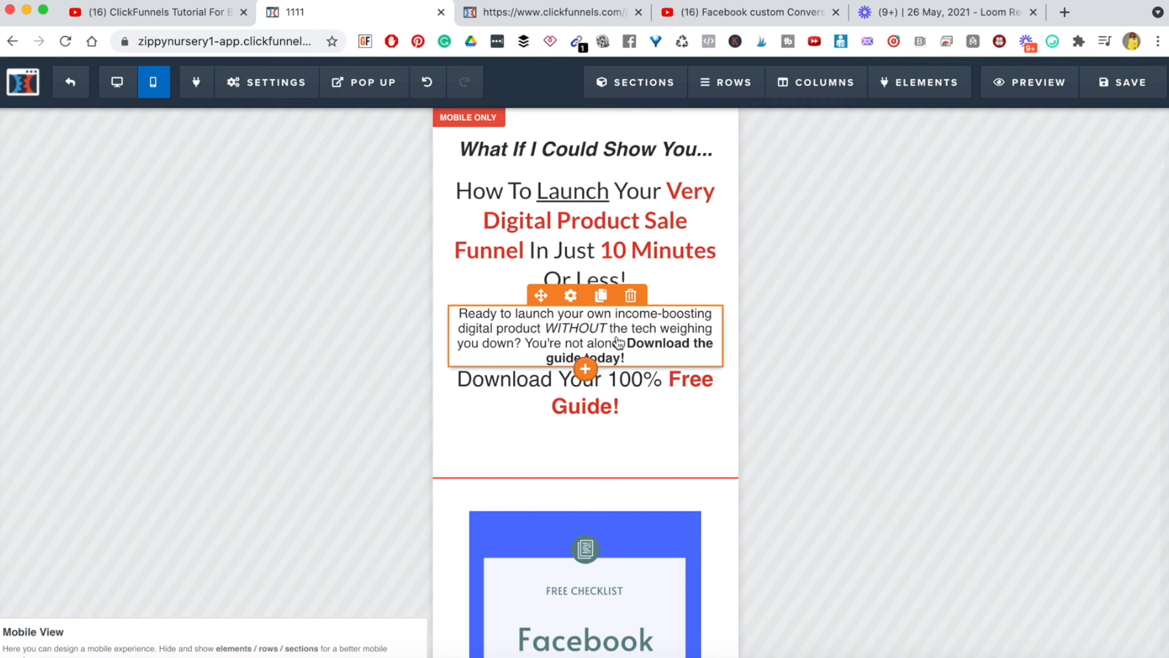
Examine the mobile layout of the checklist image, the text beneath it and the opt-in form
{"action": "scroll", "coordinate": [635, 405], "scroll_direction": "down", "scroll_amount": 10}
{"action": "scroll", "coordinate": [634, 403], "scroll_direction": "up", "scroll_amount": 2}
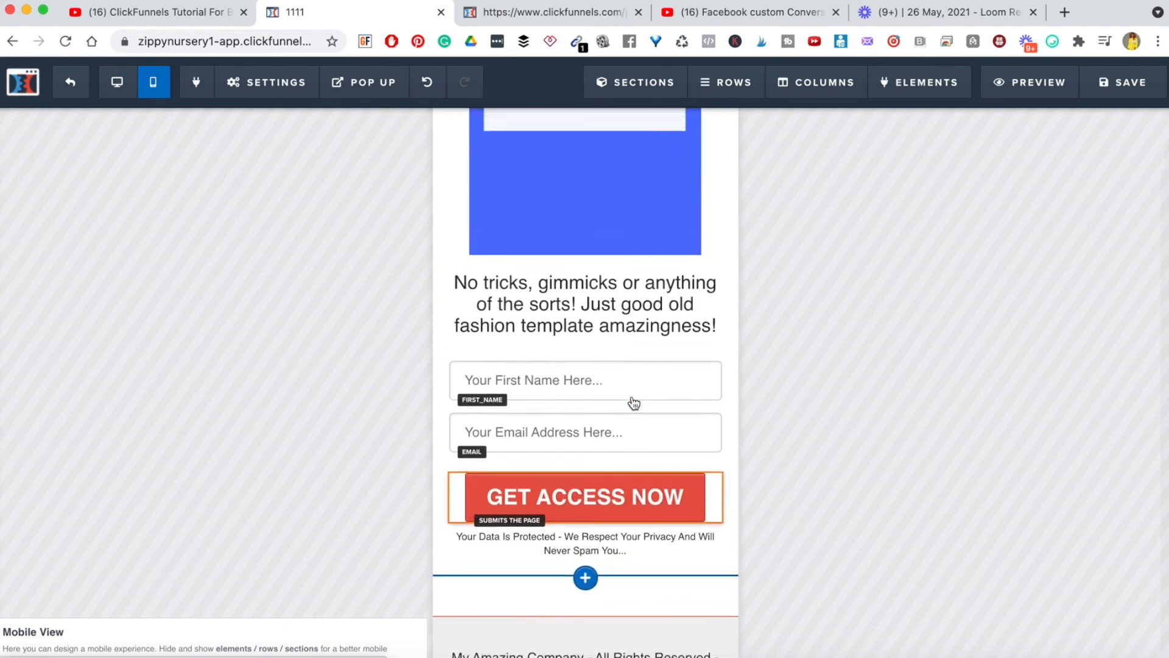
{"action": "scroll", "coordinate": [634, 399], "scroll_direction": "up", "scroll_amount": 3}
{"action": "scroll", "coordinate": [634, 399], "scroll_direction": "down", "scroll_amount": 1}
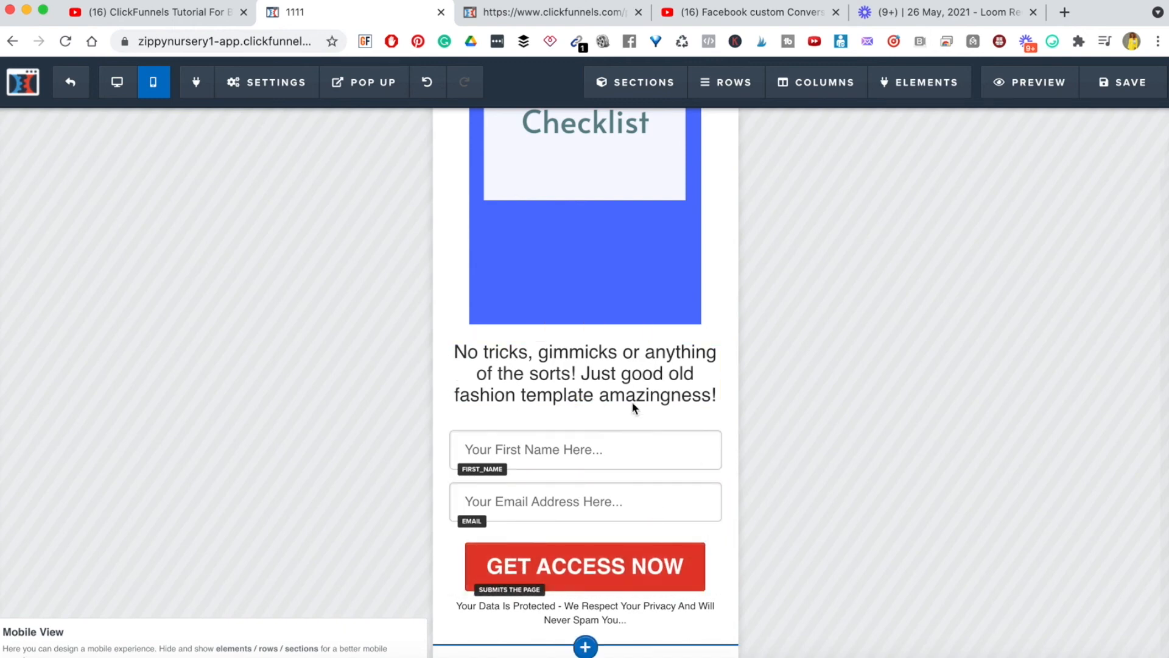
{"action": "scroll", "coordinate": [631, 401], "scroll_direction": "up", "scroll_amount": 5}
{"action": "scroll", "coordinate": [606, 348], "scroll_direction": "down", "scroll_amount": 2}
{"action": "scroll", "coordinate": [607, 351], "scroll_direction": "up", "scroll_amount": 1}
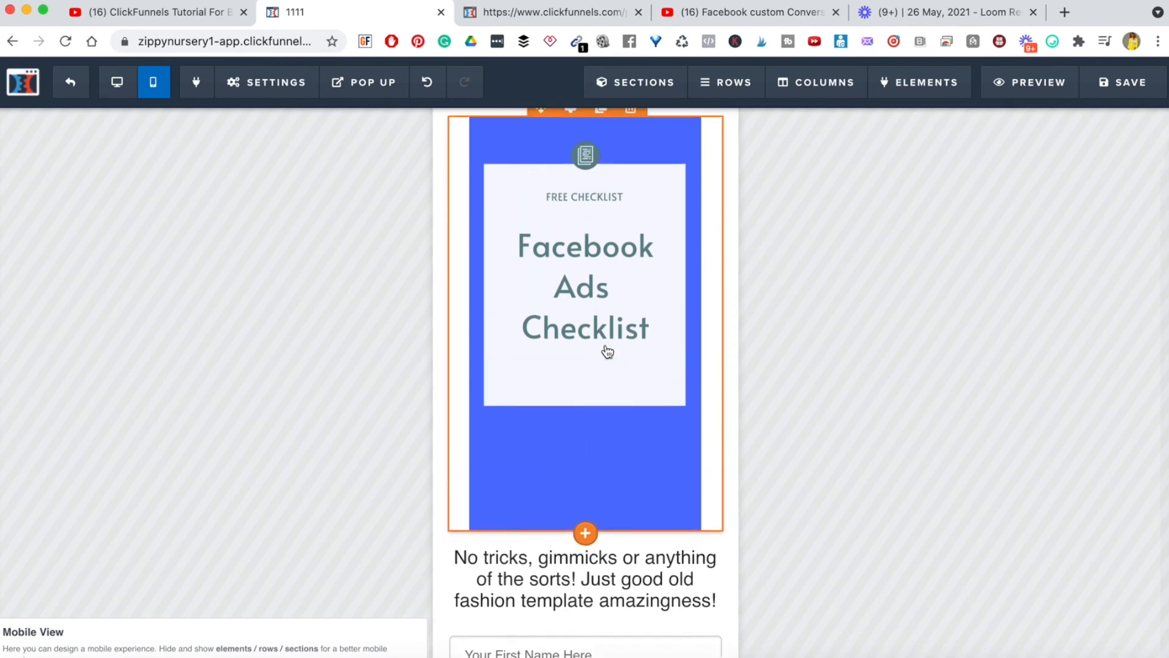
{"action": "scroll", "coordinate": [607, 351], "scroll_direction": "up", "scroll_amount": 1}
{"action": "scroll", "coordinate": [607, 351], "scroll_direction": "down", "scroll_amount": 5}
{"action": "scroll", "coordinate": [607, 352], "scroll_direction": "up", "scroll_amount": 2}
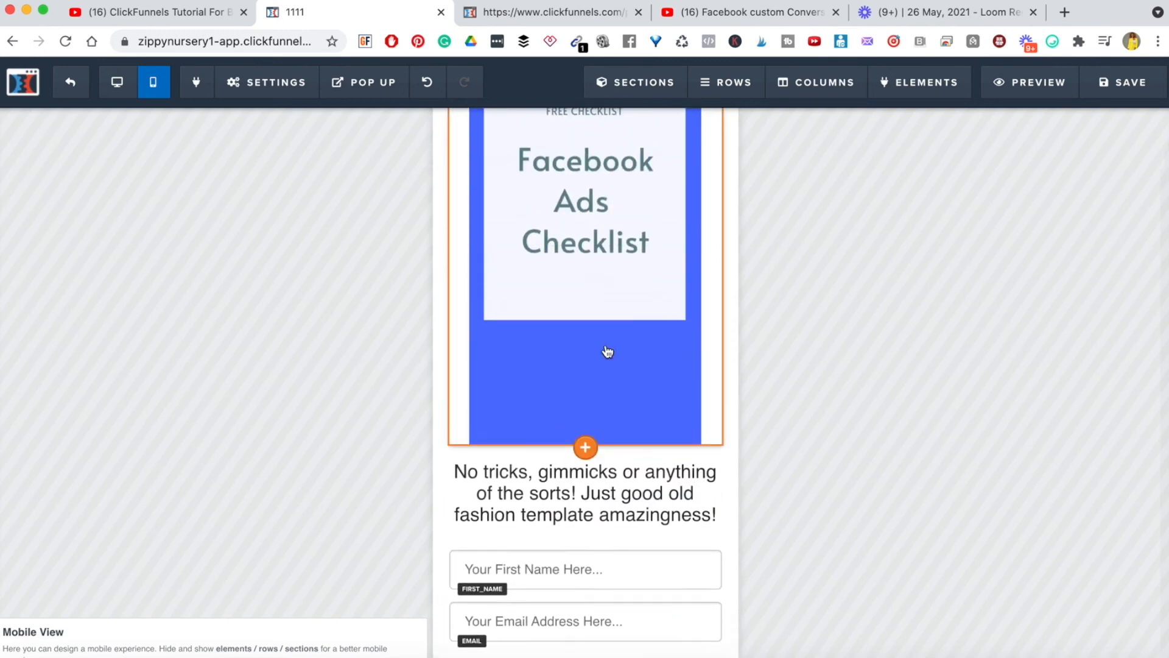
{"action": "scroll", "coordinate": [607, 351], "scroll_direction": "up", "scroll_amount": 4}
{"action": "scroll", "coordinate": [607, 351], "scroll_direction": "down", "scroll_amount": 2}
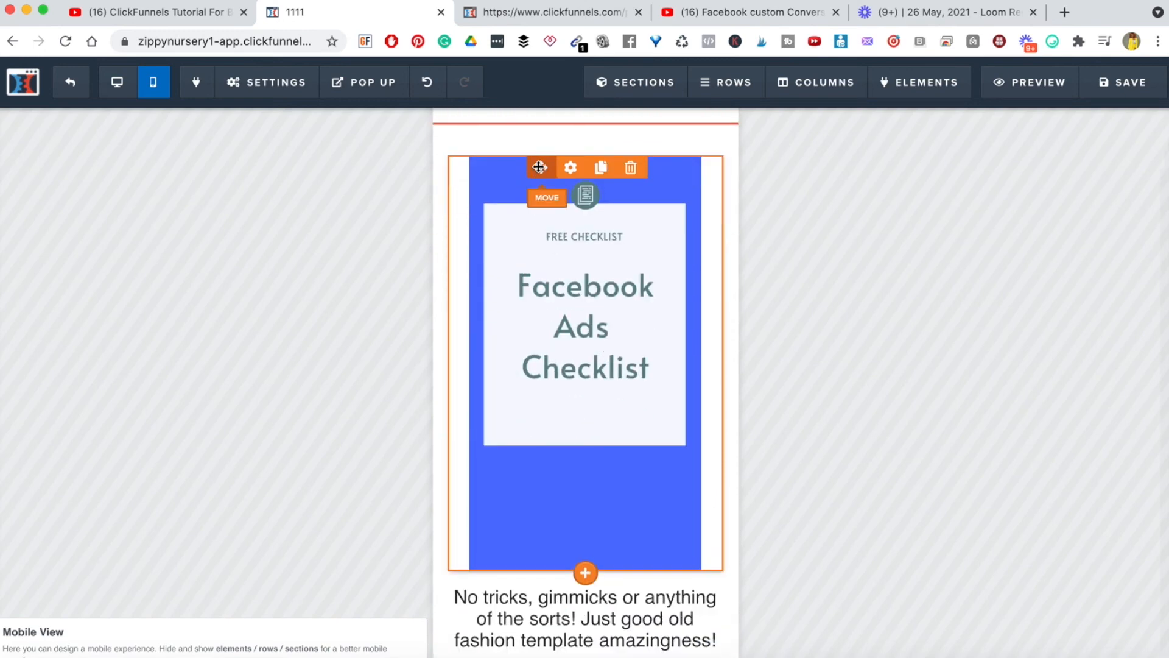
Move the Facebook Ads Checklist image below the privacy text at the end of the mobile opt-in section
{"action": "scroll", "coordinate": [550, 326], "scroll_direction": "down", "scroll_amount": 5}
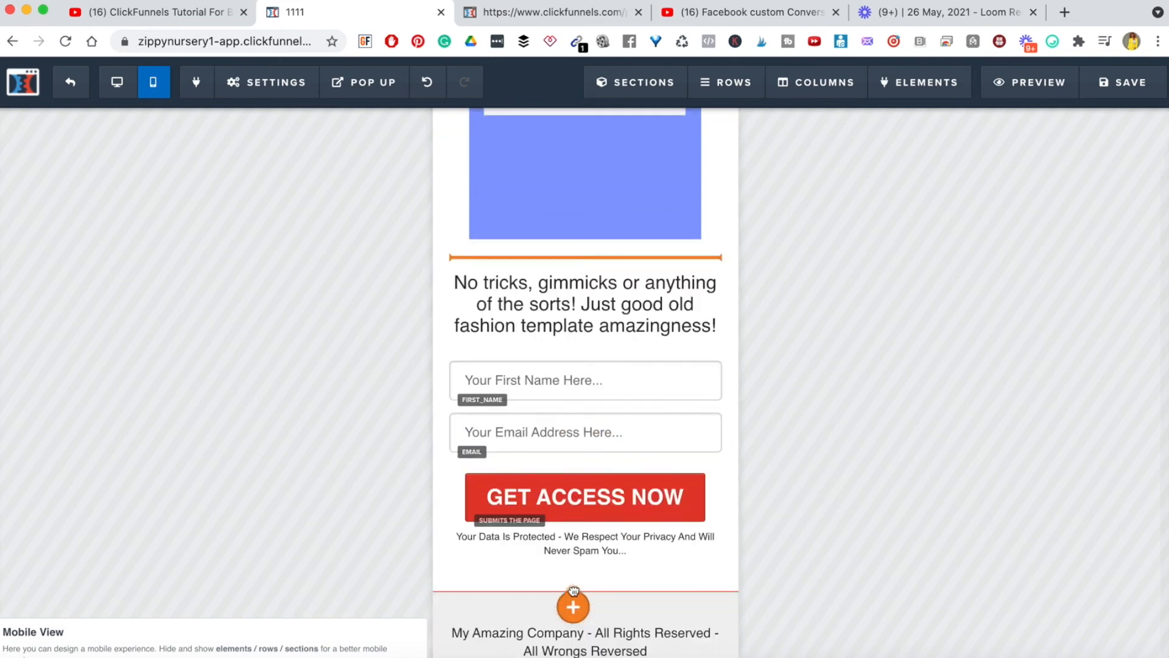
{"action": "left_click_drag", "start_coordinate": [565, 528], "coordinate": [561, 575]}
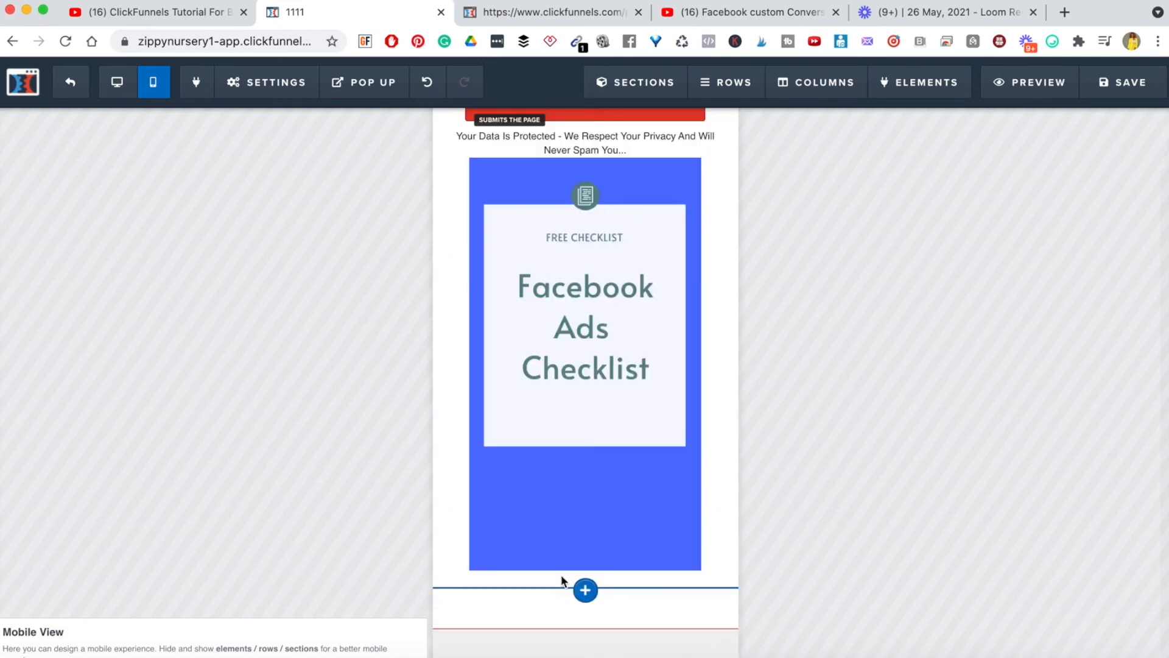
{"action": "scroll", "coordinate": [606, 438], "scroll_direction": "up", "scroll_amount": 10}
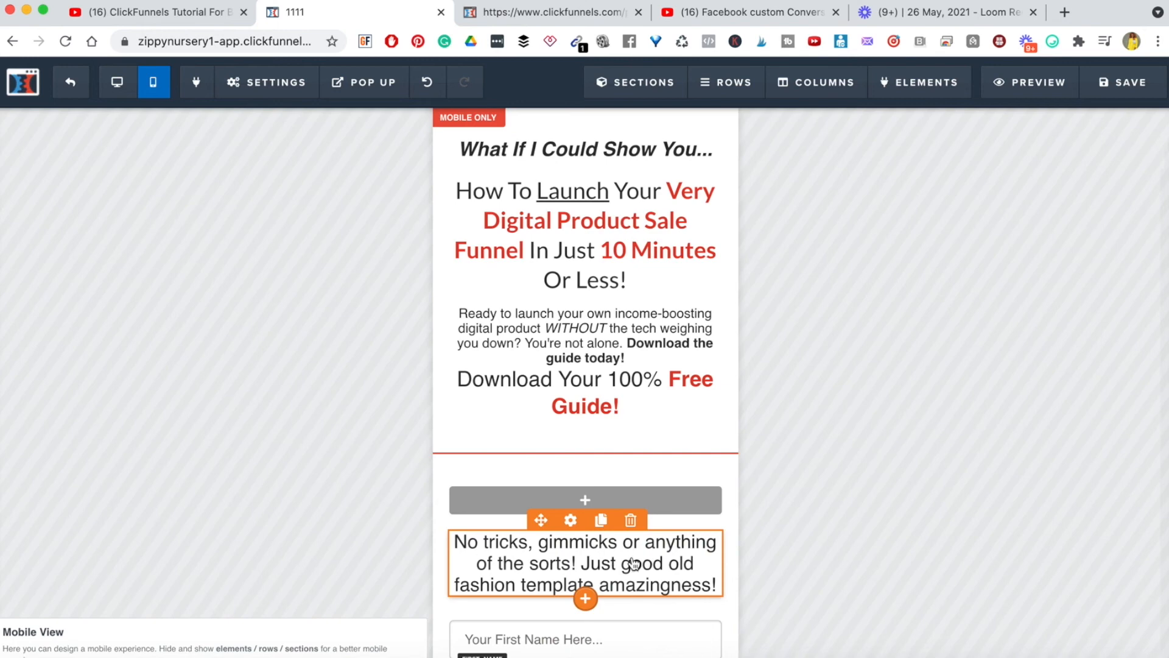
Move the first name field, email field and "GET ACCESS NOW" button, in that order, directly under the "Download Your 100% Free Guide!" headline
{"action": "scroll", "coordinate": [609, 566], "scroll_direction": "down", "scroll_amount": 5}
{"action": "scroll", "coordinate": [622, 548], "scroll_direction": "up", "scroll_amount": 2}
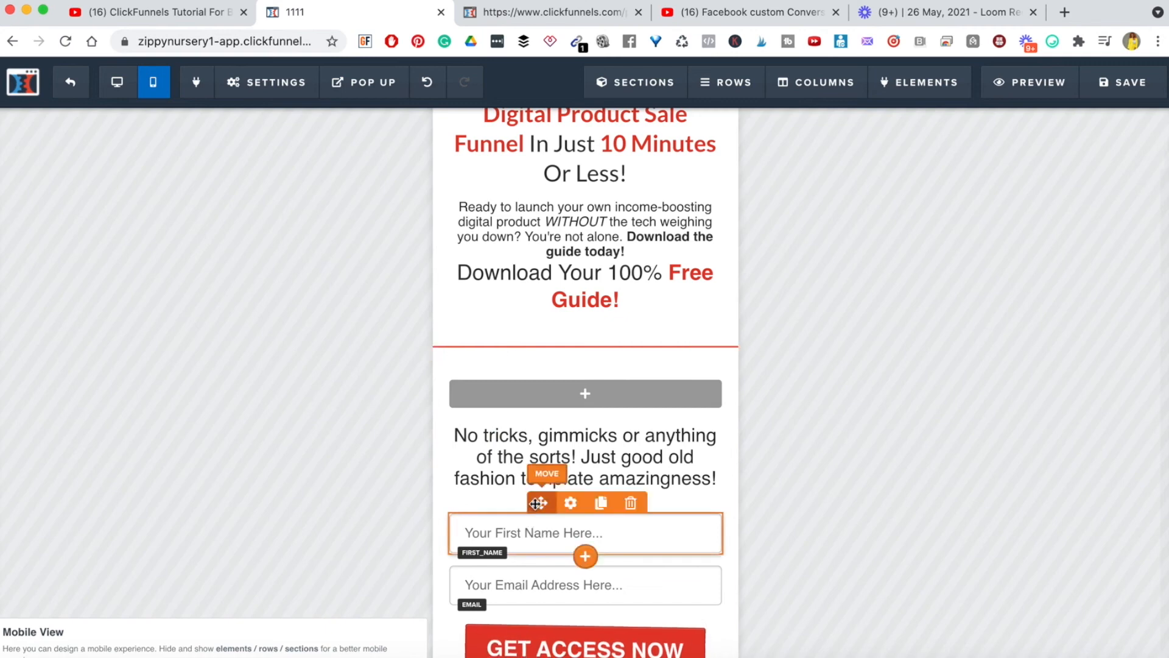
{"action": "left_click_drag", "start_coordinate": [541, 494], "coordinate": [562, 278]}
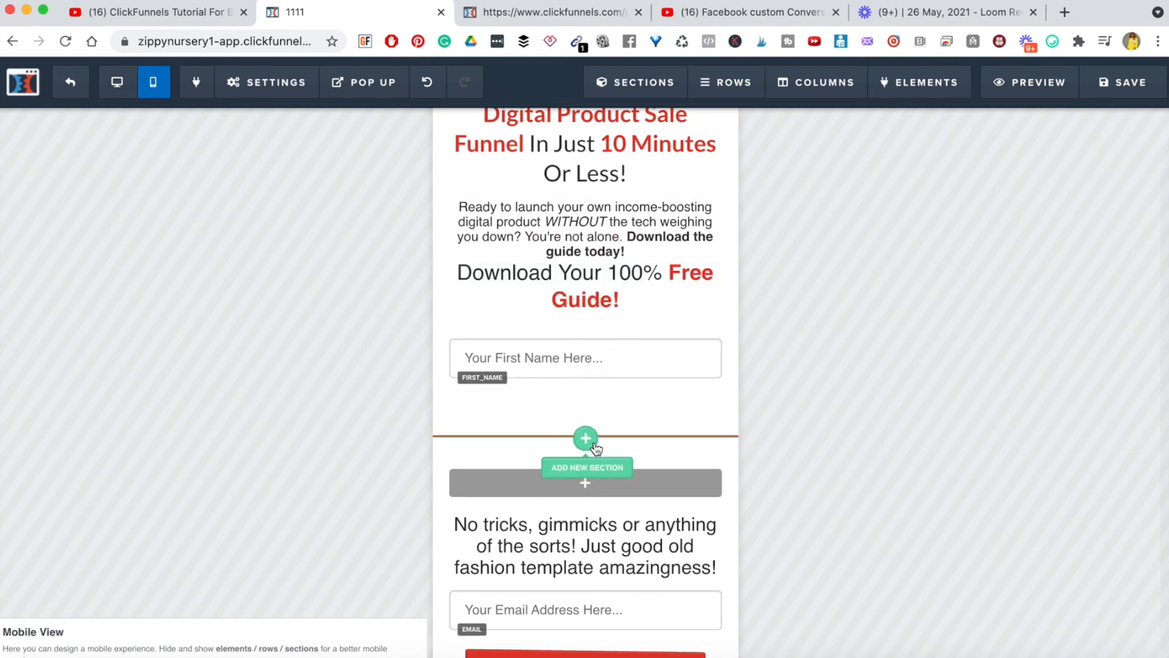
{"action": "scroll", "coordinate": [588, 454], "scroll_direction": "down", "scroll_amount": 5}
{"action": "scroll", "coordinate": [594, 449], "scroll_direction": "up", "scroll_amount": 2}
{"action": "left_click_drag", "start_coordinate": [522, 413], "coordinate": [557, 210]}
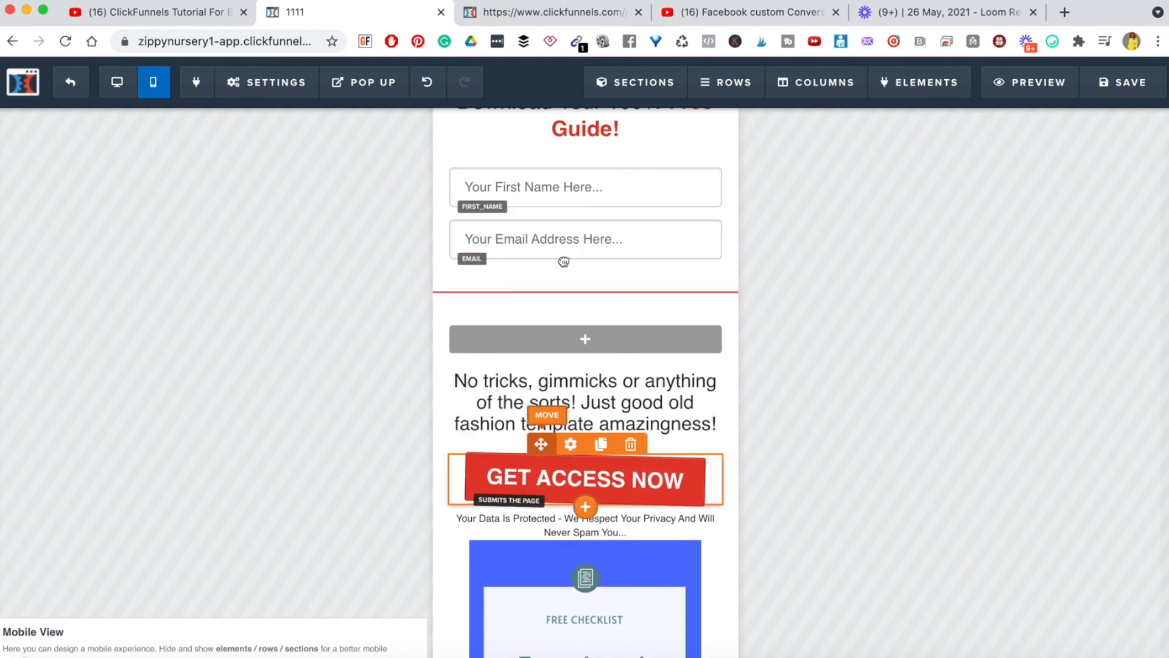
{"action": "left_click_drag", "start_coordinate": [563, 262], "coordinate": [564, 288]}
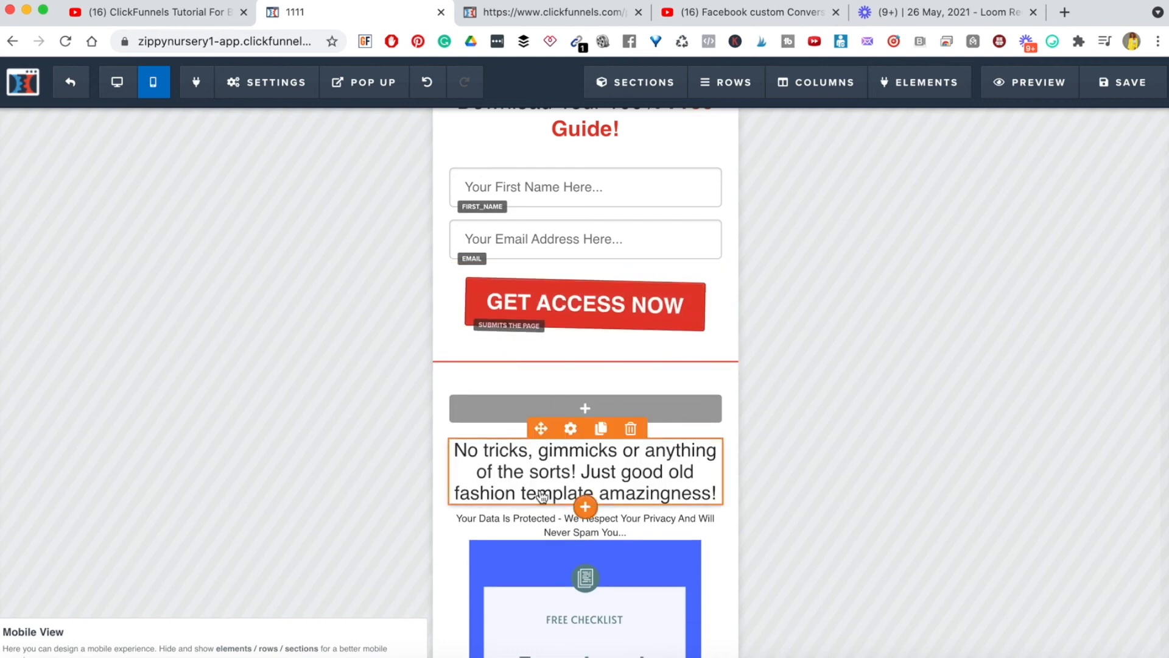
{"action": "scroll", "coordinate": [560, 449], "scroll_direction": "up", "scroll_amount": 4}
In the reference template, examine the layout at mobile width from the headline and book image to the opt-in form, then restore the window width
{"action": "left_click", "coordinate": [527, 15]}
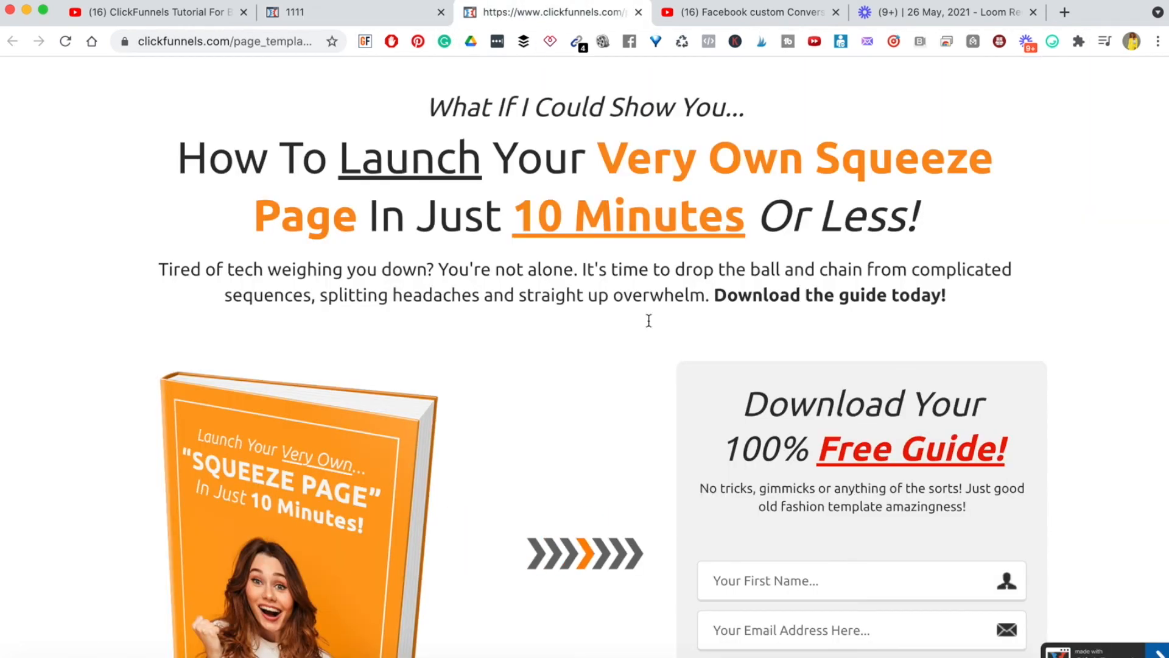
{"action": "left_click_drag", "start_coordinate": [1168, 378], "coordinate": [206, 388]}
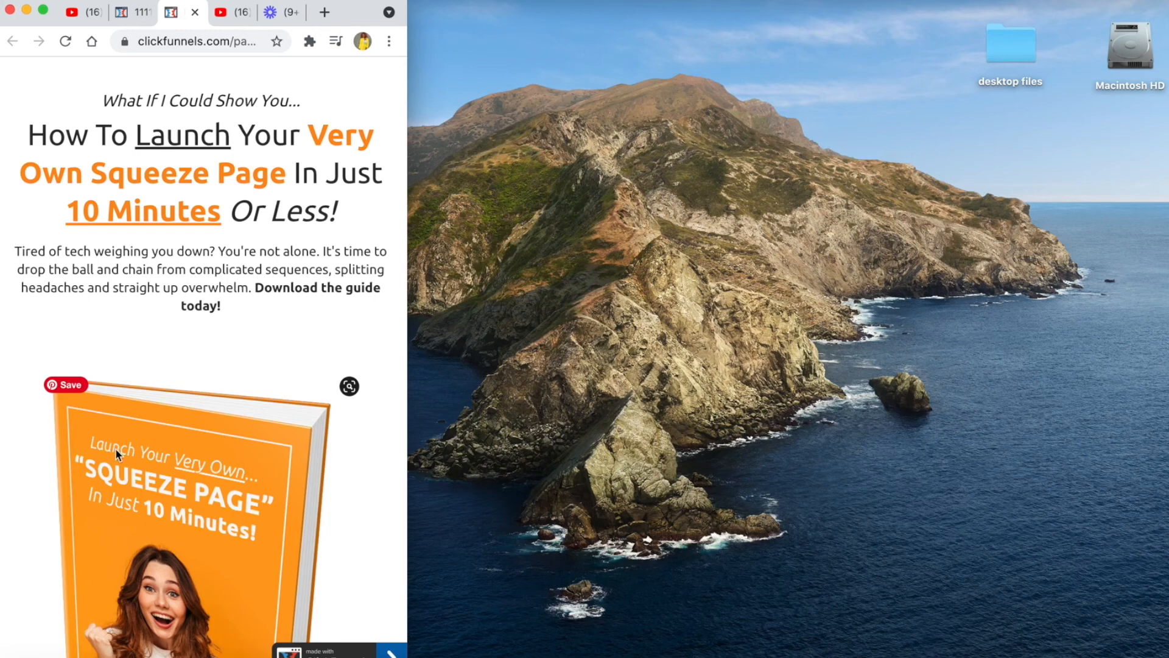
{"action": "scroll", "coordinate": [201, 472], "scroll_direction": "down", "scroll_amount": 10}
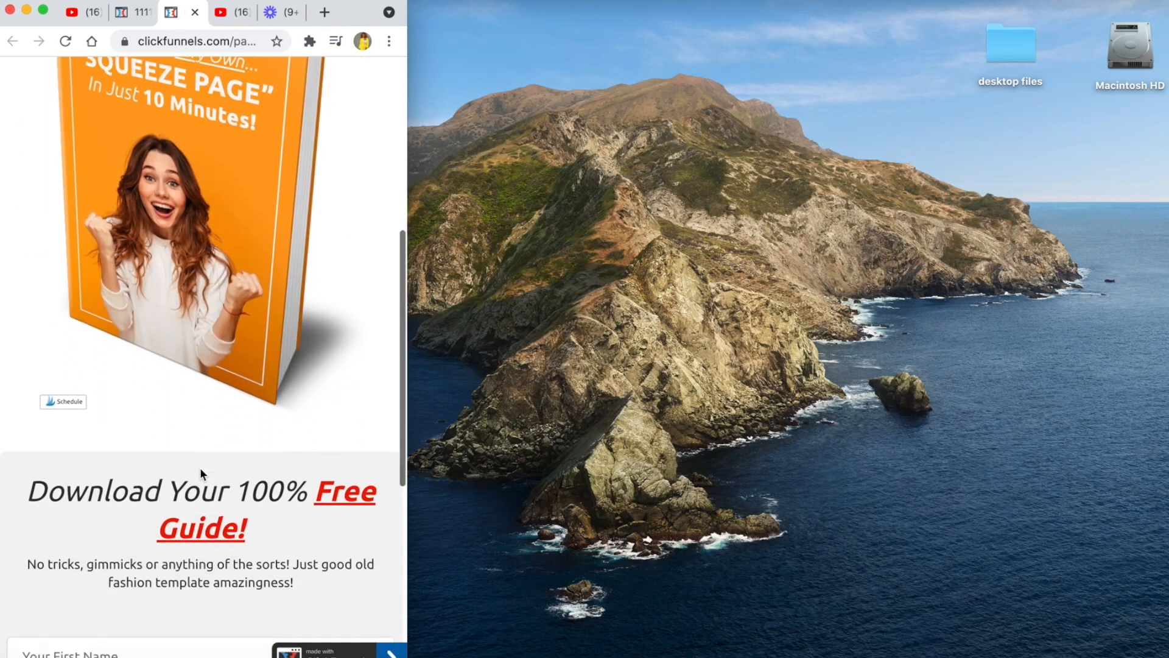
{"action": "scroll", "coordinate": [176, 603], "scroll_direction": "down", "scroll_amount": 4}
{"action": "scroll", "coordinate": [177, 601], "scroll_direction": "up", "scroll_amount": 13}
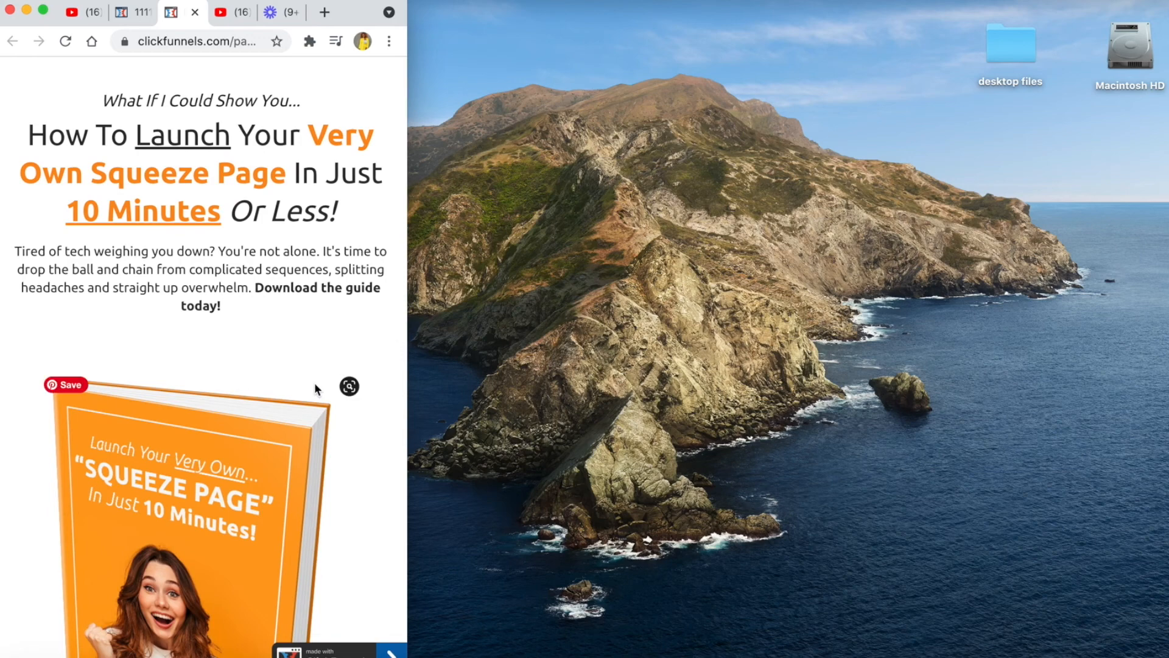
{"action": "scroll", "coordinate": [314, 385], "scroll_direction": "down", "scroll_amount": 2}
{"action": "scroll", "coordinate": [315, 385], "scroll_direction": "up", "scroll_amount": 2}
{"action": "scroll", "coordinate": [315, 385], "scroll_direction": "down", "scroll_amount": 9}
{"action": "scroll", "coordinate": [315, 389], "scroll_direction": "down", "scroll_amount": 3}
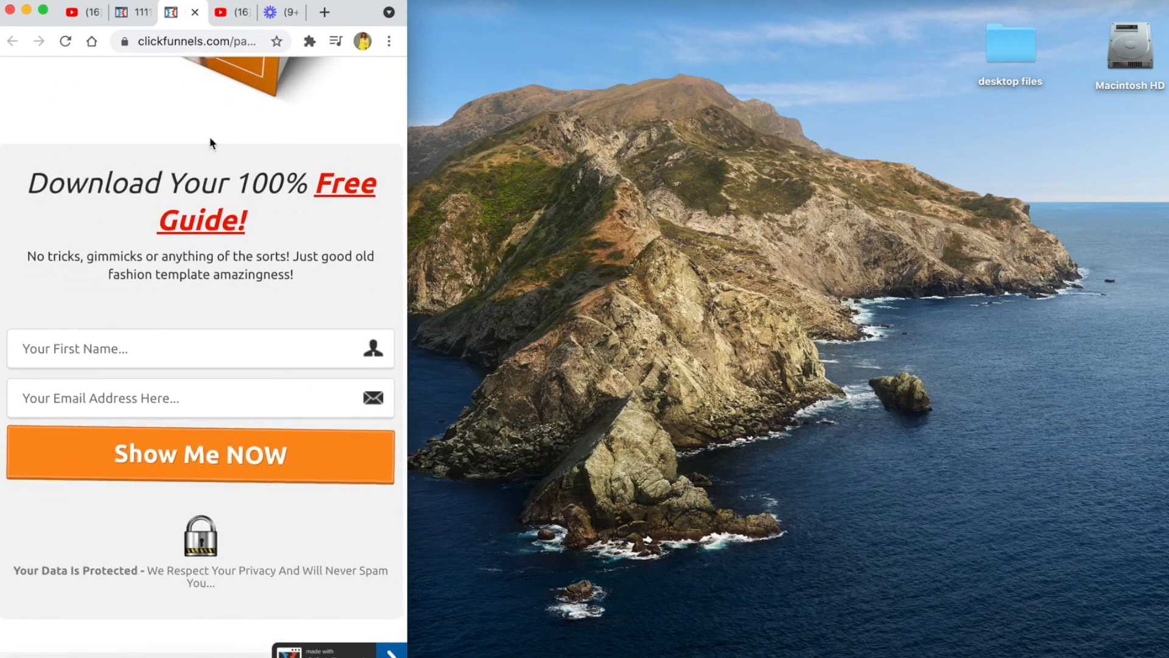
{"action": "scroll", "coordinate": [162, 339], "scroll_direction": "up", "scroll_amount": 10}
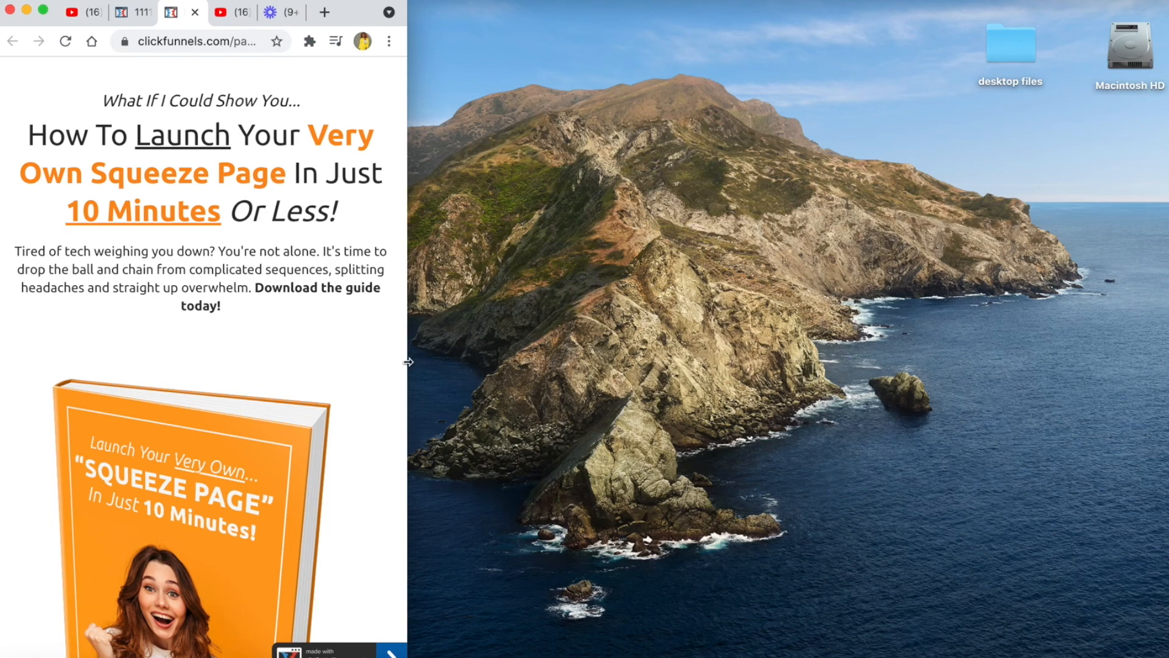
{"action": "left_click_drag", "start_coordinate": [520, 357], "coordinate": [1166, 356]}
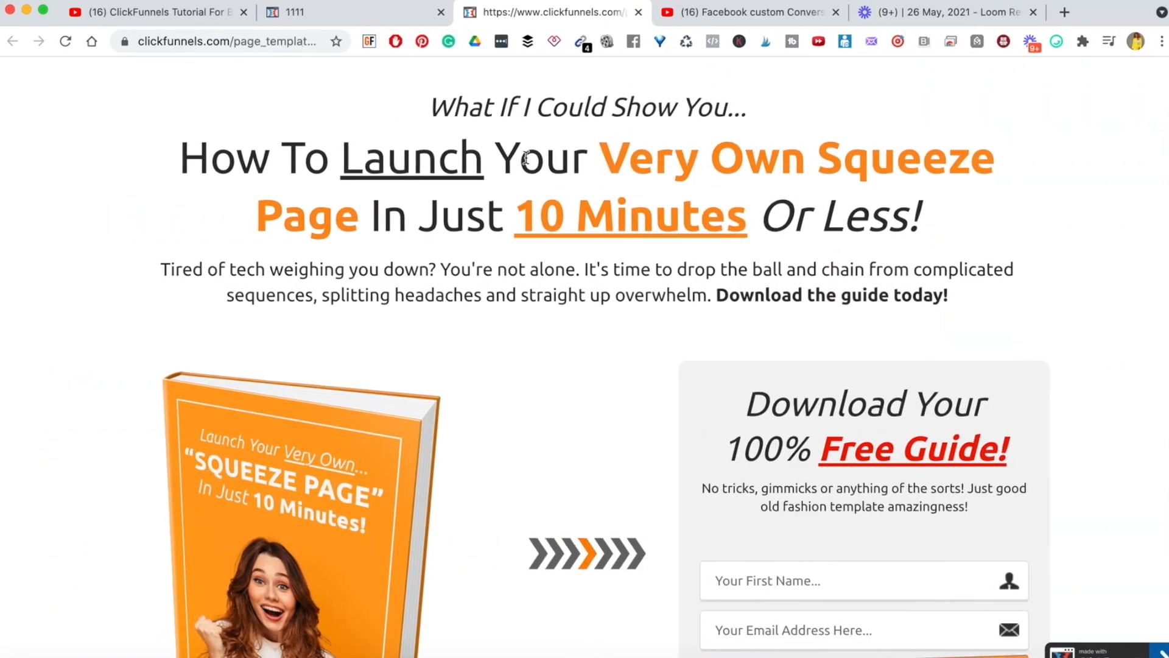
Return to the squeeze page editor and examine the mobile layout from the headline and opt-in form down to the checklist image and footer
{"action": "left_click", "coordinate": [339, 19]}
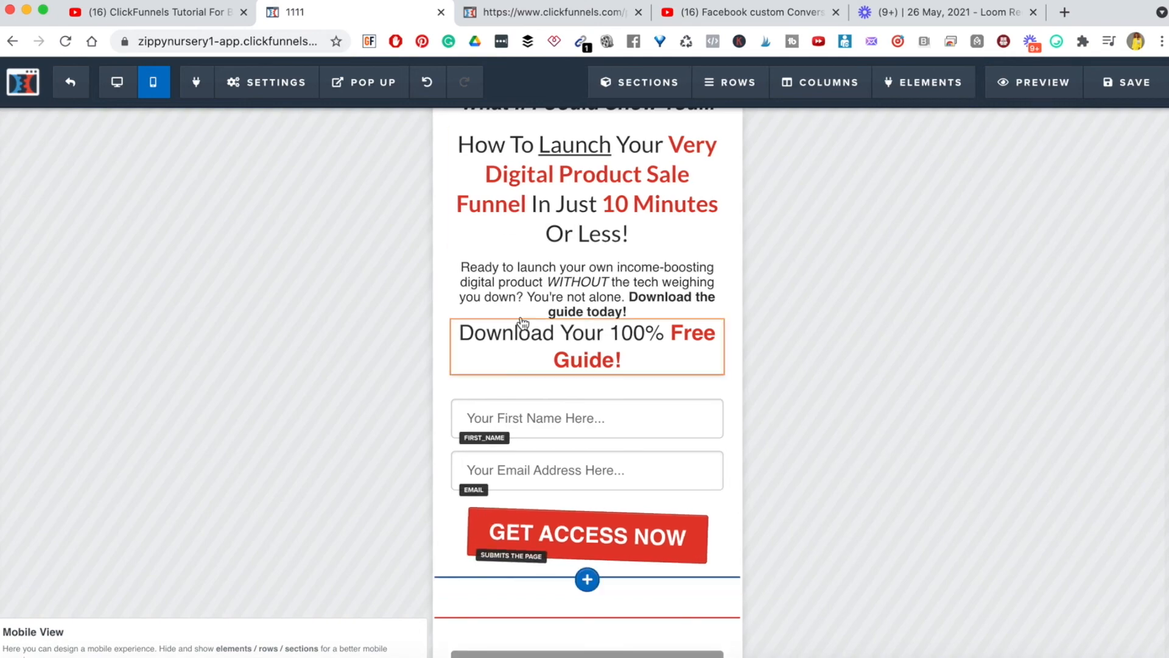
{"action": "scroll", "coordinate": [635, 510], "scroll_direction": "down", "scroll_amount": 10}
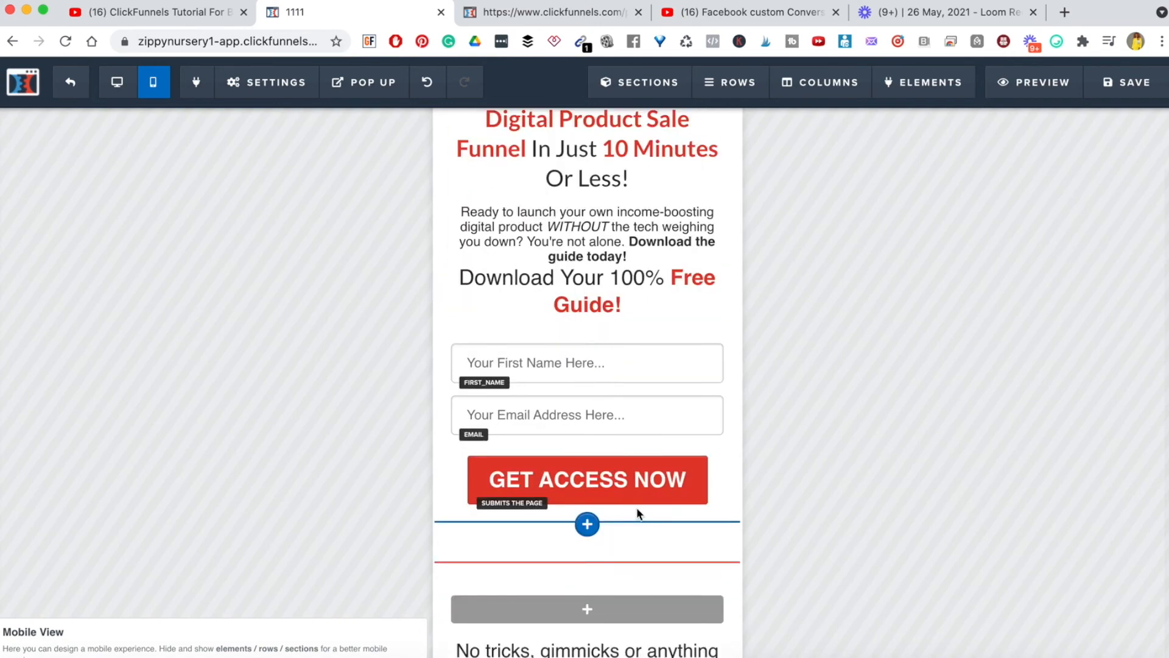
{"action": "scroll", "coordinate": [639, 515], "scroll_direction": "up", "scroll_amount": 1}
{"action": "scroll", "coordinate": [639, 514], "scroll_direction": "down", "scroll_amount": 10}
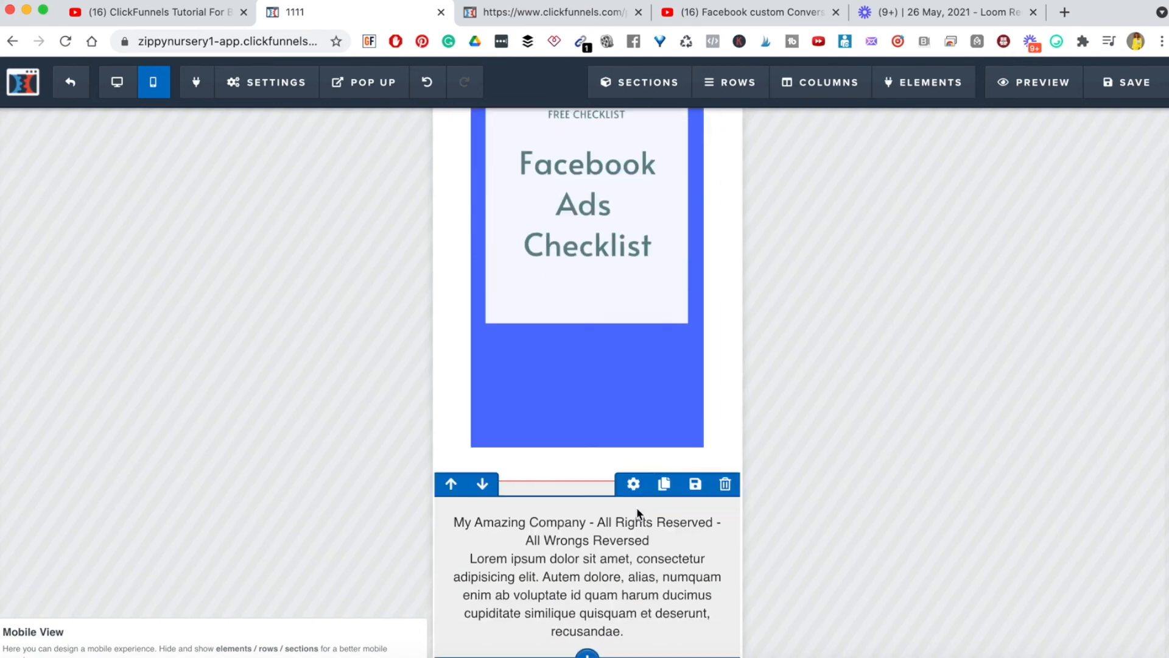
{"action": "scroll", "coordinate": [637, 507], "scroll_direction": "down", "scroll_amount": 10}
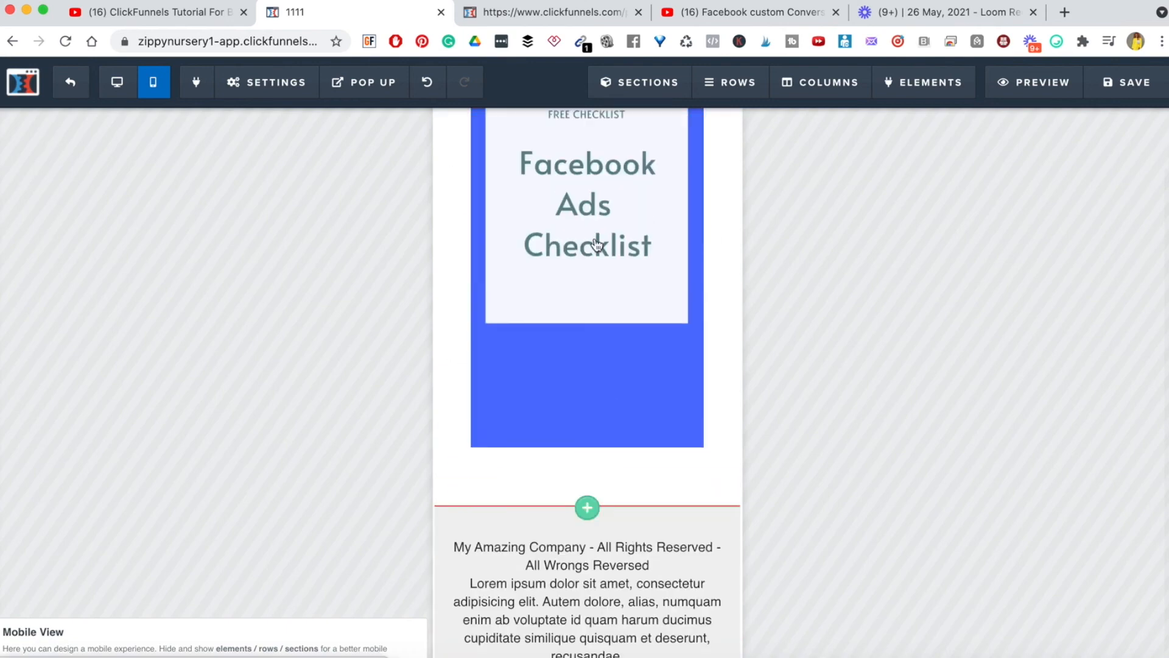
{"action": "scroll", "coordinate": [605, 337], "scroll_direction": "up", "scroll_amount": 10}
{"action": "scroll", "coordinate": [608, 336], "scroll_direction": "down", "scroll_amount": 1}
{"action": "scroll", "coordinate": [607, 336], "scroll_direction": "down", "scroll_amount": 10}
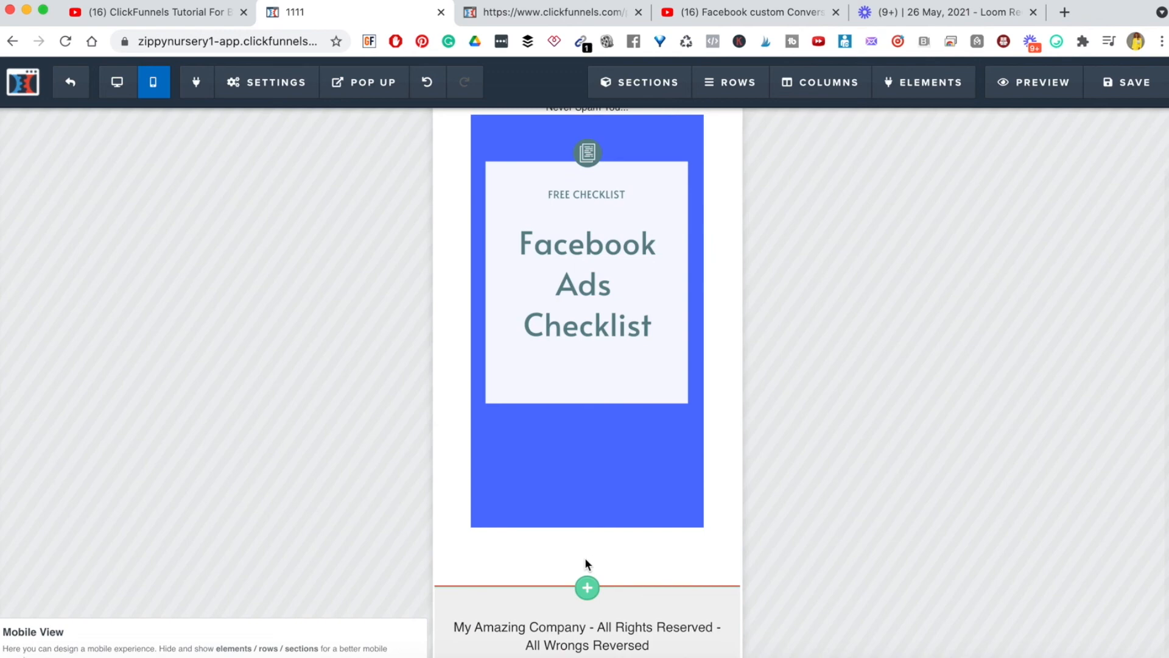
{"action": "scroll", "coordinate": [649, 322], "scroll_direction": "up", "scroll_amount": 10}
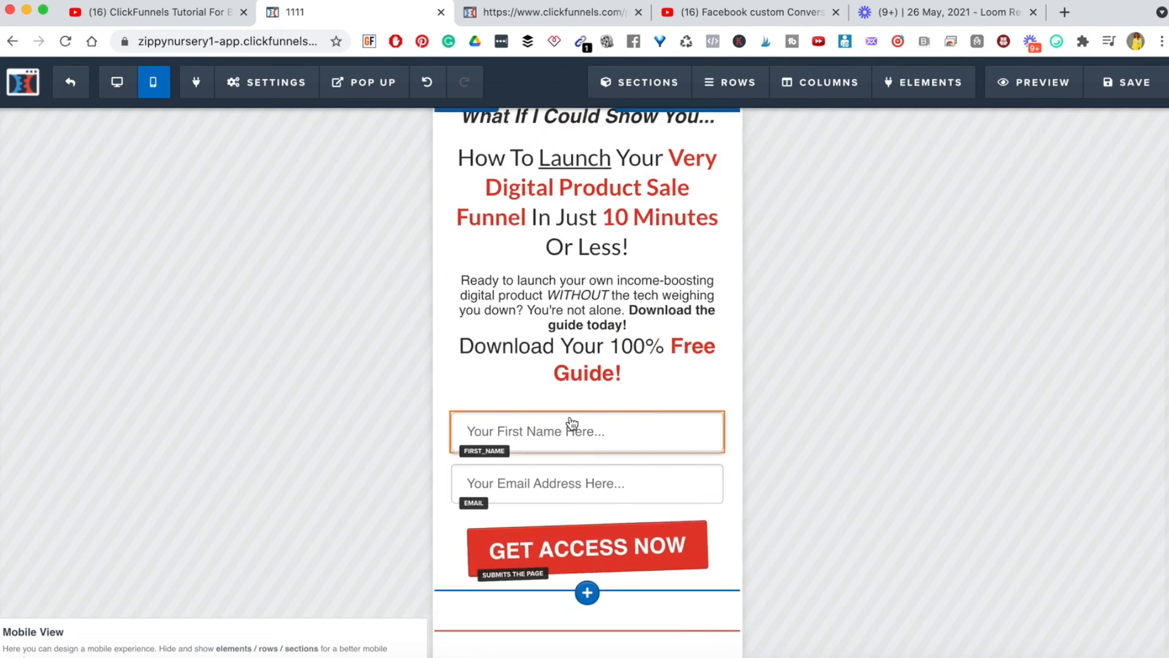
{"action": "scroll", "coordinate": [620, 339], "scroll_direction": "up", "scroll_amount": 1}
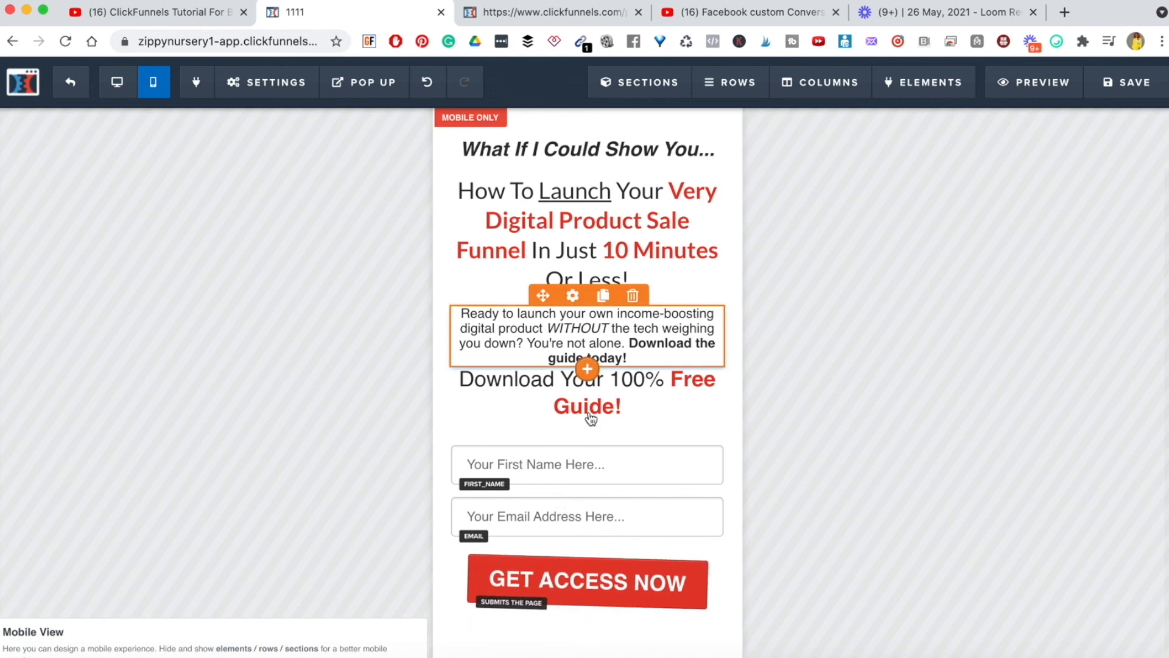
Set the top margin of the "Download Your 100% Free Guide!" headline to 25
{"action": "left_click", "coordinate": [572, 356]}
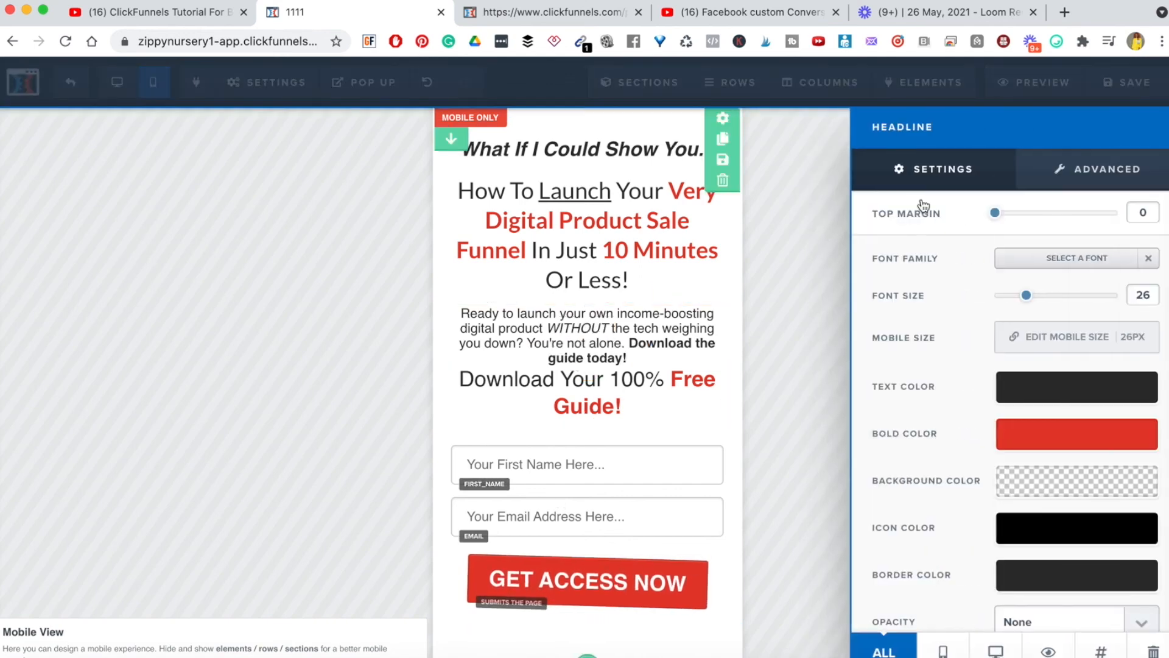
{"action": "left_click_drag", "start_coordinate": [999, 219], "coordinate": [1028, 221]}
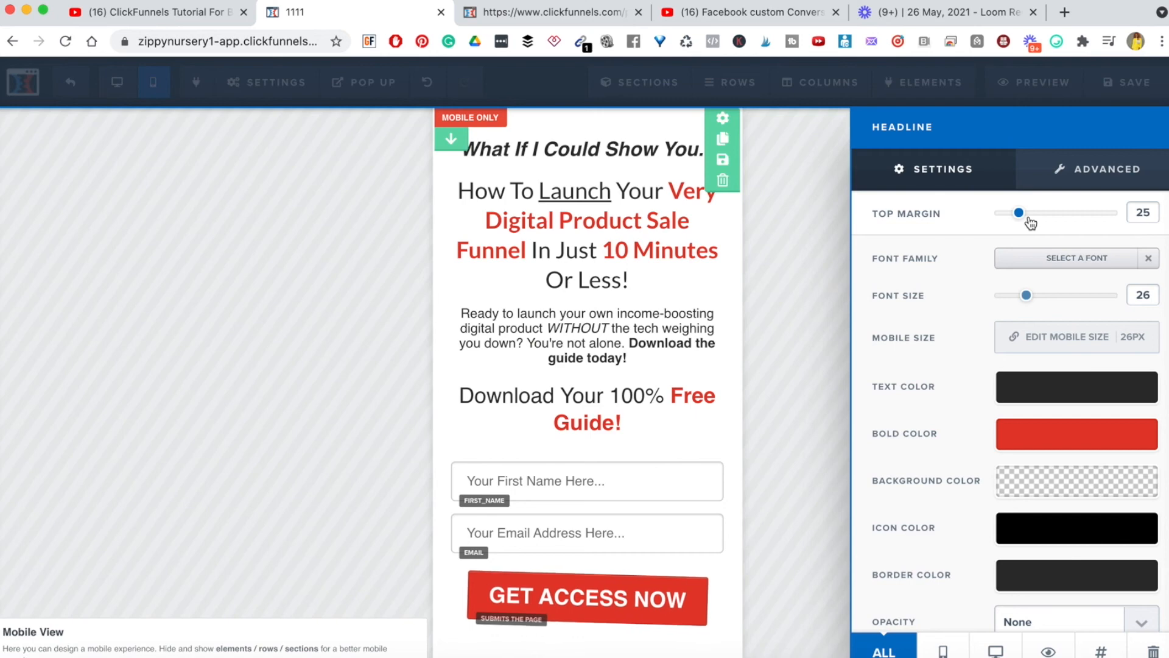
{"action": "left_click", "coordinate": [621, 382]}
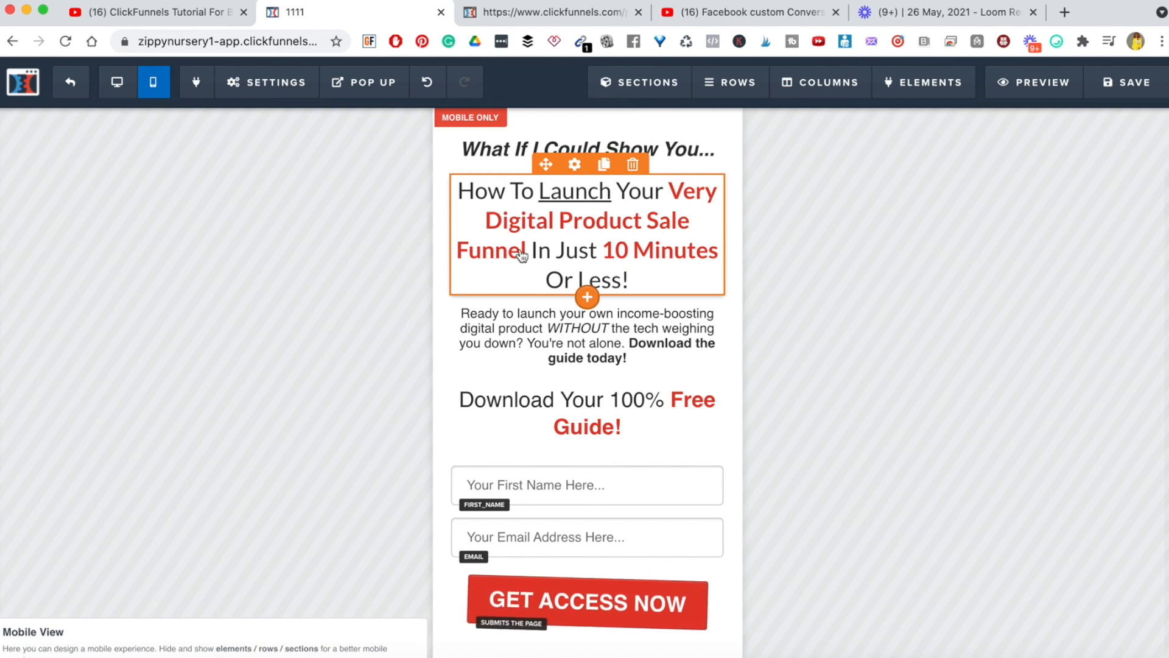
Change "Sale" to "Sales" in the mobile main headline and delete the "Ready to launch your own income-boosting digital product" sub-headline below it
{"action": "left_click", "coordinate": [678, 226]}
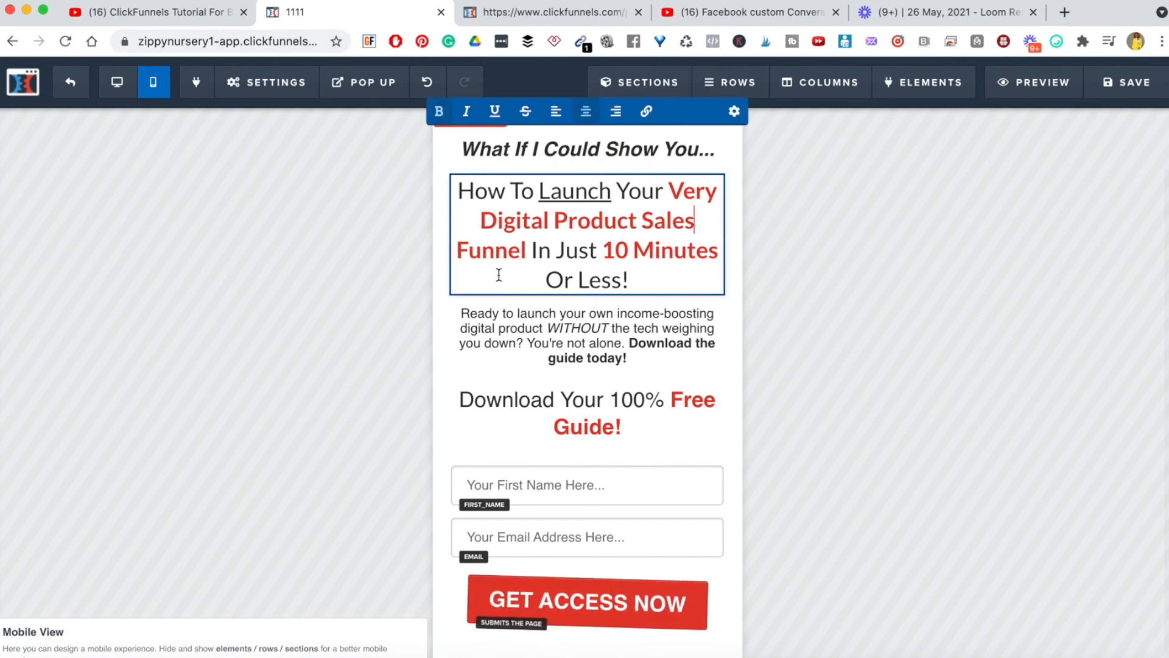
{"action": "left_click", "coordinate": [508, 329]}
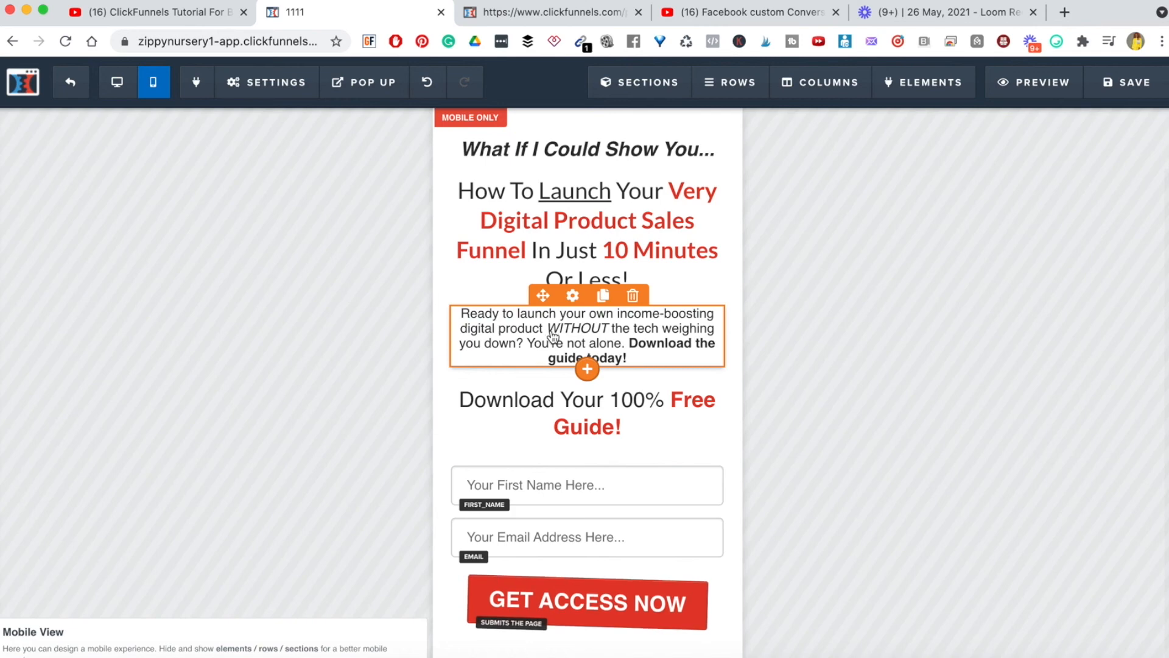
{"action": "left_click", "coordinate": [633, 296]}
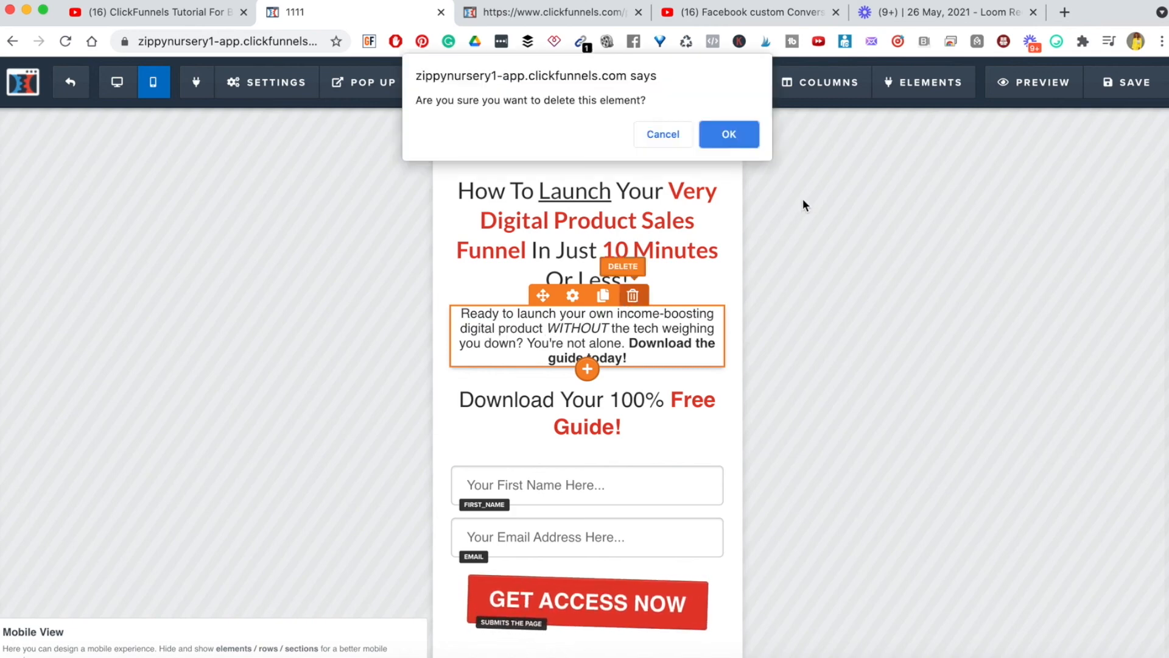
{"action": "left_click", "coordinate": [744, 145]}
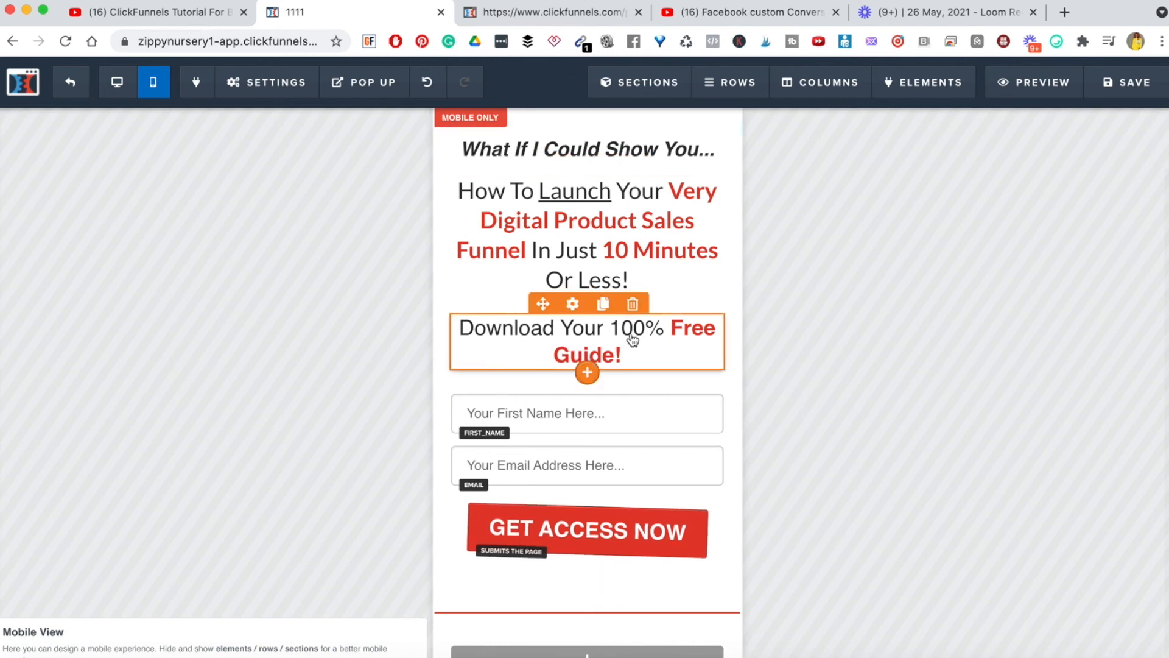
Set the font size of the mobile "Download Your 100% Free Guide!" headline to 24
{"action": "left_click", "coordinate": [573, 305]}
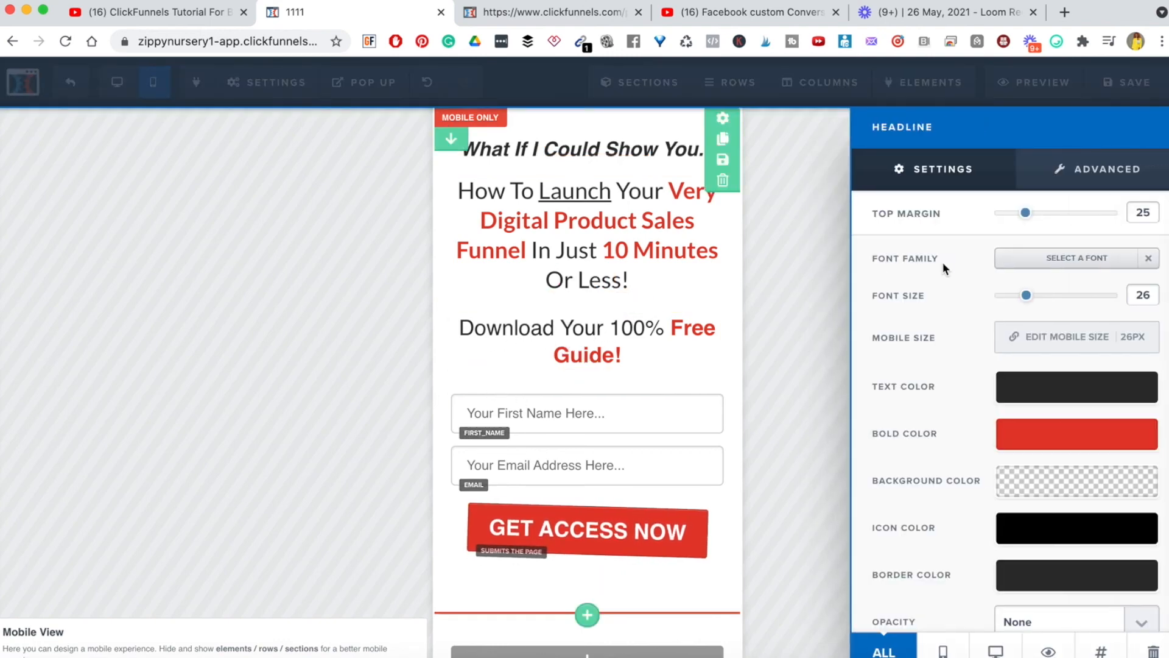
{"action": "left_click_drag", "start_coordinate": [1020, 304], "coordinate": [1020, 305]}
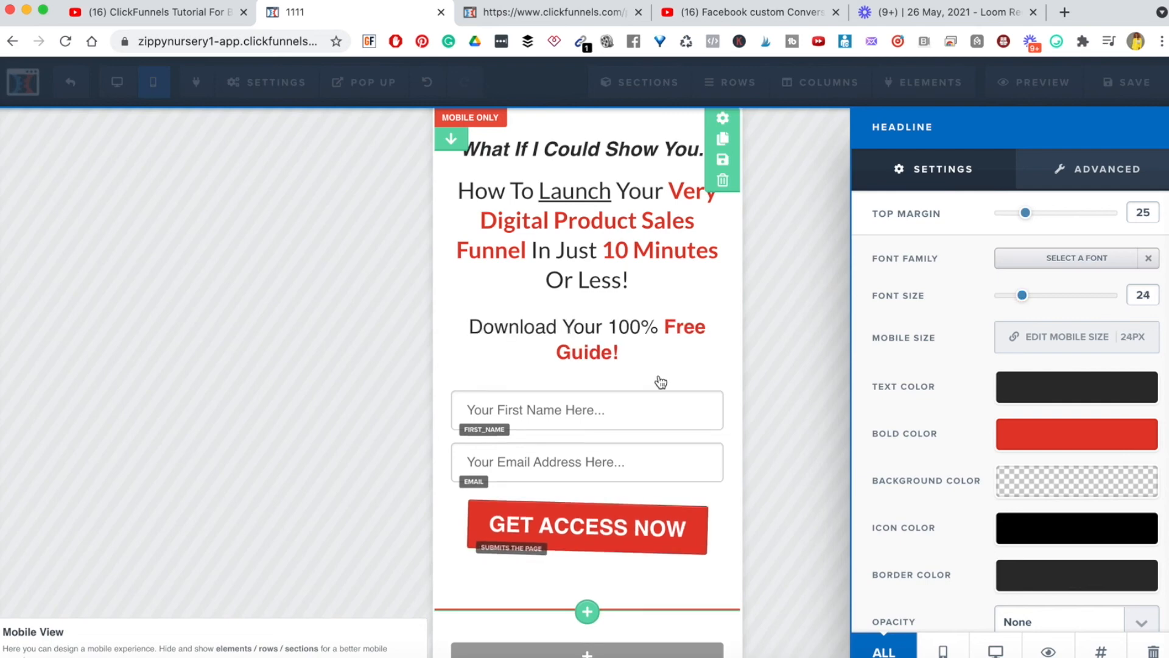
{"action": "left_click", "coordinate": [627, 370]}
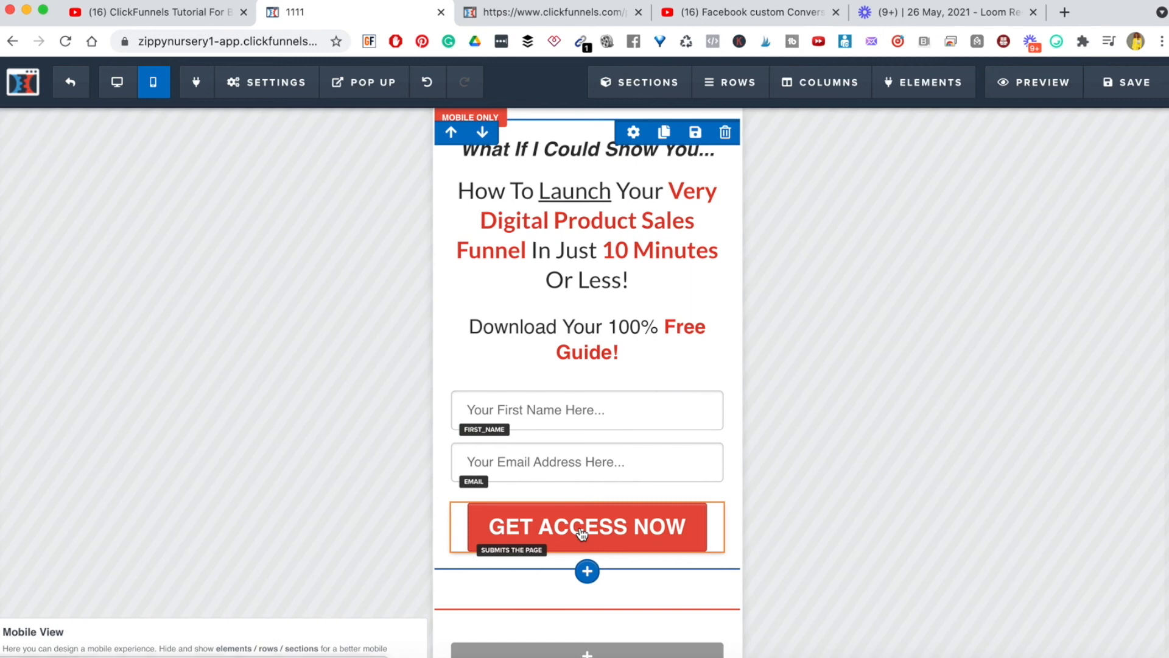
Move the "Your Data Is Protected" privacy text from above the checklist image to directly below the "GET ACCESS NOW" button
{"action": "scroll", "coordinate": [595, 437], "scroll_direction": "down", "scroll_amount": 6}
{"action": "scroll", "coordinate": [597, 441], "scroll_direction": "up", "scroll_amount": 2}
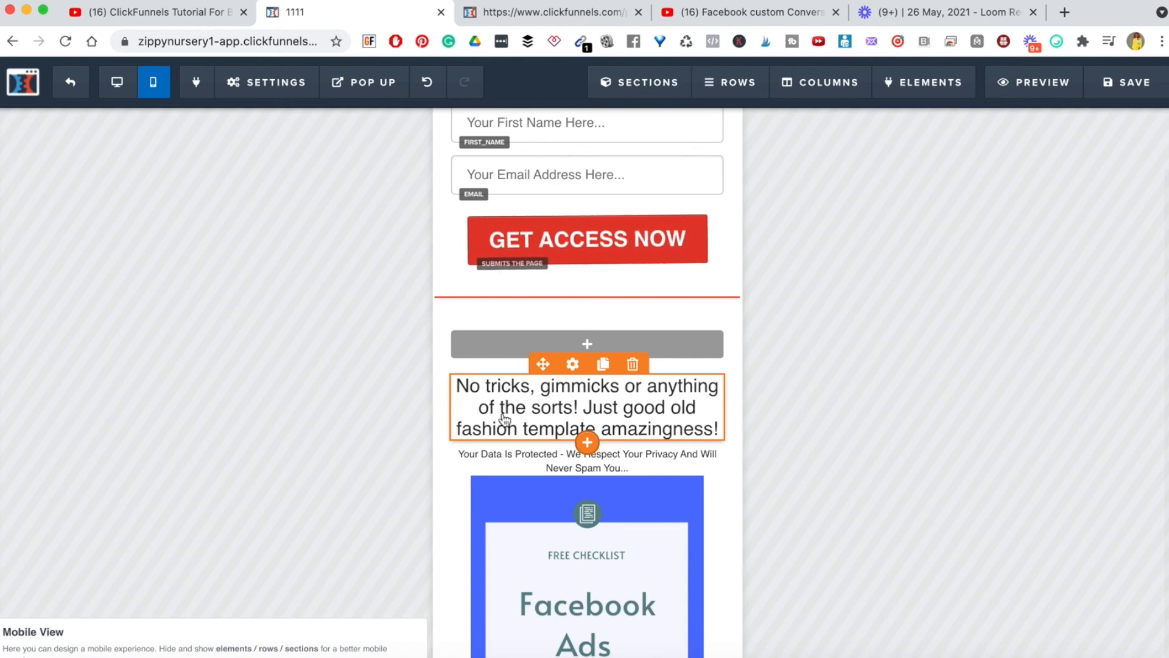
{"action": "scroll", "coordinate": [600, 529], "scroll_direction": "down", "scroll_amount": 1}
{"action": "scroll", "coordinate": [600, 528], "scroll_direction": "up", "scroll_amount": 1}
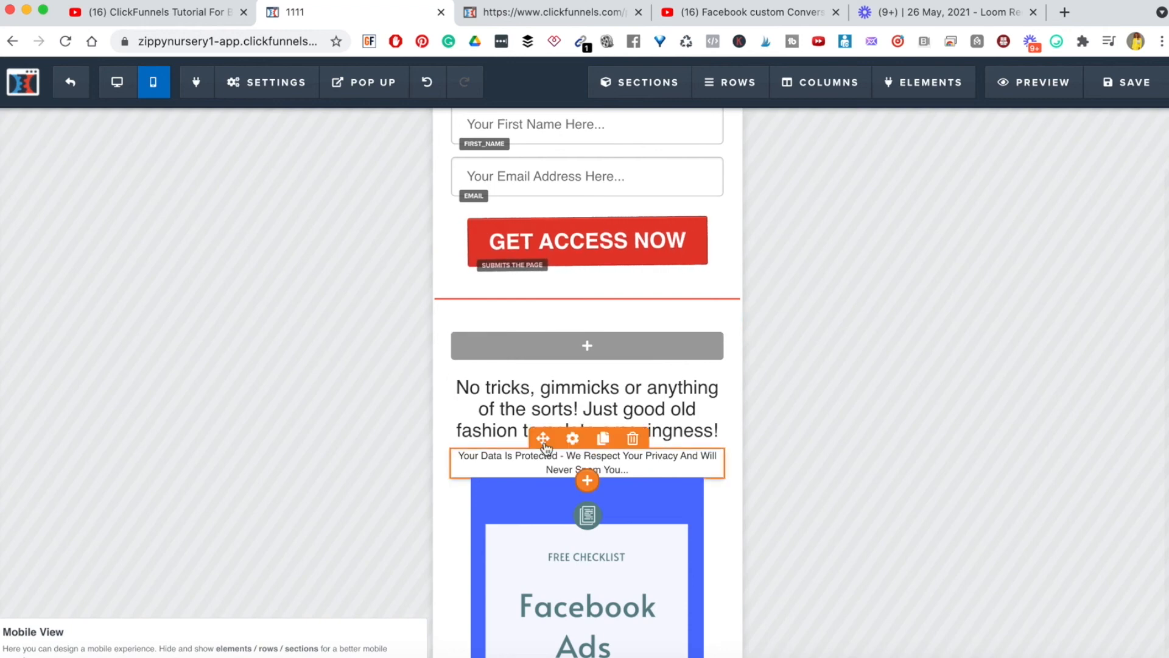
{"action": "left_click_drag", "start_coordinate": [543, 437], "coordinate": [559, 297]}
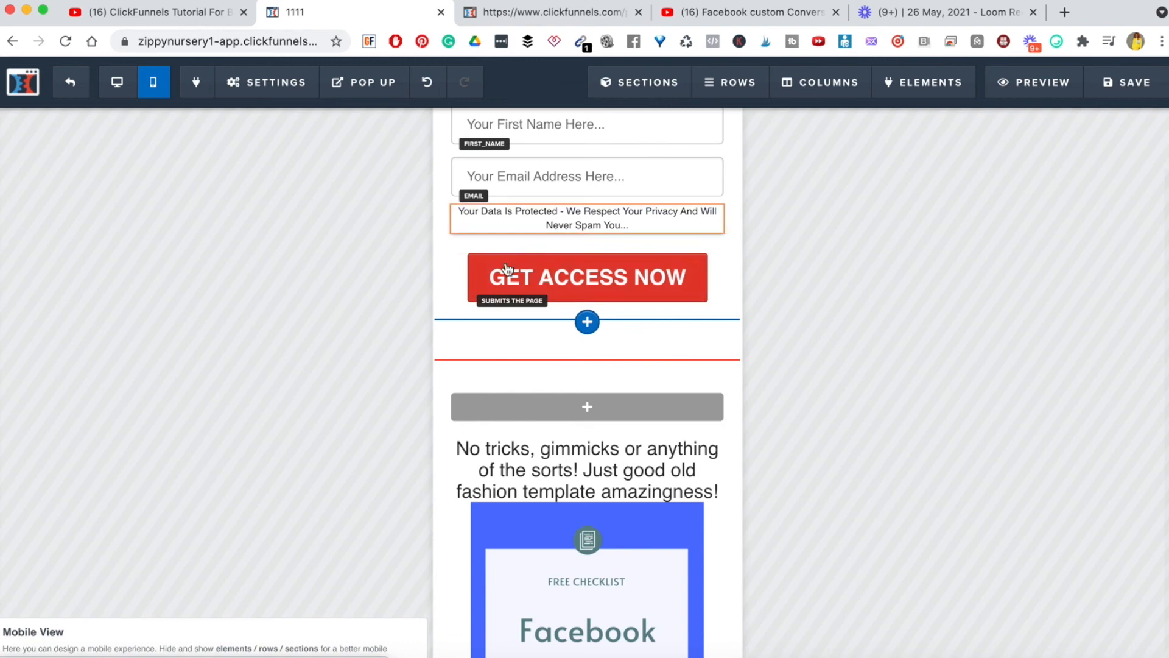
{"action": "left_click_drag", "start_coordinate": [544, 241], "coordinate": [564, 447]}
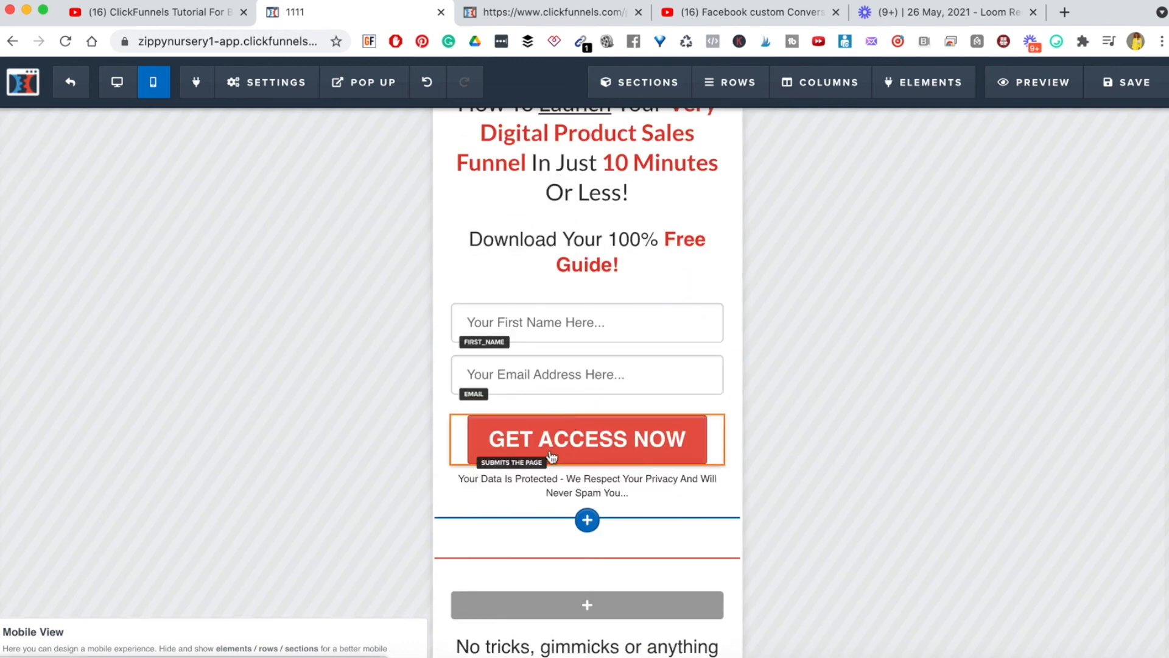
Add a small top margin to the Facebook Ads Checklist image in the mobile version to separate it from the "No tricks" text
{"action": "scroll", "coordinate": [619, 494], "scroll_direction": "down", "scroll_amount": 5}
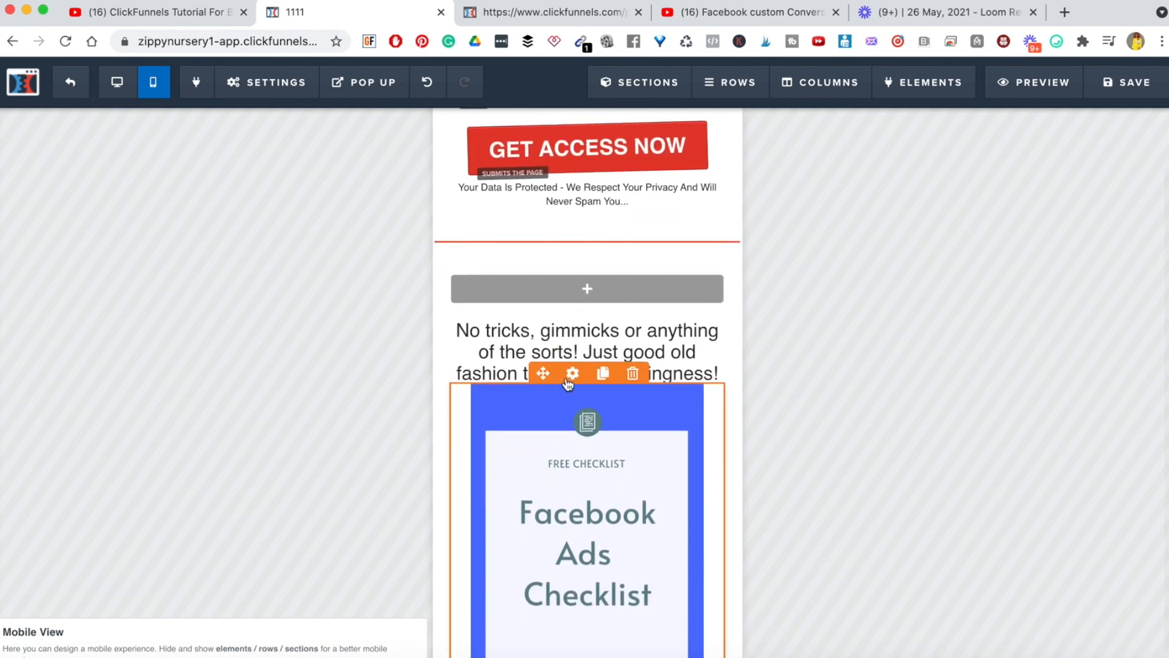
{"action": "left_click", "coordinate": [573, 374]}
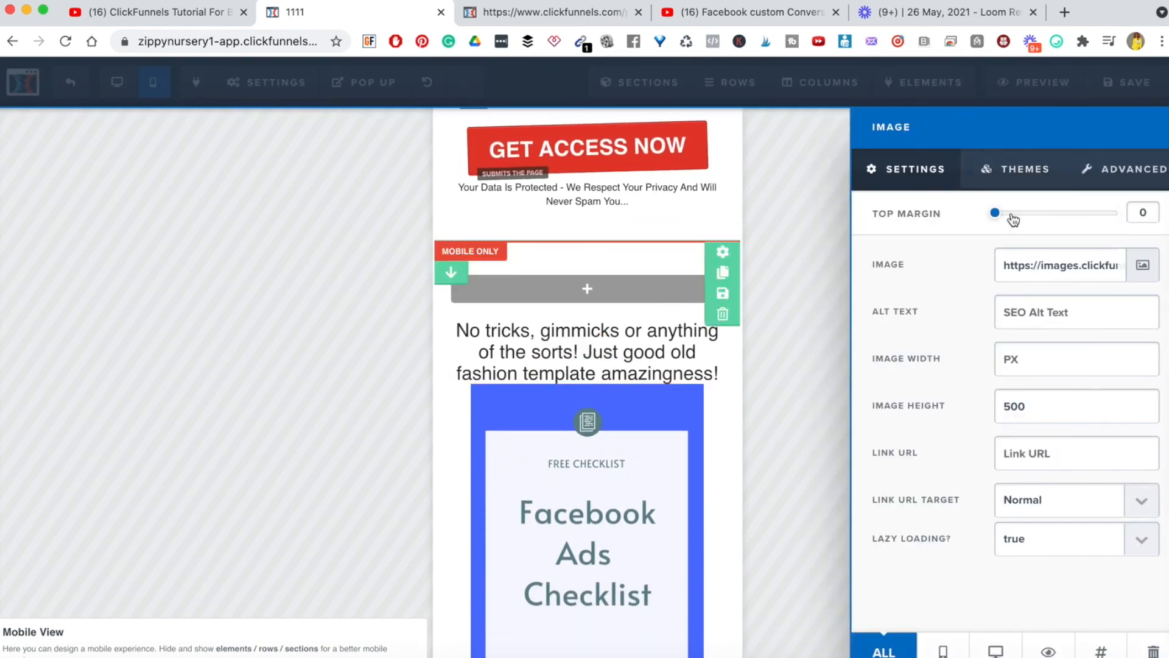
{"action": "left_click_drag", "start_coordinate": [997, 213], "coordinate": [1019, 213]}
{"action": "left_click", "coordinate": [689, 445]}
{"action": "scroll", "coordinate": [688, 445], "scroll_direction": "down", "scroll_amount": 6}
{"action": "scroll", "coordinate": [688, 445], "scroll_direction": "up", "scroll_amount": 4}
{"action": "scroll", "coordinate": [689, 444], "scroll_direction": "down", "scroll_amount": 4}
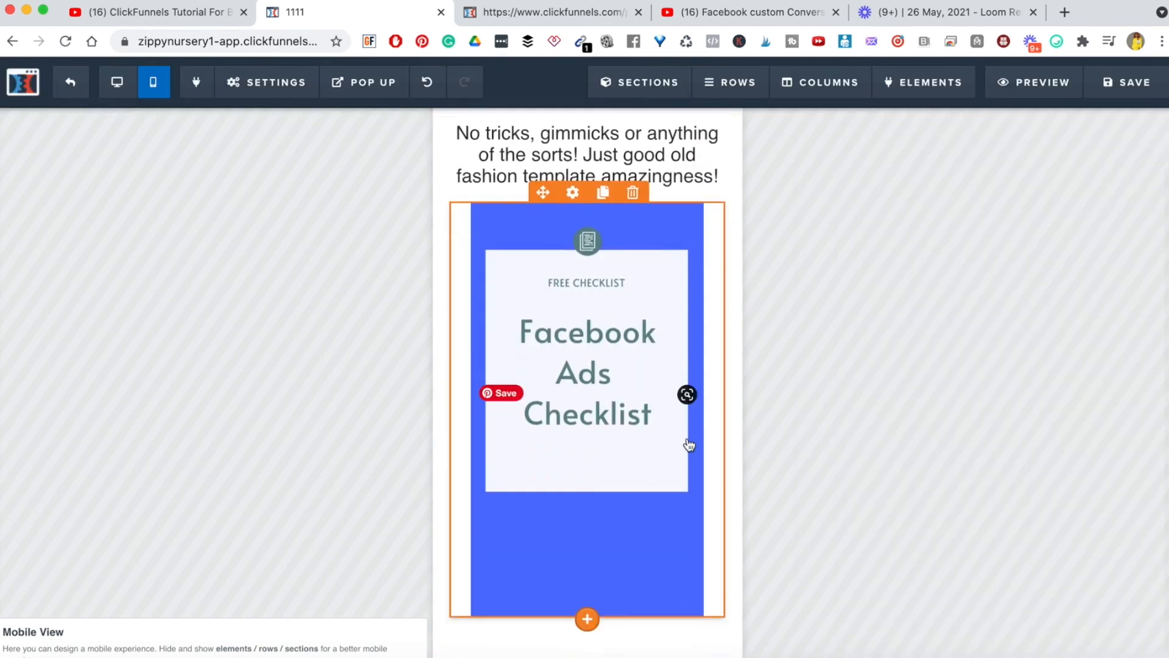
Duplicate the mobile "GET ACCESS NOW" button and place the copy directly below the Facebook Ads Checklist image
{"action": "scroll", "coordinate": [625, 404], "scroll_direction": "up", "scroll_amount": 5}
{"action": "scroll", "coordinate": [598, 157], "scroll_direction": "up", "scroll_amount": 4}
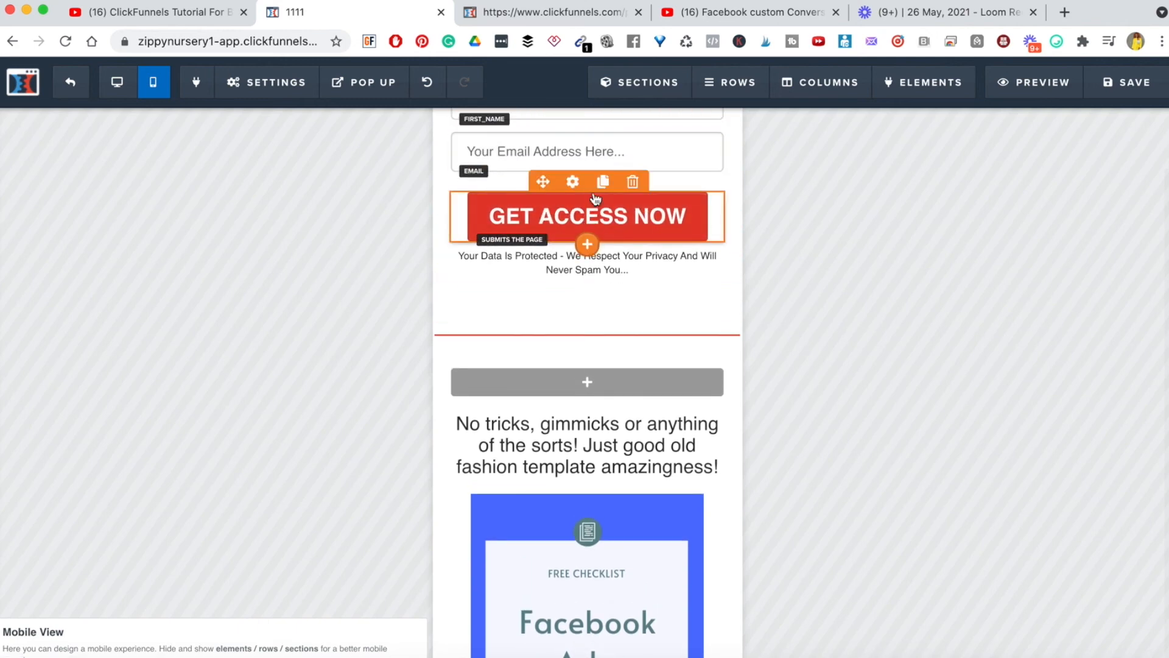
{"action": "left_click", "coordinate": [603, 181]}
{"action": "mouse_move", "coordinate": [545, 253]}
{"action": "left_mouse_down"}
{"action": "mouse_move", "coordinate": [557, 537]}
{"action": "mouse_move", "coordinate": [579, 628]}
{"action": "mouse_move", "coordinate": [593, 584]}
{"action": "mouse_move", "coordinate": [587, 488]}
{"action": "left_mouse_up"}
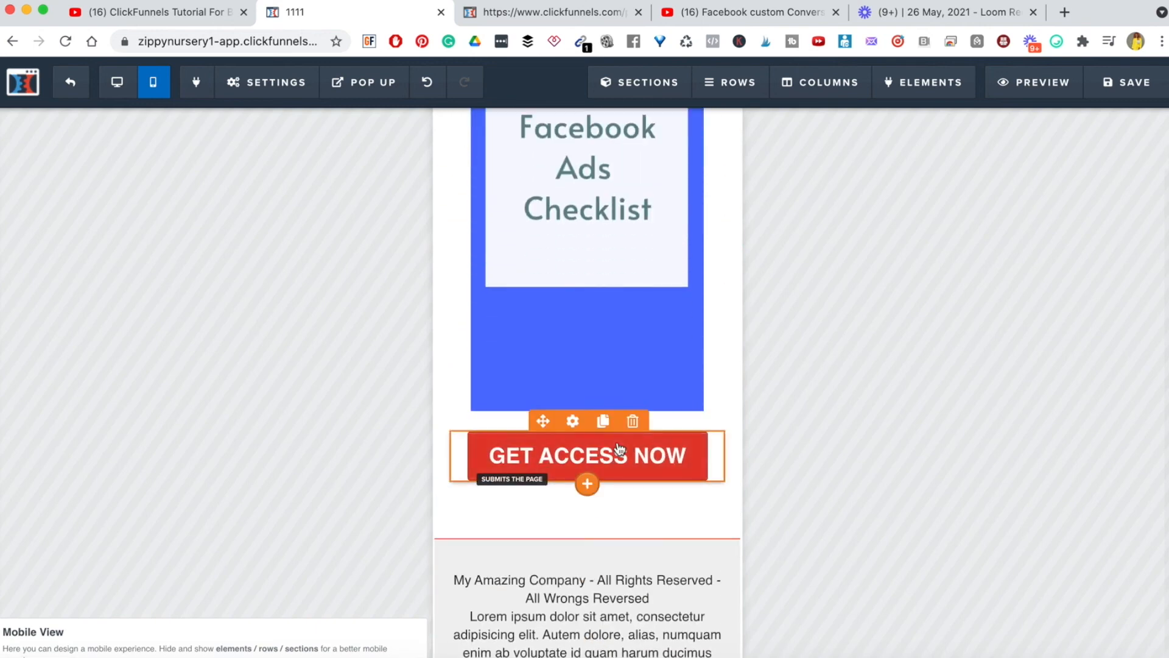
Review the mobile page from the main headline down to the footer, checking the opt-in form, checklist image and both buttons
{"action": "scroll", "coordinate": [616, 332], "scroll_direction": "up", "scroll_amount": 8}
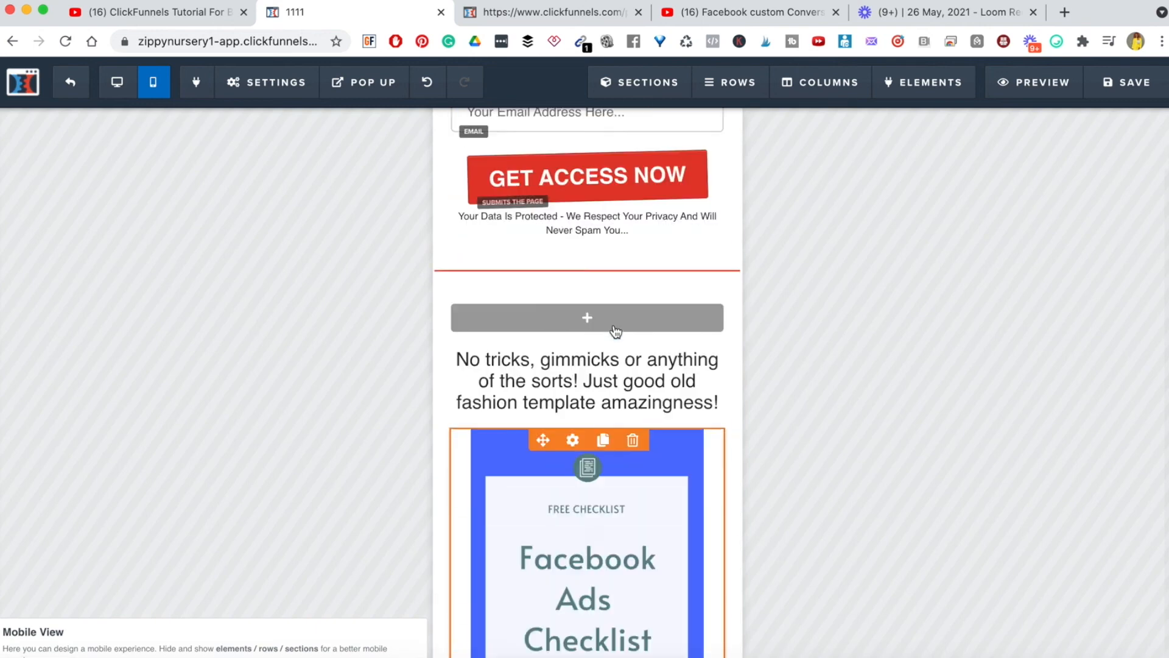
{"action": "scroll", "coordinate": [616, 331], "scroll_direction": "up", "scroll_amount": 1}
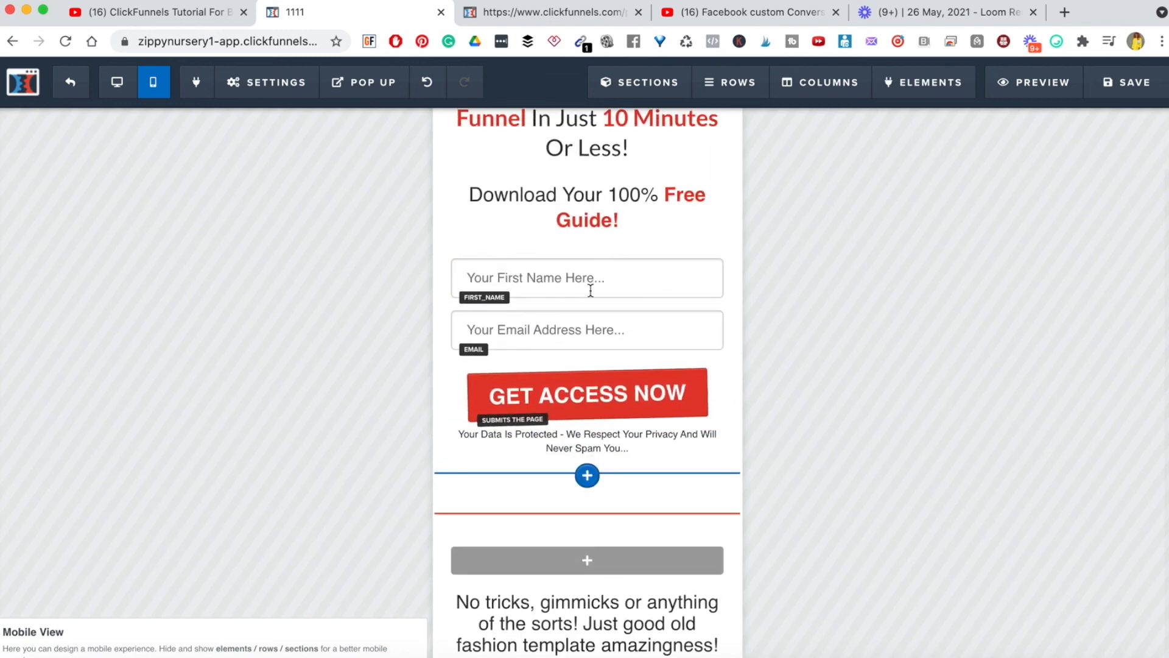
{"action": "scroll", "coordinate": [604, 292], "scroll_direction": "up", "scroll_amount": 4}
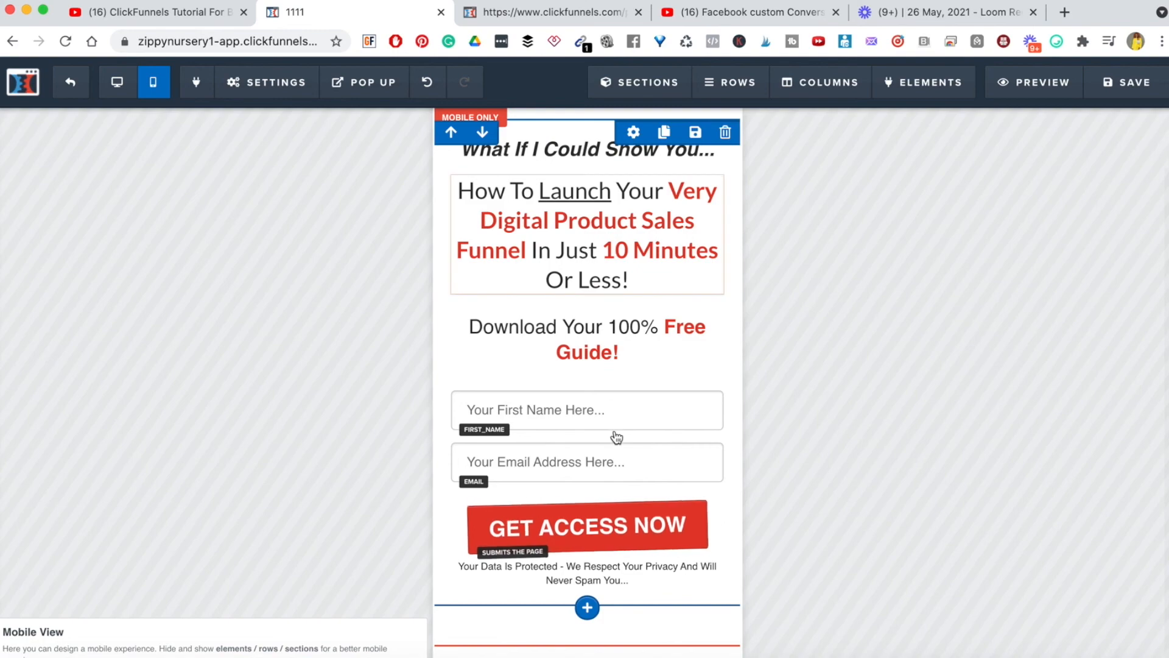
{"action": "scroll", "coordinate": [618, 599], "scroll_direction": "down", "scroll_amount": 10}
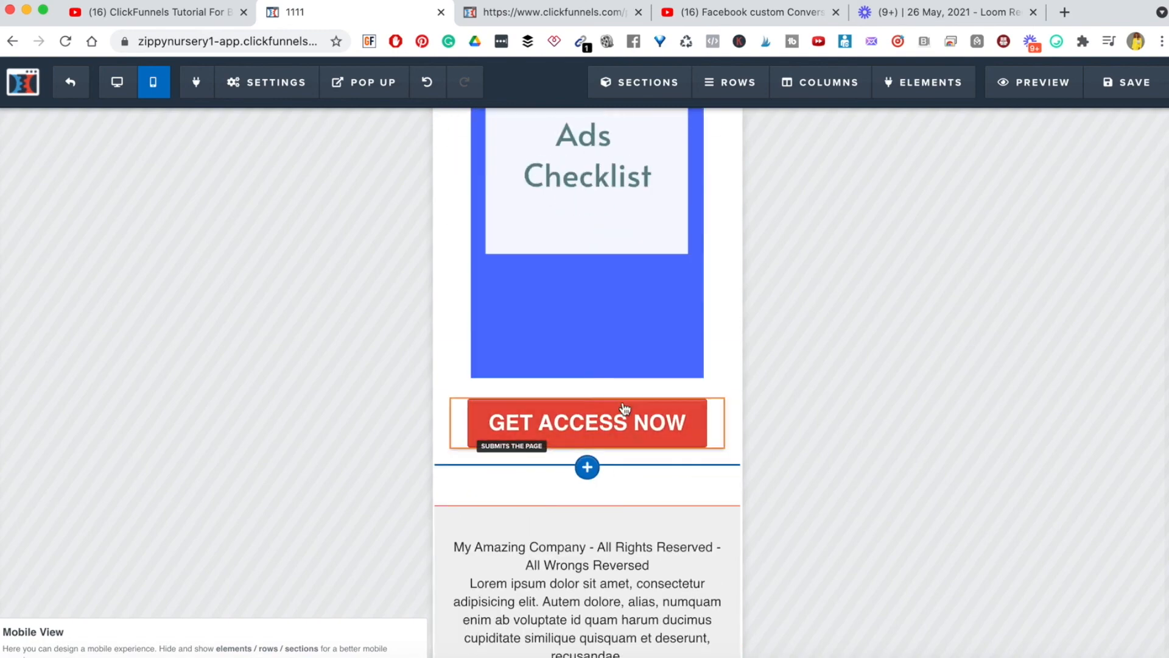
{"action": "scroll", "coordinate": [622, 410], "scroll_direction": "up", "scroll_amount": 1}
{"action": "scroll", "coordinate": [625, 409], "scroll_direction": "up", "scroll_amount": 12}
{"action": "scroll", "coordinate": [624, 410], "scroll_direction": "down", "scroll_amount": 14}
{"action": "scroll", "coordinate": [603, 548], "scroll_direction": "up", "scroll_amount": 1}
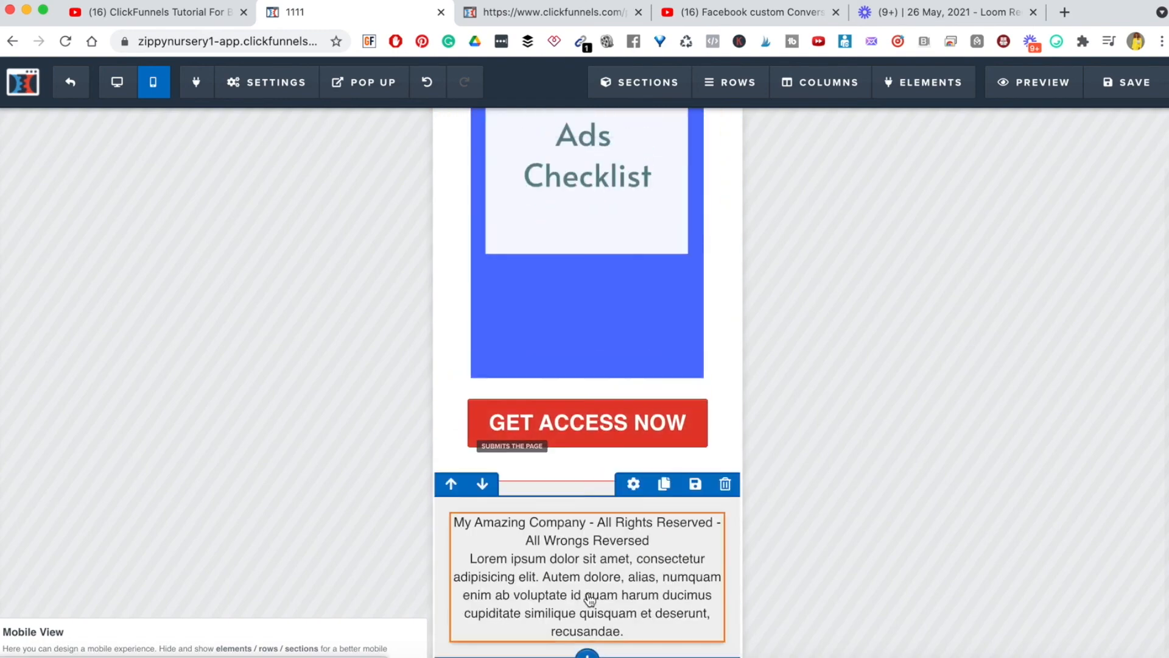
{"action": "scroll", "coordinate": [642, 323], "scroll_direction": "up", "scroll_amount": 10}
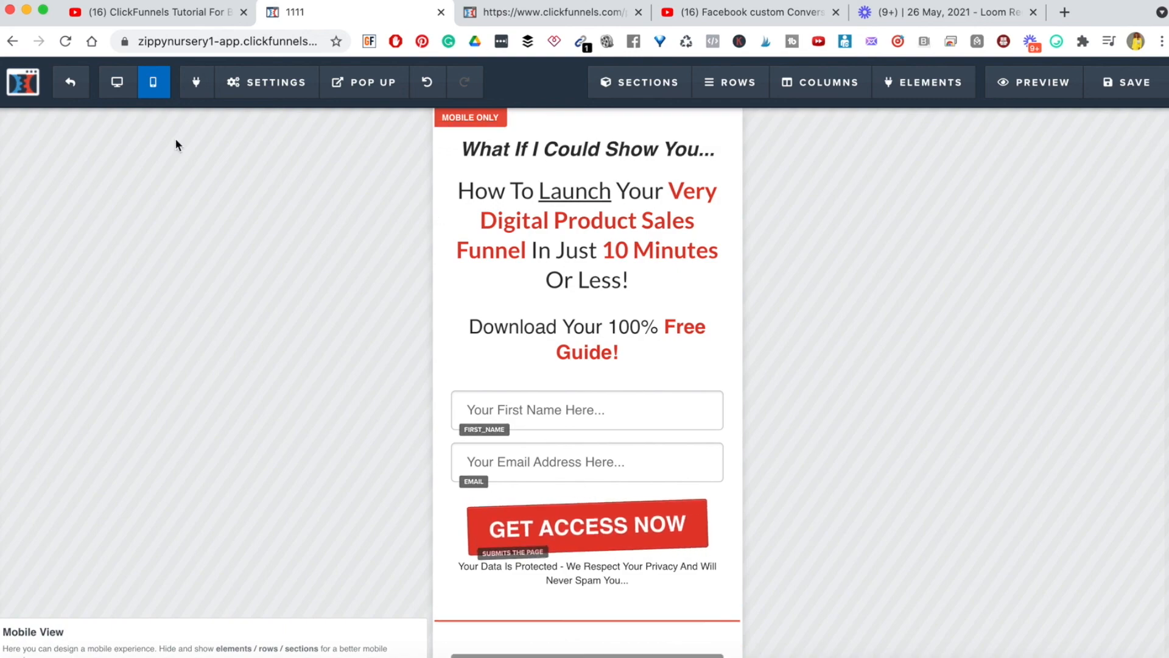
Compare the desktop-only version of the squeeze page with its mobile-only version by viewing each from start to end
{"action": "left_click", "coordinate": [118, 89]}
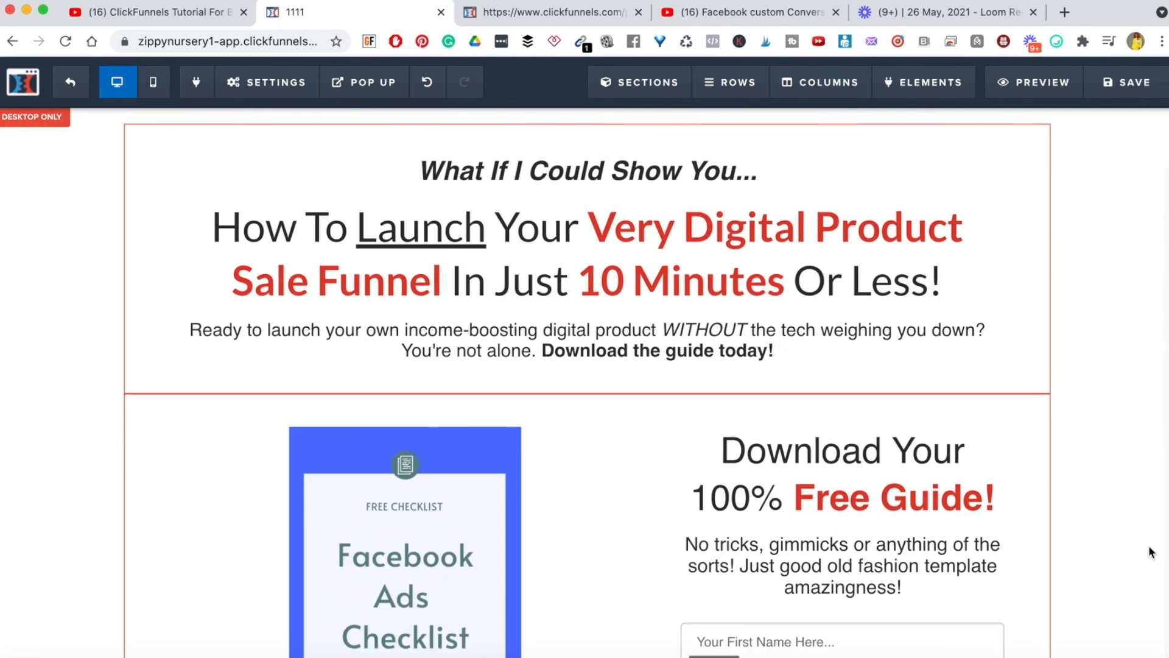
{"action": "scroll", "coordinate": [1151, 551], "scroll_direction": "down", "scroll_amount": 5}
{"action": "scroll", "coordinate": [1151, 551], "scroll_direction": "up", "scroll_amount": 5}
{"action": "scroll", "coordinate": [1151, 552], "scroll_direction": "down", "scroll_amount": 5}
{"action": "scroll", "coordinate": [1151, 552], "scroll_direction": "up", "scroll_amount": 5}
{"action": "left_click", "coordinate": [153, 83]}
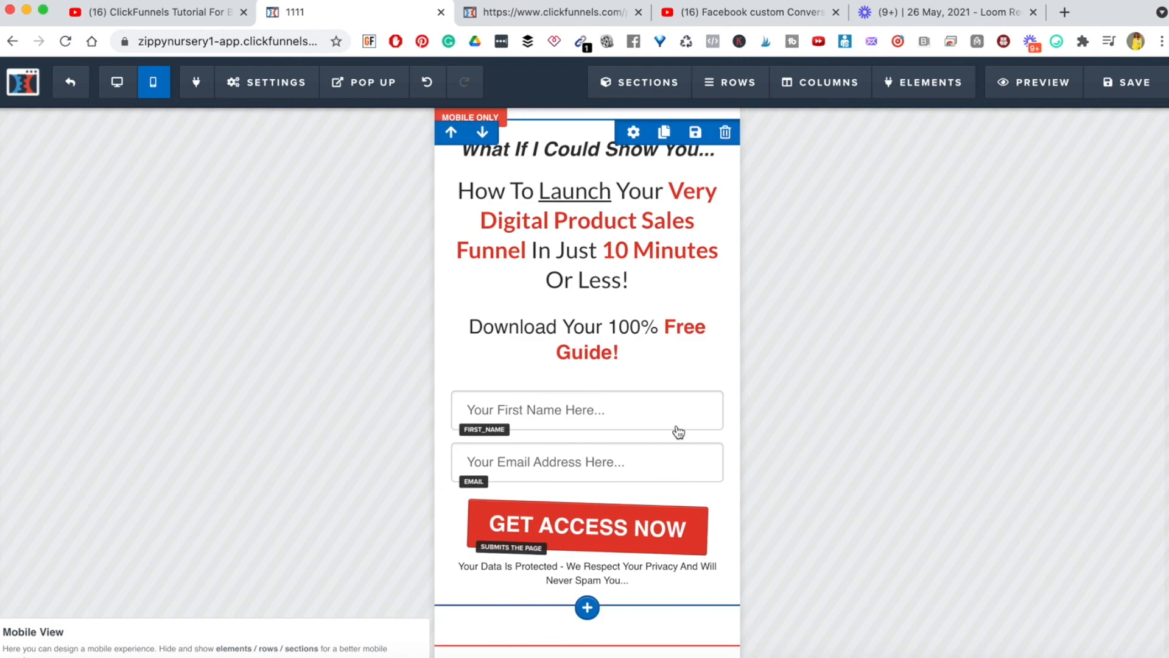
{"action": "scroll", "coordinate": [674, 548], "scroll_direction": "down", "scroll_amount": 10}
{"action": "scroll", "coordinate": [674, 555], "scroll_direction": "up", "scroll_amount": 10}
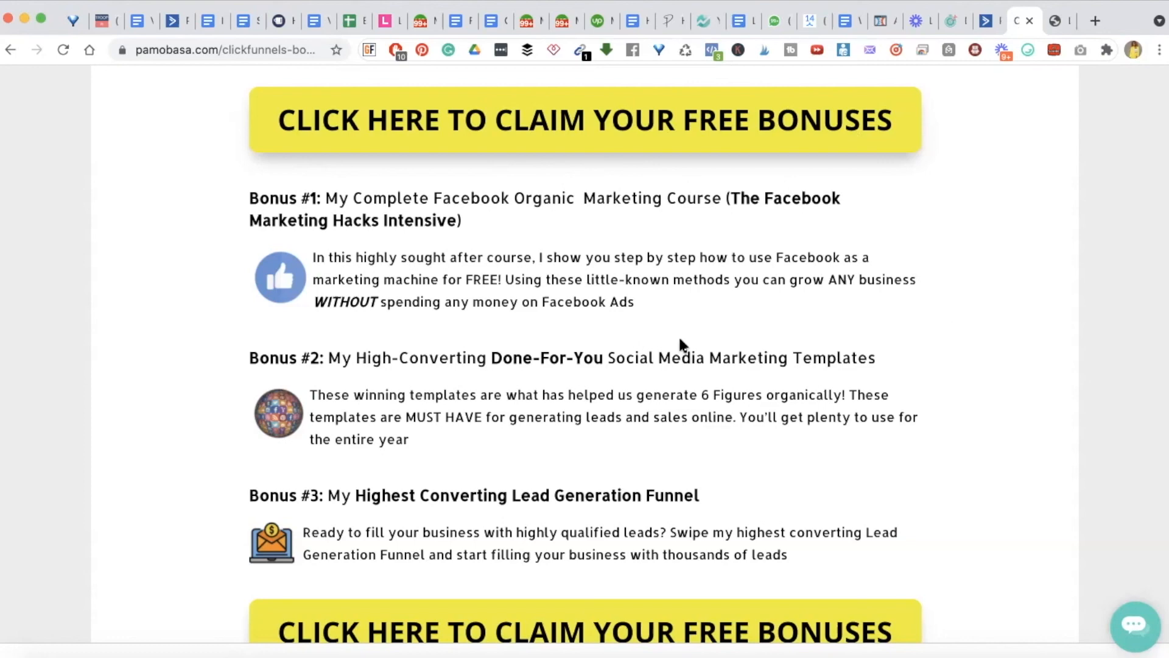
Go over the headings of Bonus #1, Bonus #2 and Bonus #3 on the ClickFunnels bonus page
{"action": "triple_click", "coordinate": [308, 211]}
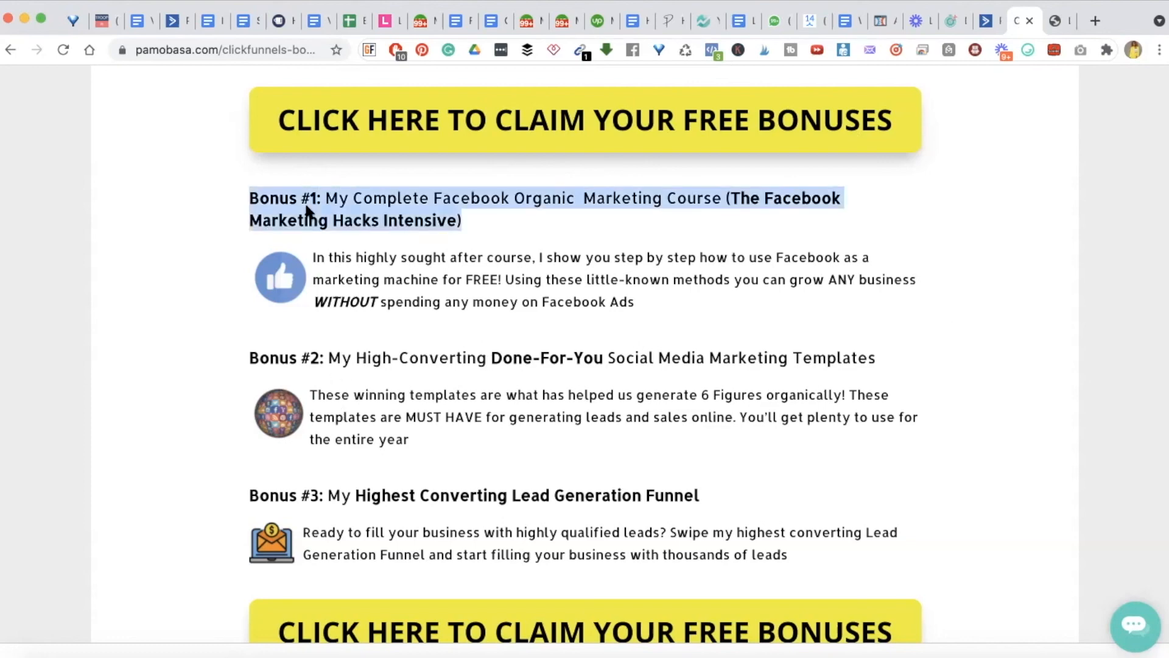
{"action": "triple_click", "coordinate": [319, 358]}
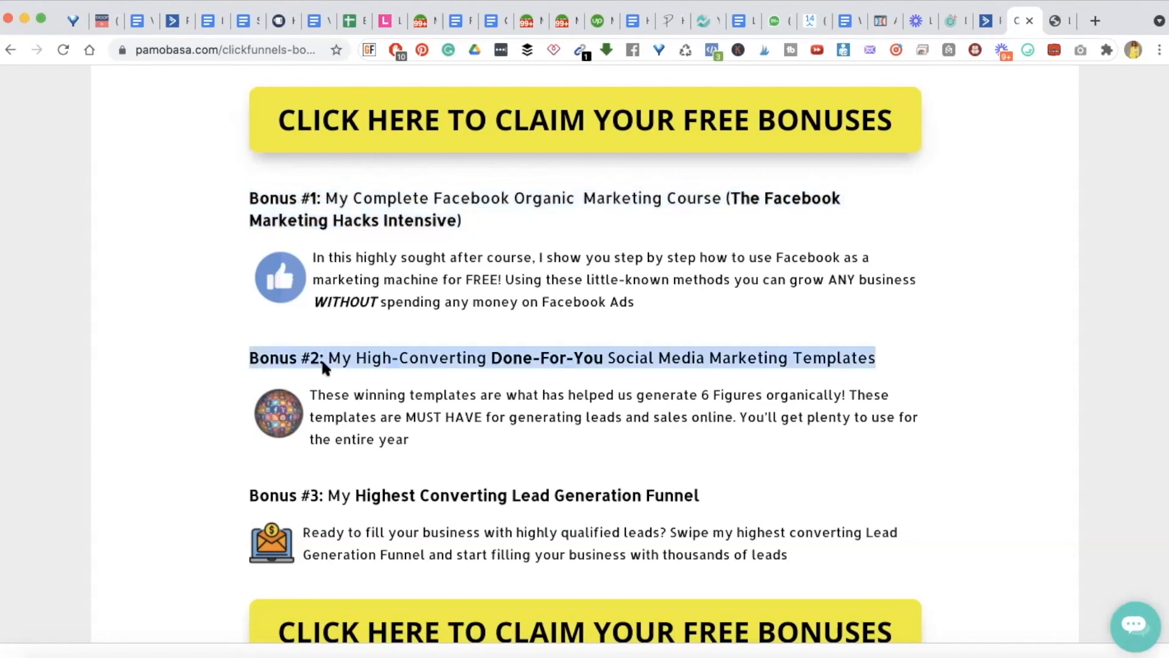
{"action": "triple_click", "coordinate": [351, 496]}
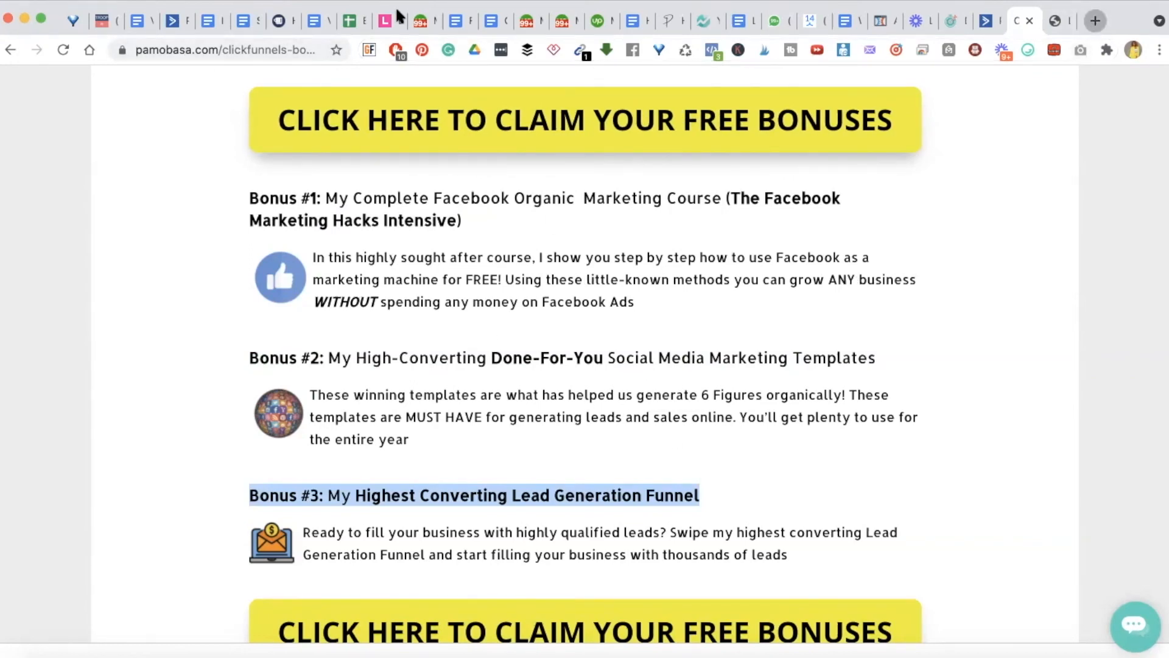
{"action": "key", "text": "super+t"}
{"action": "type", "text": "wwww."}
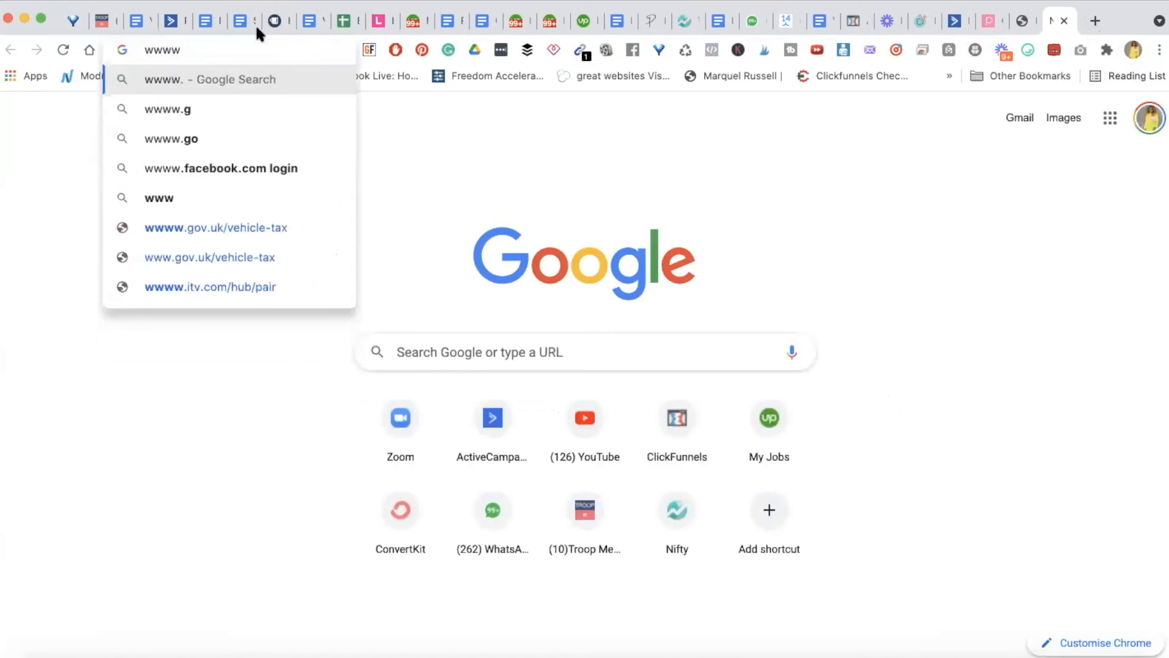
{"action": "key", "text": "BackSpace"}
{"action": "type", "text": ".pam"}
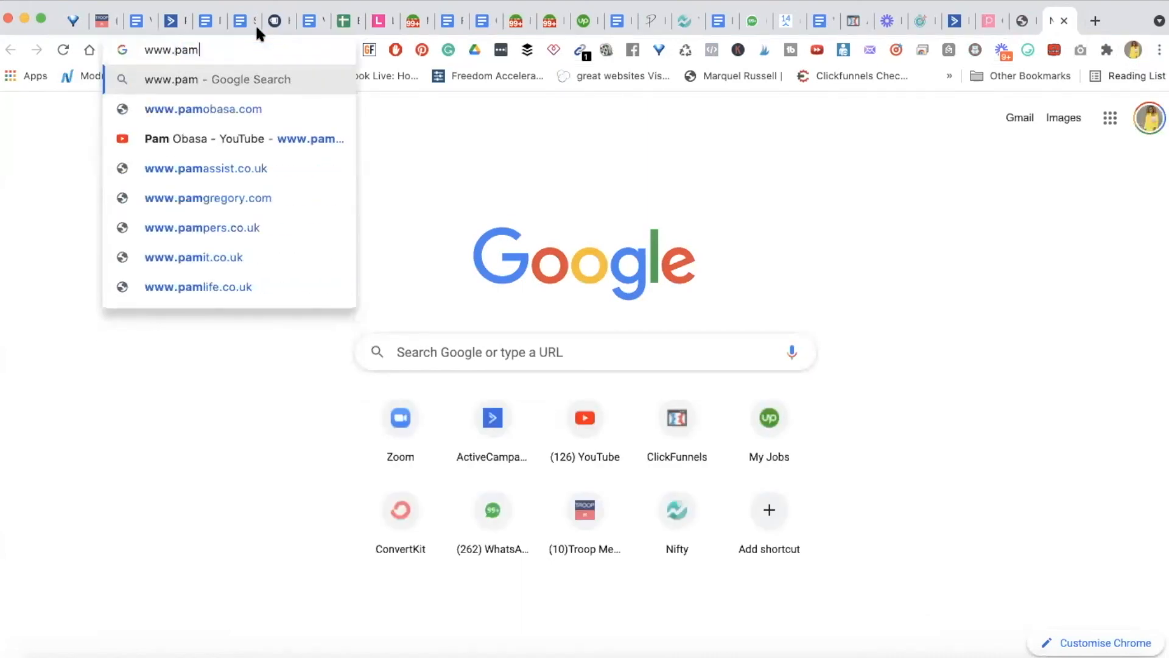
{"action": "type", "text": "oba"}
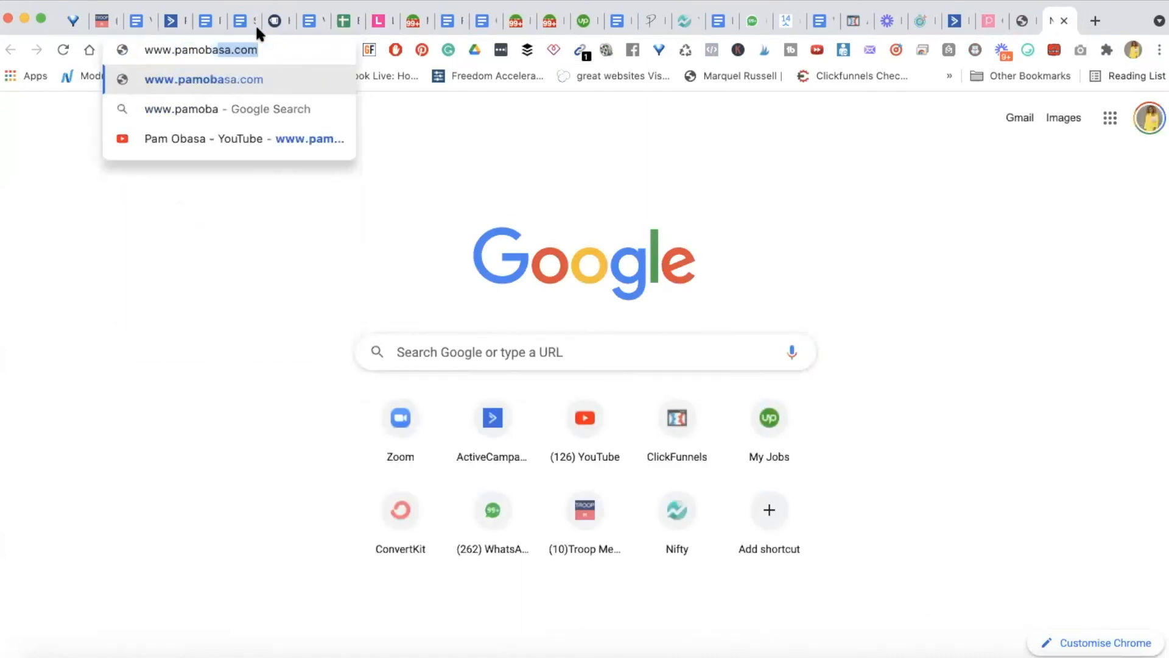
{"action": "type", "text": "sa"}
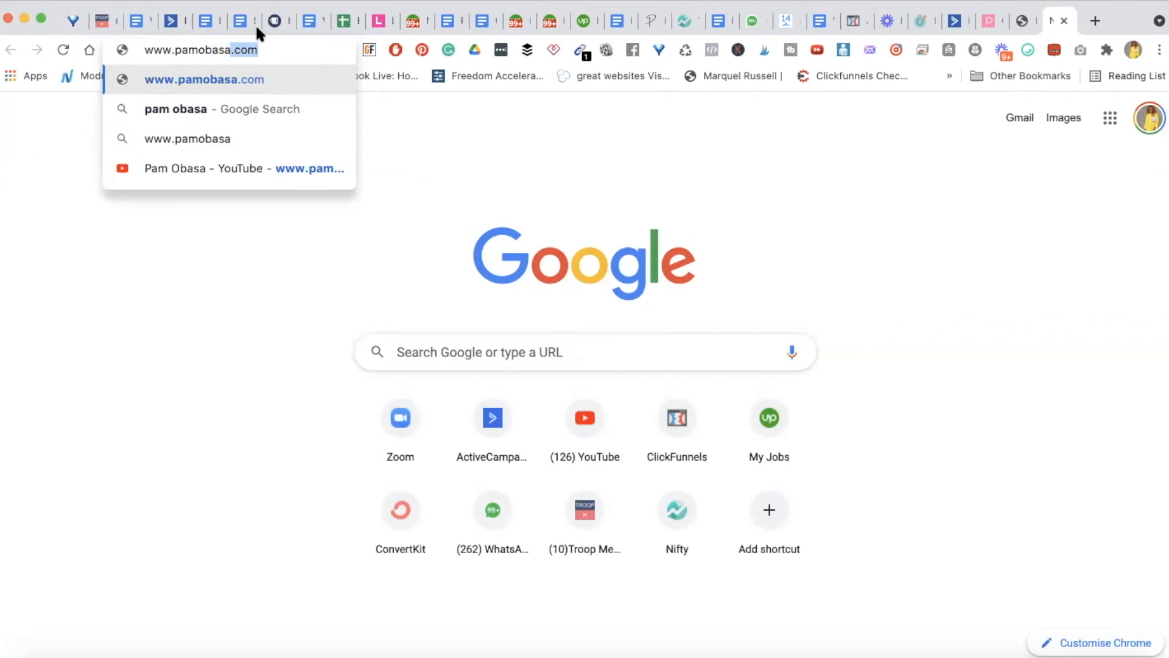
{"action": "type", "text": ".com/clickfunen"}
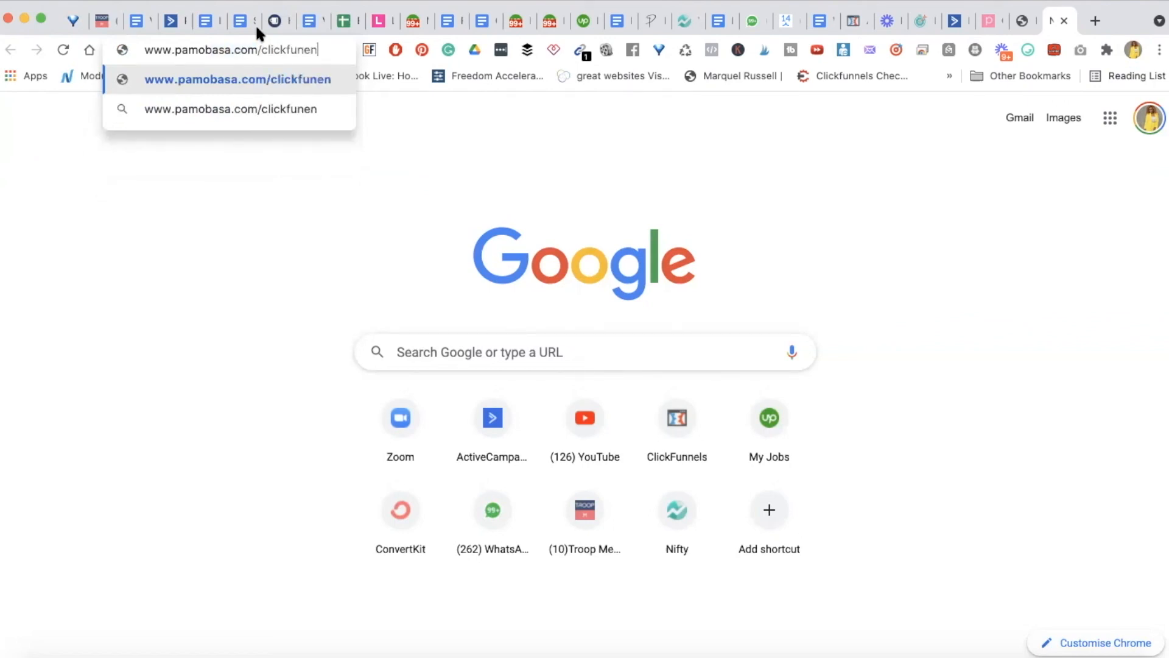
{"action": "key", "text": "BackSpace"}
{"action": "key", "text": "BackSpace"}
{"action": "type", "text": "nels-bonus"}
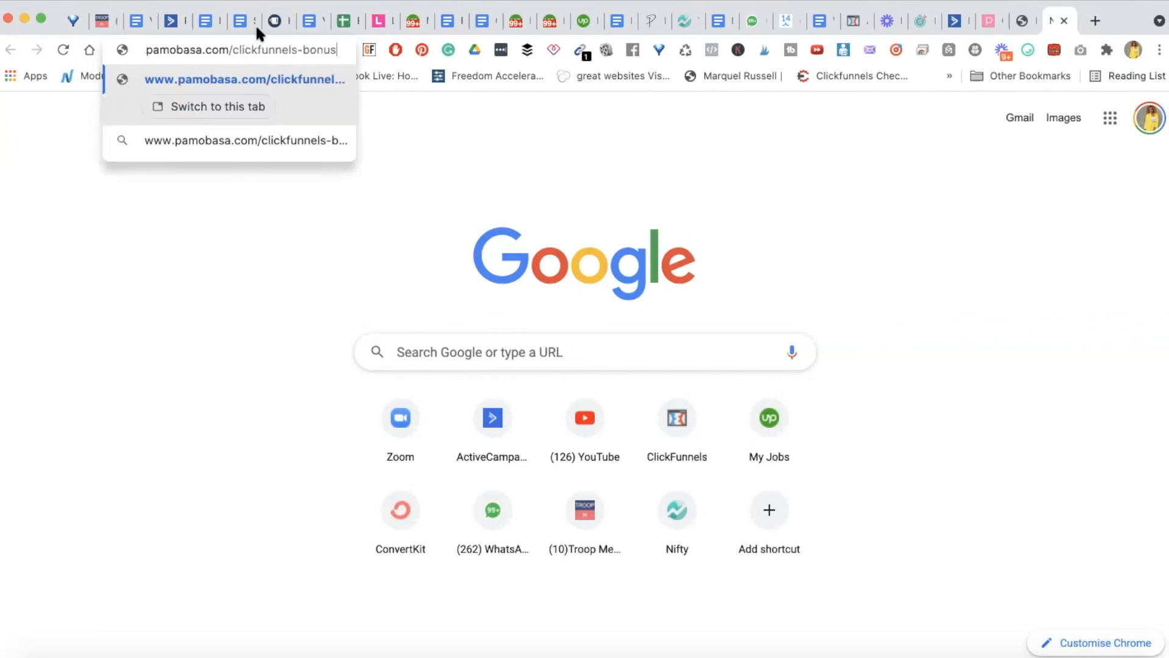
{"action": "key", "text": "Return"}
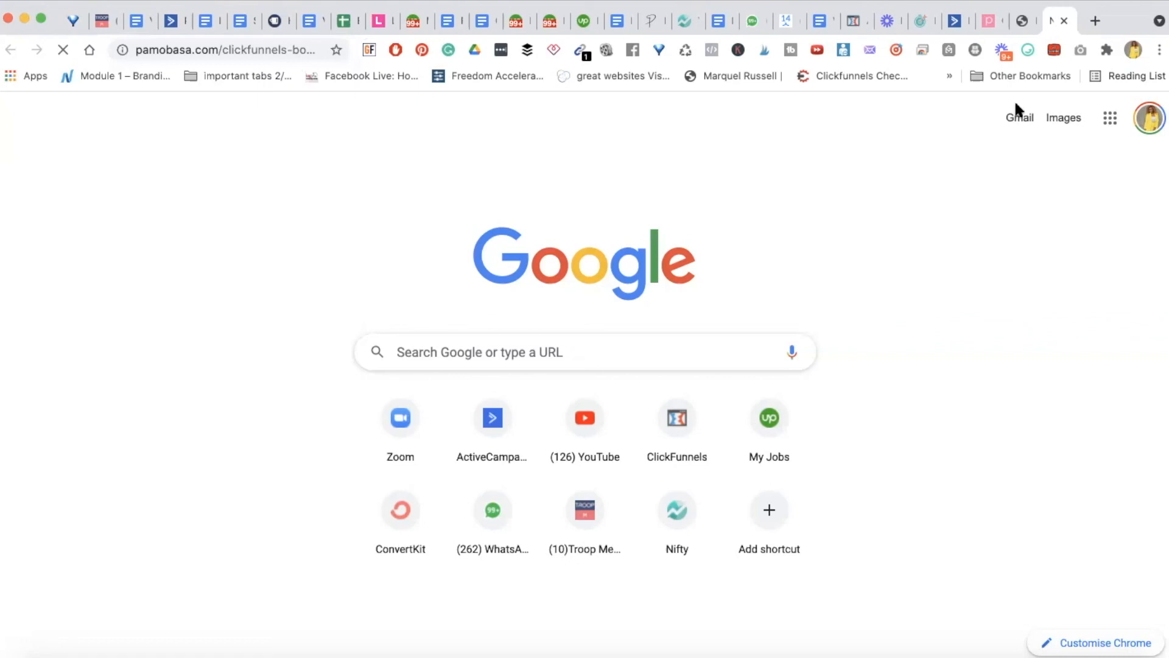
Return to the already open bonus page and read the headings and descriptions of Bonus #1, Bonus #2 and Bonus #3
{"action": "left_click", "coordinate": [983, 24]}
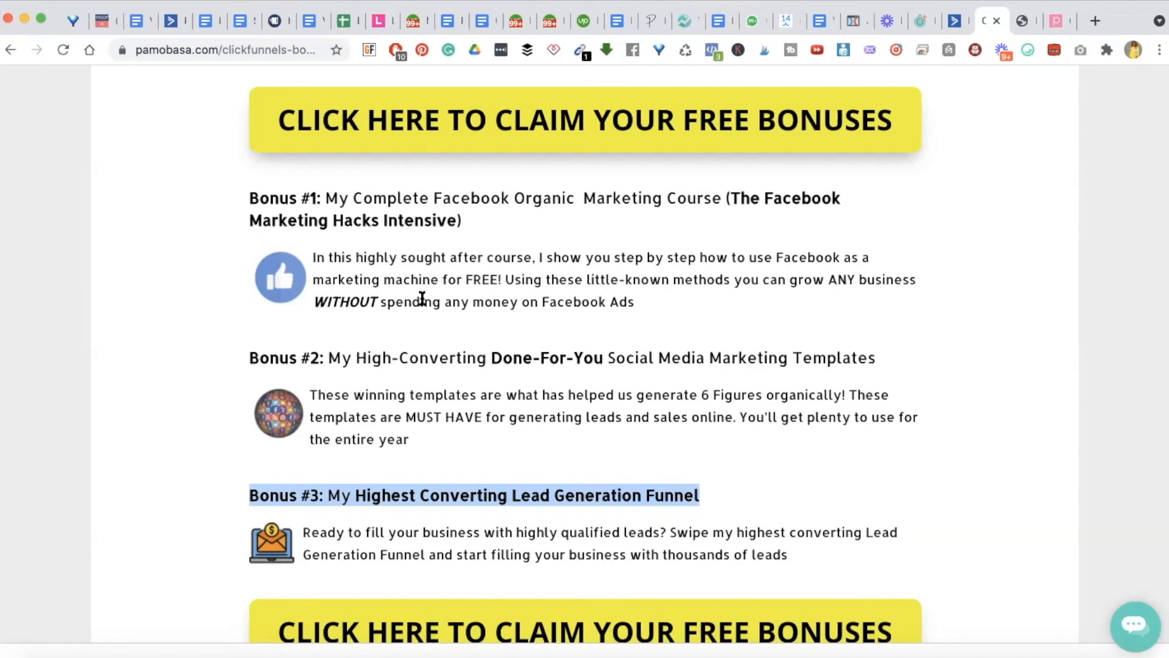
{"action": "triple_click", "coordinate": [347, 198]}
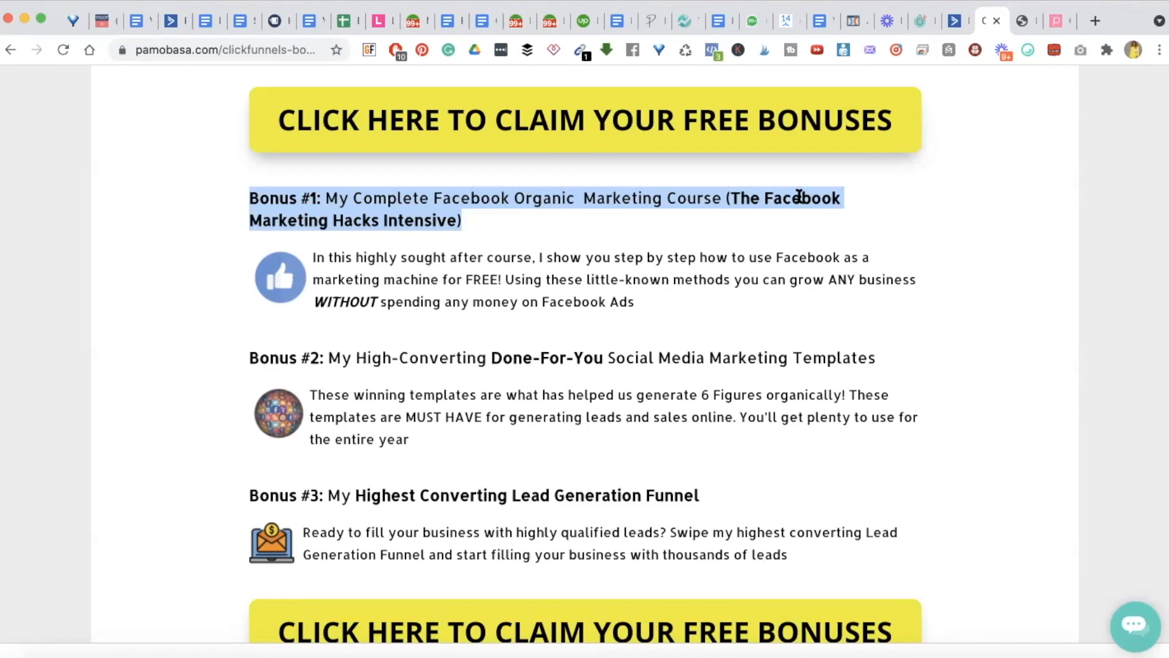
{"action": "triple_click", "coordinate": [613, 271]}
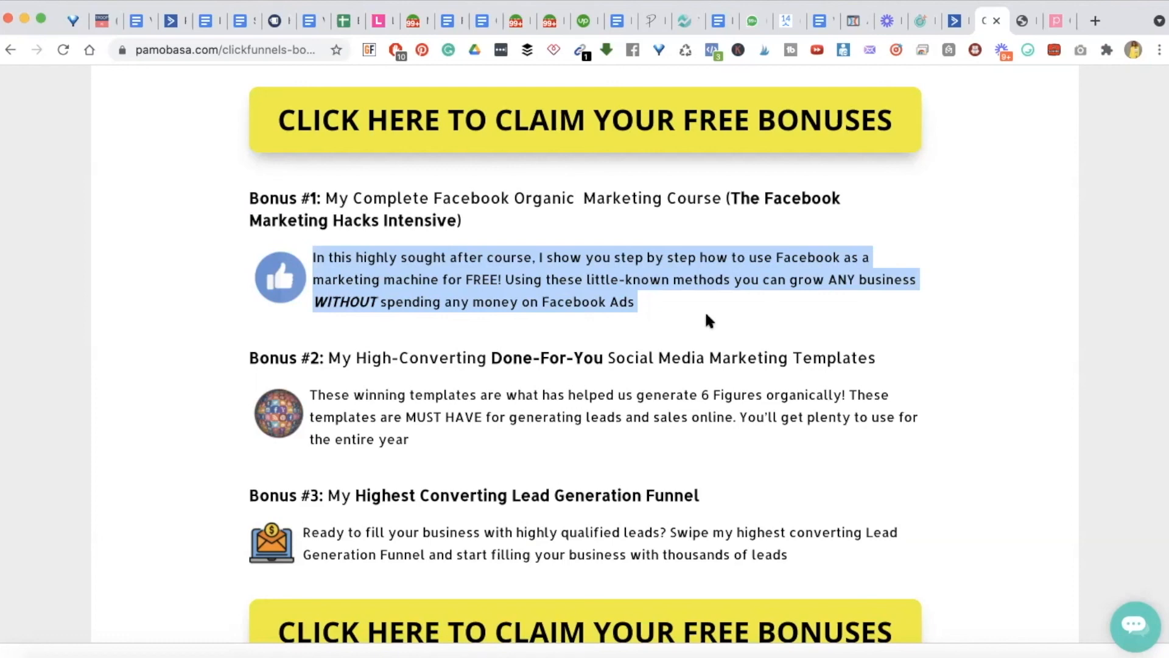
{"action": "left_click", "coordinate": [702, 331]}
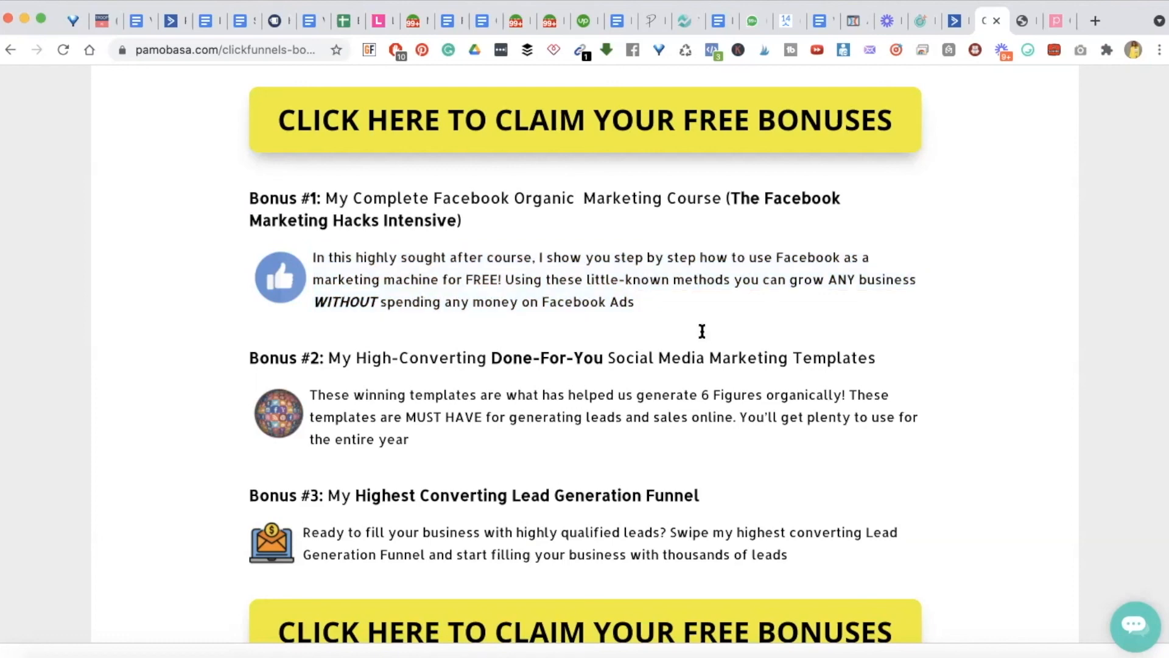
{"action": "triple_click", "coordinate": [687, 363]}
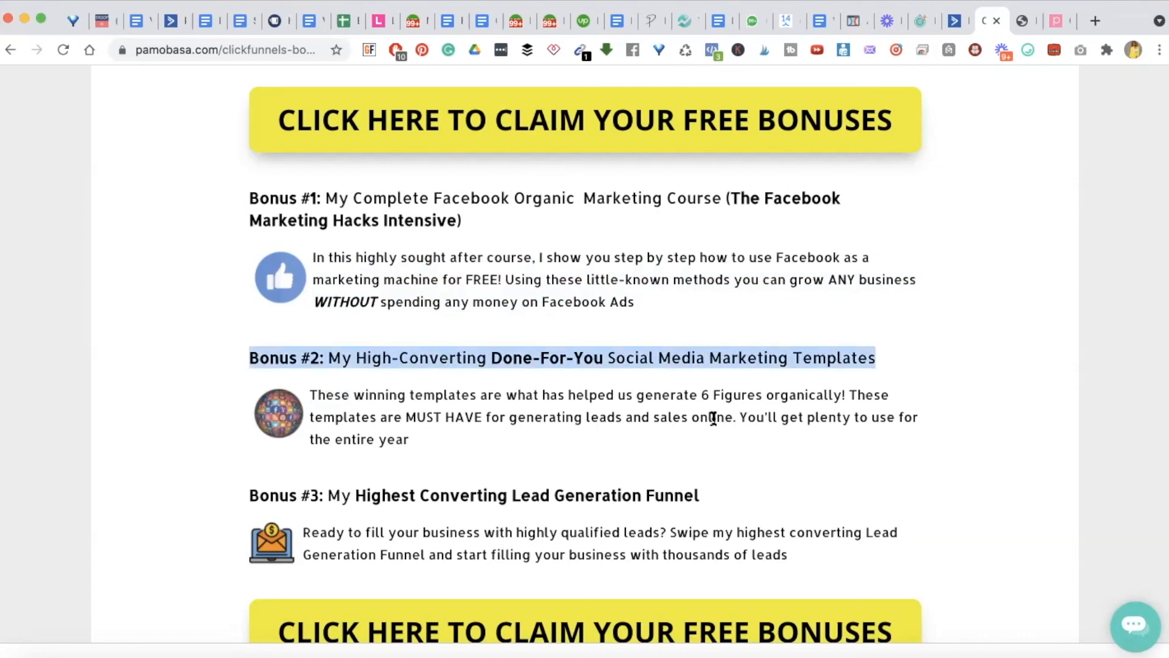
{"action": "double_click", "coordinate": [684, 395]}
{"action": "left_click", "coordinate": [700, 422]}
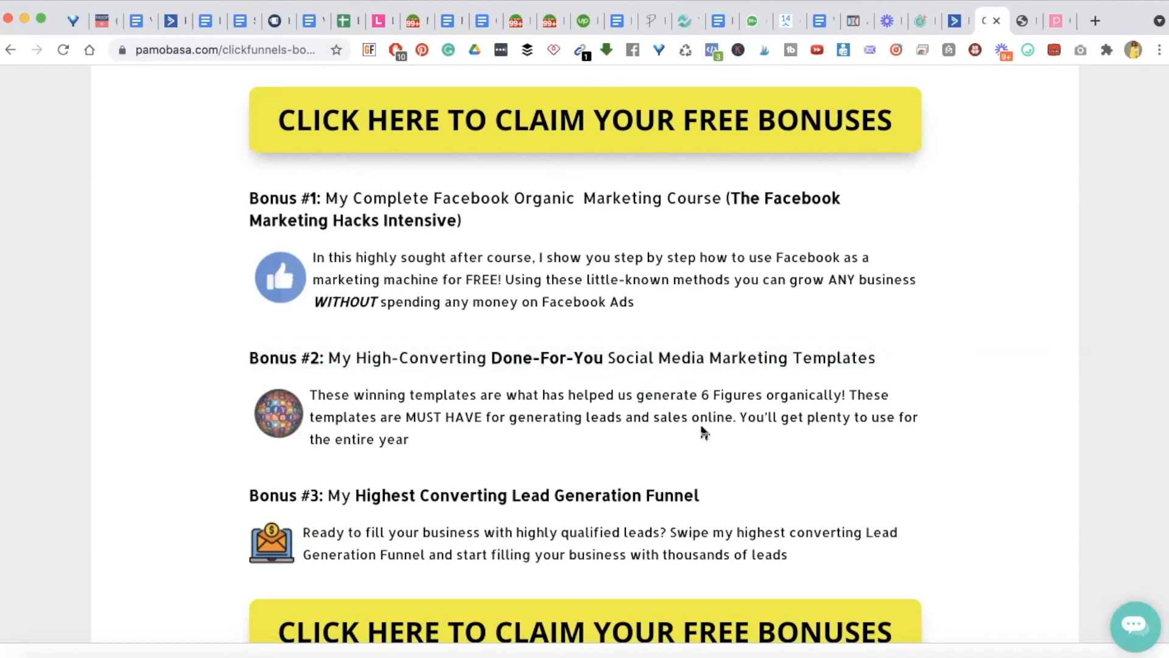
{"action": "triple_click", "coordinate": [693, 399]}
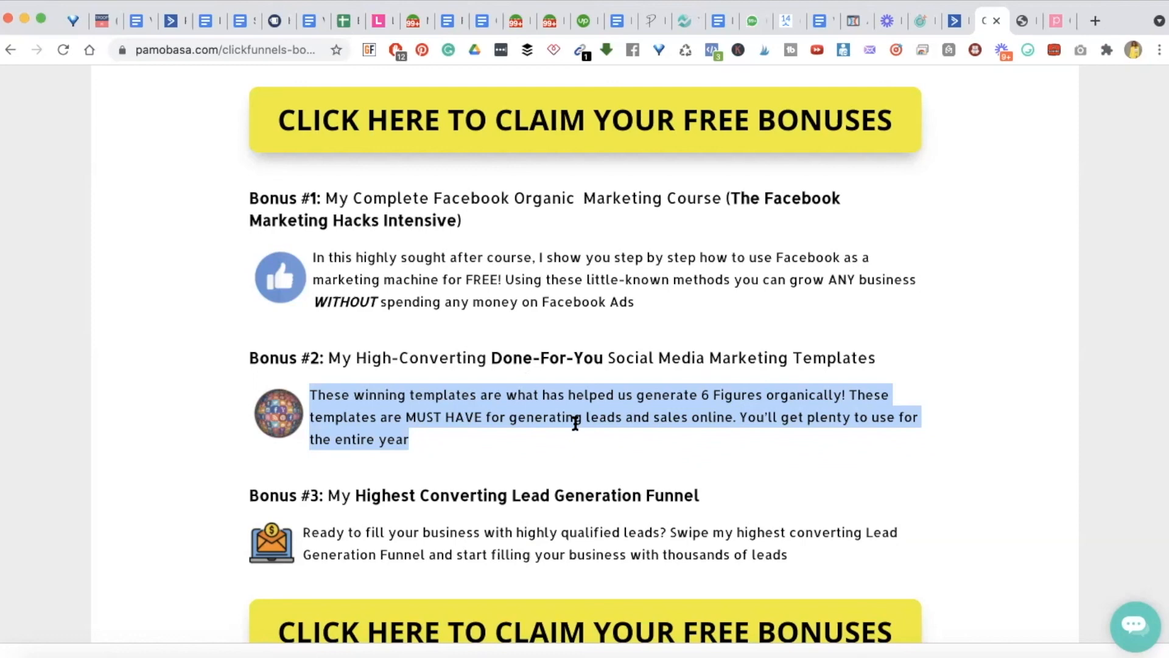
{"action": "triple_click", "coordinate": [534, 494]}
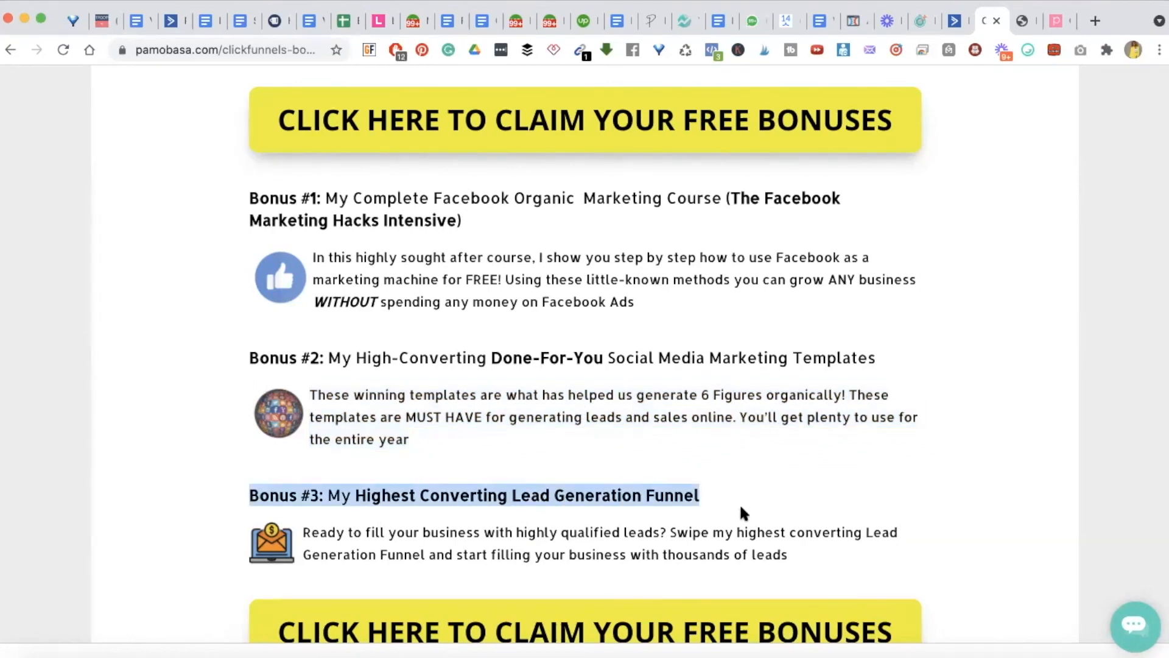
{"action": "scroll", "coordinate": [741, 507], "scroll_direction": "down", "scroll_amount": 1}
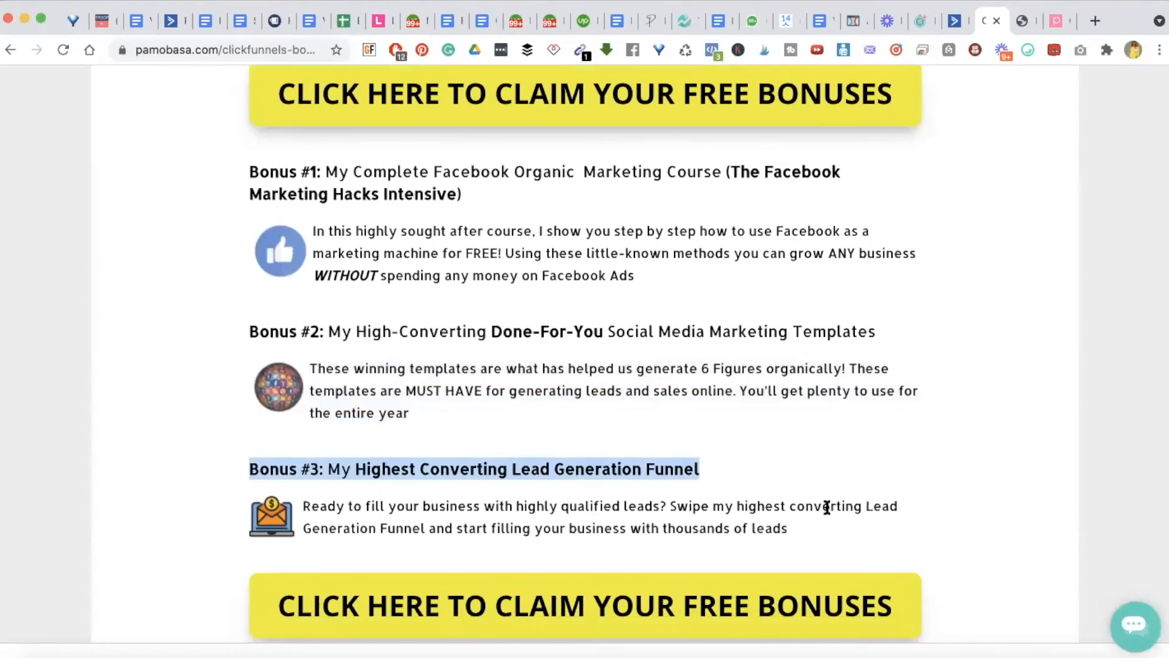
{"action": "triple_click", "coordinate": [762, 504]}
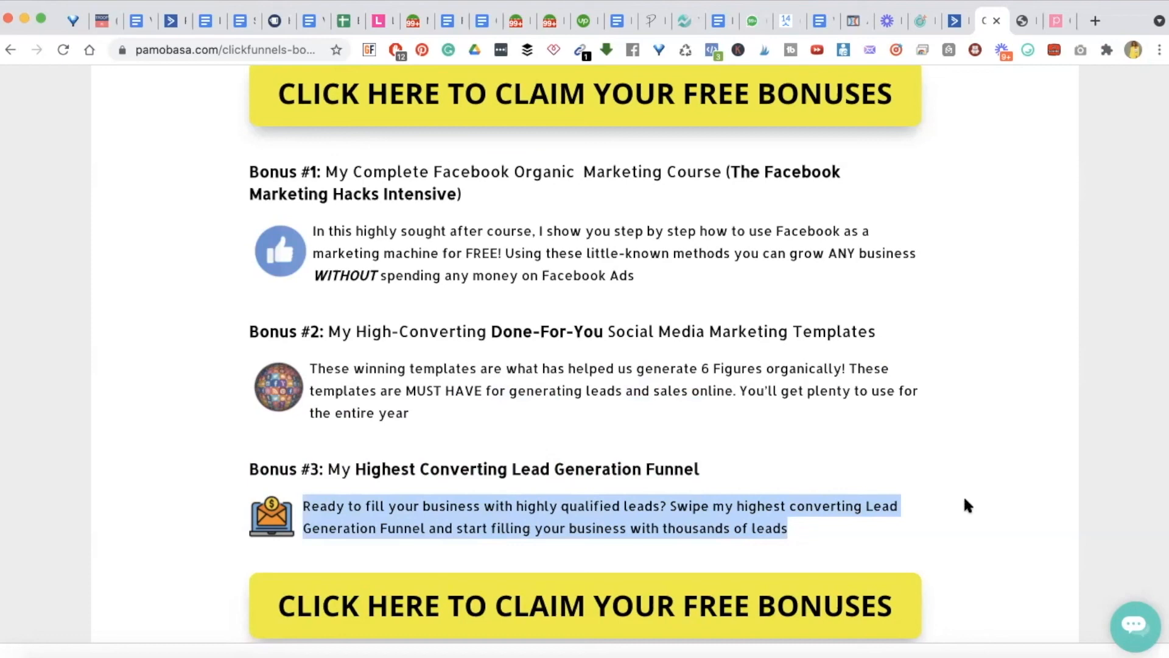
{"action": "left_click", "coordinate": [454, 463]}
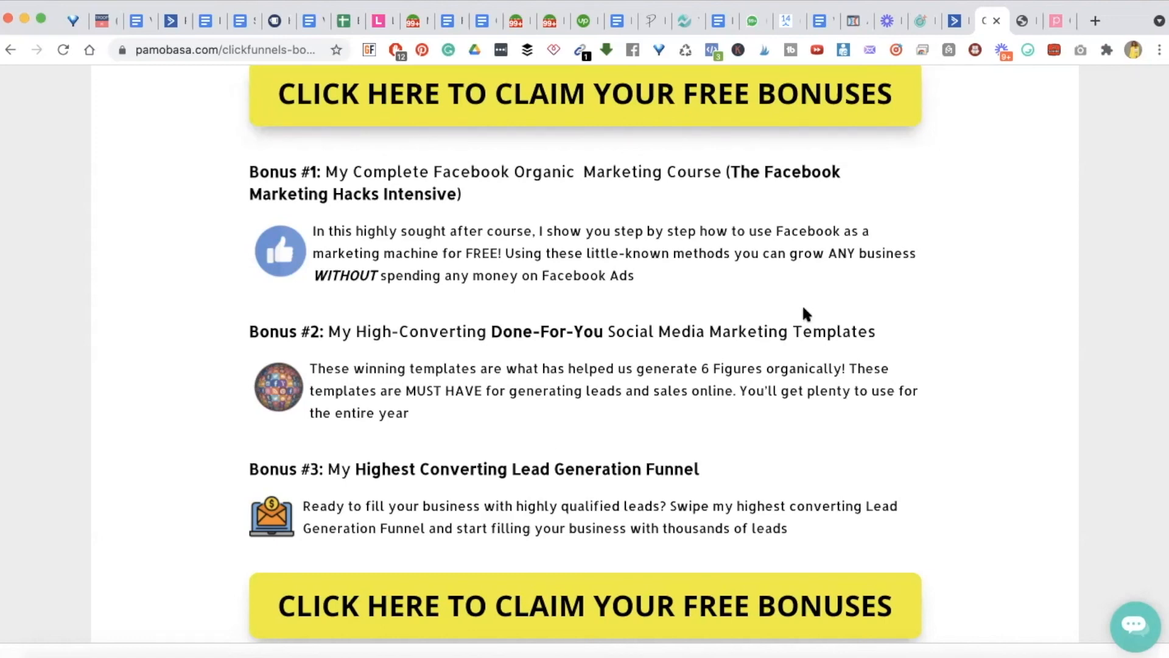
Read Step 1, Step 2 and Step 3 under "How to claim your FREE bonuses", highlighting each passage, and return to the bonus list
{"action": "scroll", "coordinate": [803, 308], "scroll_direction": "down", "scroll_amount": 8}
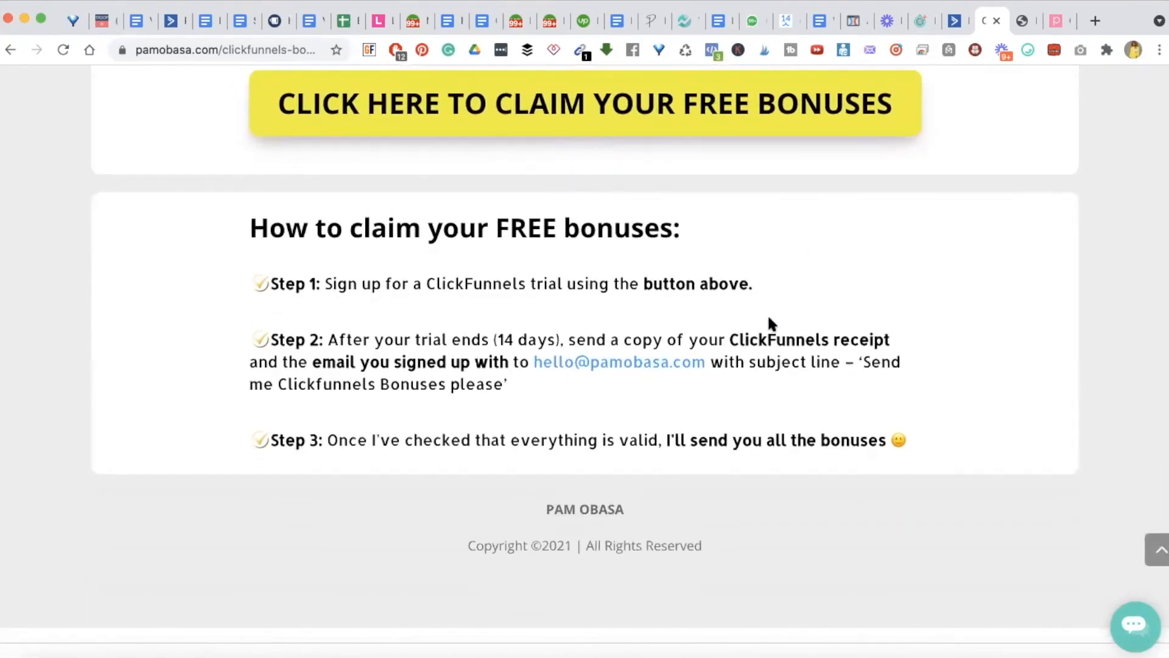
{"action": "scroll", "coordinate": [767, 317], "scroll_direction": "up", "scroll_amount": 1}
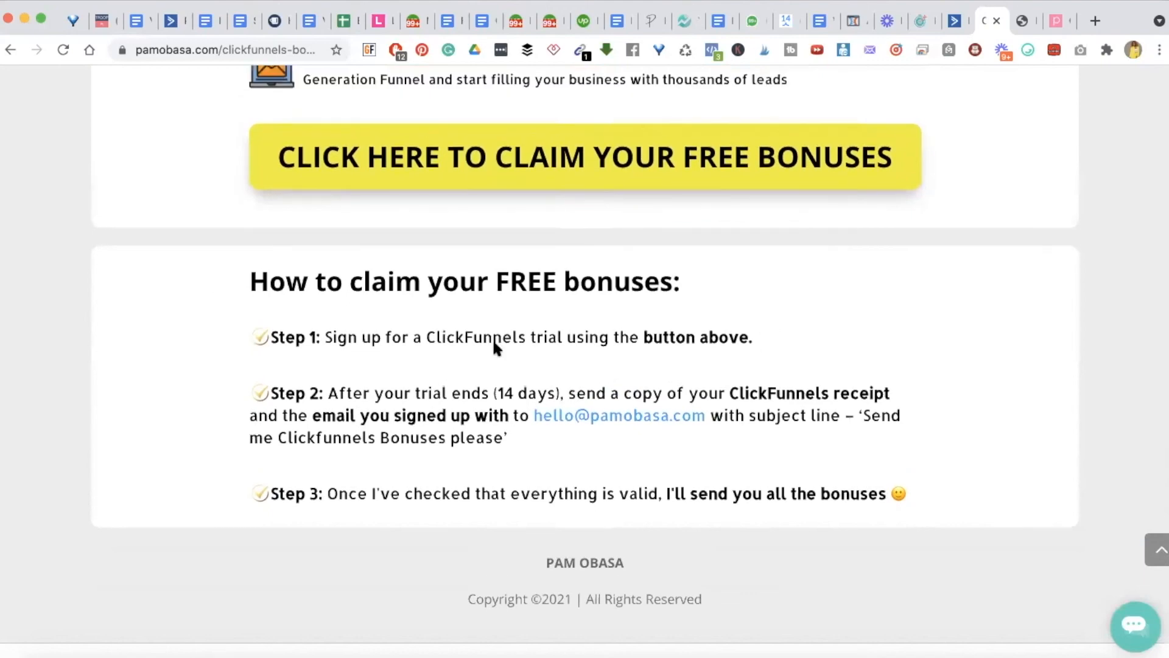
{"action": "triple_click", "coordinate": [386, 334]}
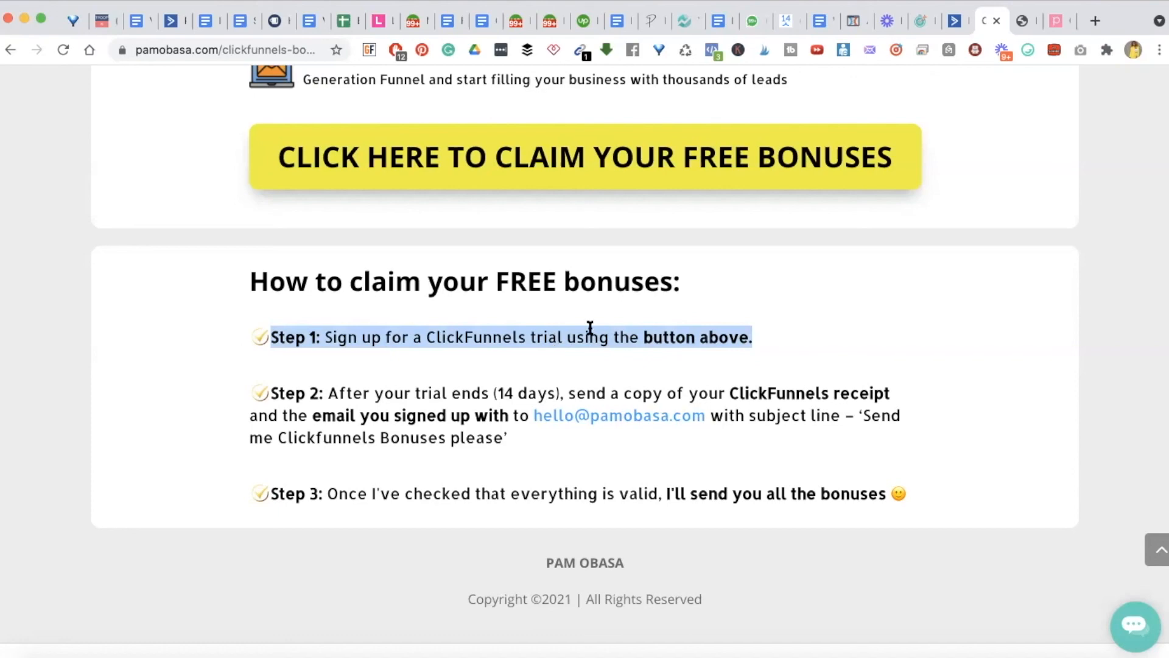
{"action": "triple_click", "coordinate": [421, 428]}
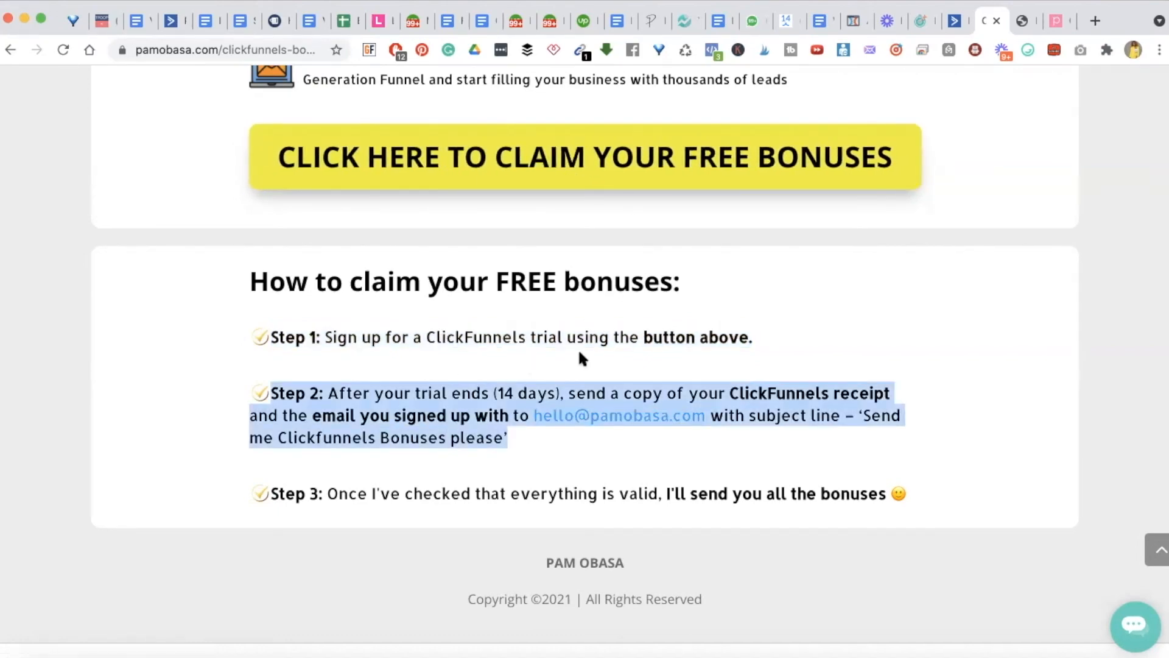
{"action": "left_click_drag", "start_coordinate": [567, 394], "coordinate": [520, 419]}
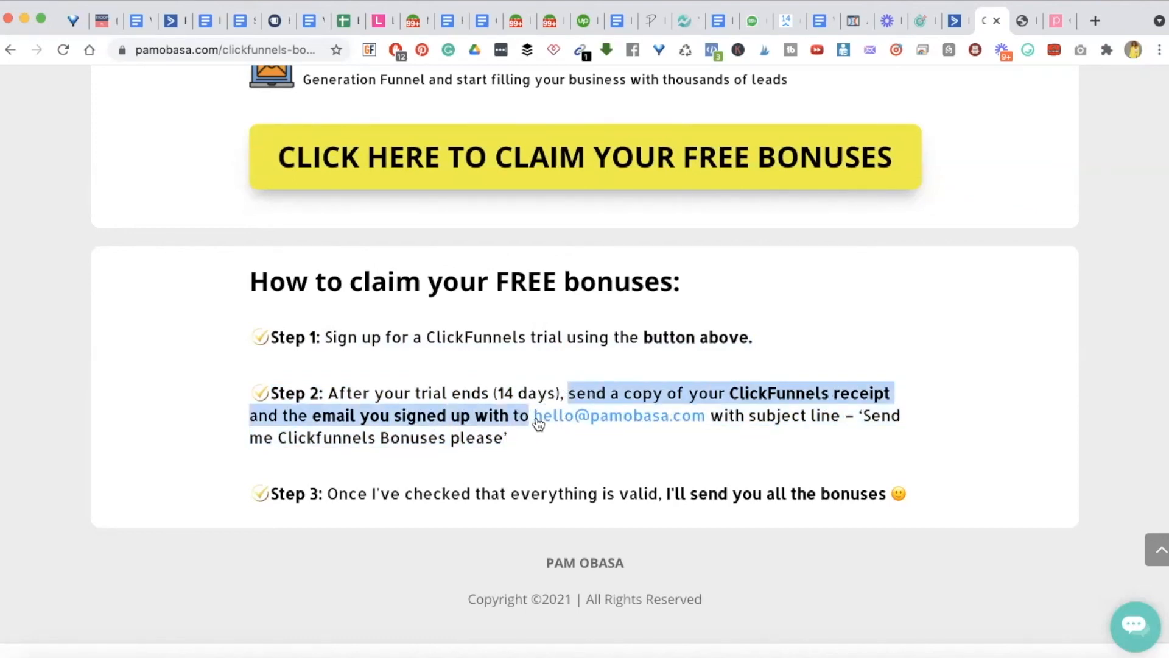
{"action": "left_click_drag", "start_coordinate": [530, 418], "coordinate": [705, 416]}
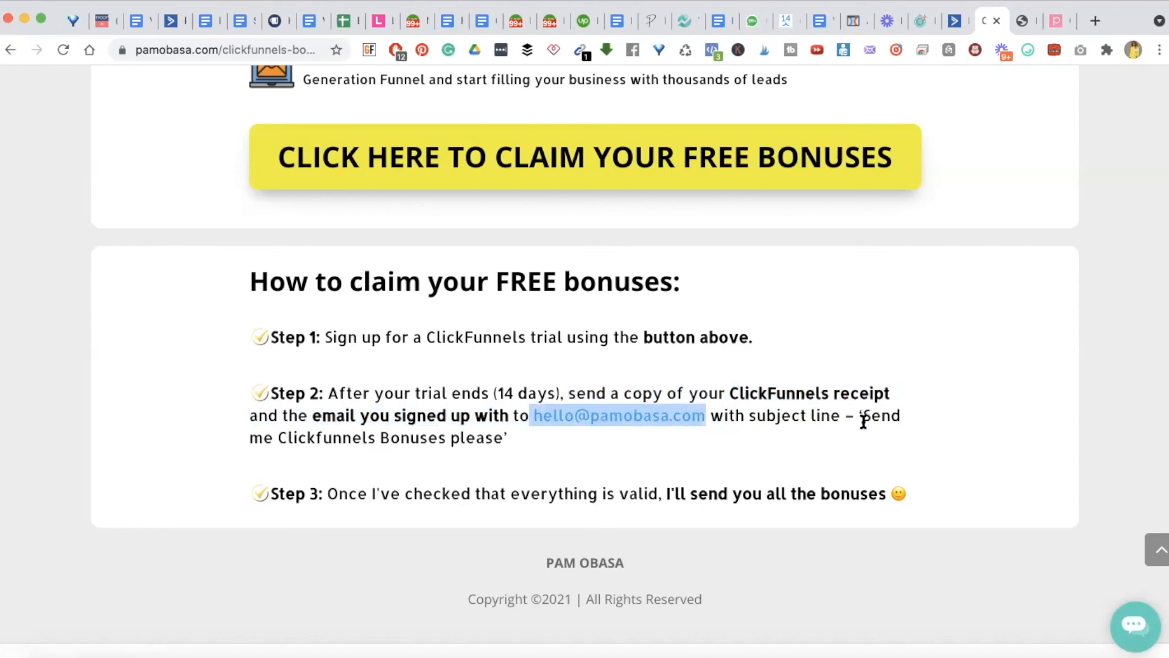
{"action": "left_click_drag", "start_coordinate": [863, 416], "coordinate": [865, 425]}
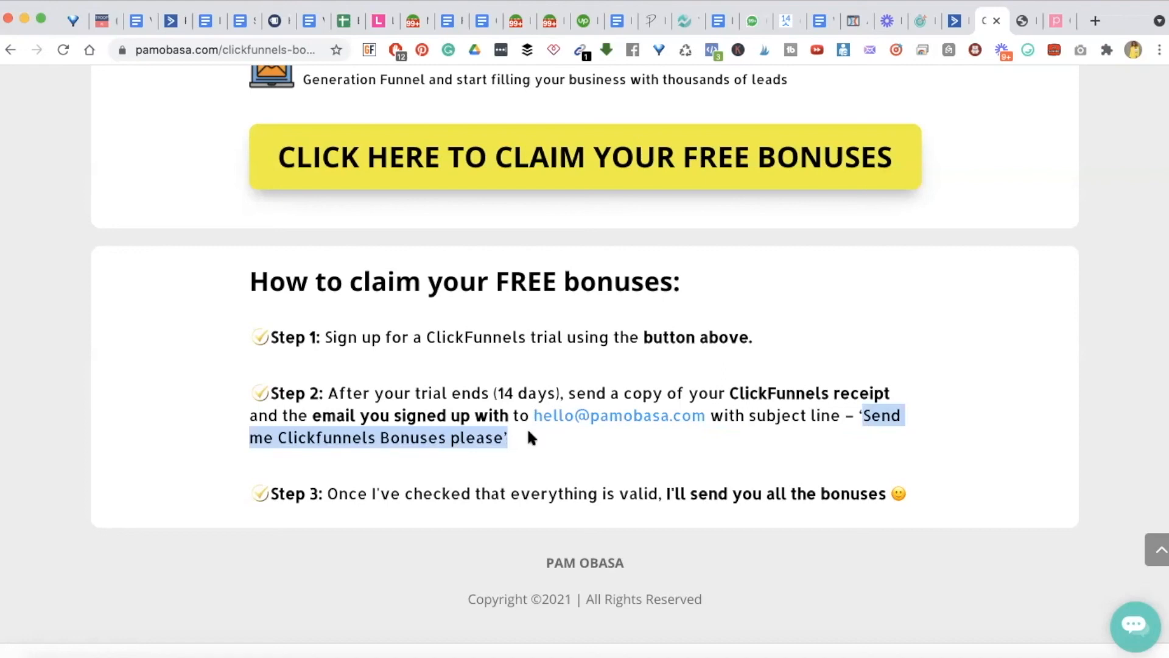
{"action": "triple_click", "coordinate": [473, 488]}
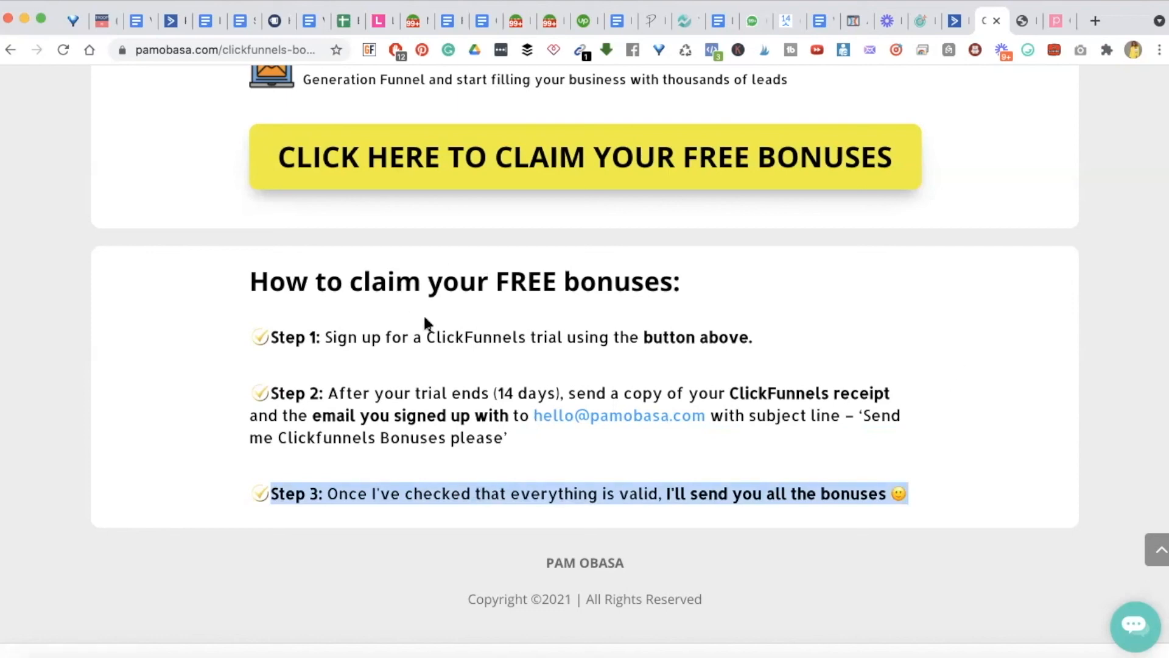
{"action": "scroll", "coordinate": [509, 298], "scroll_direction": "up", "scroll_amount": 7}
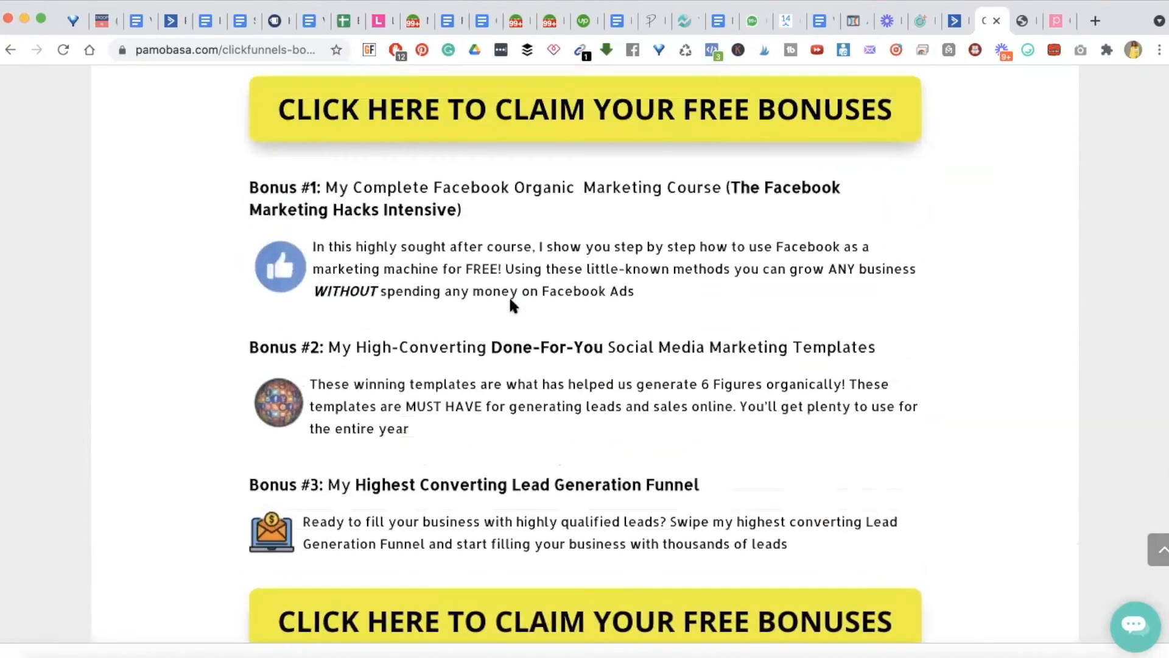